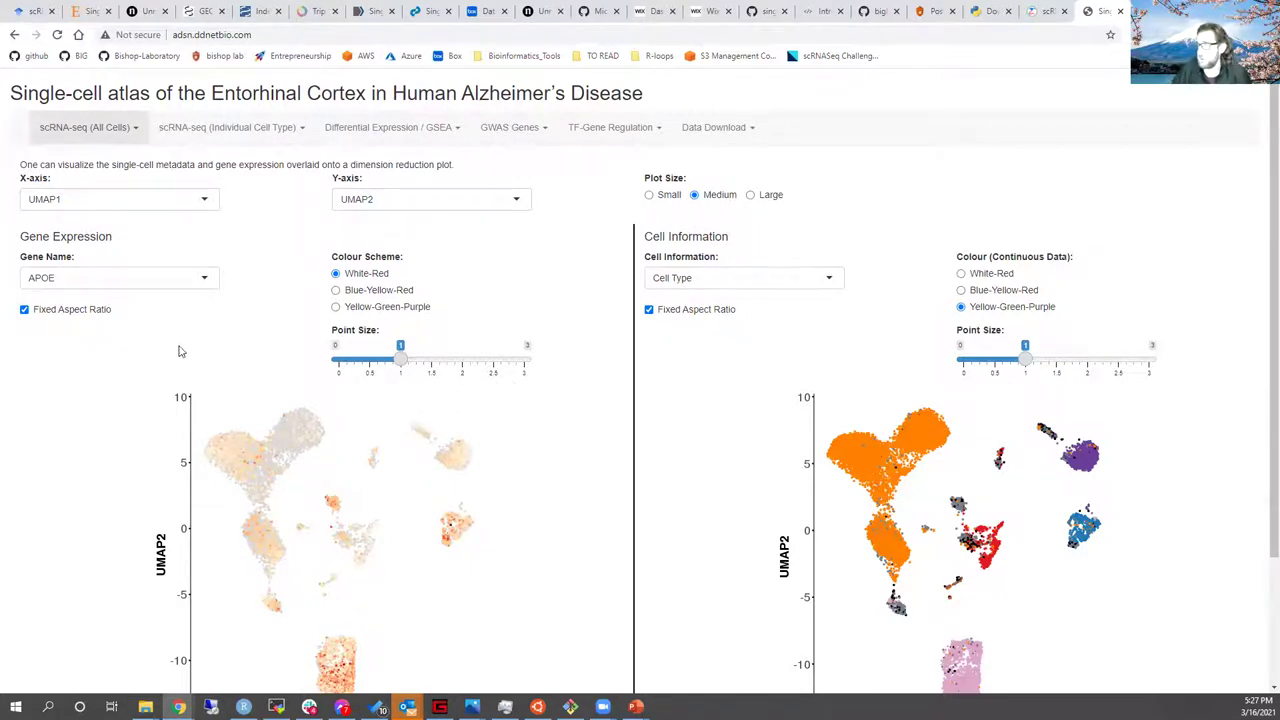
Step: Plot the expression of the gene FTH1 on the all-cells UMAP and examine its distribution across the clusters
{"action": "scroll", "coordinate": [178, 351], "scroll_direction": "down", "scroll_amount": 1}
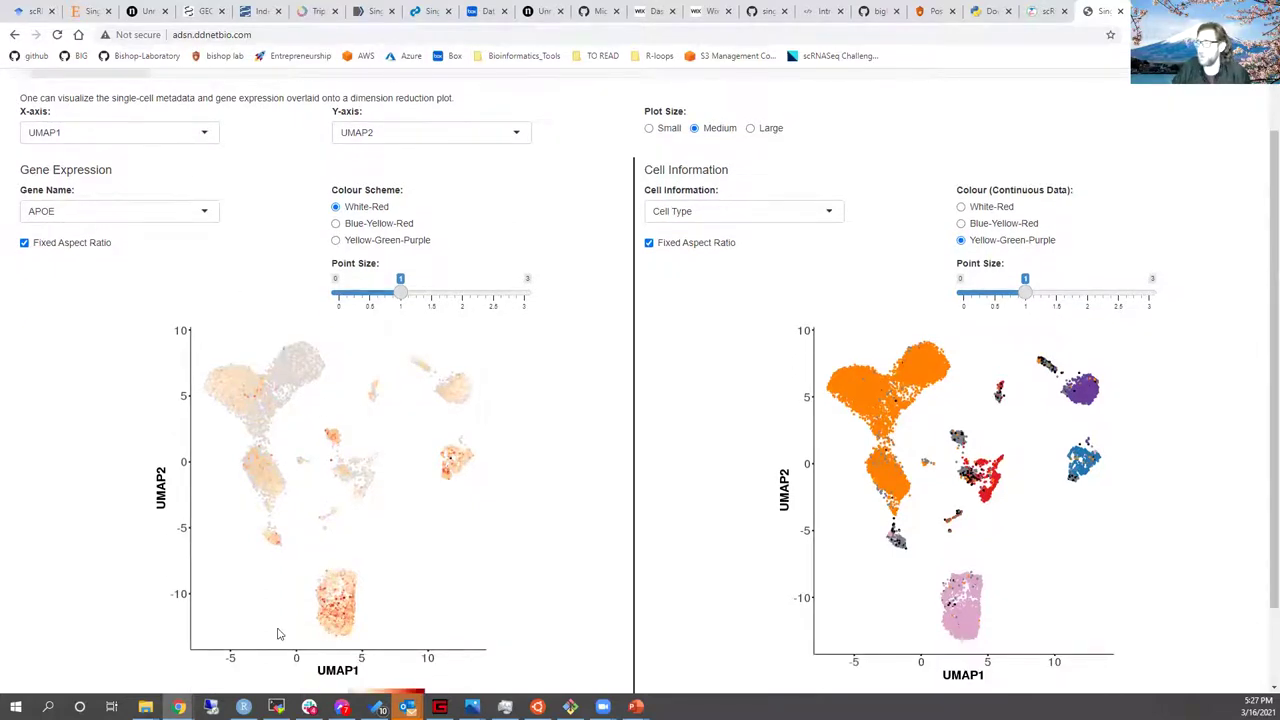
{"action": "scroll", "coordinate": [281, 584], "scroll_direction": "down", "scroll_amount": 1}
{"action": "scroll", "coordinate": [305, 419], "scroll_direction": "up", "scroll_amount": 2}
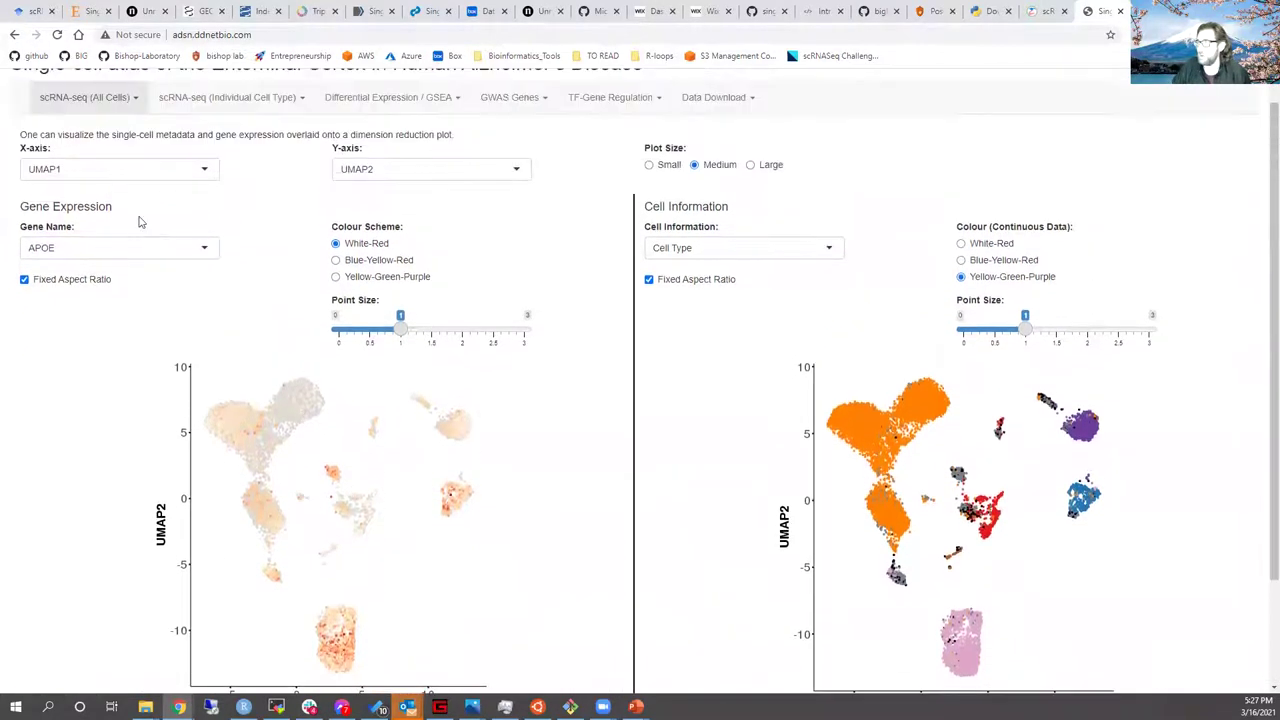
{"action": "left_click", "coordinate": [127, 256]}
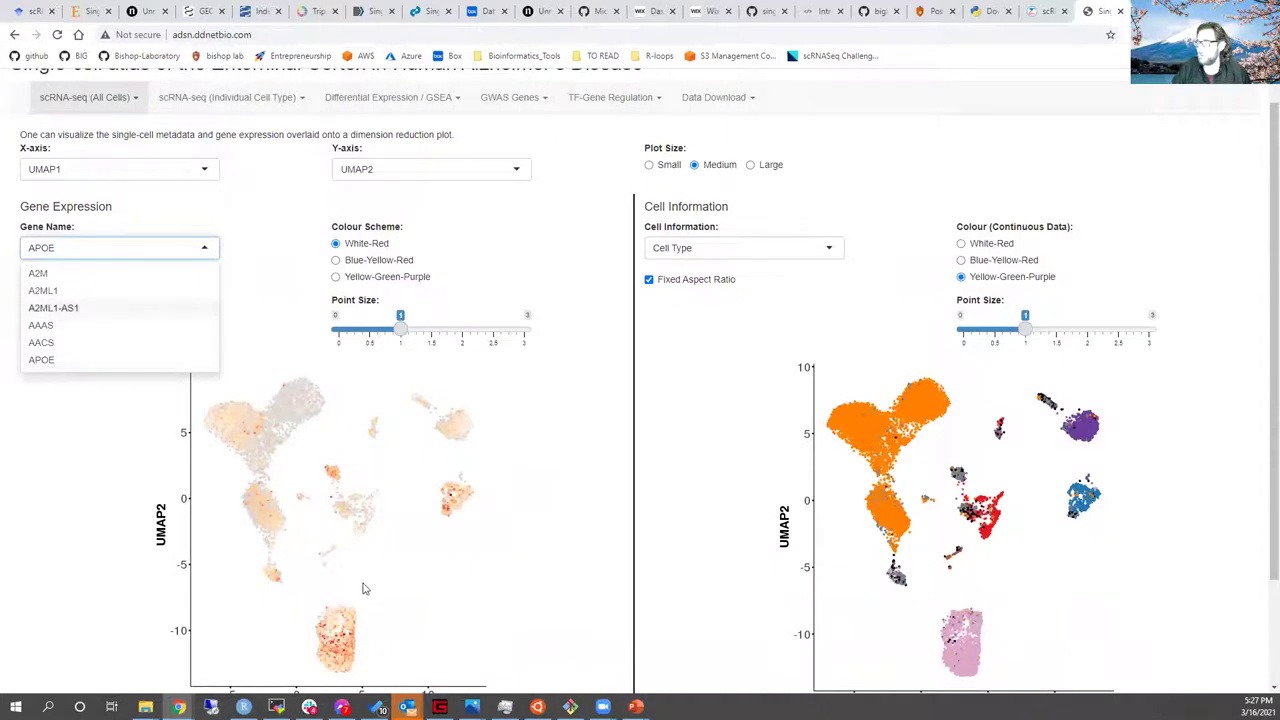
{"action": "scroll", "coordinate": [362, 585], "scroll_direction": "down", "scroll_amount": 1}
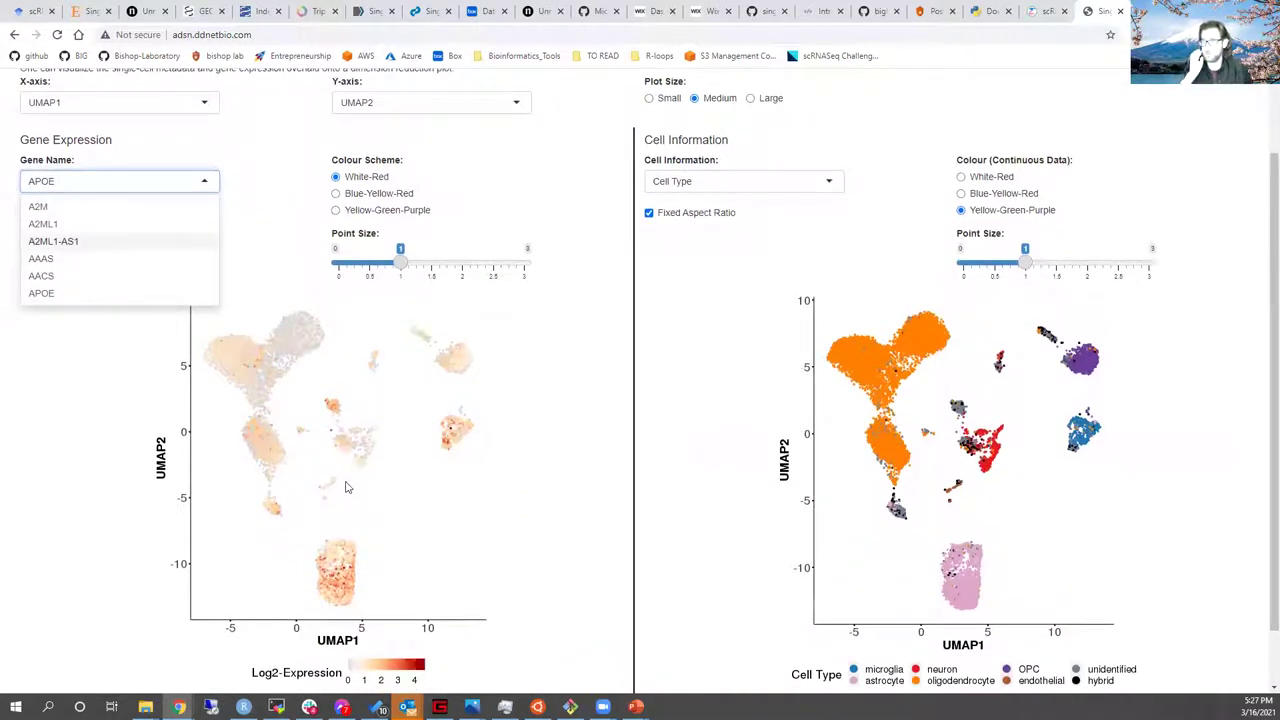
{"action": "key", "text": "BackSpace"}
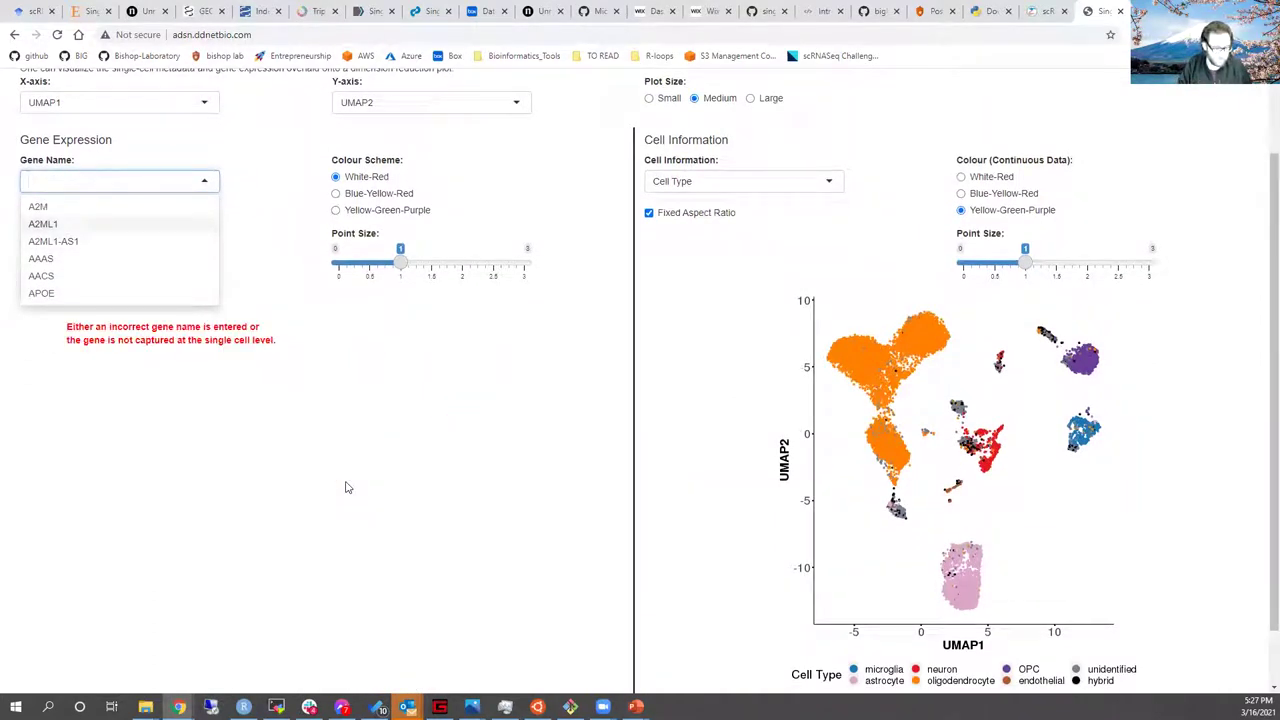
{"action": "type", "text": "FTH1"}
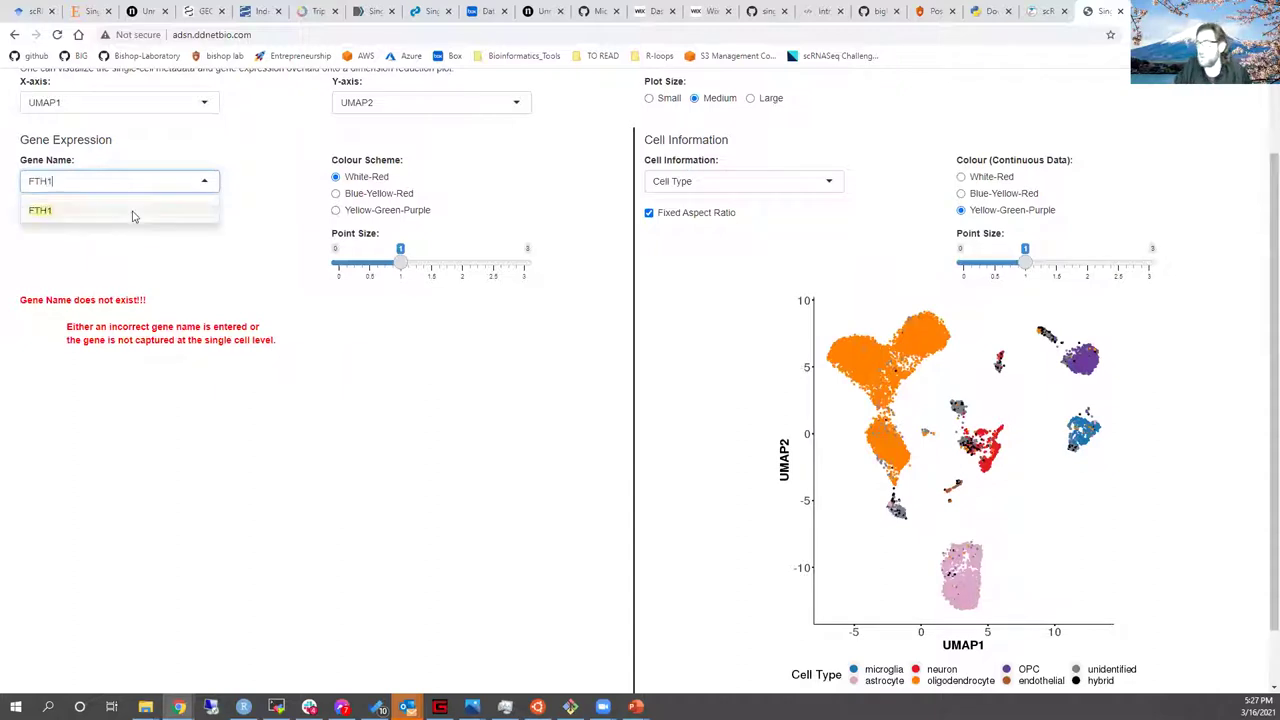
{"action": "left_click", "coordinate": [130, 212]}
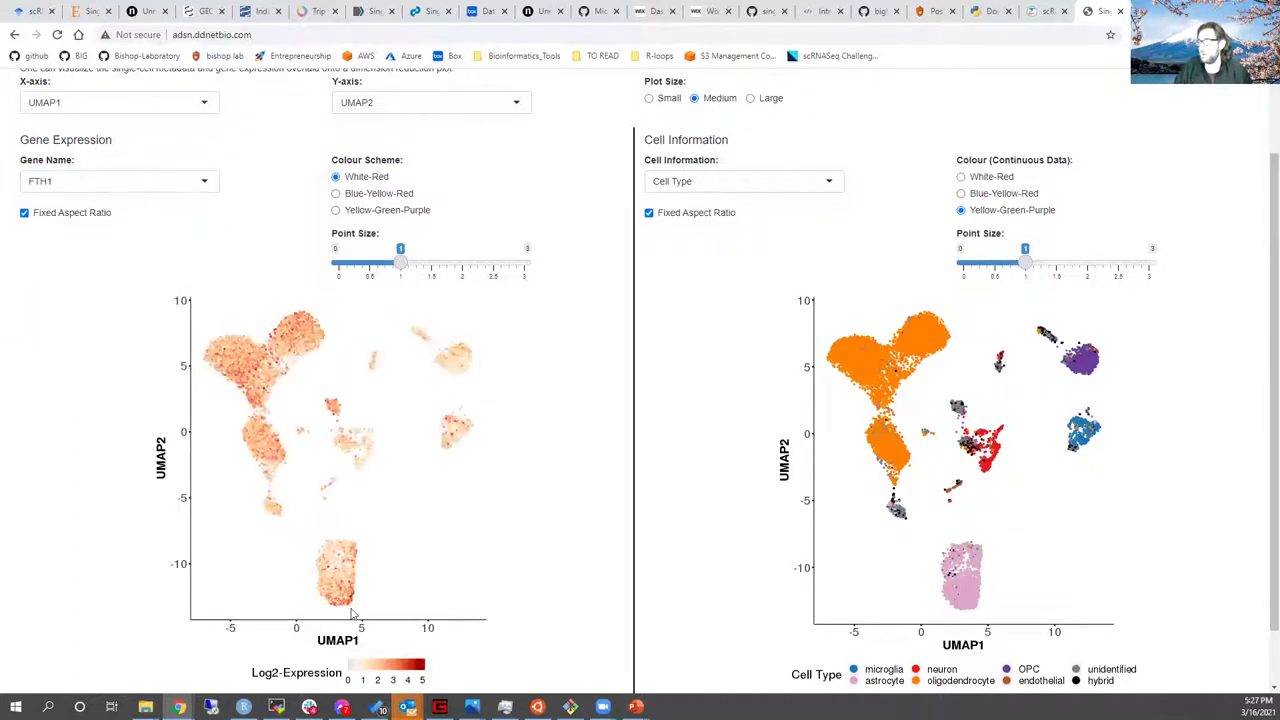
{"action": "scroll", "coordinate": [275, 475], "scroll_direction": "down", "scroll_amount": 1}
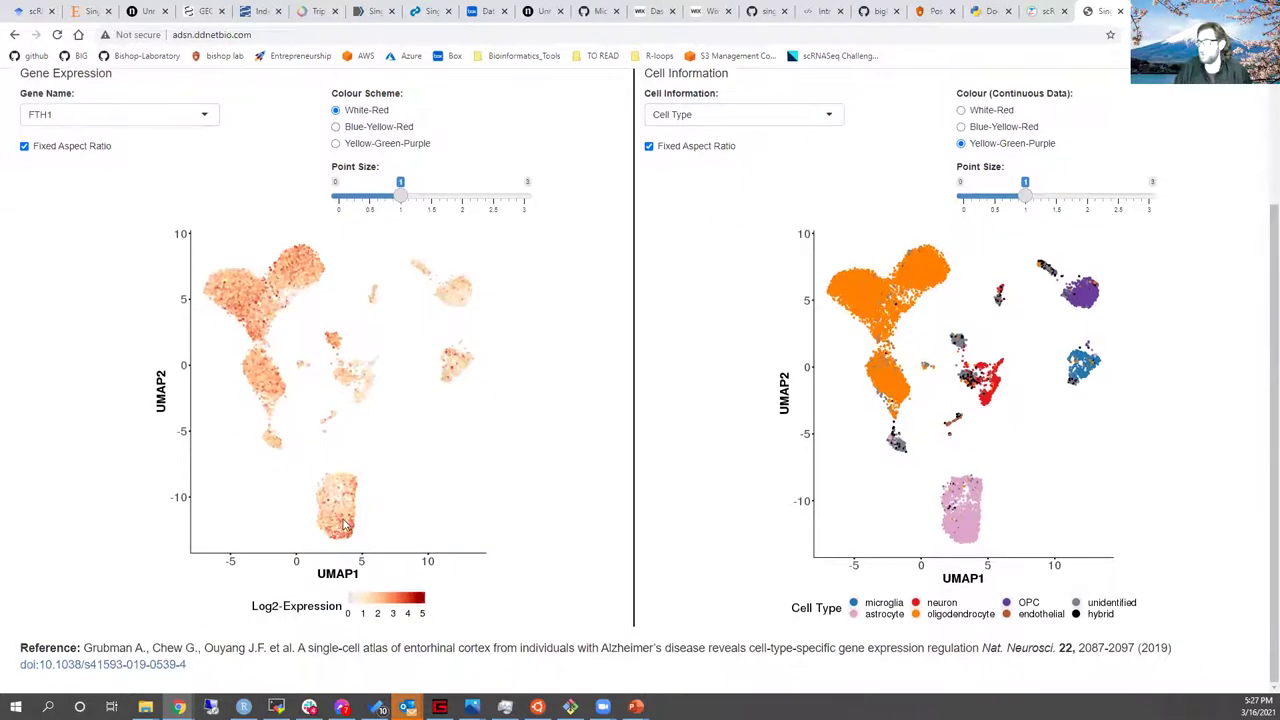
{"action": "scroll", "coordinate": [420, 422], "scroll_direction": "up", "scroll_amount": 1}
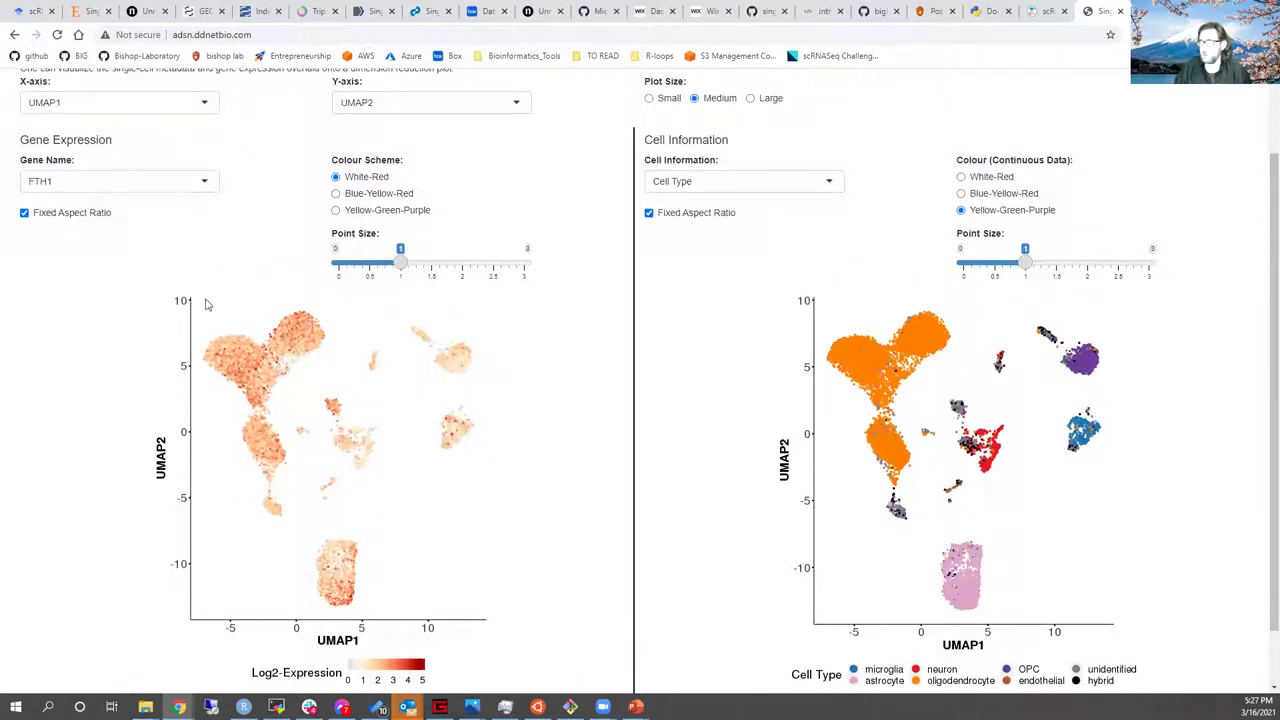
Step: Review the dimensions offered for the X-axis and Y-axis of the all-cells plots
{"action": "scroll", "coordinate": [200, 350], "scroll_direction": "up", "scroll_amount": 1}
{"action": "left_click", "coordinate": [126, 169]}
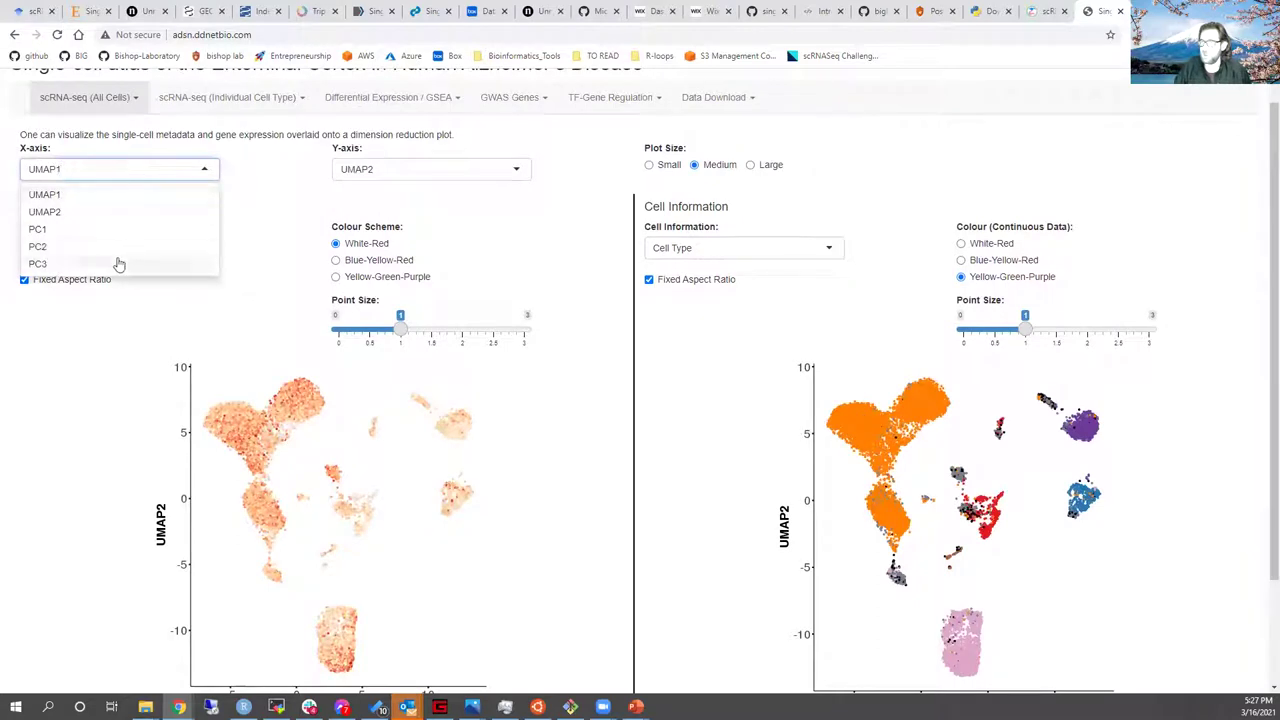
{"action": "left_click", "coordinate": [292, 188]}
{"action": "left_click", "coordinate": [368, 164]}
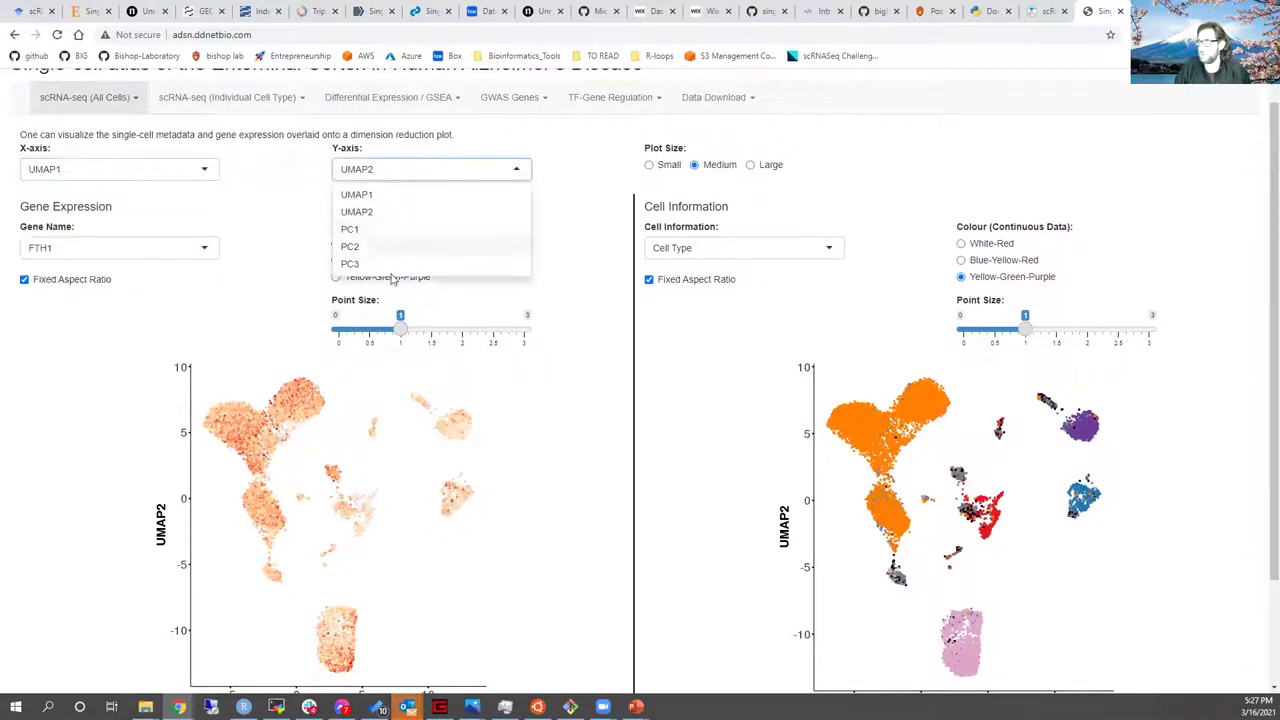
{"action": "left_click", "coordinate": [239, 155]}
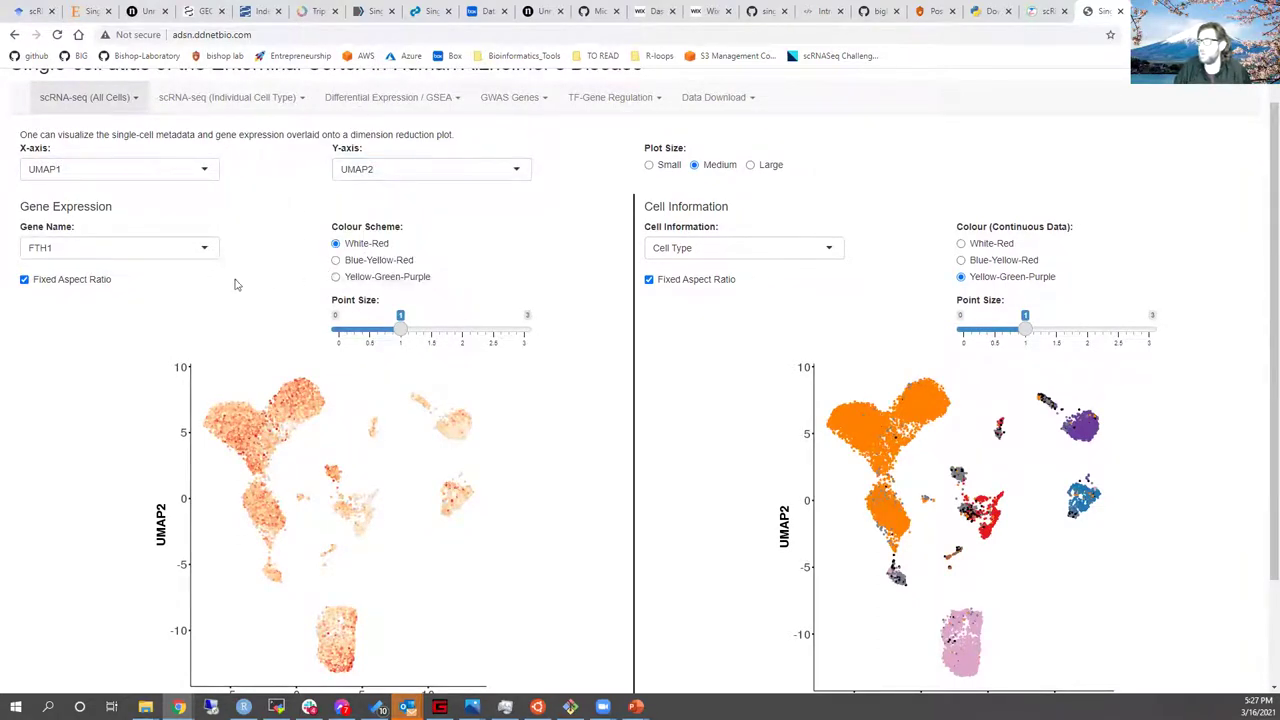
Step: Set the colour scheme of the FTH1 gene expression plot to Yellow-Green-Purple
{"action": "left_click", "coordinate": [335, 260]}
{"action": "scroll", "coordinate": [433, 254], "scroll_direction": "down", "scroll_amount": 1}
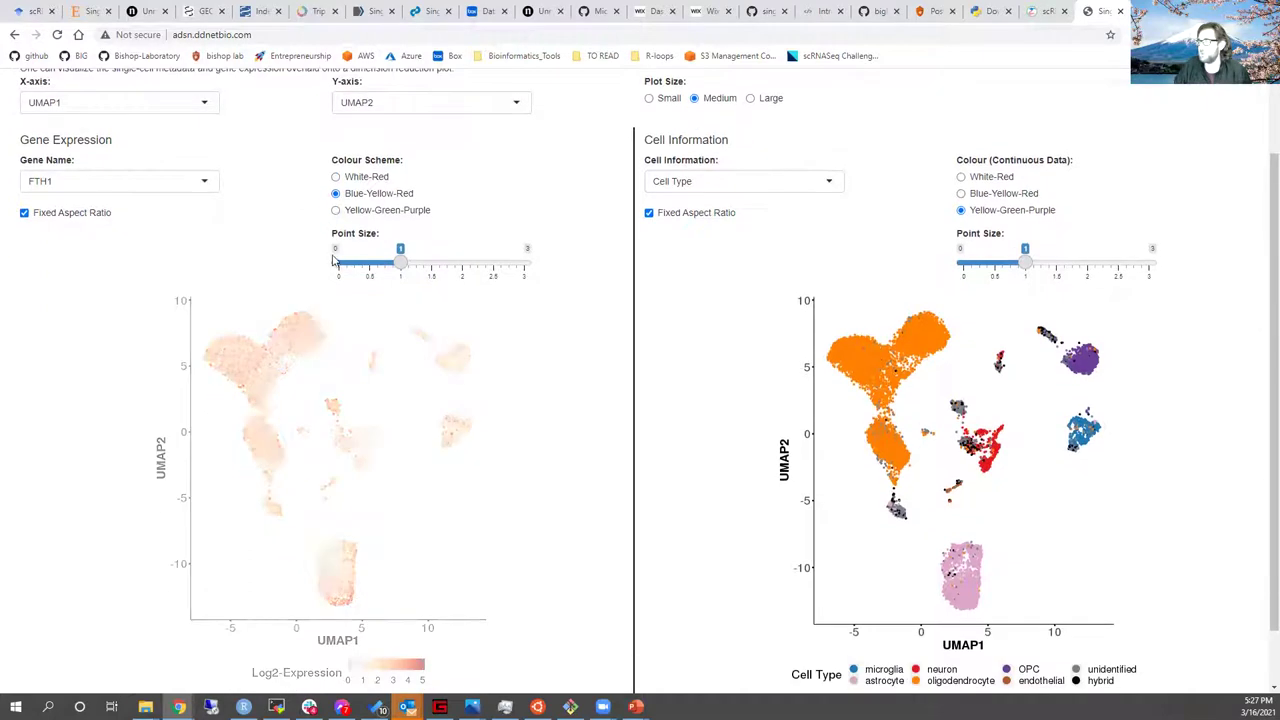
{"action": "left_click", "coordinate": [361, 214]}
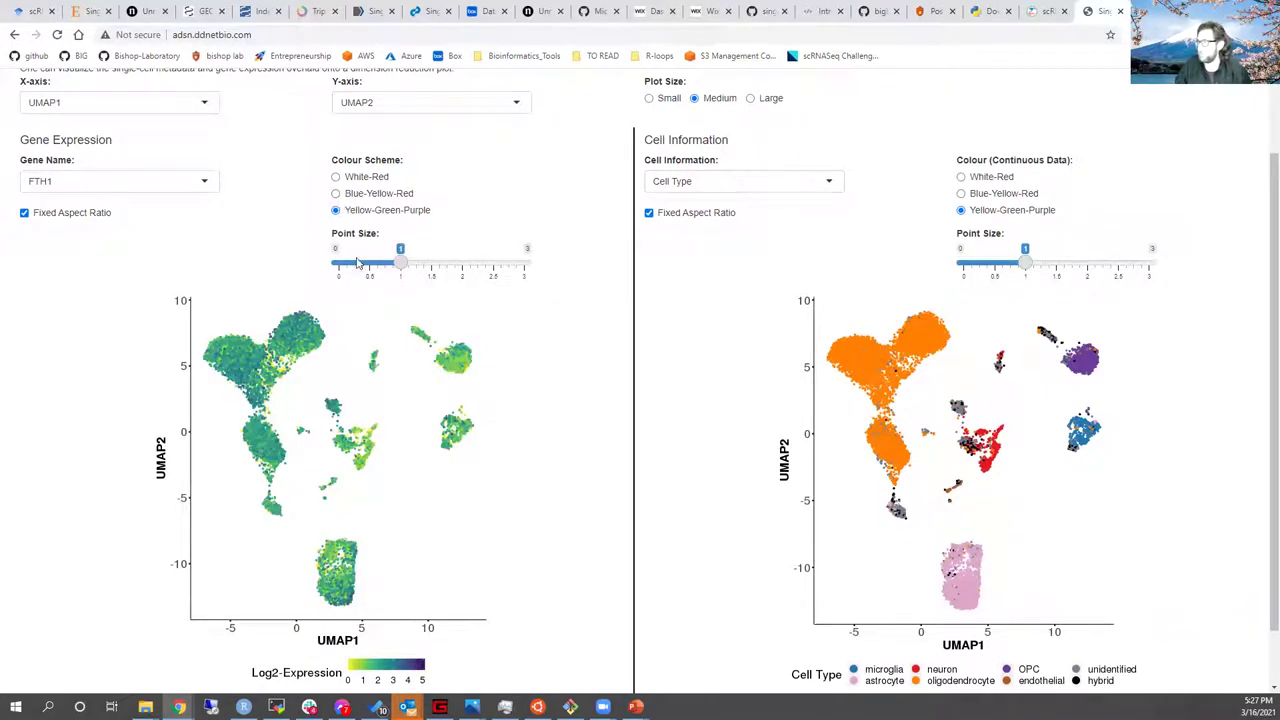
{"action": "scroll", "coordinate": [336, 272], "scroll_direction": "up", "scroll_amount": 1}
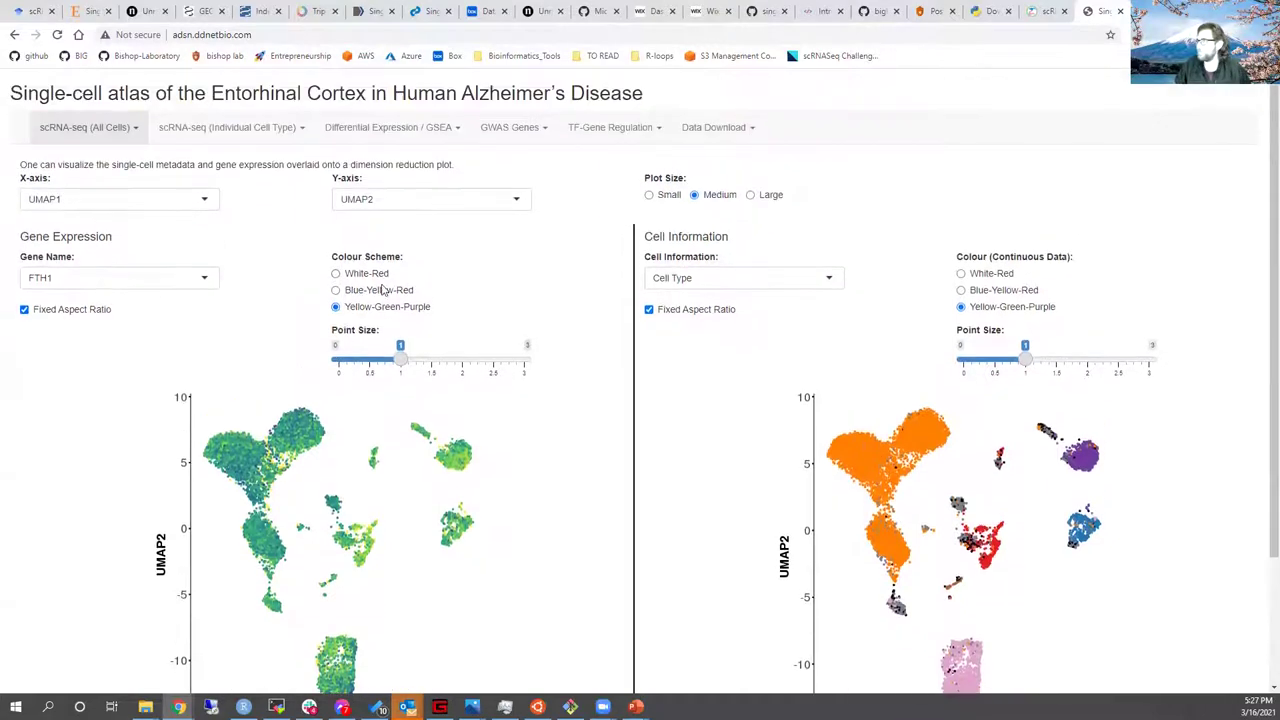
Step: Colour the all-cells cell information plot by Condition (based on Library)
{"action": "scroll", "coordinate": [343, 297], "scroll_direction": "down", "scroll_amount": 2}
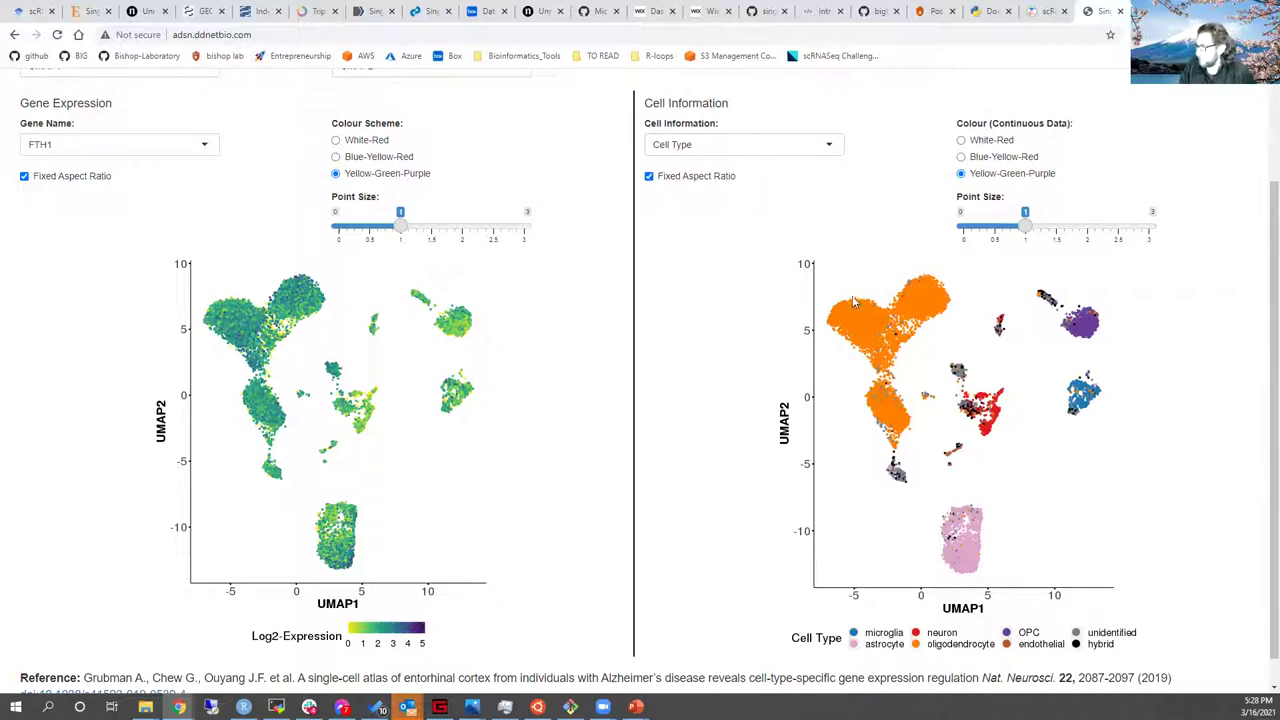
{"action": "left_click", "coordinate": [745, 145]}
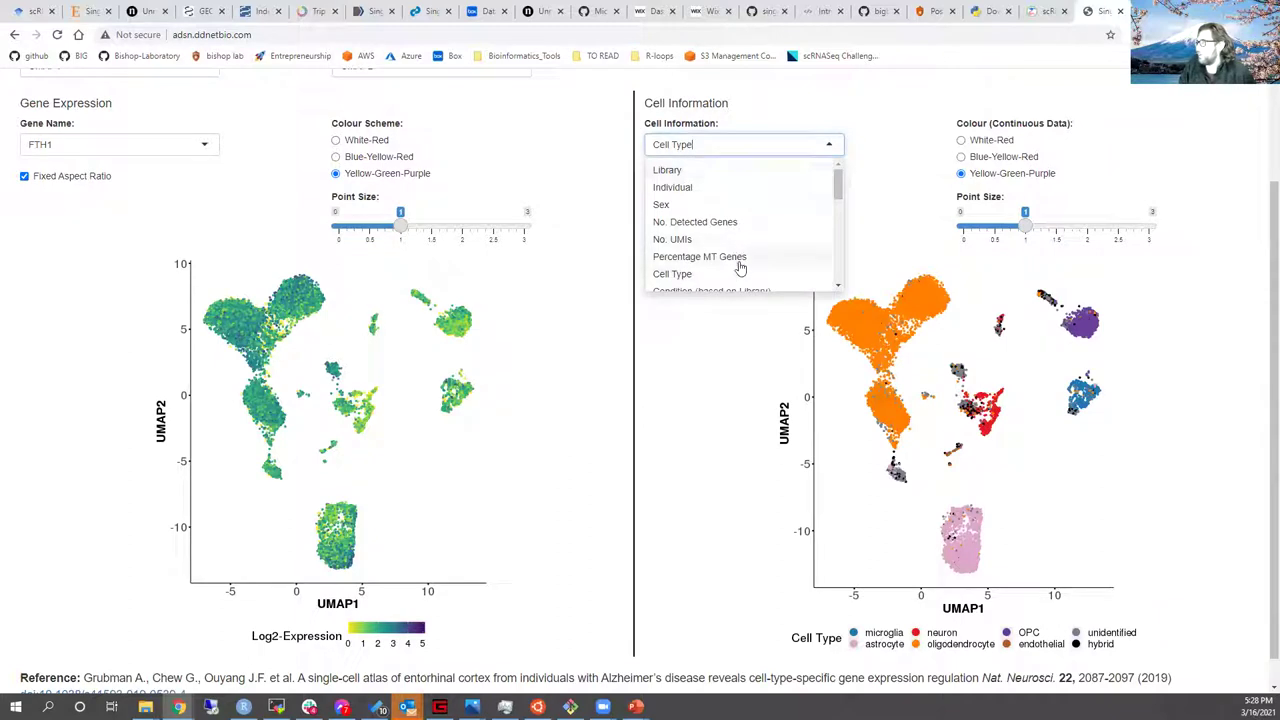
{"action": "scroll", "coordinate": [737, 257], "scroll_direction": "down", "scroll_amount": 1}
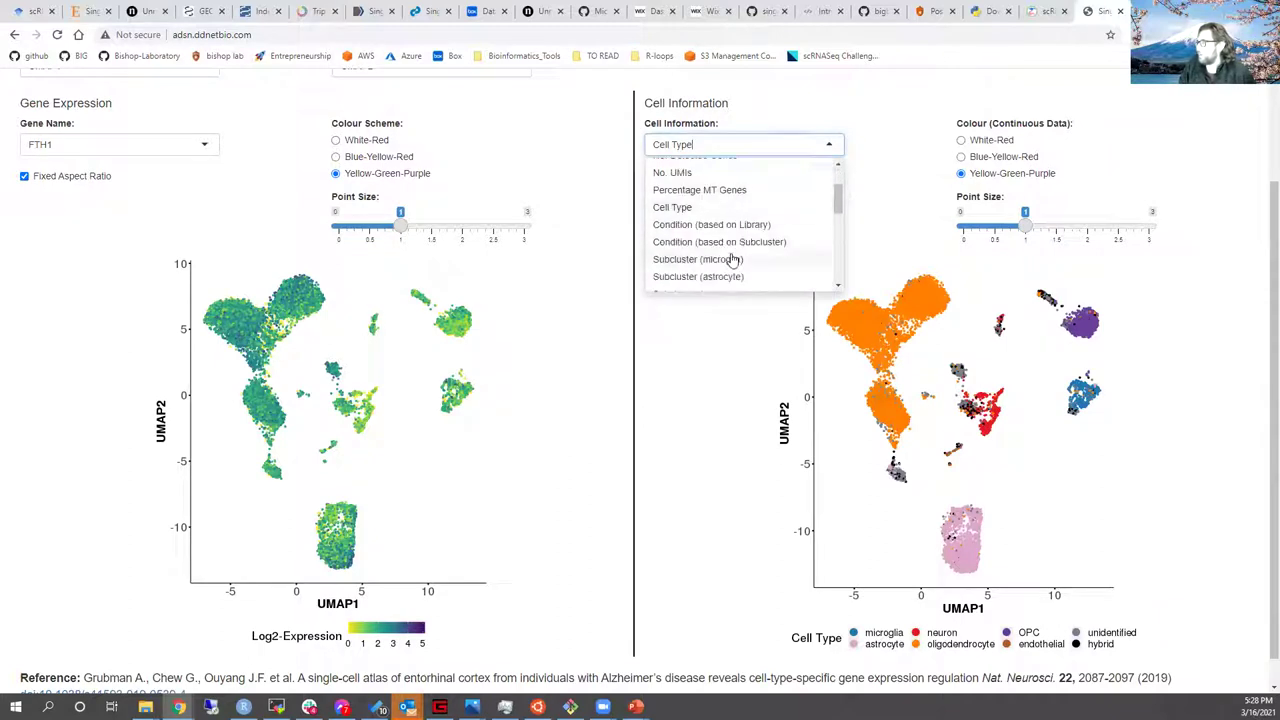
{"action": "left_click", "coordinate": [718, 229]}
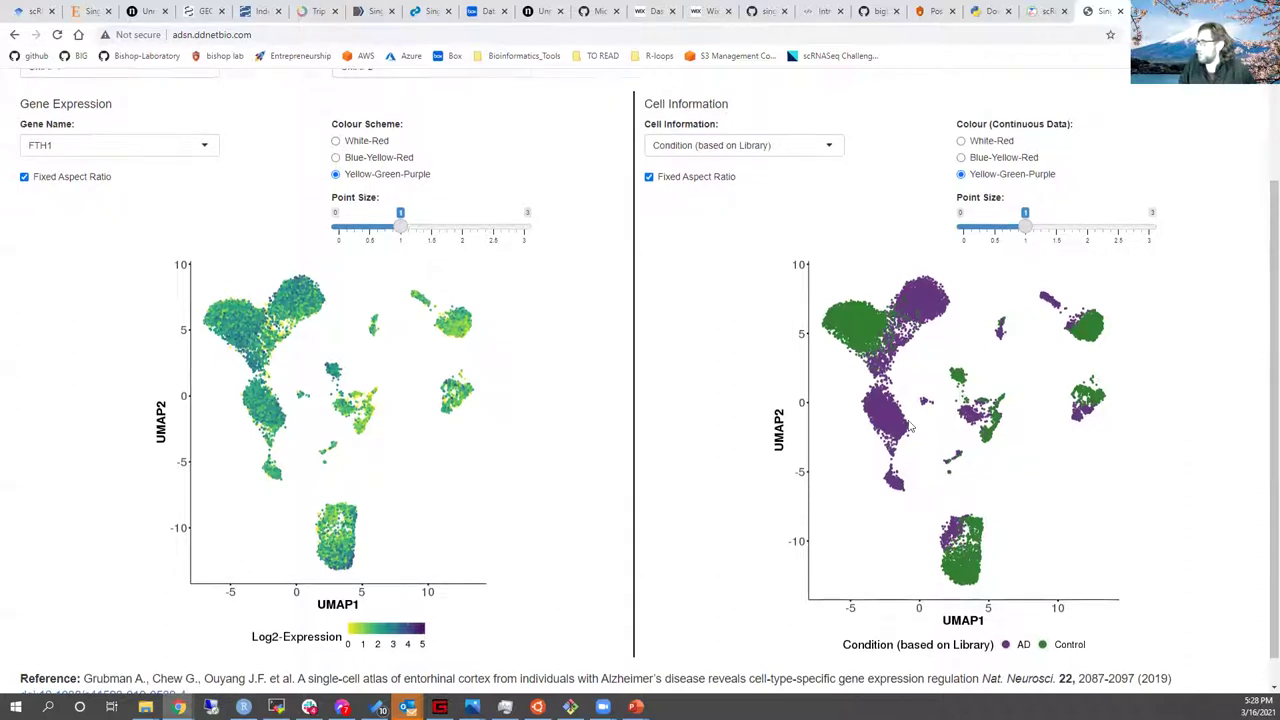
{"action": "scroll", "coordinate": [900, 430], "scroll_direction": "up", "scroll_amount": 1}
{"action": "scroll", "coordinate": [740, 365], "scroll_direction": "up", "scroll_amount": 1}
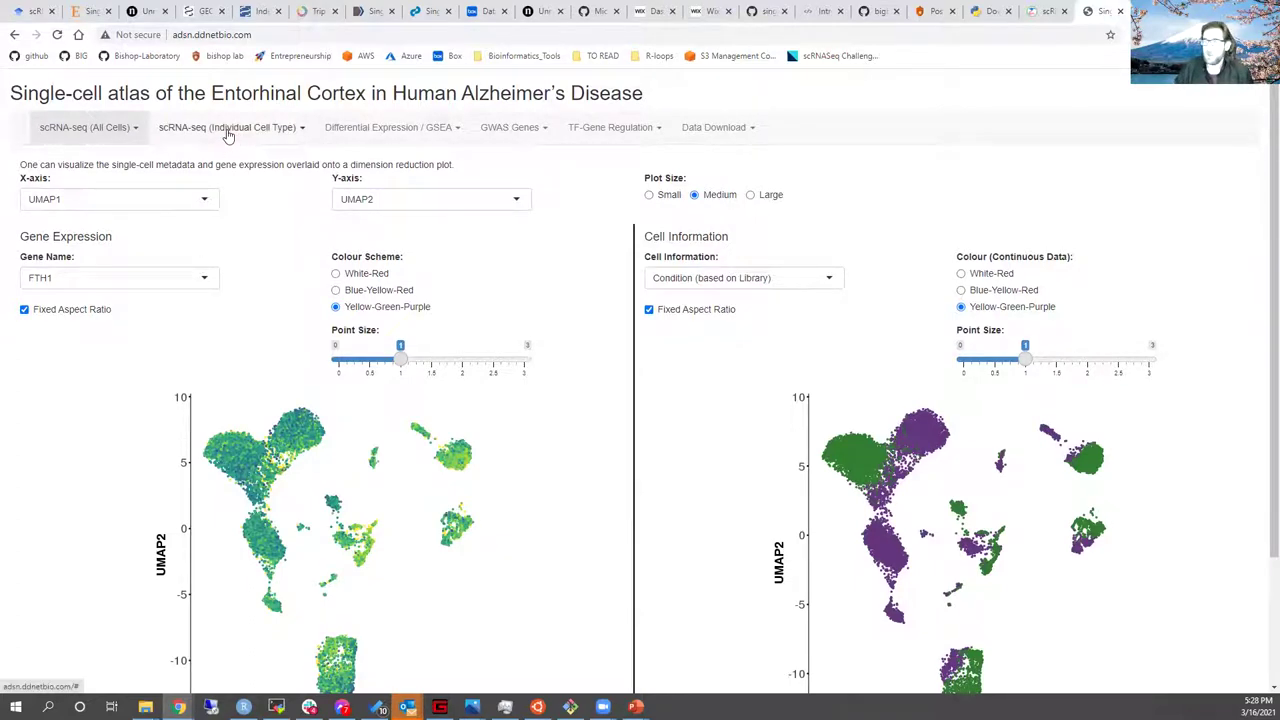
{"action": "scroll", "coordinate": [391, 214], "scroll_direction": "down", "scroll_amount": 3}
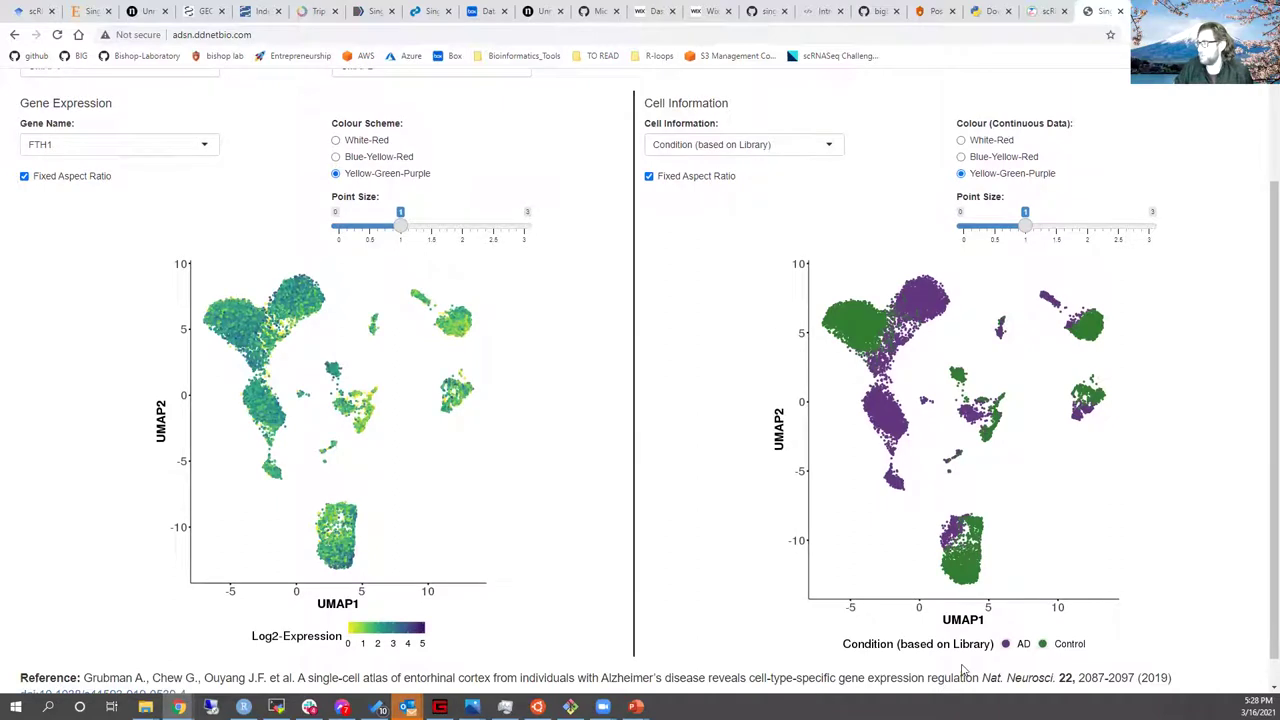
{"action": "left_click", "coordinate": [755, 150]}
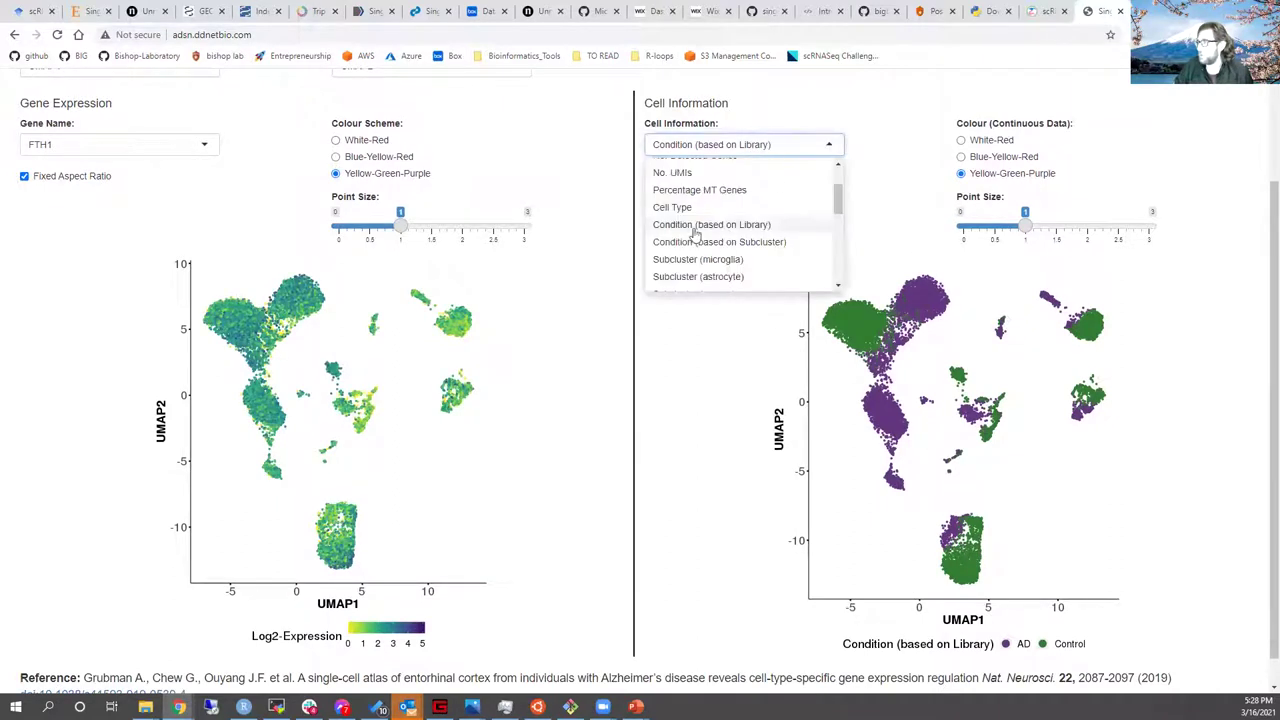
{"action": "left_click", "coordinate": [584, 175]}
{"action": "scroll", "coordinate": [190, 173], "scroll_direction": "up", "scroll_amount": 3}
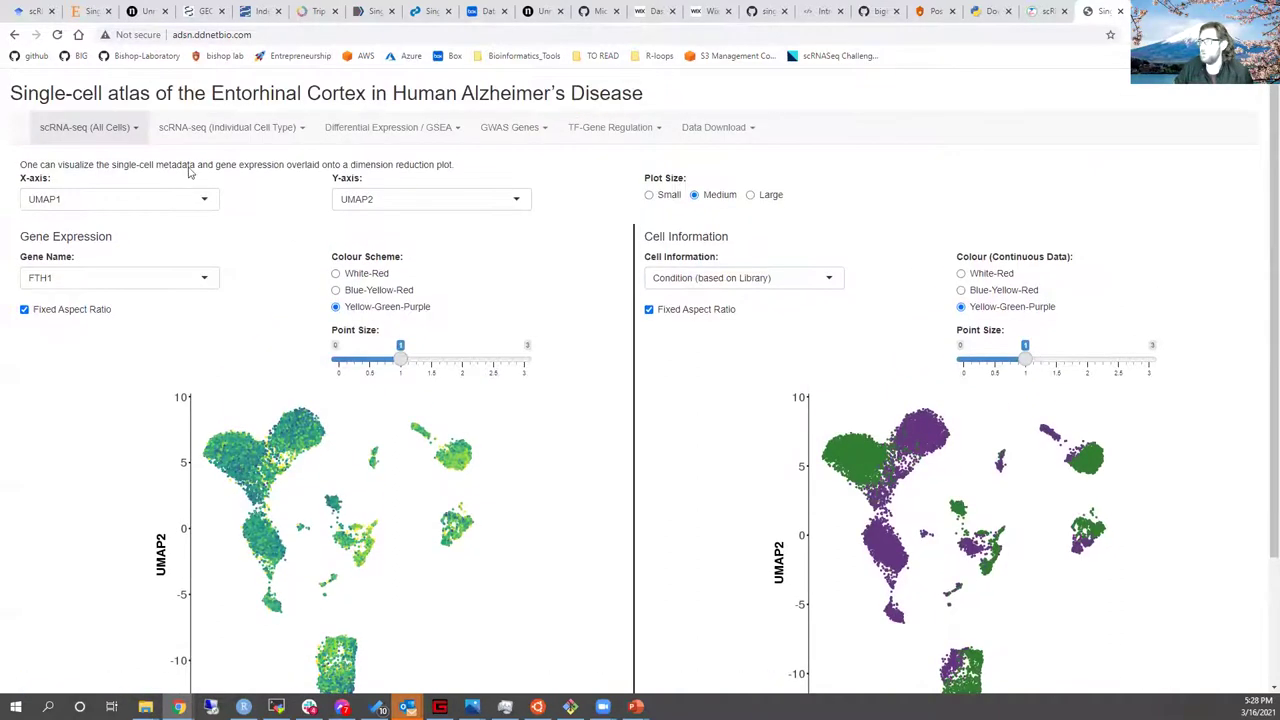
{"action": "left_click", "coordinate": [743, 278]}
Step: Open the Dimension Reduction Plots for individual cell types and review which cell types of interest are offered
{"action": "left_click", "coordinate": [240, 129]}
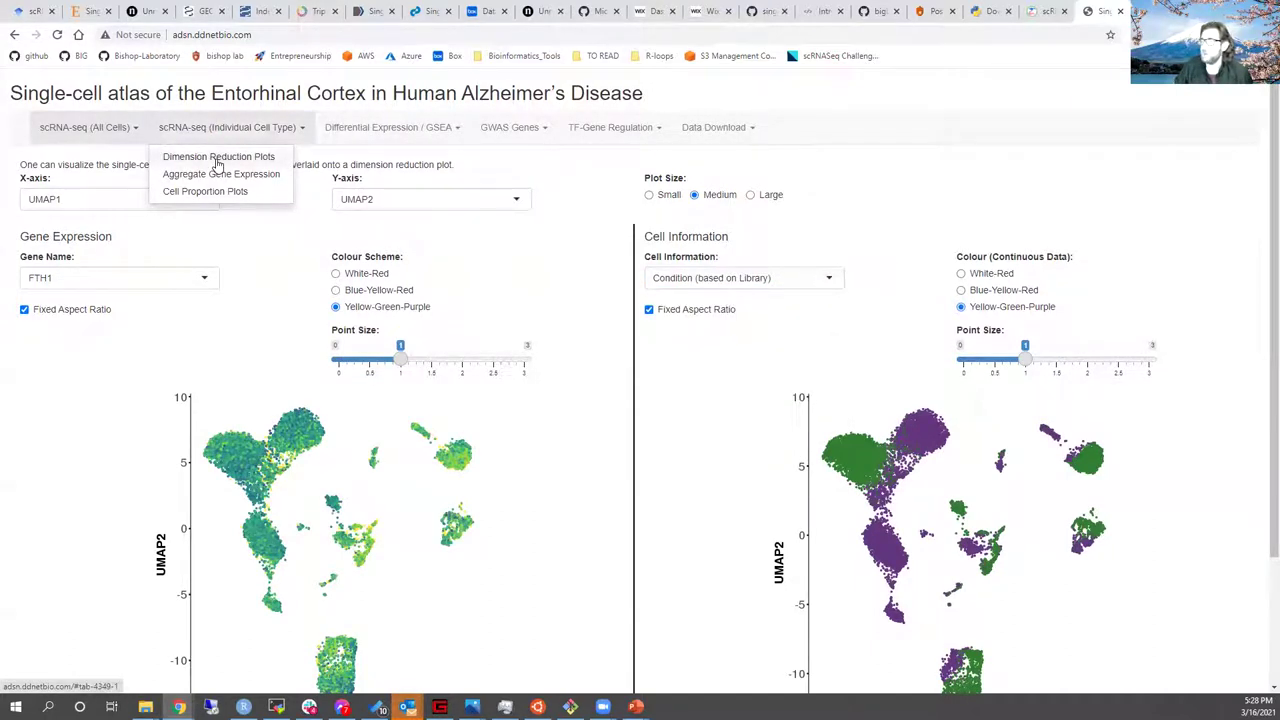
{"action": "left_click", "coordinate": [218, 160]}
{"action": "scroll", "coordinate": [222, 186], "scroll_direction": "down", "scroll_amount": 1}
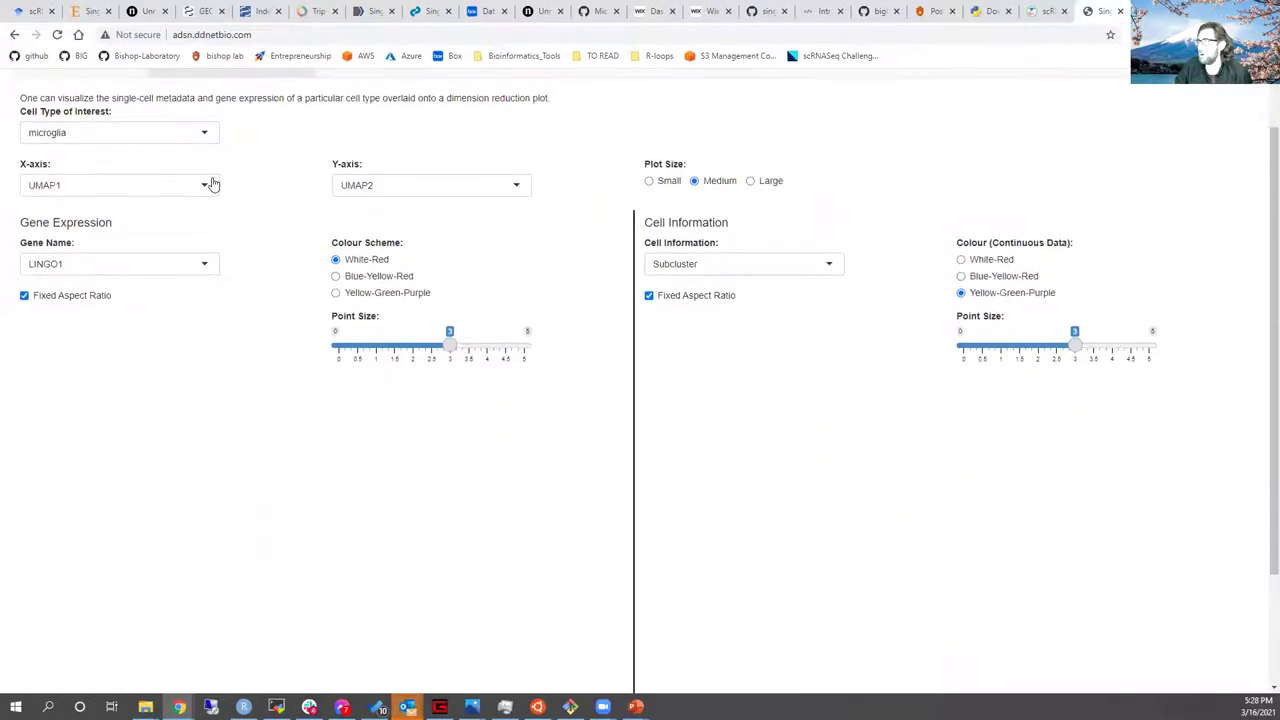
{"action": "scroll", "coordinate": [206, 180], "scroll_direction": "down", "scroll_amount": 1}
{"action": "scroll", "coordinate": [114, 200], "scroll_direction": "up", "scroll_amount": 2}
{"action": "left_click", "coordinate": [104, 200]}
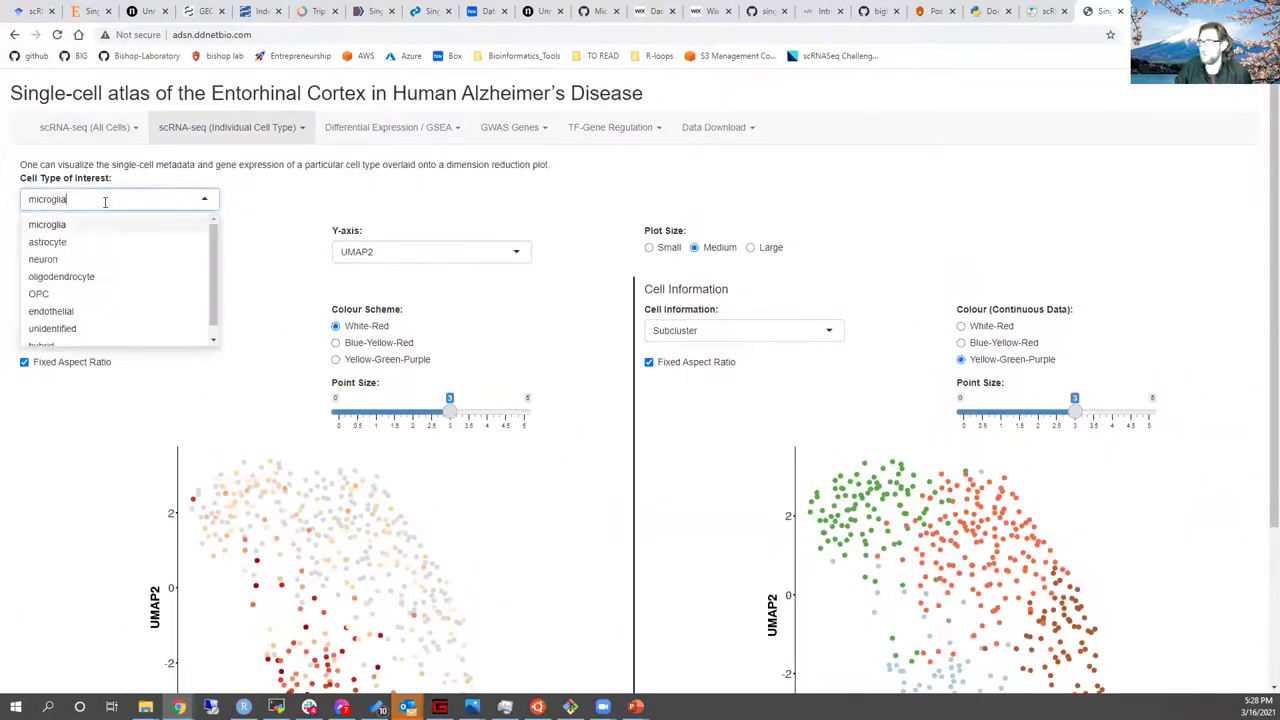
{"action": "left_click", "coordinate": [250, 182]}
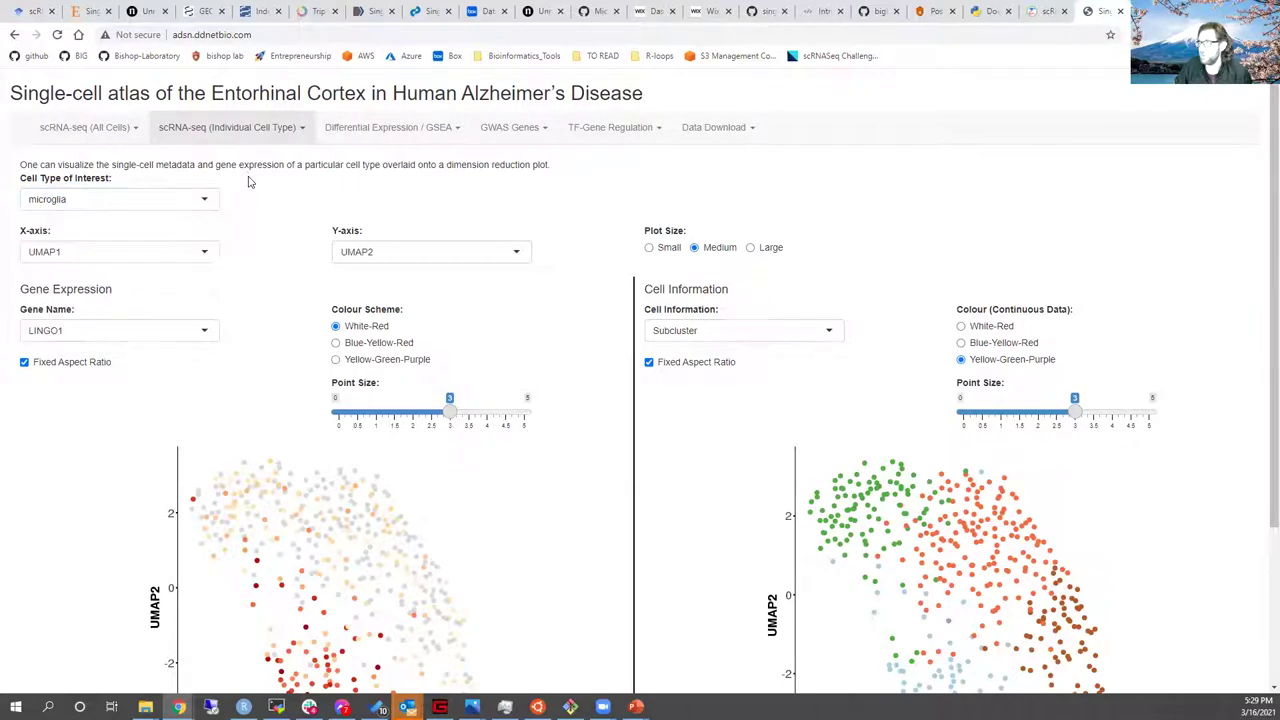
Step: Colour the microglia cell information plot by Condition (based on Library), and finally by Sex
{"action": "scroll", "coordinate": [249, 181], "scroll_direction": "down", "scroll_amount": 1}
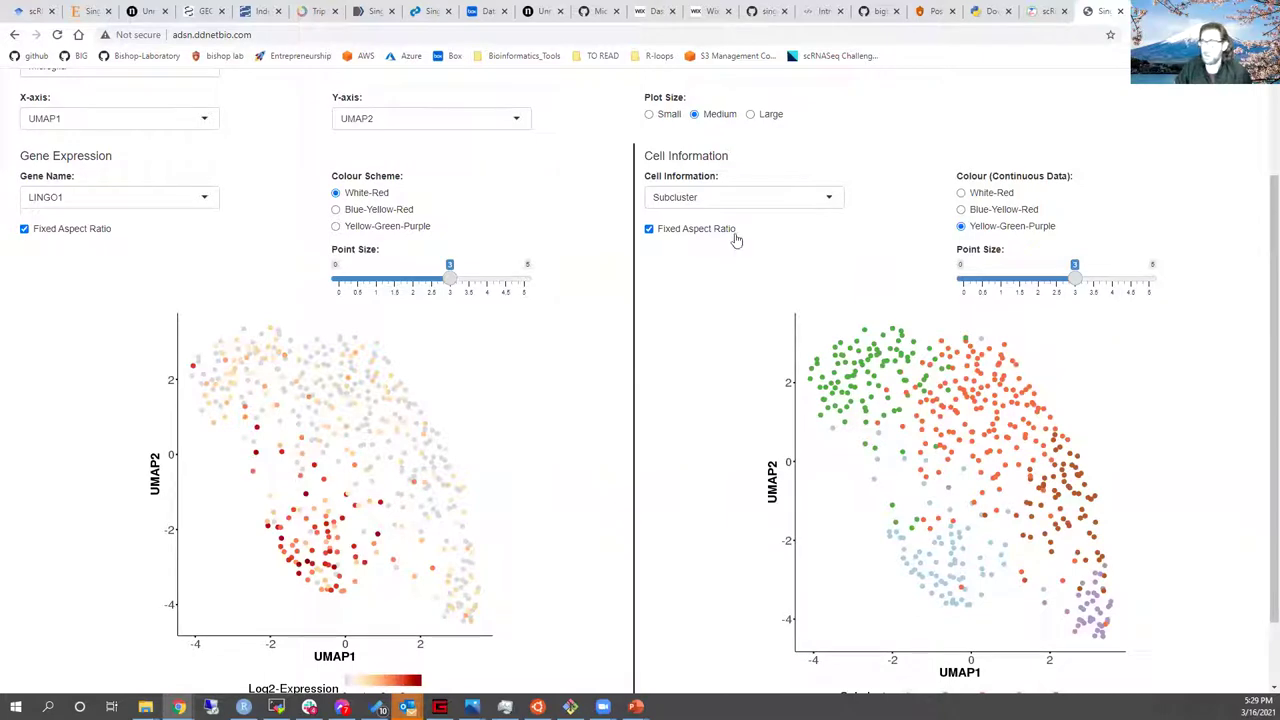
{"action": "left_click", "coordinate": [806, 205]}
{"action": "scroll", "coordinate": [763, 286], "scroll_direction": "down", "scroll_amount": 5}
{"action": "scroll", "coordinate": [763, 286], "scroll_direction": "up", "scroll_amount": 5}
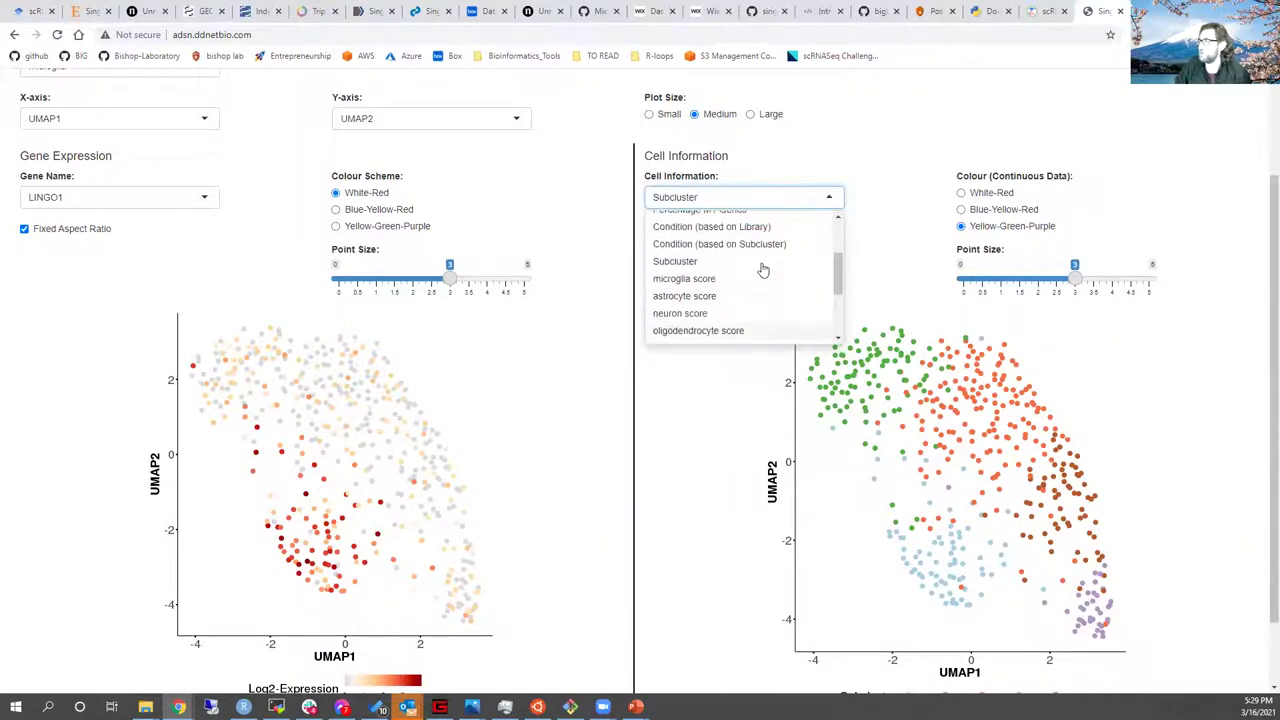
{"action": "left_click", "coordinate": [760, 294]}
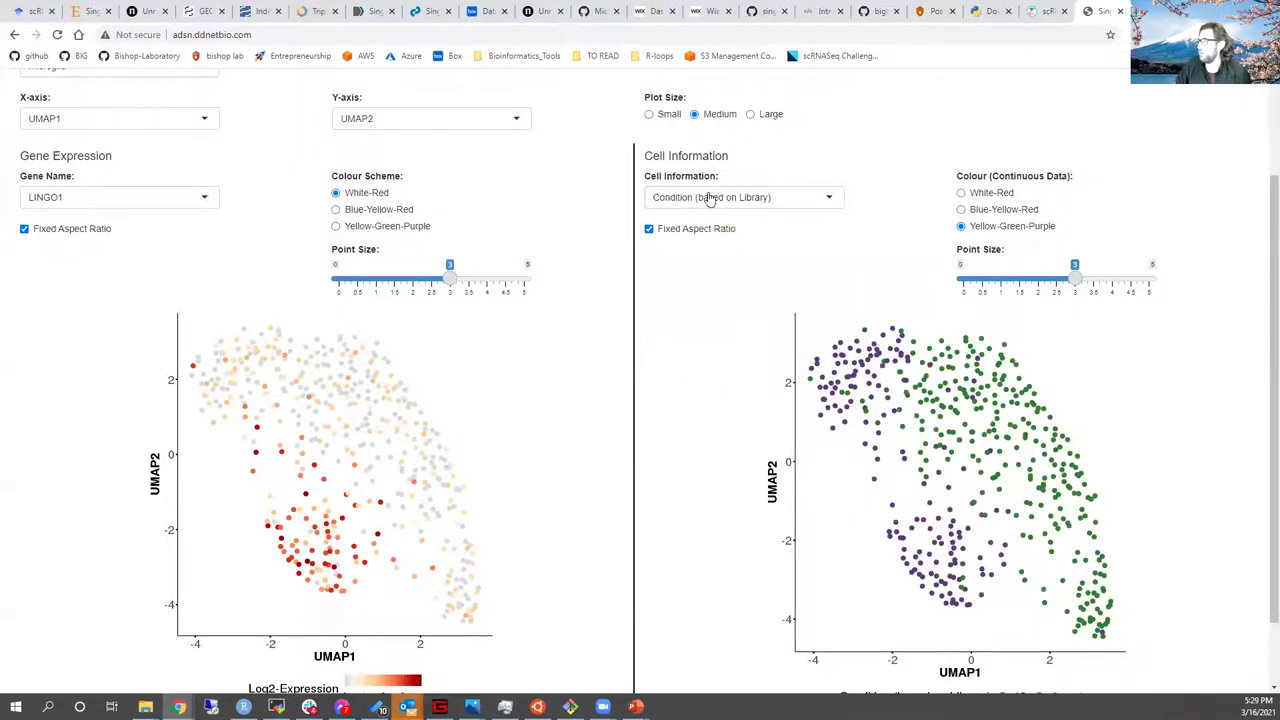
{"action": "left_click", "coordinate": [706, 197]}
{"action": "left_click", "coordinate": [733, 226]}
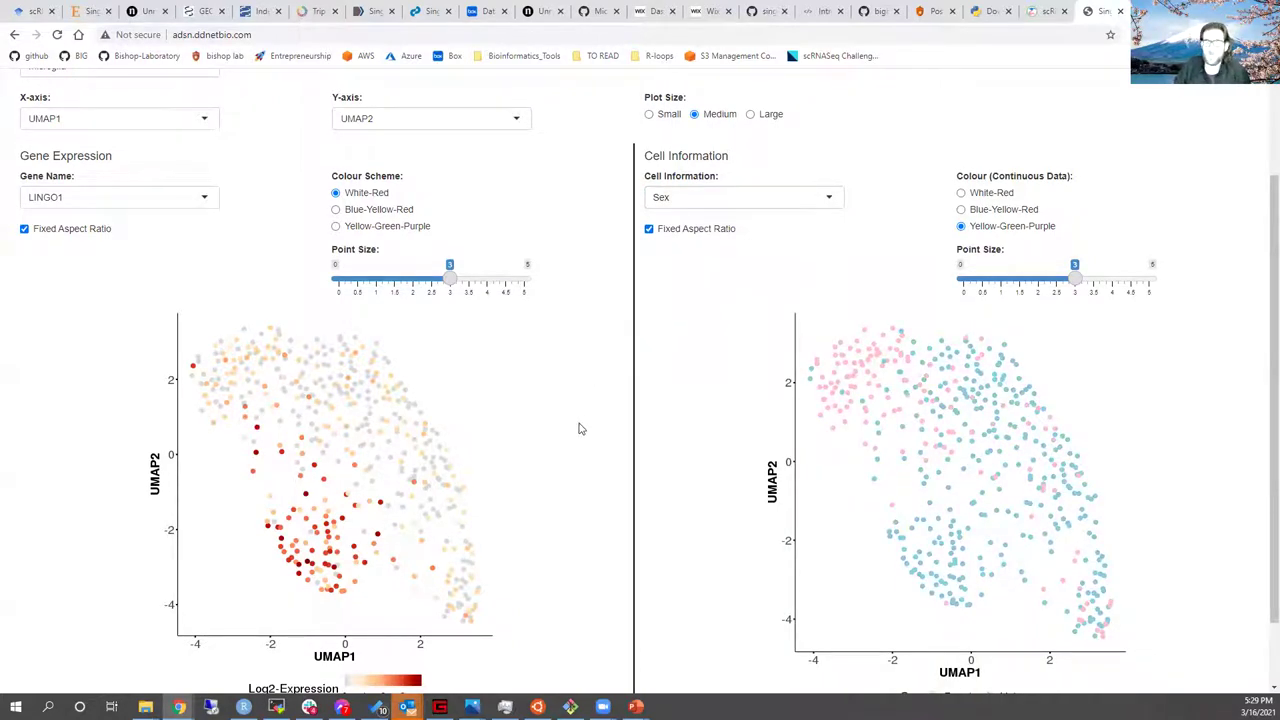
Step: Open the AD vs Control (based on Patient) differential expression results and show the list of cell types of interest
{"action": "scroll", "coordinate": [570, 418], "scroll_direction": "up", "scroll_amount": 2}
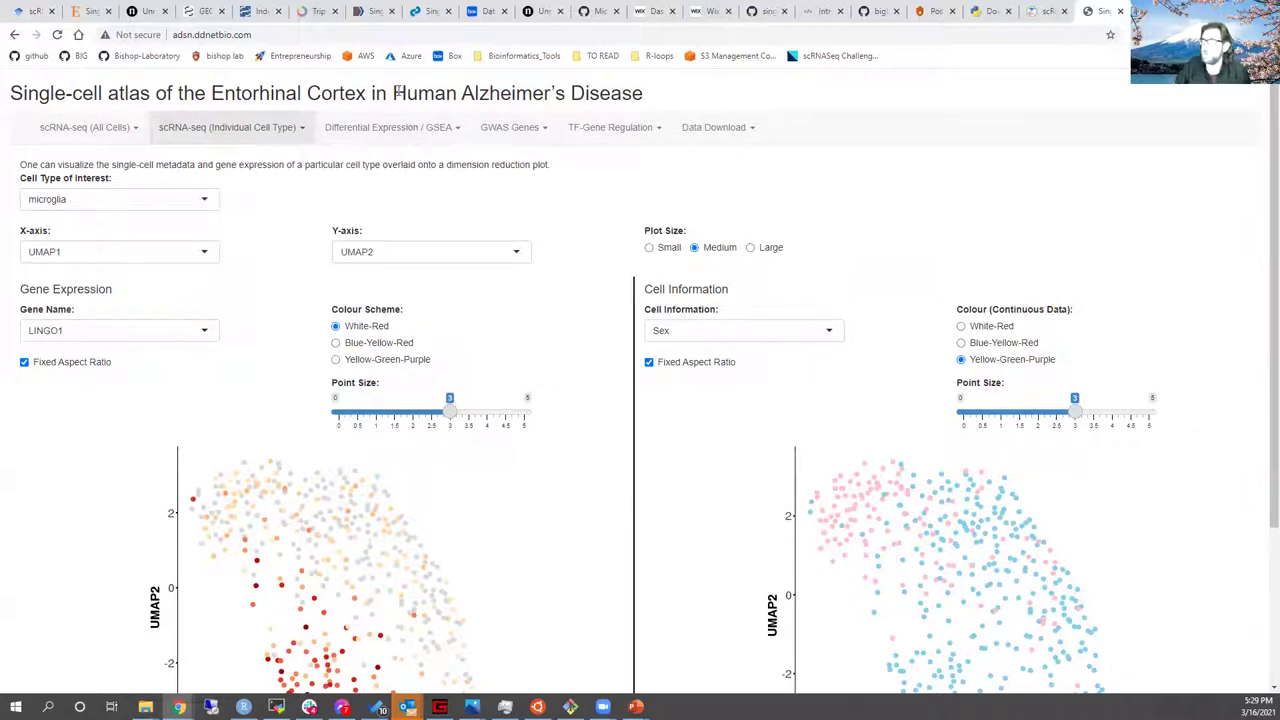
{"action": "left_click", "coordinate": [409, 137]}
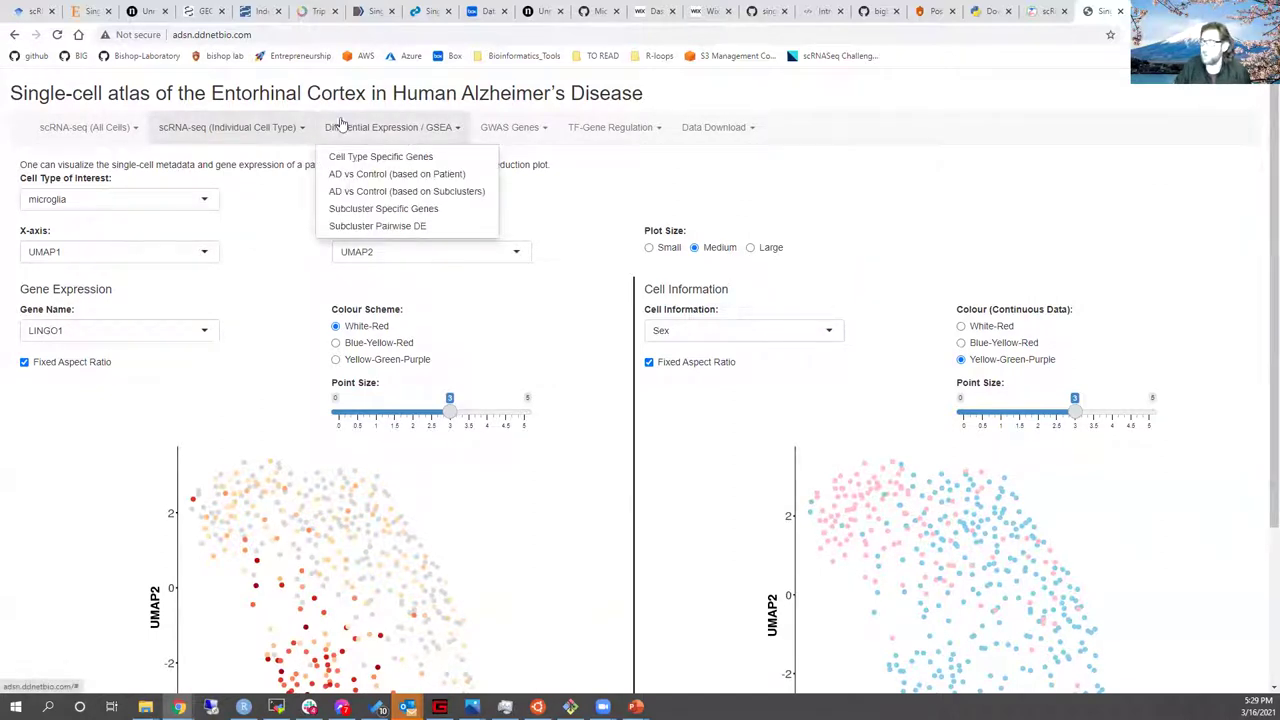
{"action": "left_click", "coordinate": [397, 175]}
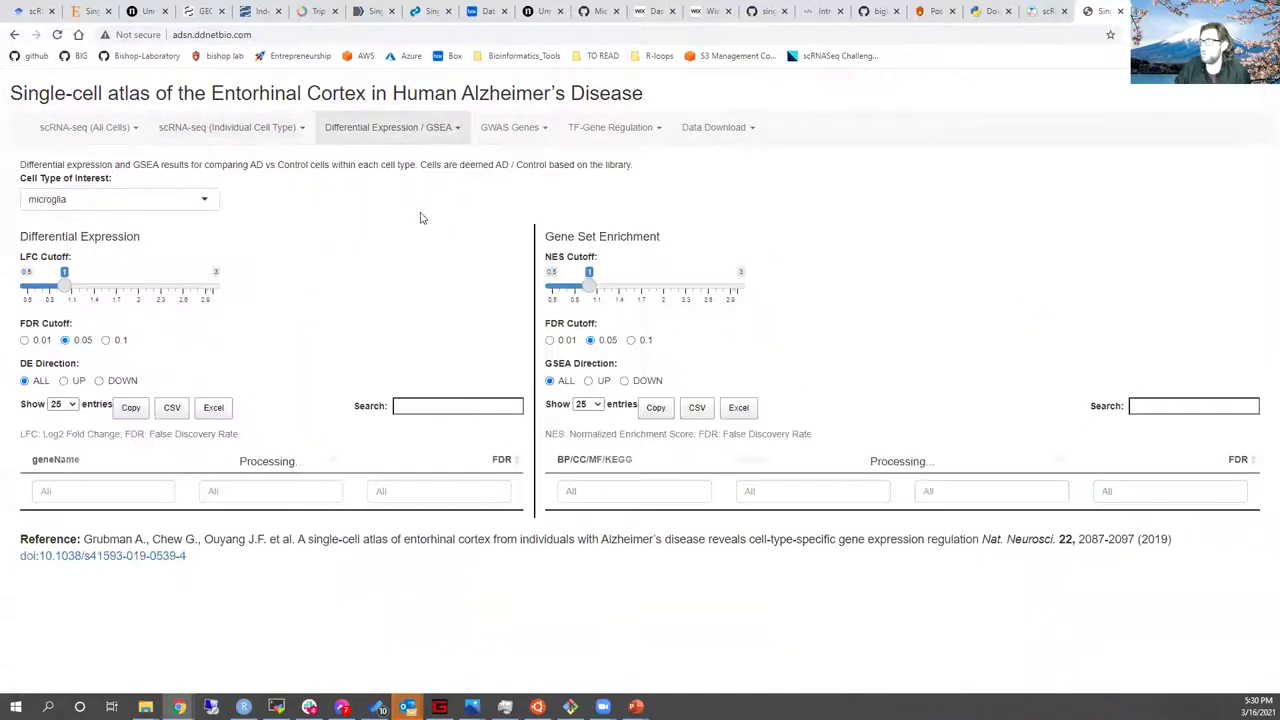
{"action": "left_click", "coordinate": [42, 203]}
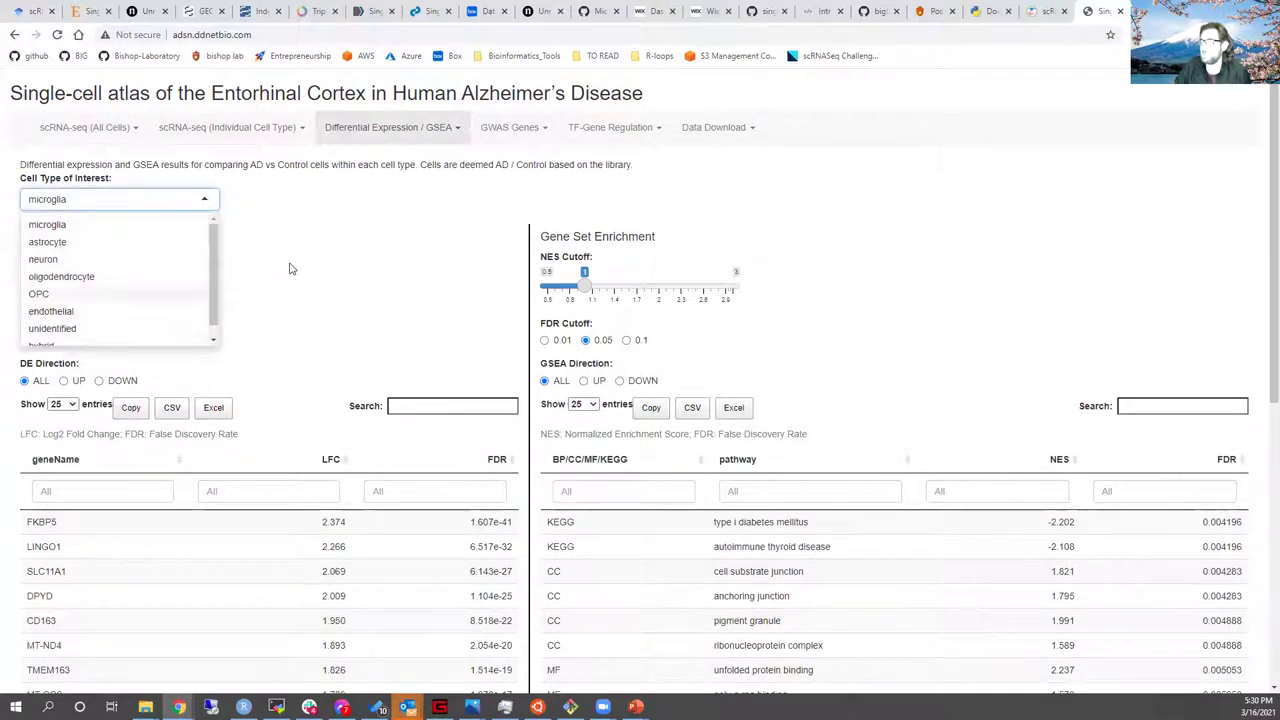
Step: Keep microglia as the cell type of interest and examine its differential expression and gene set enrichment tables
{"action": "left_click", "coordinate": [322, 240]}
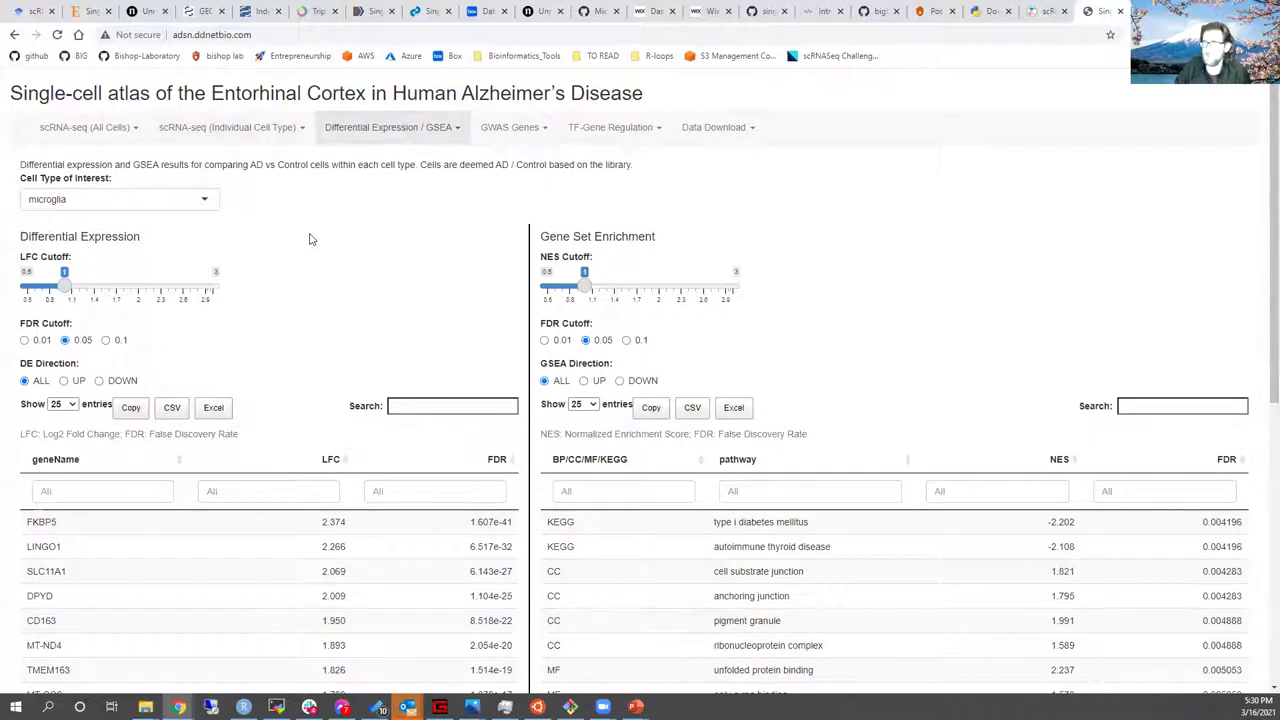
{"action": "scroll", "coordinate": [293, 227], "scroll_direction": "down", "scroll_amount": 1}
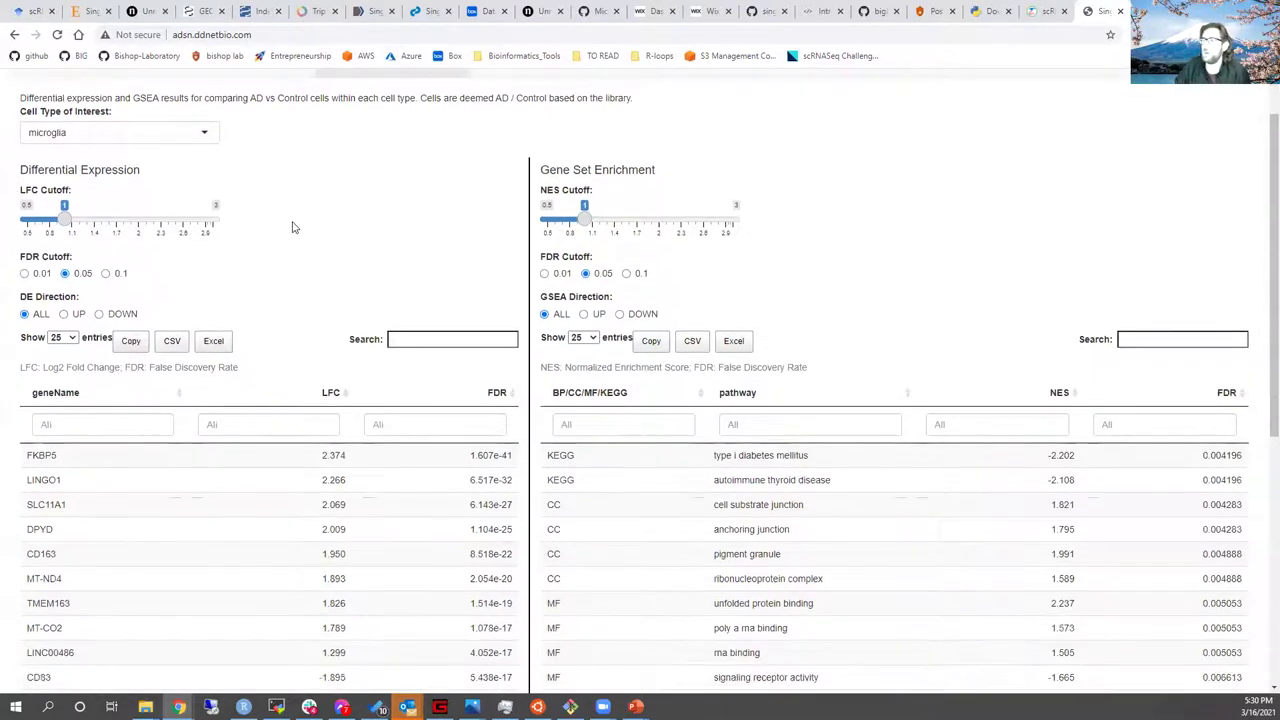
{"action": "scroll", "coordinate": [310, 350], "scroll_direction": "down", "scroll_amount": 1}
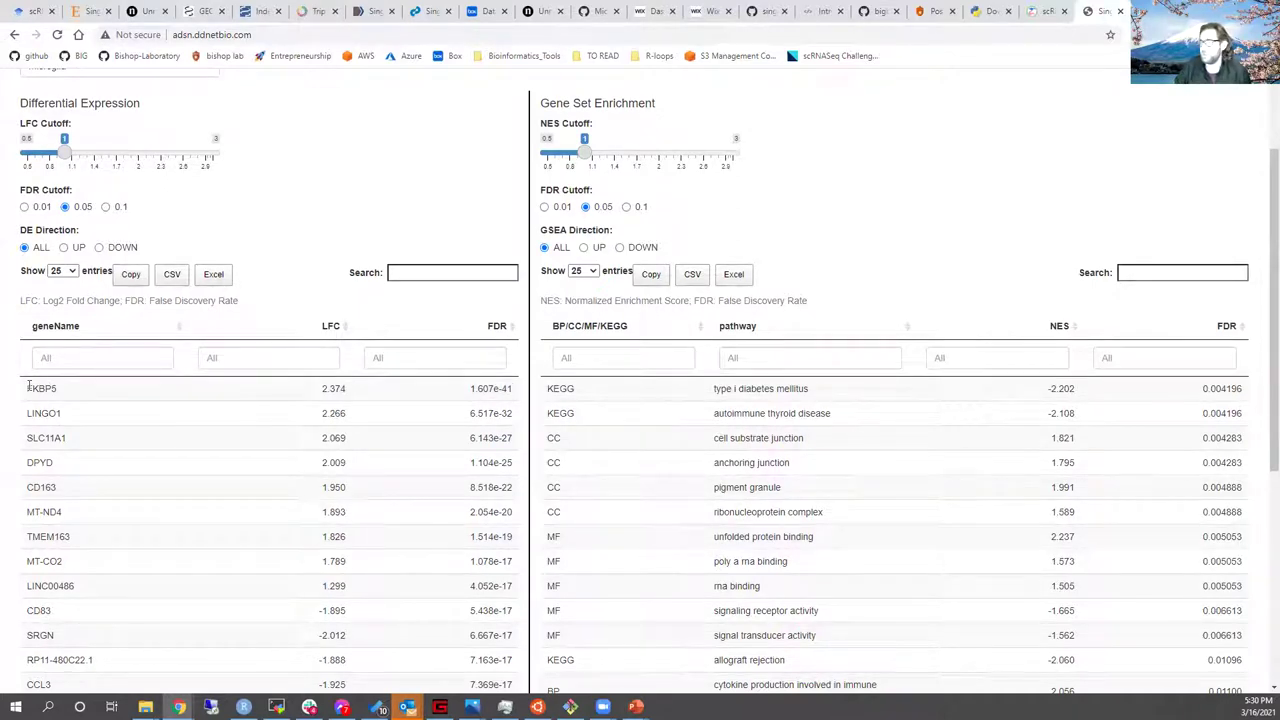
{"action": "scroll", "coordinate": [294, 240], "scroll_direction": "up", "scroll_amount": 3}
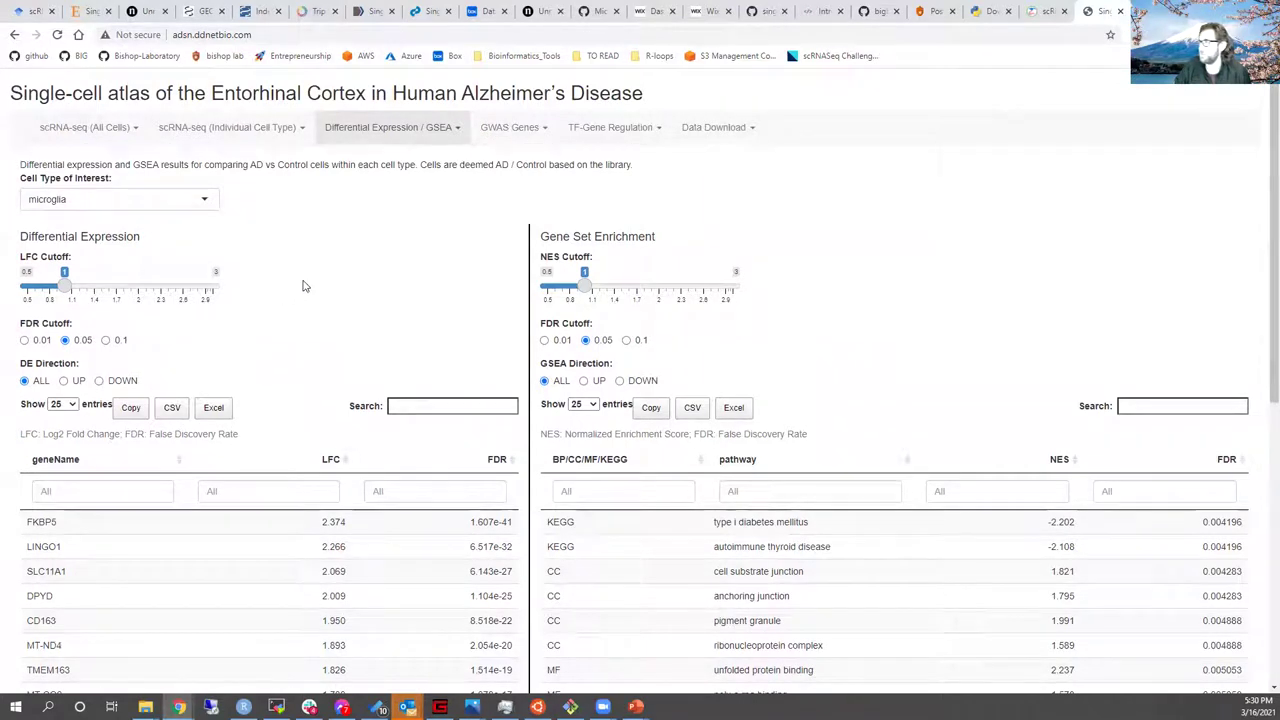
{"action": "scroll", "coordinate": [770, 374], "scroll_direction": "down", "scroll_amount": 2}
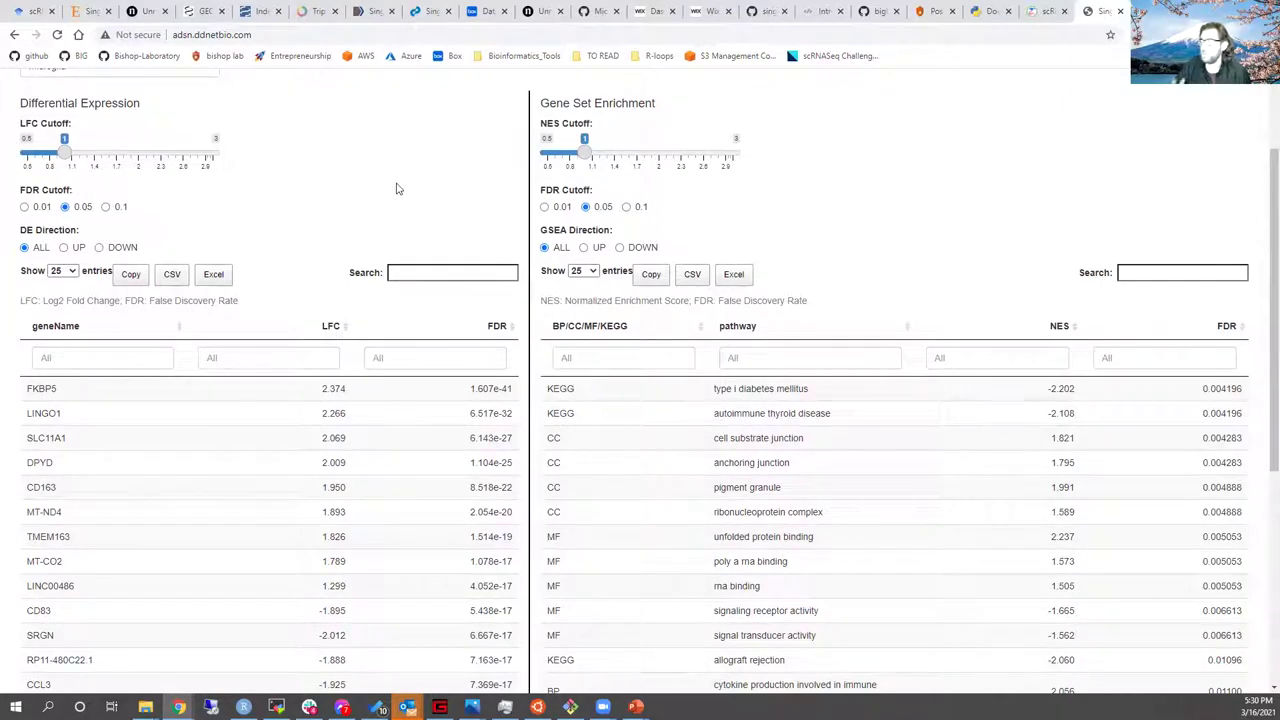
Step: Sort the microglia gene set enrichment table by NES in descending order
{"action": "left_click", "coordinate": [1070, 328]}
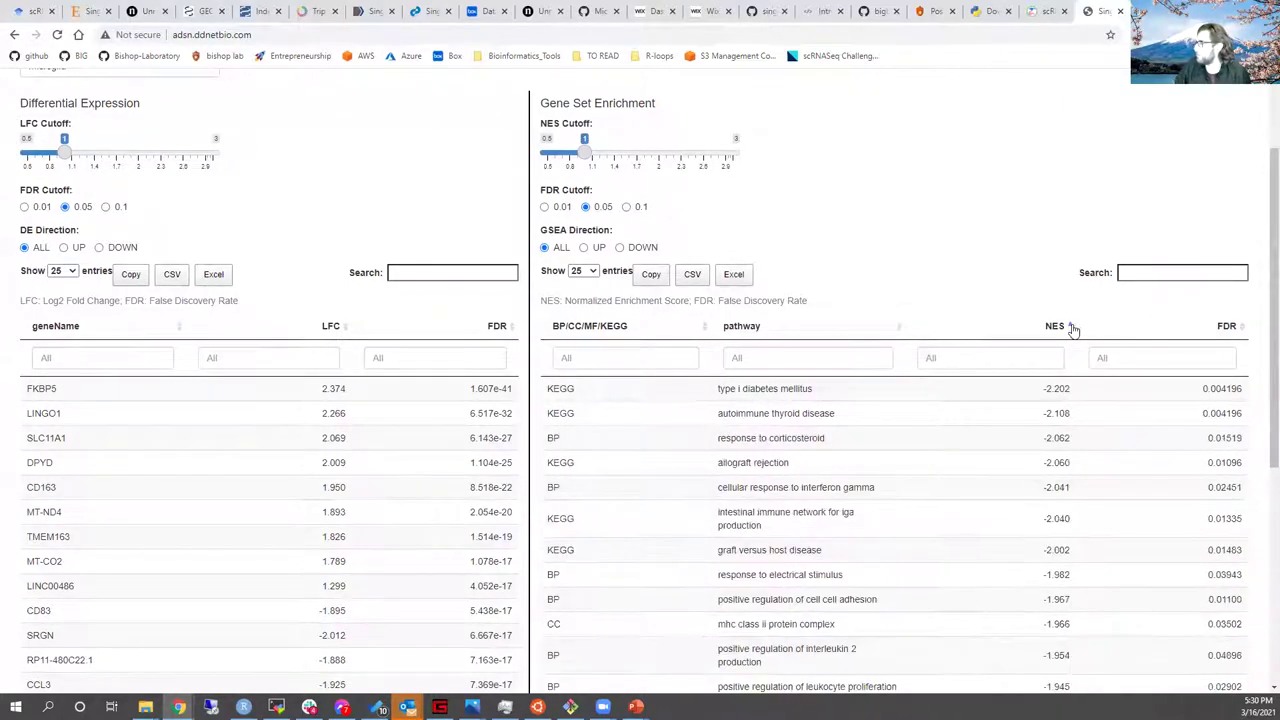
{"action": "left_click", "coordinate": [1054, 328]}
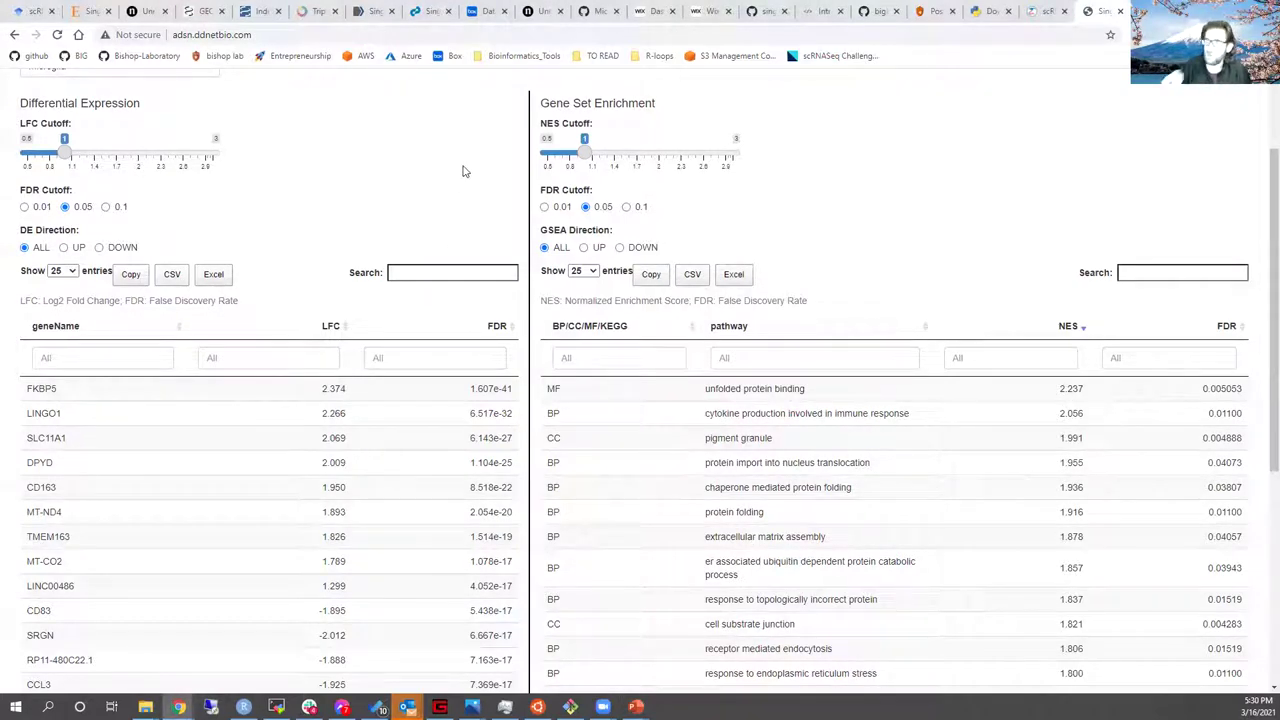
{"action": "scroll", "coordinate": [463, 171], "scroll_direction": "up", "scroll_amount": 2}
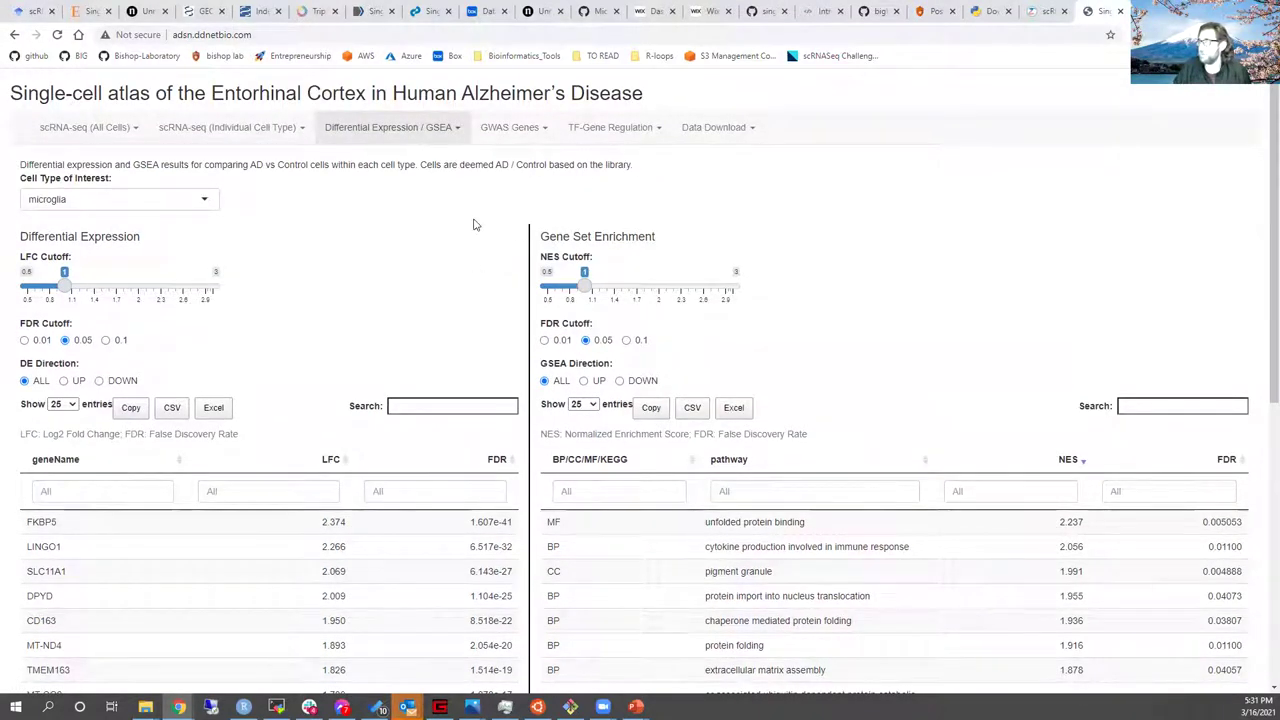
Step: Open the atlas's data download page with its single-cell metadata and count files
{"action": "left_click", "coordinate": [742, 128]}
{"action": "left_click", "coordinate": [742, 158]}
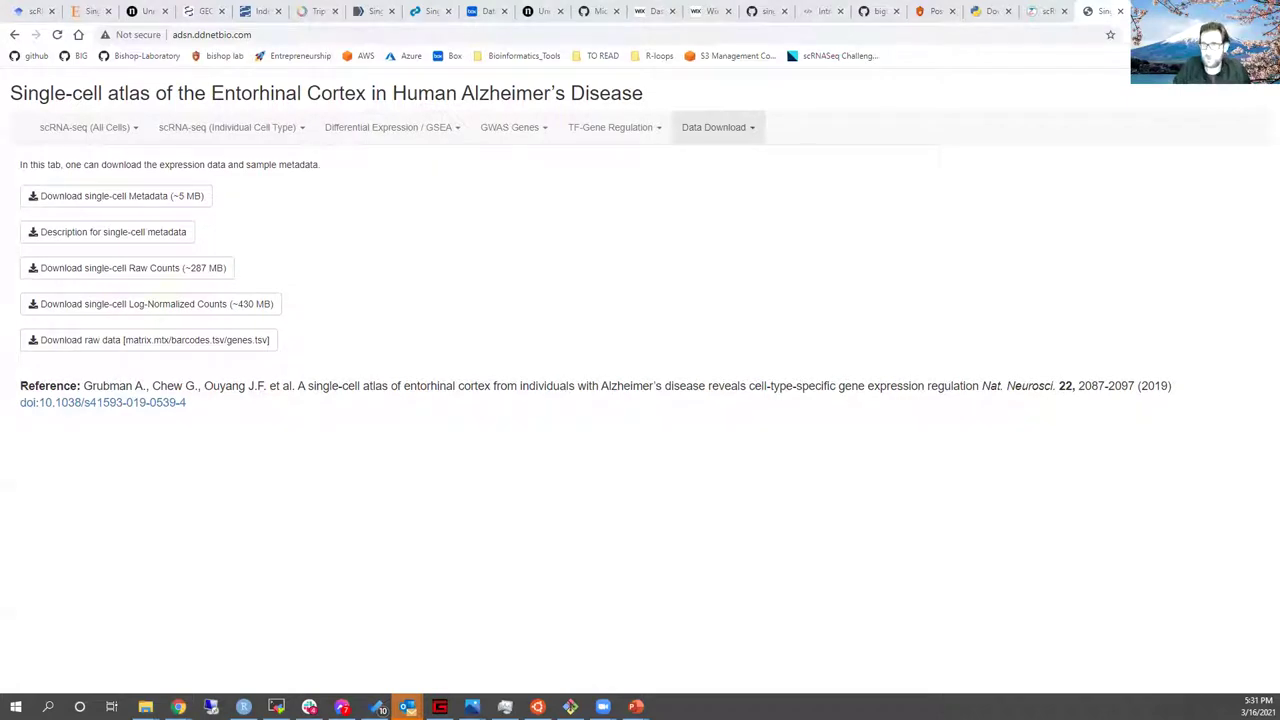
Step: Switch to the PowerPoint slide show and reveal the DS Analysis definition on the Differential State Analysis slide
{"action": "key", "text": "alt+Tab"}
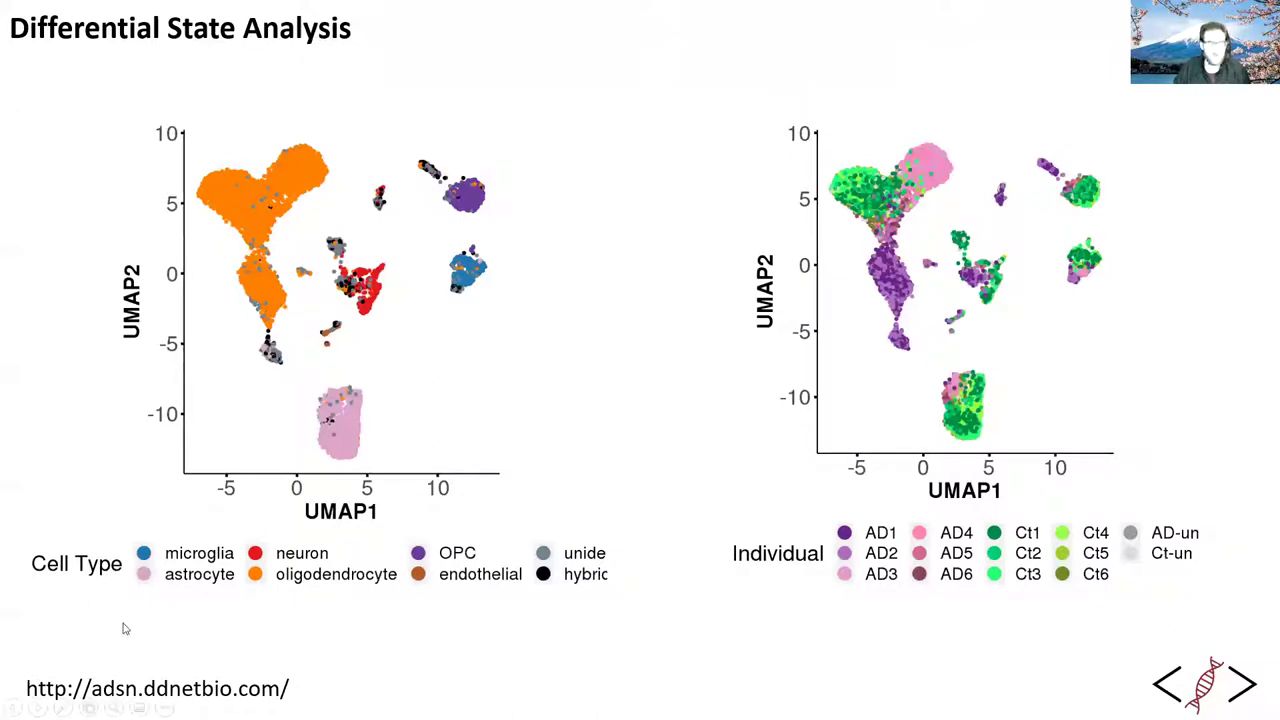
{"action": "left_click", "coordinate": [203, 617]}
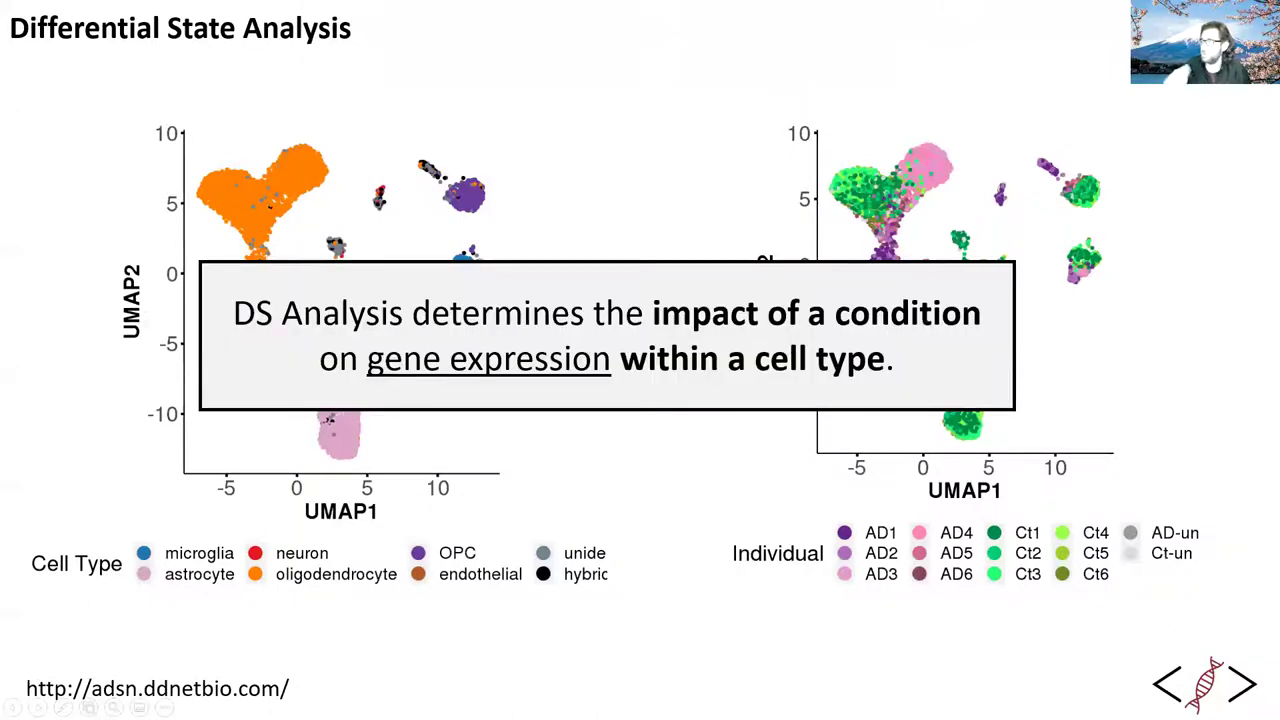
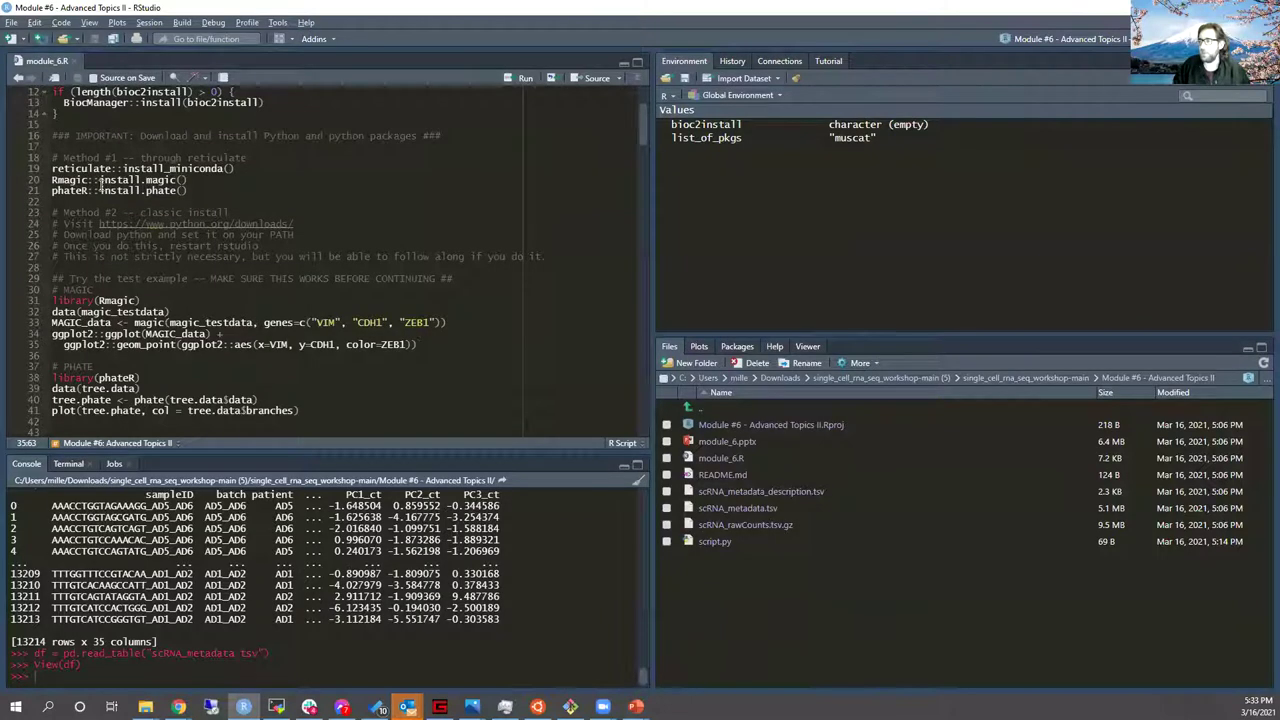
Step: Run the MAGIC test example in module_6.R, from loading Rmagic to the VIM versus CDH1 plot coloured by ZEB1
{"action": "scroll", "coordinate": [439, 313], "scroll_direction": "down", "scroll_amount": 1}
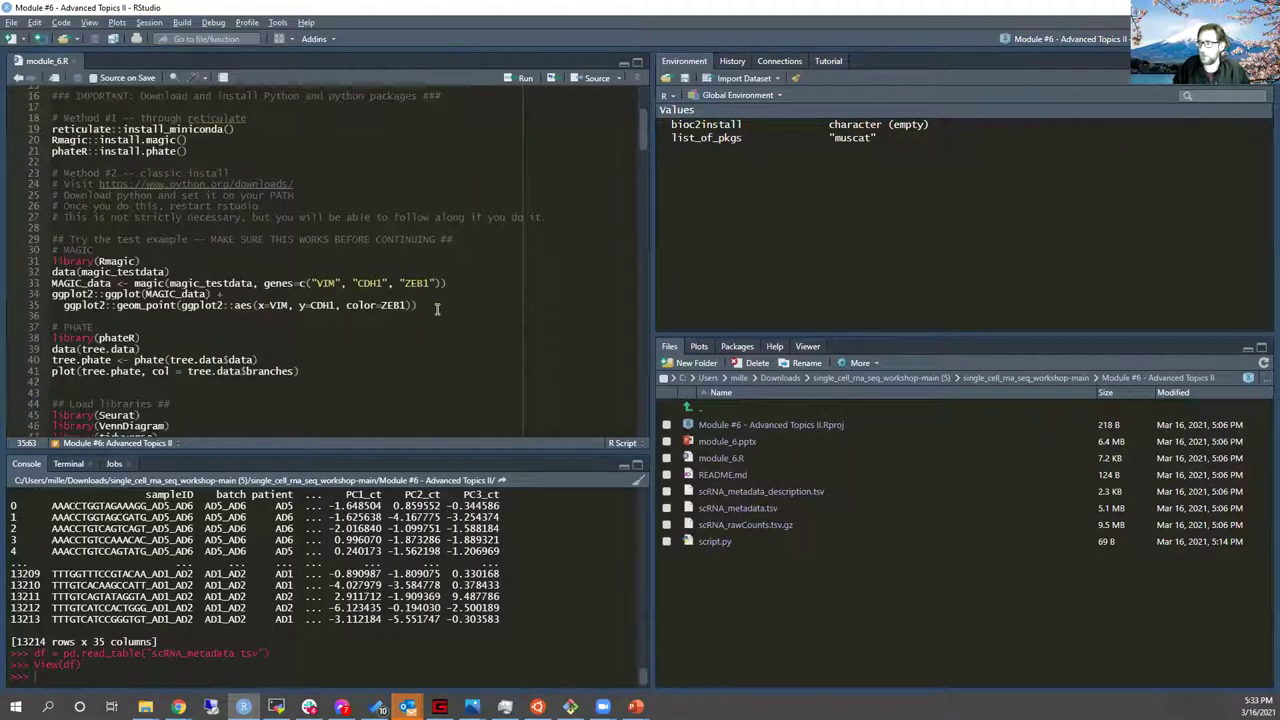
{"action": "left_click_drag", "start_coordinate": [439, 313], "coordinate": [32, 262]}
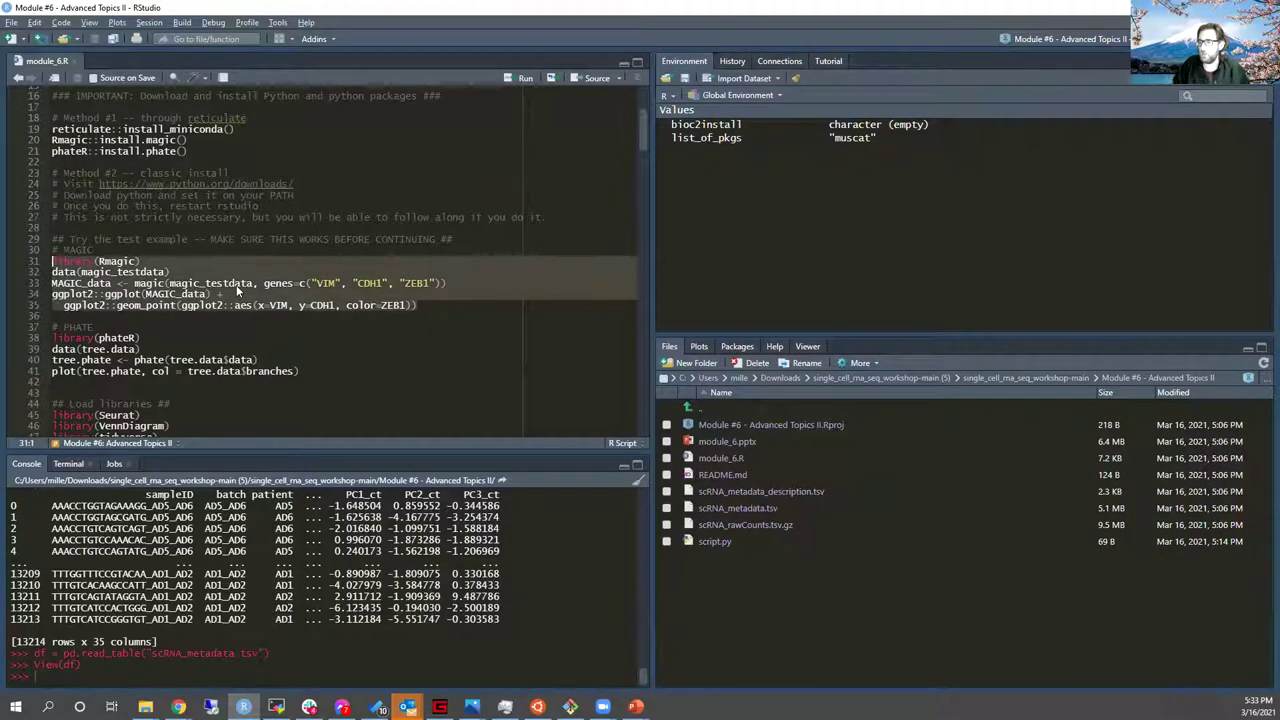
{"action": "key", "text": "ctrl+Return"}
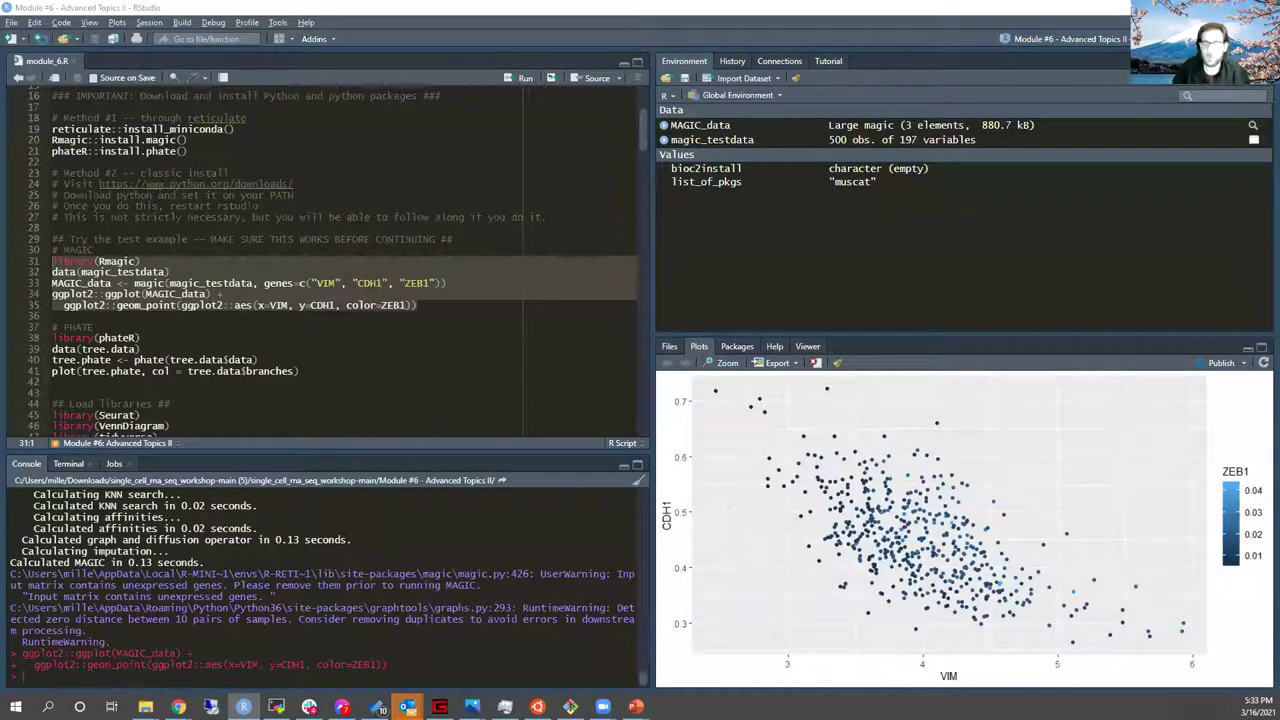
Step: Run the PHATE test example in module_6.R, from loading phateR to plotting tree.phate coloured by branches
{"action": "left_click", "coordinate": [130, 344]}
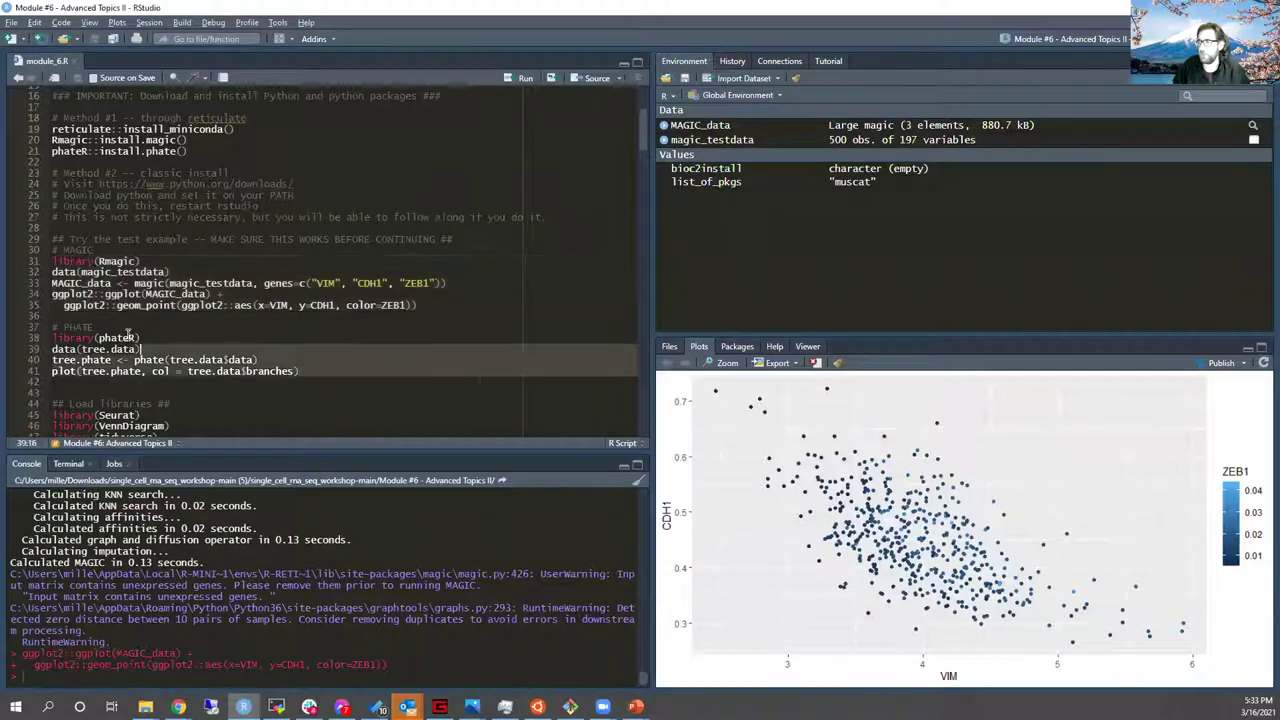
{"action": "left_click_drag", "start_coordinate": [140, 338], "coordinate": [22, 326]}
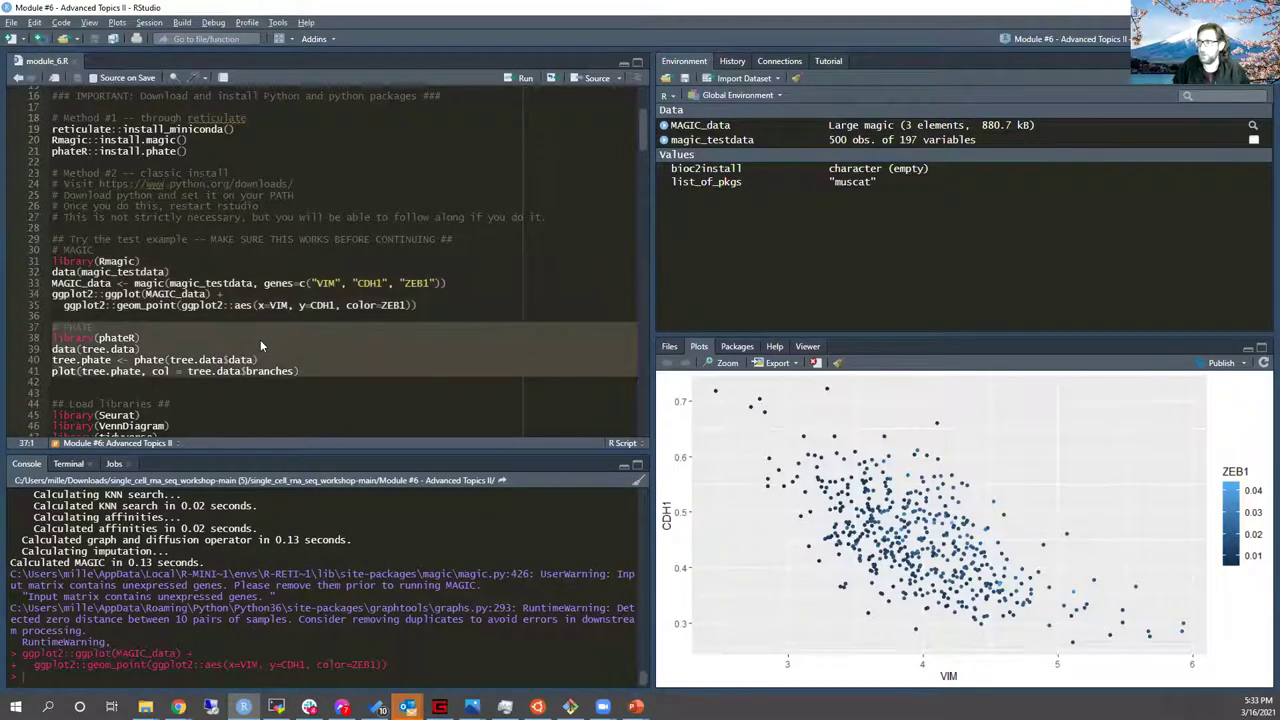
{"action": "key", "text": "ctrl+Return"}
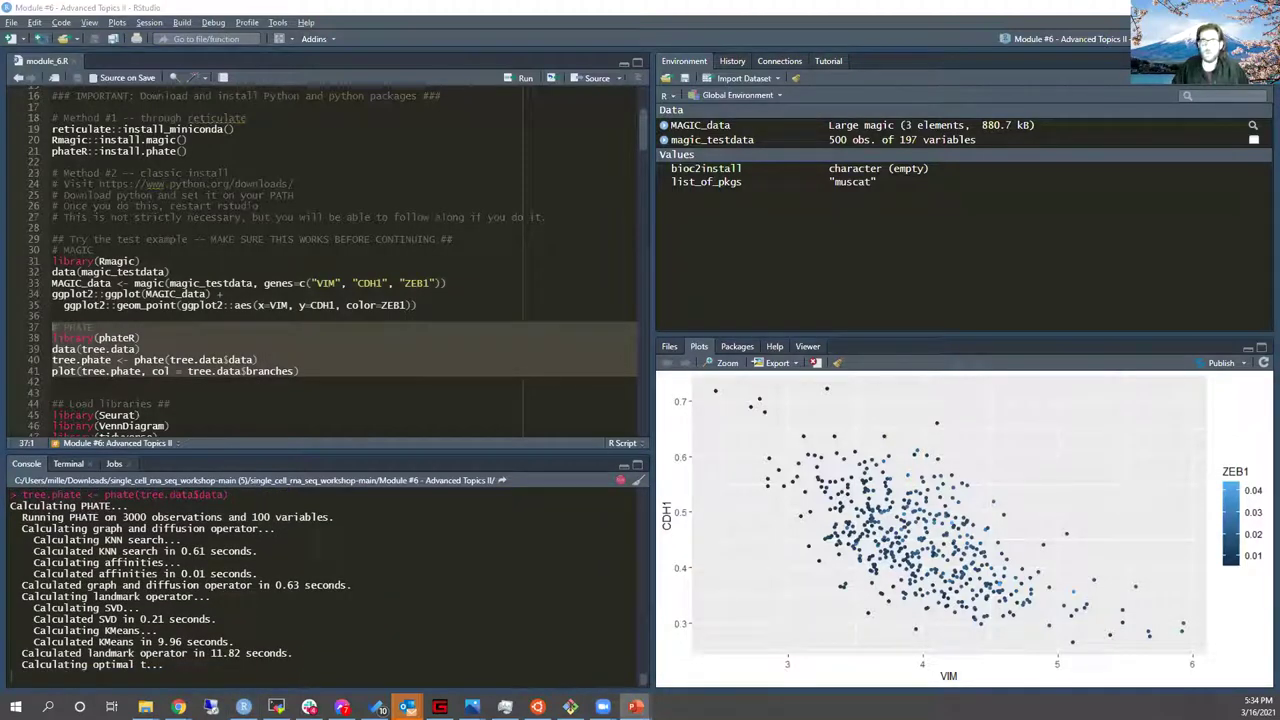
Step: Switch to the PowerPoint slide show and go back to the Differential State Analysis slide showing only the two UMAP plots
{"action": "key", "text": "alt+Tab"}
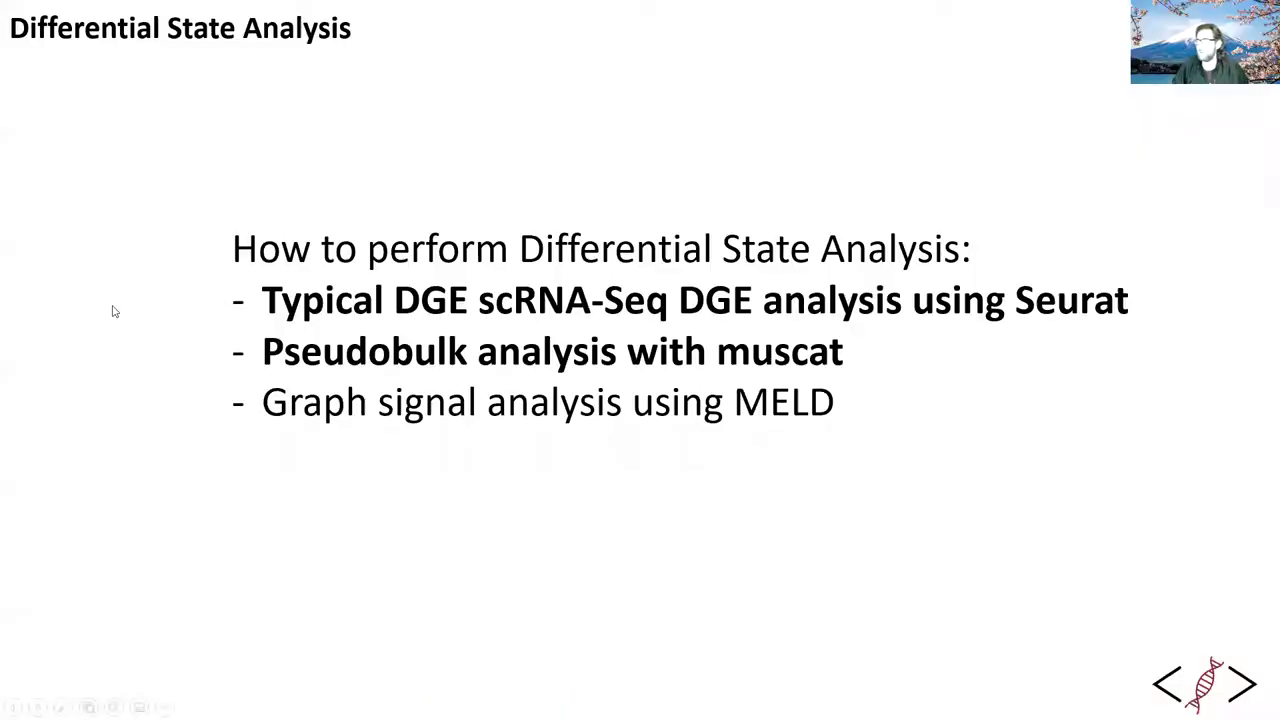
{"action": "key", "text": "Left"}
{"action": "key", "text": "Left"}
{"action": "key", "text": "Left"}
{"action": "key", "text": "Left"}
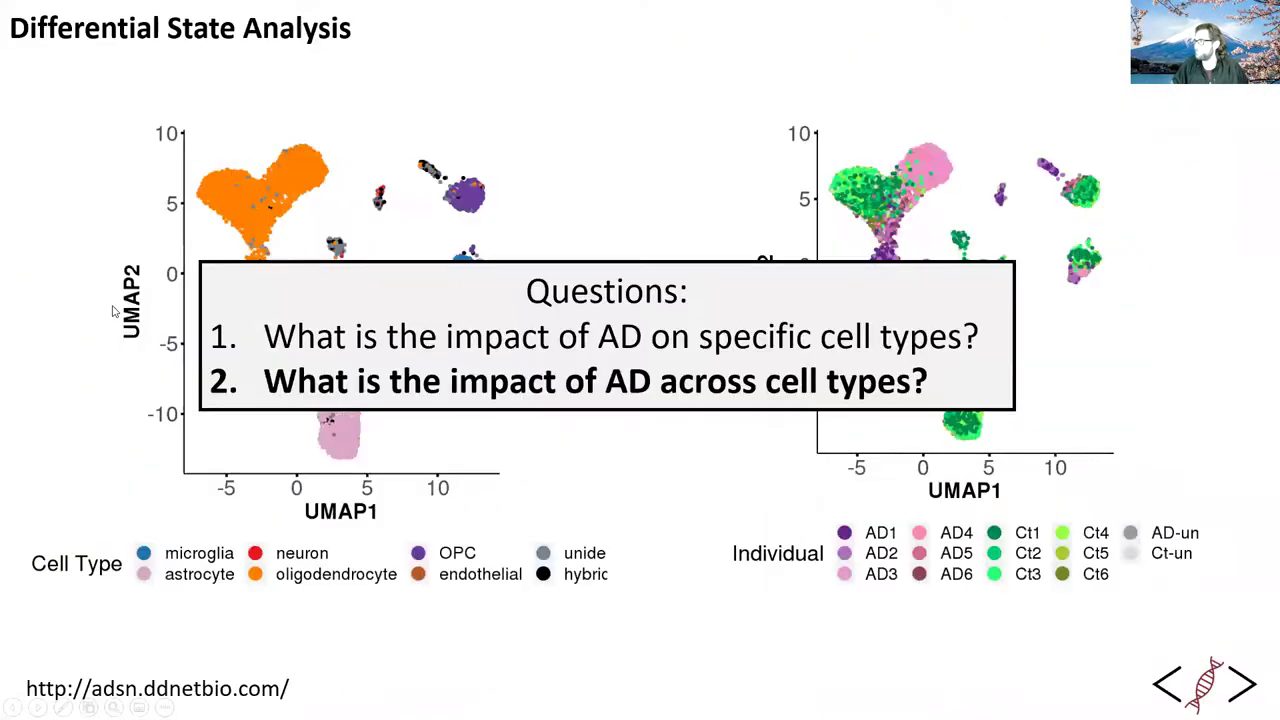
{"action": "key", "text": "Left"}
{"action": "key", "text": "Left"}
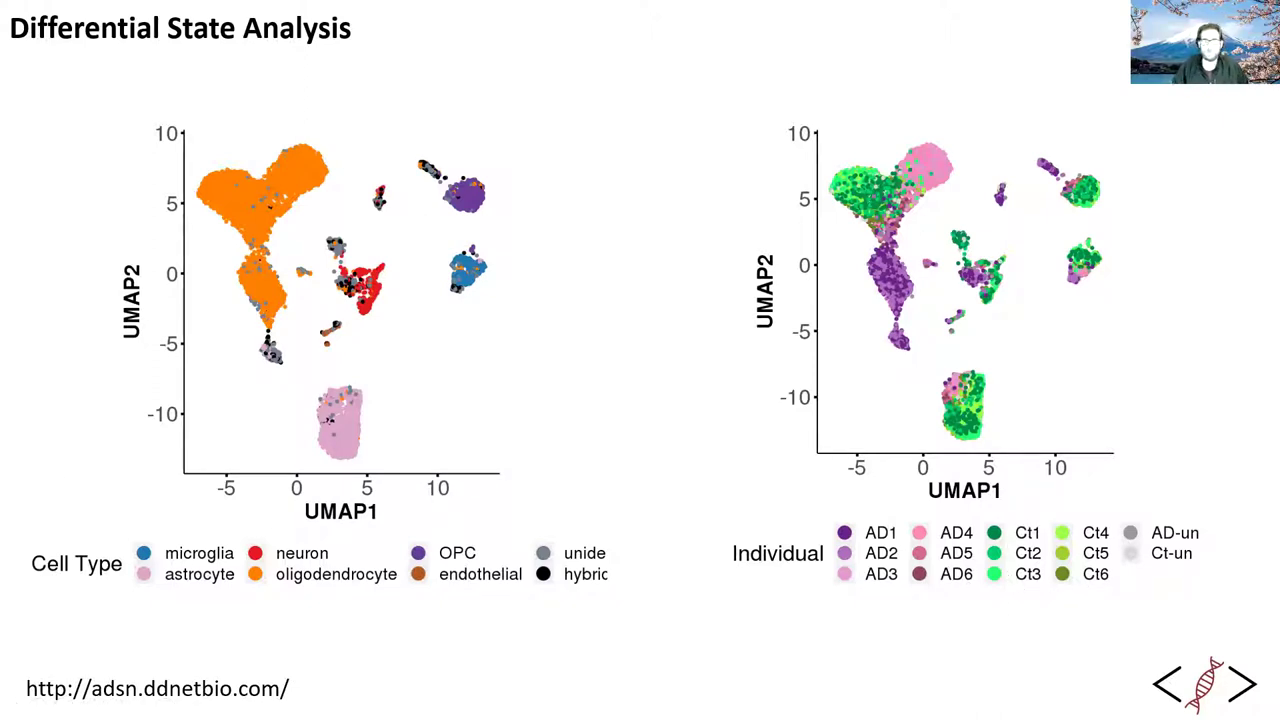
Step: Return to RStudio and run the whole Load libraries section of module_6.R, from Seurat to reticulate
{"action": "key", "text": "alt+Tab"}
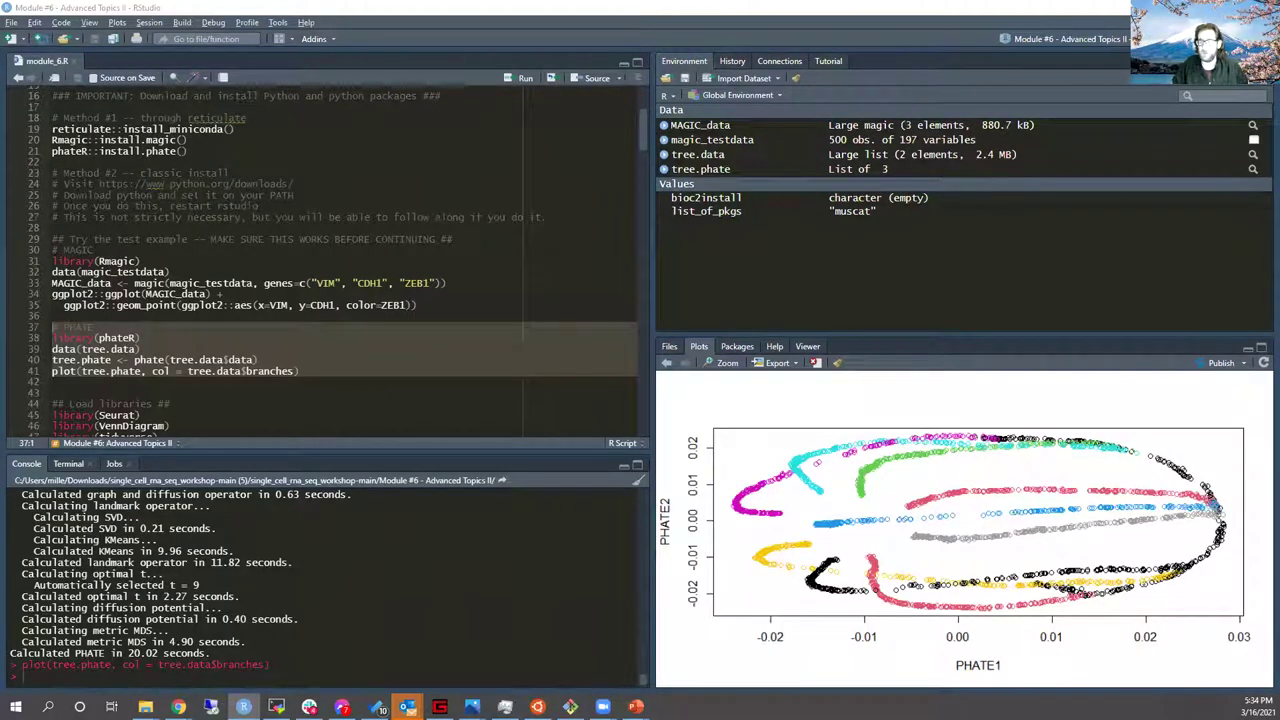
{"action": "scroll", "coordinate": [176, 350], "scroll_direction": "down", "scroll_amount": 6}
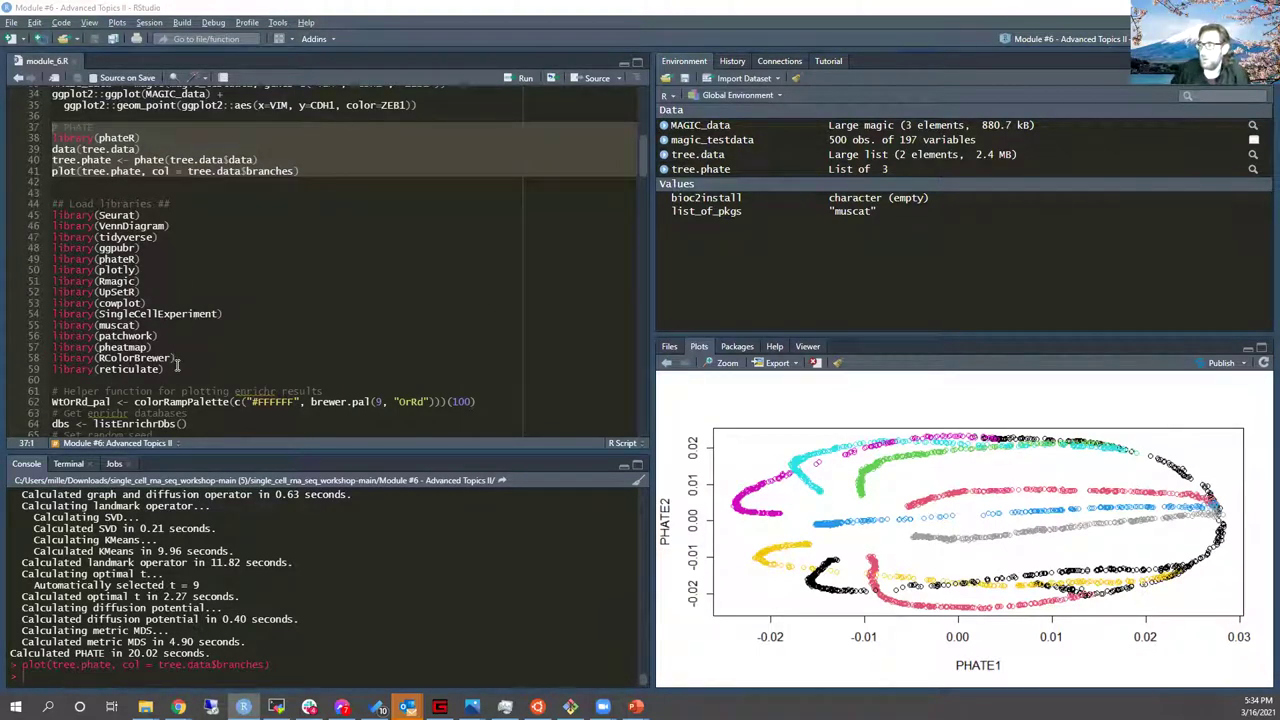
{"action": "left_click_drag", "start_coordinate": [176, 366], "coordinate": [32, 204]}
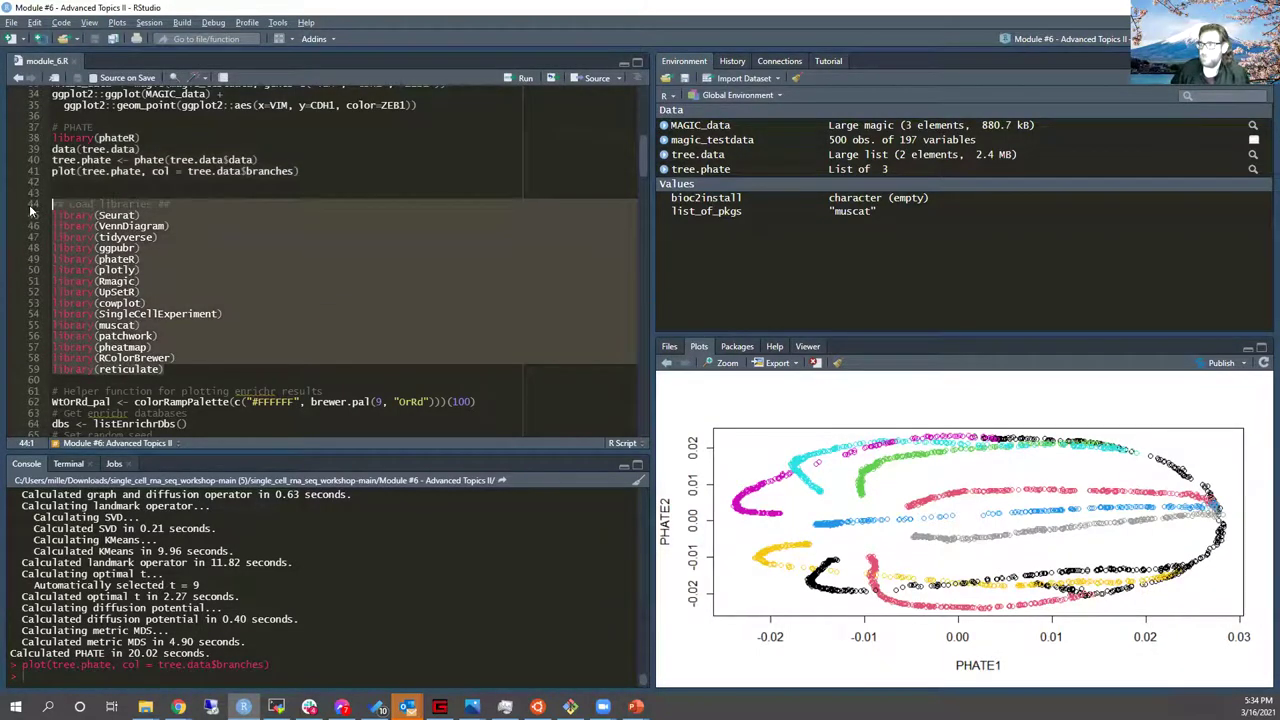
{"action": "key", "text": "ctrl+Return"}
Step: Run the setup lines that define the WtOrRd_pal palette, fetch the enrichr databases and set the random seed to 42
{"action": "scroll", "coordinate": [398, 174], "scroll_direction": "down", "scroll_amount": 2}
{"action": "scroll", "coordinate": [398, 178], "scroll_direction": "down", "scroll_amount": 3}
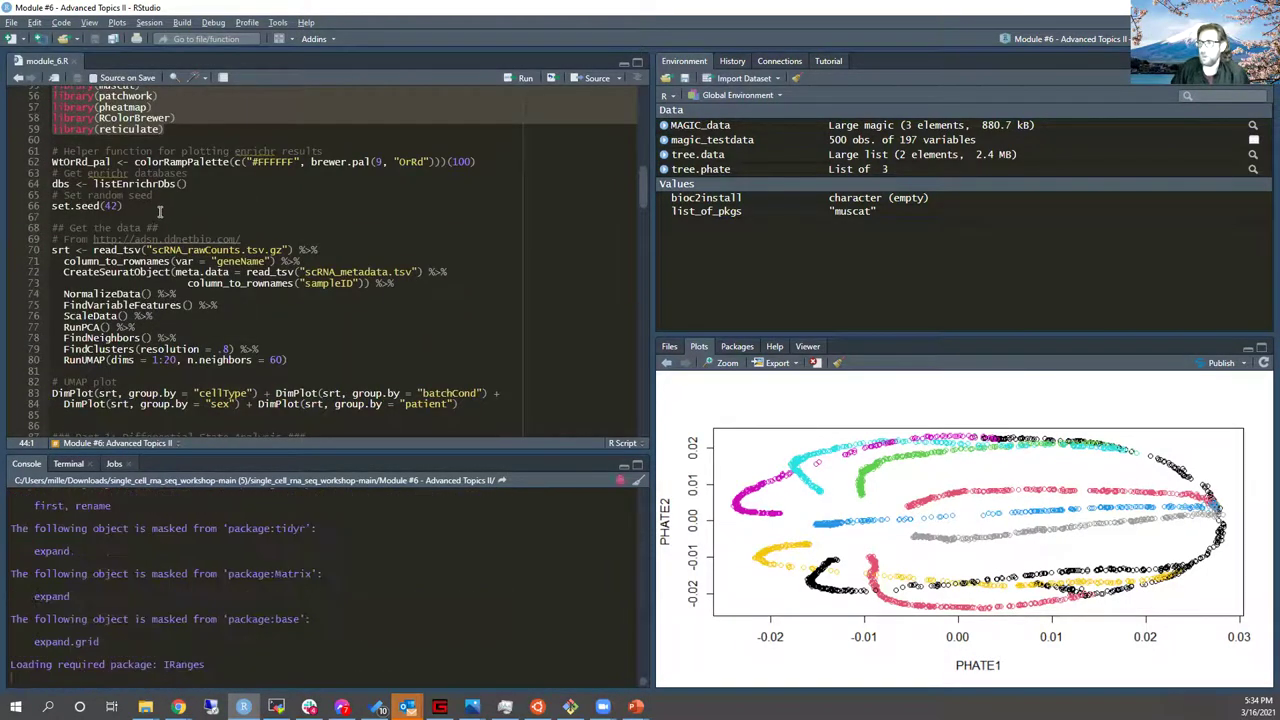
{"action": "left_click_drag", "start_coordinate": [140, 204], "coordinate": [42, 155]}
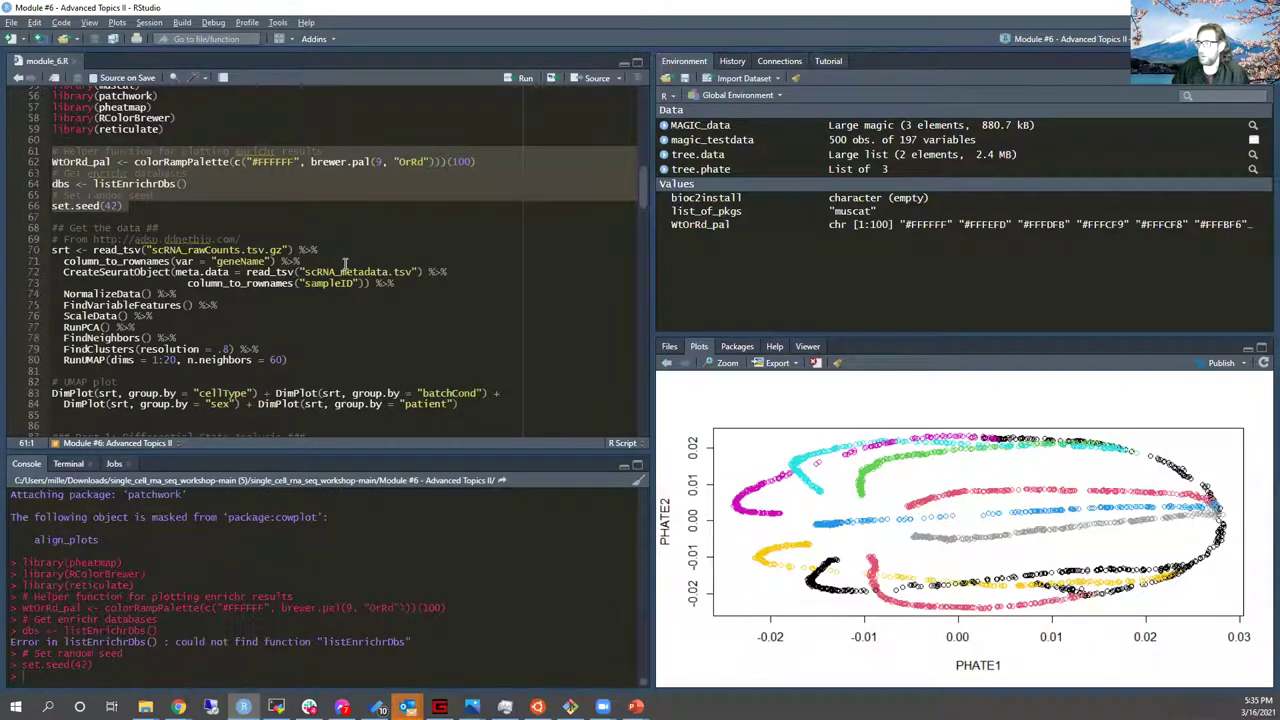
Step: Delete the enrichr databases comment and its listEnrichrDbs() line from the script
{"action": "scroll", "coordinate": [214, 220], "scroll_direction": "up", "scroll_amount": 2}
{"action": "left_click", "coordinate": [122, 223]}
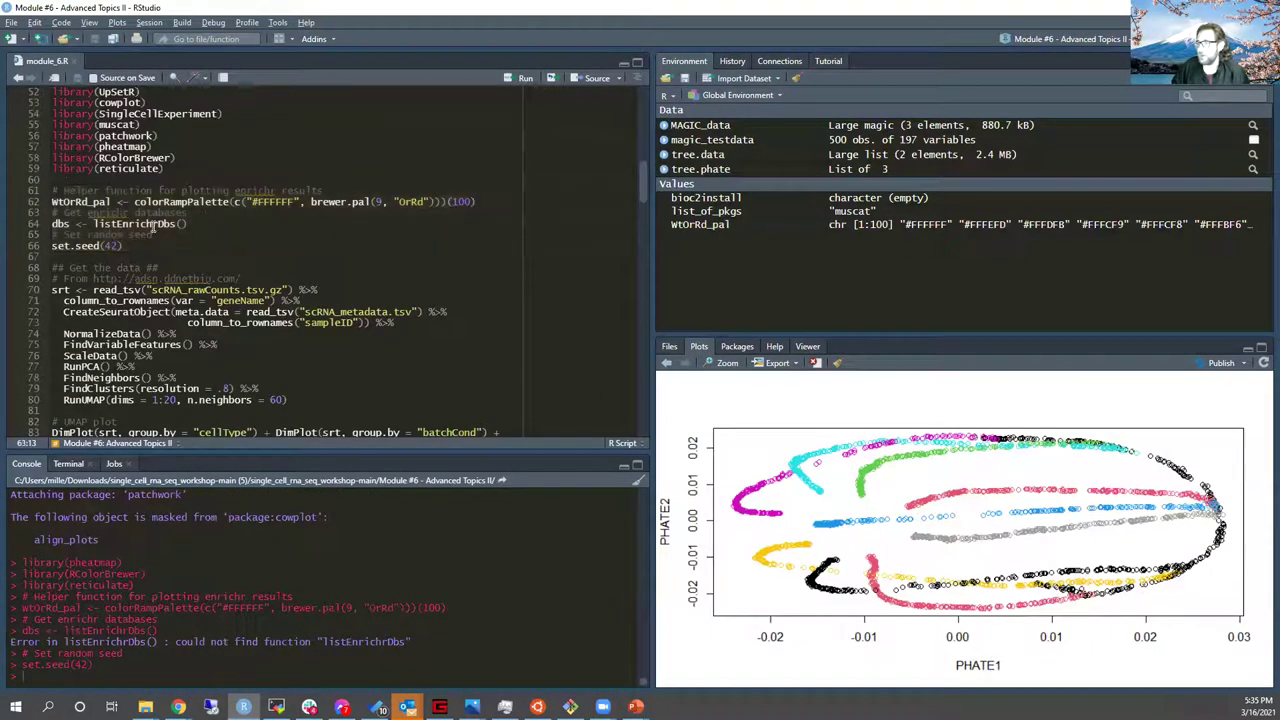
{"action": "key", "text": "ctrl+d"}
{"action": "key", "text": "ctrl+d"}
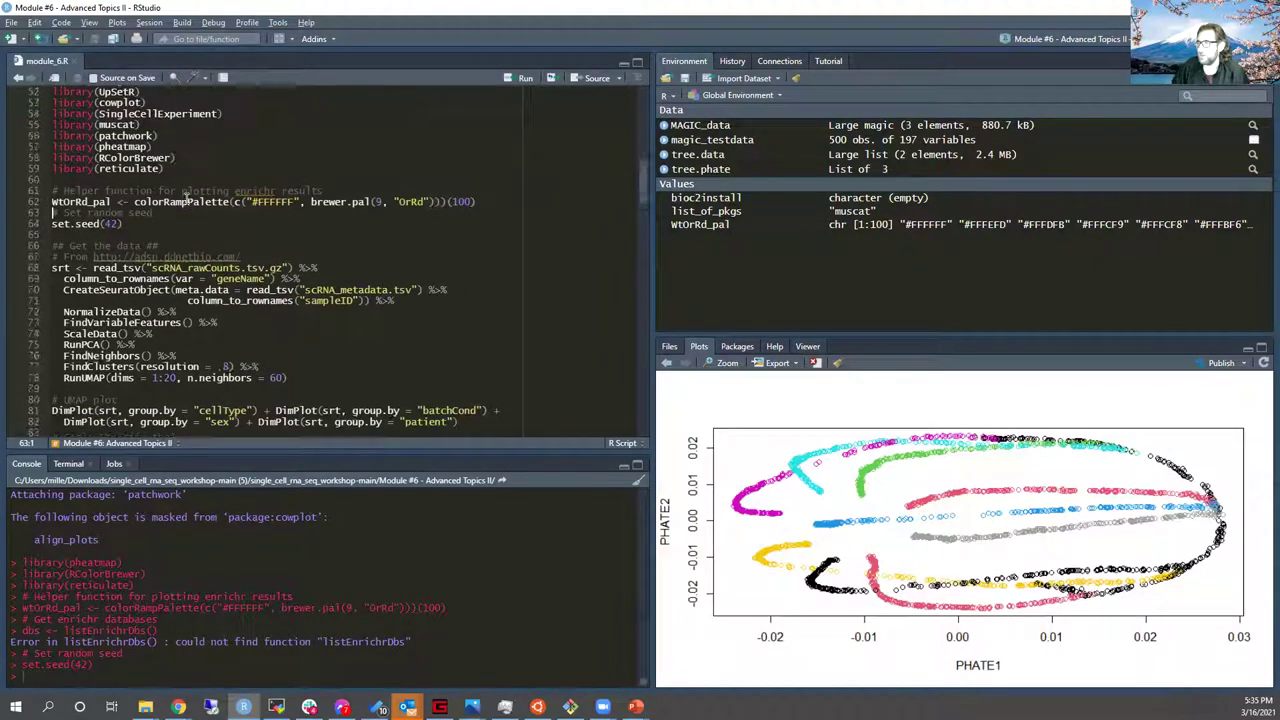
Step: Run the Get the data pipeline that builds the srt Seurat object from scRNA_rawCounts.tsv.gz and scRNA_metadata.tsv, through RunUMAP
{"action": "scroll", "coordinate": [185, 196], "scroll_direction": "up", "scroll_amount": 4}
{"action": "scroll", "coordinate": [195, 290], "scroll_direction": "down", "scroll_amount": 2}
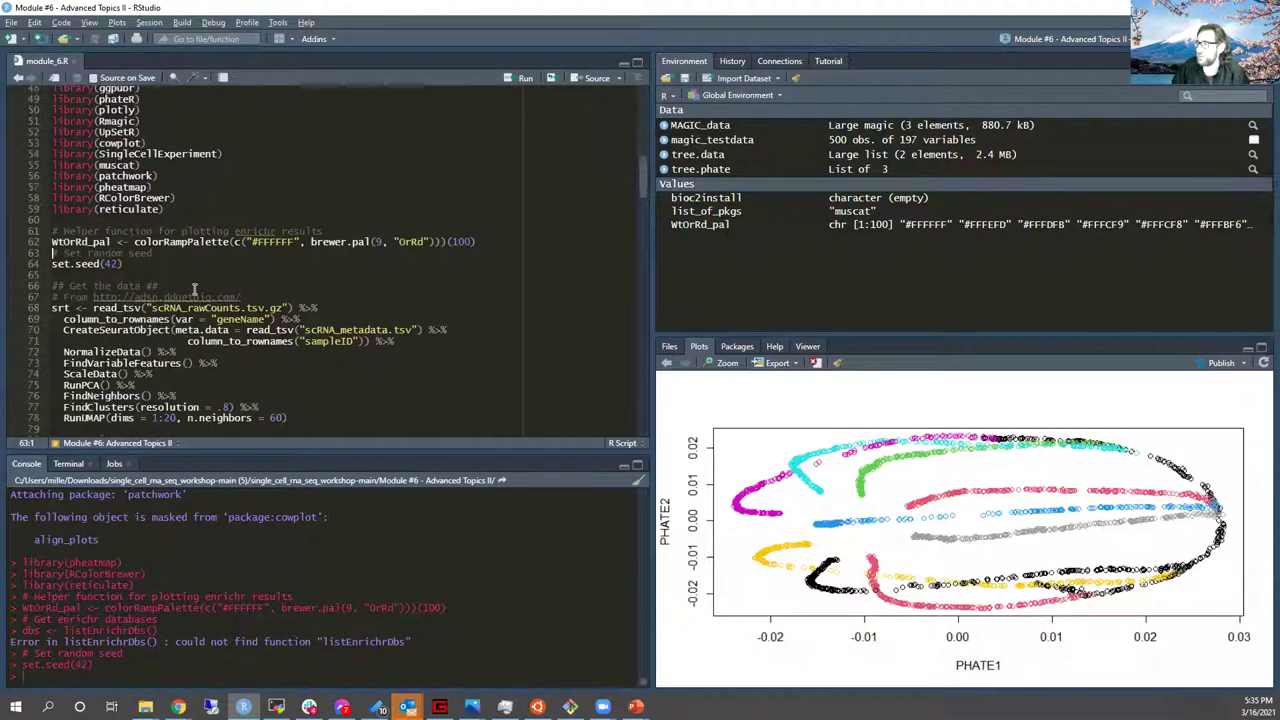
{"action": "scroll", "coordinate": [195, 290], "scroll_direction": "down", "scroll_amount": 3}
{"action": "scroll", "coordinate": [338, 280], "scroll_direction": "down", "scroll_amount": 1}
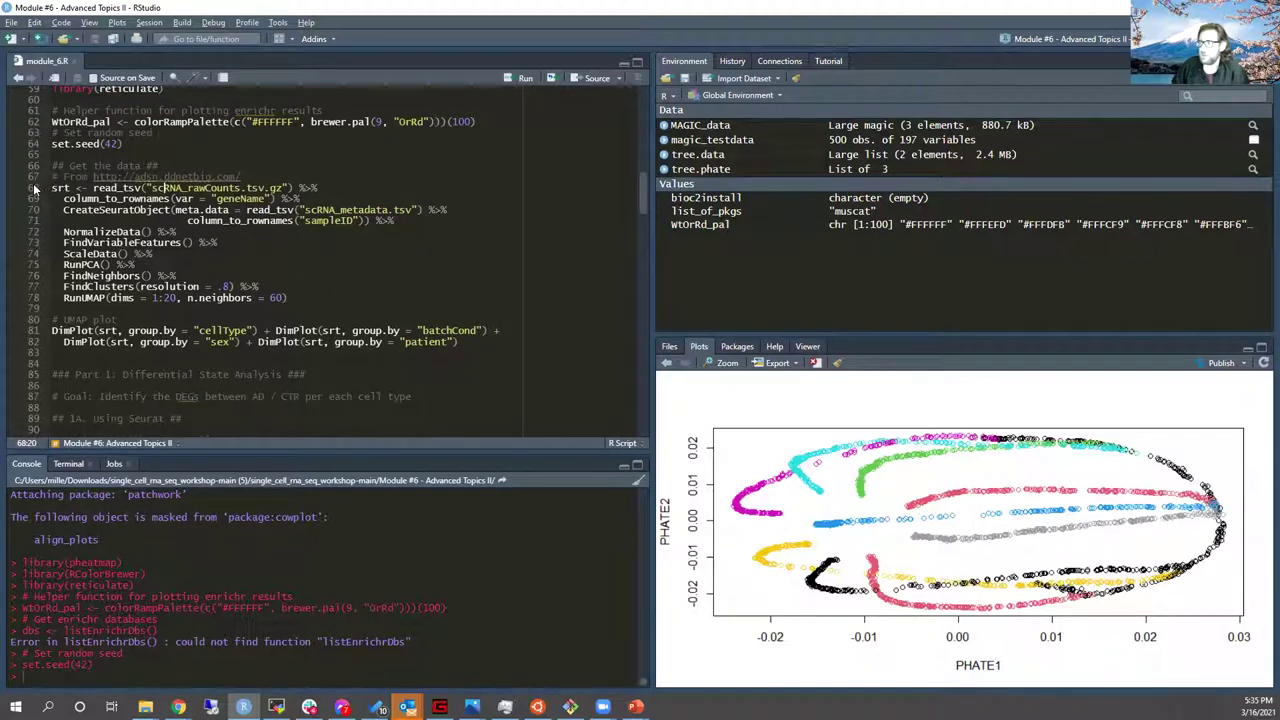
{"action": "left_click", "coordinate": [114, 236]}
{"action": "key", "text": "End"}
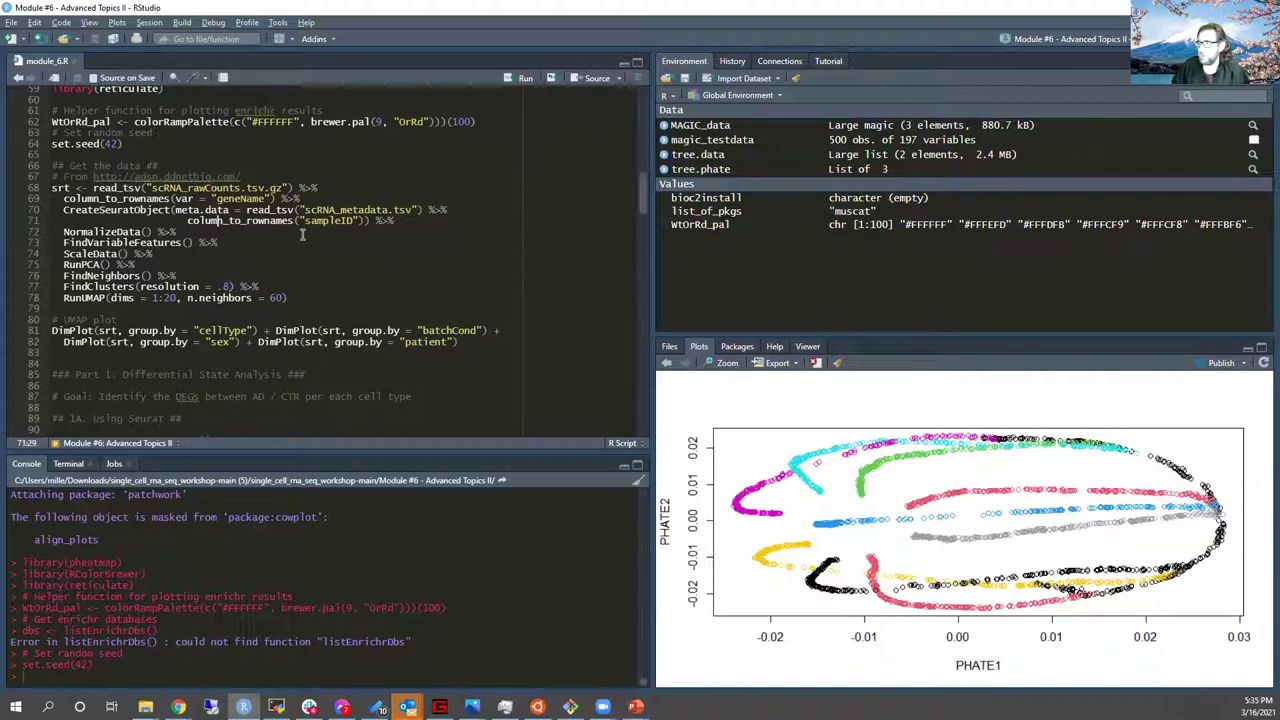
{"action": "key", "text": "ctrl+Return"}
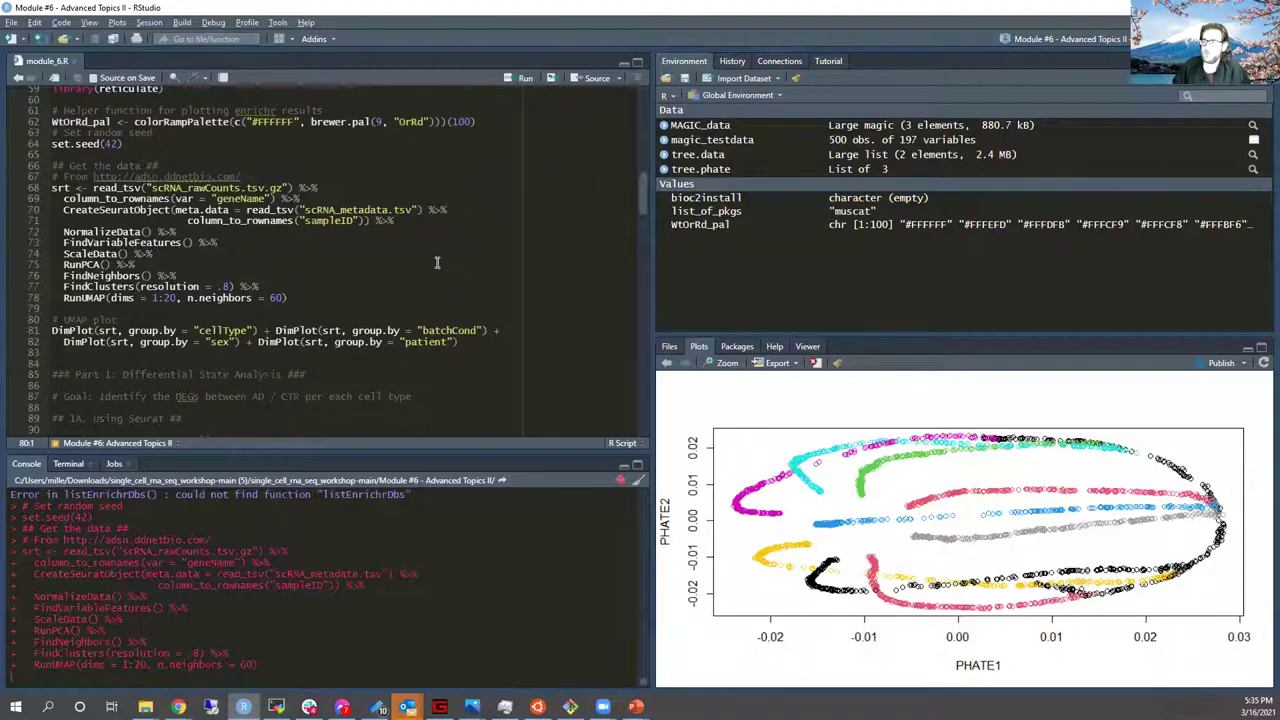
Step: List the module's project files, and view the Differential State Analysis slide in PowerPoint before returning to RStudio
{"action": "left_click", "coordinate": [672, 347]}
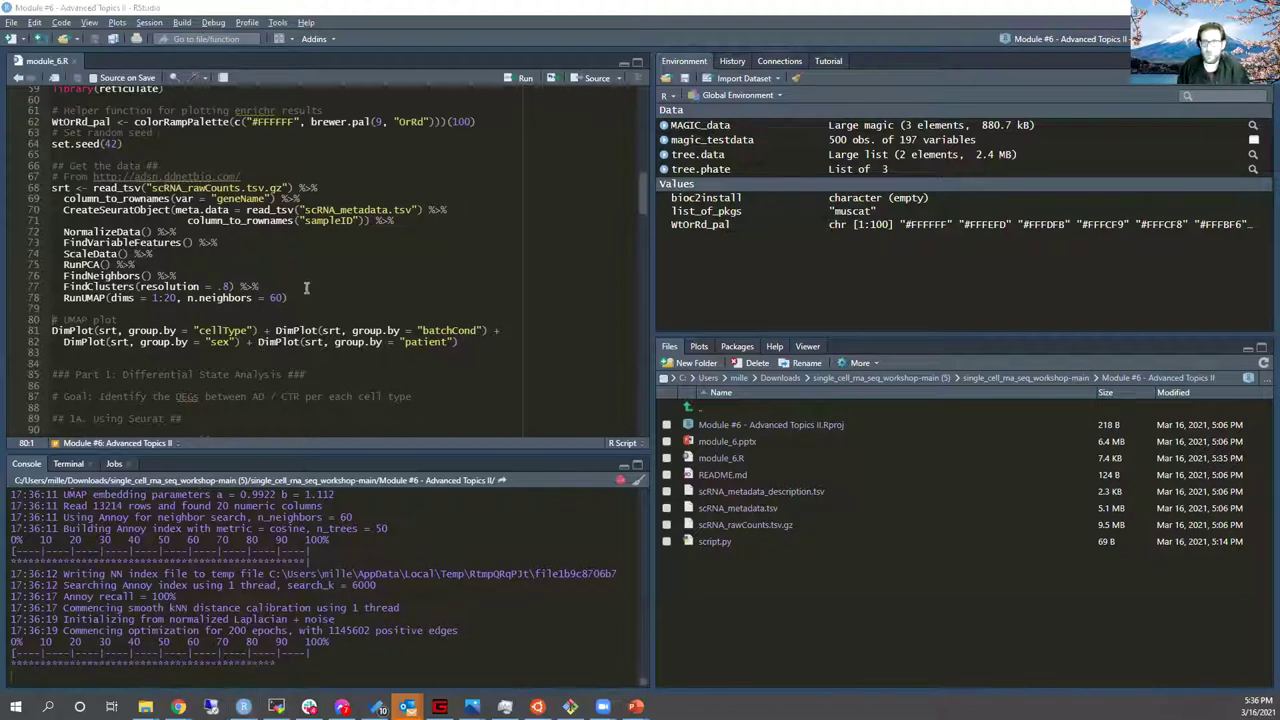
{"action": "key", "text": "alt+Tab"}
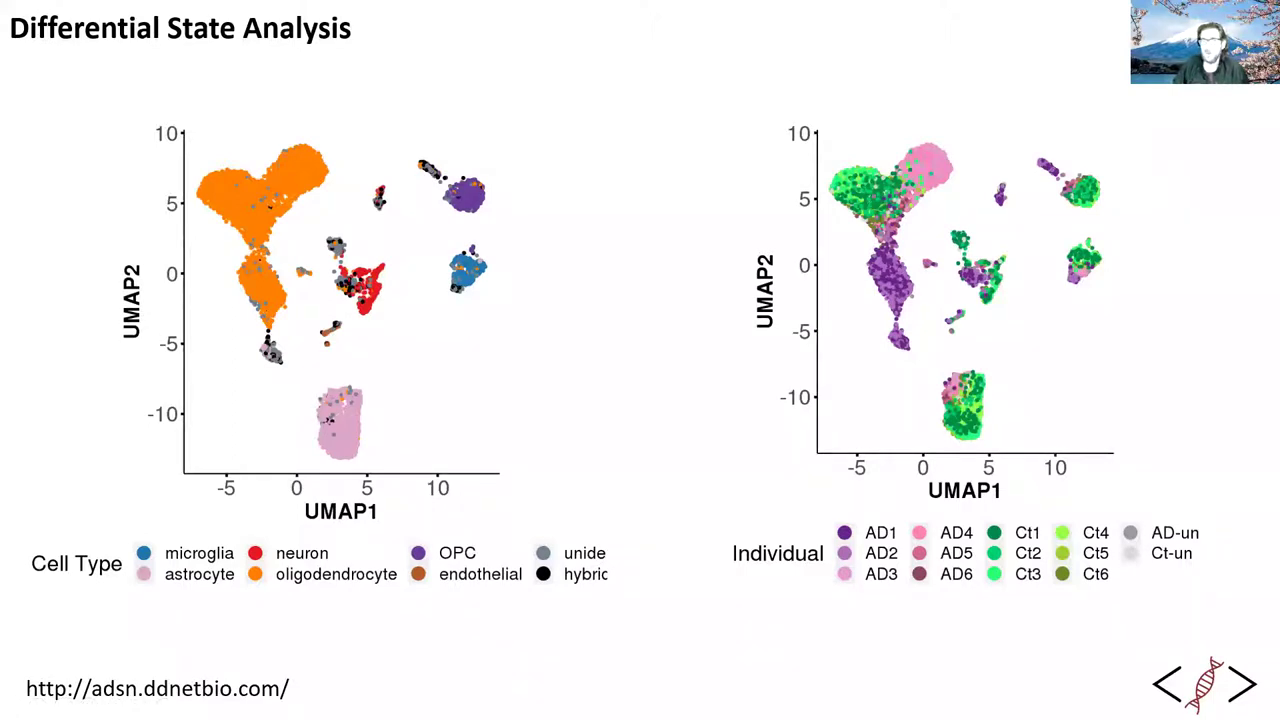
{"action": "key", "text": "alt+Tab"}
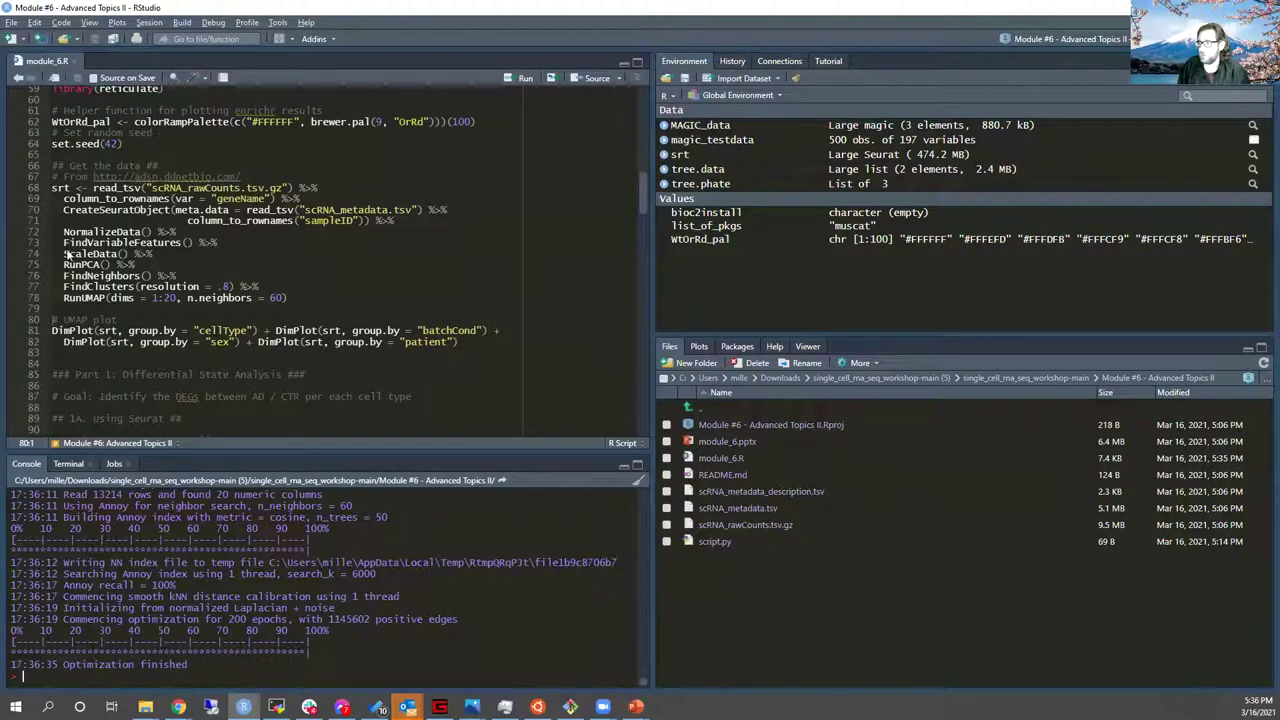
Step: Add table(srt$patient, srt$sex) on its own line below the RunUMAP pipeline and run it
{"action": "left_click", "coordinate": [71, 352]}
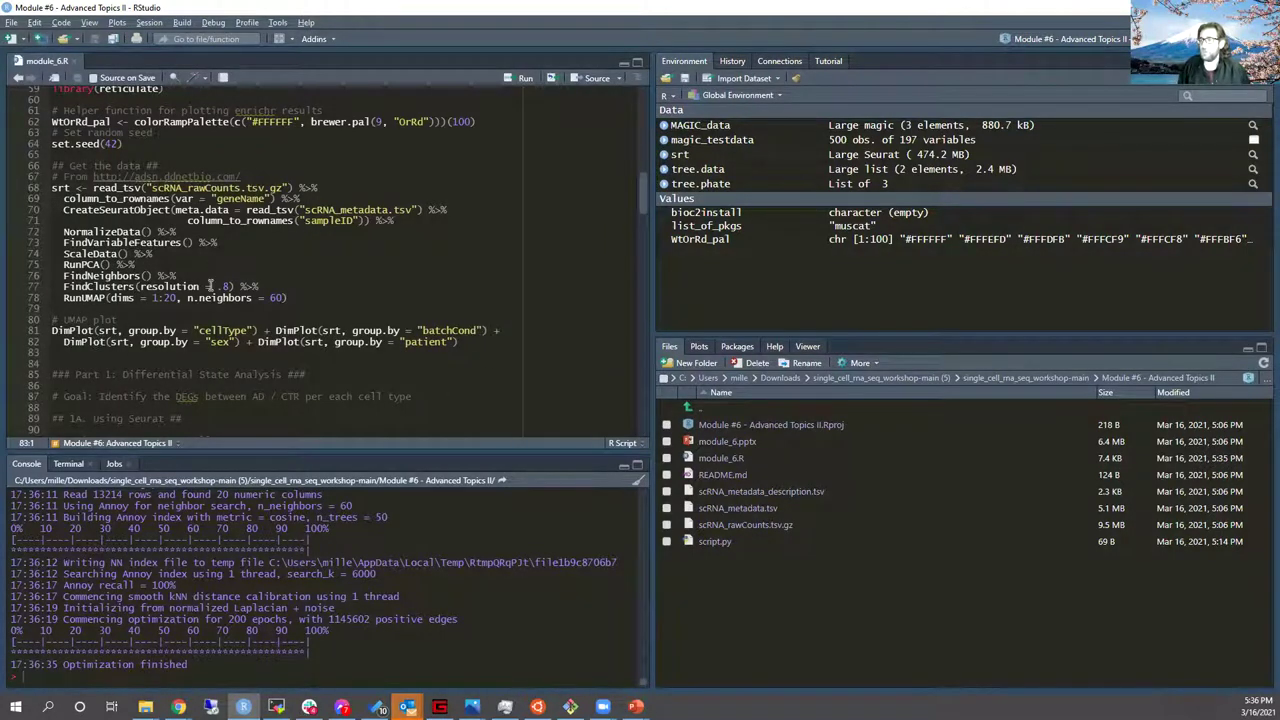
{"action": "scroll", "coordinate": [289, 241], "scroll_direction": "up", "scroll_amount": 2}
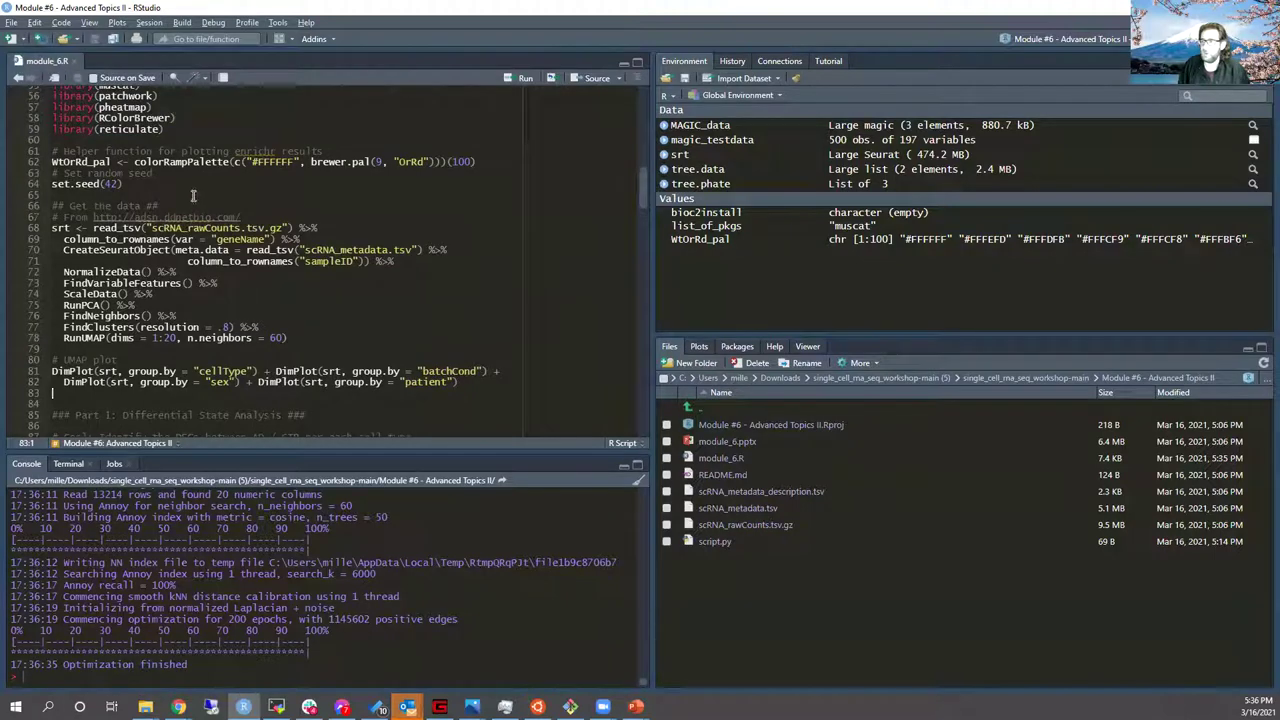
{"action": "left_click", "coordinate": [313, 340]}
{"action": "key", "text": "Return"}
{"action": "key", "text": "Return"}
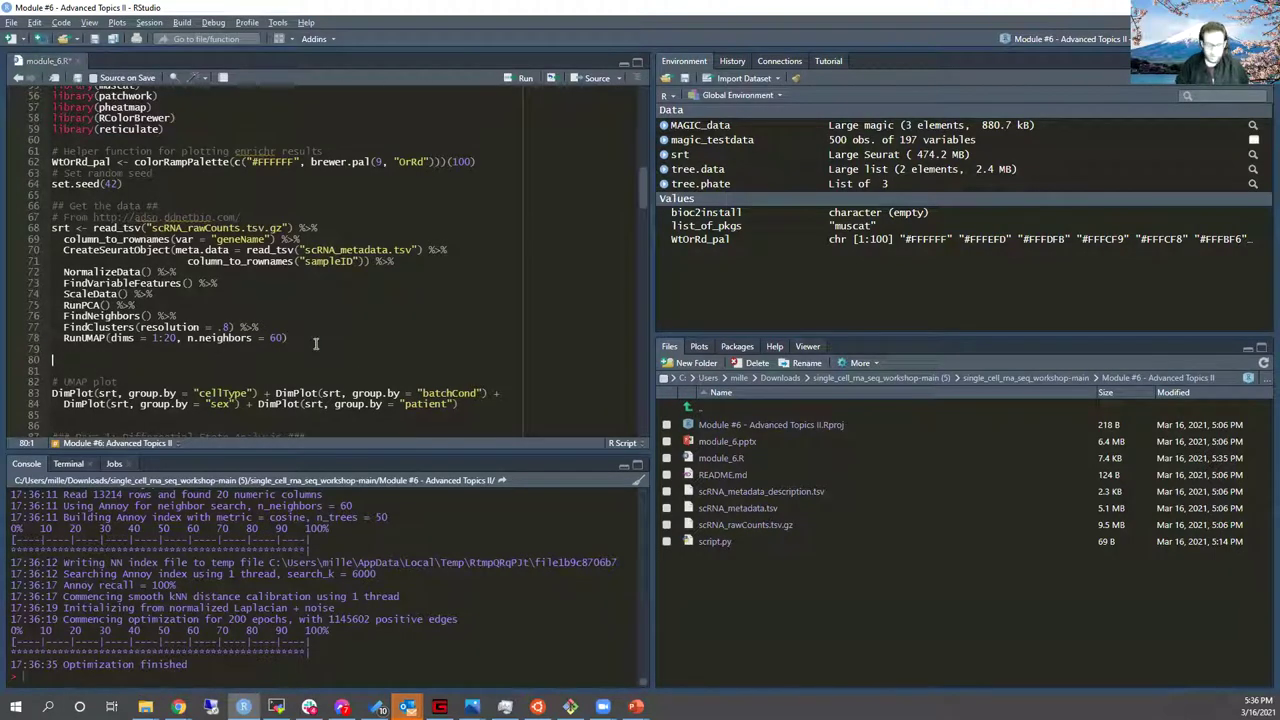
{"action": "type", "text": "table(srt$"}
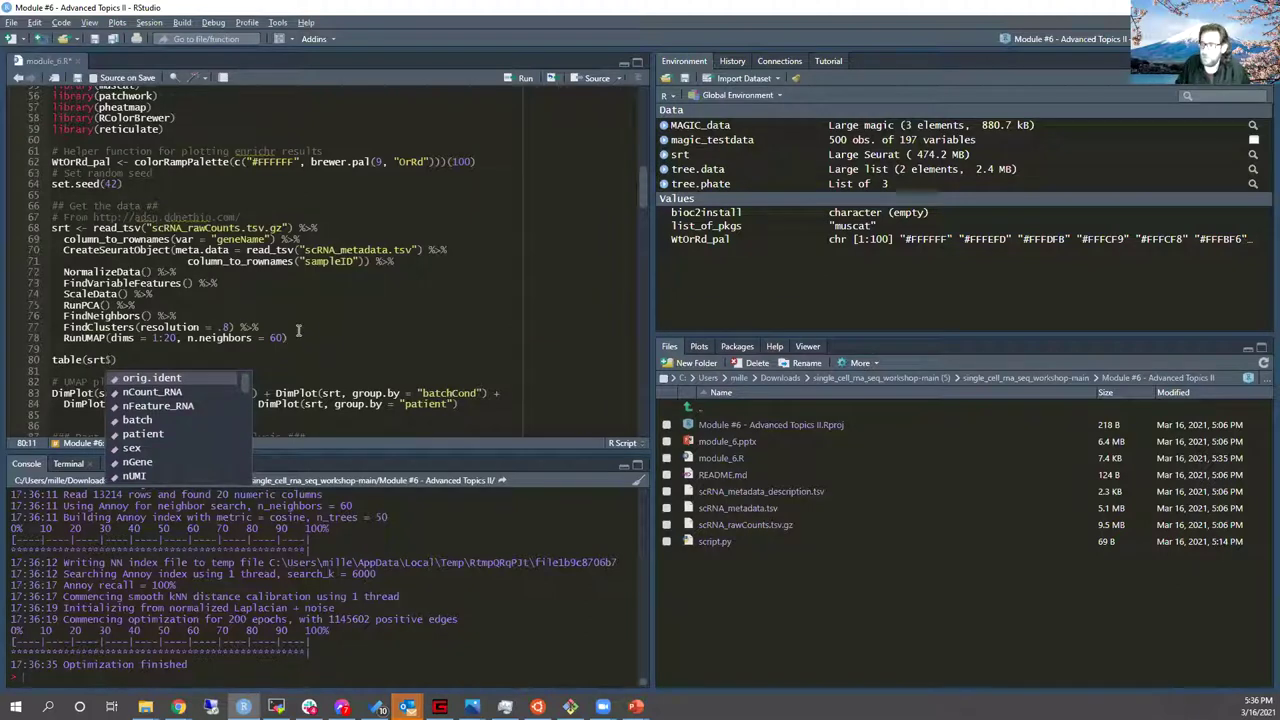
{"action": "left_click", "coordinate": [172, 436]}
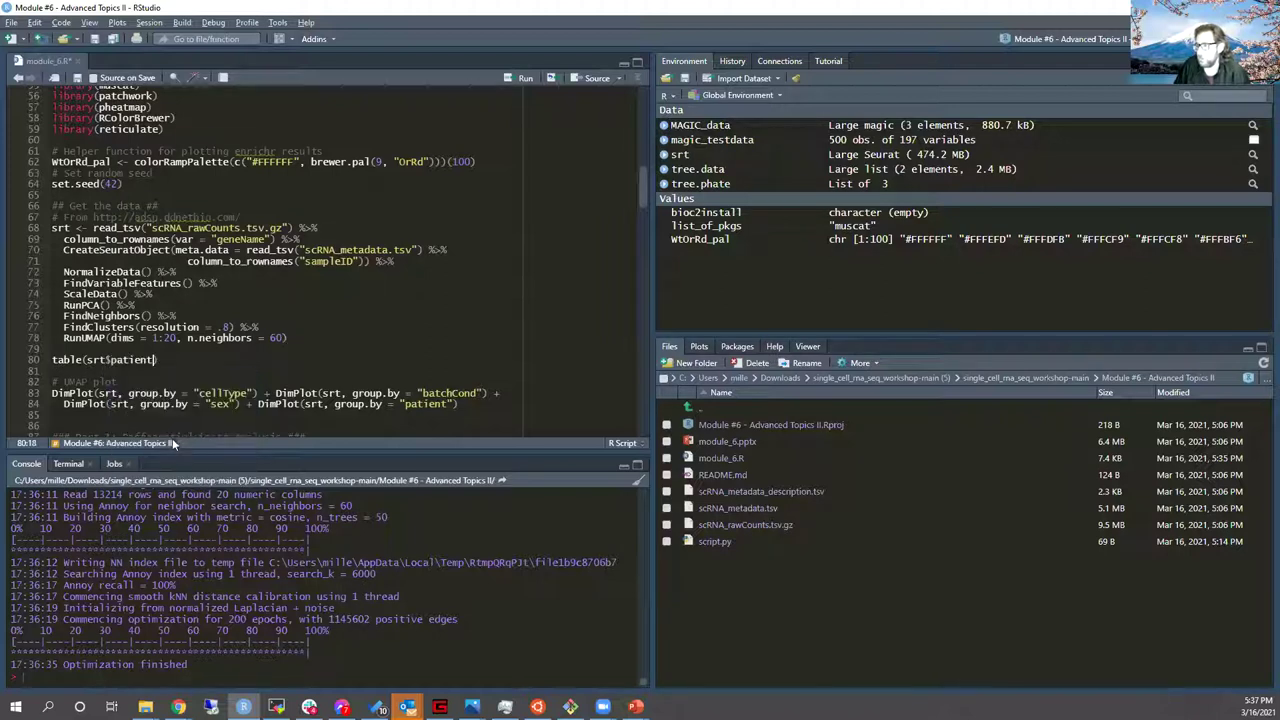
{"action": "type", "text": ", se"}
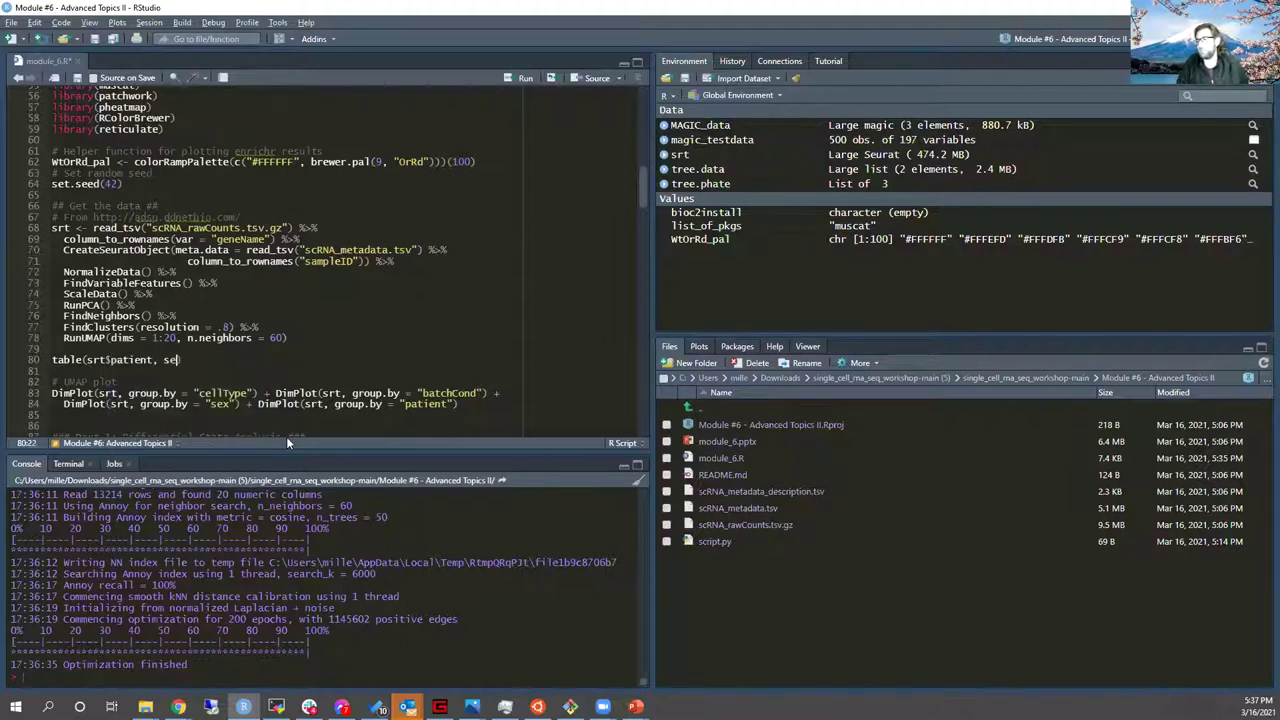
{"action": "key", "text": "BackSpace"}
{"action": "key", "text": "BackSpace"}
{"action": "type", "text": "srt$sex"}
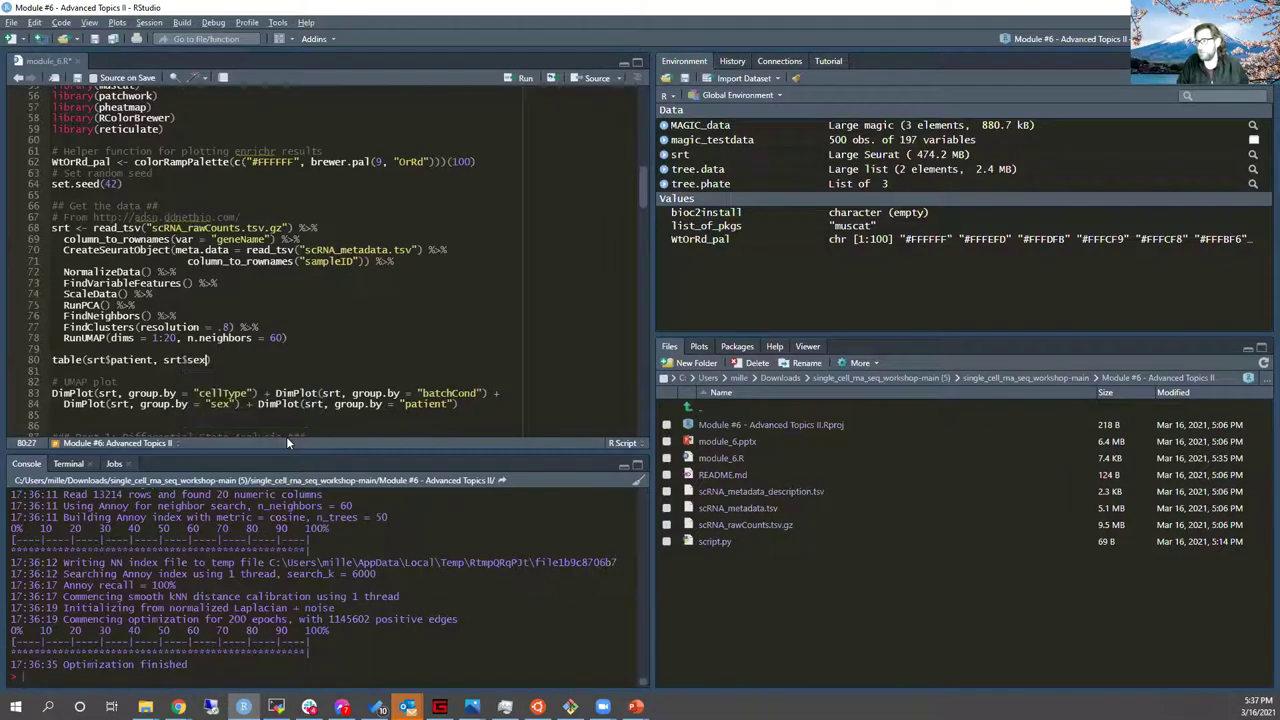
{"action": "type", "text": ")"}
{"action": "key", "text": "ctrl+Return"}
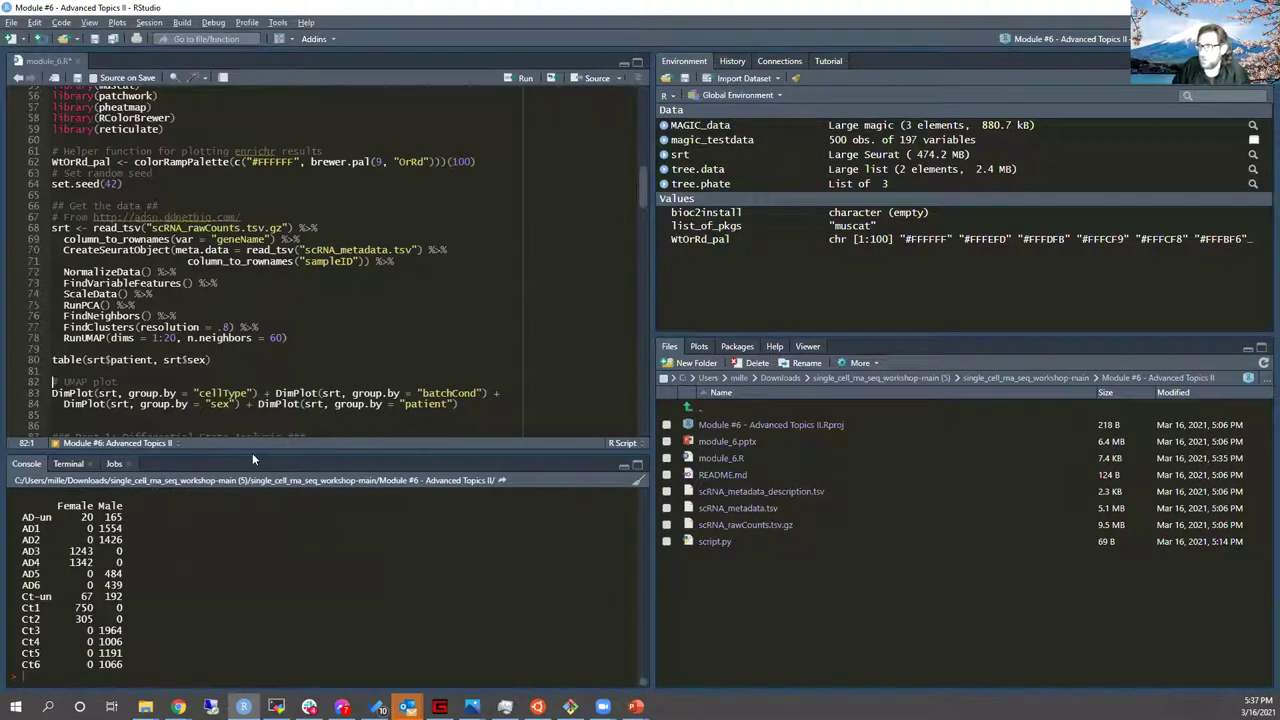
Step: Enlarge the console and examine the patient-by-sex table's AD-un, Ct-un, AD1–AD6 and Ct1–Ct6 rows
{"action": "left_click_drag", "start_coordinate": [250, 453], "coordinate": [276, 437]}
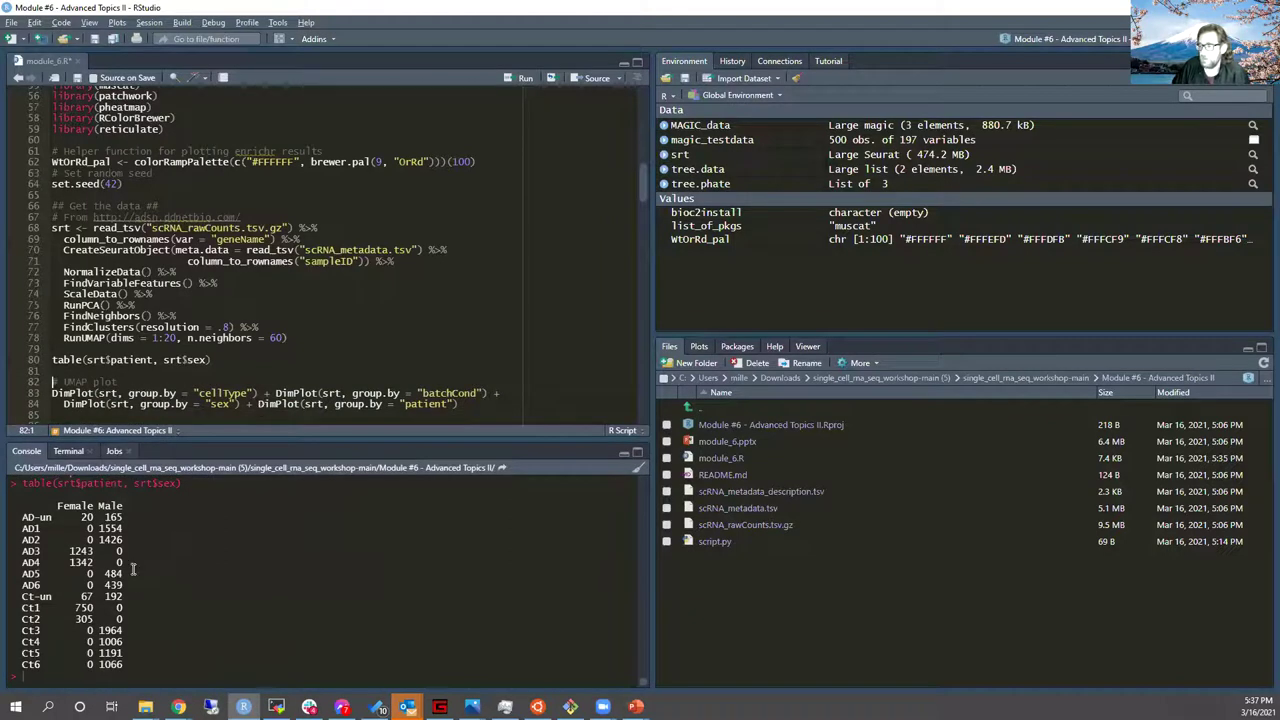
{"action": "left_click_drag", "start_coordinate": [22, 517], "coordinate": [52, 518]}
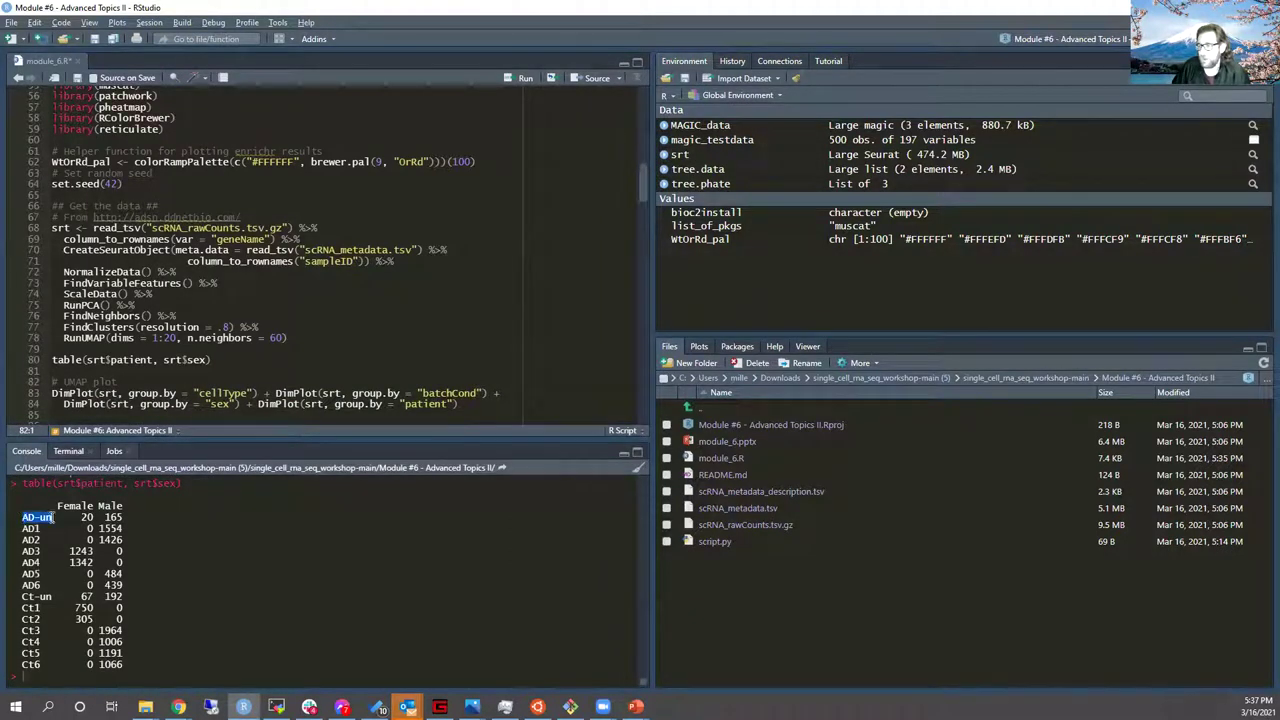
{"action": "left_click_drag", "start_coordinate": [22, 597], "coordinate": [50, 597]}
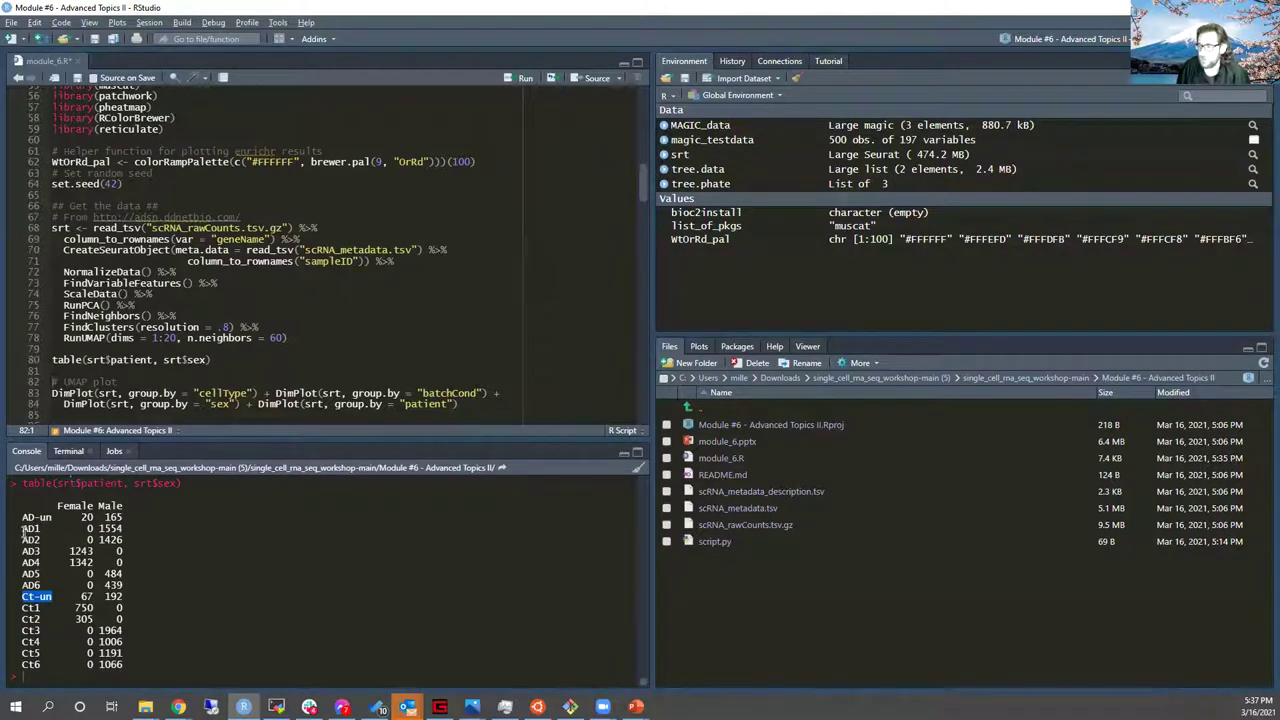
{"action": "left_click_drag", "start_coordinate": [22, 533], "coordinate": [136, 584]}
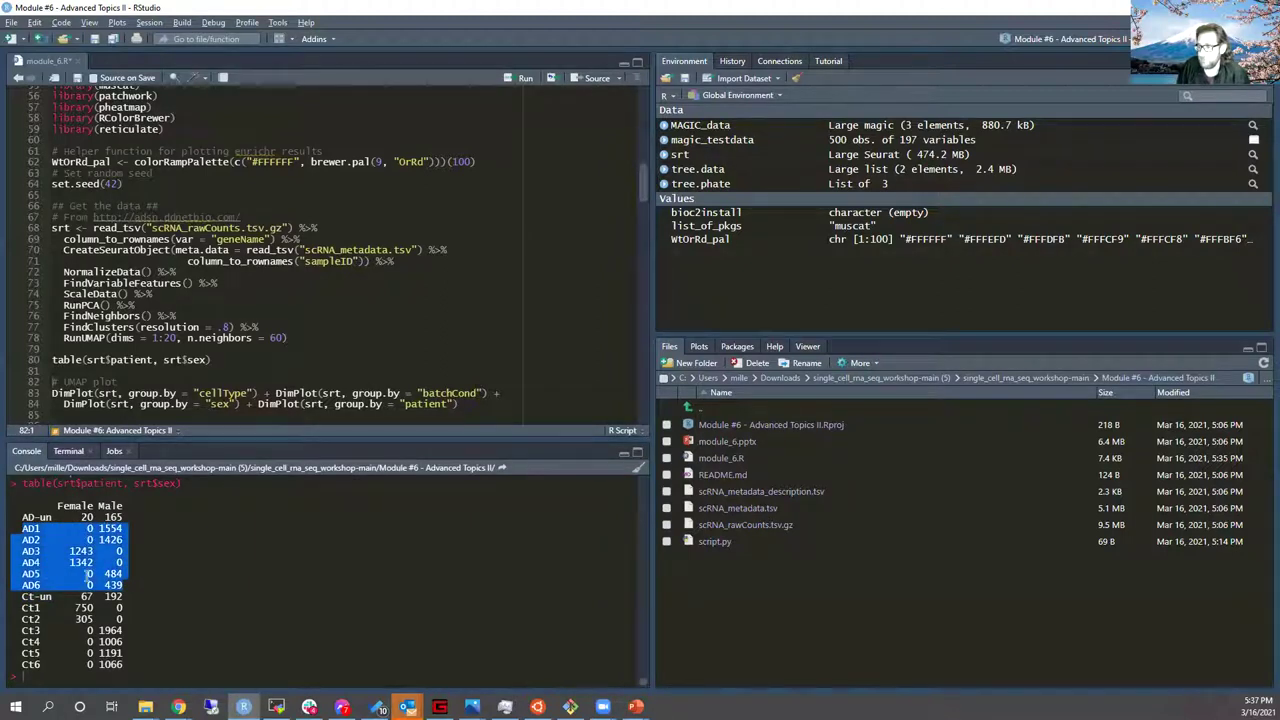
{"action": "left_click", "coordinate": [154, 562]}
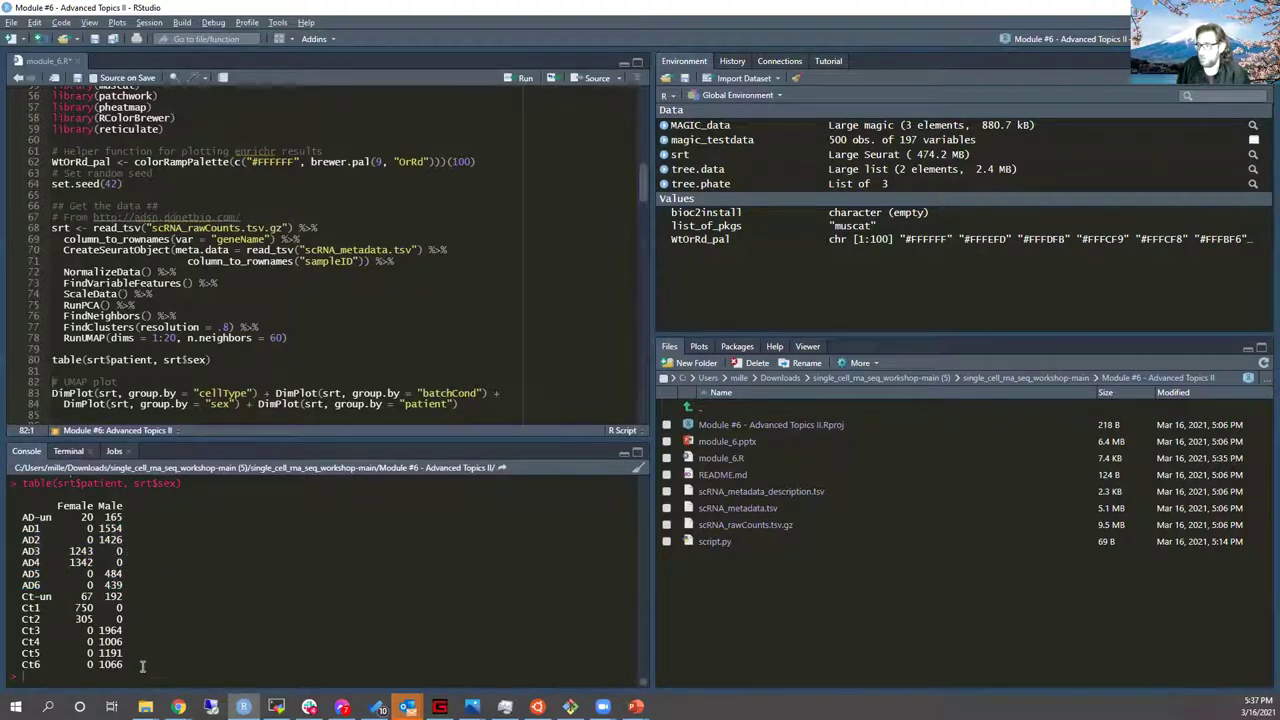
{"action": "left_click_drag", "start_coordinate": [141, 666], "coordinate": [10, 606]}
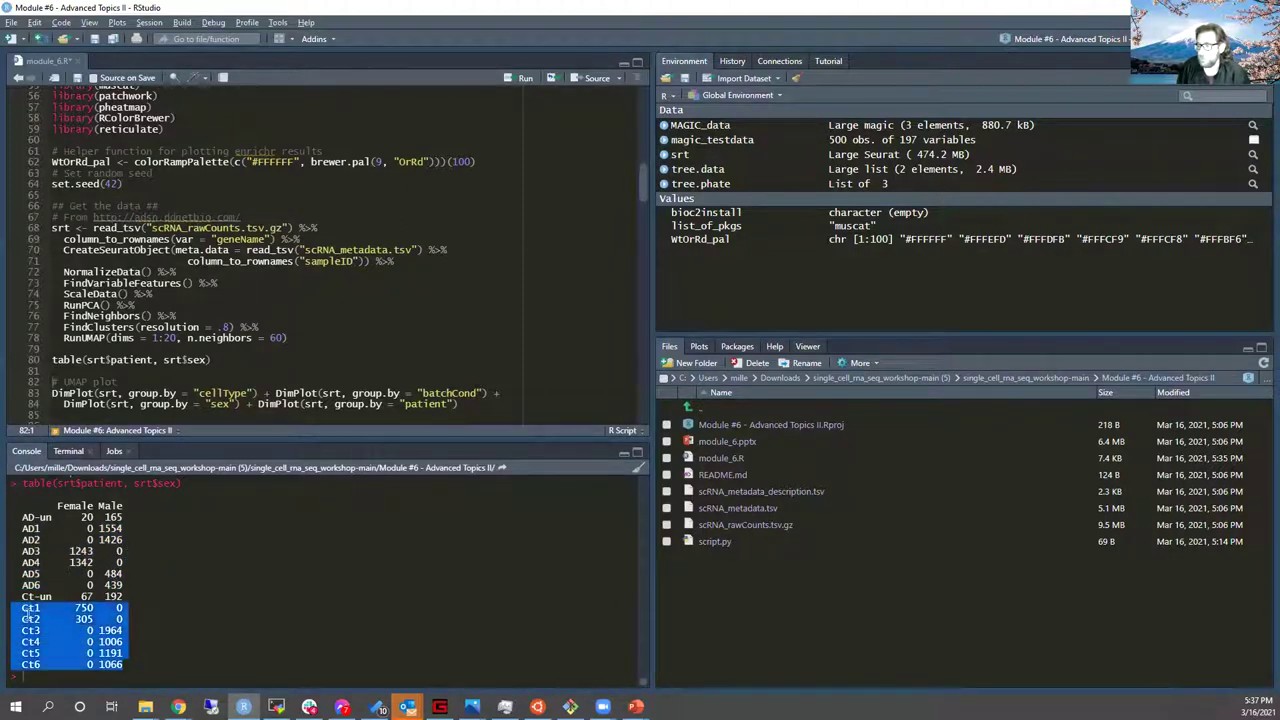
{"action": "left_click", "coordinate": [88, 622]}
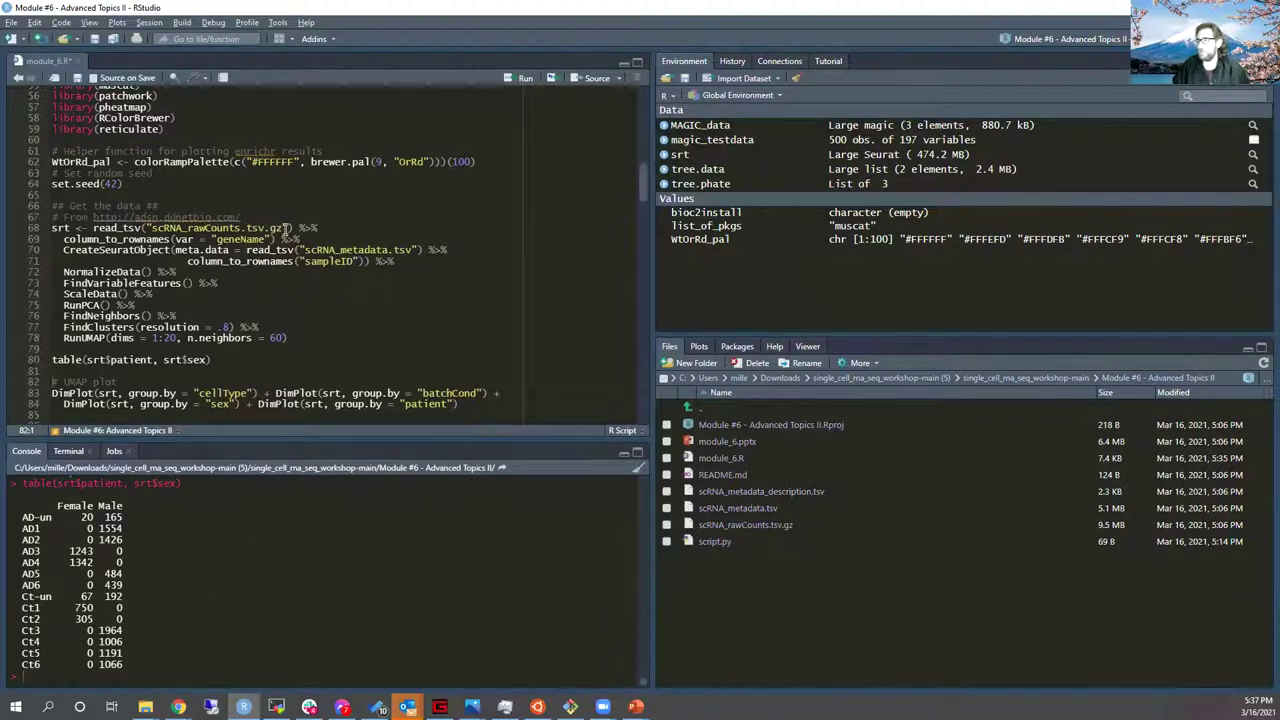
Step: Delete the table(srt$patient, srt$sex) line and the extra blank line from the script
{"action": "left_click", "coordinate": [165, 359]}
{"action": "scroll", "coordinate": [277, 370], "scroll_direction": "down", "scroll_amount": 1}
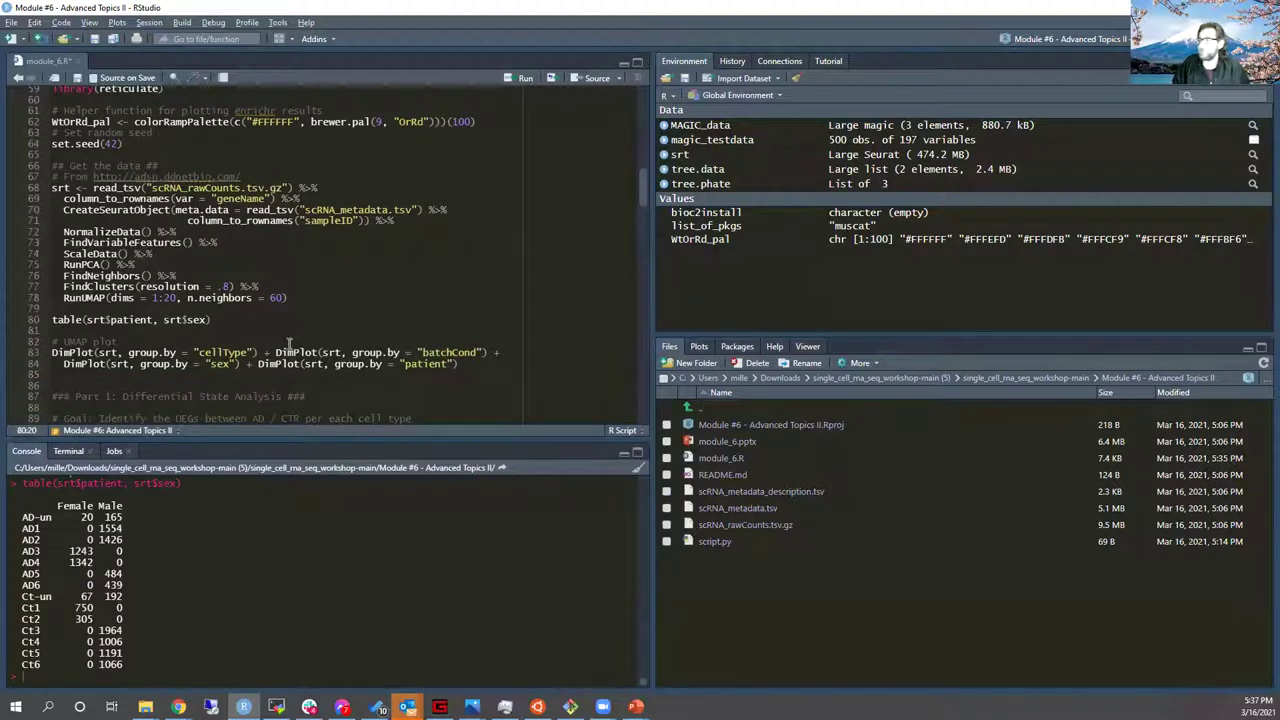
{"action": "key", "text": "ctrl+d"}
{"action": "key", "text": "ctrl+d"}
{"action": "left_click", "coordinate": [198, 330]}
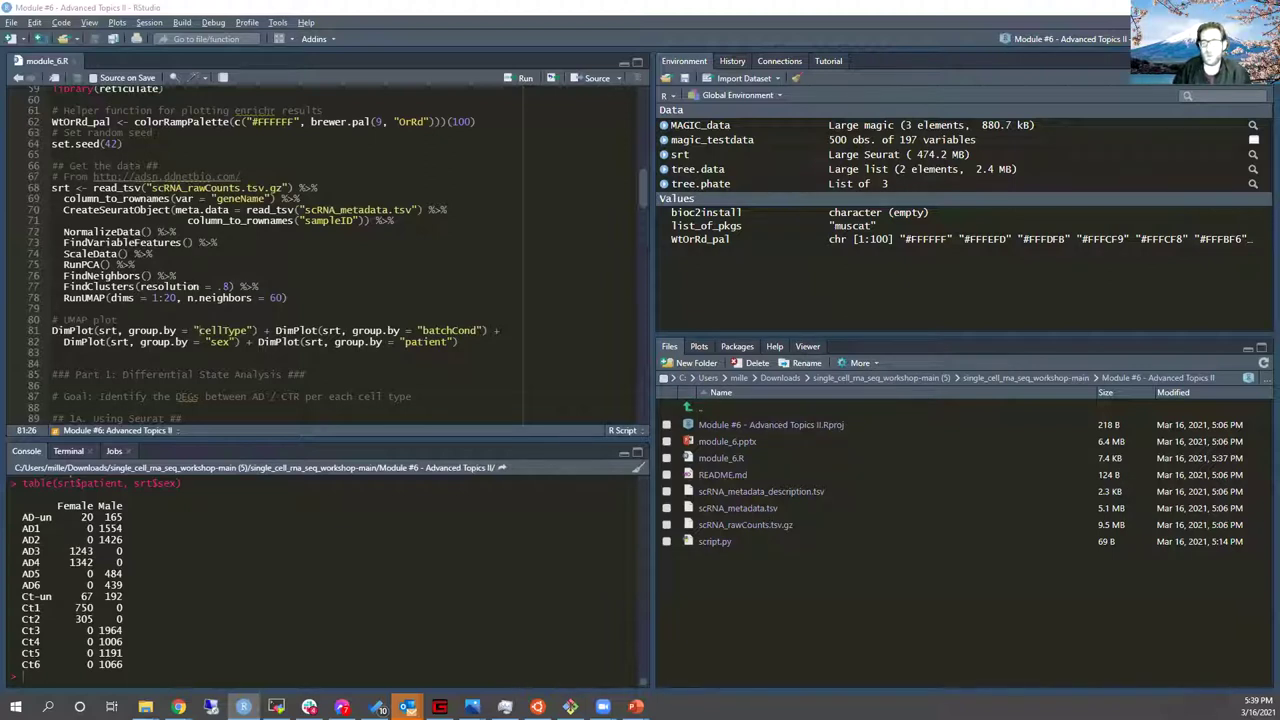
{"action": "left_click", "coordinate": [242, 307]}
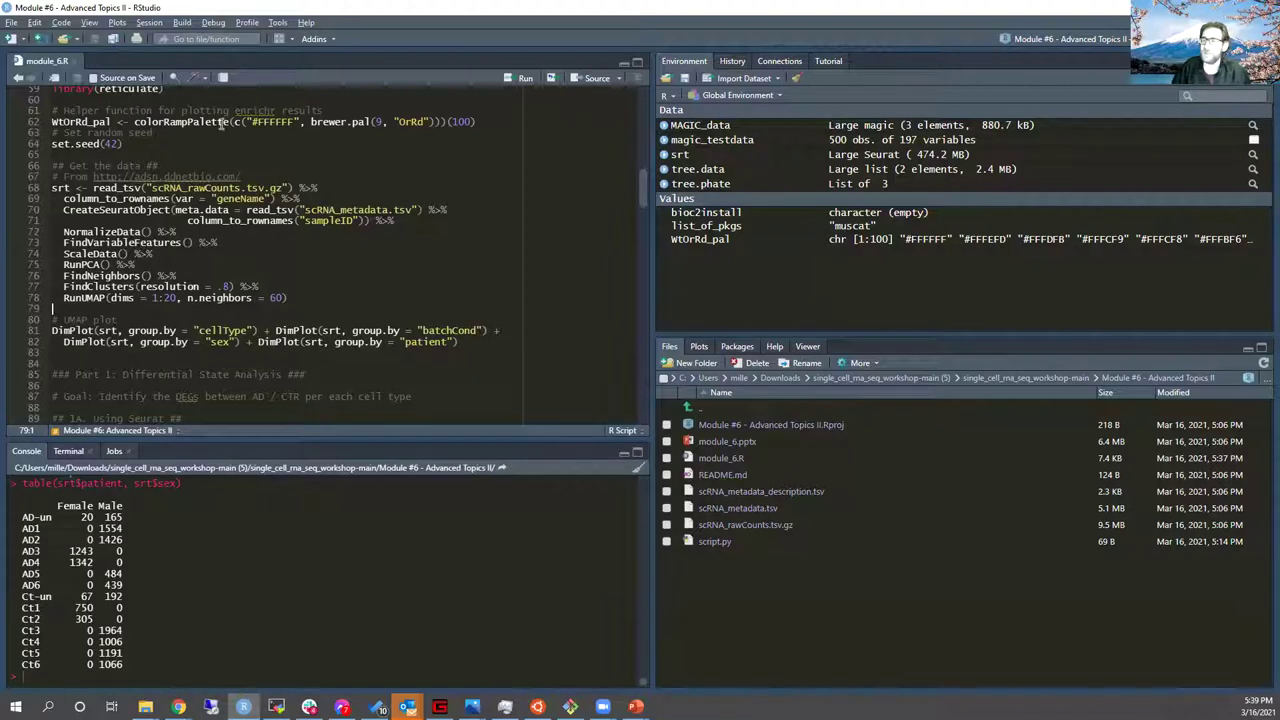
{"action": "left_click", "coordinate": [148, 22]}
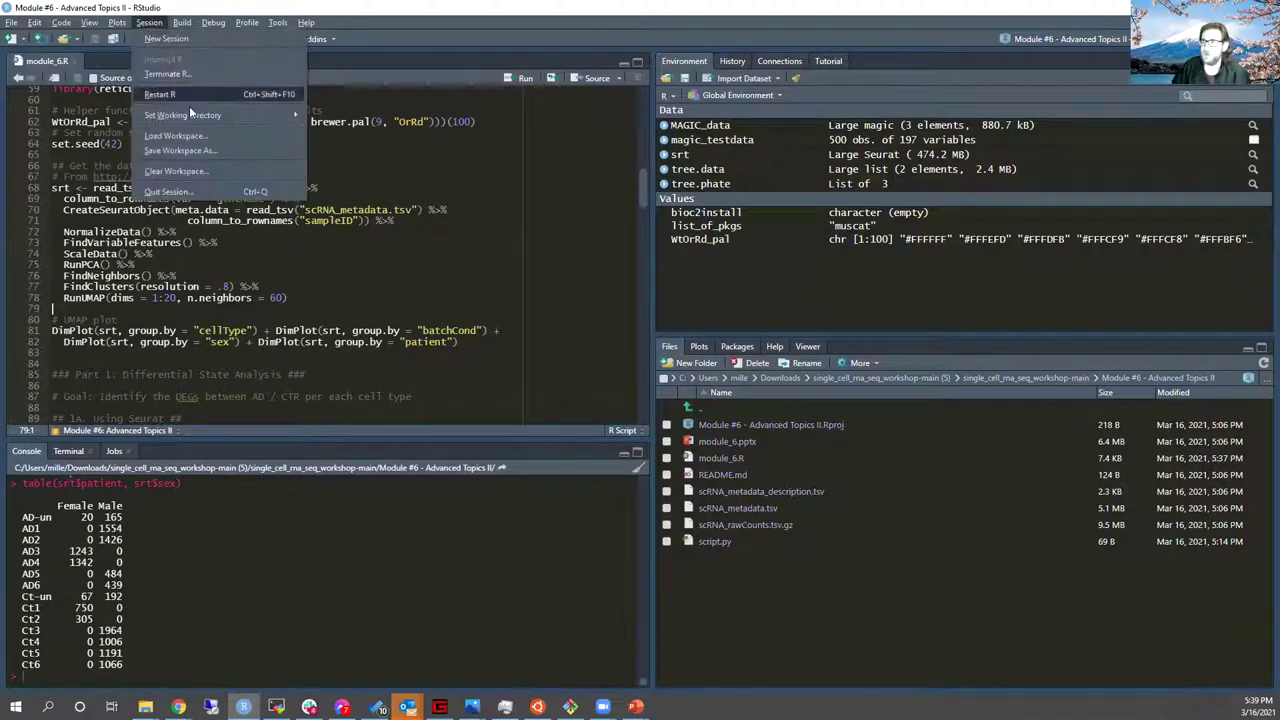
{"action": "left_click", "coordinate": [225, 298]}
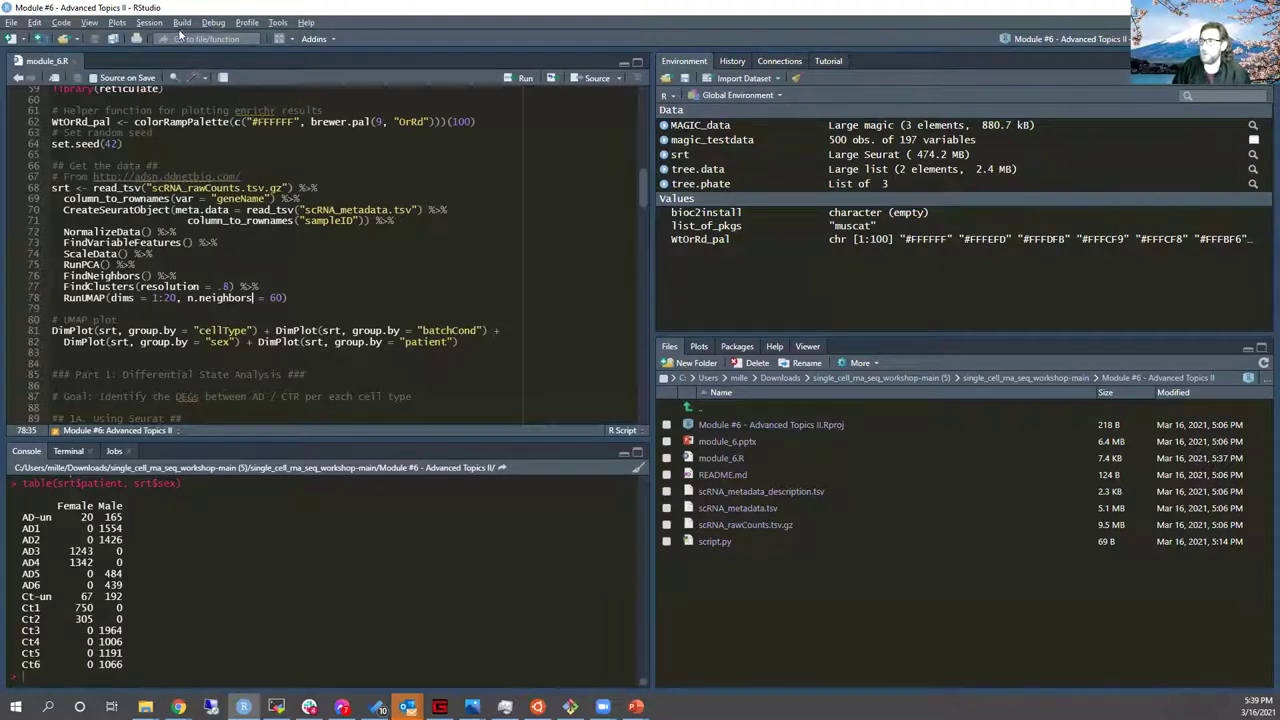
{"action": "left_click", "coordinate": [148, 22]}
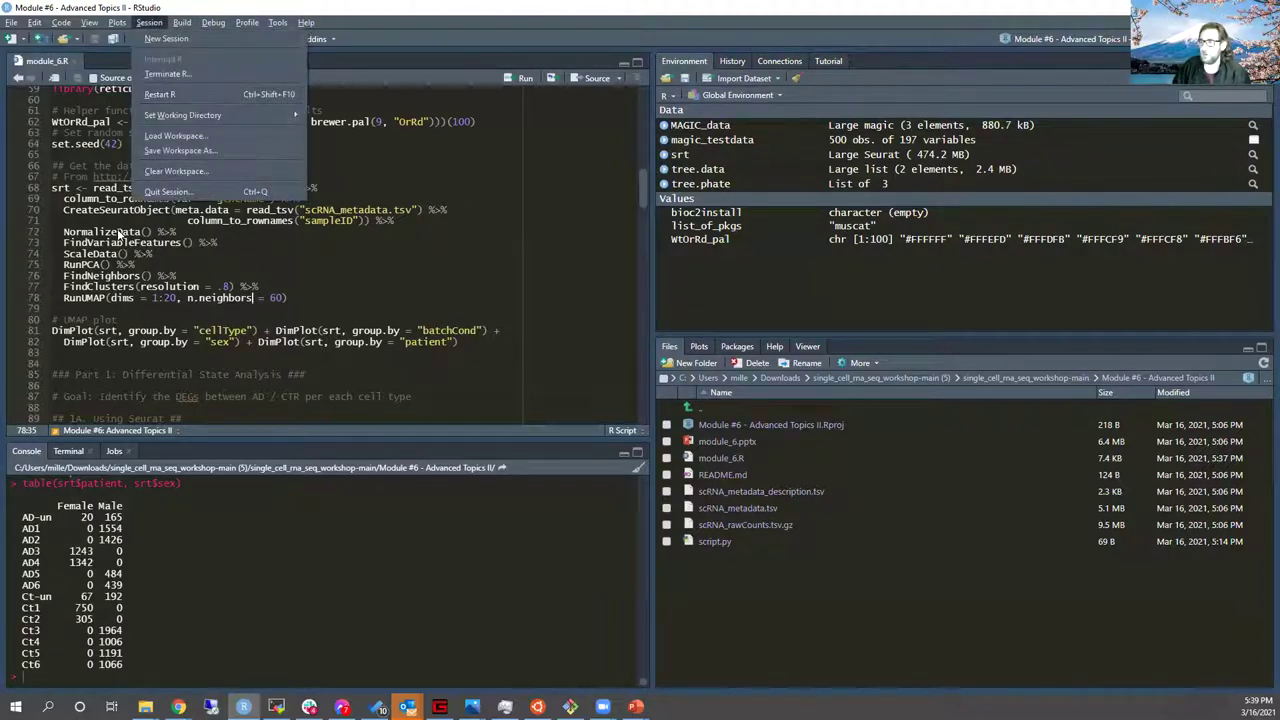
{"action": "left_click", "coordinate": [112, 287]}
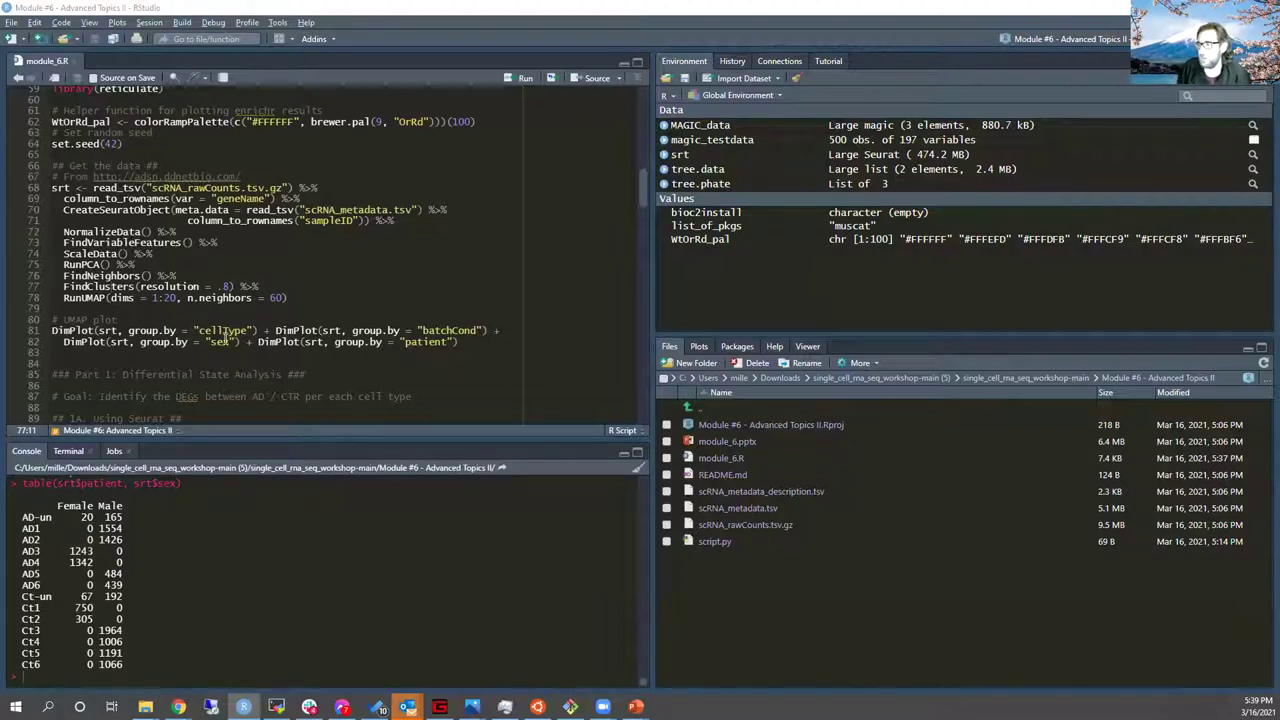
Step: Widen the plot area, run the DimPlot lines grouped by cellType, batchCond, sex and patient, and open the enlarged UMAP plots
{"action": "left_click", "coordinate": [213, 331]}
{"action": "left_click_drag", "start_coordinate": [651, 370], "coordinate": [597, 258]}
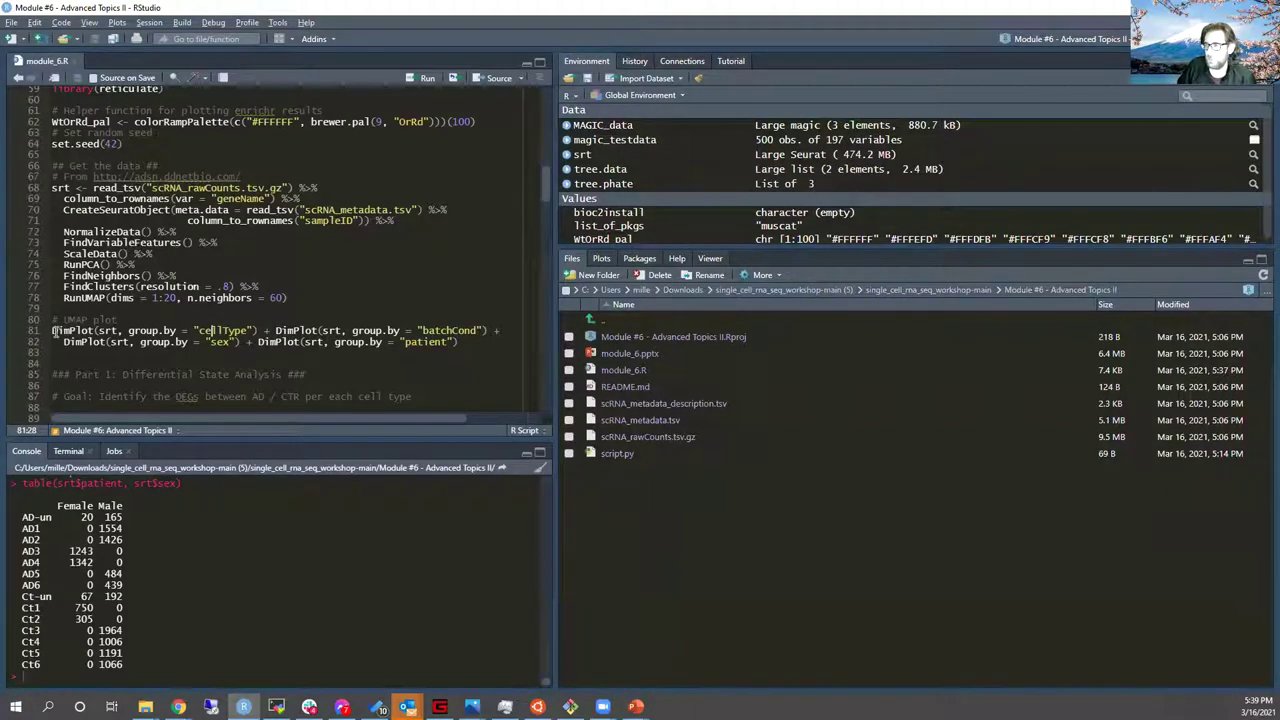
{"action": "left_click_drag", "start_coordinate": [52, 330], "coordinate": [465, 343]}
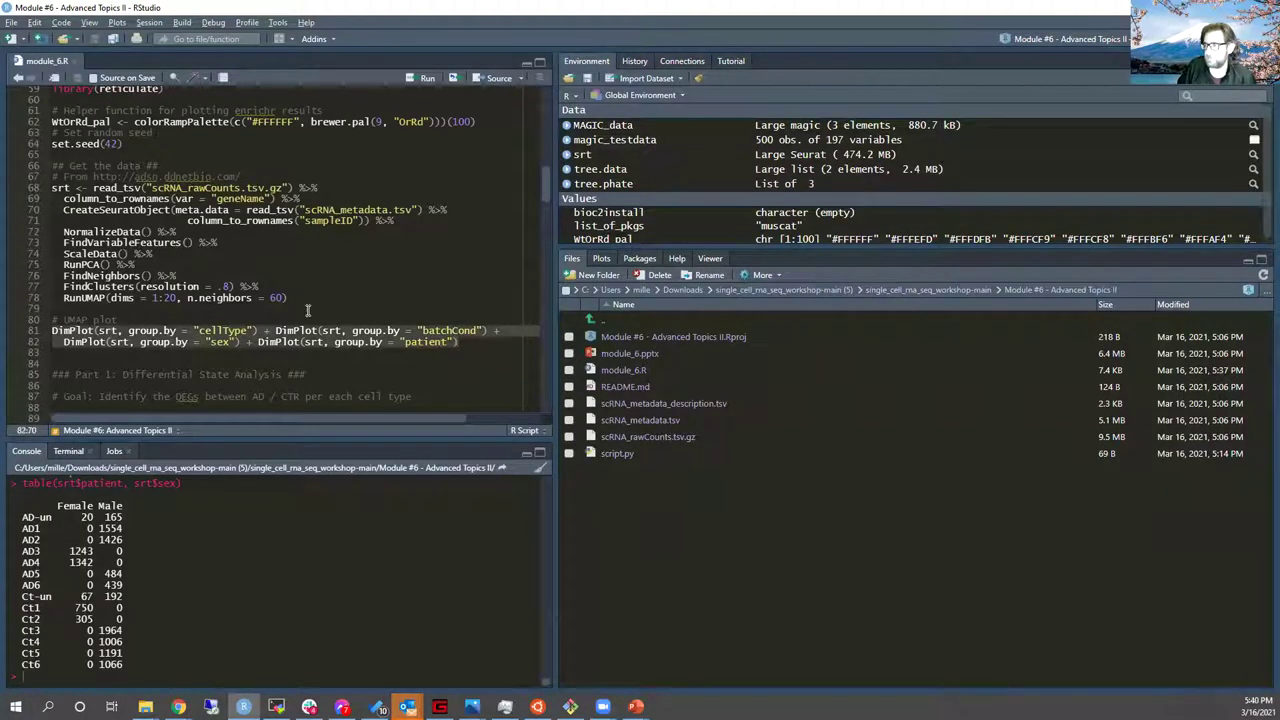
{"action": "key", "text": "ctrl+Return"}
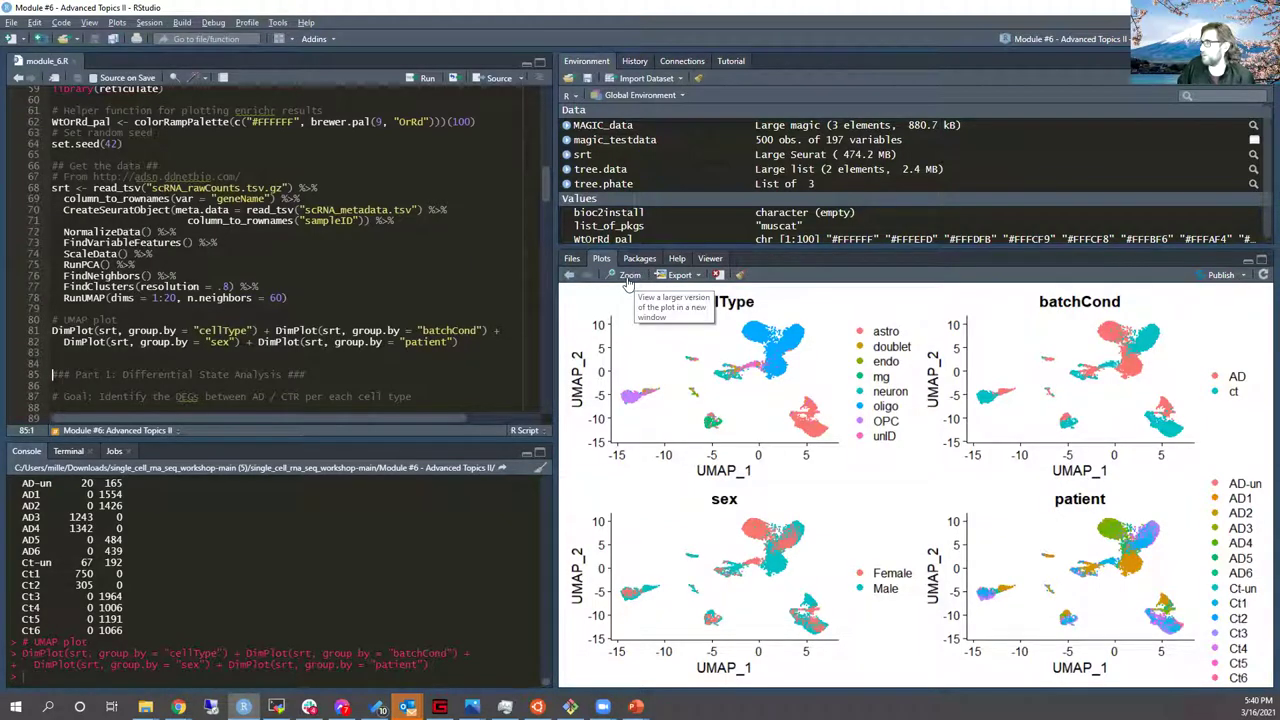
{"action": "left_click", "coordinate": [628, 276]}
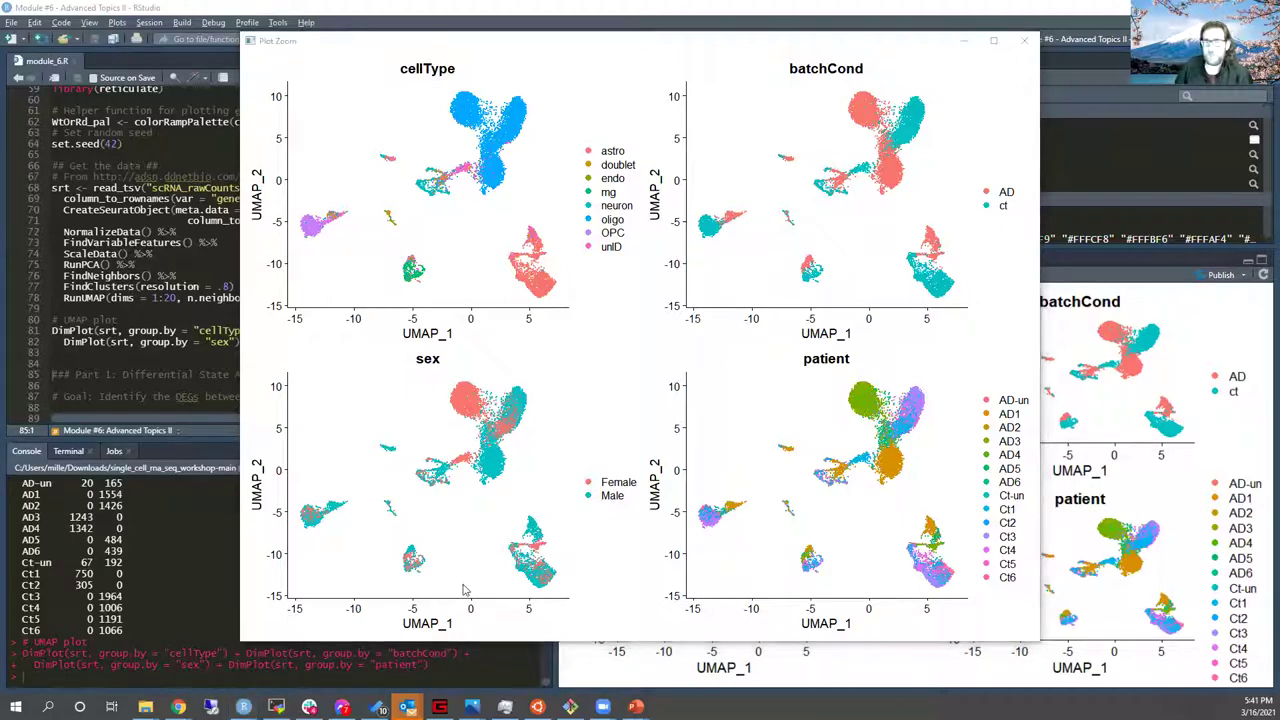
{"action": "key", "text": "alt+Tab"}
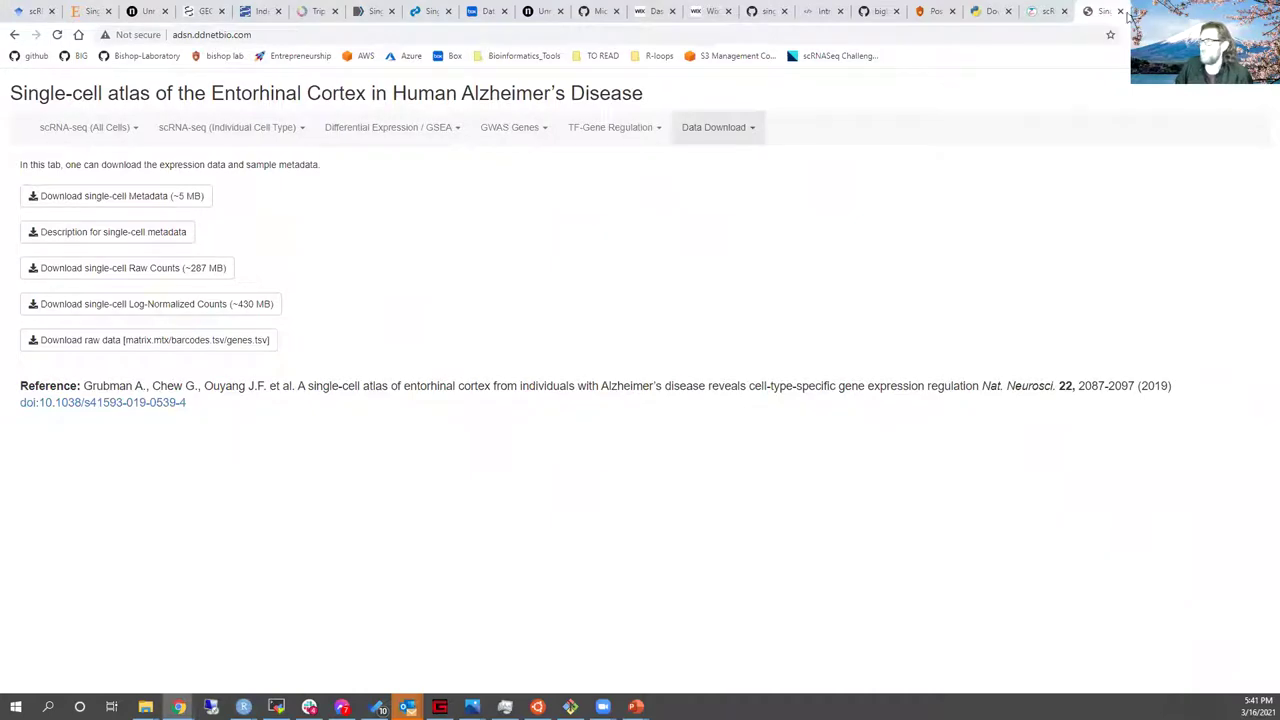
{"action": "left_click", "coordinate": [145, 12]}
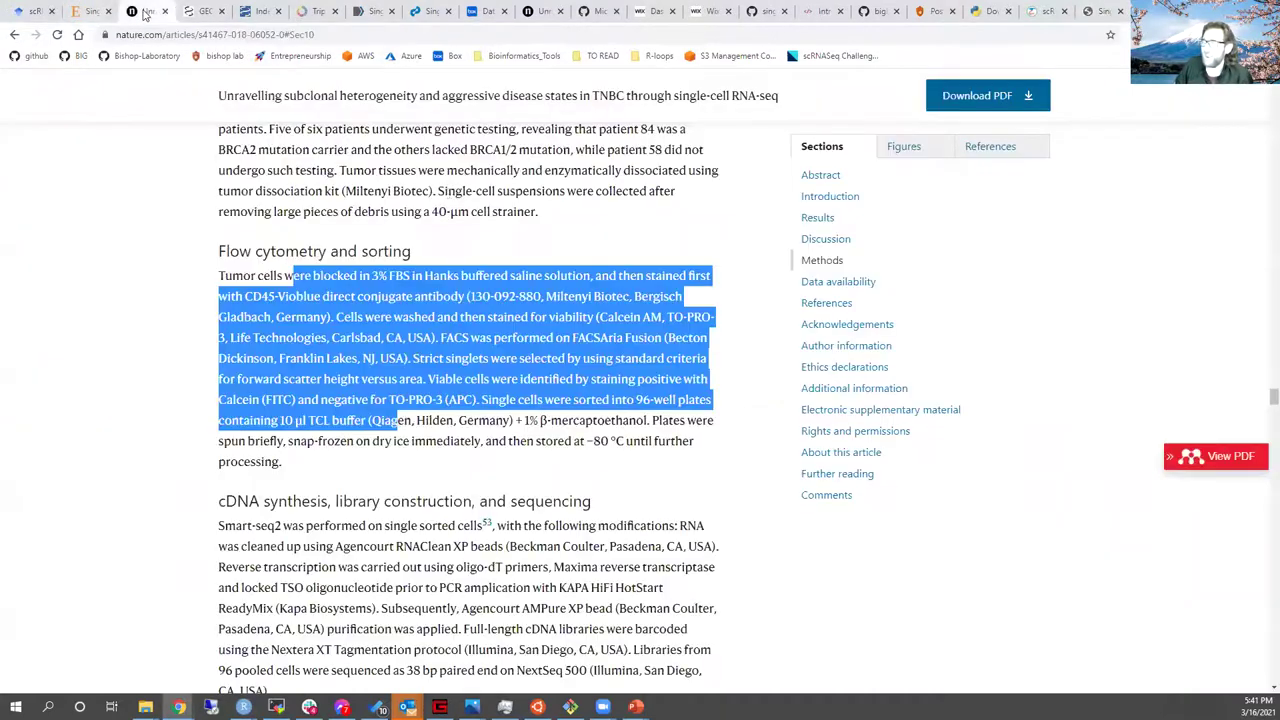
{"action": "left_click", "coordinate": [144, 254]}
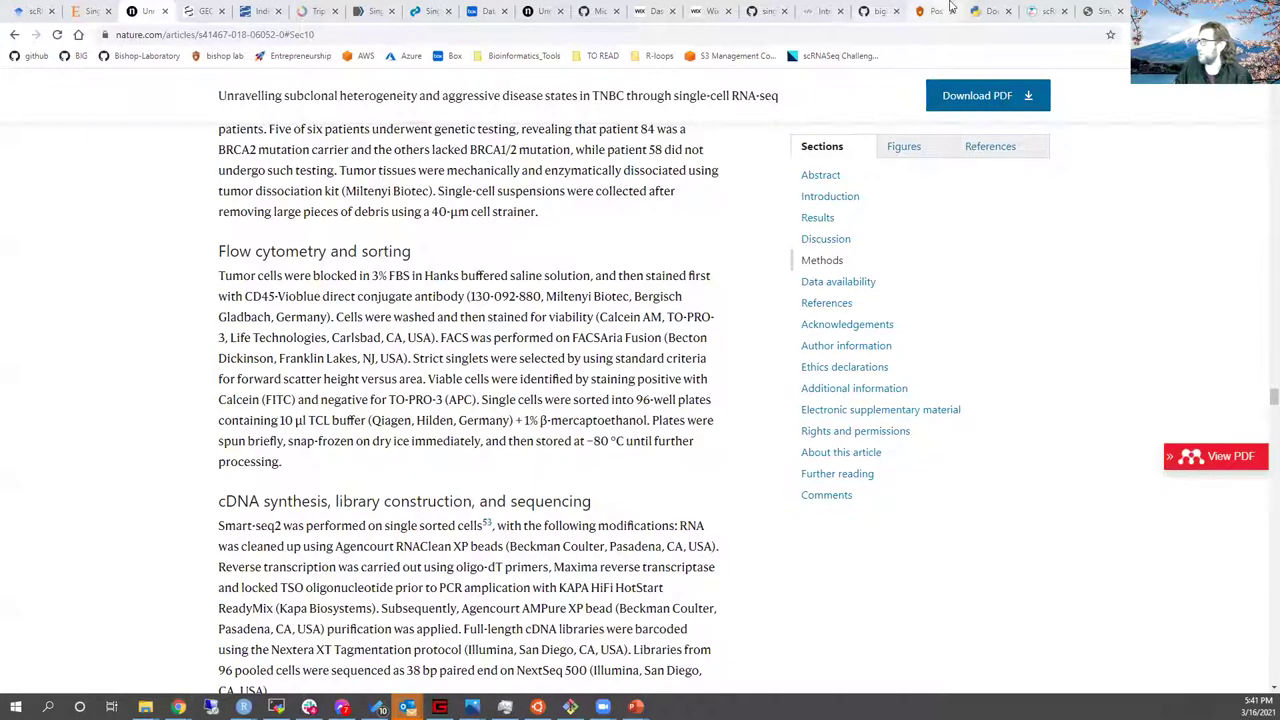
{"action": "left_click", "coordinate": [1102, 11]}
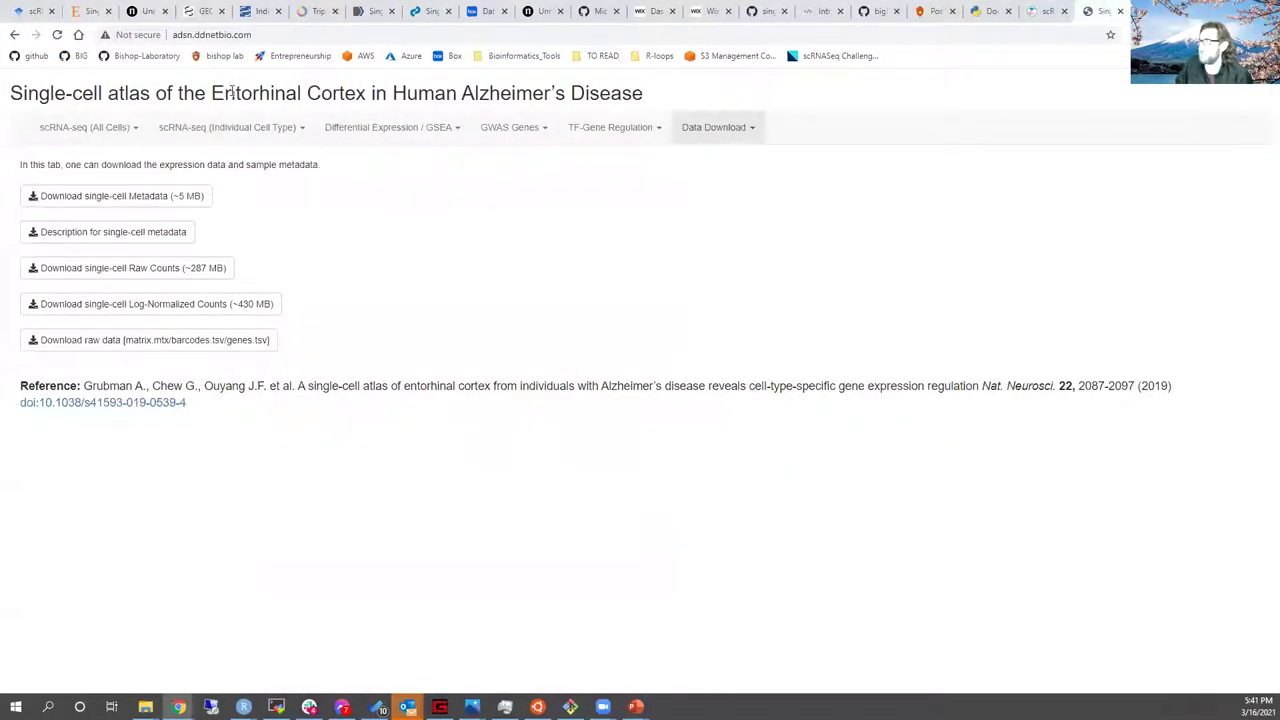
{"action": "left_click", "coordinate": [155, 405]}
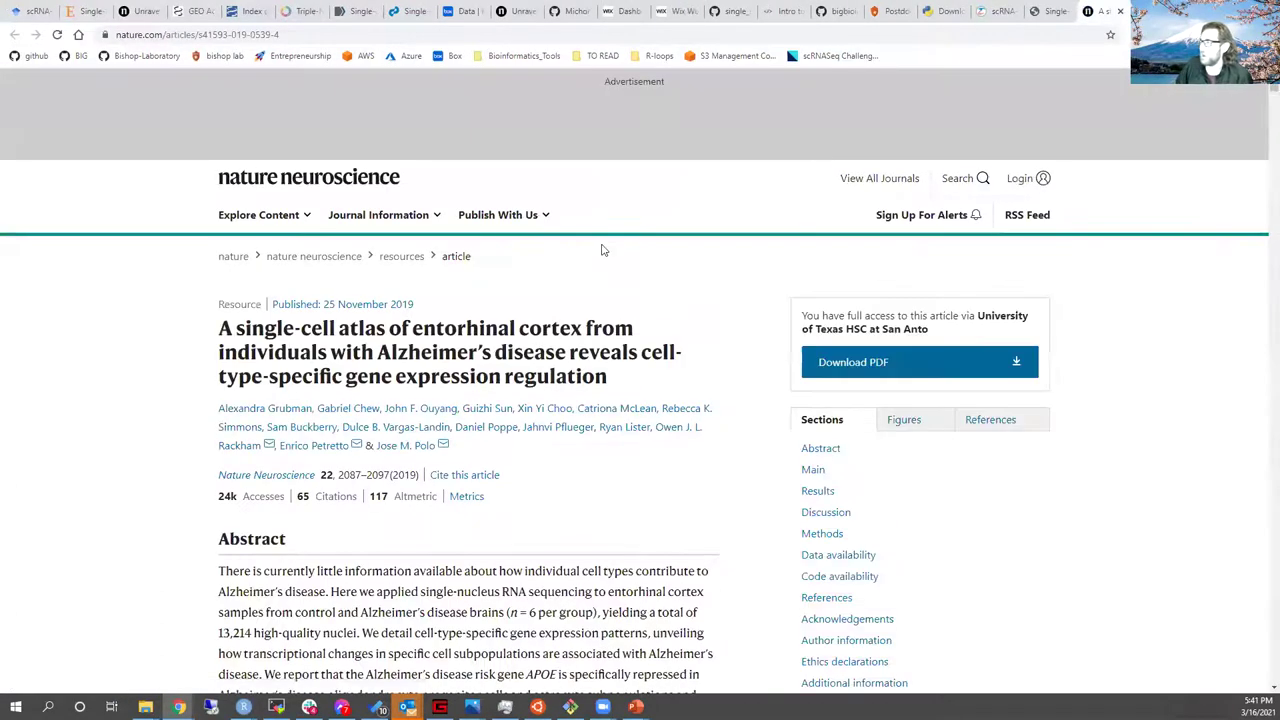
Step: Examine the paper's Methods on library preparation and mapping single-nuclei reads, and go to its Code availability section
{"action": "scroll", "coordinate": [603, 250], "scroll_direction": "down", "scroll_amount": 3}
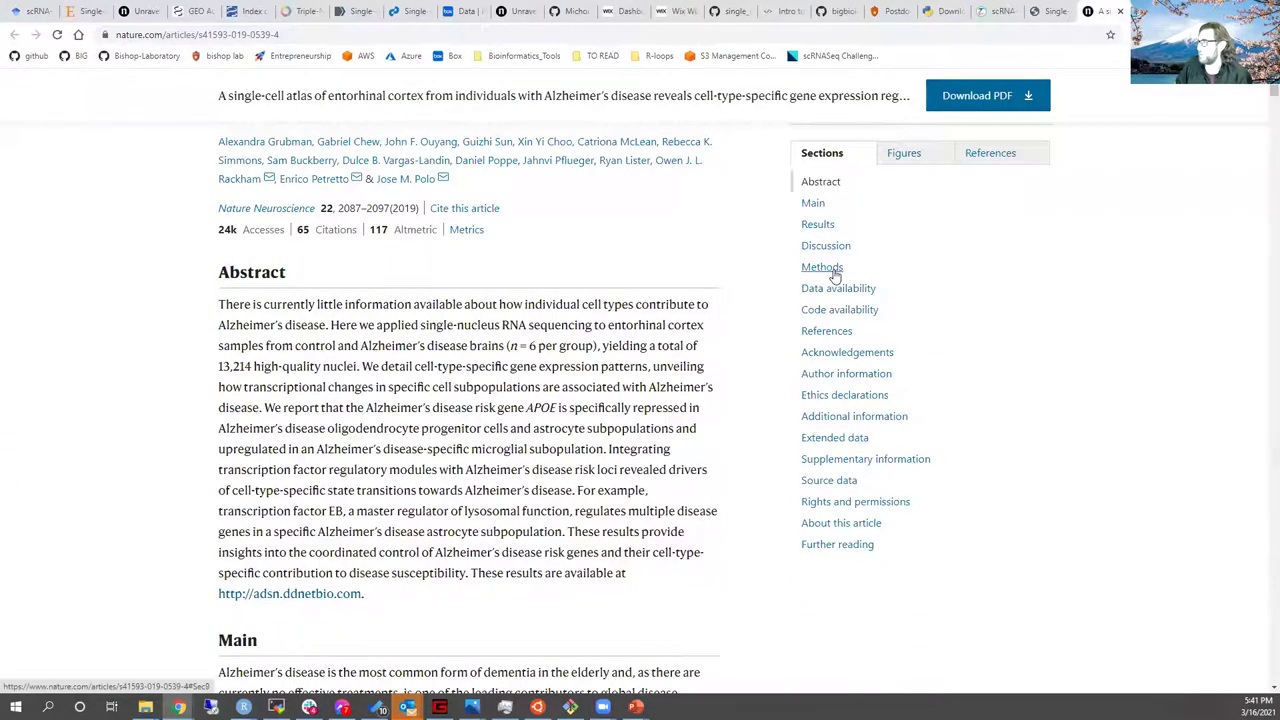
{"action": "left_click", "coordinate": [830, 268]}
{"action": "scroll", "coordinate": [486, 348], "scroll_direction": "down", "scroll_amount": 2}
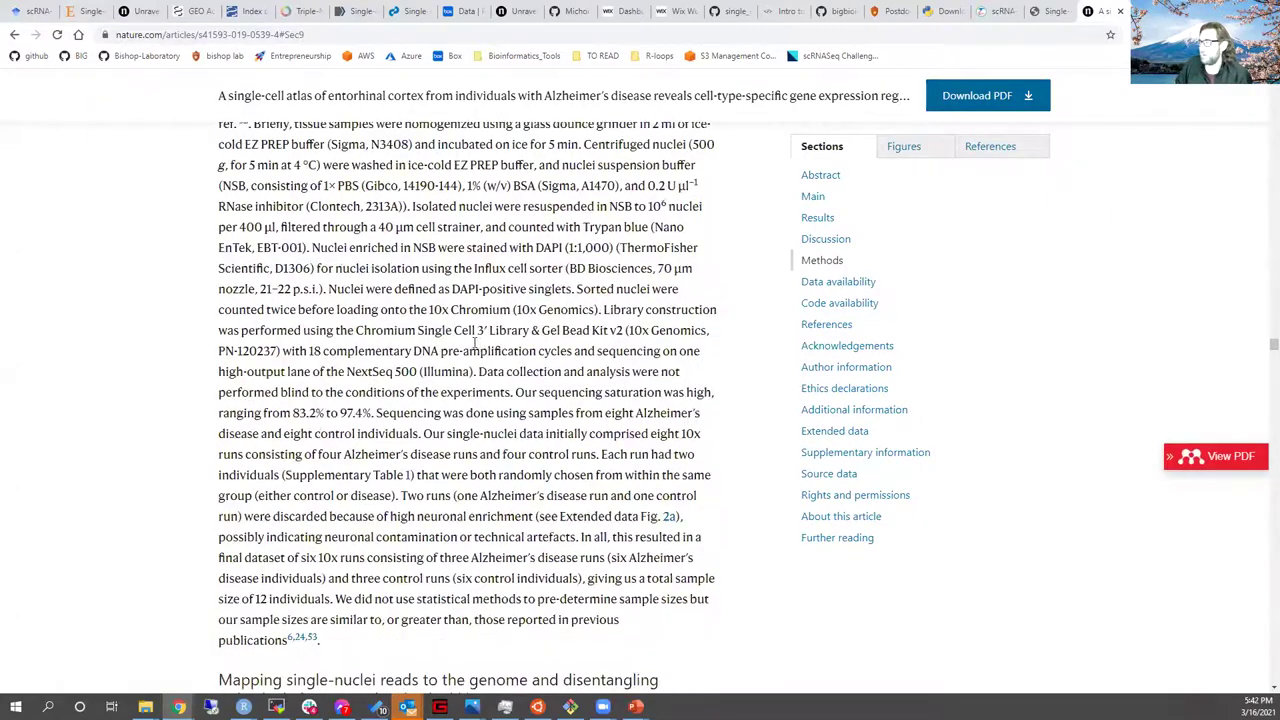
{"action": "scroll", "coordinate": [475, 343], "scroll_direction": "down", "scroll_amount": 5}
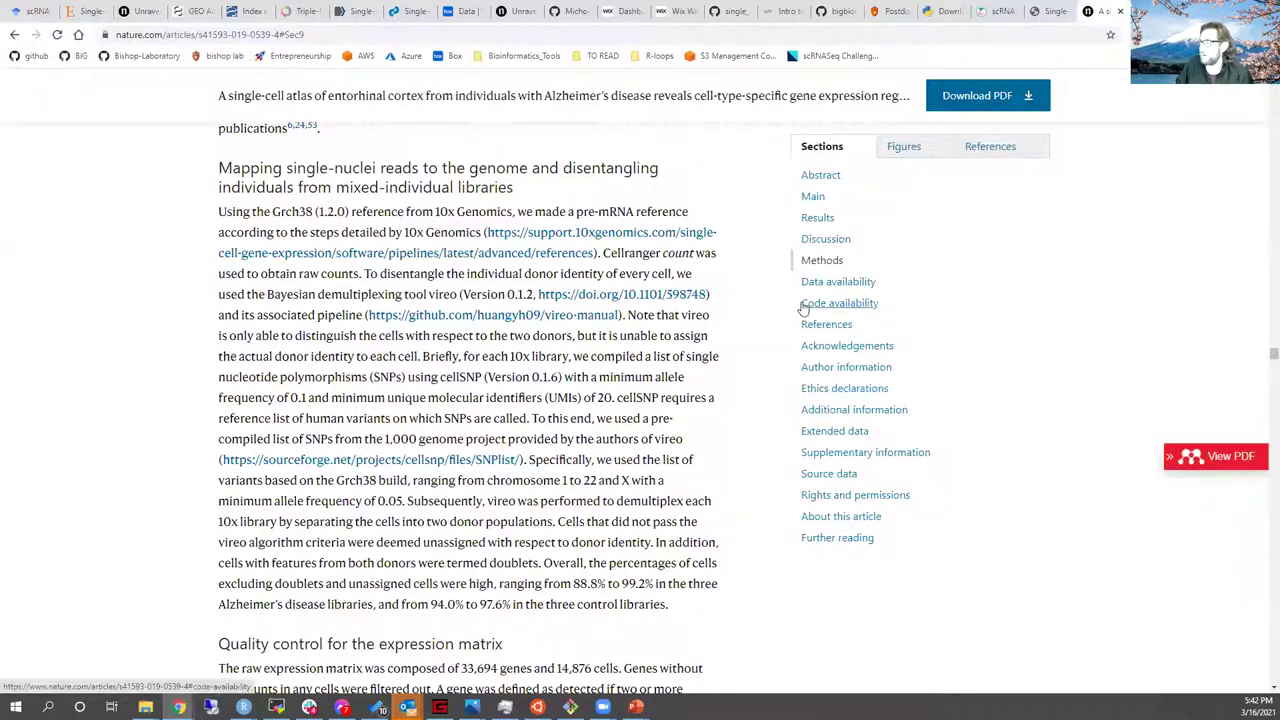
{"action": "left_click", "coordinate": [838, 303]}
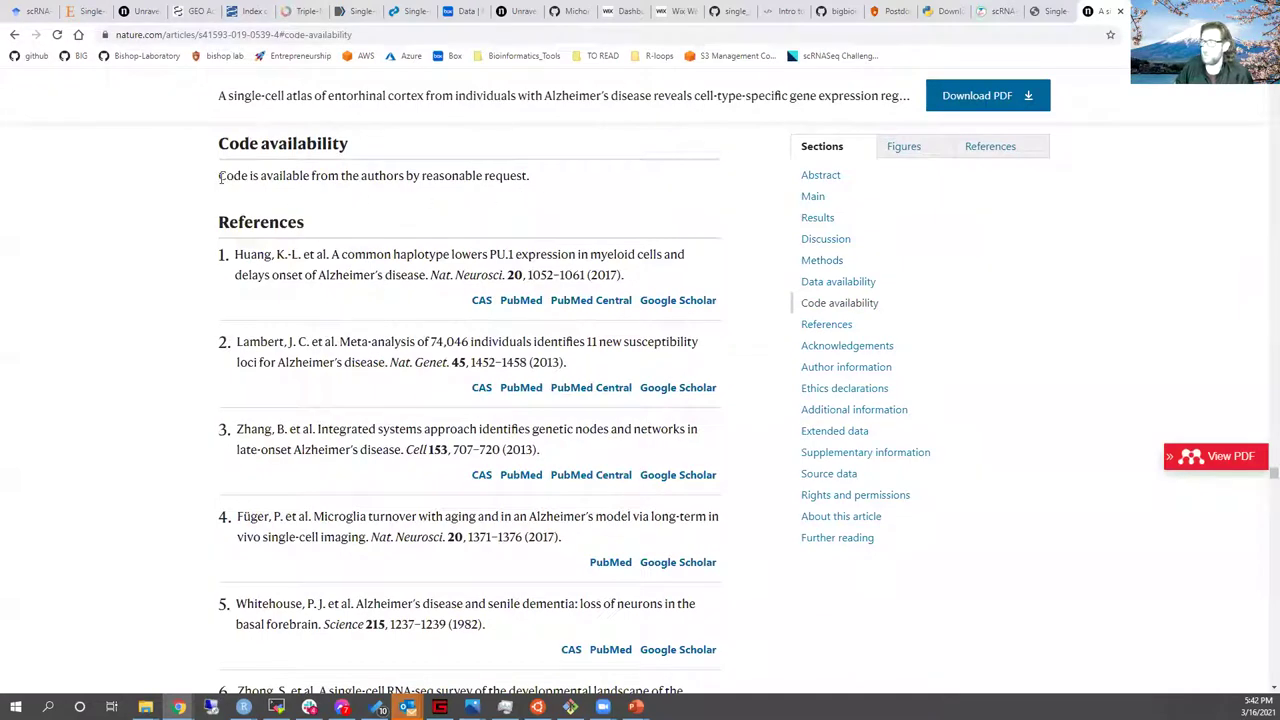
Step: Read the paper's Code availability and Data availability statements, including the GEO accession and the Shiny app section
{"action": "left_click_drag", "start_coordinate": [220, 175], "coordinate": [488, 177]}
{"action": "left_click", "coordinate": [541, 202]}
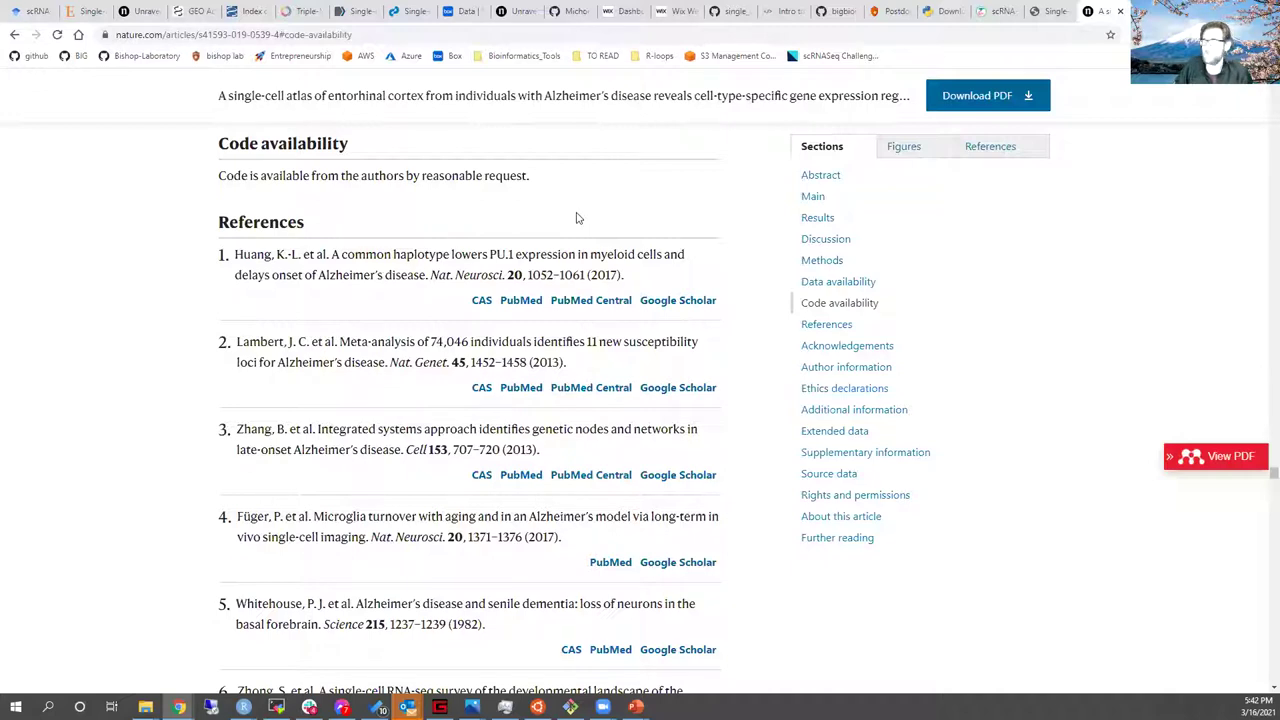
{"action": "scroll", "coordinate": [640, 260], "scroll_direction": "up", "scroll_amount": 2}
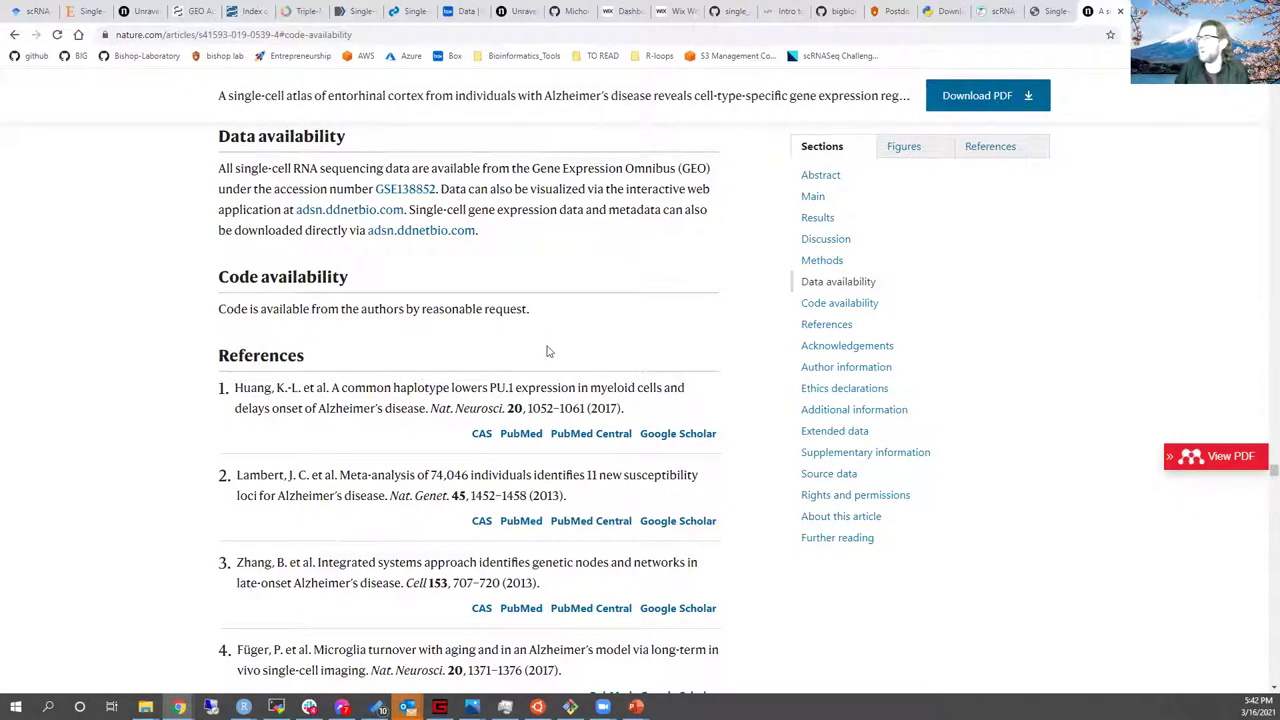
{"action": "scroll", "coordinate": [588, 362], "scroll_direction": "up", "scroll_amount": 3}
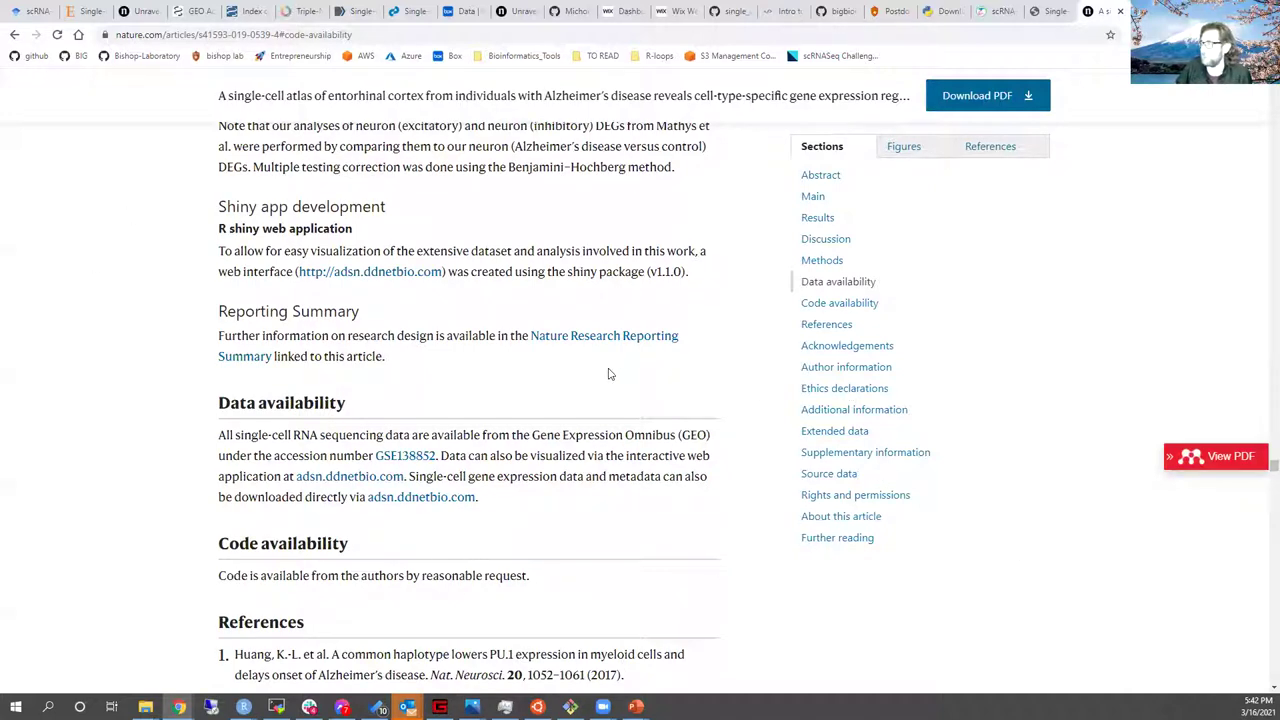
Step: Go back to the paper's Methods and examine the sample design, read mapping, donor demultiplexing and expression matrix quality control paragraphs
{"action": "left_click", "coordinate": [812, 262]}
{"action": "scroll", "coordinate": [215, 342], "scroll_direction": "down", "scroll_amount": 5}
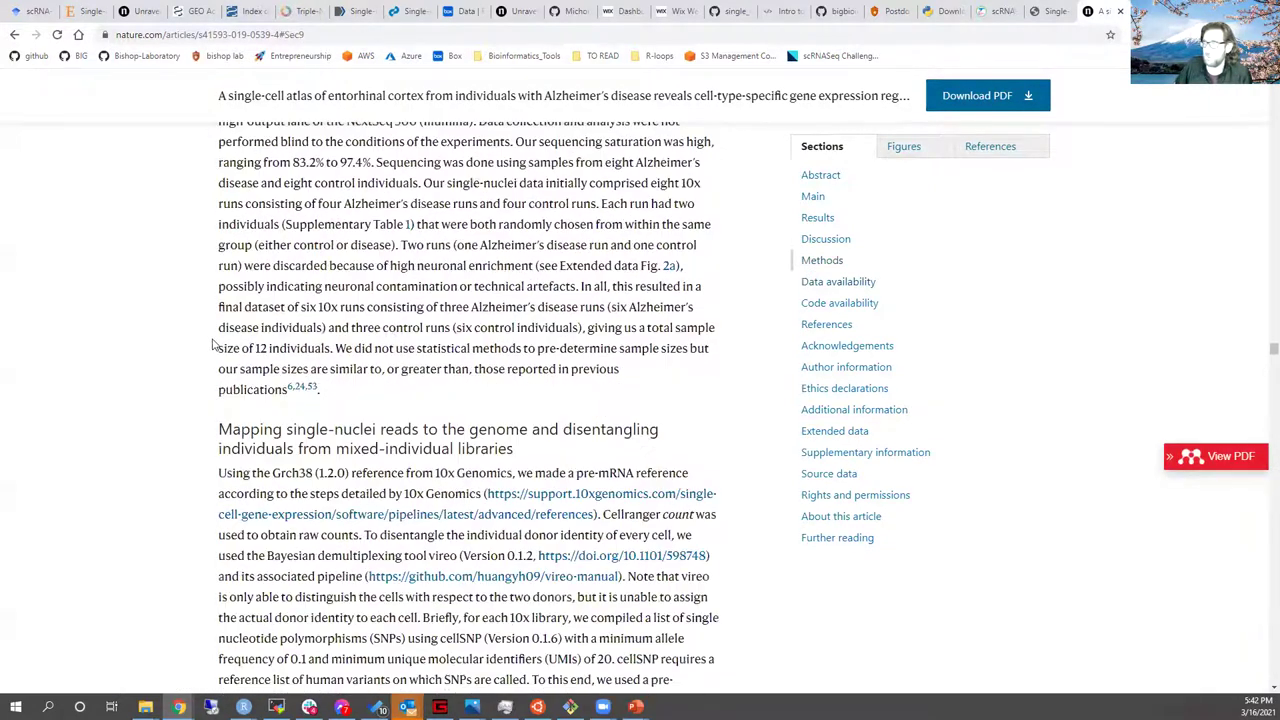
{"action": "scroll", "coordinate": [200, 338], "scroll_direction": "down", "scroll_amount": 2}
{"action": "scroll", "coordinate": [131, 304], "scroll_direction": "down", "scroll_amount": 1}
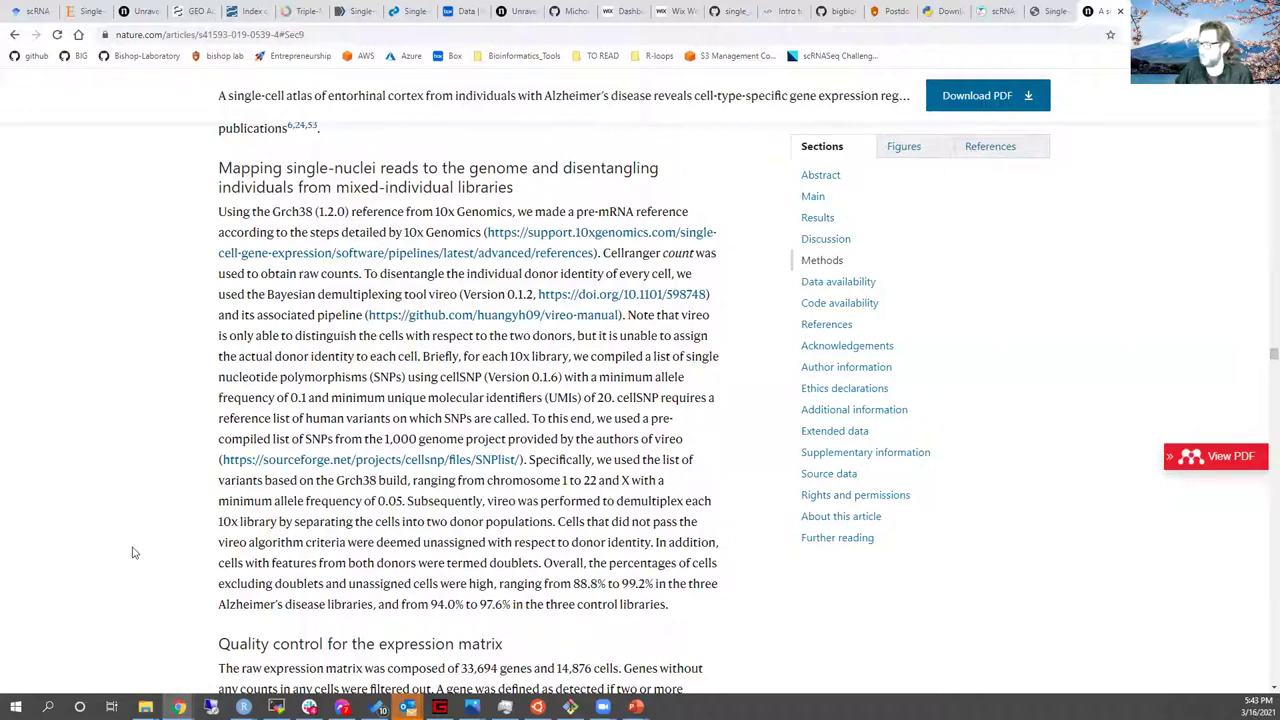
{"action": "scroll", "coordinate": [133, 550], "scroll_direction": "down", "scroll_amount": 4}
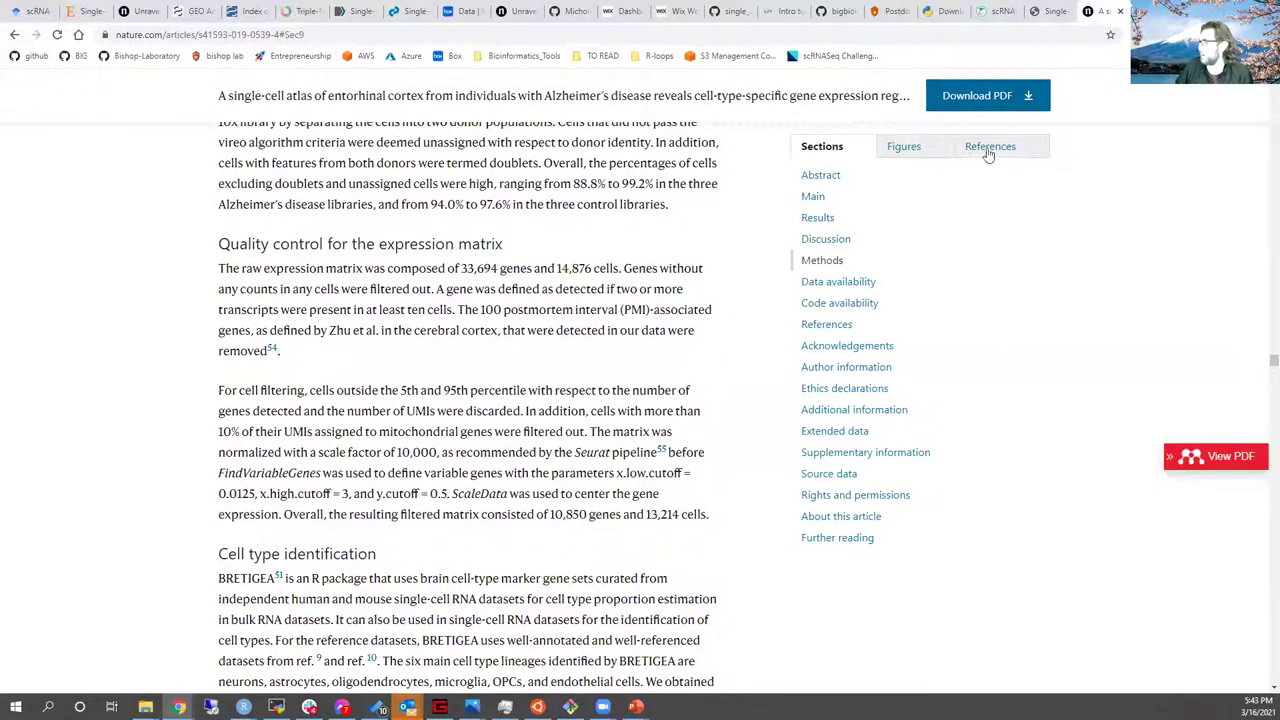
Step: Show the paper's figures beside the text and look through the main figures on cell types, subclusters and GWAS genes
{"action": "left_click", "coordinate": [904, 147]}
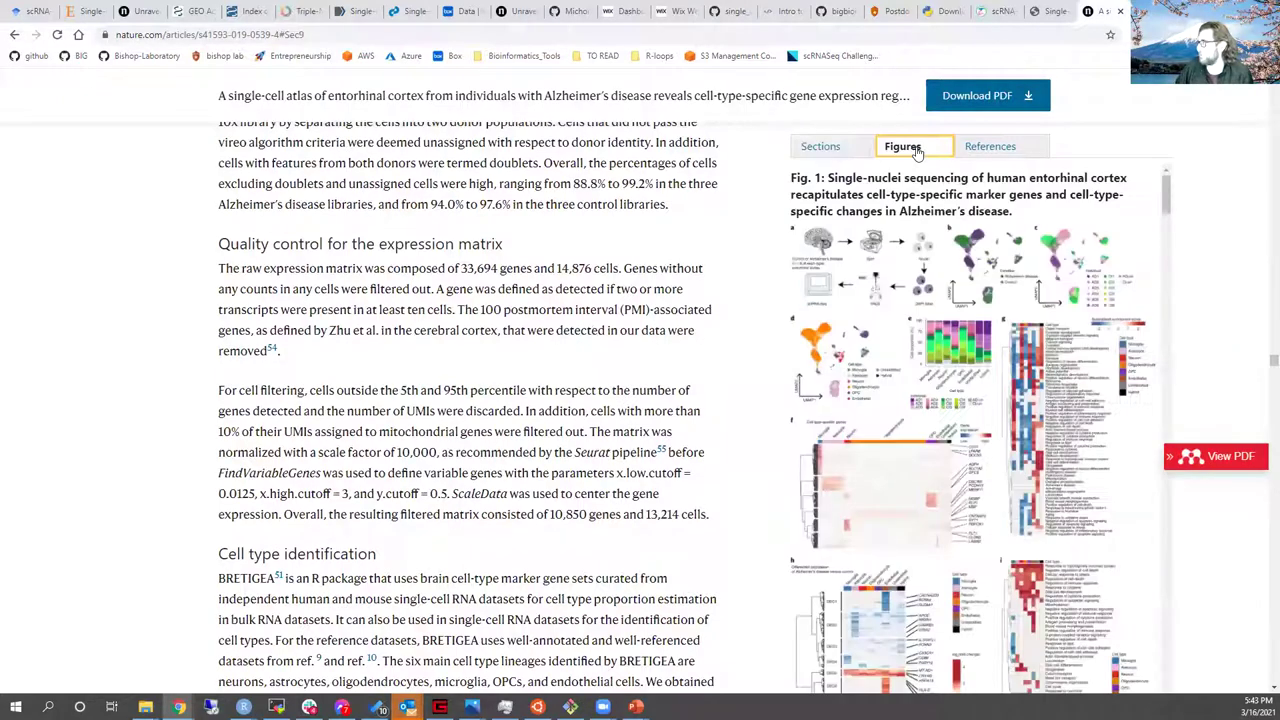
{"action": "scroll", "coordinate": [912, 376], "scroll_direction": "down", "scroll_amount": 1}
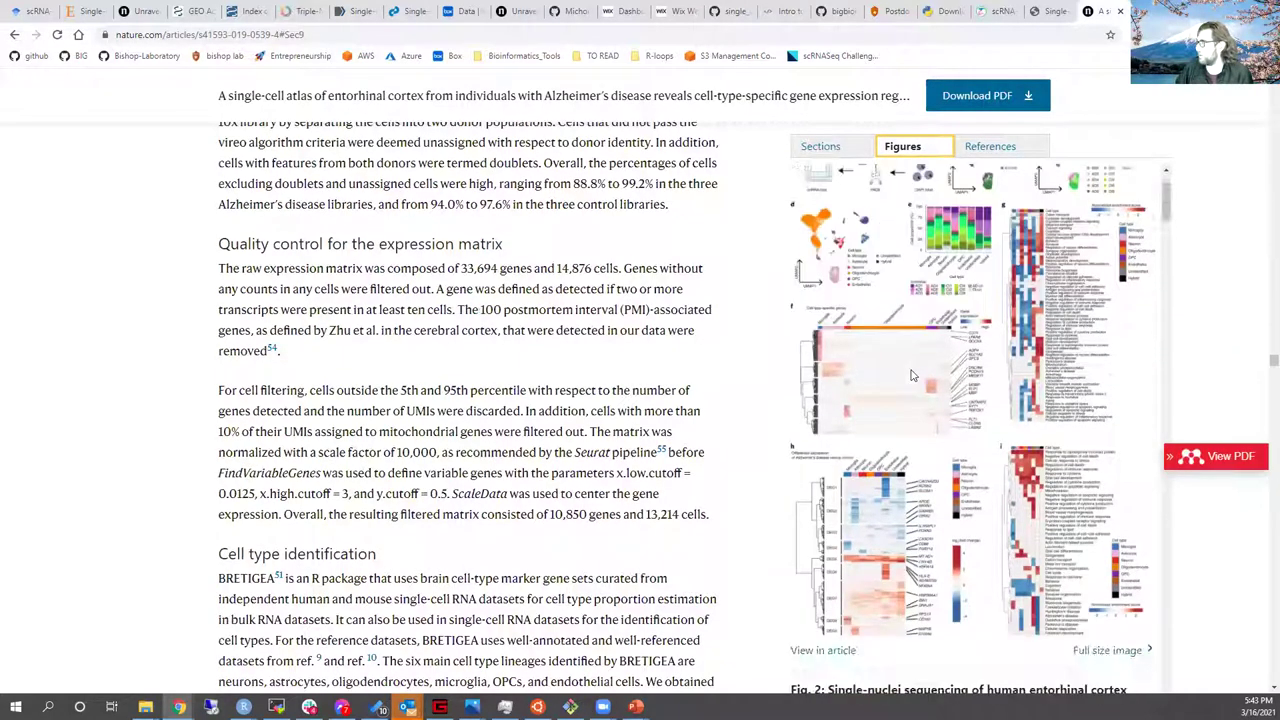
{"action": "scroll", "coordinate": [912, 376], "scroll_direction": "down", "scroll_amount": 6}
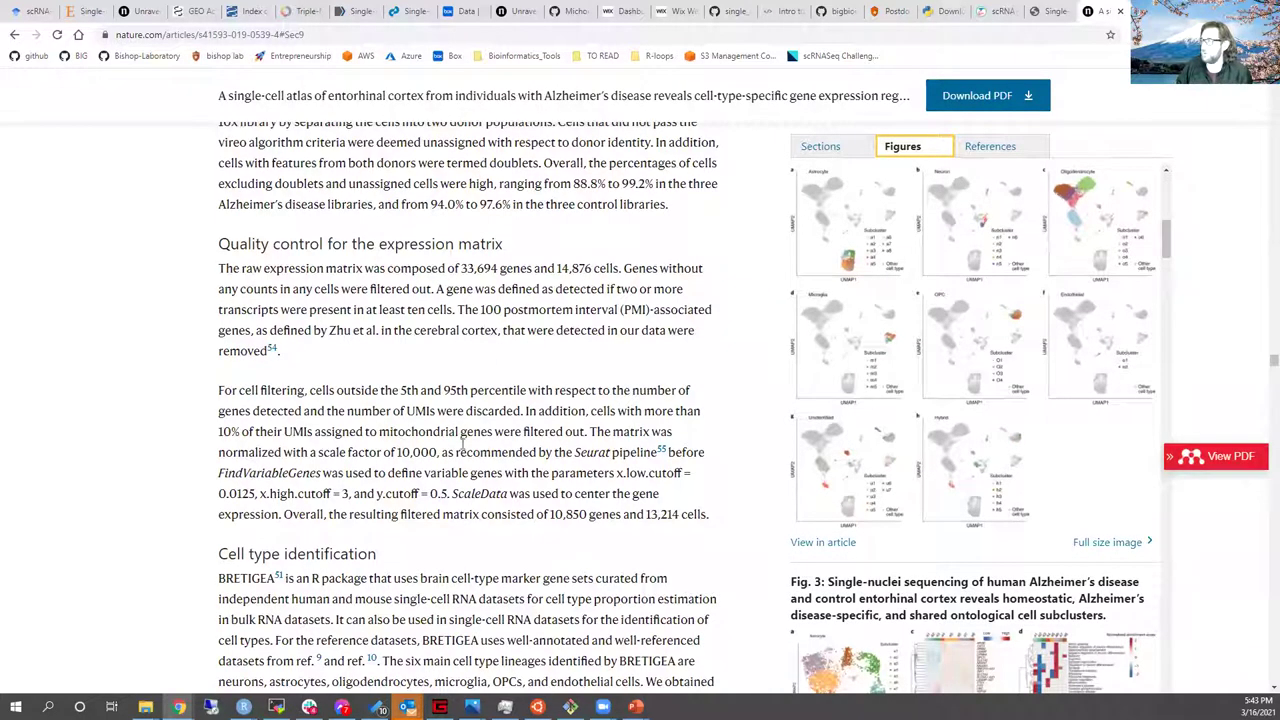
{"action": "scroll", "coordinate": [1009, 302], "scroll_direction": "down", "scroll_amount": 2}
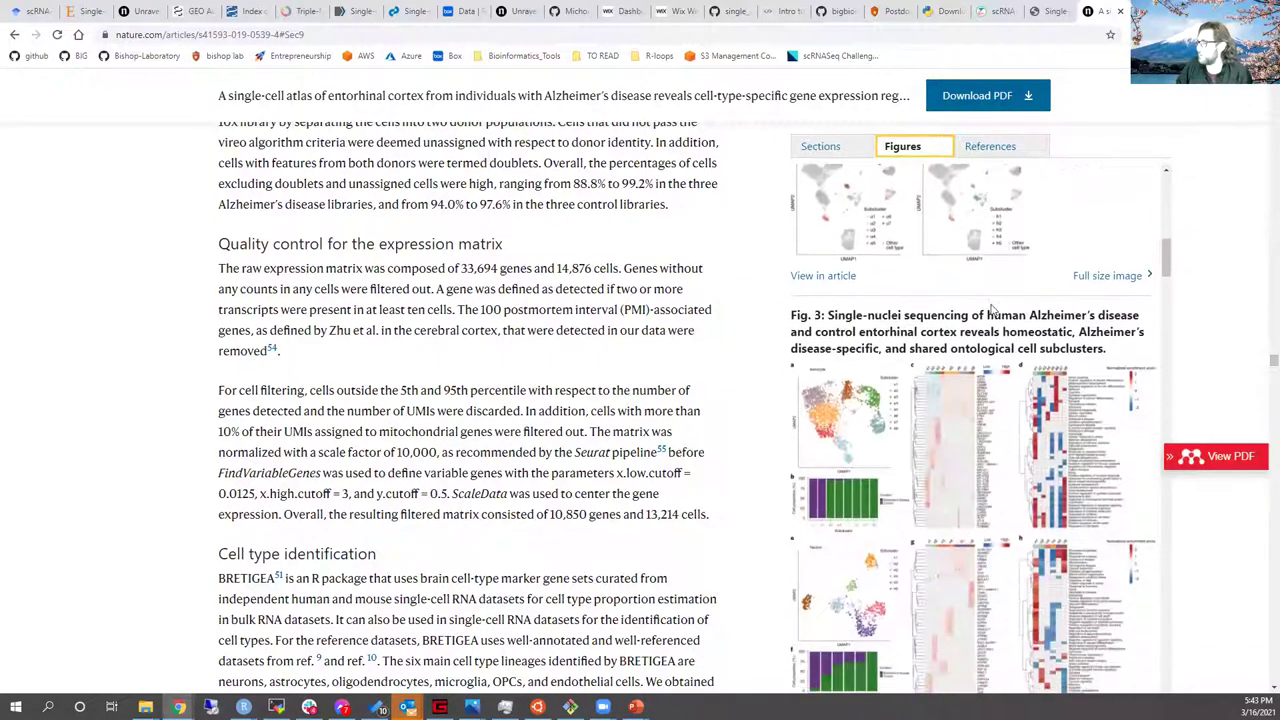
{"action": "scroll", "coordinate": [991, 311], "scroll_direction": "down", "scroll_amount": 1}
{"action": "left_click", "coordinate": [286, 36]}
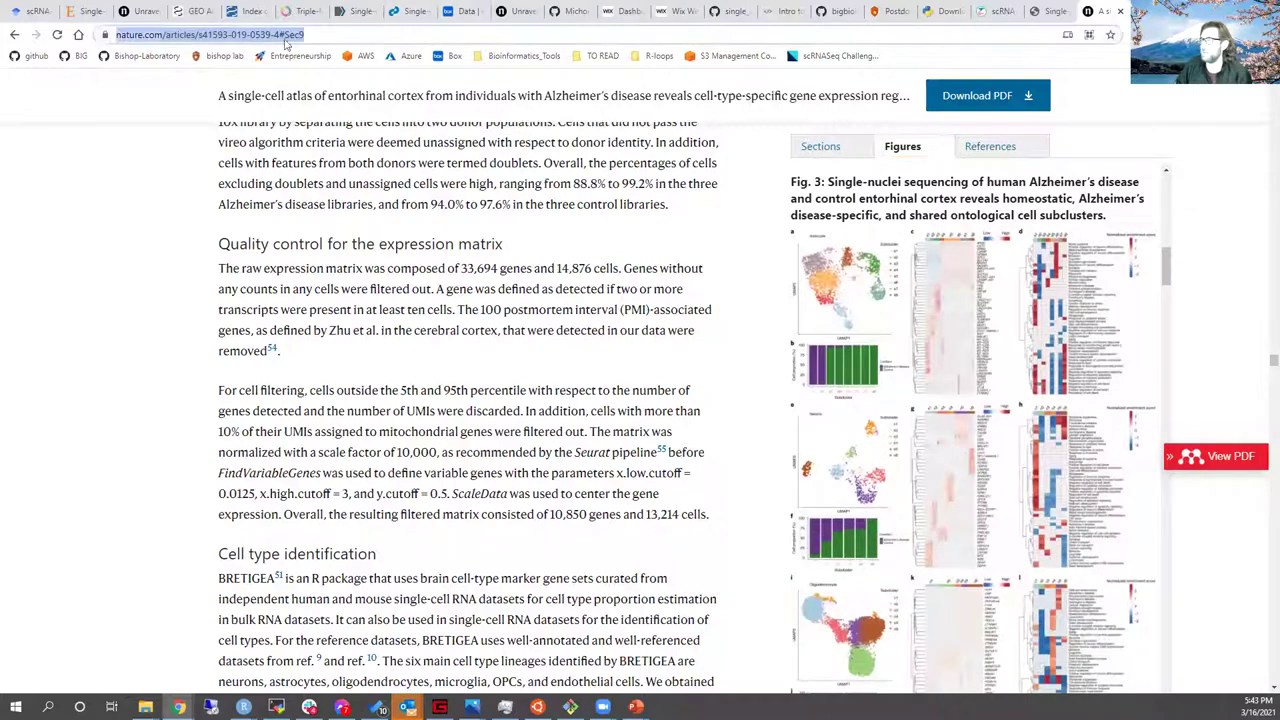
{"action": "key", "text": "Escape"}
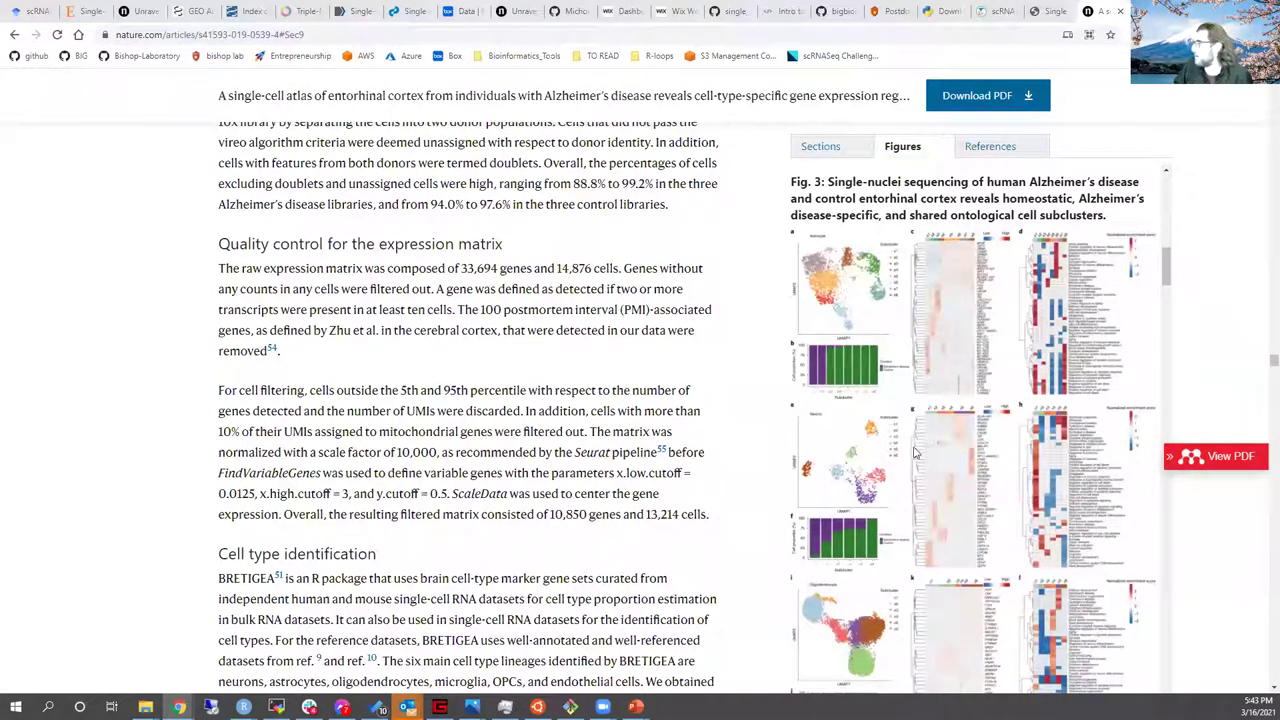
{"action": "scroll", "coordinate": [908, 410], "scroll_direction": "down", "scroll_amount": 2}
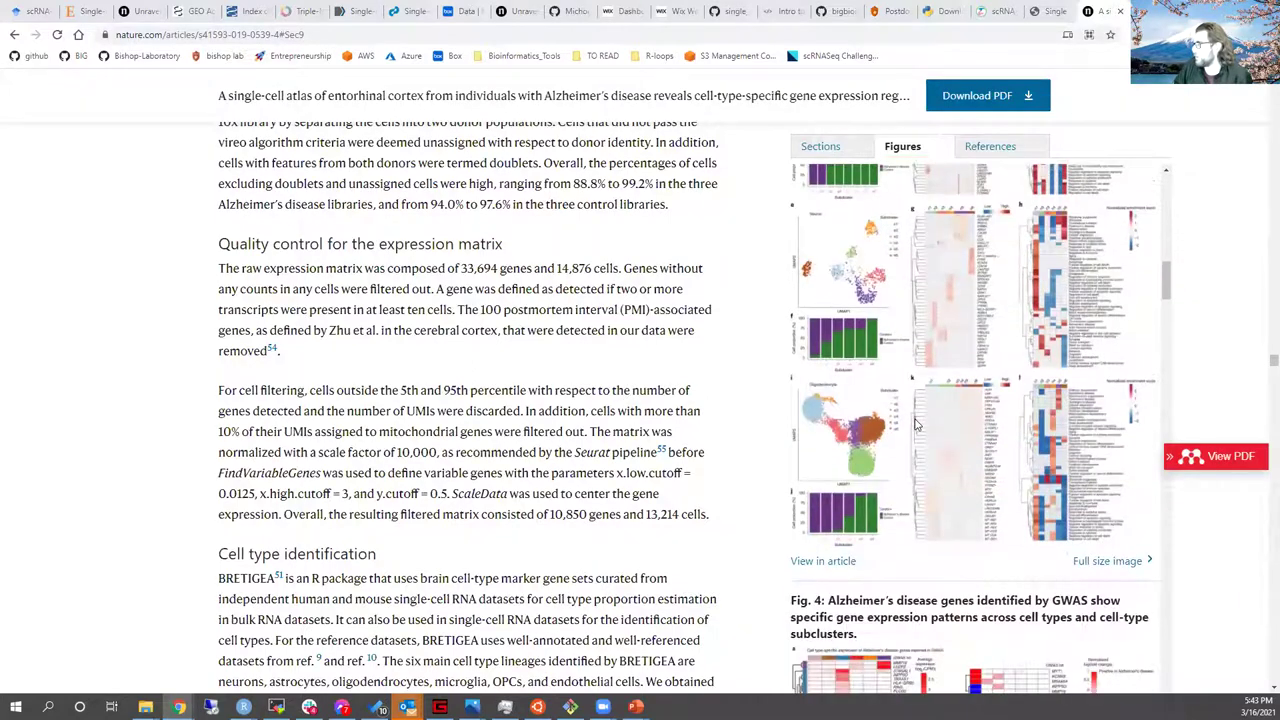
{"action": "scroll", "coordinate": [914, 425], "scroll_direction": "down", "scroll_amount": 1}
{"action": "scroll", "coordinate": [920, 412], "scroll_direction": "down", "scroll_amount": 1}
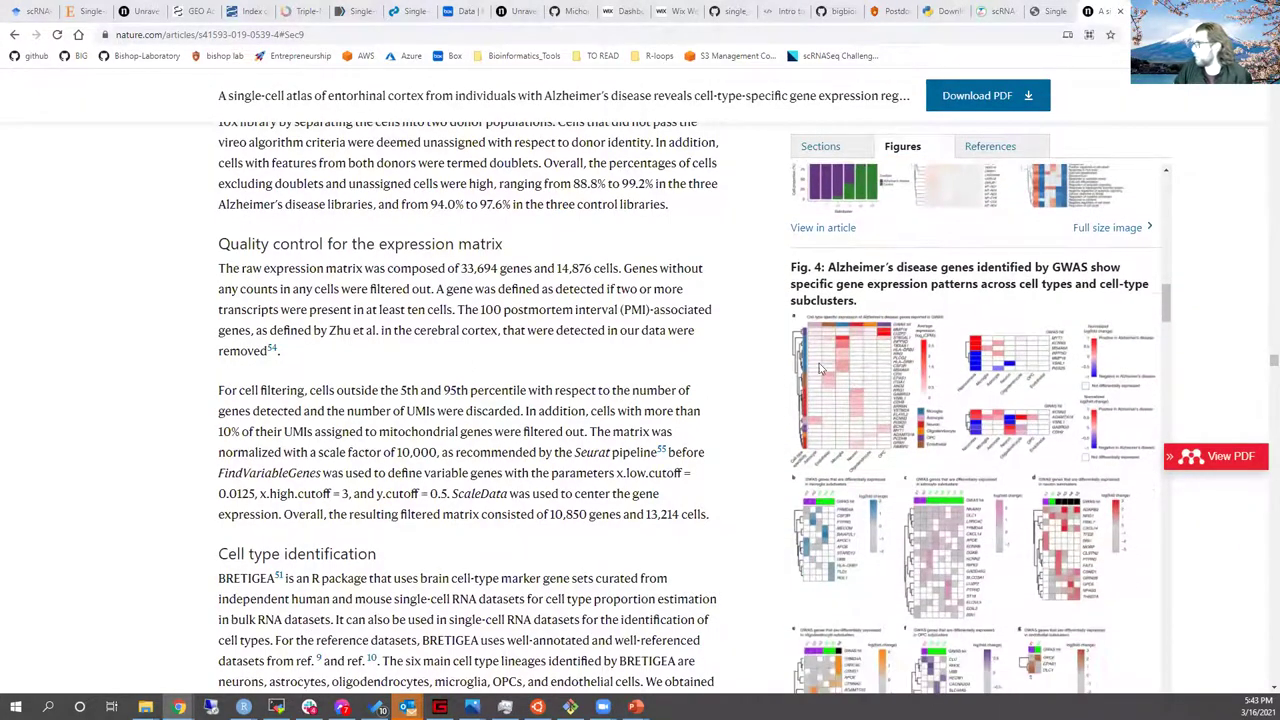
{"action": "scroll", "coordinate": [950, 398], "scroll_direction": "down", "scroll_amount": 7}
{"action": "scroll", "coordinate": [952, 398], "scroll_direction": "down", "scroll_amount": 3}
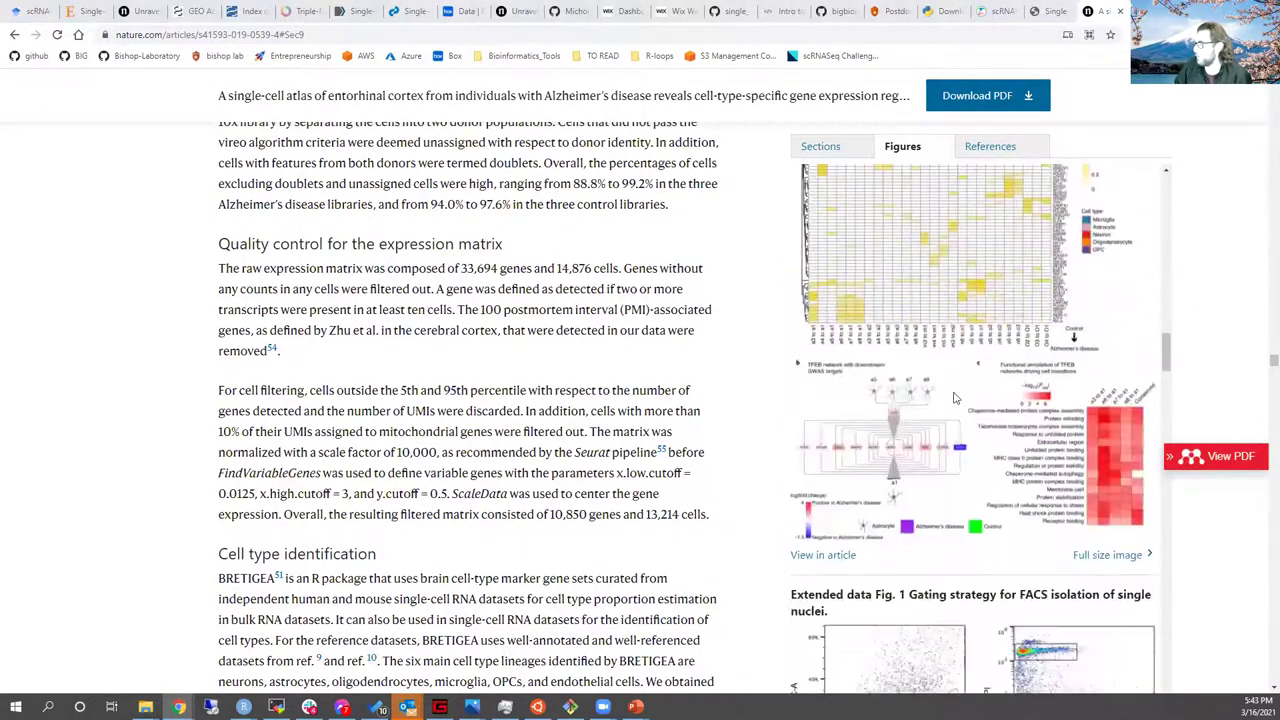
Step: Look through Extended data Figs. 1 to 6, covering cell metadata, DEG comparisons with Mathys et al. and sources of variation
{"action": "scroll", "coordinate": [954, 398], "scroll_direction": "down", "scroll_amount": 8}
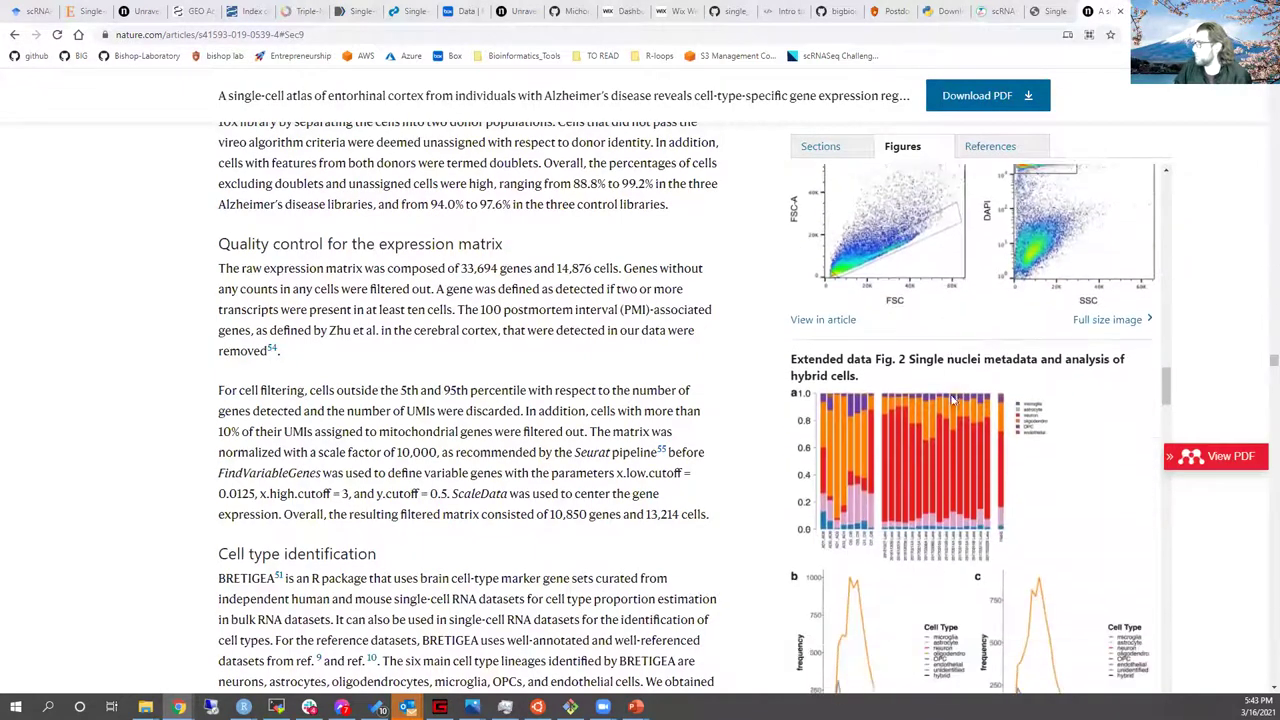
{"action": "scroll", "coordinate": [950, 398], "scroll_direction": "down", "scroll_amount": 8}
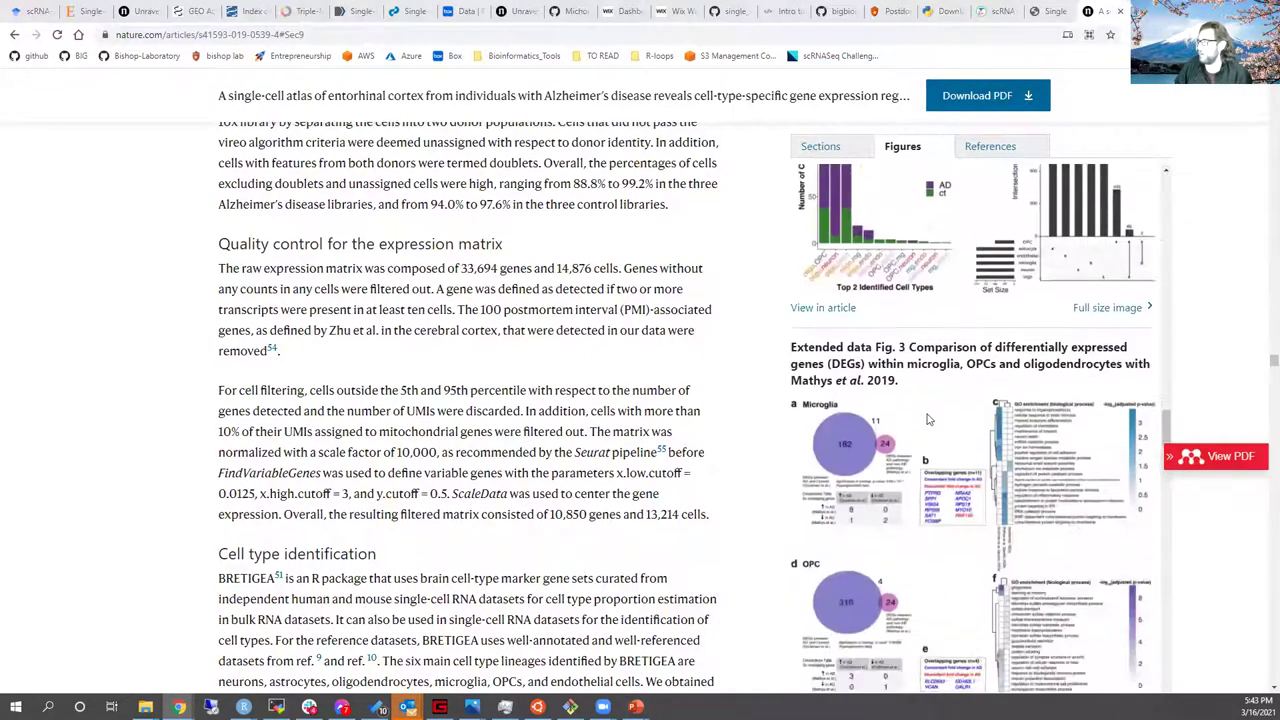
{"action": "scroll", "coordinate": [924, 418], "scroll_direction": "down", "scroll_amount": 8}
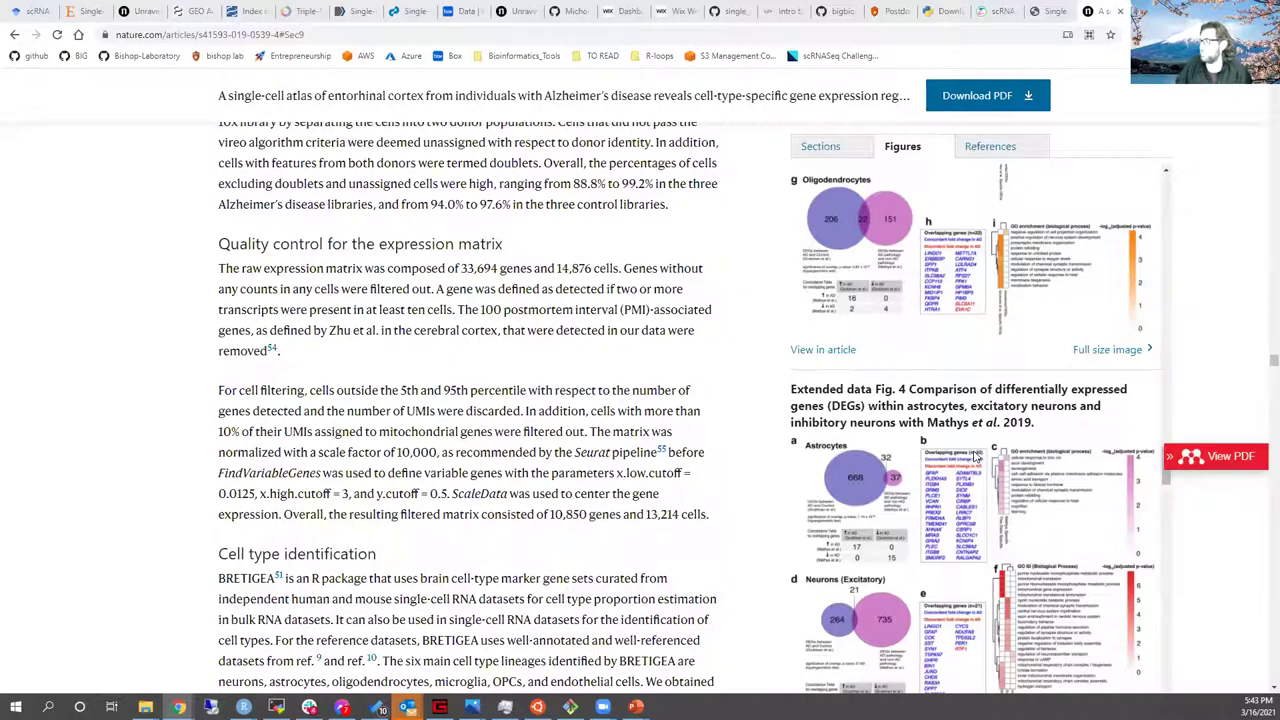
{"action": "scroll", "coordinate": [975, 457], "scroll_direction": "down", "scroll_amount": 1}
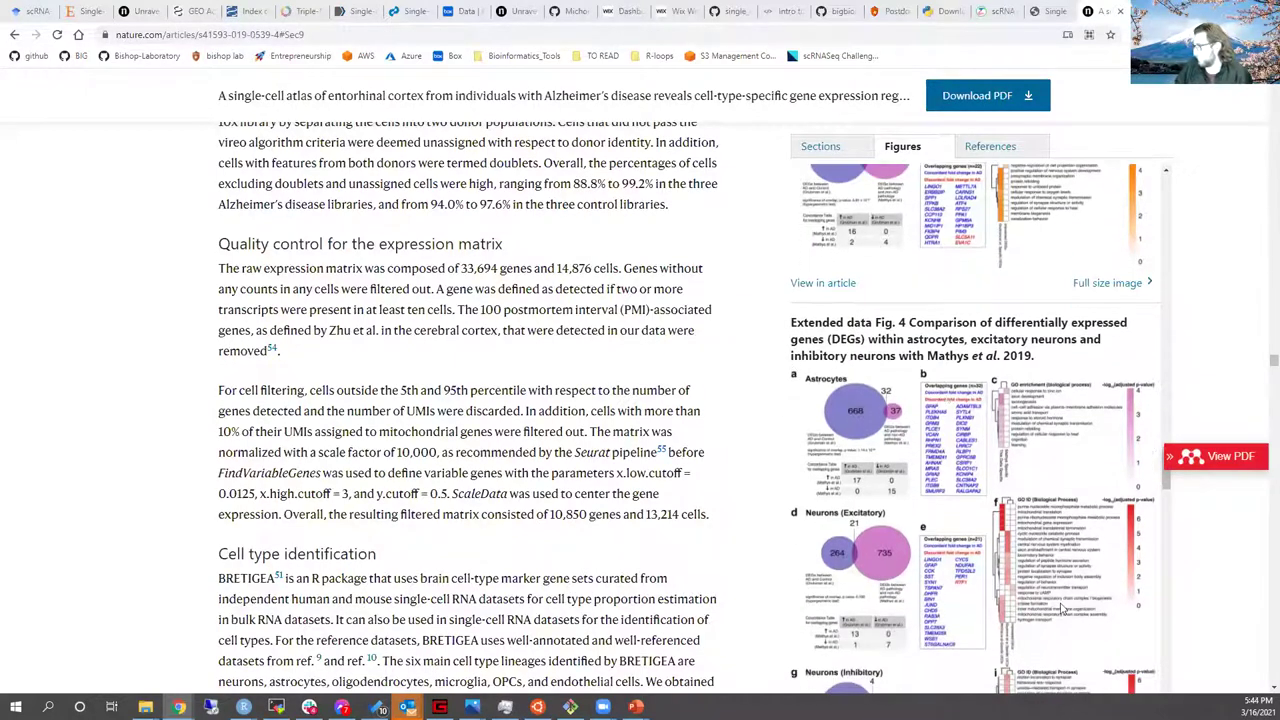
{"action": "scroll", "coordinate": [1063, 607], "scroll_direction": "down", "scroll_amount": 2}
{"action": "scroll", "coordinate": [975, 366], "scroll_direction": "down", "scroll_amount": 5}
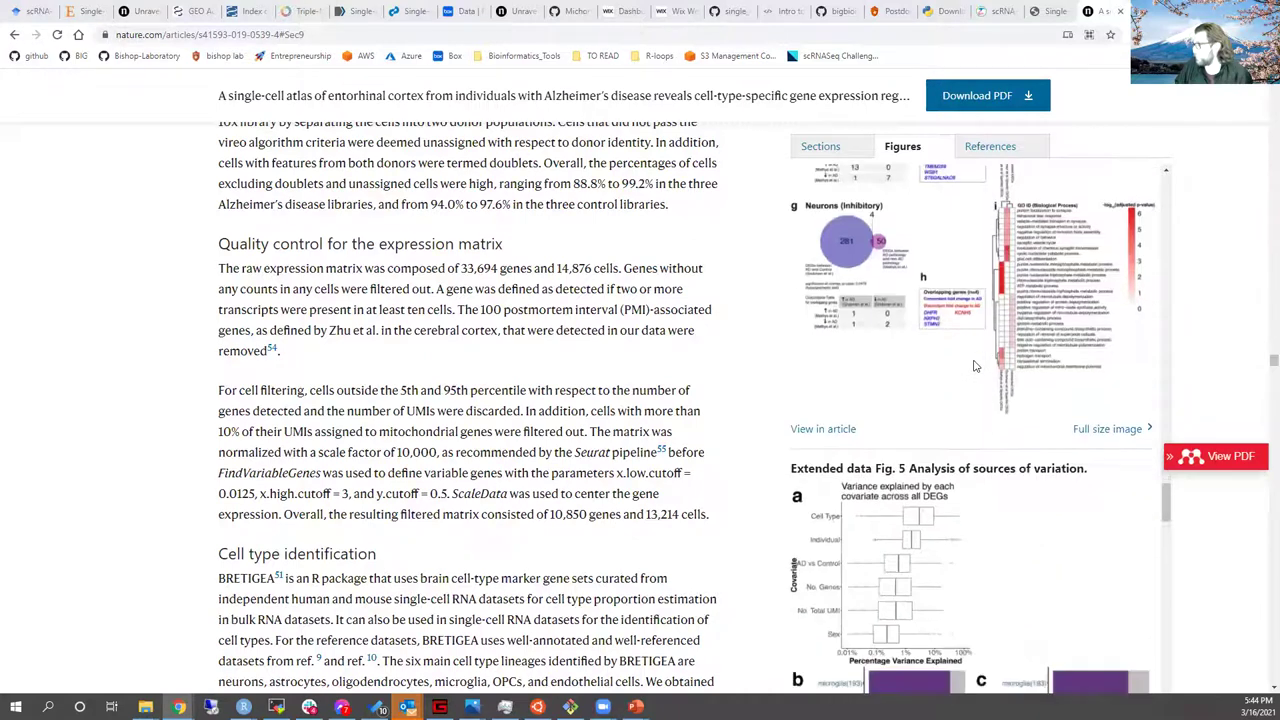
{"action": "scroll", "coordinate": [975, 366], "scroll_direction": "down", "scroll_amount": 5}
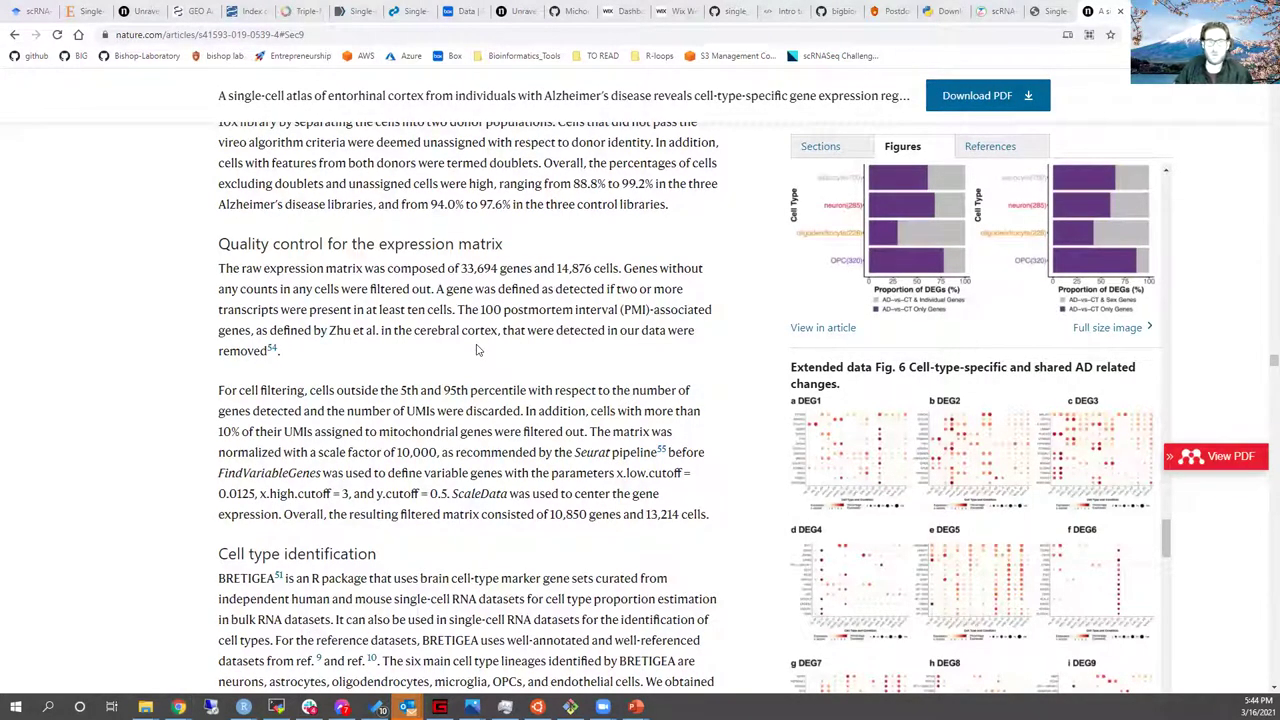
Step: Switch to RStudio, leave the enlarged UMAP plots and go to the Idents assignment under Part 1: Differential State Analysis, 1A. Using Seurat
{"action": "key", "text": "alt+Tab"}
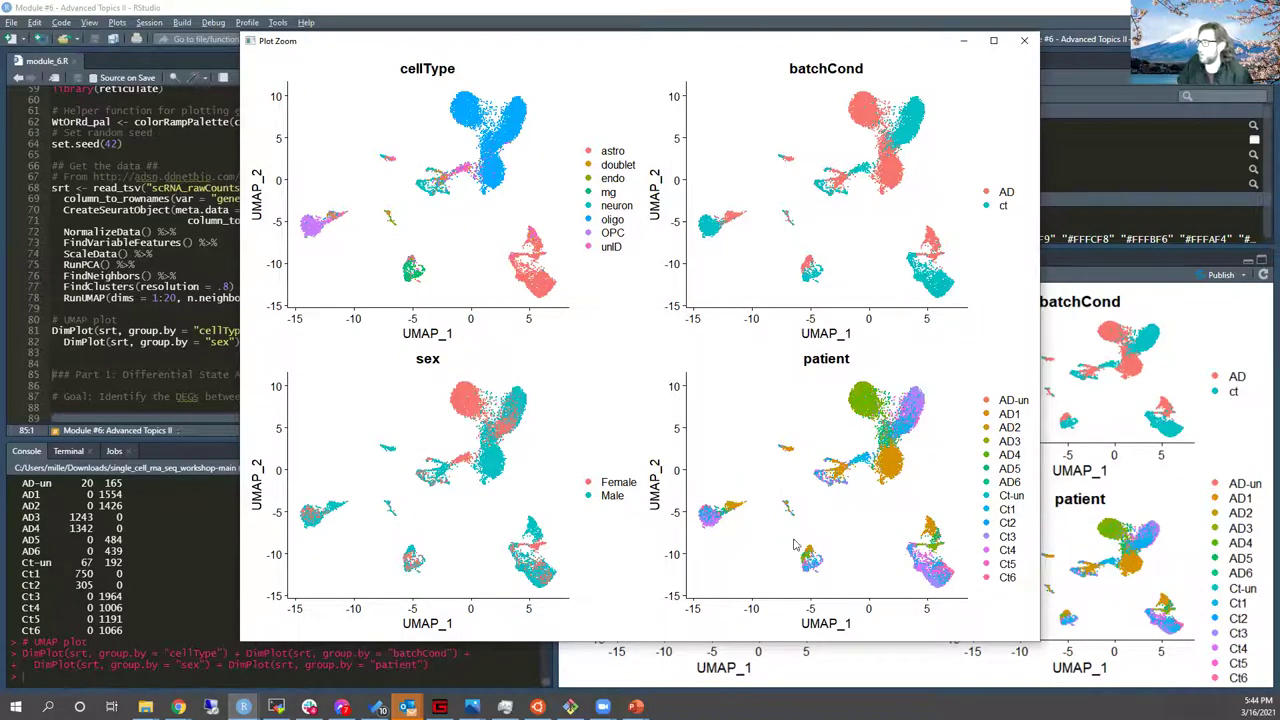
{"action": "left_click", "coordinate": [167, 317]}
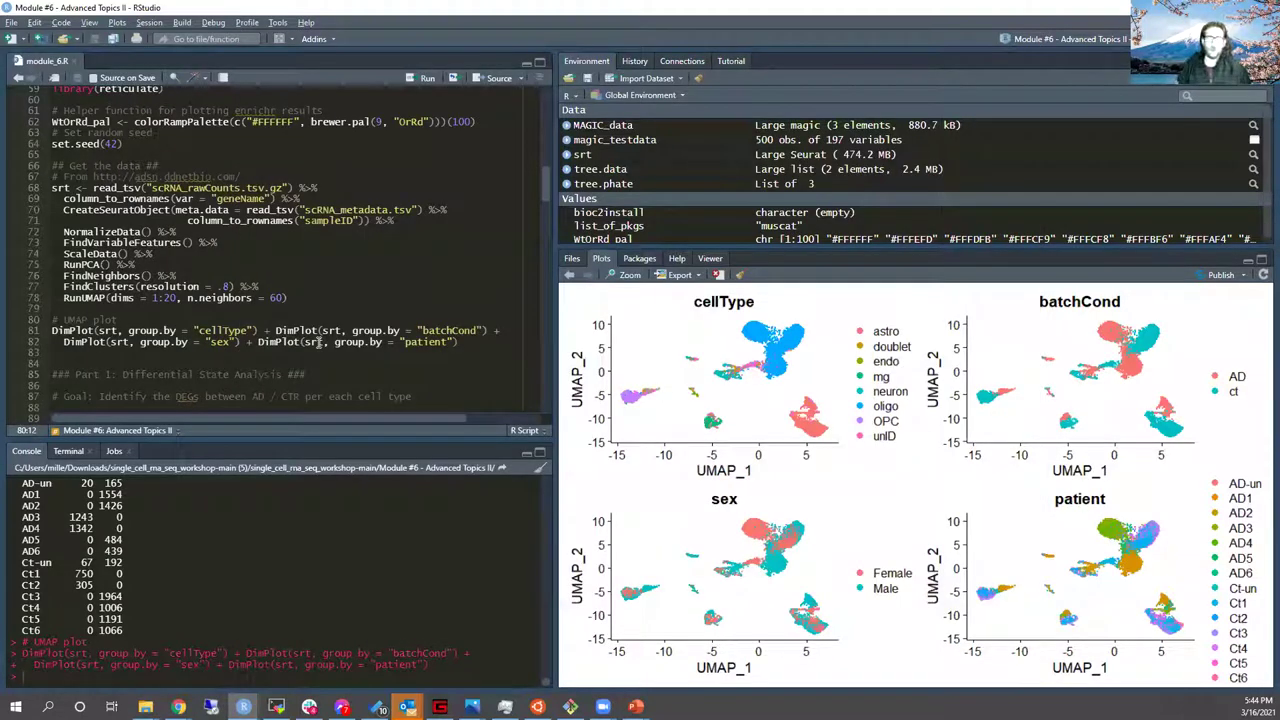
{"action": "scroll", "coordinate": [318, 342], "scroll_direction": "down", "scroll_amount": 6}
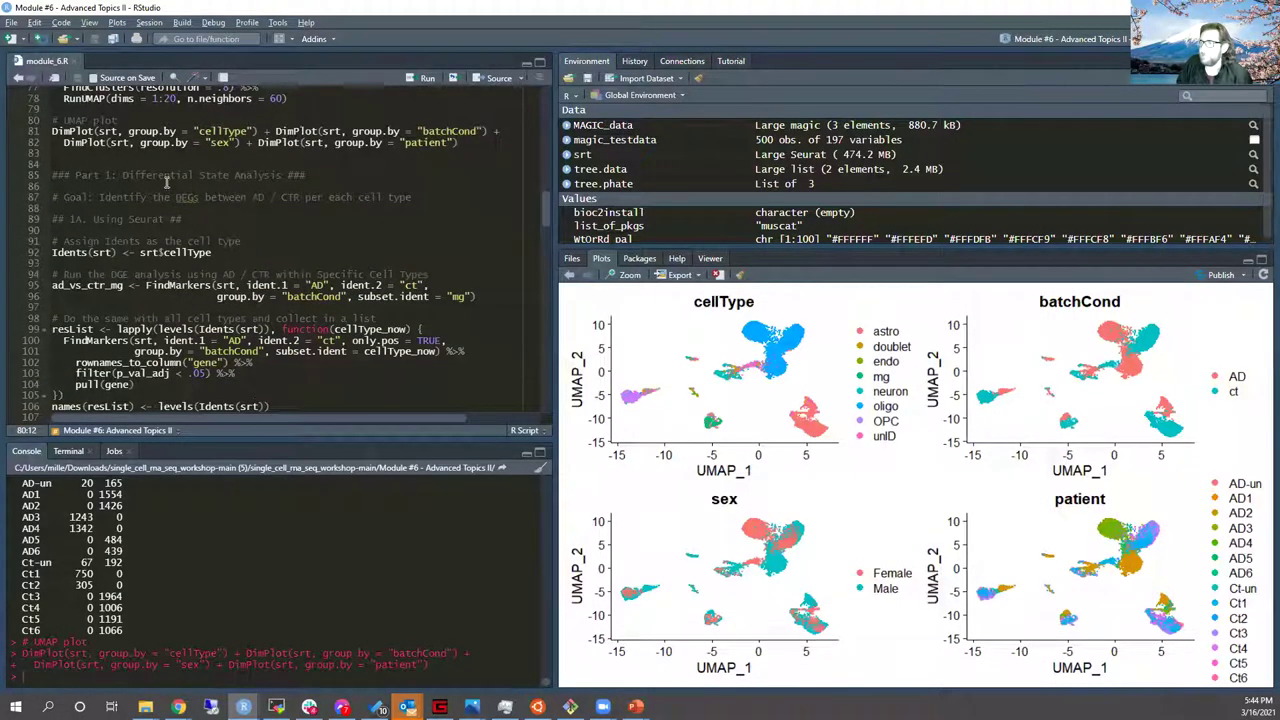
{"action": "scroll", "coordinate": [167, 182], "scroll_direction": "down", "scroll_amount": 2}
{"action": "scroll", "coordinate": [167, 182], "scroll_direction": "up", "scroll_amount": 1}
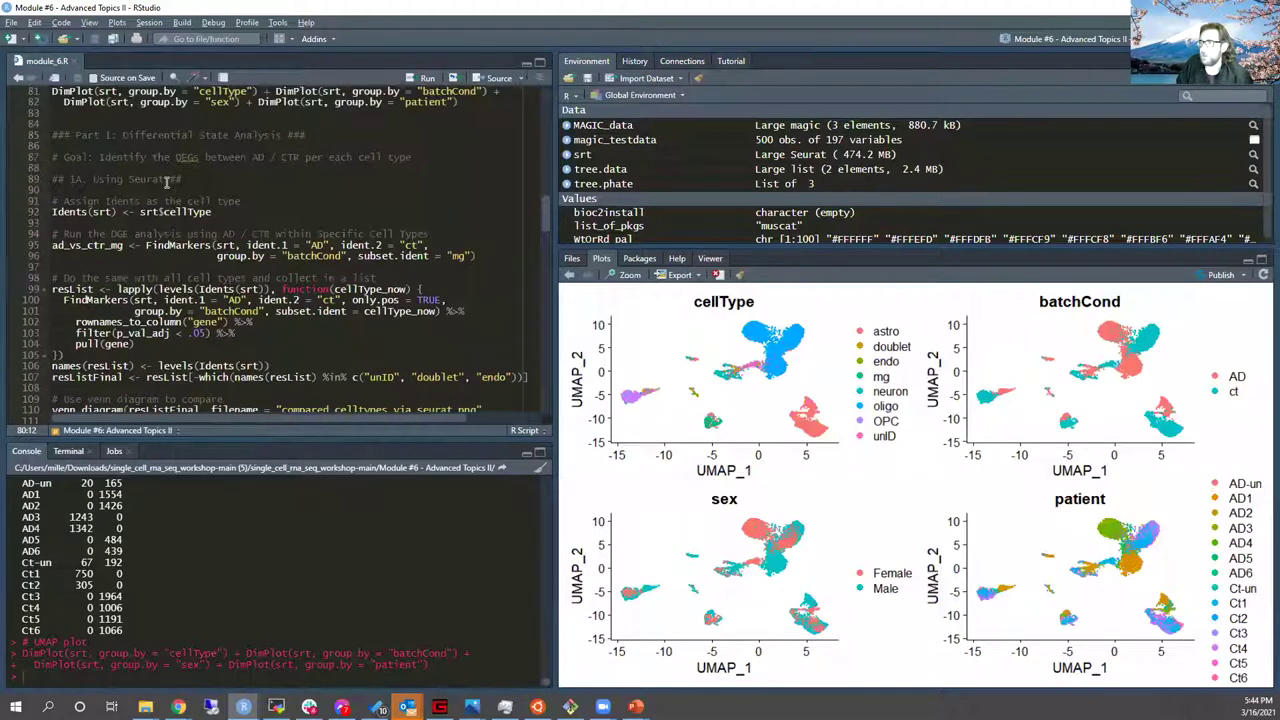
{"action": "left_click", "coordinate": [170, 210]}
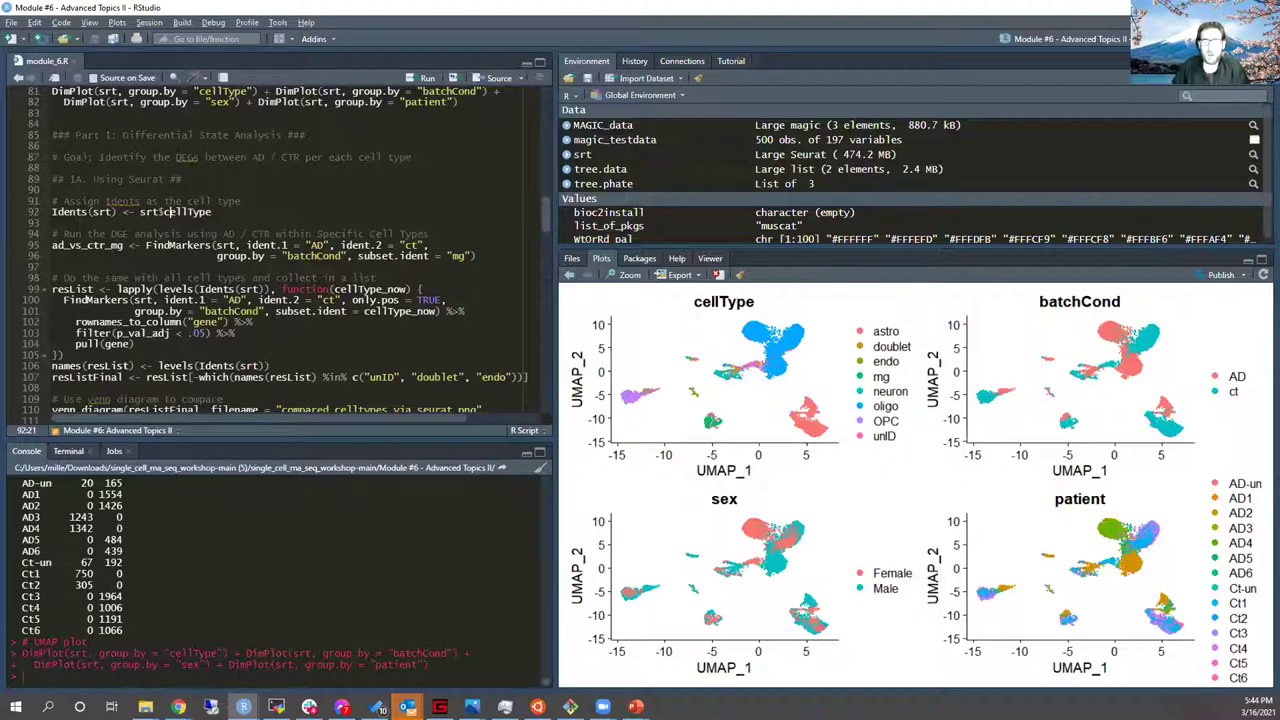
Step: Switch to the Differential State Analysis slide in PowerPoint, reveal the definition of DS analysis, and return to RStudio
{"action": "key", "text": "alt+Tab"}
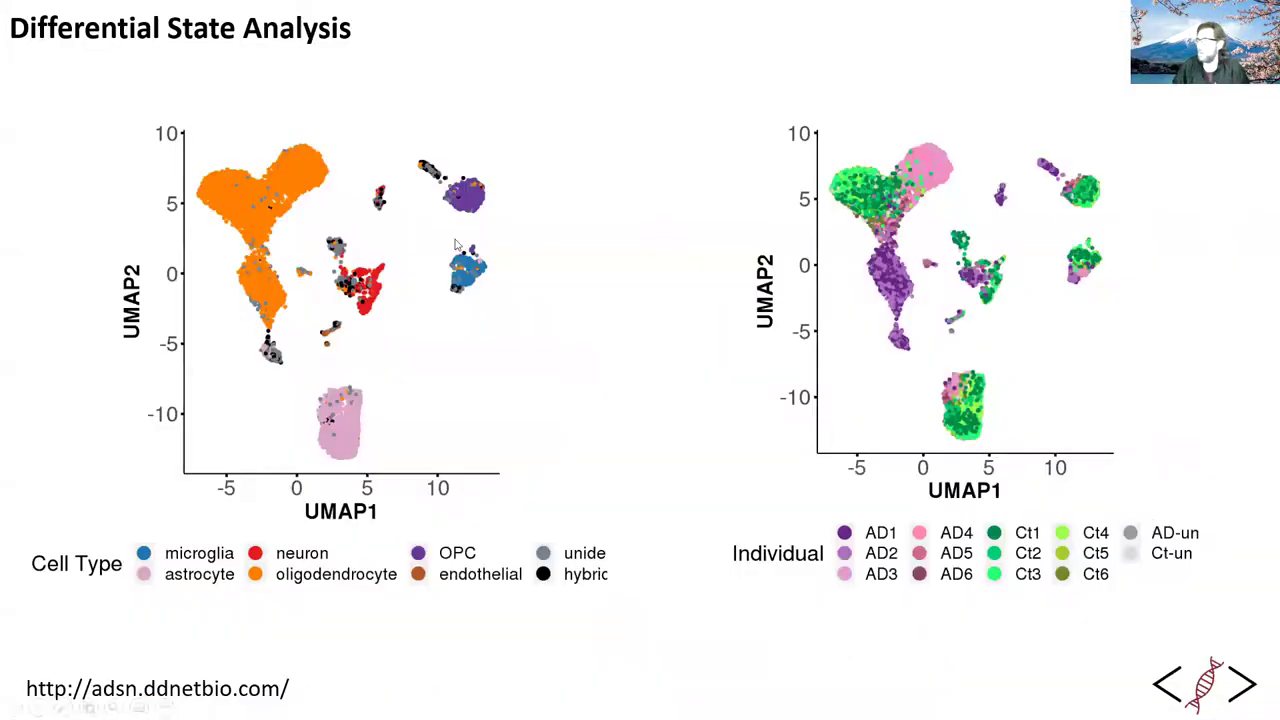
{"action": "left_click", "coordinate": [455, 245]}
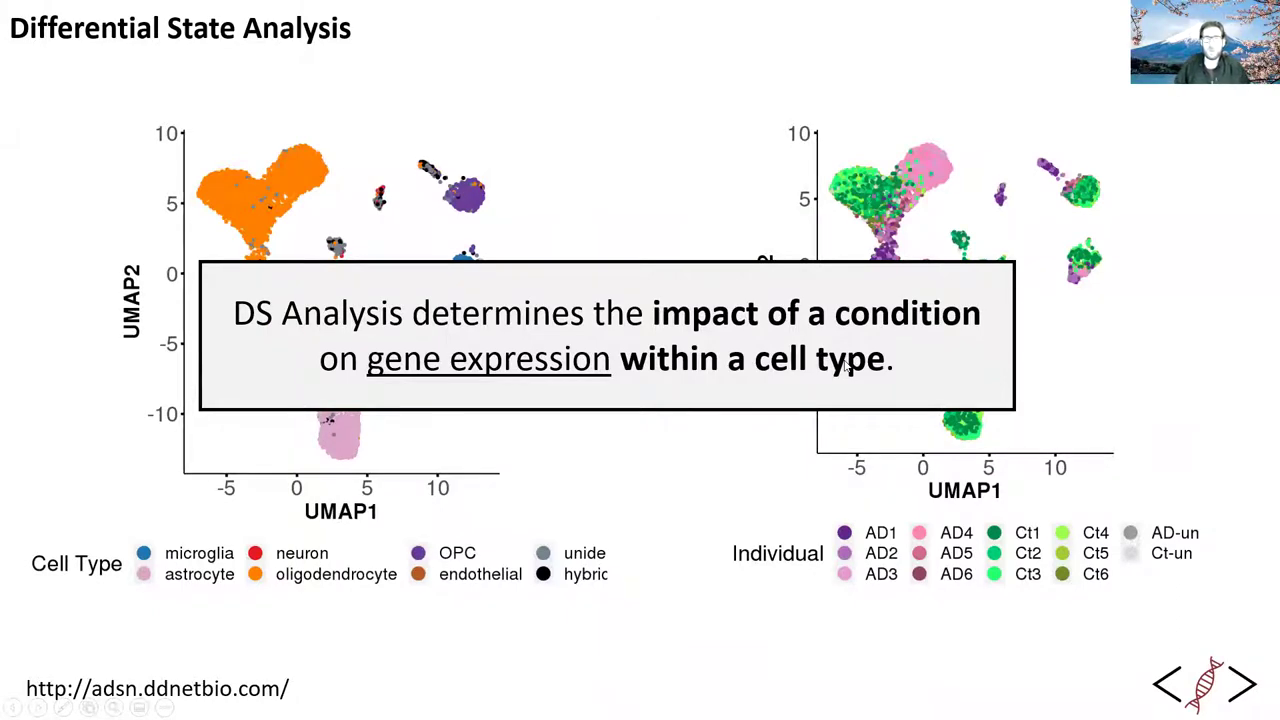
{"action": "key", "text": "alt+Tab"}
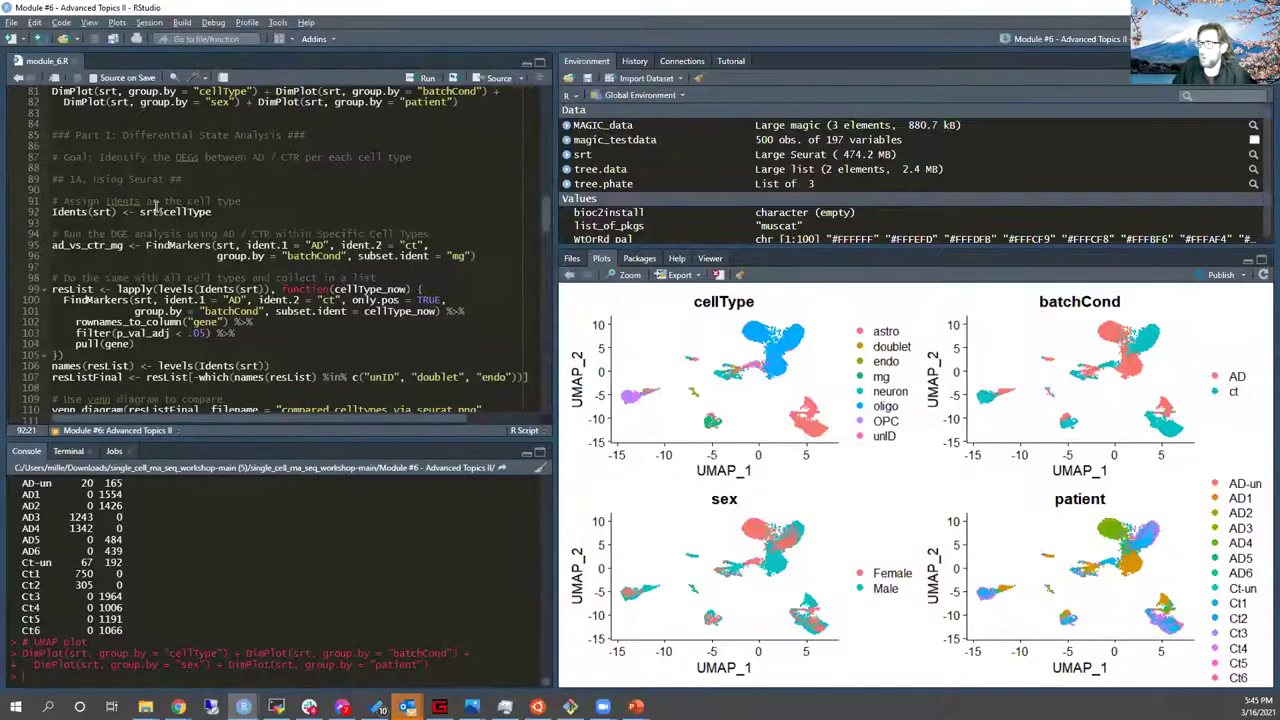
Step: Run the line Idents(srt) <- srt$cellType to set the cell types as identities, and highlight its srt$cellType part
{"action": "left_click", "coordinate": [162, 211]}
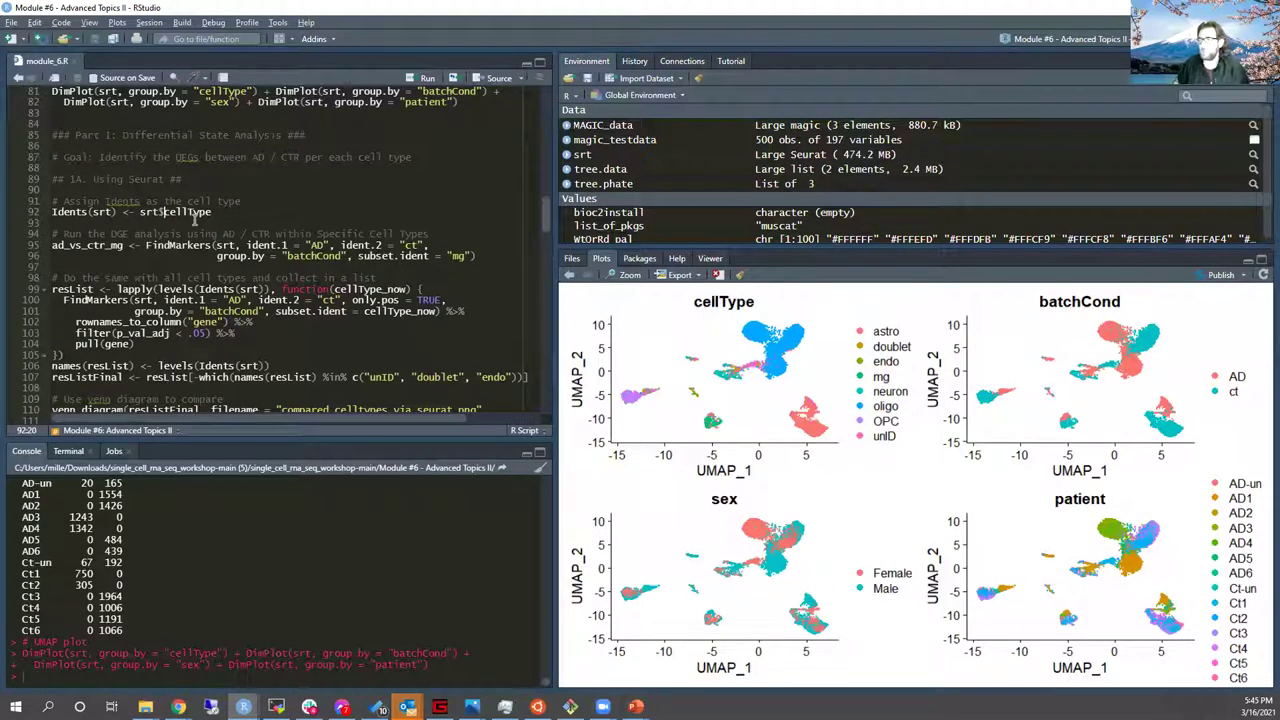
{"action": "key", "text": "ctrl+Return"}
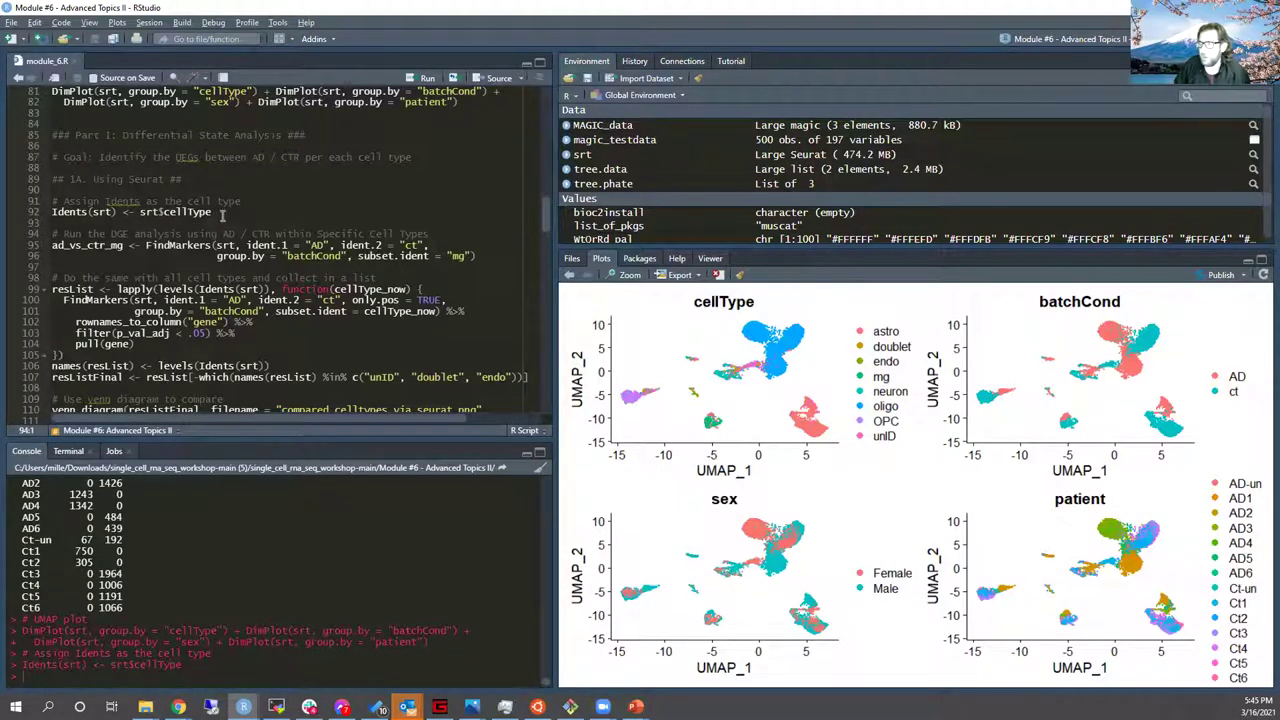
{"action": "left_click_drag", "start_coordinate": [212, 213], "coordinate": [138, 213]}
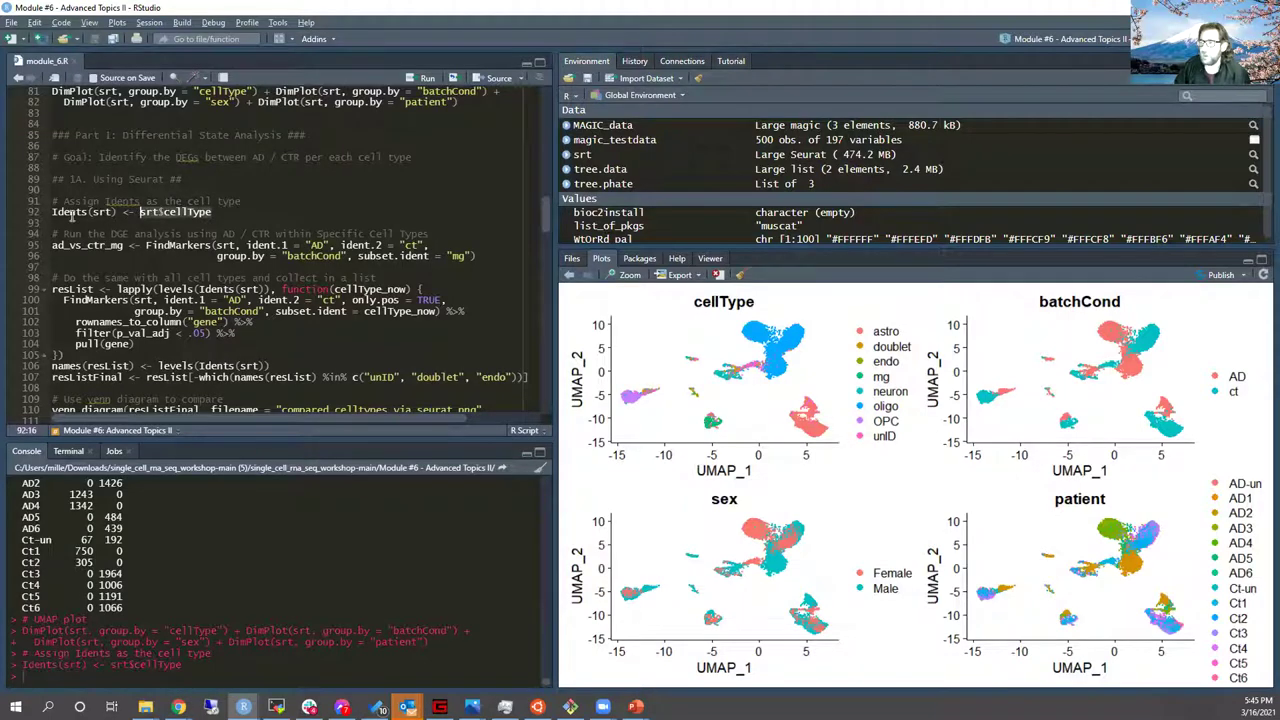
Step: Check the FindMarkers arguments, then run the ad_vs_ctr_mg comparison of "AD" against "ct" by batchCond within the "mg" subset
{"action": "left_click", "coordinate": [166, 246]}
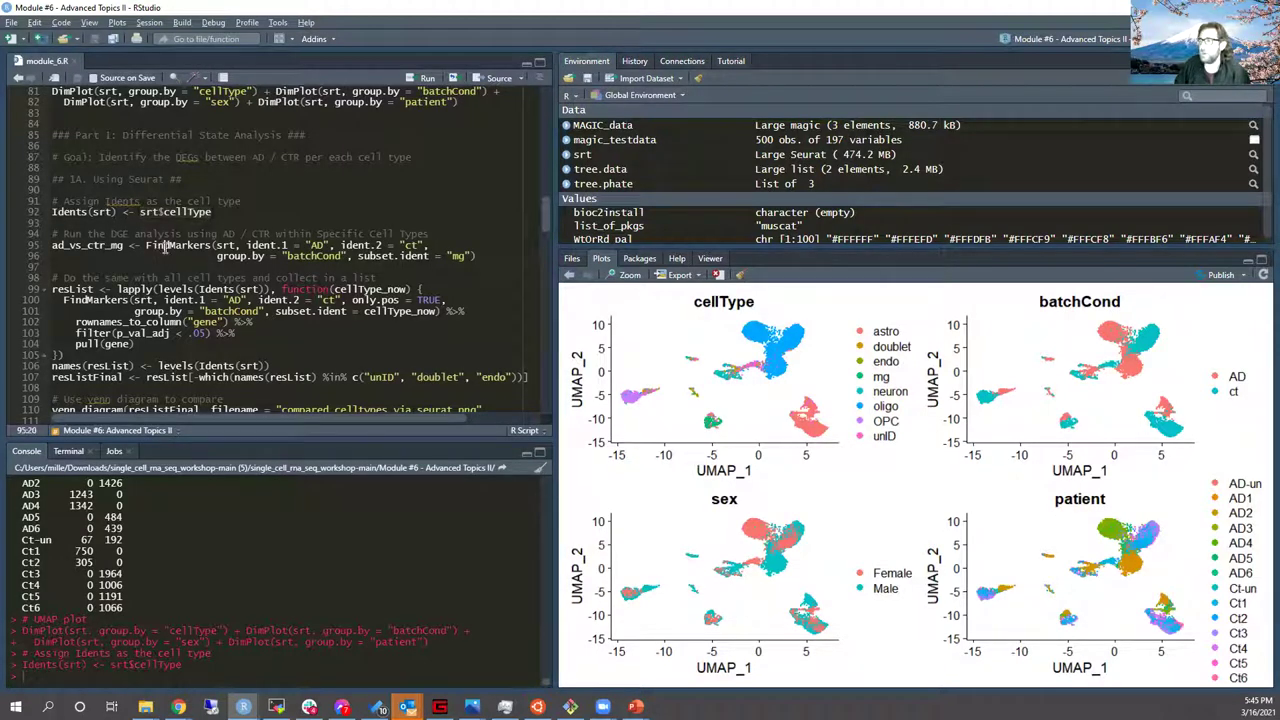
{"action": "left_click_drag", "start_coordinate": [249, 245], "coordinate": [292, 245]}
{"action": "left_click", "coordinate": [325, 245]}
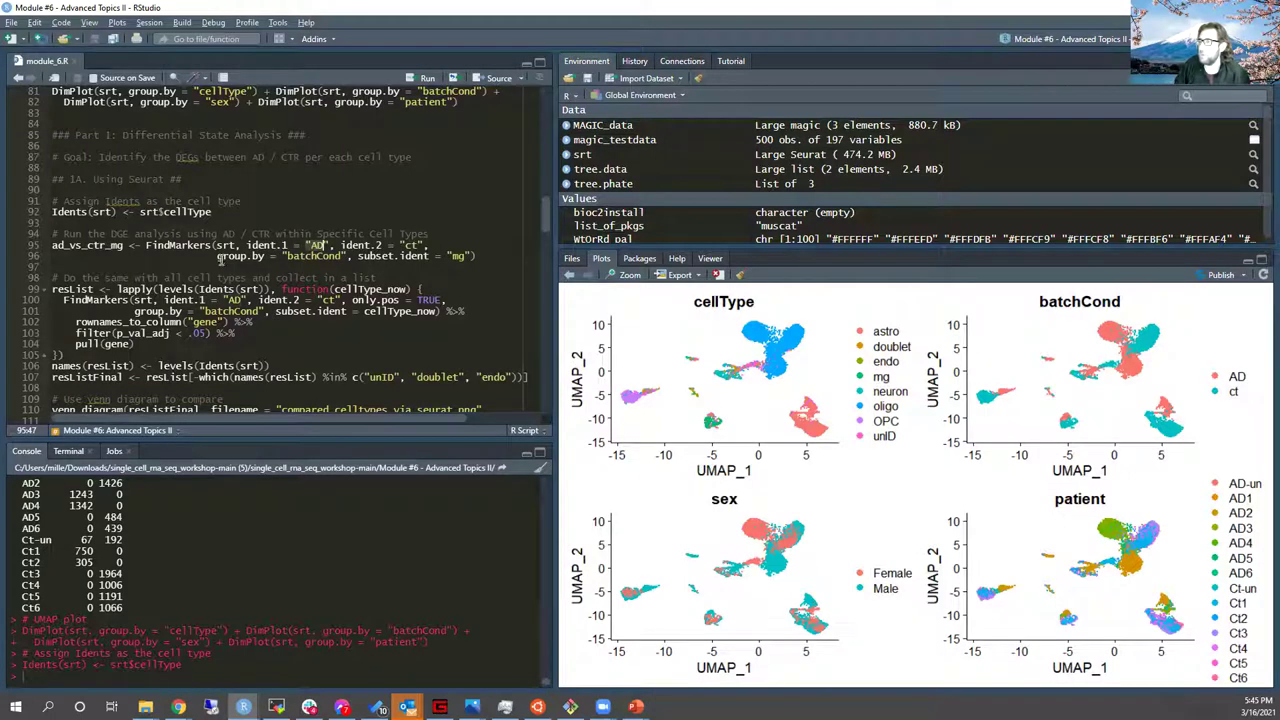
{"action": "left_click", "coordinate": [347, 256]}
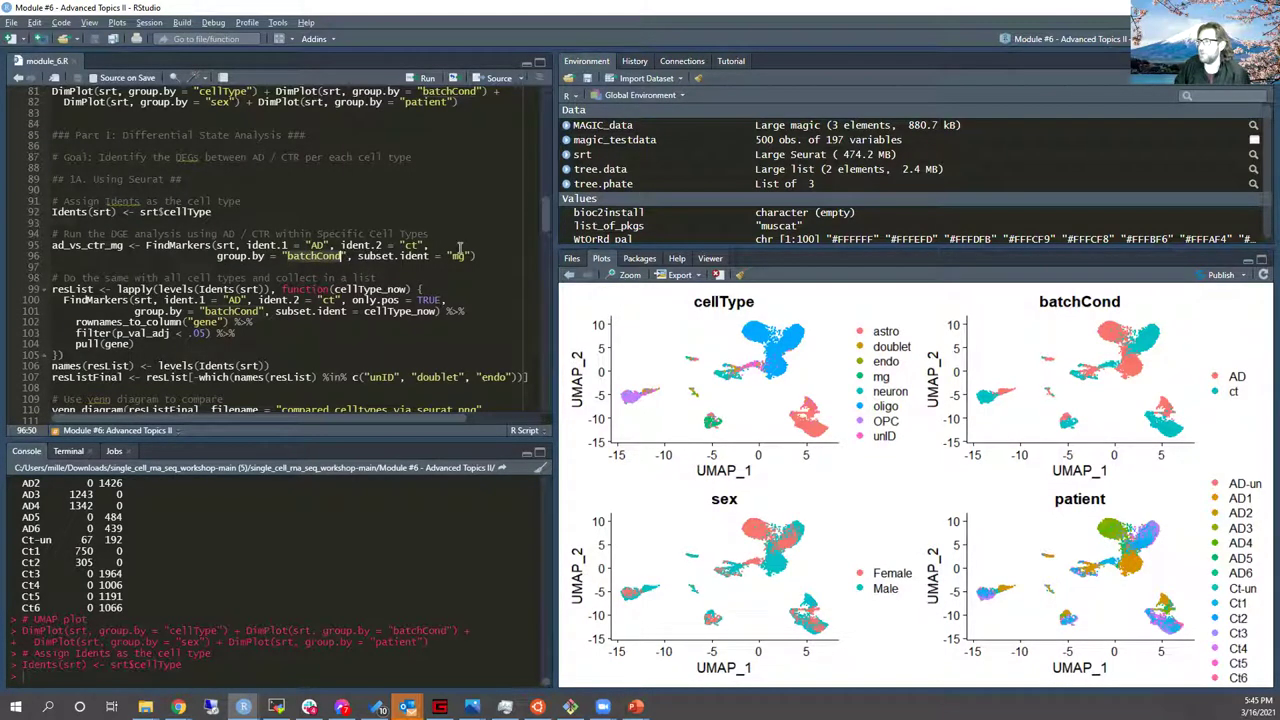
{"action": "left_click", "coordinate": [285, 259]}
{"action": "left_click", "coordinate": [310, 245]}
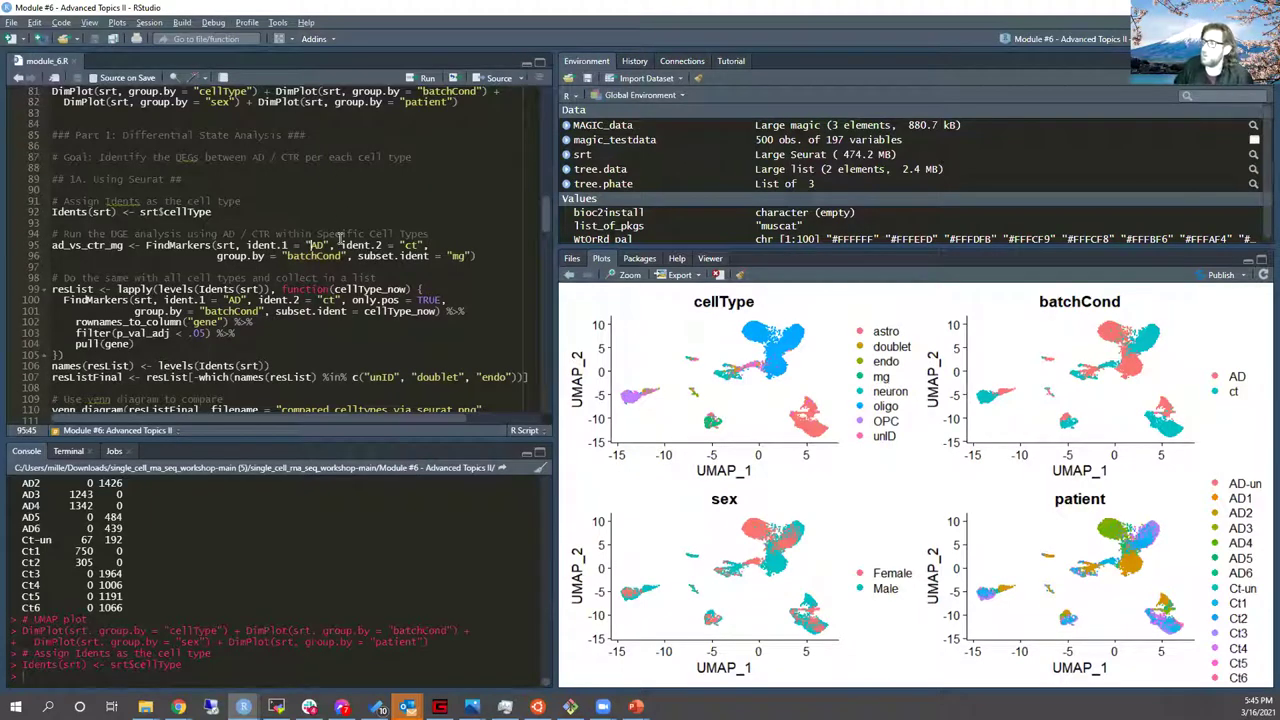
{"action": "left_click_drag", "start_coordinate": [357, 256], "coordinate": [430, 257]}
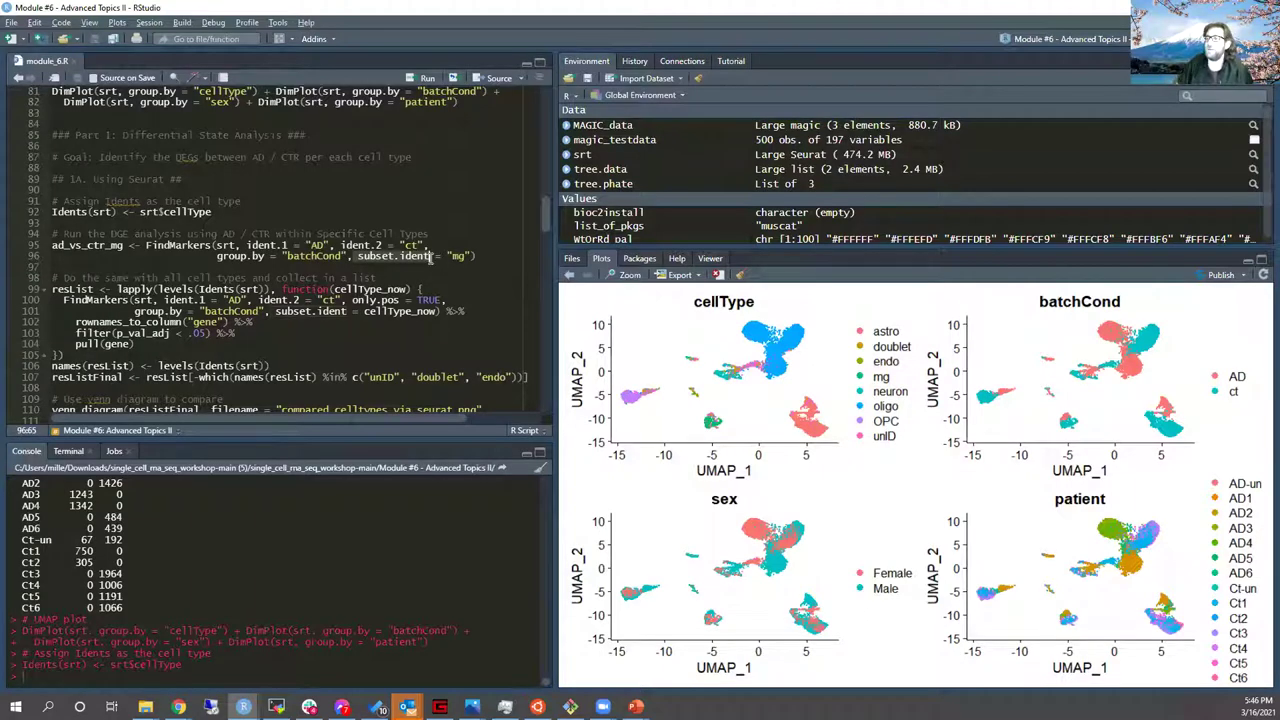
{"action": "left_click", "coordinate": [205, 246]}
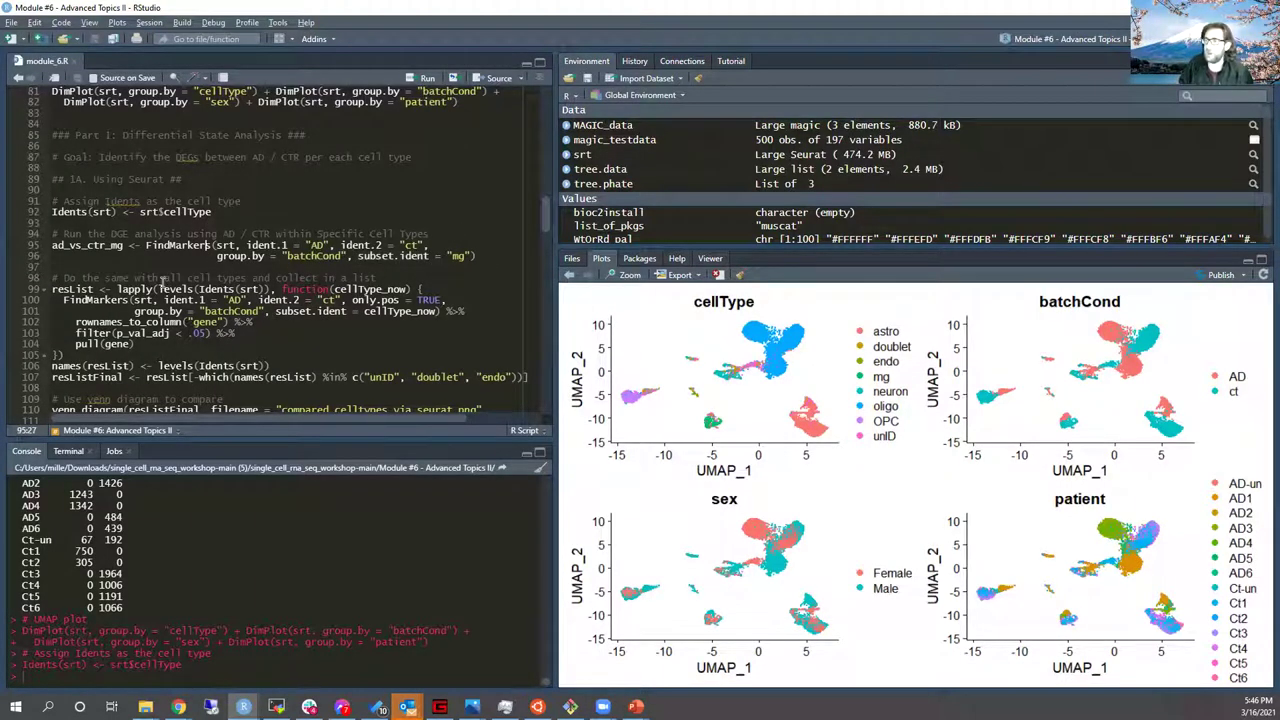
{"action": "key", "text": "ctrl+Return"}
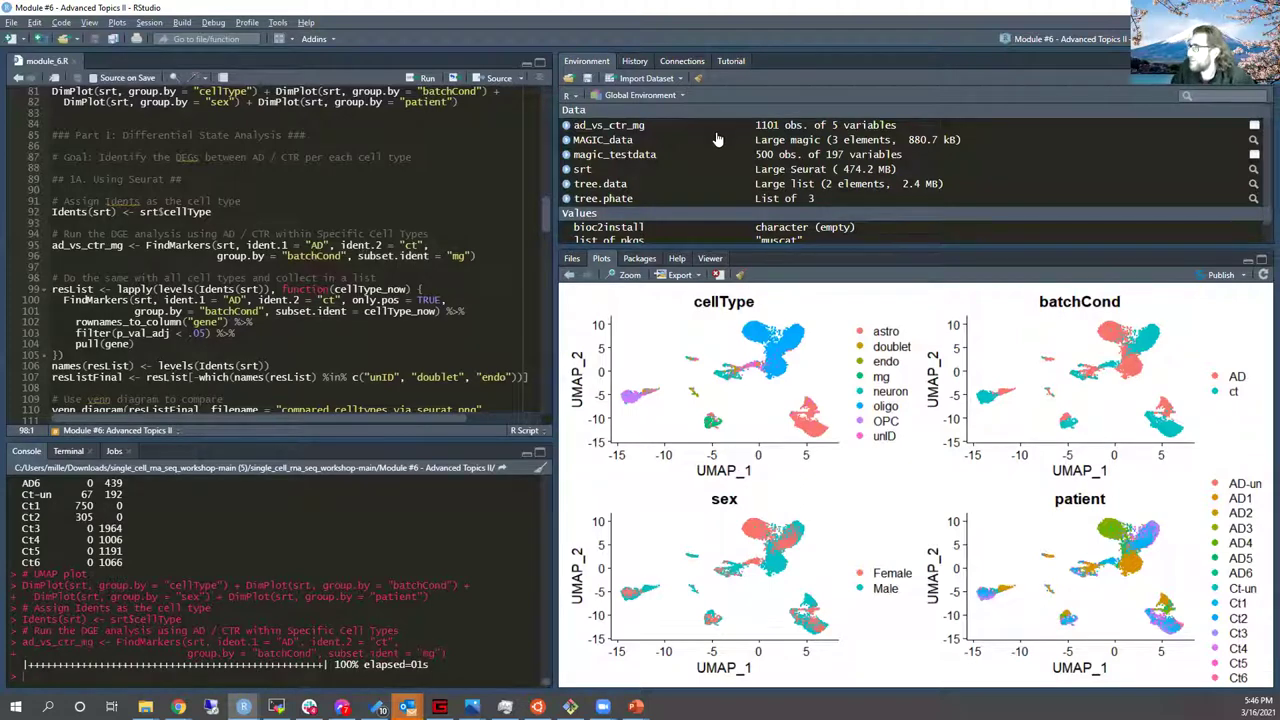
Step: View the ad_vs_ctr_mg table, compare it with the atlas website's AD vs Control (based on Patient) microglia results in Chrome, and close it in RStudio
{"action": "left_click", "coordinate": [605, 125]}
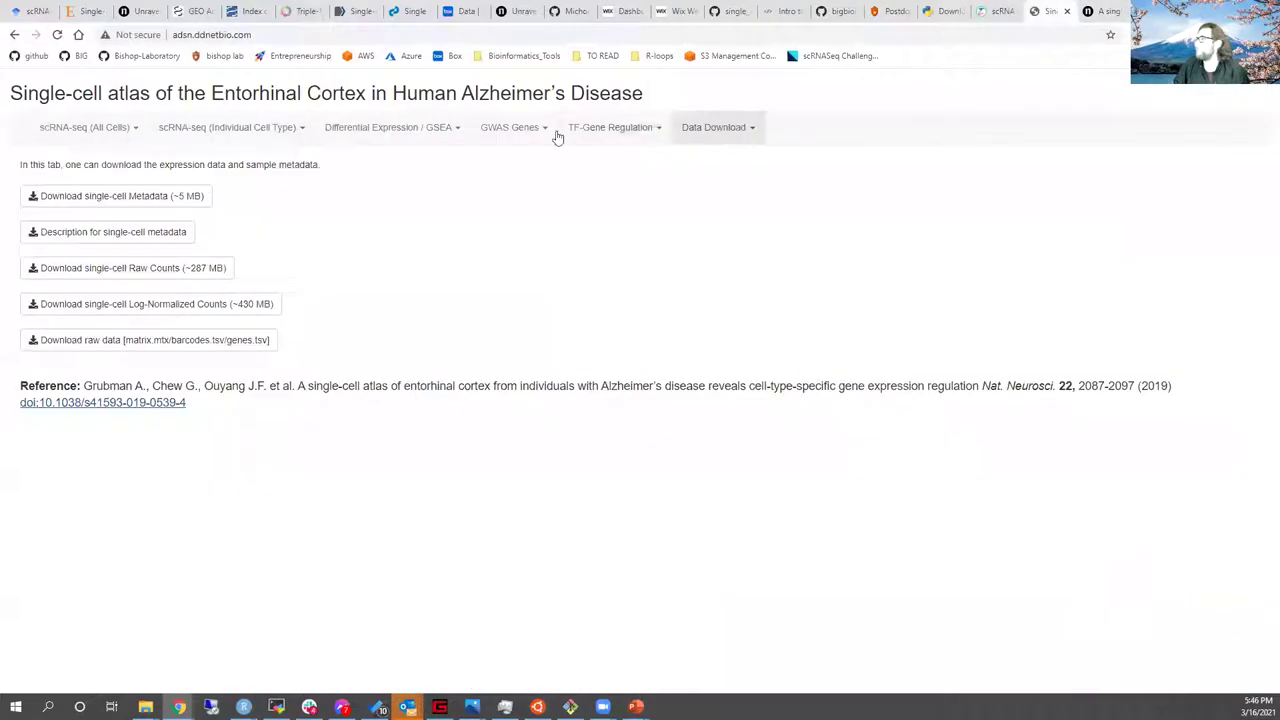
{"action": "left_click", "coordinate": [243, 131]}
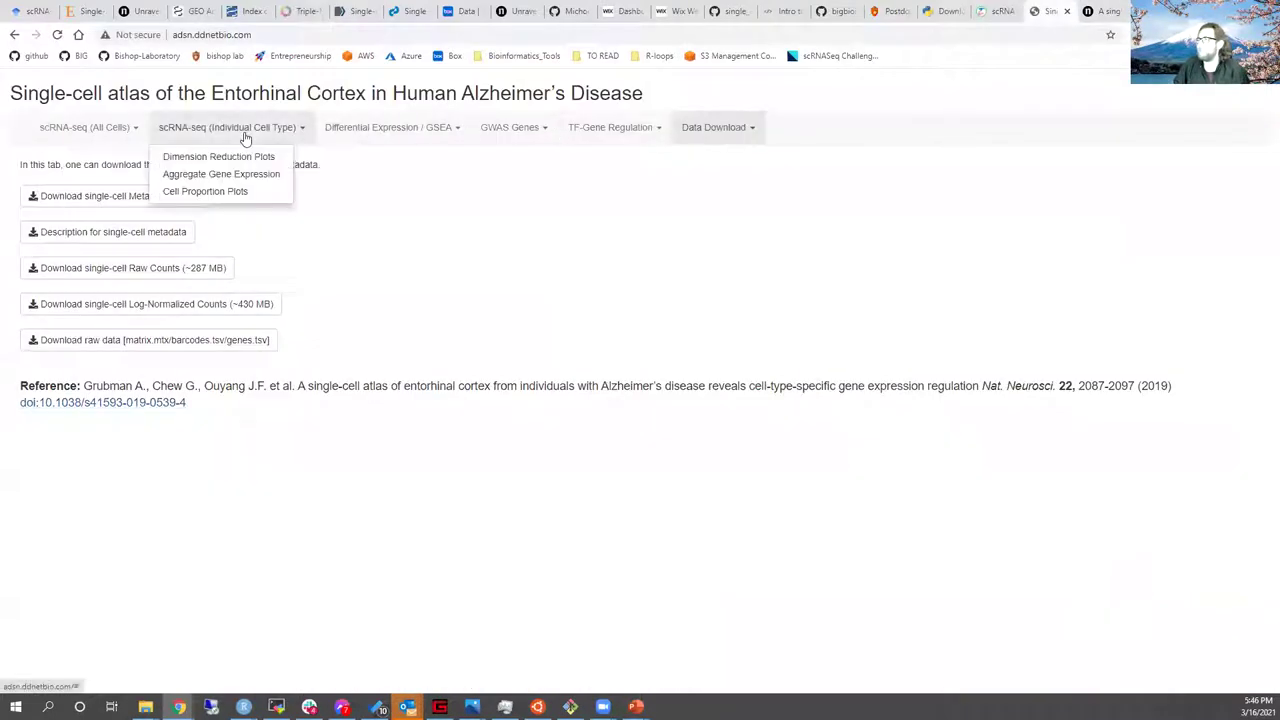
{"action": "left_click", "coordinate": [366, 128]}
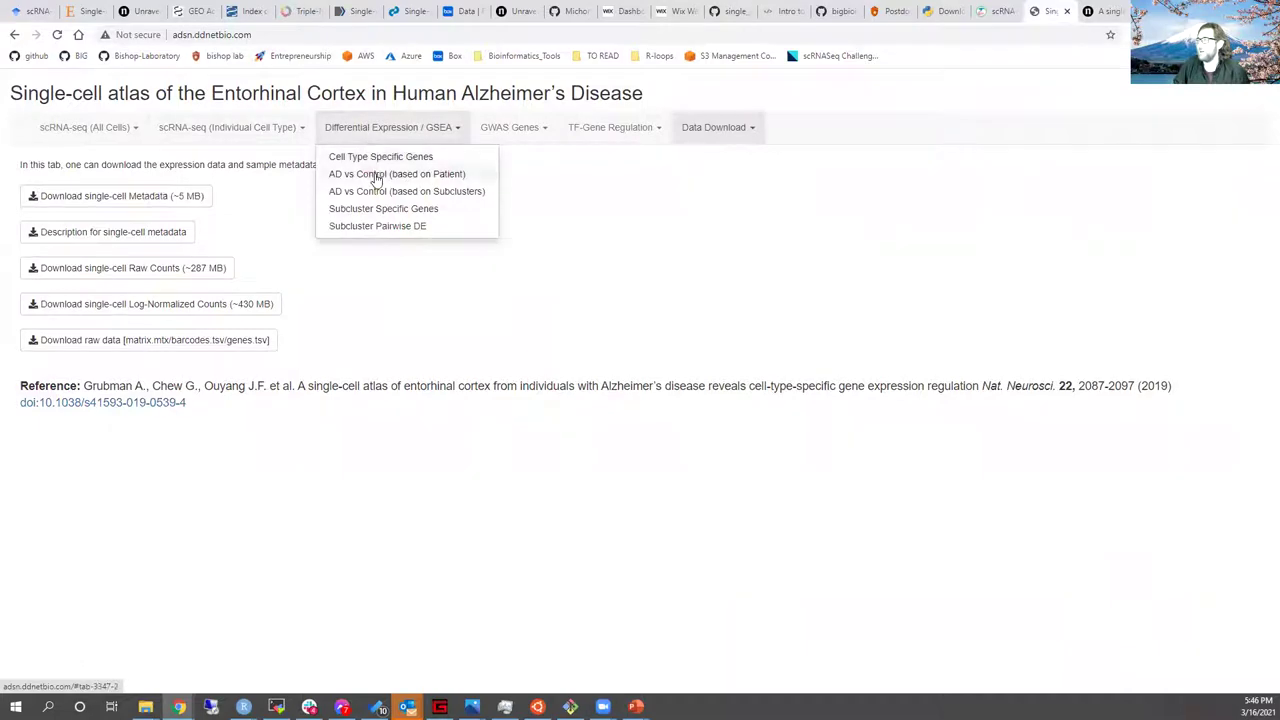
{"action": "left_click", "coordinate": [375, 175]}
{"action": "scroll", "coordinate": [290, 263], "scroll_direction": "down", "scroll_amount": 2}
{"action": "scroll", "coordinate": [290, 263], "scroll_direction": "up", "scroll_amount": 2}
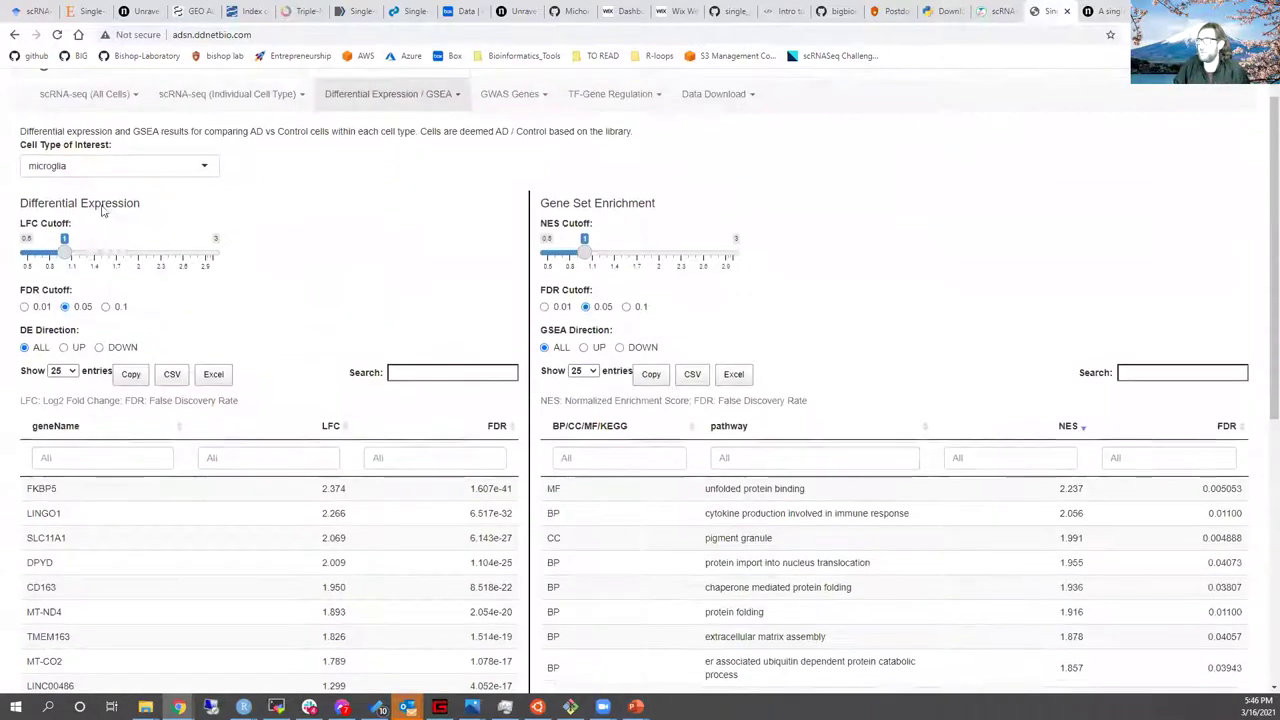
{"action": "scroll", "coordinate": [135, 282], "scroll_direction": "down", "scroll_amount": 2}
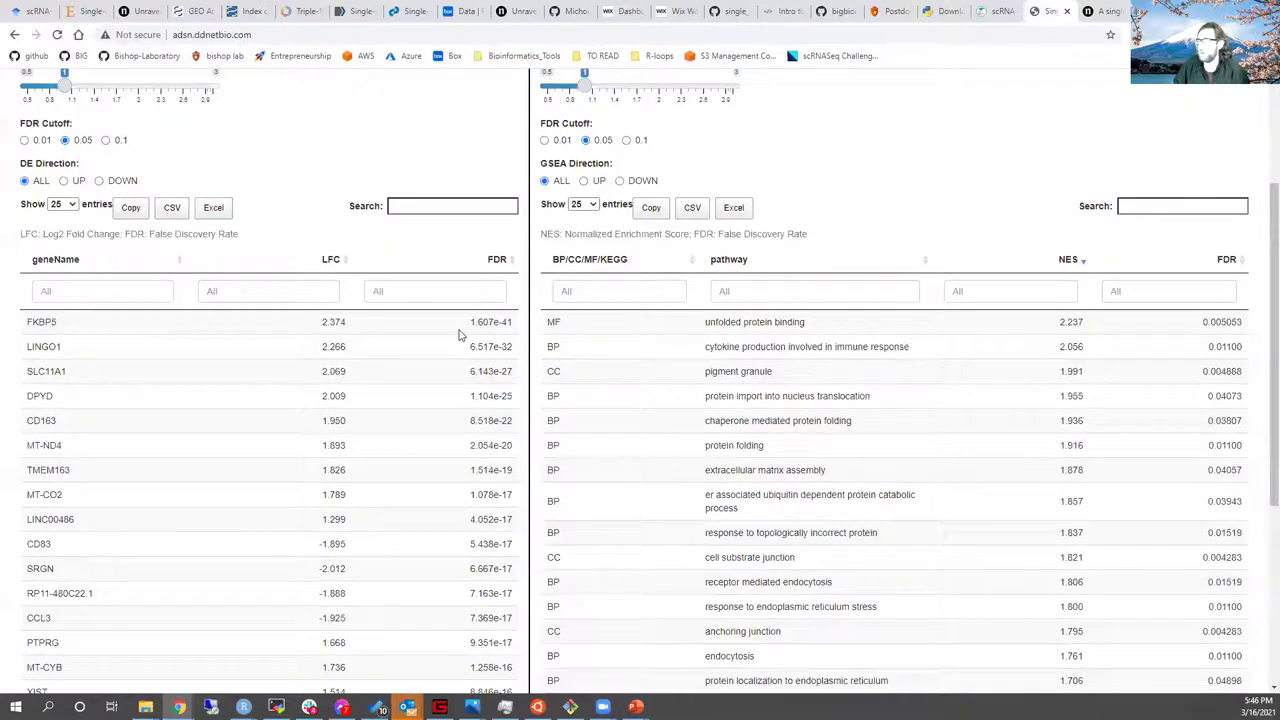
{"action": "key", "text": "alt+Tab"}
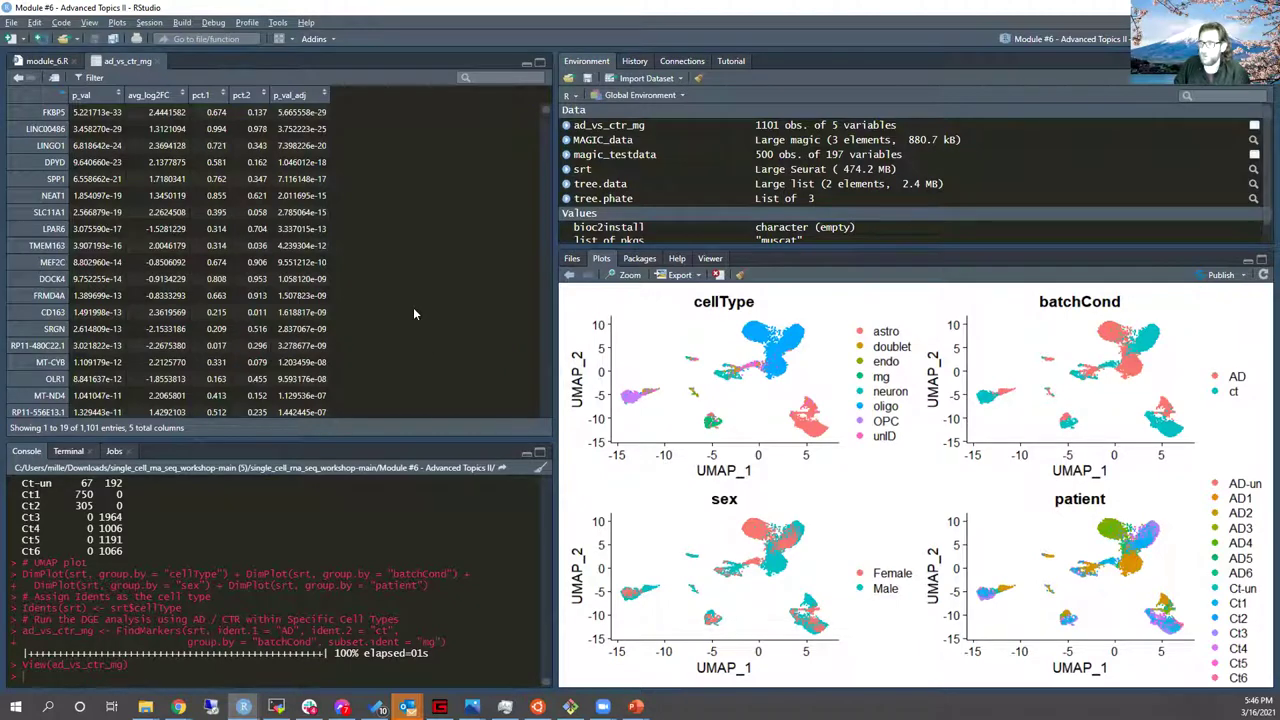
{"action": "left_click", "coordinate": [155, 62]}
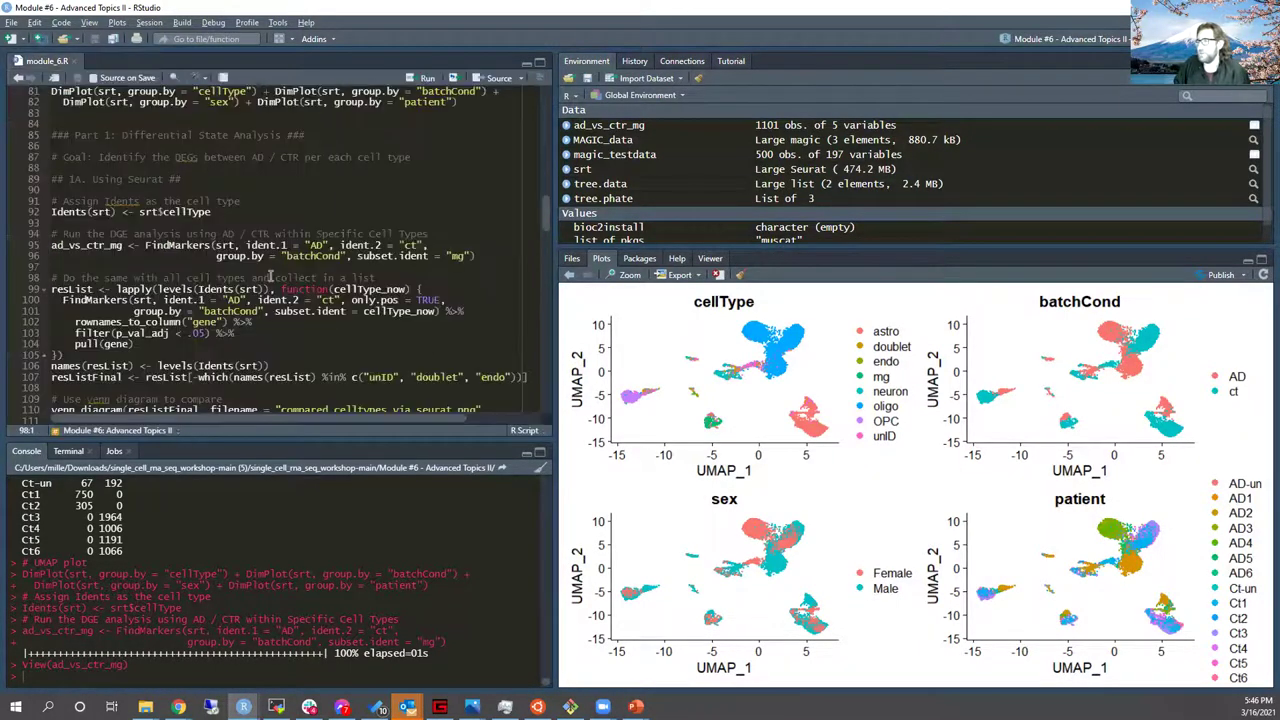
Step: Run only levels(Idents(srt)) from the lapply call and highlight the printed cell type names in the console
{"action": "left_click", "coordinate": [172, 289]}
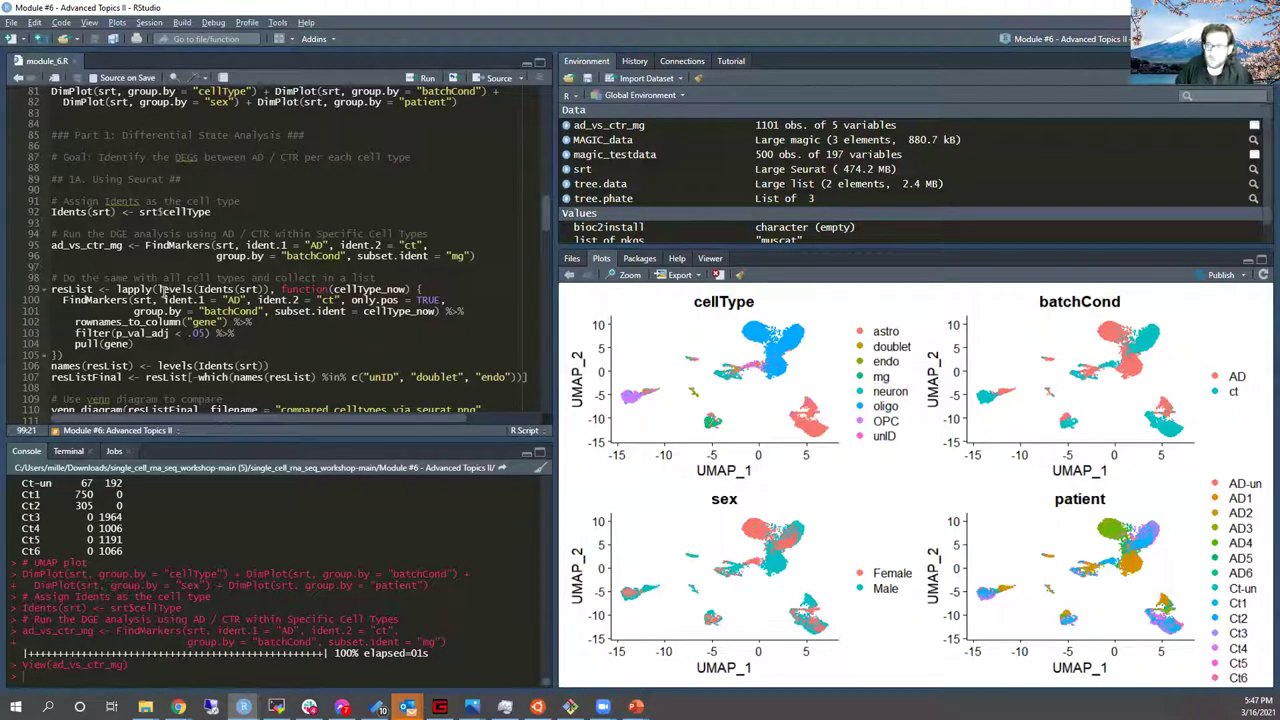
{"action": "left_click_drag", "start_coordinate": [157, 289], "coordinate": [270, 289]}
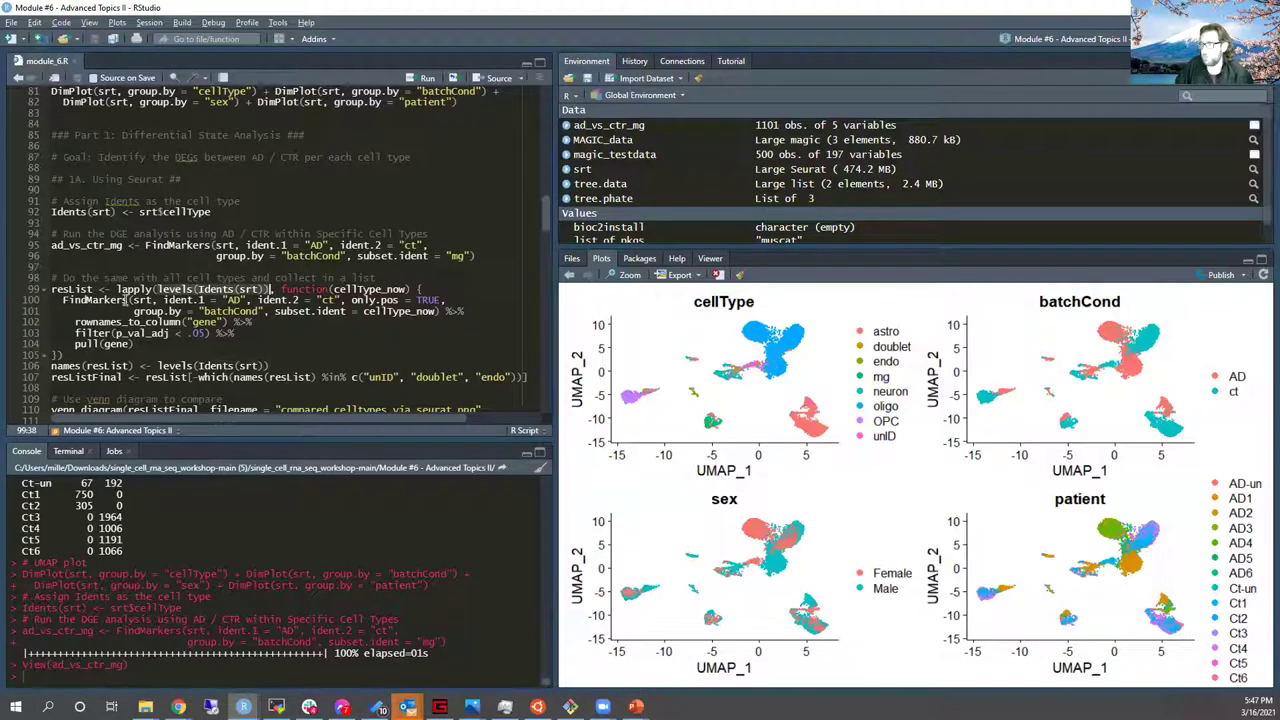
{"action": "key", "text": "ctrl+Return"}
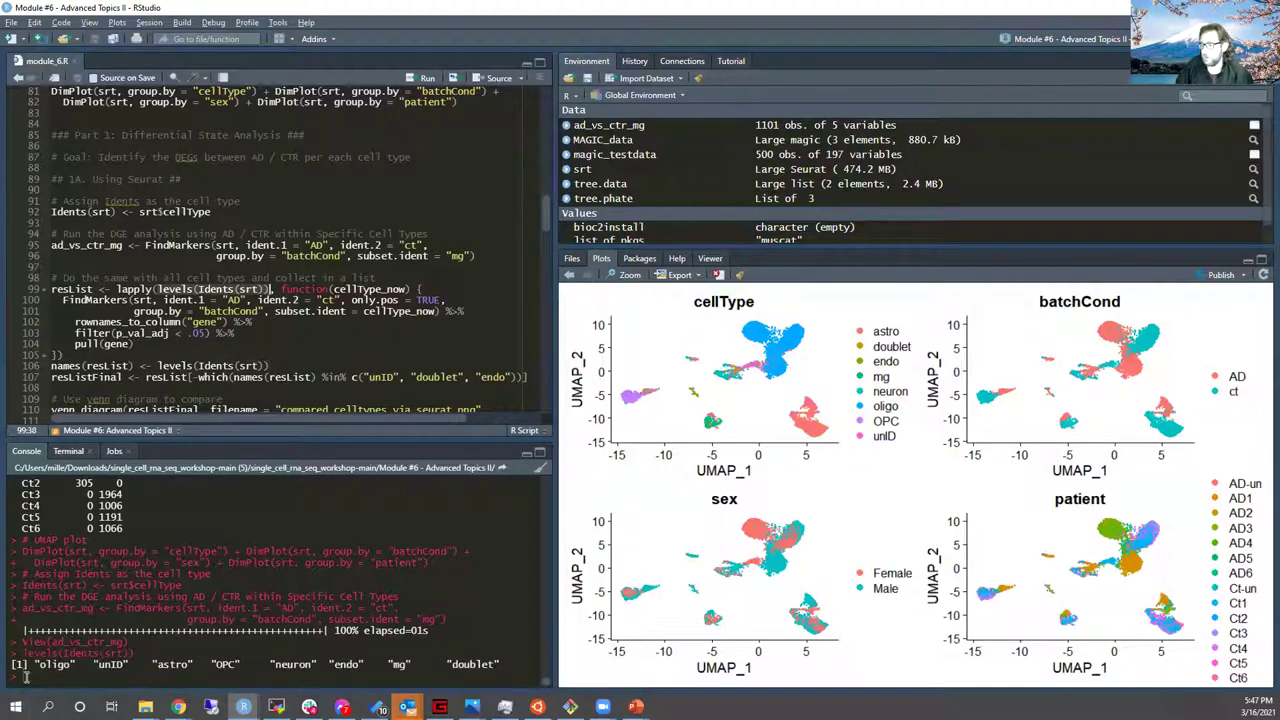
{"action": "left_click_drag", "start_coordinate": [14, 664], "coordinate": [498, 668]}
{"action": "left_click", "coordinate": [481, 610]}
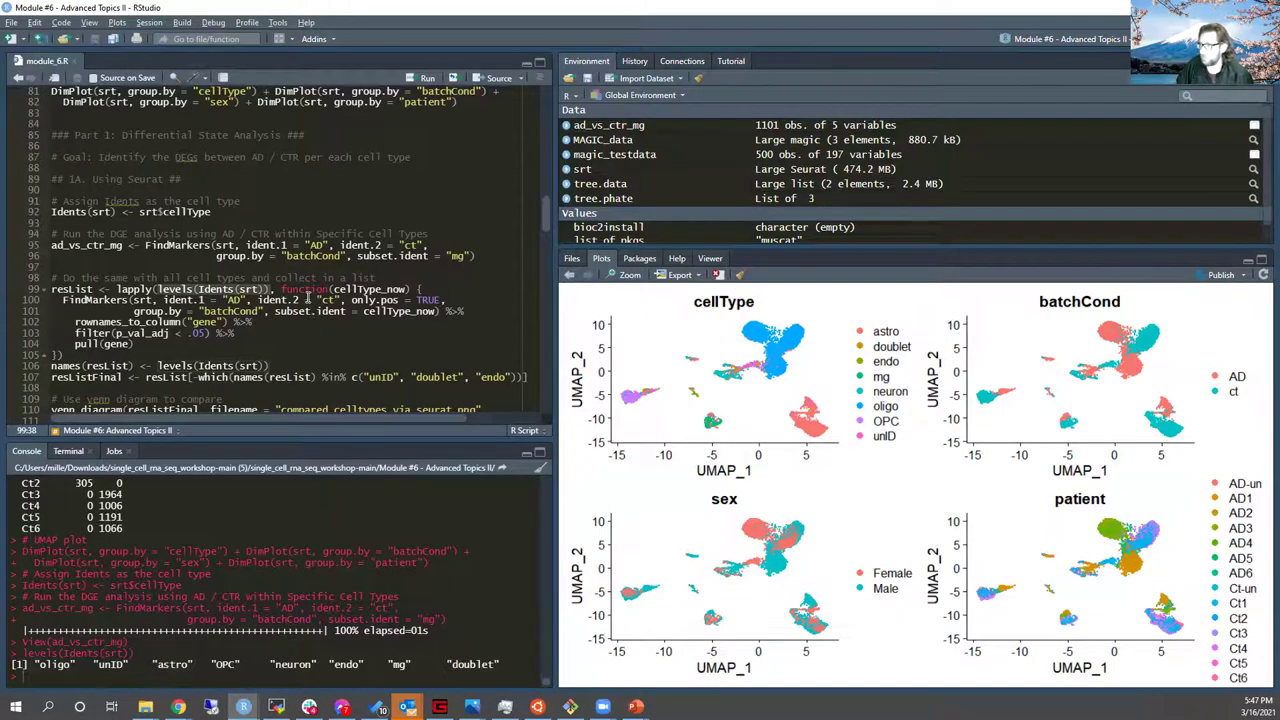
Step: Review the lapply function's FindMarkers, only.pos, filter and pull parts, then run the whole resList block for all cell types
{"action": "left_click", "coordinate": [283, 290]}
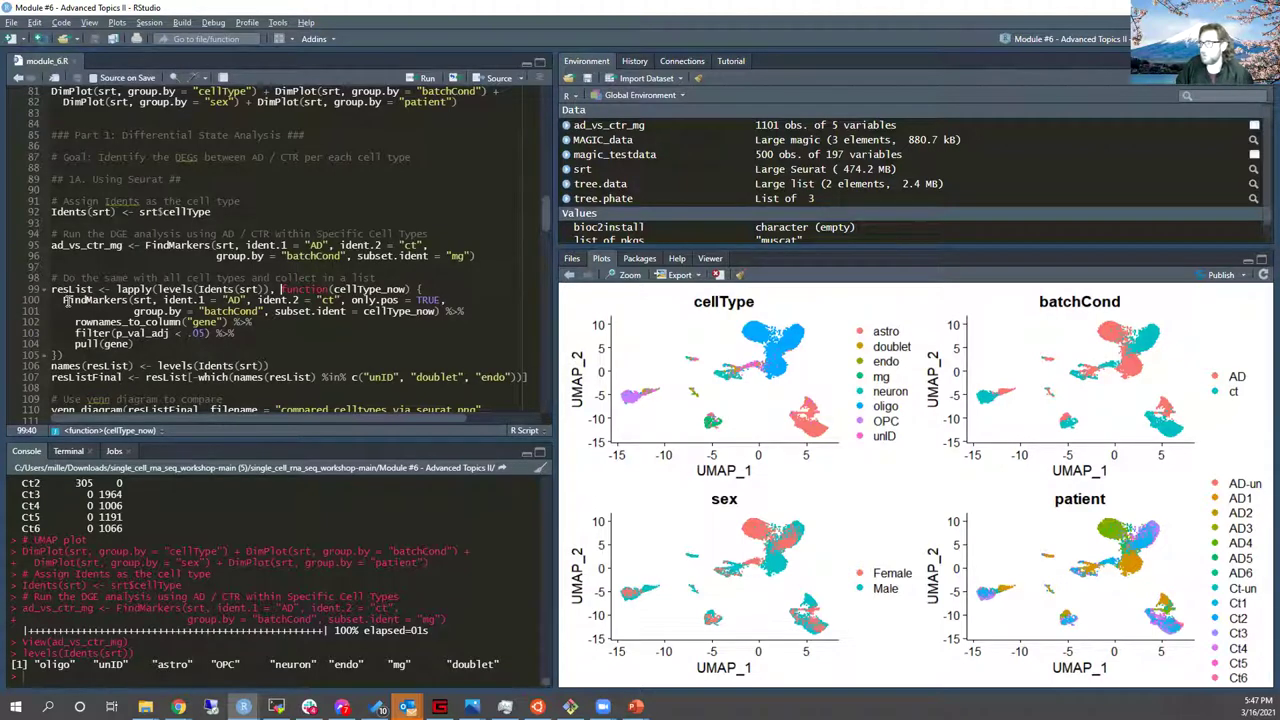
{"action": "left_click_drag", "start_coordinate": [66, 299], "coordinate": [441, 309]}
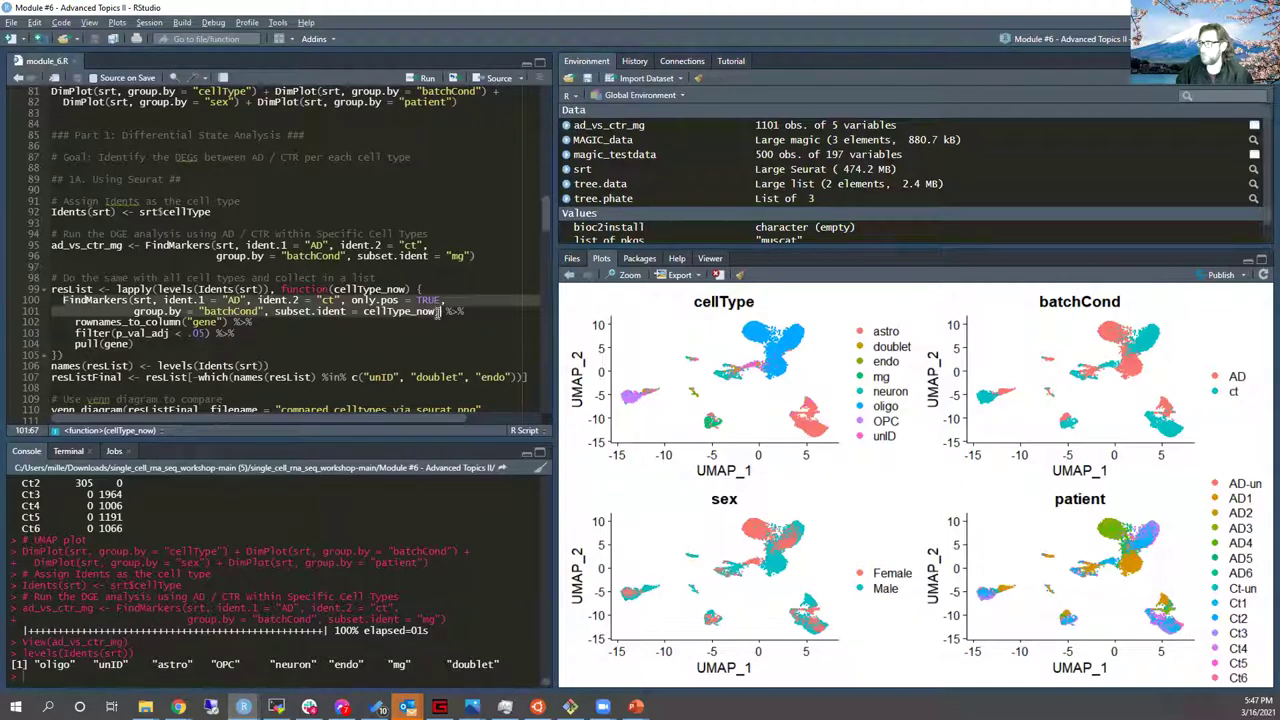
{"action": "left_click", "coordinate": [88, 322]}
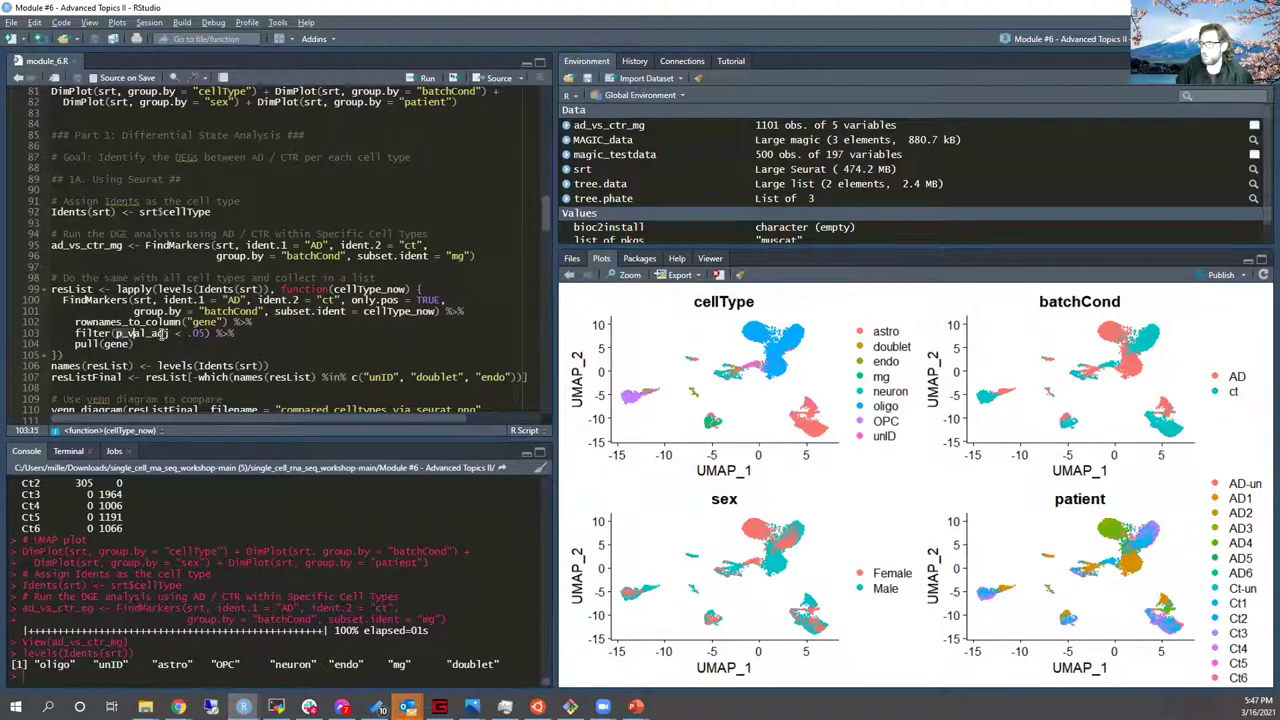
{"action": "left_click", "coordinate": [132, 345]}
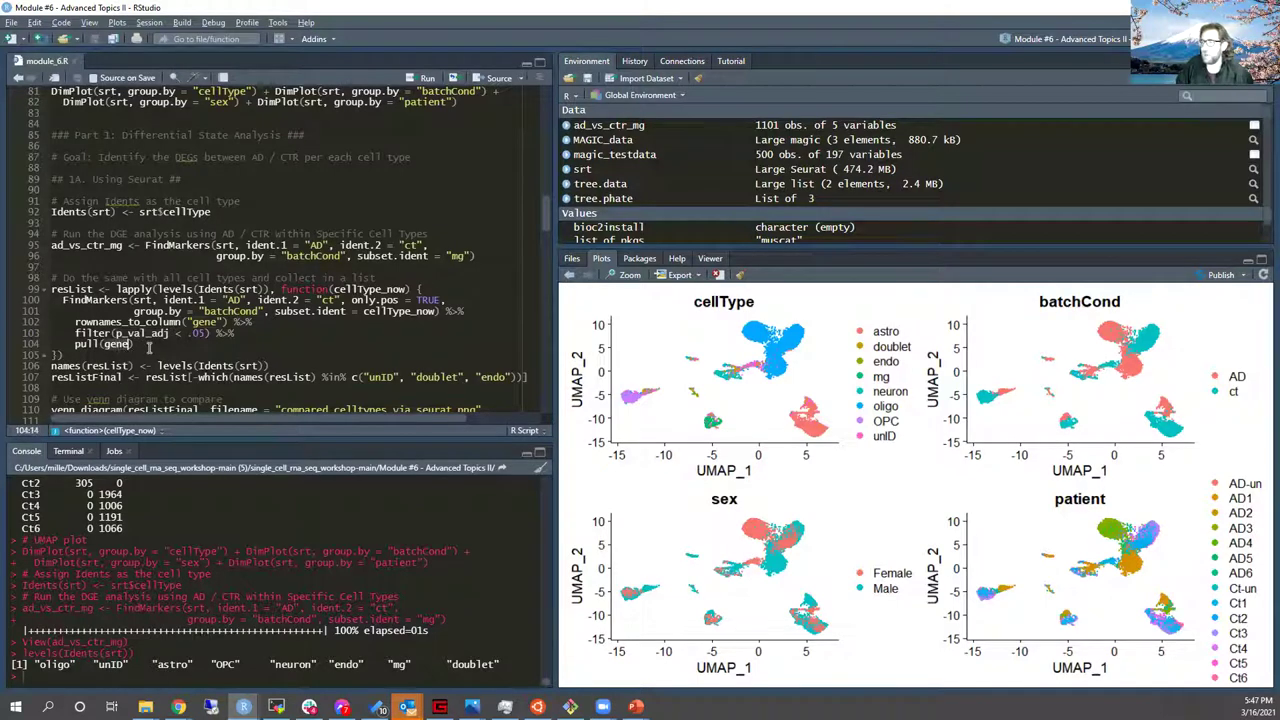
{"action": "left_click", "coordinate": [152, 349]}
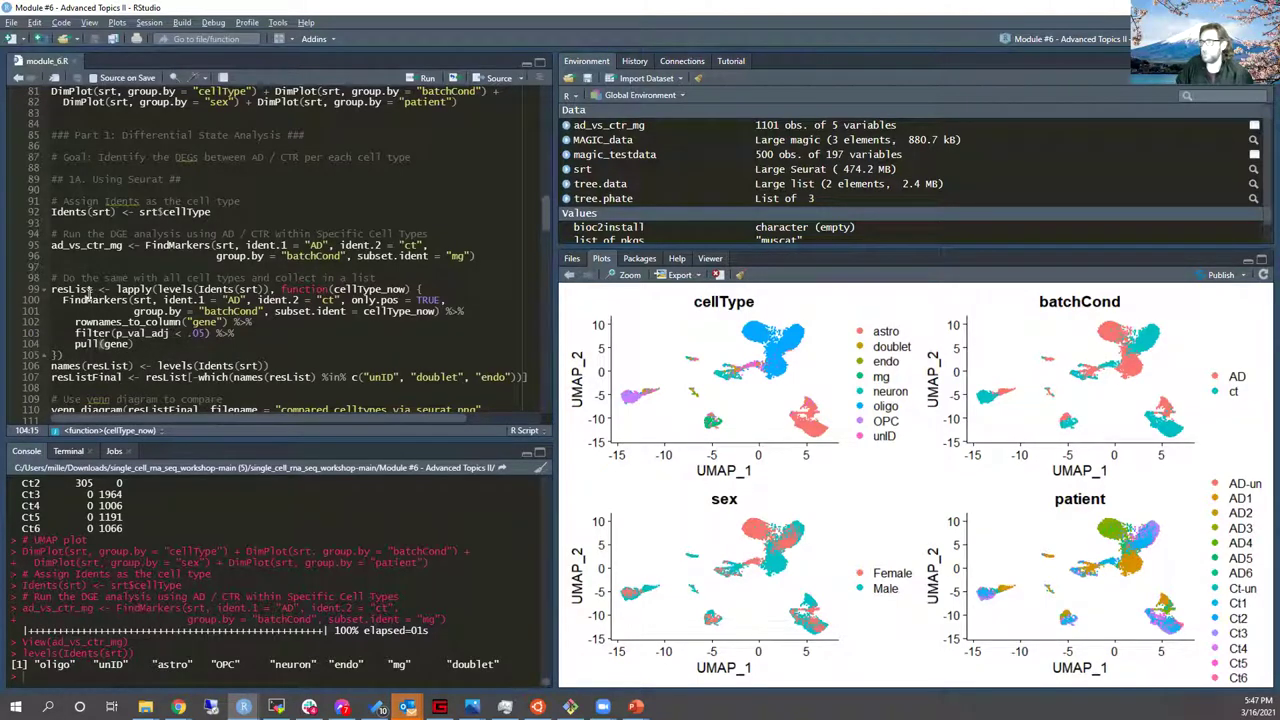
{"action": "left_click_drag", "start_coordinate": [349, 300], "coordinate": [449, 299]}
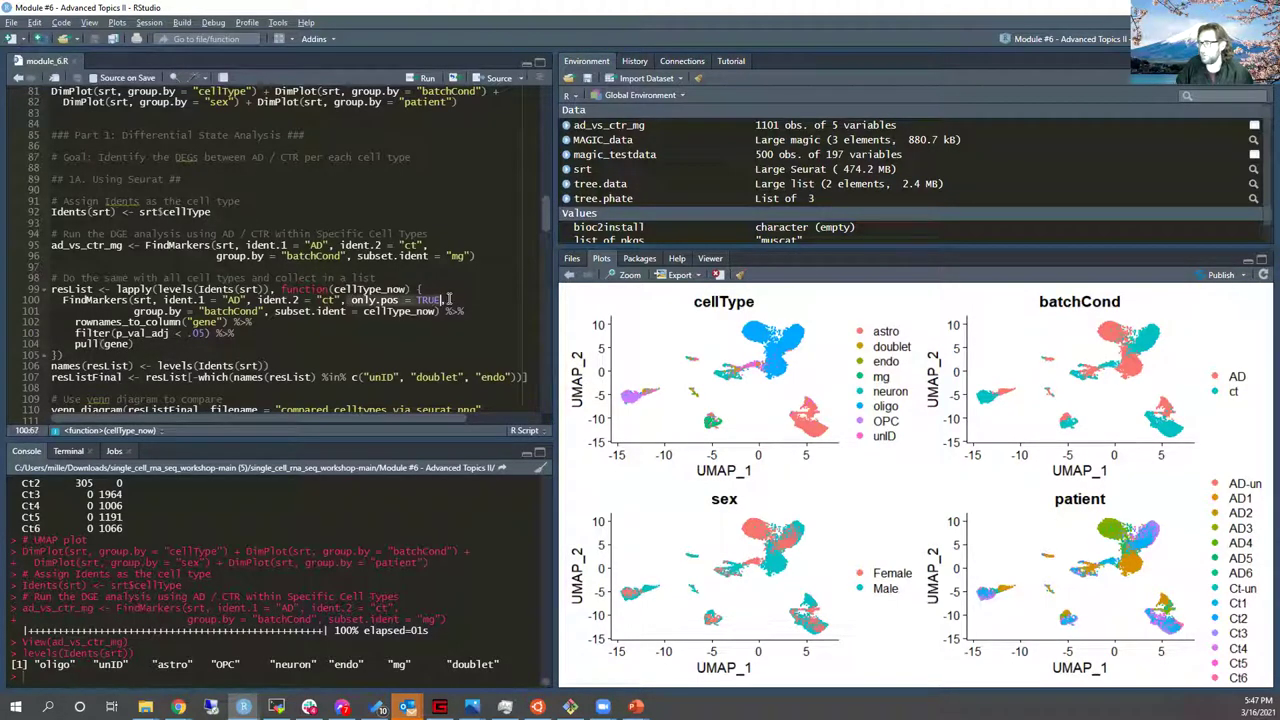
{"action": "left_click", "coordinate": [241, 290]}
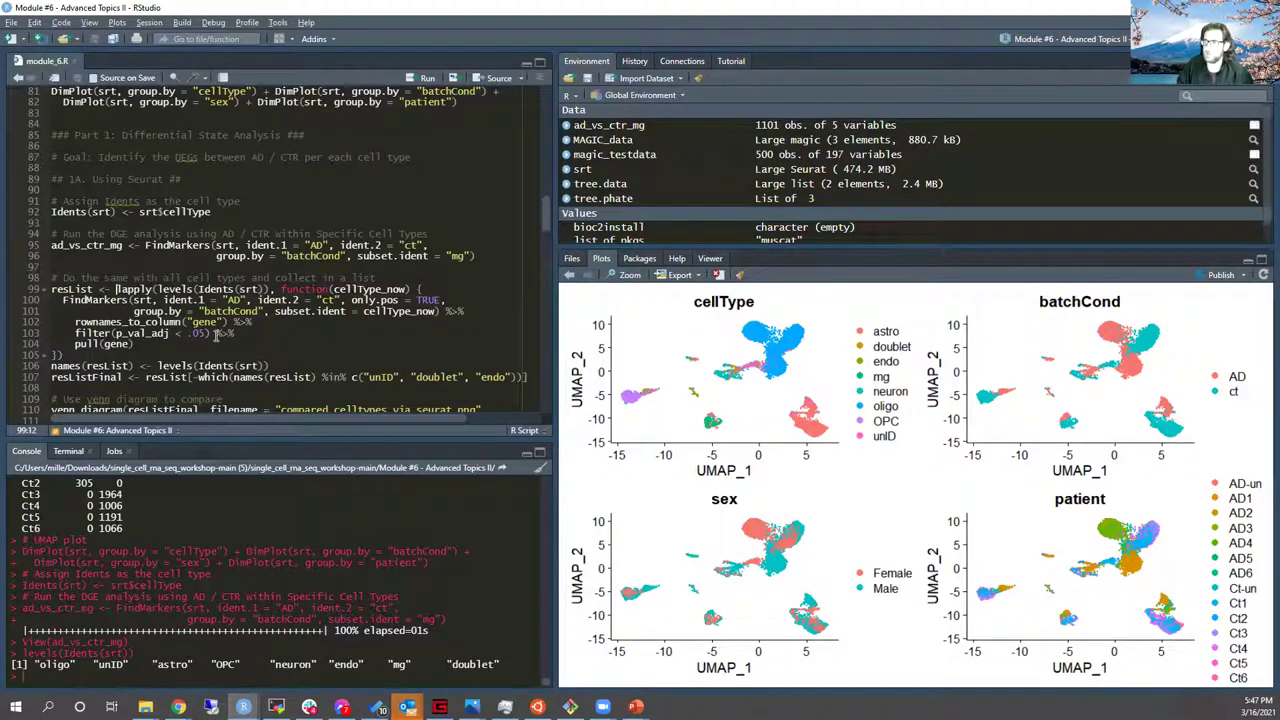
{"action": "key", "text": "ctrl+Return"}
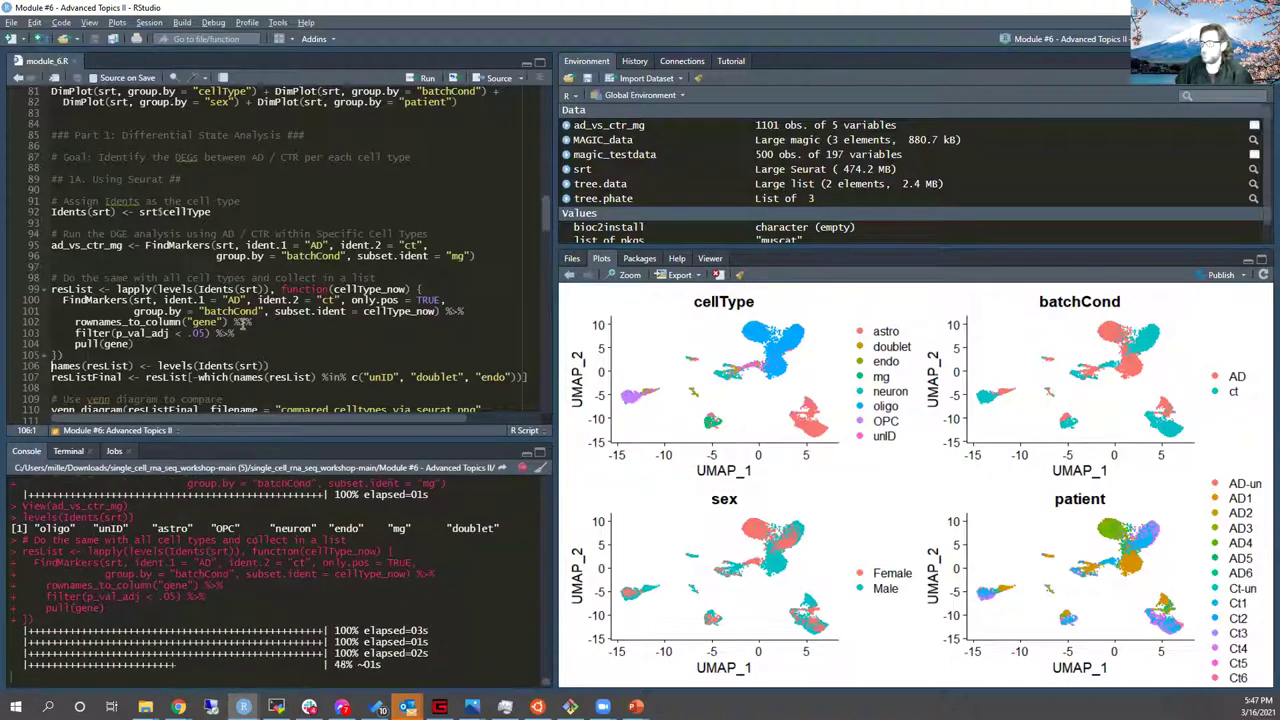
Step: Name the resList elements with levels(Idents(srt)), view resList, and return to the module_6.R script
{"action": "scroll", "coordinate": [261, 231], "scroll_direction": "down", "scroll_amount": 3}
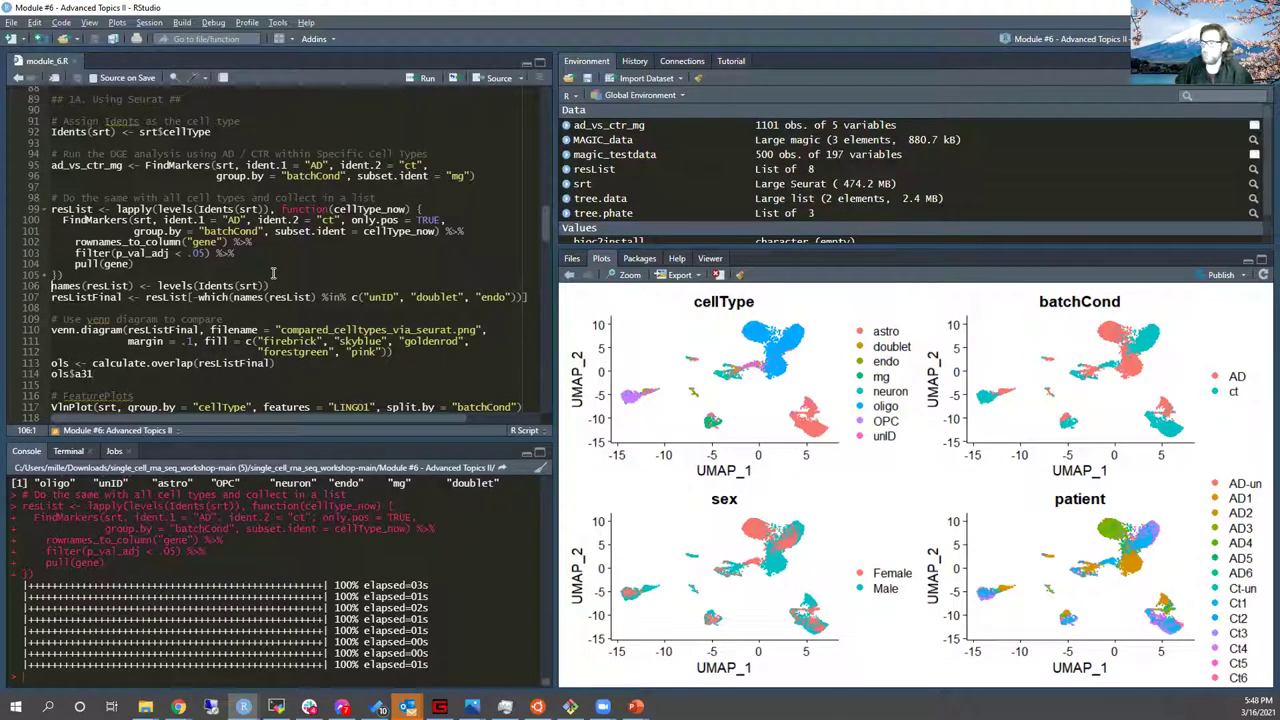
{"action": "key", "text": "ctrl+Return"}
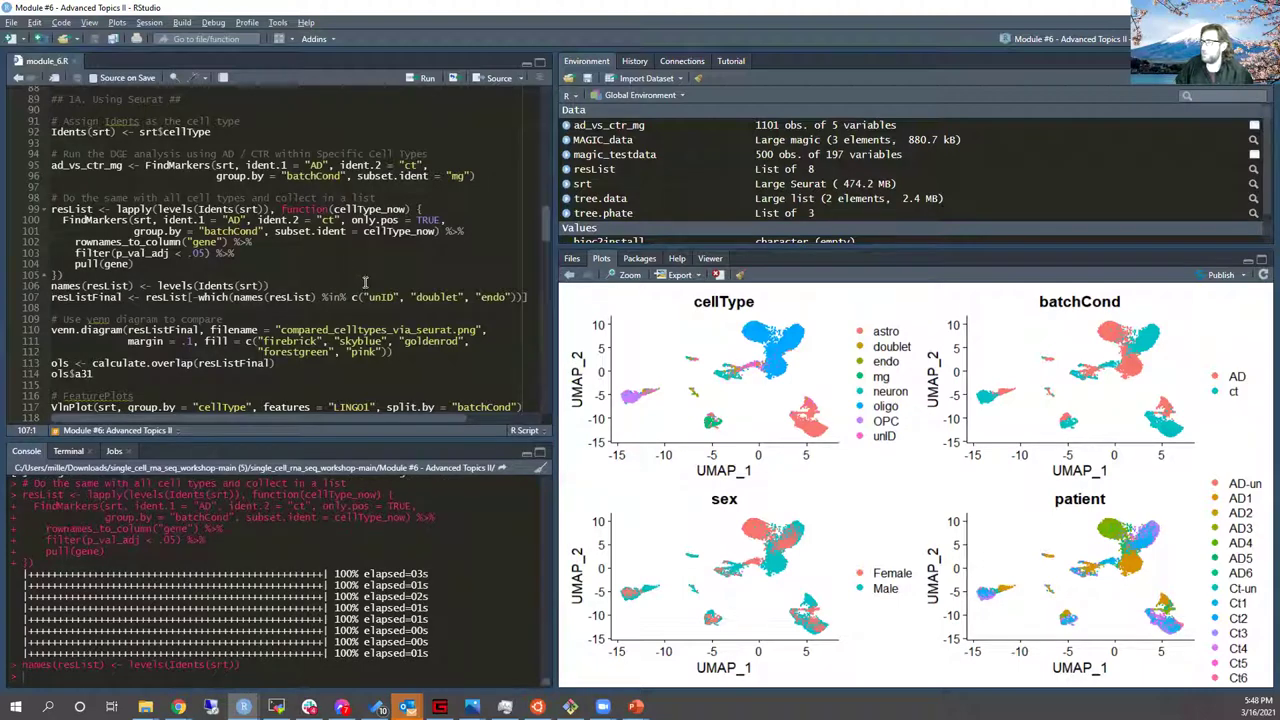
{"action": "left_click", "coordinate": [678, 172]}
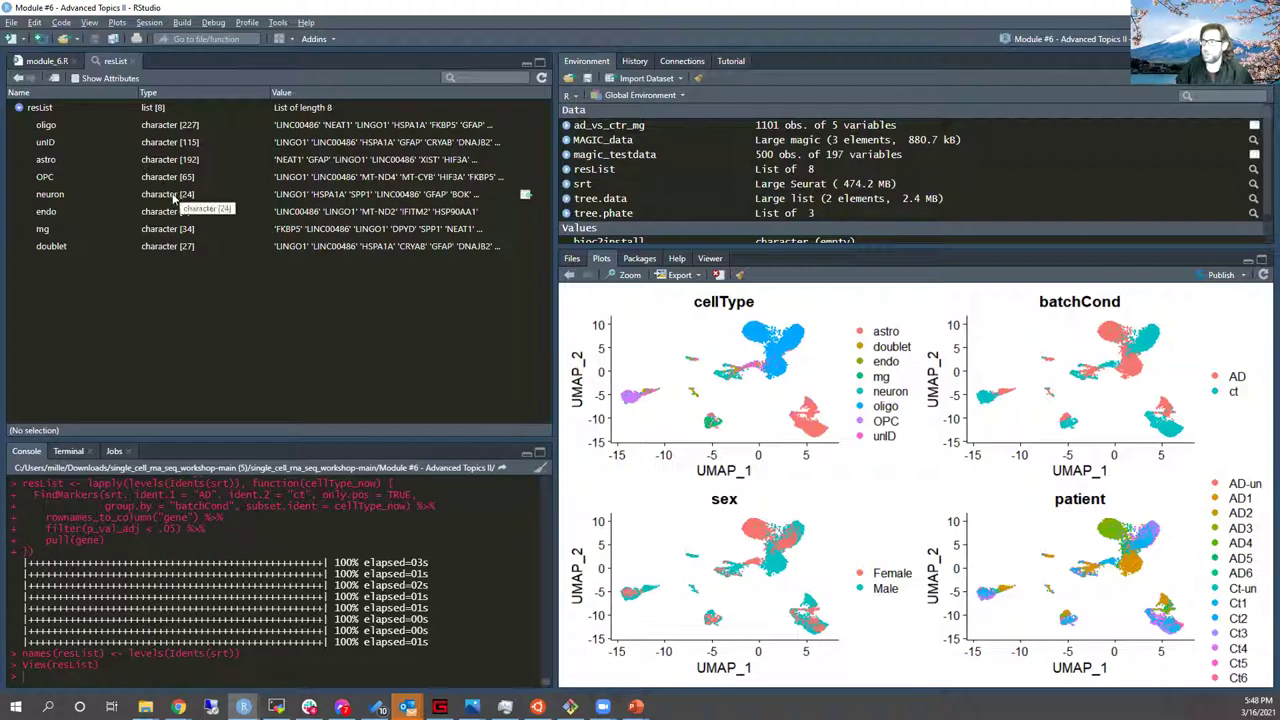
{"action": "left_click", "coordinate": [55, 61]}
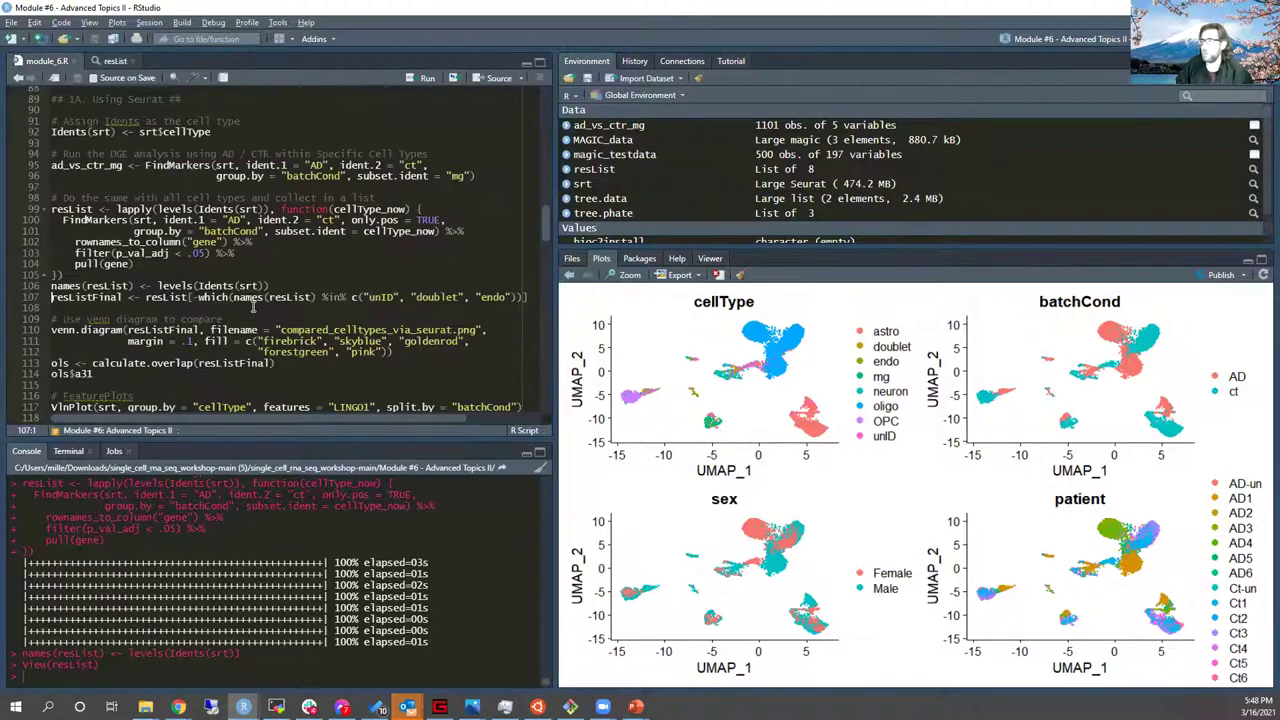
Step: Create resListFinal by excluding "unID", "doublet" and "endo" from resList, and view the resulting list
{"action": "left_click", "coordinate": [340, 297]}
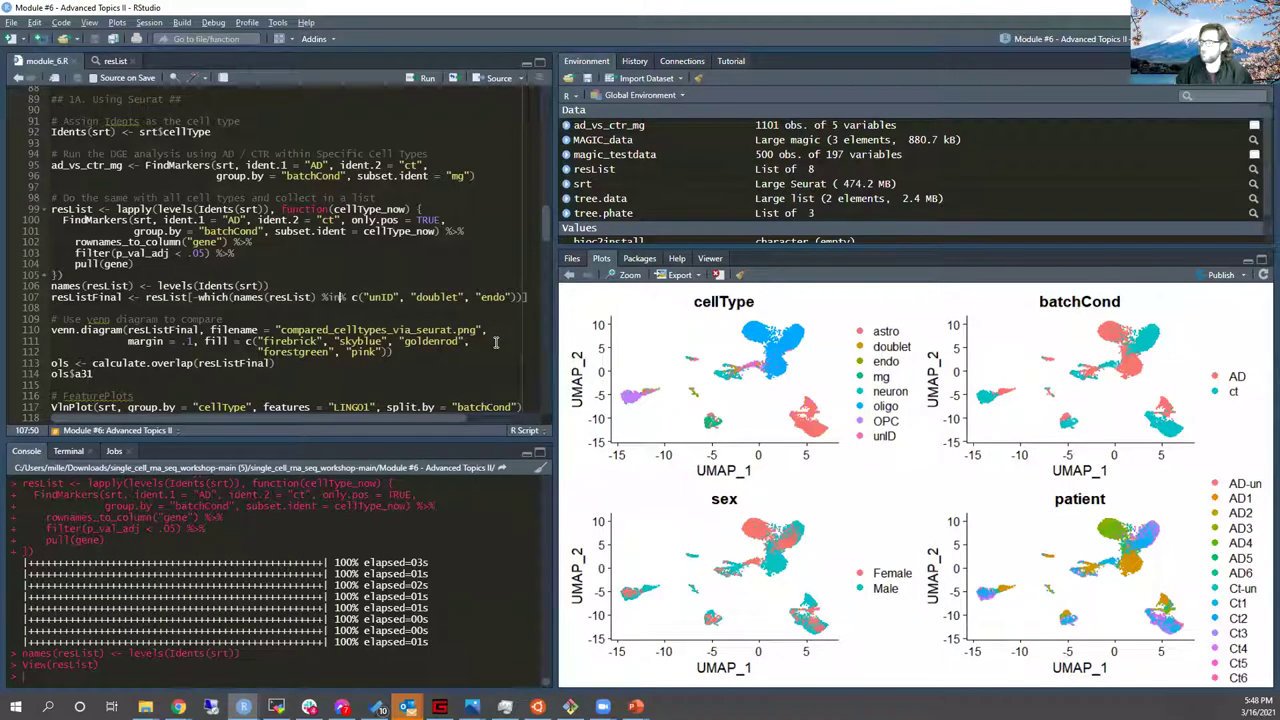
{"action": "key", "text": "ctrl+Return"}
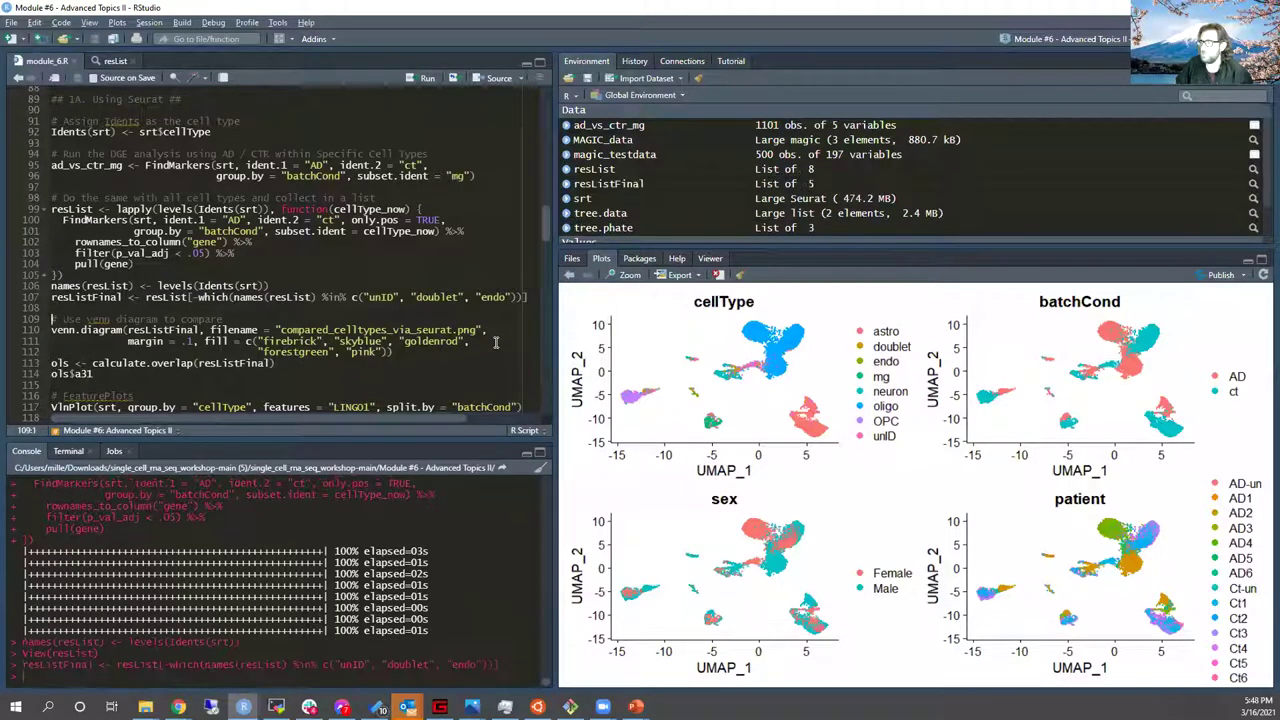
{"action": "left_click", "coordinate": [644, 187]}
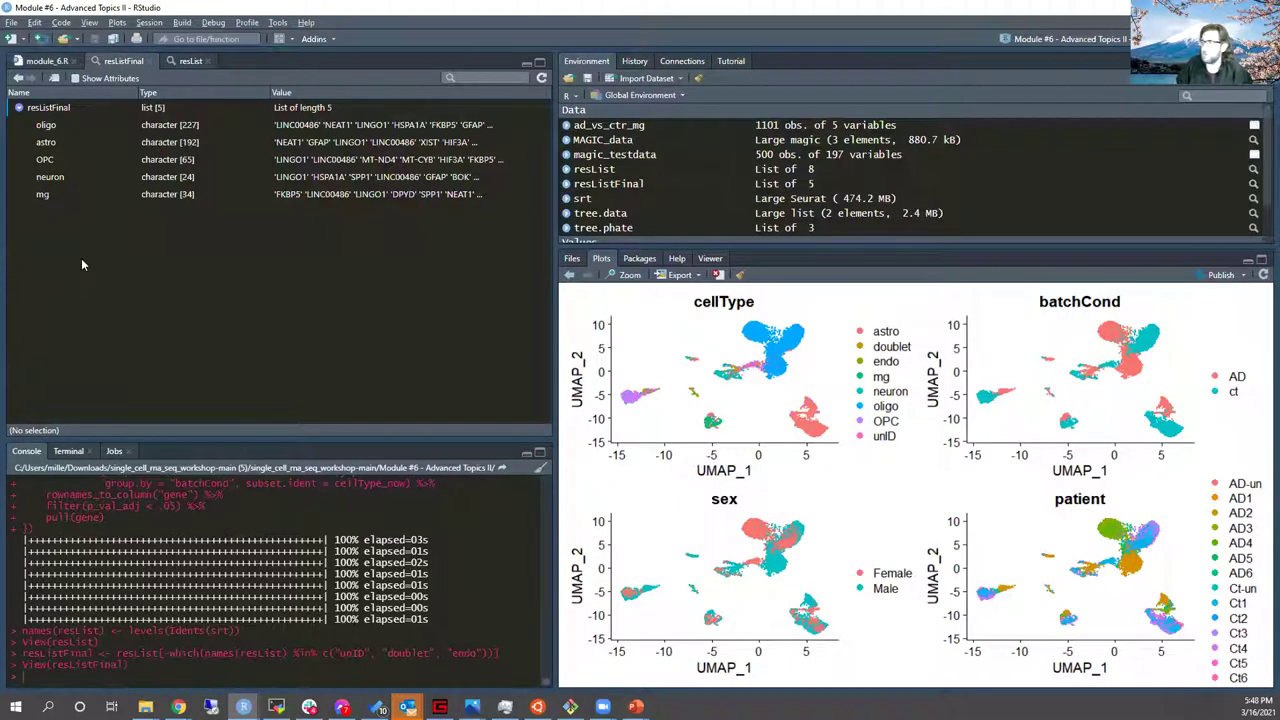
Step: Return to module_6.R and run the venn.diagram call on resListFinal, saving it as compared_celltypes_via_seurat.png
{"action": "left_click", "coordinate": [55, 62]}
{"action": "scroll", "coordinate": [283, 232], "scroll_direction": "down", "scroll_amount": 3}
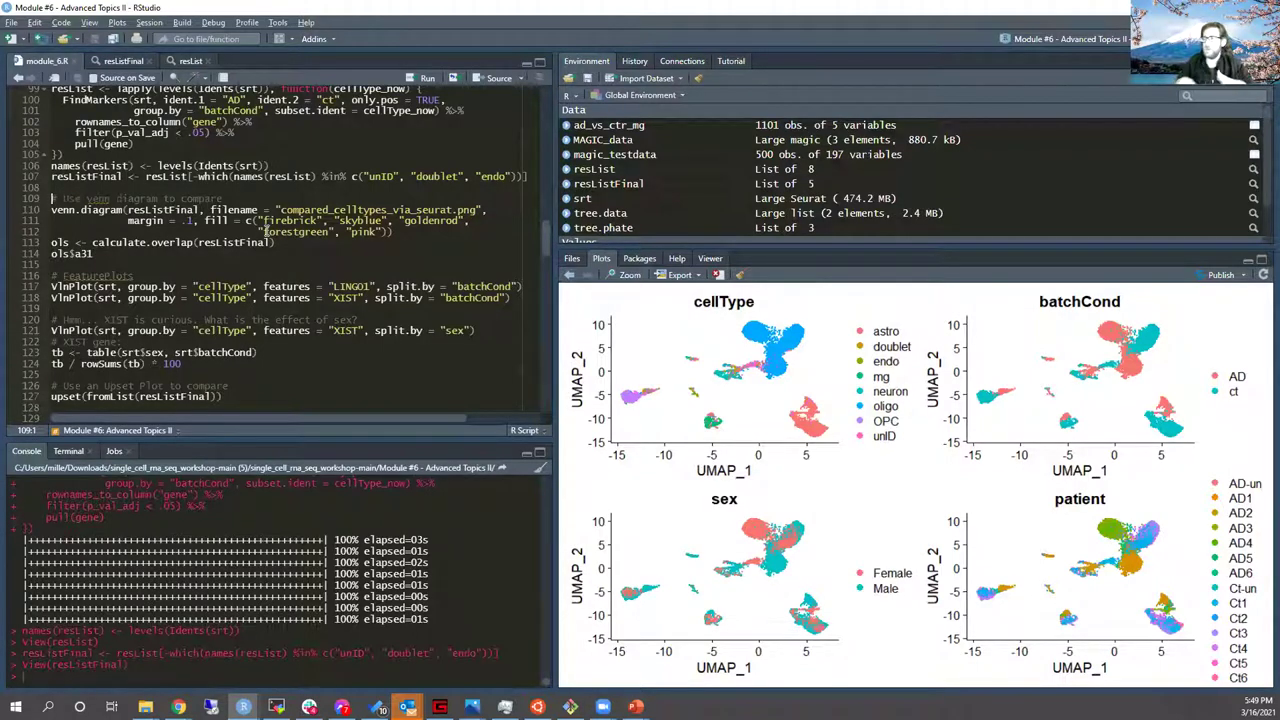
{"action": "key", "text": "End"}
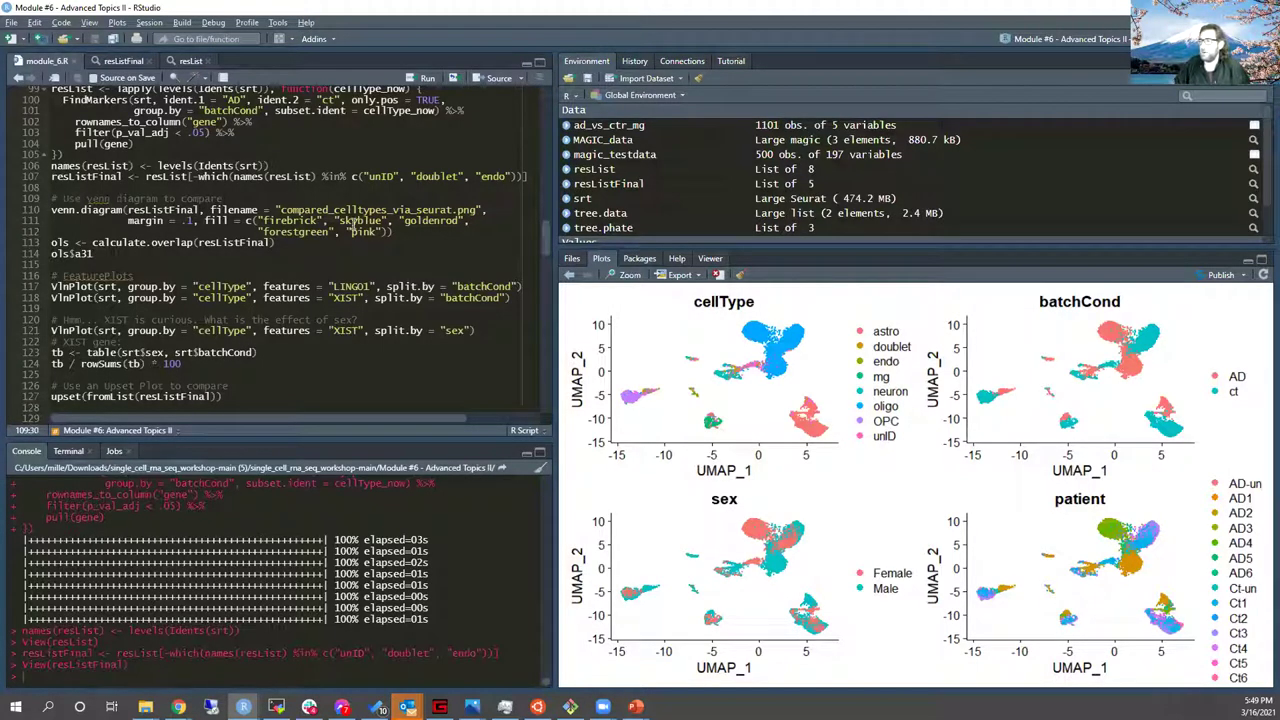
{"action": "key", "text": "ctrl+Return"}
{"action": "key", "text": "ctrl+Return"}
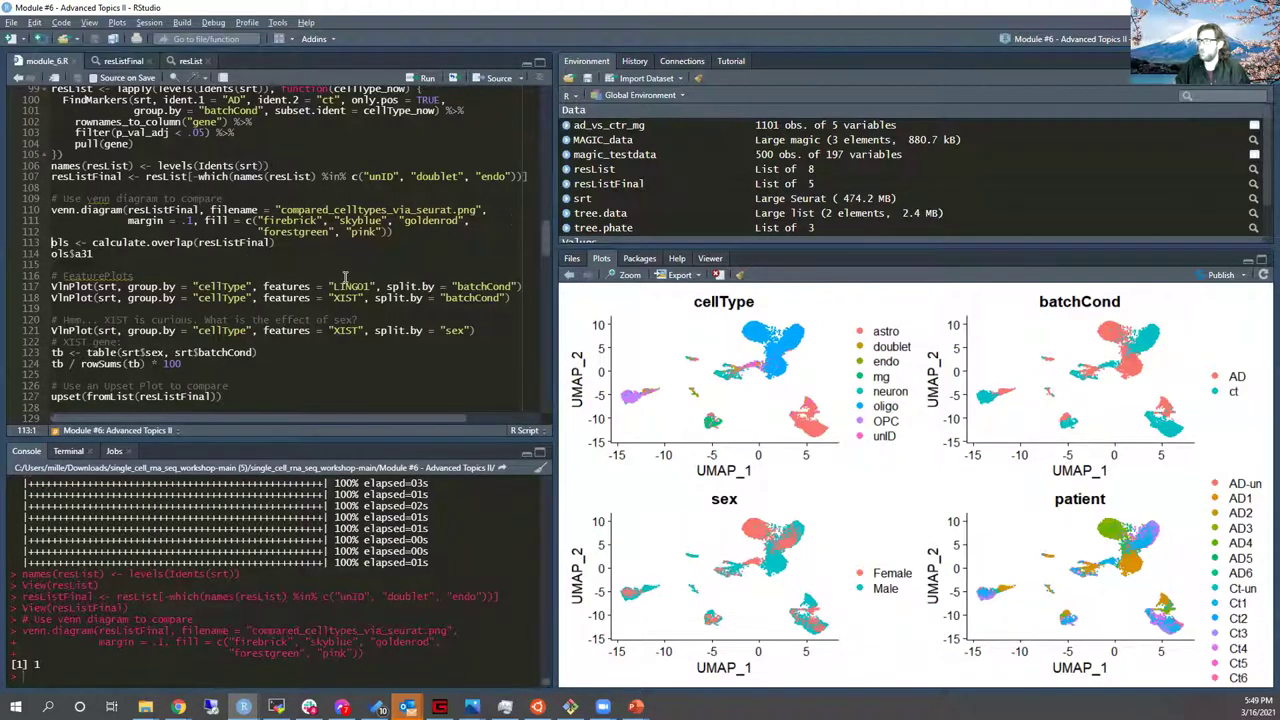
Step: Switch to File Explorer and open compared_celltypes_via_seurat.png from the Module #6 folder to view the Venn diagram
{"action": "left_click", "coordinate": [213, 321]}
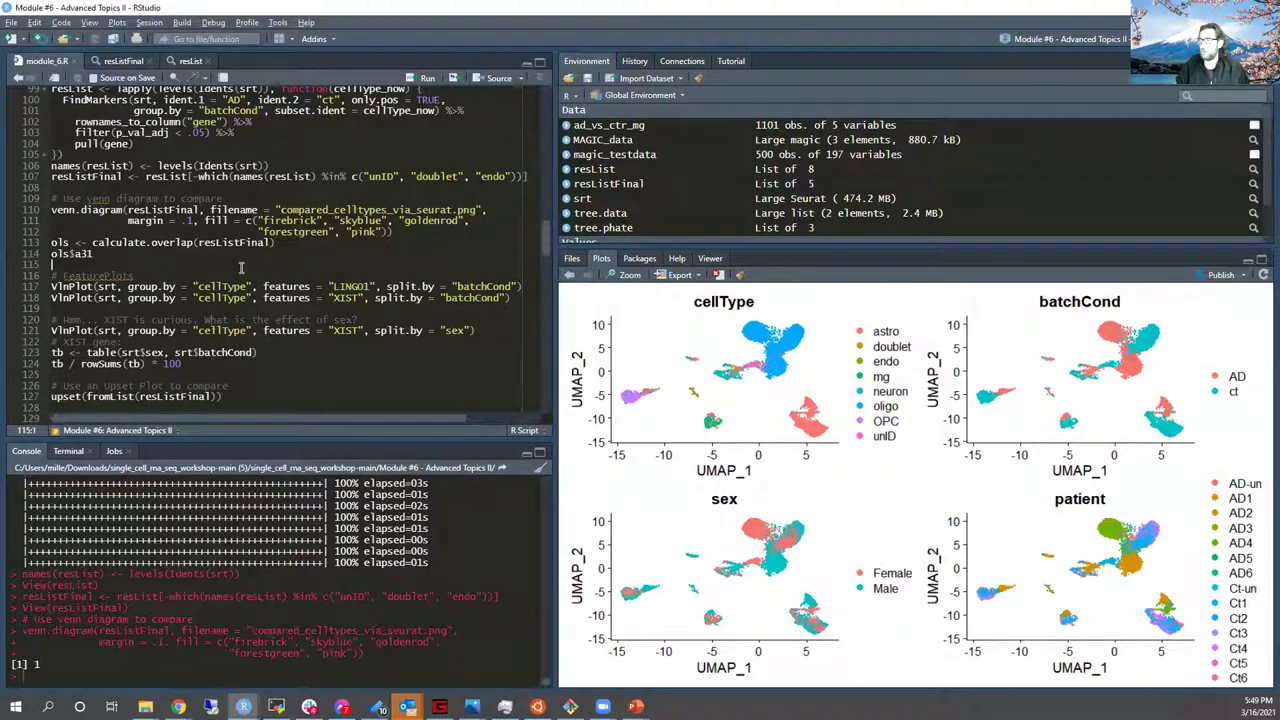
{"action": "left_click", "coordinate": [242, 265]}
{"action": "left_click", "coordinate": [145, 706]}
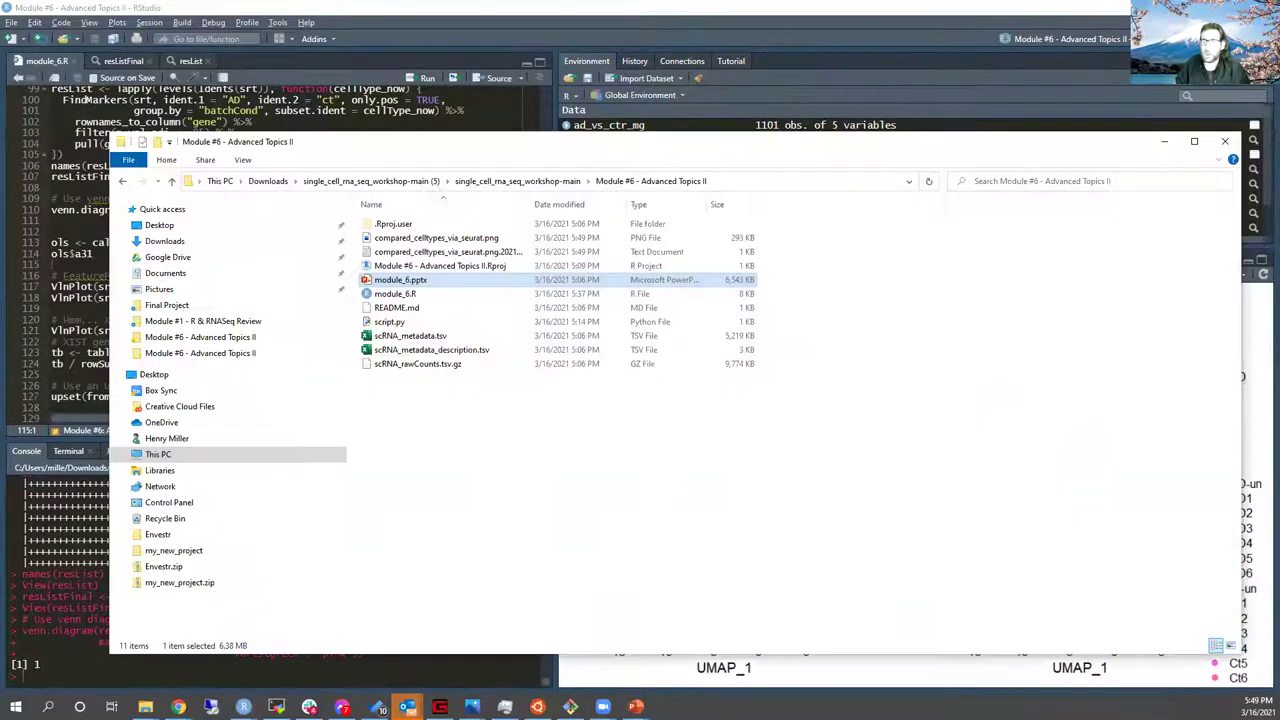
{"action": "left_click", "coordinate": [462, 239]}
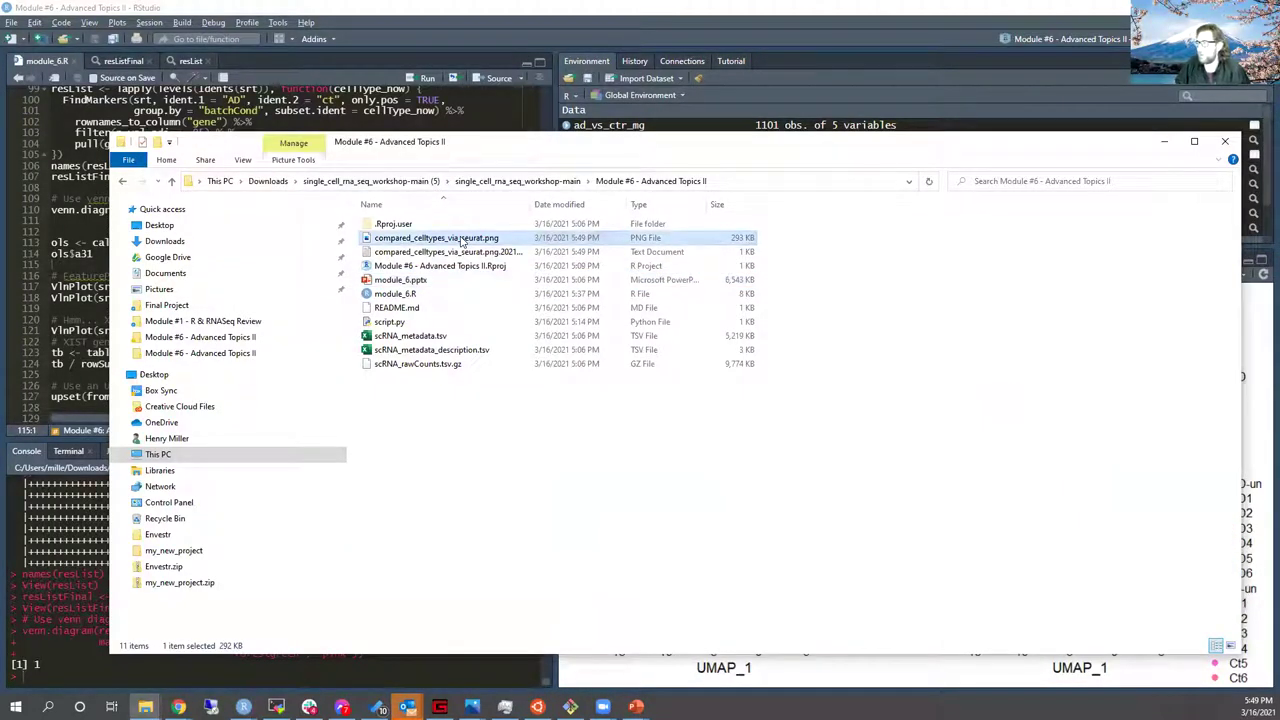
{"action": "double_click", "coordinate": [462, 239]}
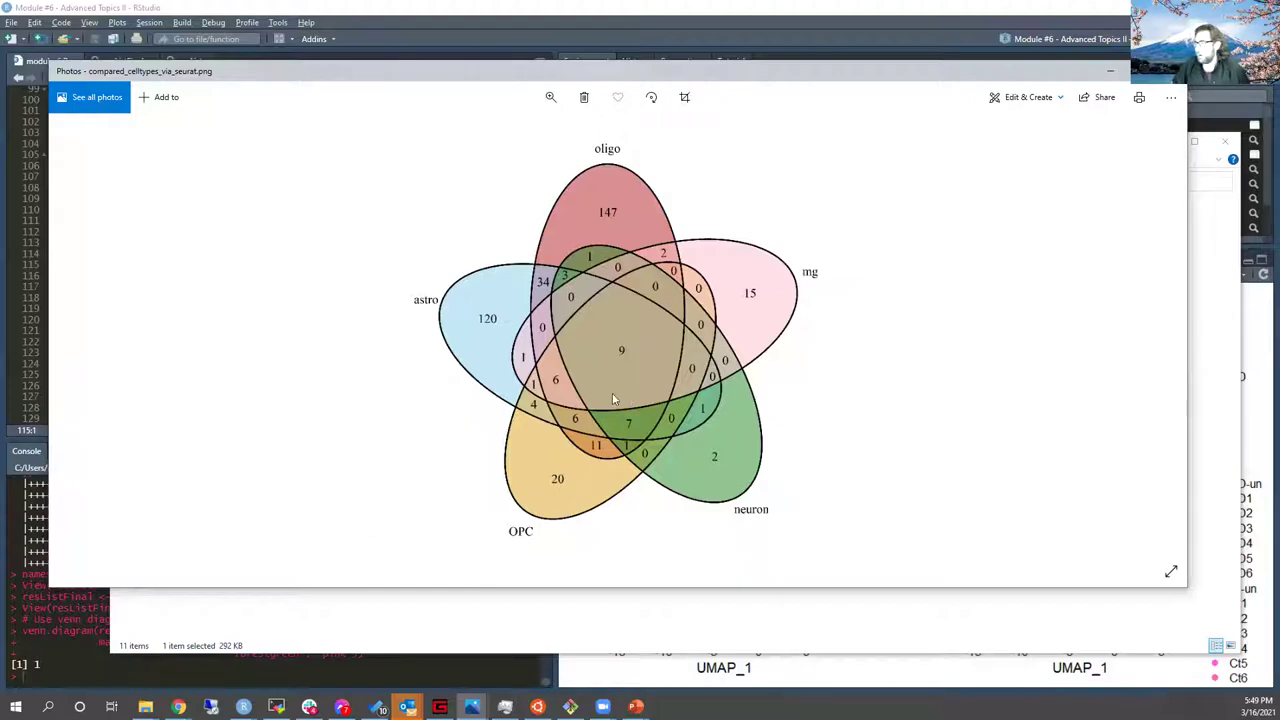
Step: Switch back to RStudio, create ols with calculate.overlap(resListFinal), and look through the ols list of overlaps
{"action": "left_click", "coordinate": [365, 664]}
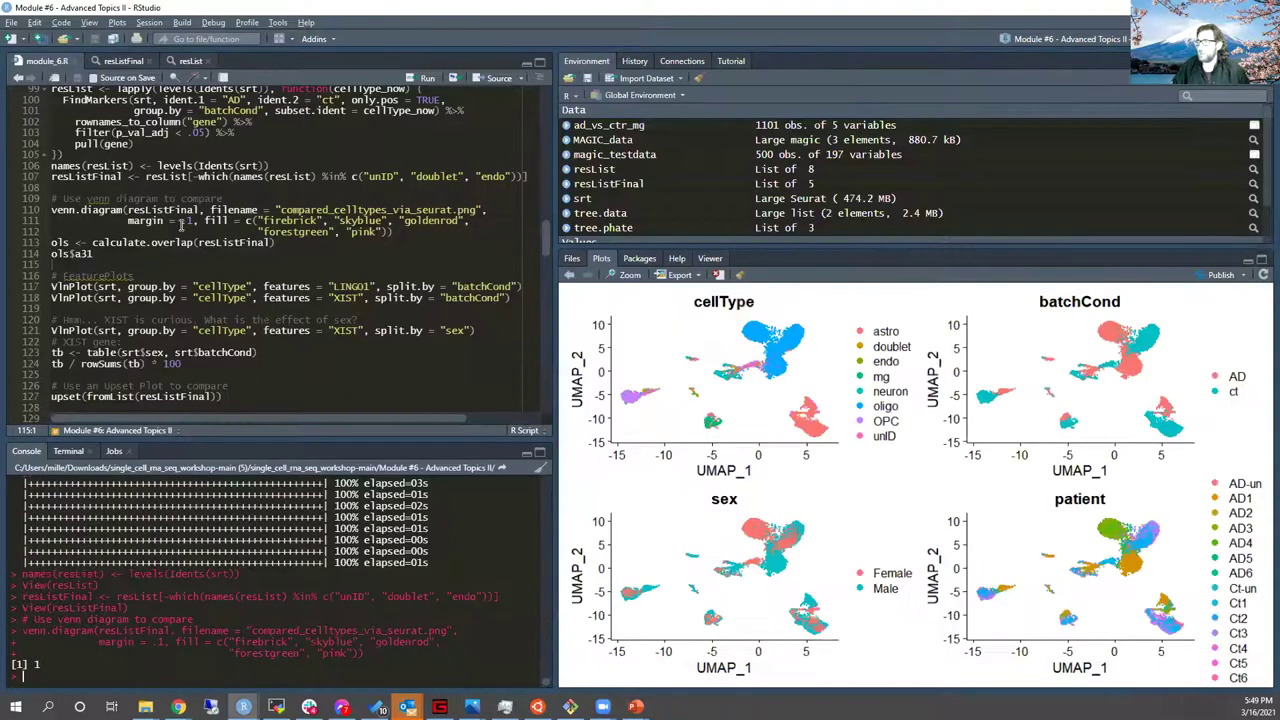
{"action": "left_click", "coordinate": [165, 245]}
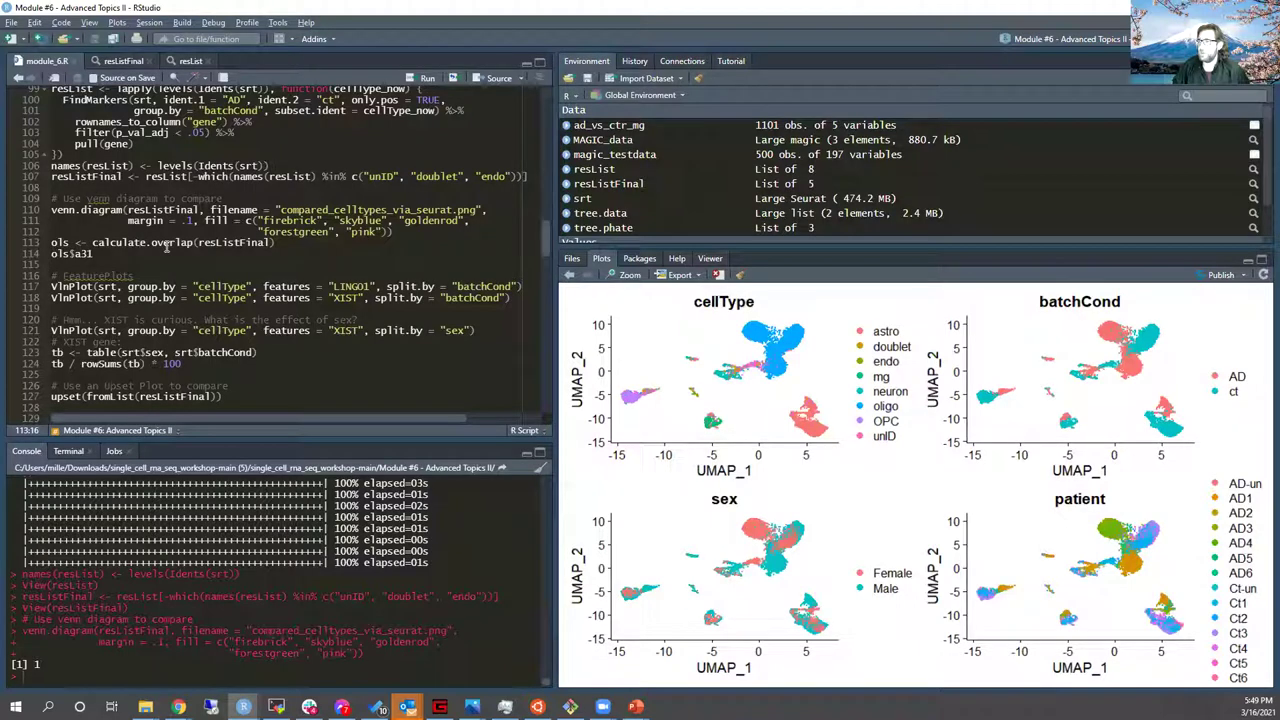
{"action": "left_click", "coordinate": [165, 245]}
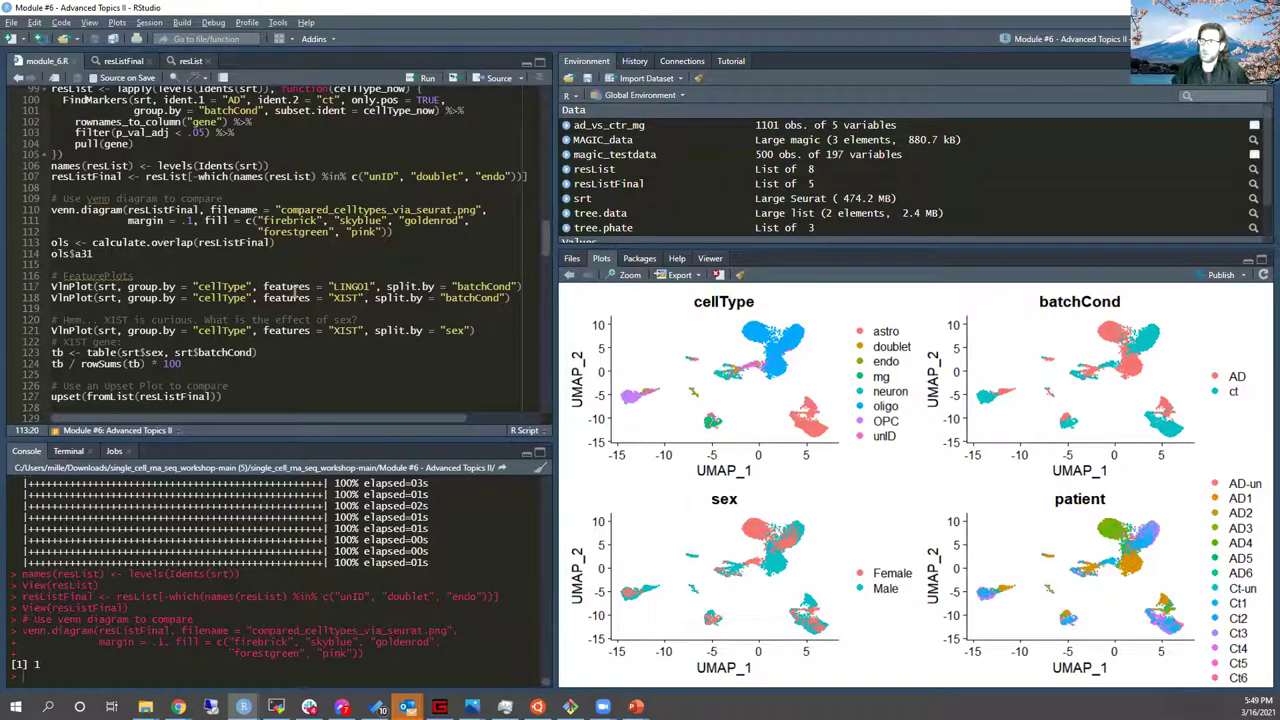
{"action": "key", "text": "ctrl+Return"}
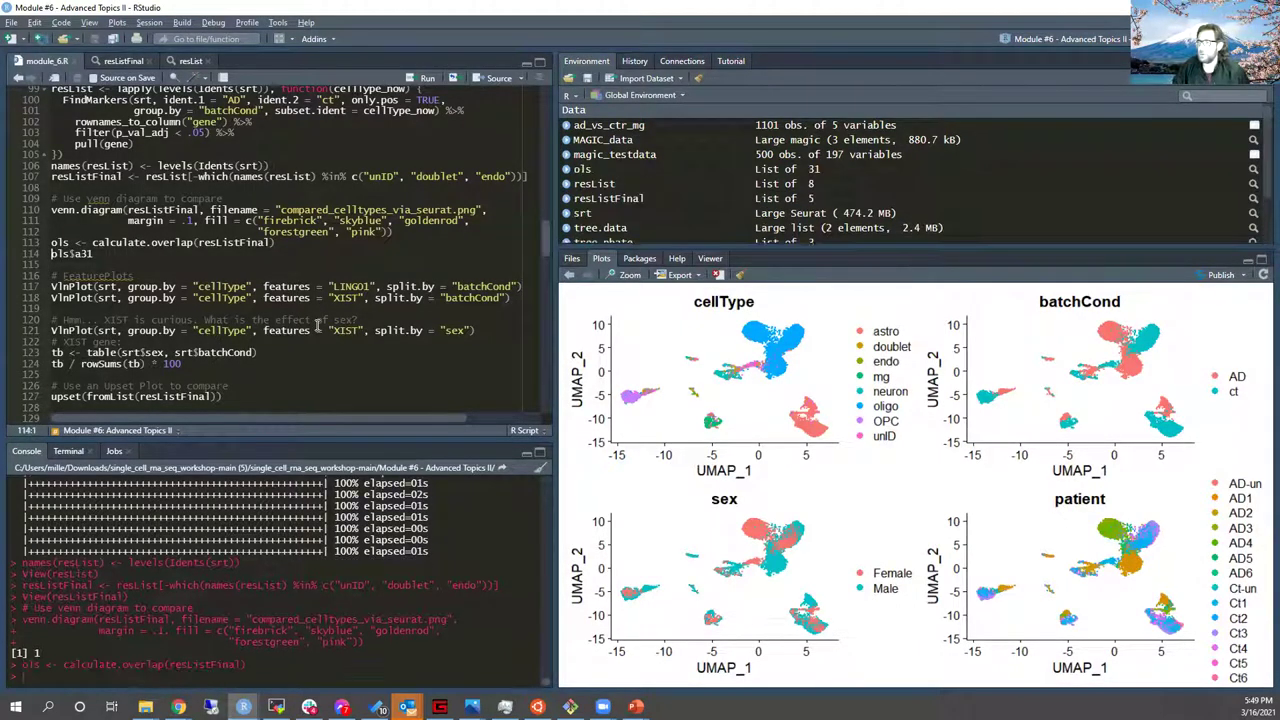
{"action": "left_click", "coordinate": [771, 171]}
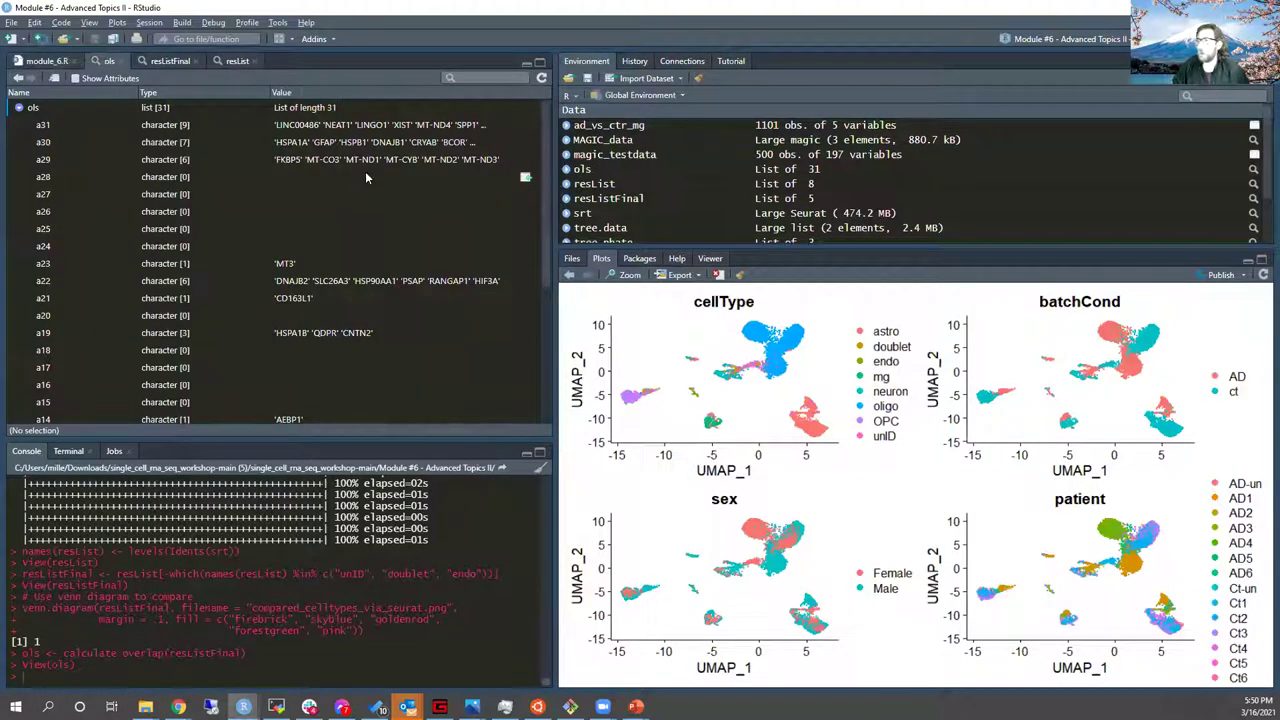
{"action": "scroll", "coordinate": [100, 170], "scroll_direction": "down", "scroll_amount": 5}
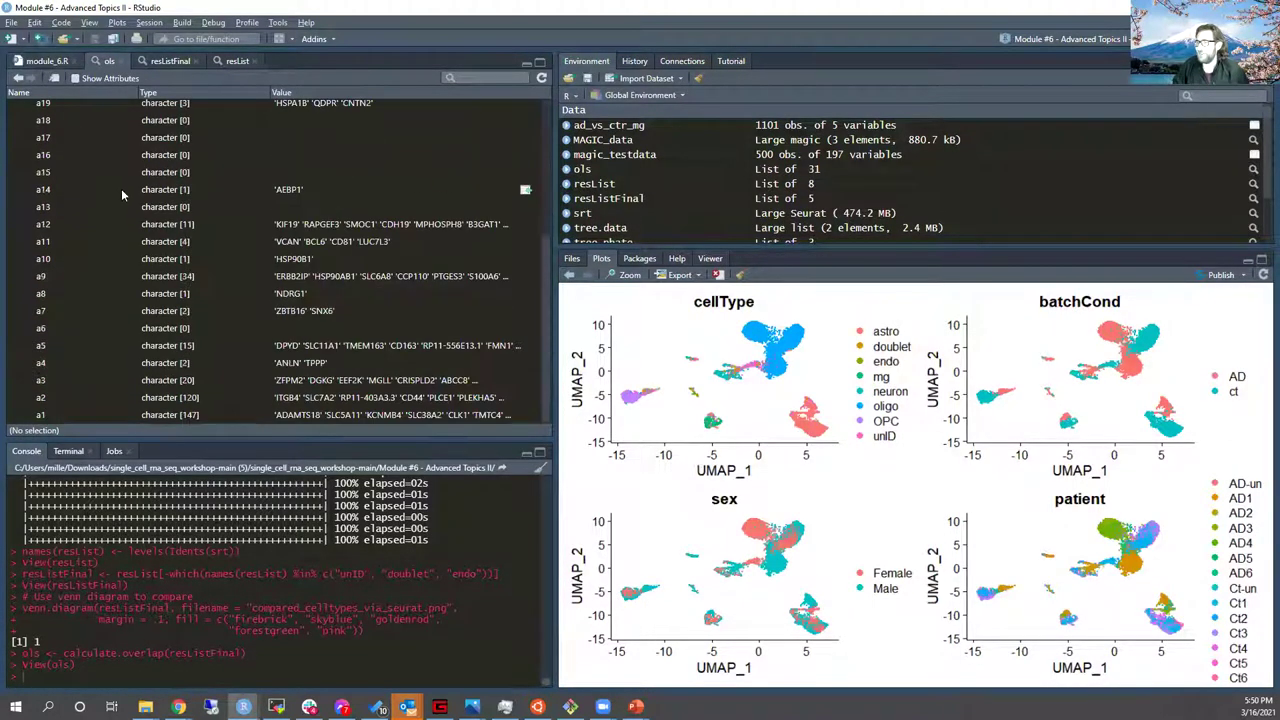
{"action": "scroll", "coordinate": [121, 188], "scroll_direction": "up", "scroll_amount": 5}
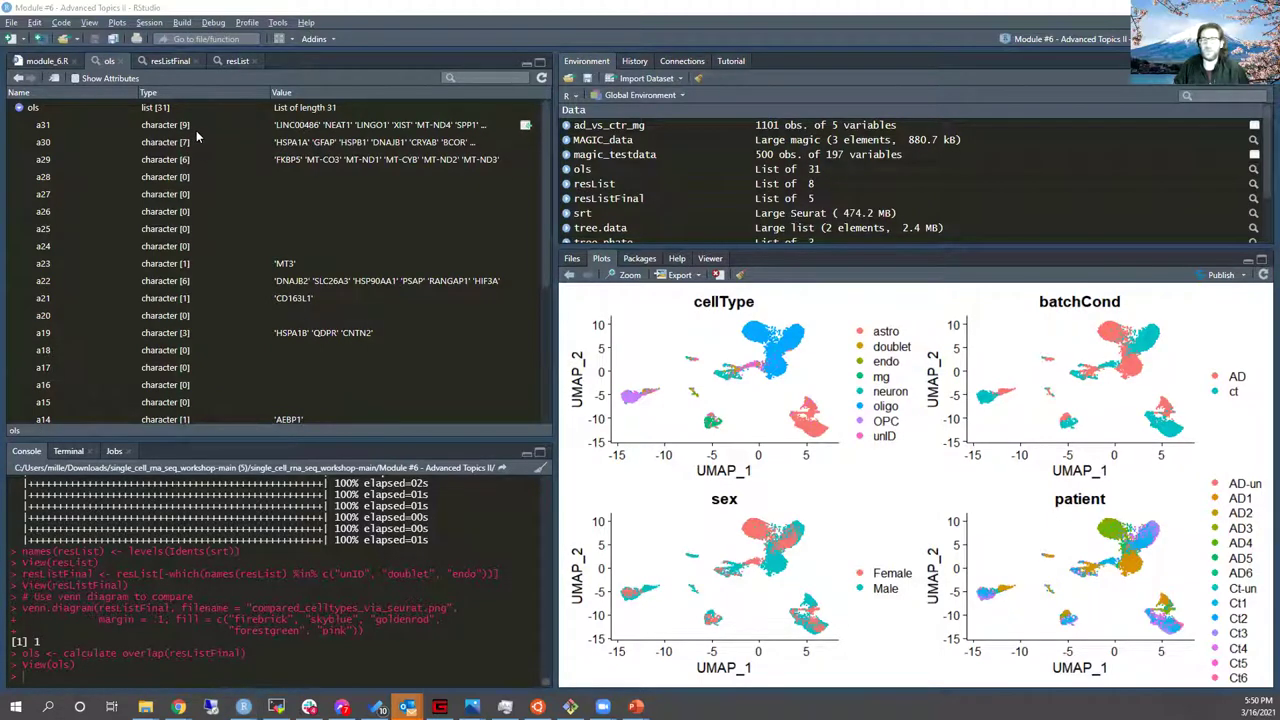
Step: Compare the ols list with the Venn diagram image, then print ols$a31 from the script and highlight XIST in the output
{"action": "key", "text": "alt+Tab"}
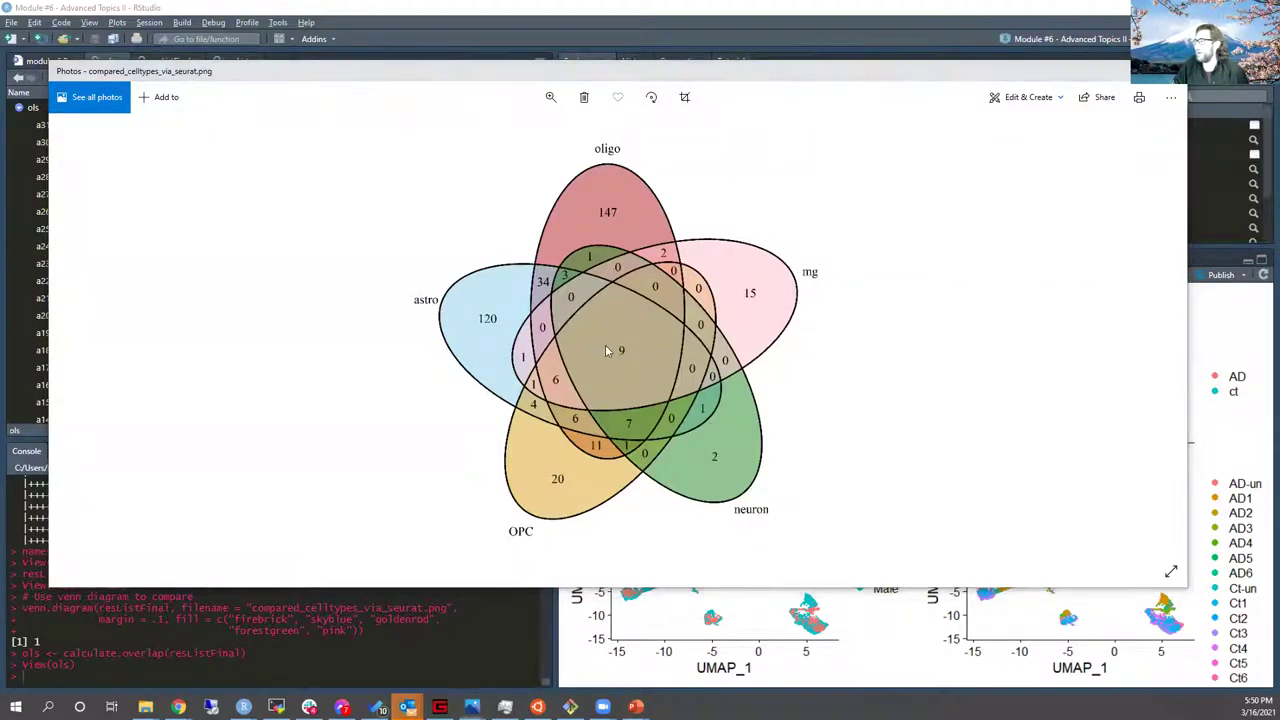
{"action": "key", "text": "alt+Tab"}
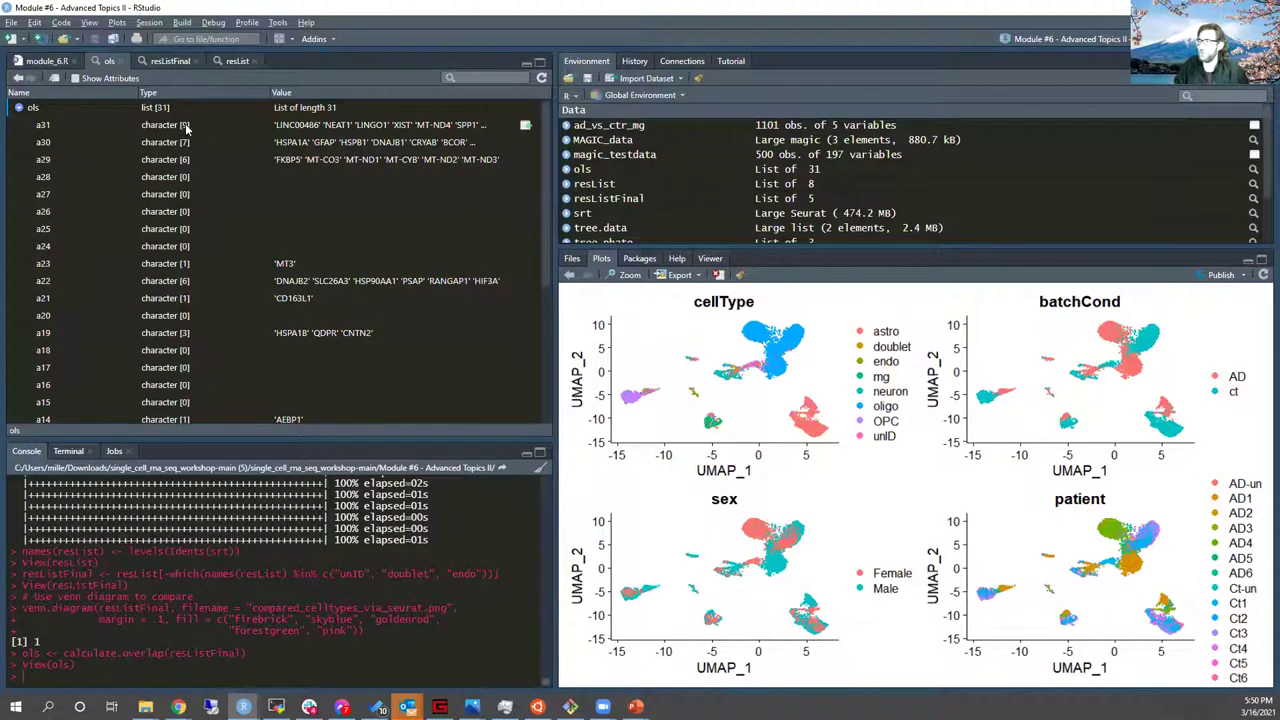
{"action": "left_click", "coordinate": [47, 62]}
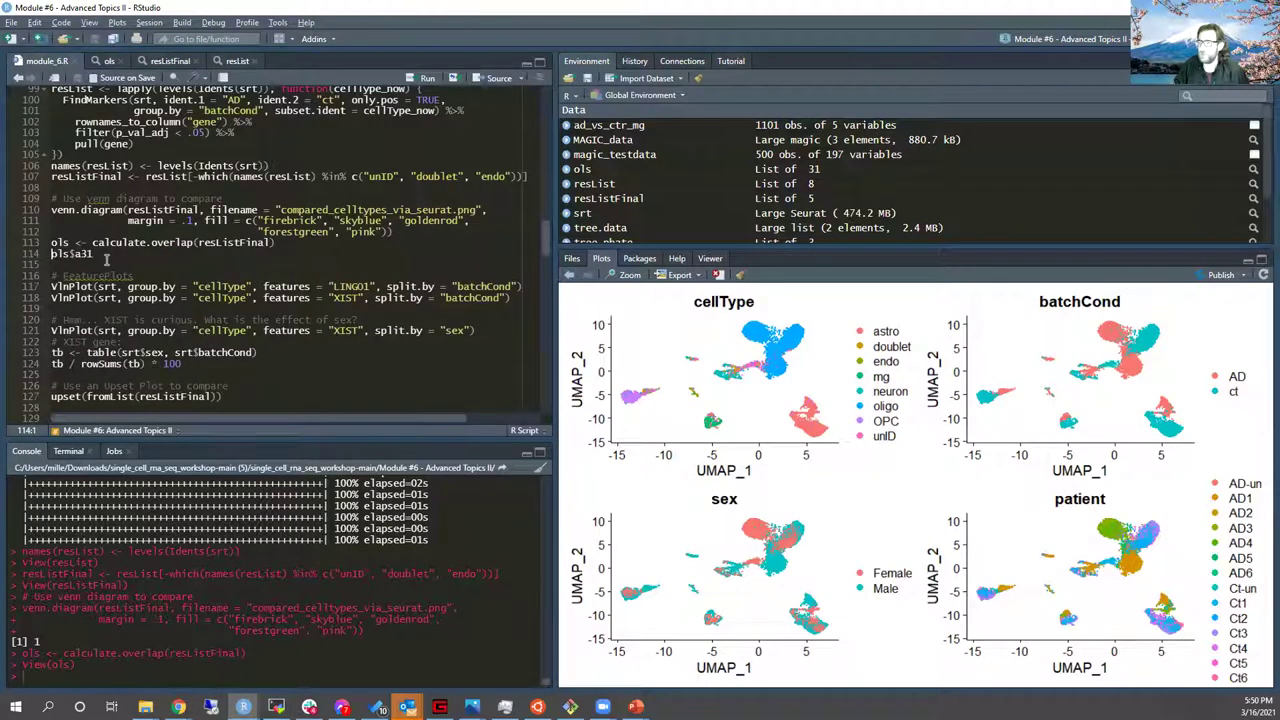
{"action": "key", "text": "ctrl+Return"}
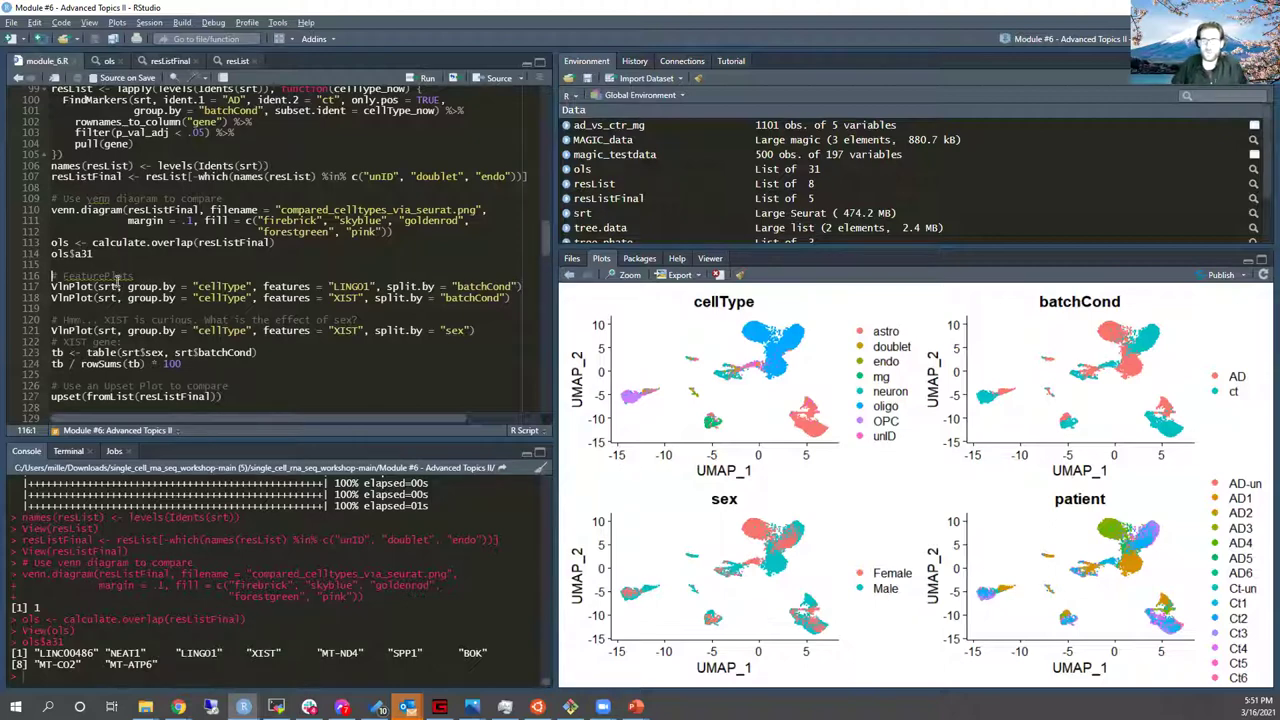
{"action": "double_click", "coordinate": [262, 652]}
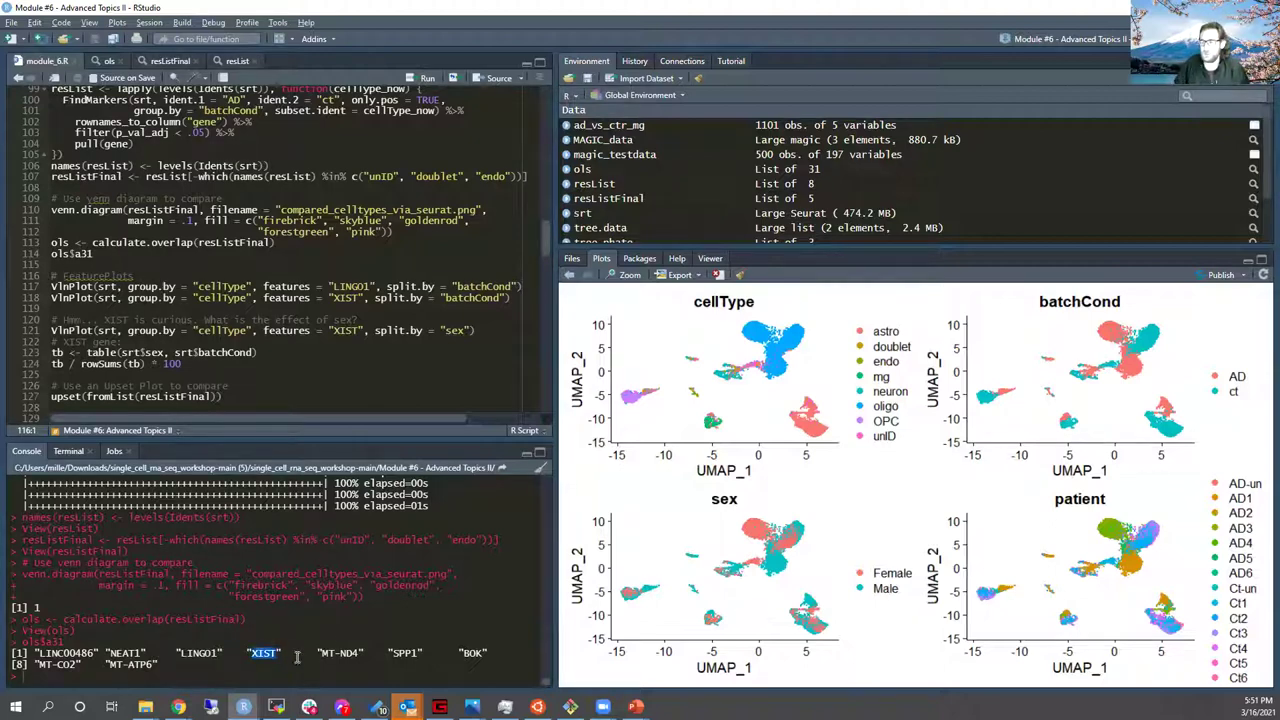
{"action": "left_click", "coordinate": [340, 652]}
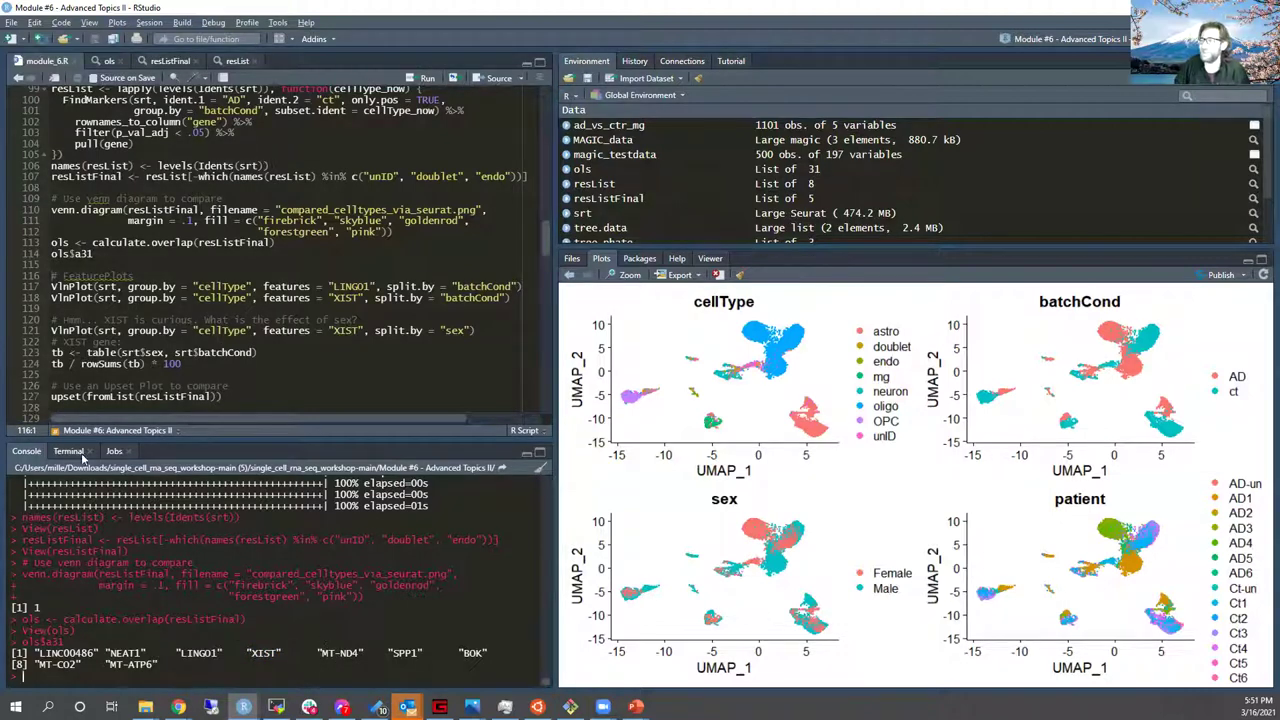
Step: Run the violin plots of LINGO1 and XIST grouped by cellType and split by batchCond
{"action": "left_click", "coordinate": [264, 287]}
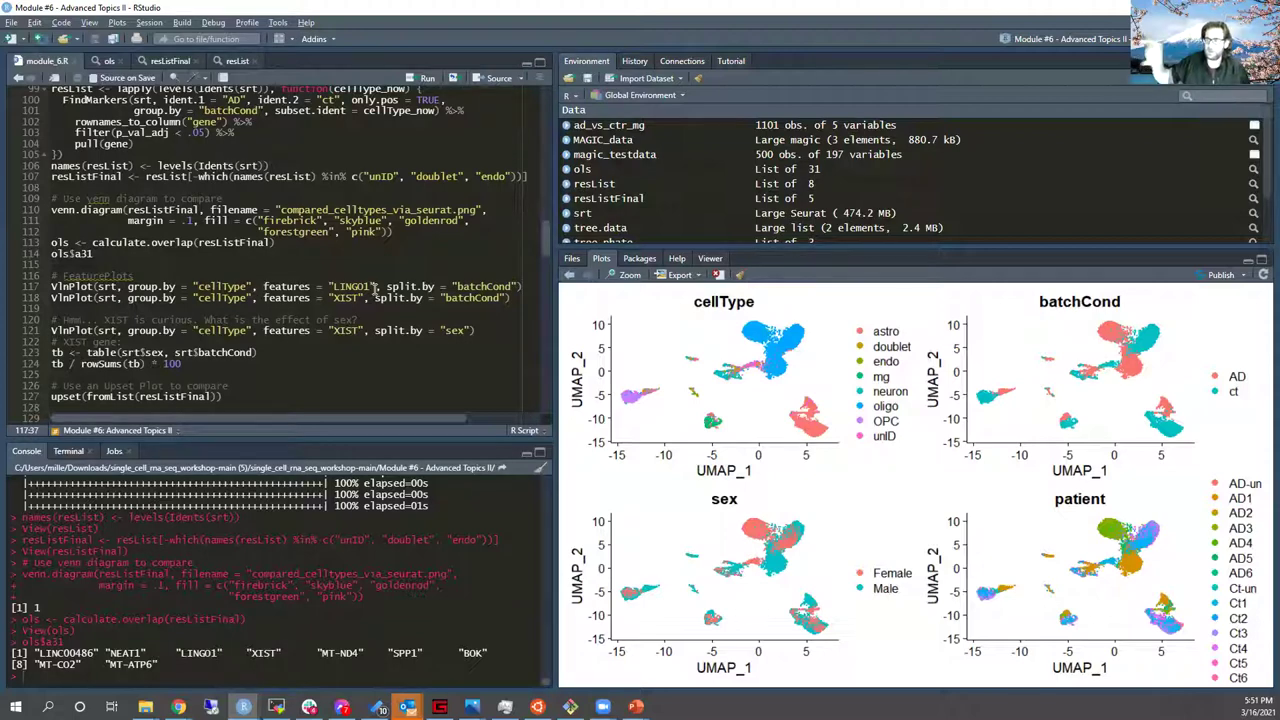
{"action": "key", "text": "ctrl+Return"}
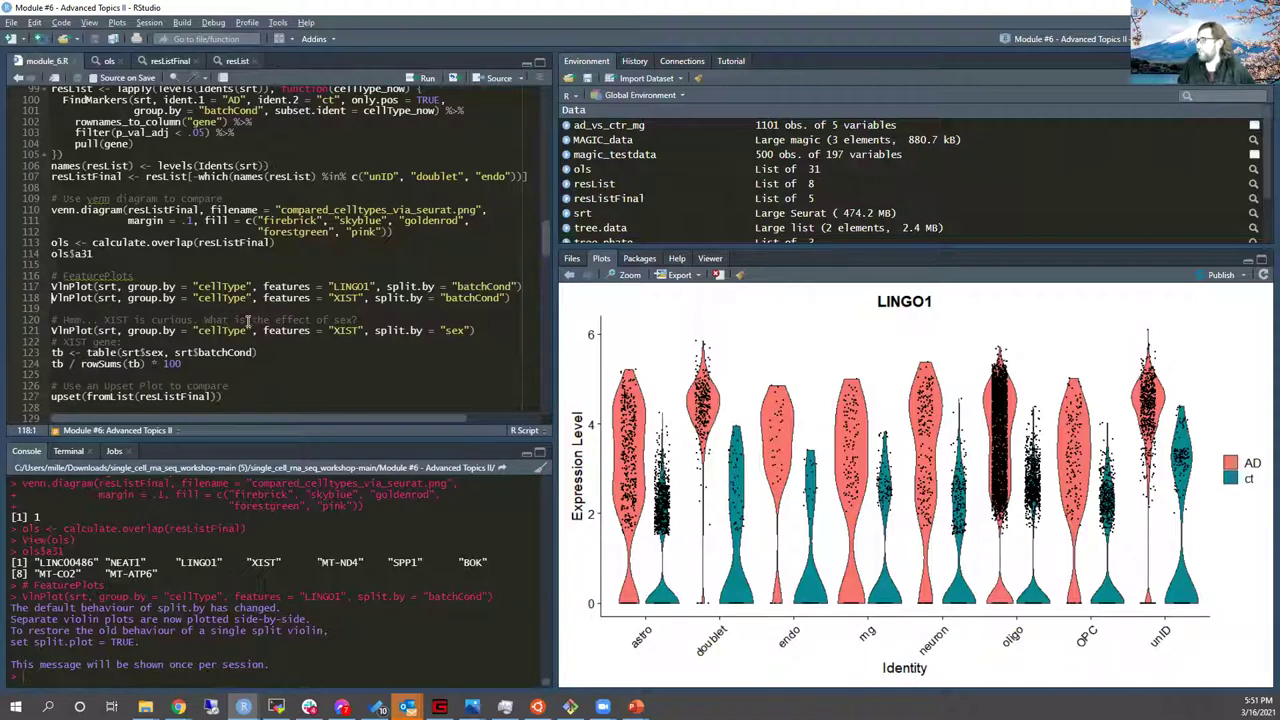
{"action": "mouse_move", "coordinate": [92, 328]}
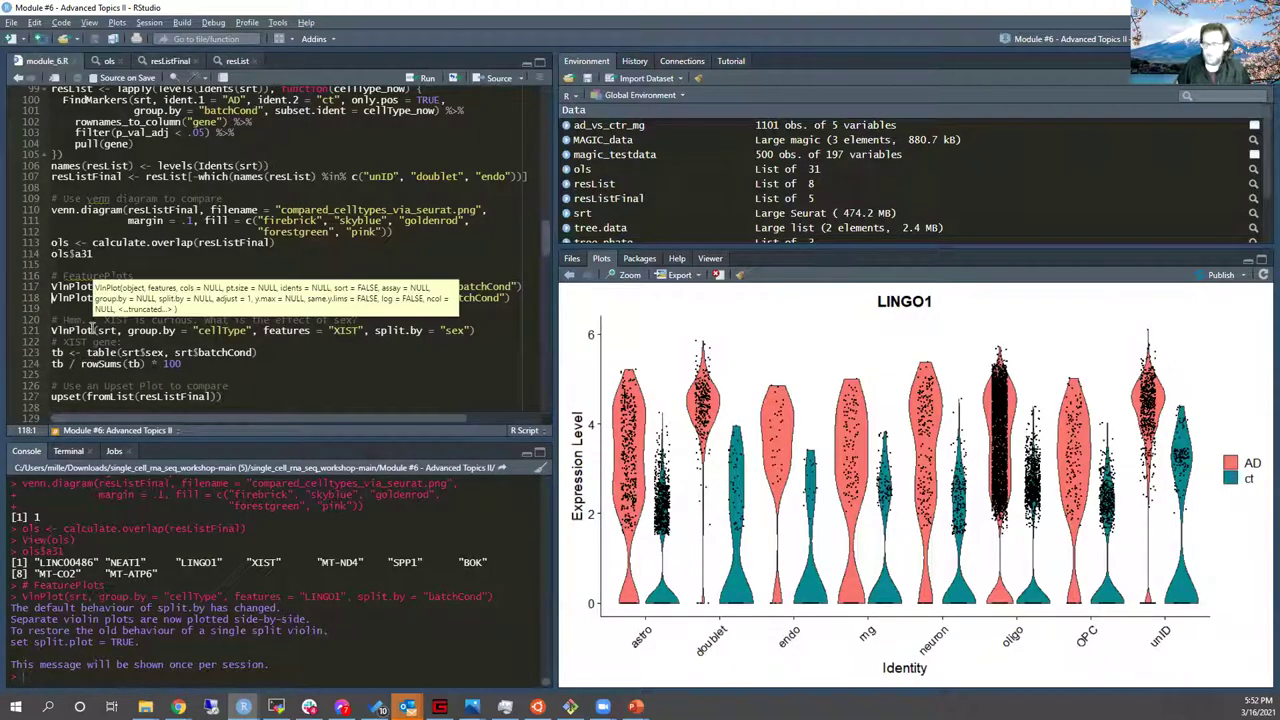
{"action": "key", "text": "ctrl+Return"}
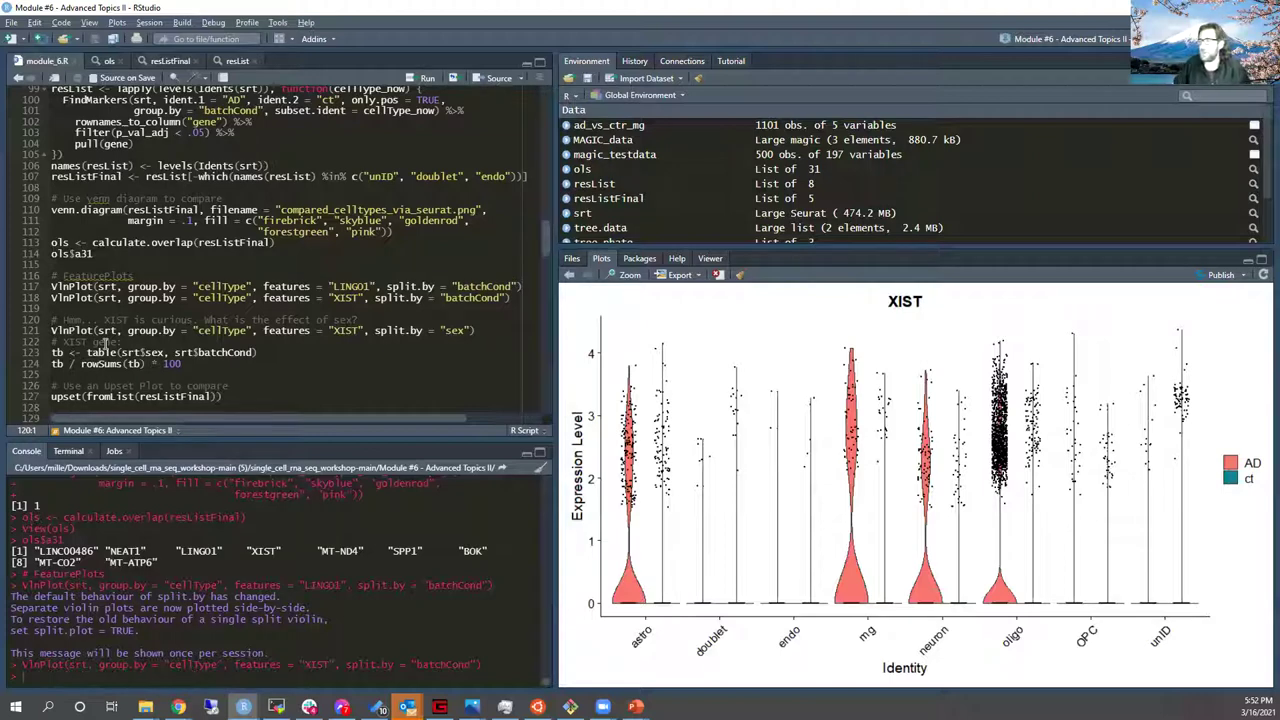
Step: Run the XIST violin plot grouped by cellType and split by sex
{"action": "left_click", "coordinate": [193, 330]}
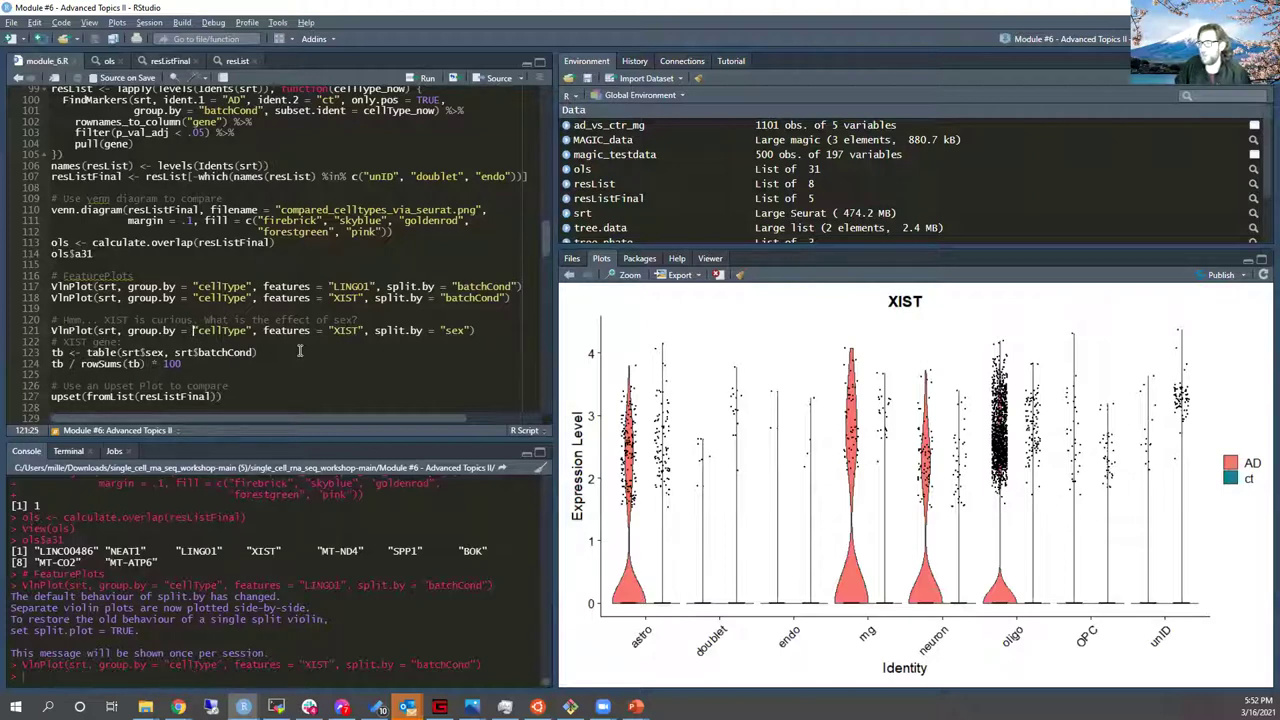
{"action": "left_click", "coordinate": [429, 330]}
{"action": "key", "text": "ctrl+Return"}
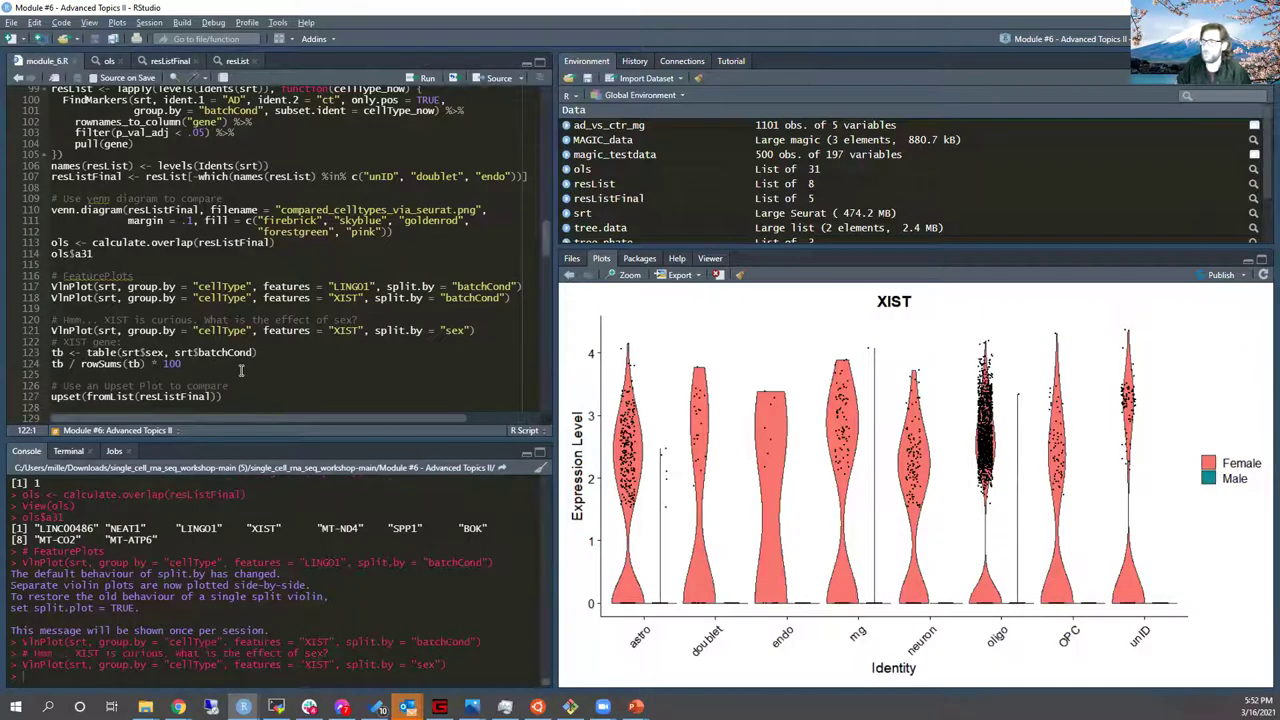
Step: Tabulate srt$sex against srt$batchCond as tb, print the row percentages, and highlight the female AD percentage
{"action": "scroll", "coordinate": [330, 300], "scroll_direction": "down", "scroll_amount": 2}
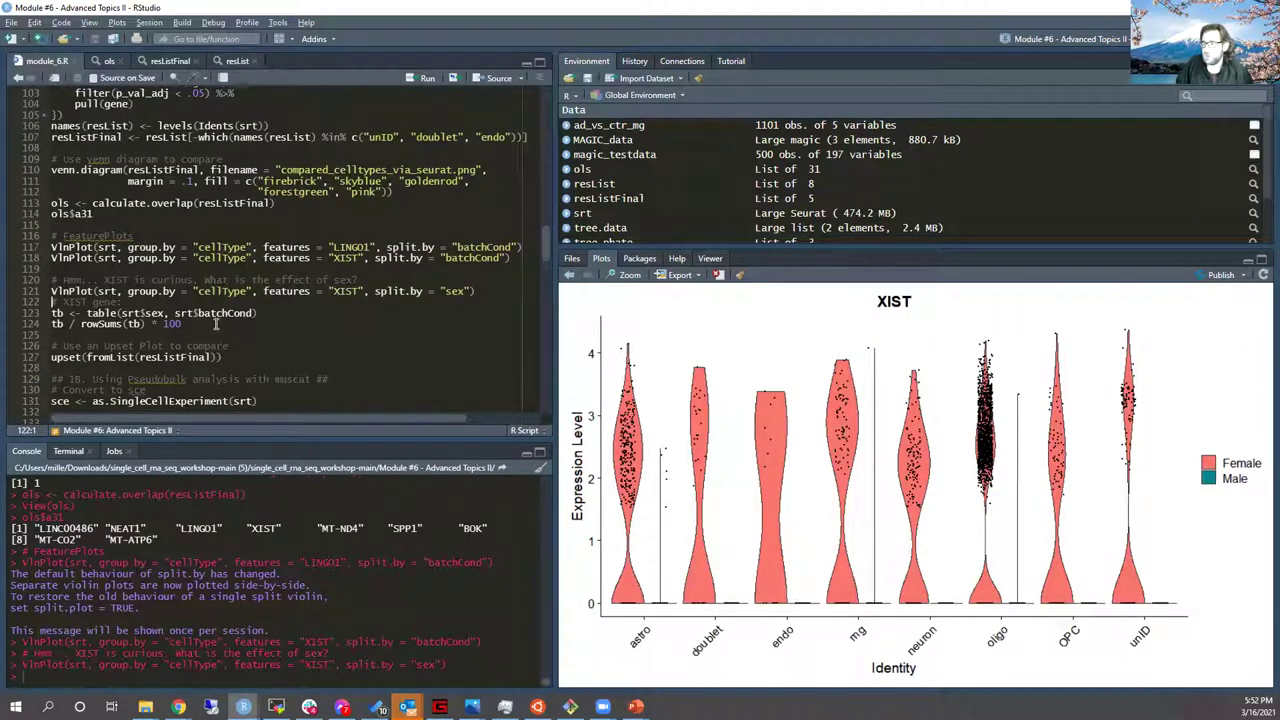
{"action": "left_click_drag", "start_coordinate": [218, 324], "coordinate": [119, 323]}
{"action": "key", "text": "Up"}
{"action": "key", "text": "Up"}
{"action": "key", "text": "Home"}
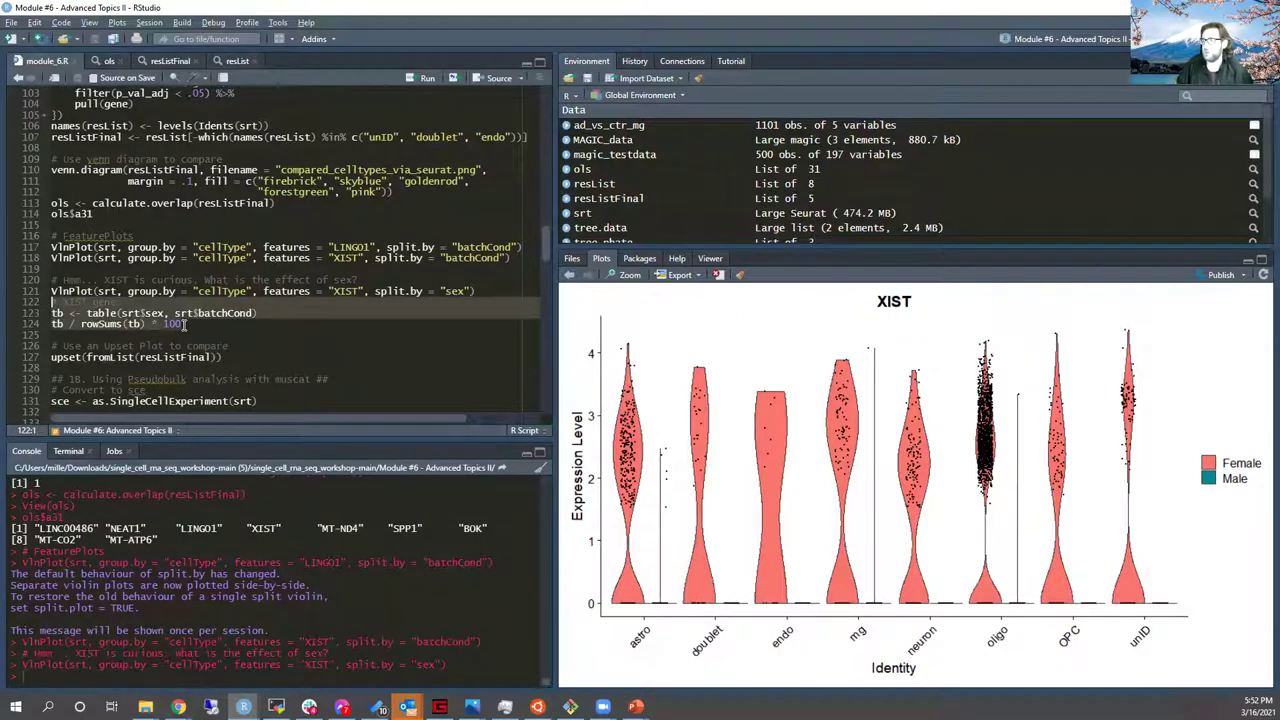
{"action": "key", "text": "ctrl+Return"}
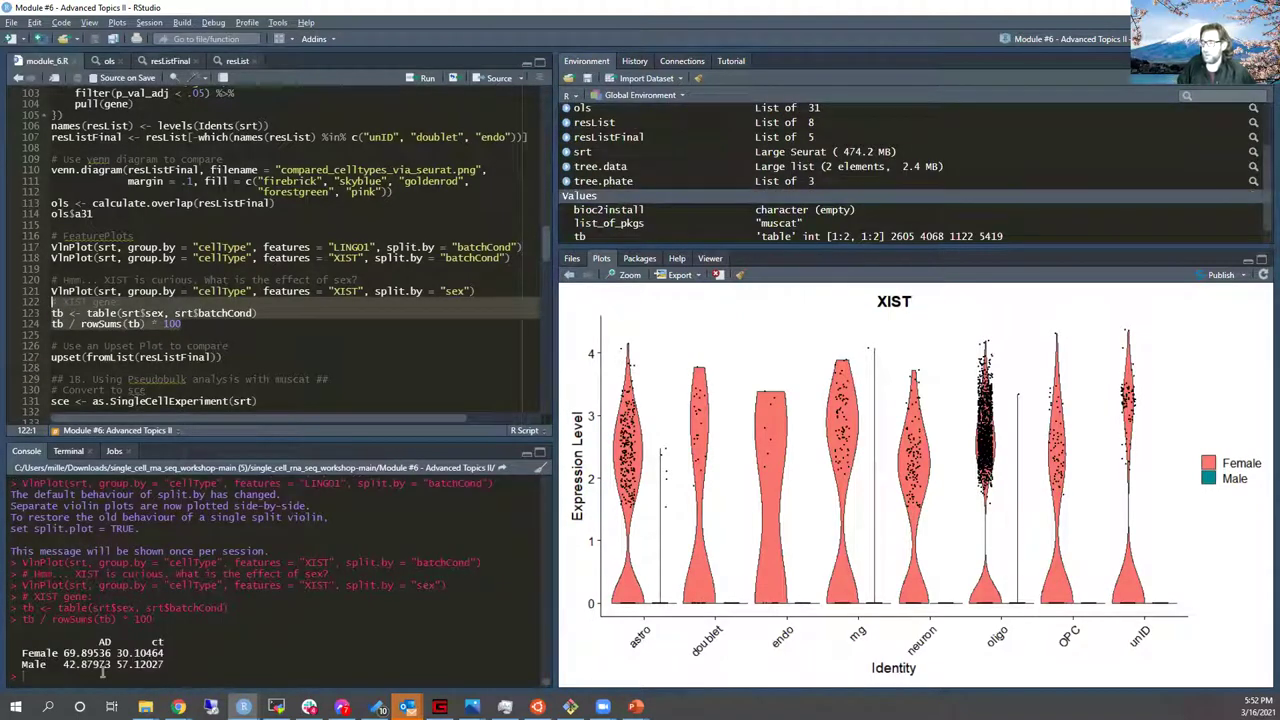
{"action": "left_click_drag", "start_coordinate": [63, 652], "coordinate": [116, 655]}
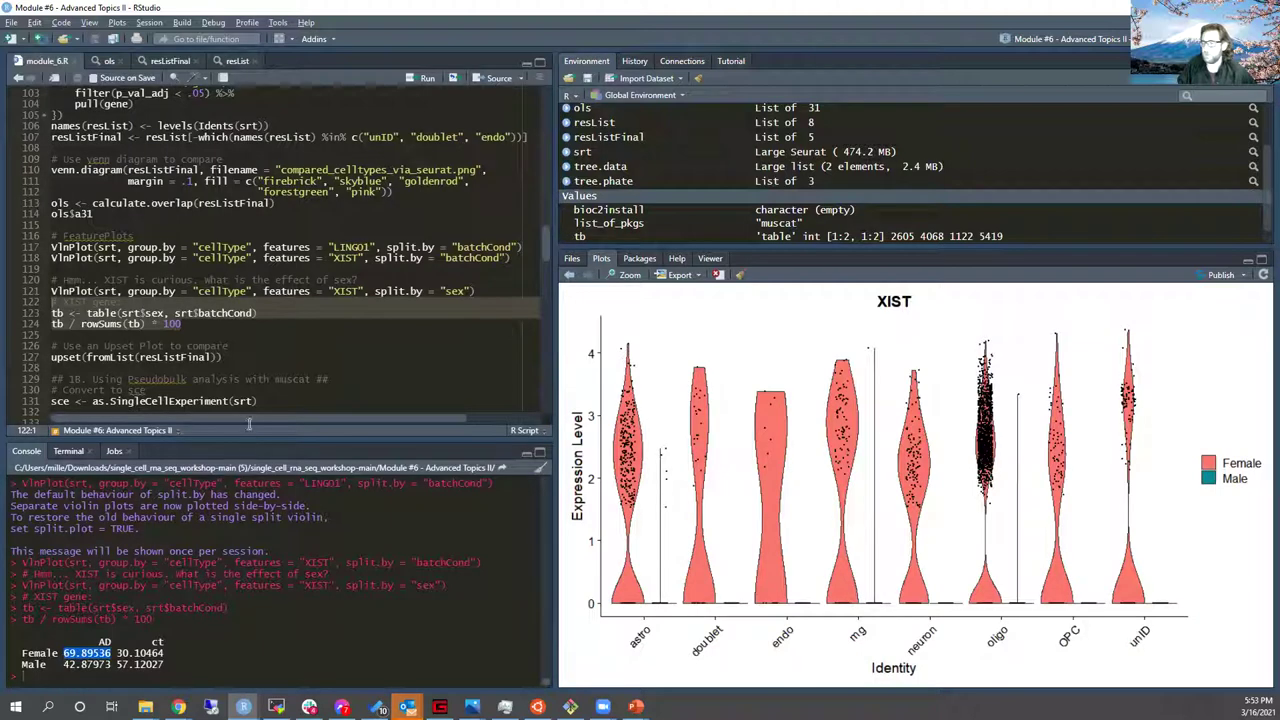
Step: Below the UMAP plot code, add the line table(srt$sex, srt$patient) and run it
{"action": "left_click", "coordinate": [209, 313]}
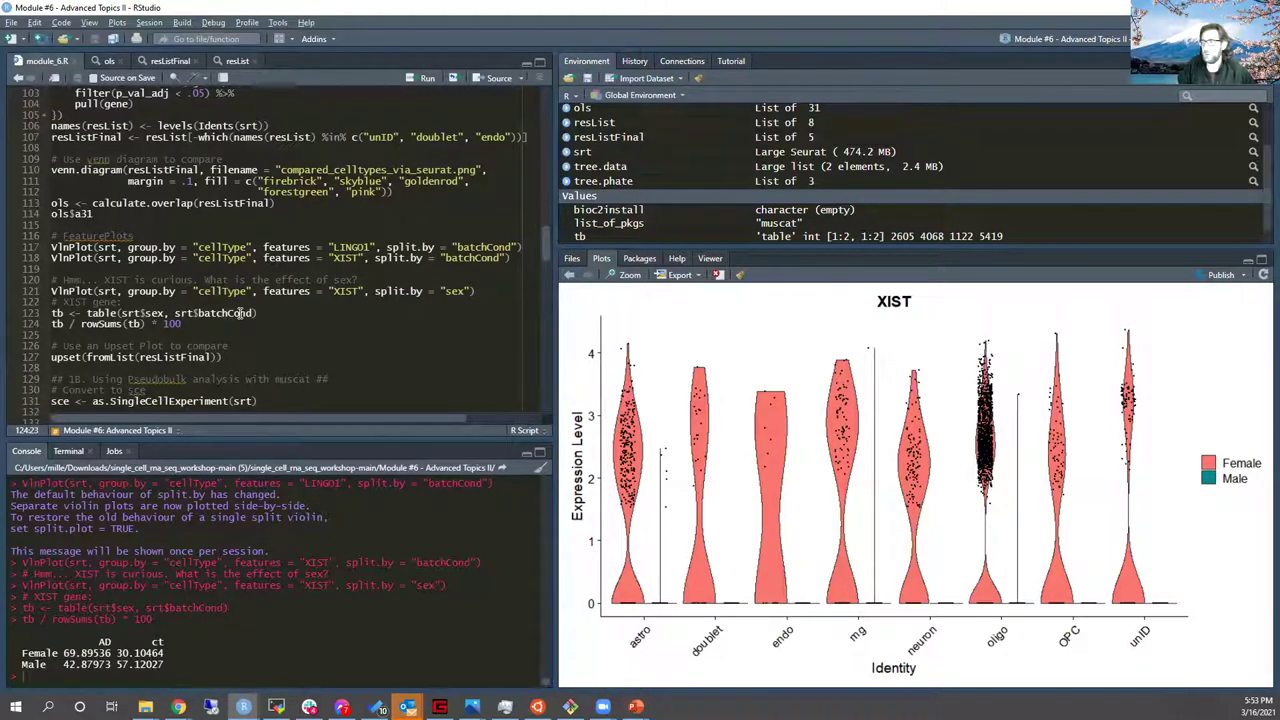
{"action": "scroll", "coordinate": [228, 250], "scroll_direction": "up", "scroll_amount": 6}
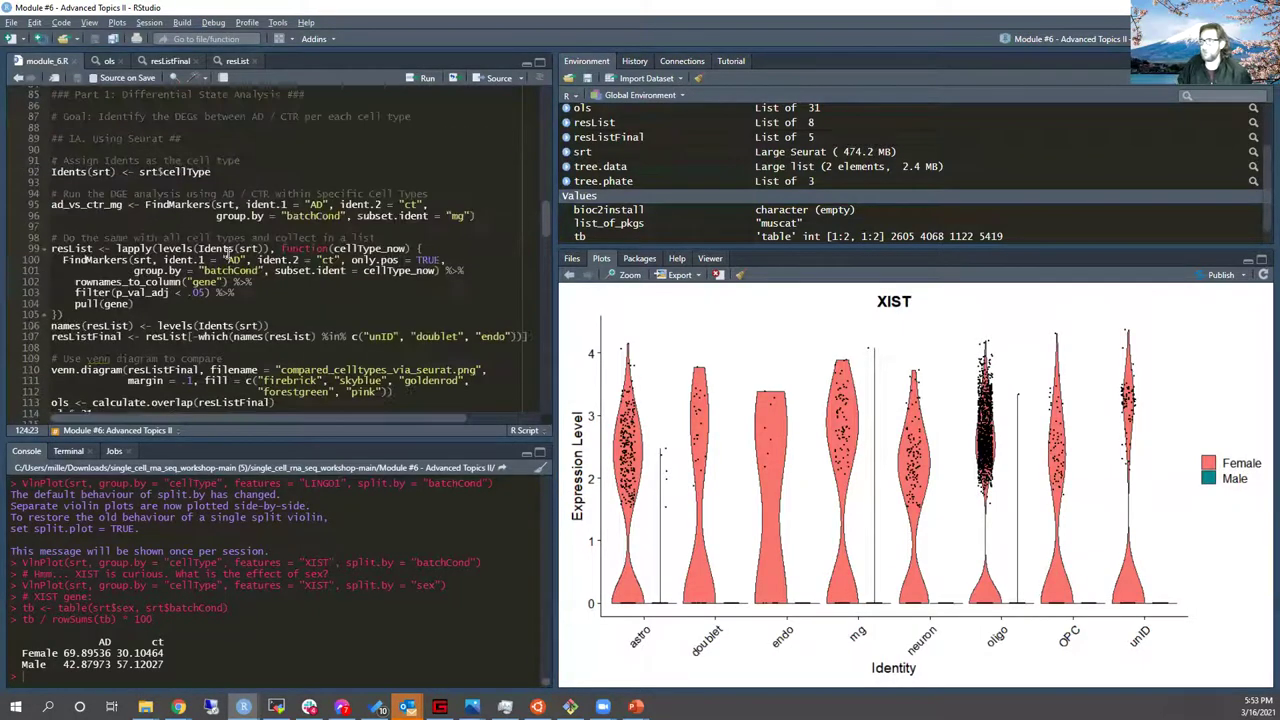
{"action": "scroll", "coordinate": [228, 250], "scroll_direction": "up", "scroll_amount": 20}
{"action": "scroll", "coordinate": [212, 283], "scroll_direction": "down", "scroll_amount": 20}
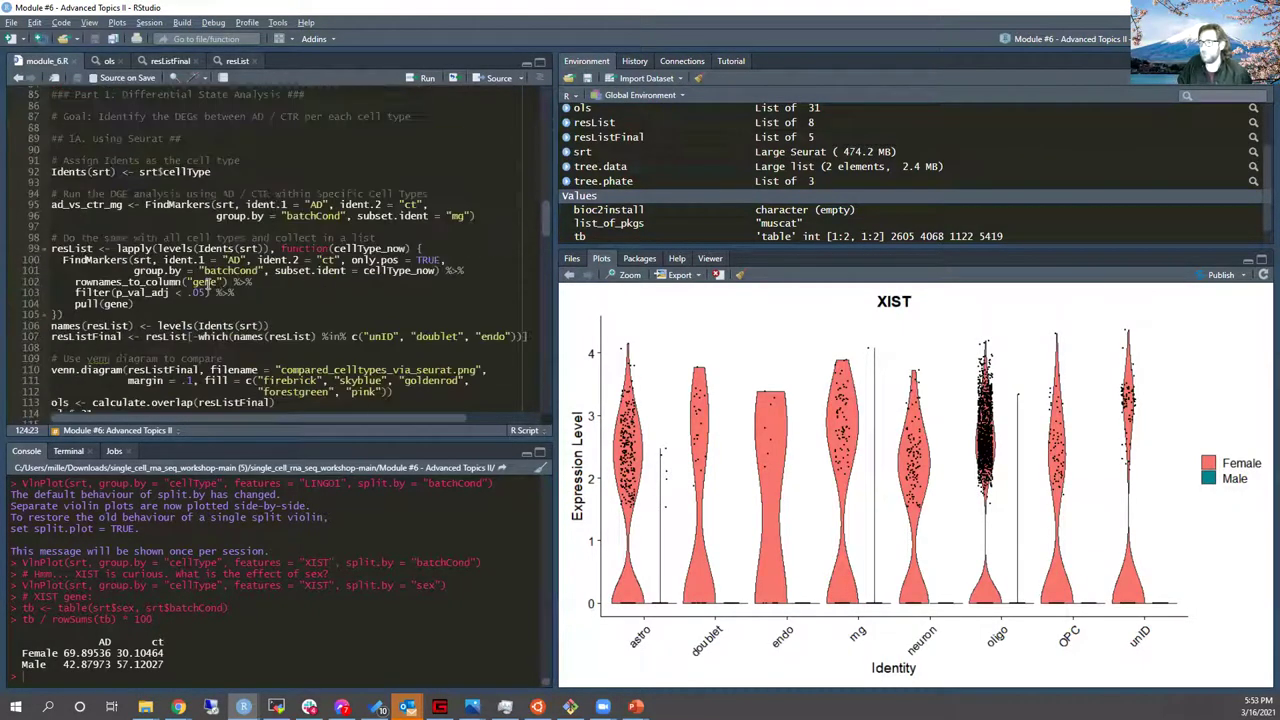
{"action": "scroll", "coordinate": [212, 272], "scroll_direction": "down", "scroll_amount": 1}
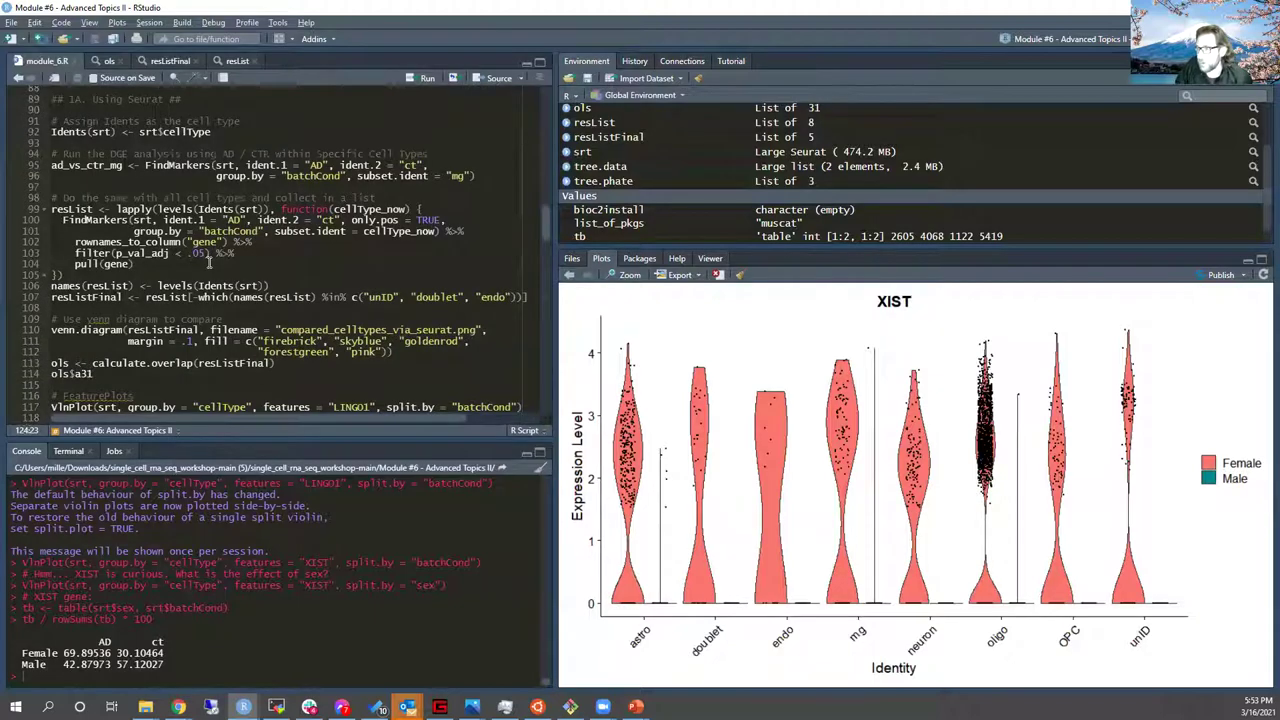
{"action": "scroll", "coordinate": [210, 262], "scroll_direction": "down", "scroll_amount": 5}
{"action": "scroll", "coordinate": [172, 313], "scroll_direction": "up", "scroll_amount": 7}
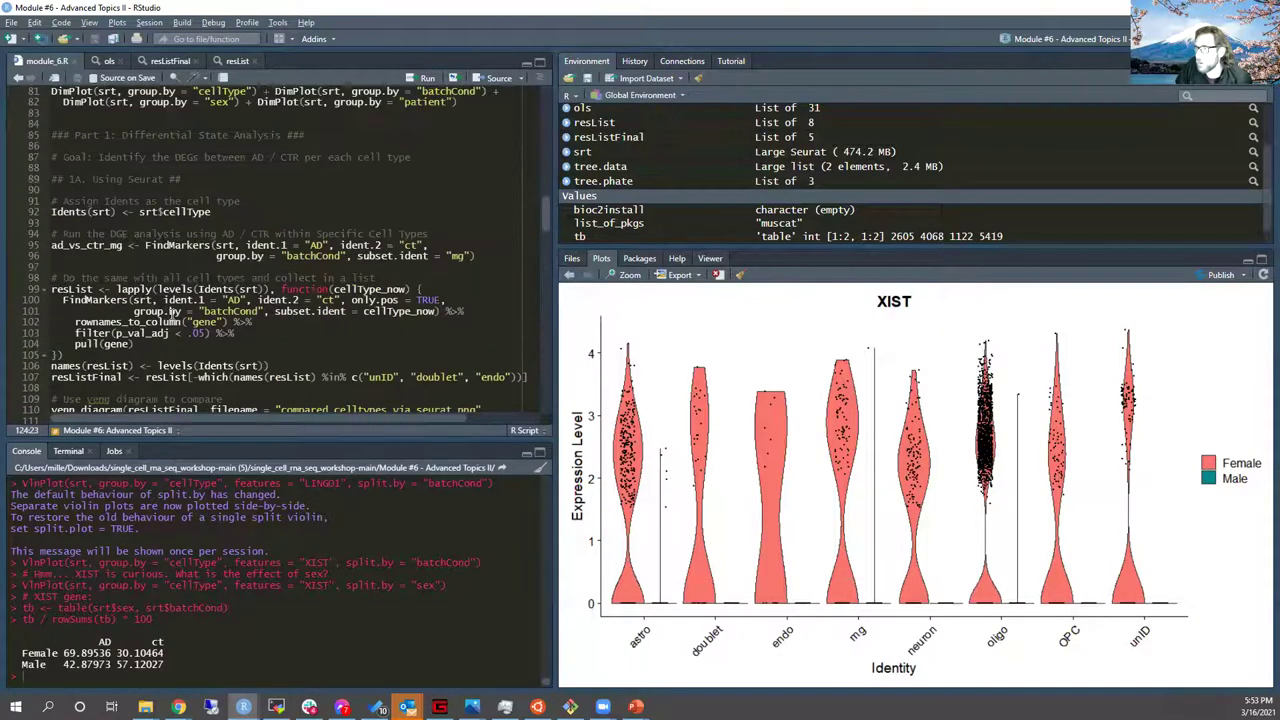
{"action": "scroll", "coordinate": [172, 313], "scroll_direction": "up", "scroll_amount": 9}
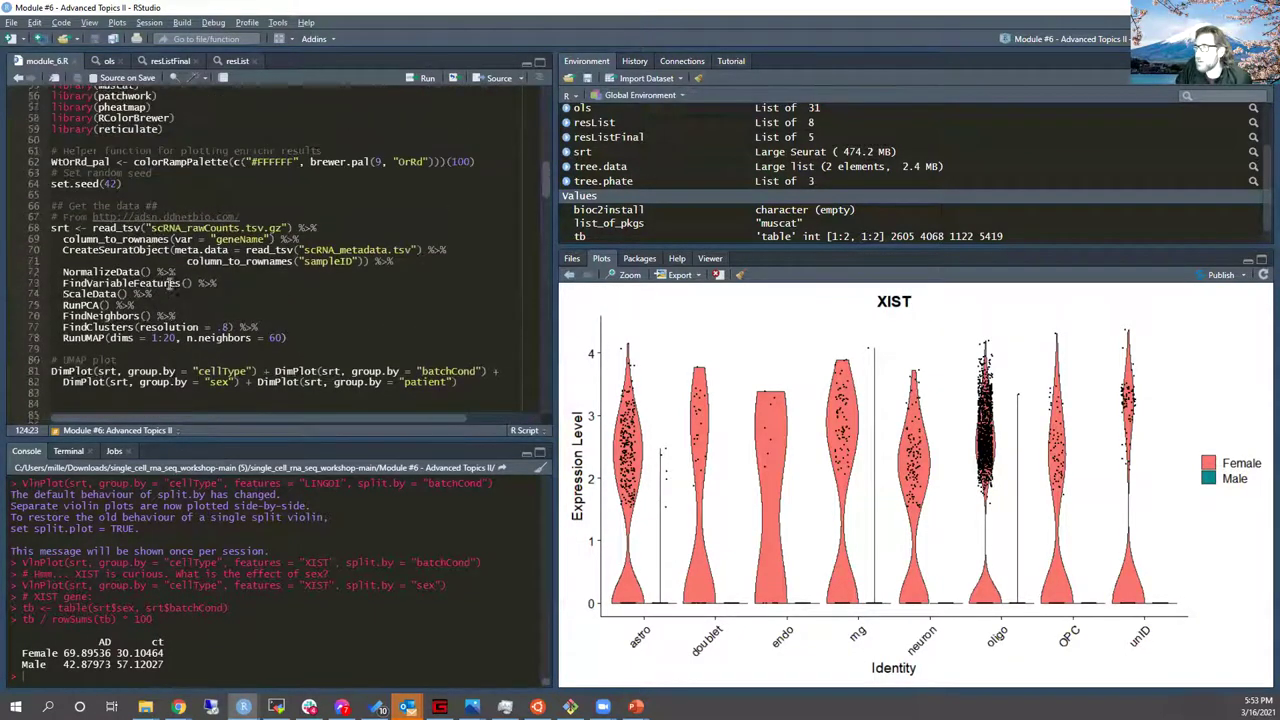
{"action": "scroll", "coordinate": [172, 283], "scroll_direction": "down", "scroll_amount": 3}
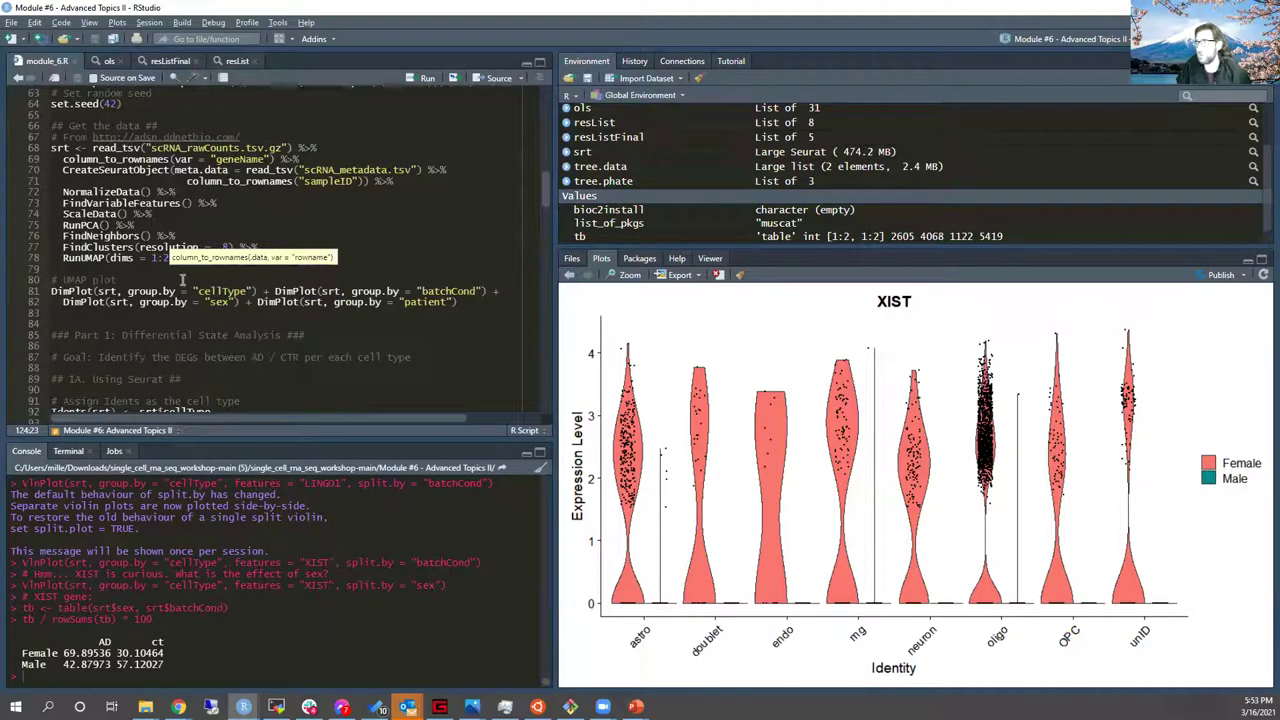
{"action": "left_click", "coordinate": [180, 313]}
{"action": "key", "text": "Return"}
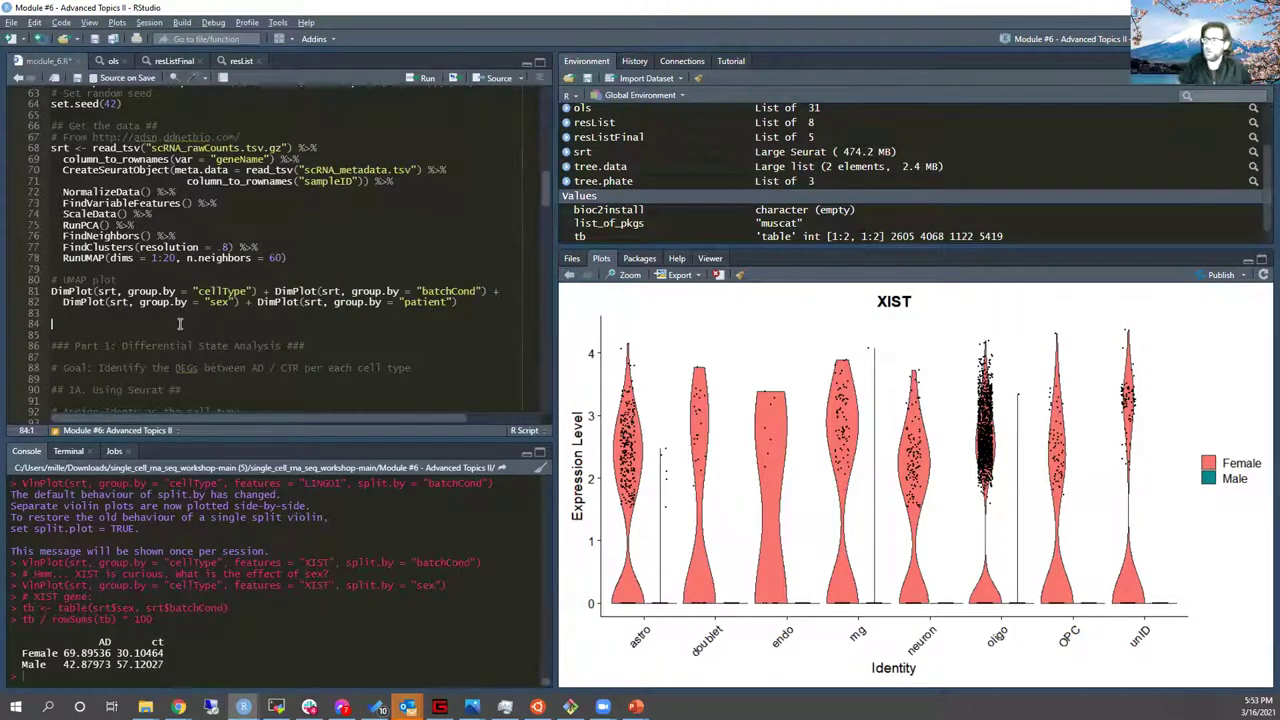
{"action": "type", "text": "table(sr"}
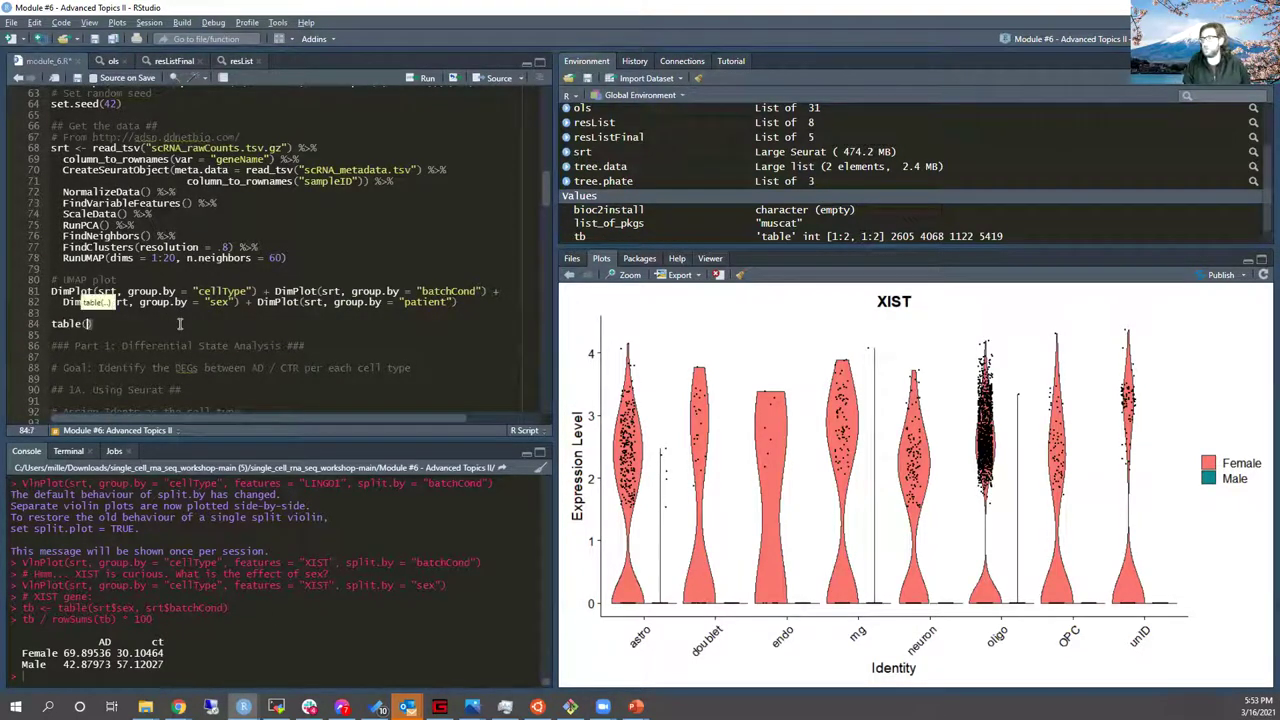
{"action": "type", "text": "t$sex"}
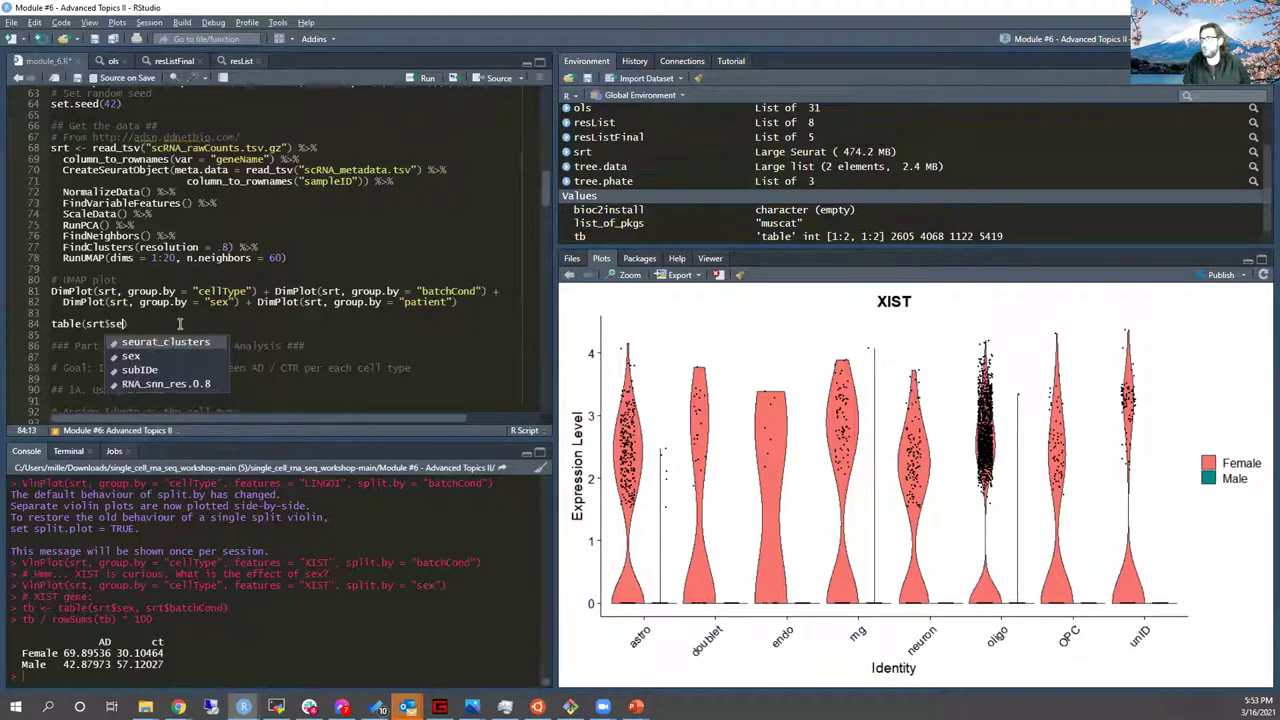
{"action": "type", "text": ", srt$p"}
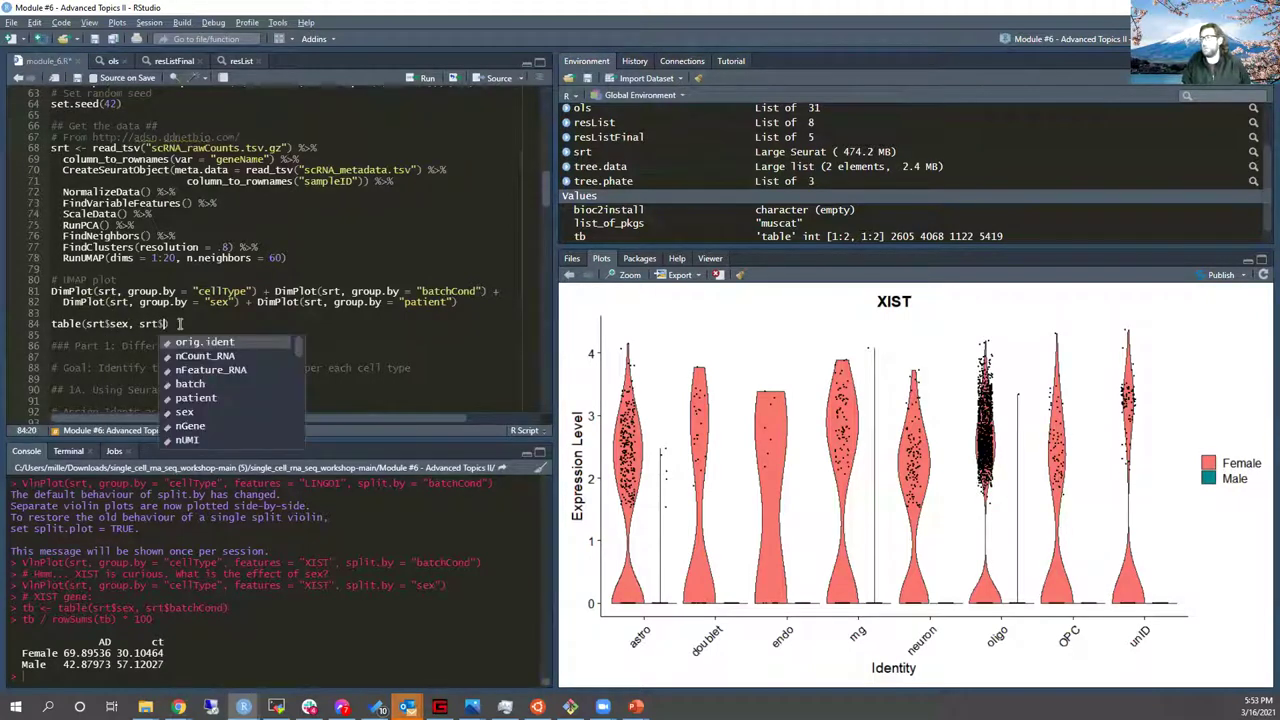
{"action": "type", "text": "atient"}
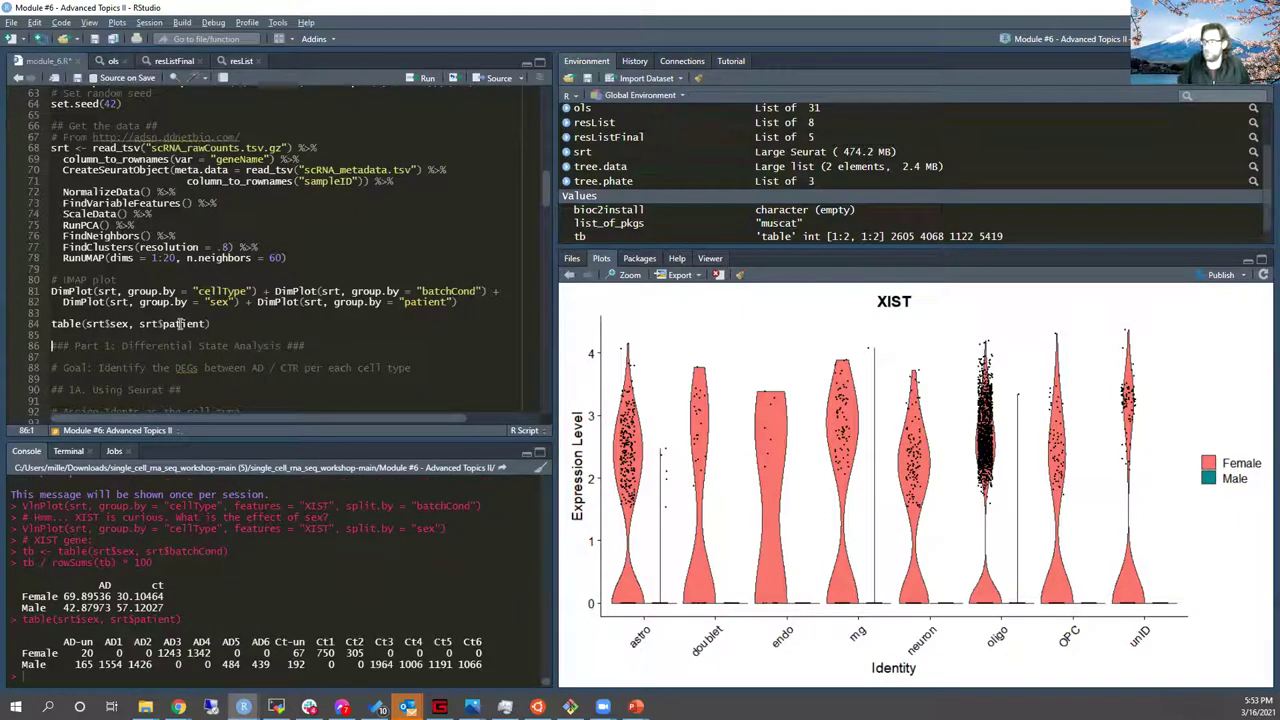
Step: Swap the arguments of the new line to table(srt$patient, srt$sex) and run it
{"action": "left_click", "coordinate": [111, 324]}
{"action": "type", "text": "patient"}
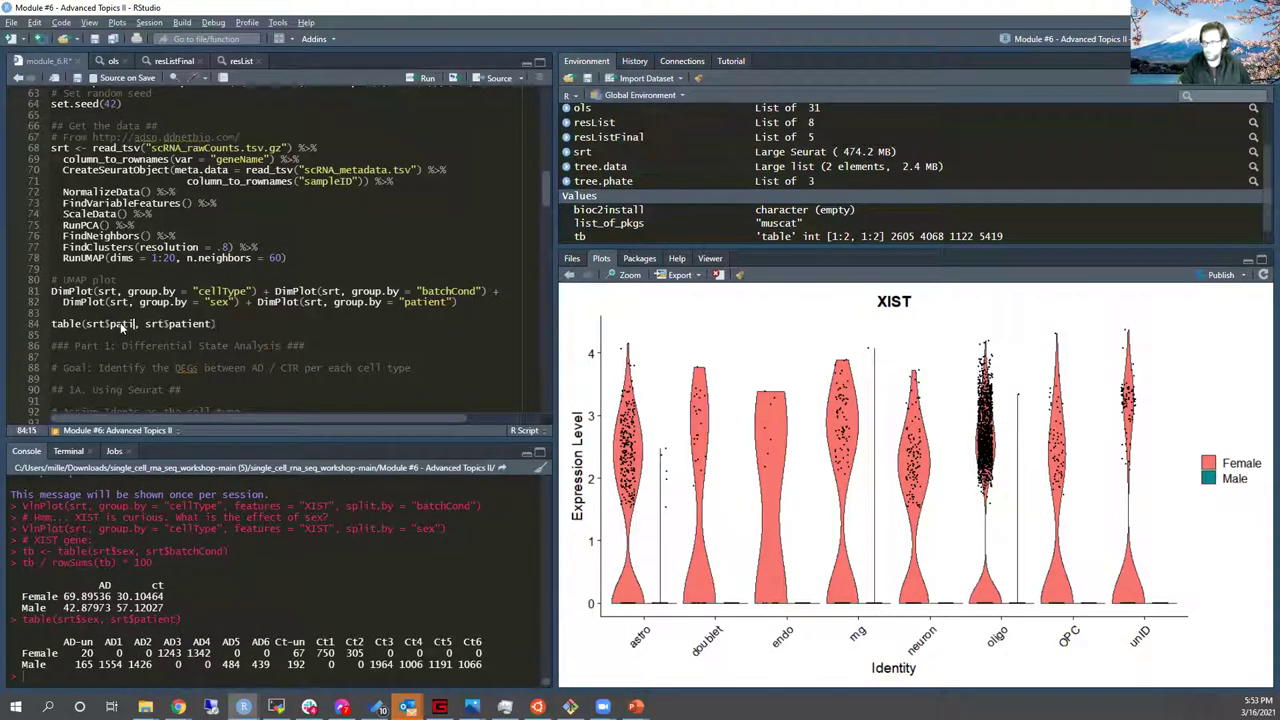
{"action": "left_click", "coordinate": [183, 324]}
{"action": "type", "text": "sex"}
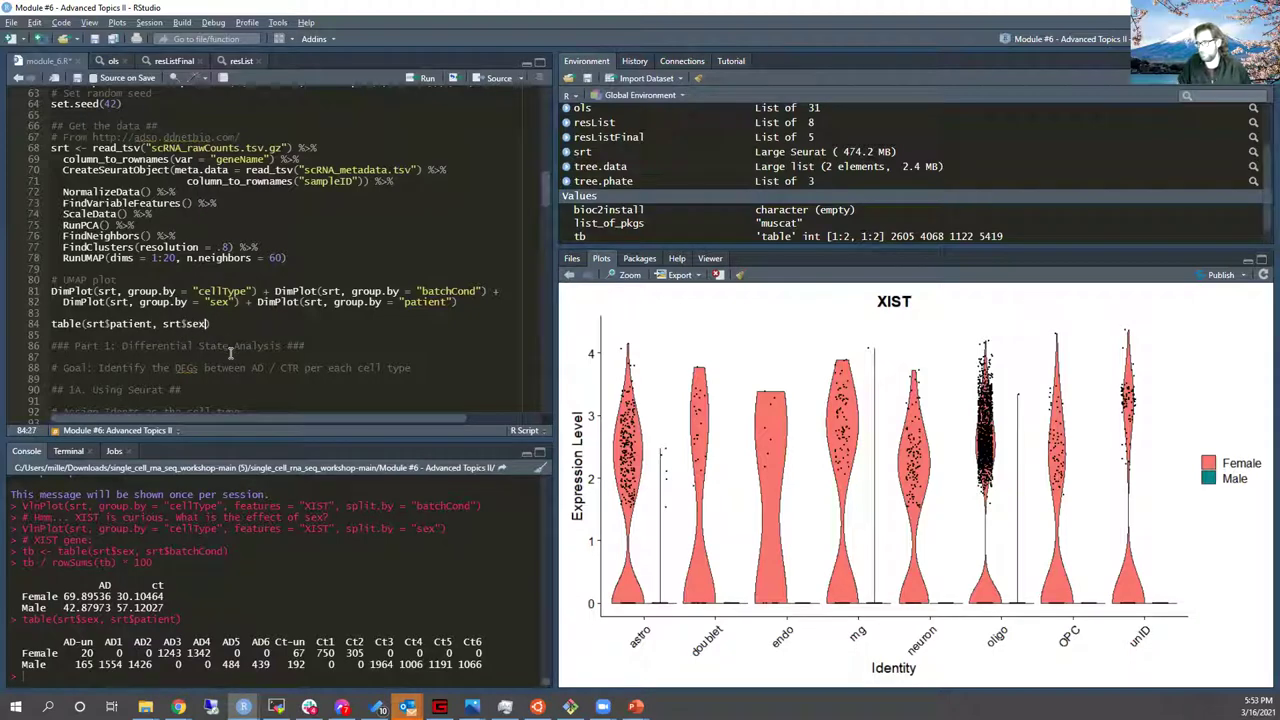
{"action": "key", "text": "ctrl+Return"}
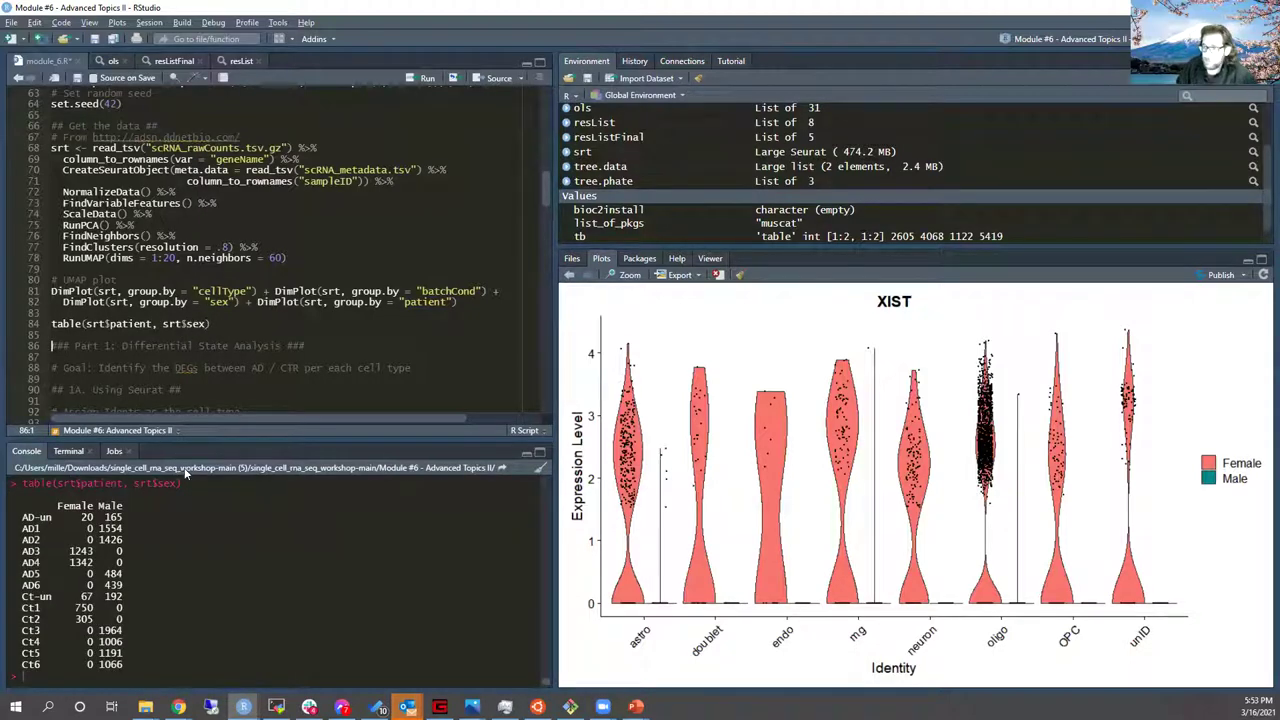
Step: Highlight the female cell counts of Ct1 and Ct2 in the patient-by-sex table output
{"action": "double_click", "coordinate": [82, 607]}
{"action": "double_click", "coordinate": [79, 619]}
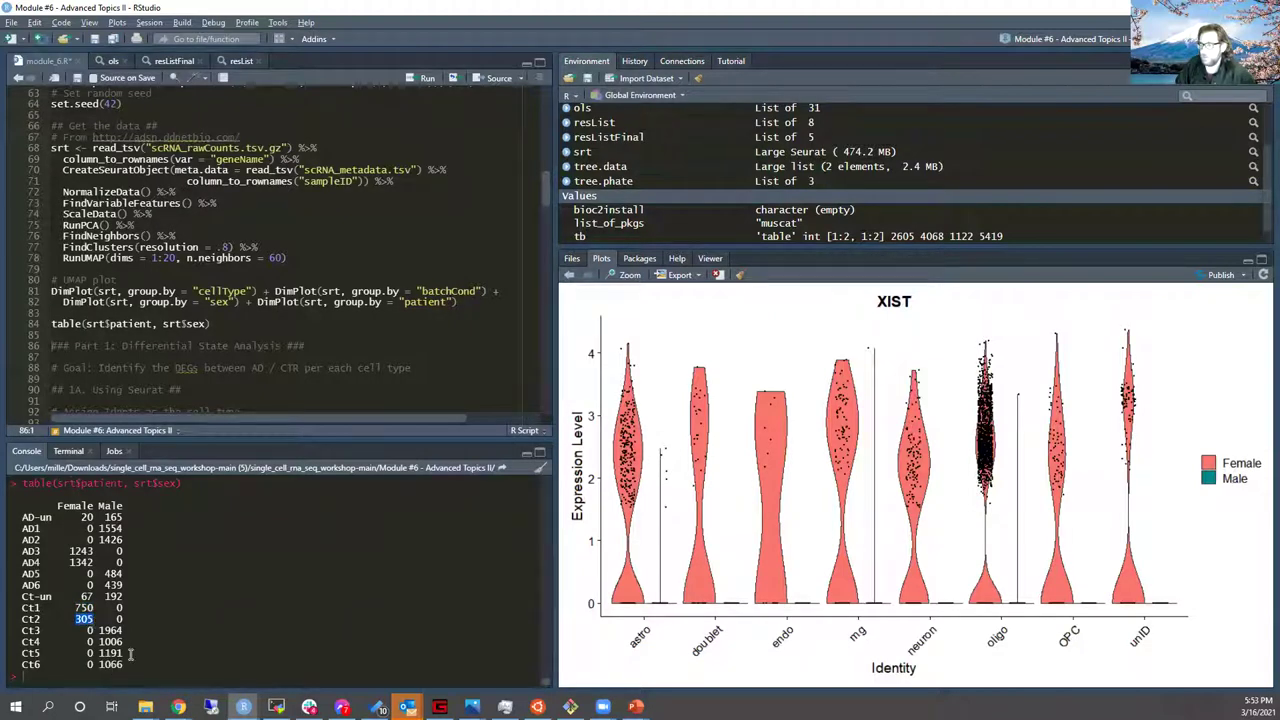
{"action": "double_click", "coordinate": [84, 607]}
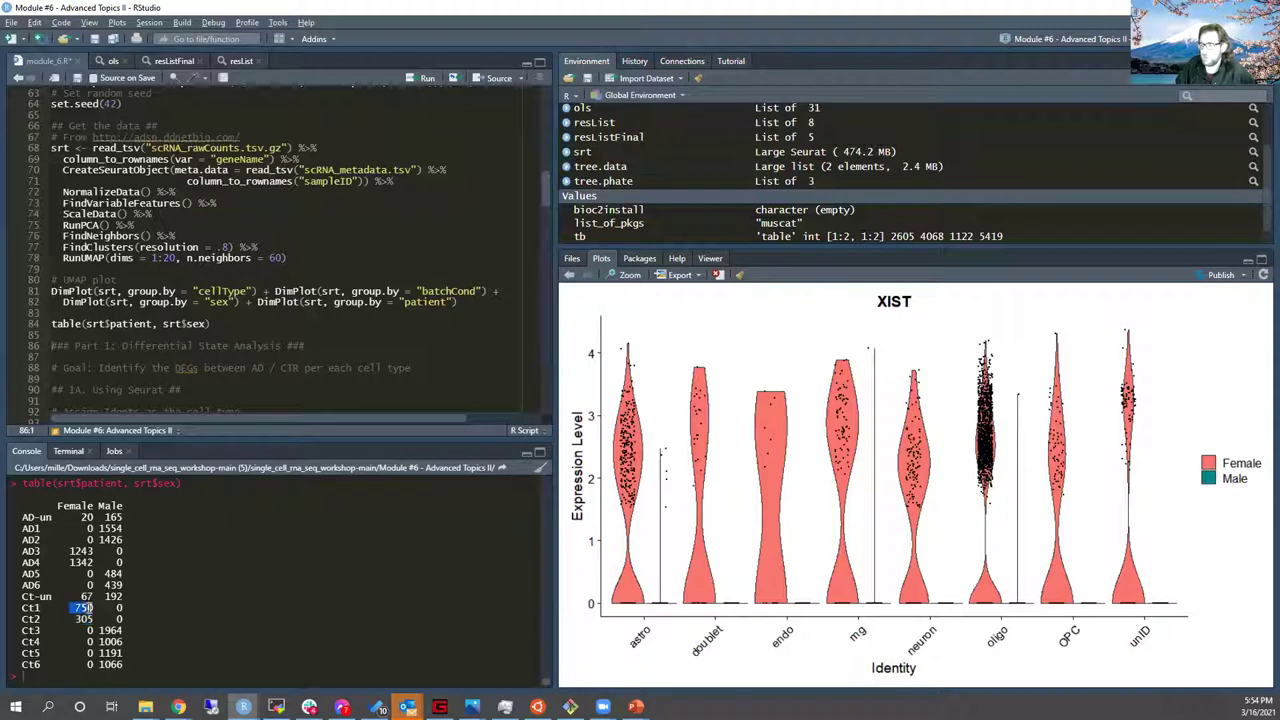
{"action": "double_click", "coordinate": [84, 619]}
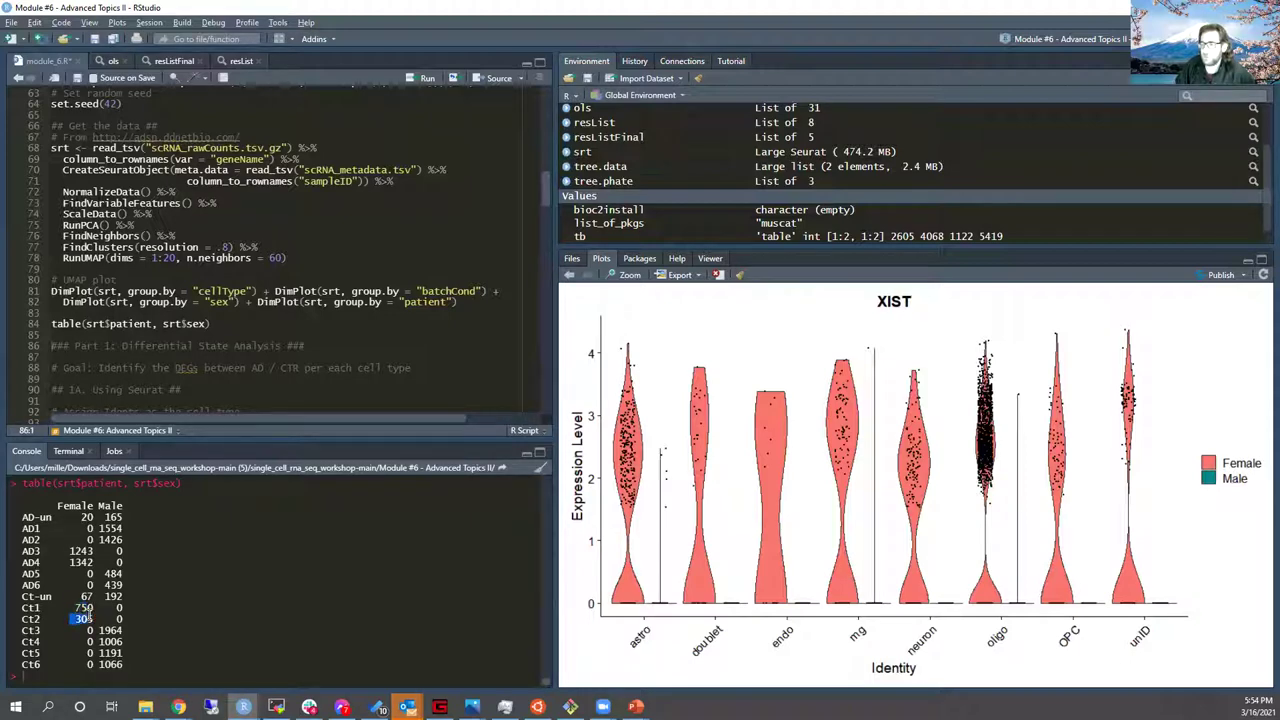
{"action": "left_click", "coordinate": [158, 628]}
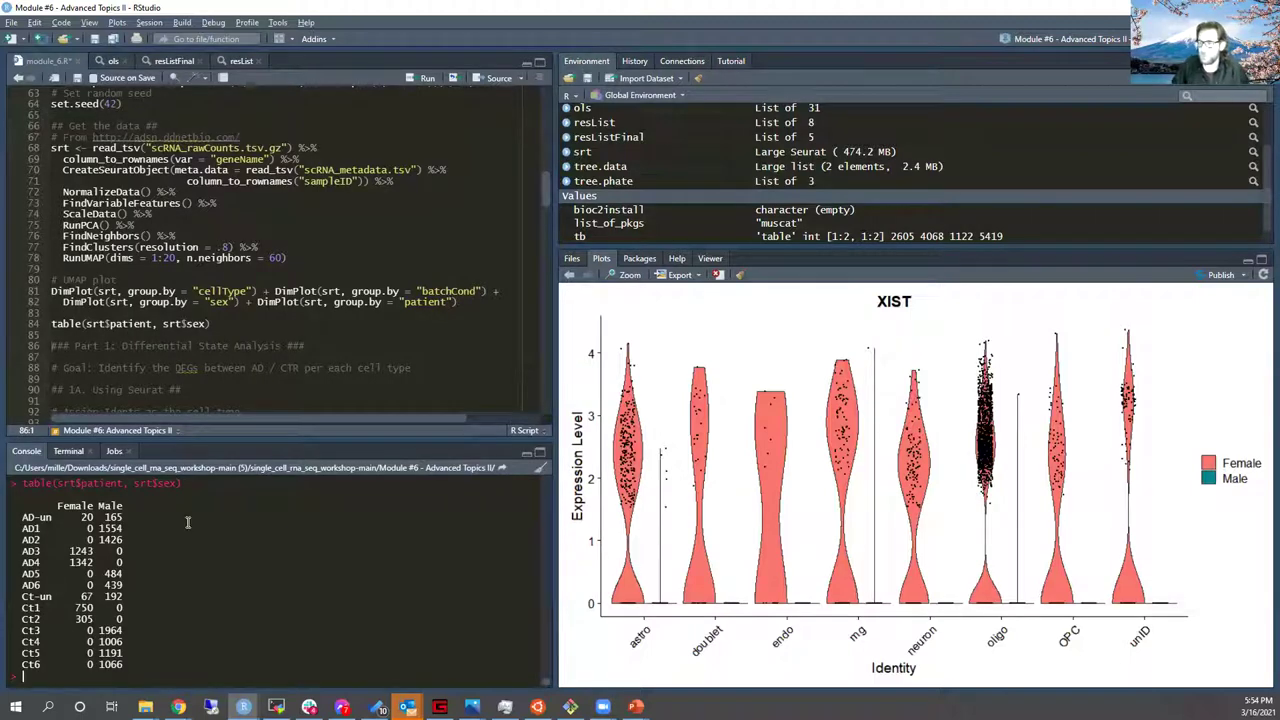
Step: Save the script and run the table(srt$patient, srt$sex) line again
{"action": "left_click", "coordinate": [244, 326]}
{"action": "left_click", "coordinate": [247, 313]}
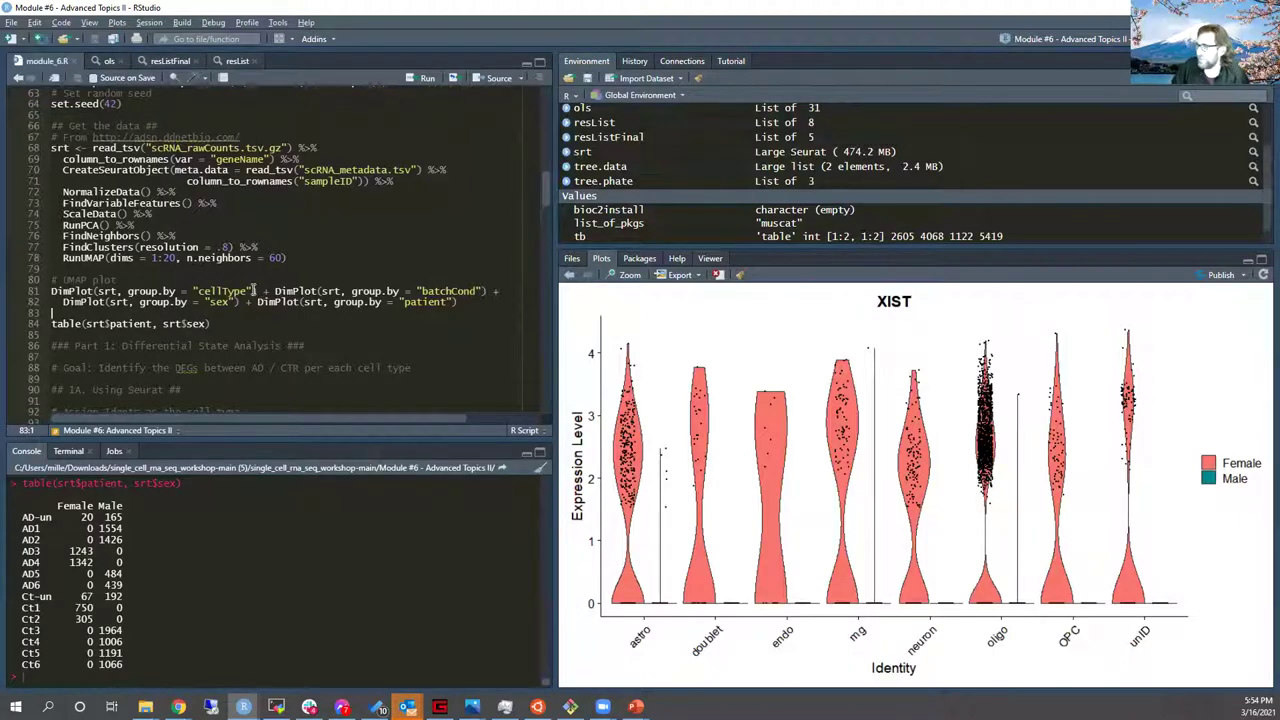
{"action": "scroll", "coordinate": [252, 290], "scroll_direction": "down", "scroll_amount": 4}
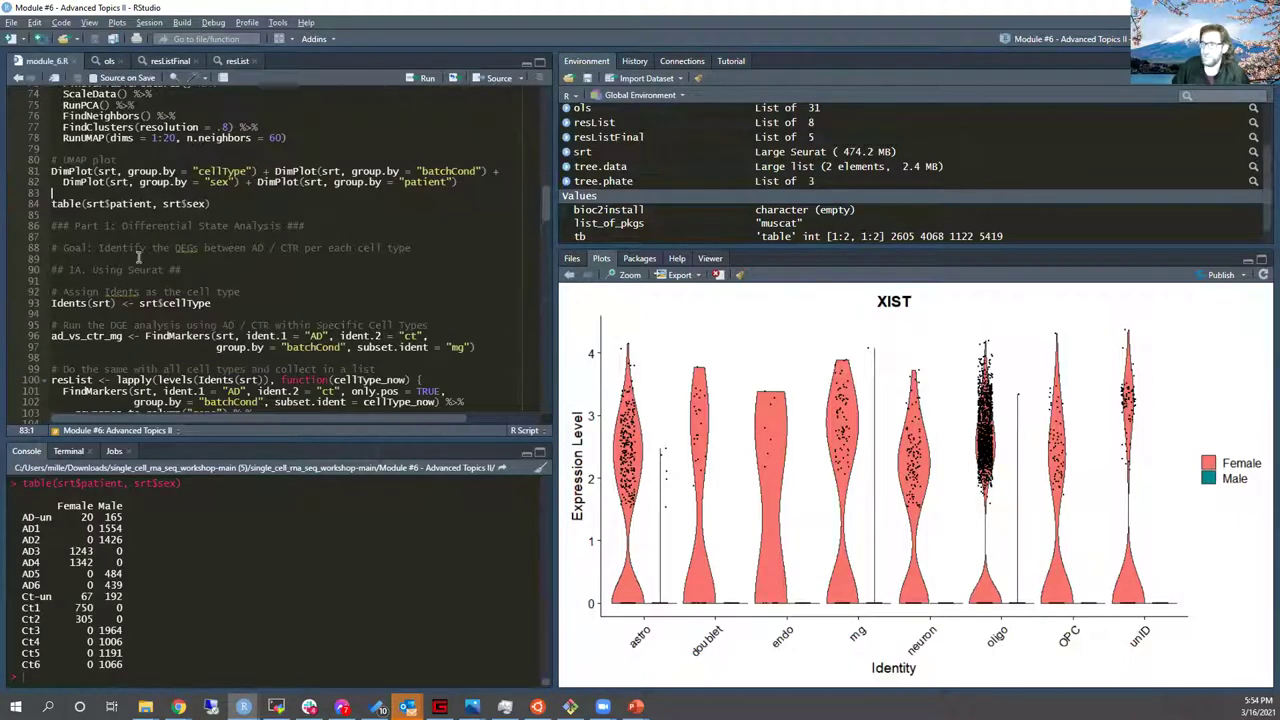
{"action": "left_click", "coordinate": [112, 203]}
{"action": "key", "text": "ctrl+Return"}
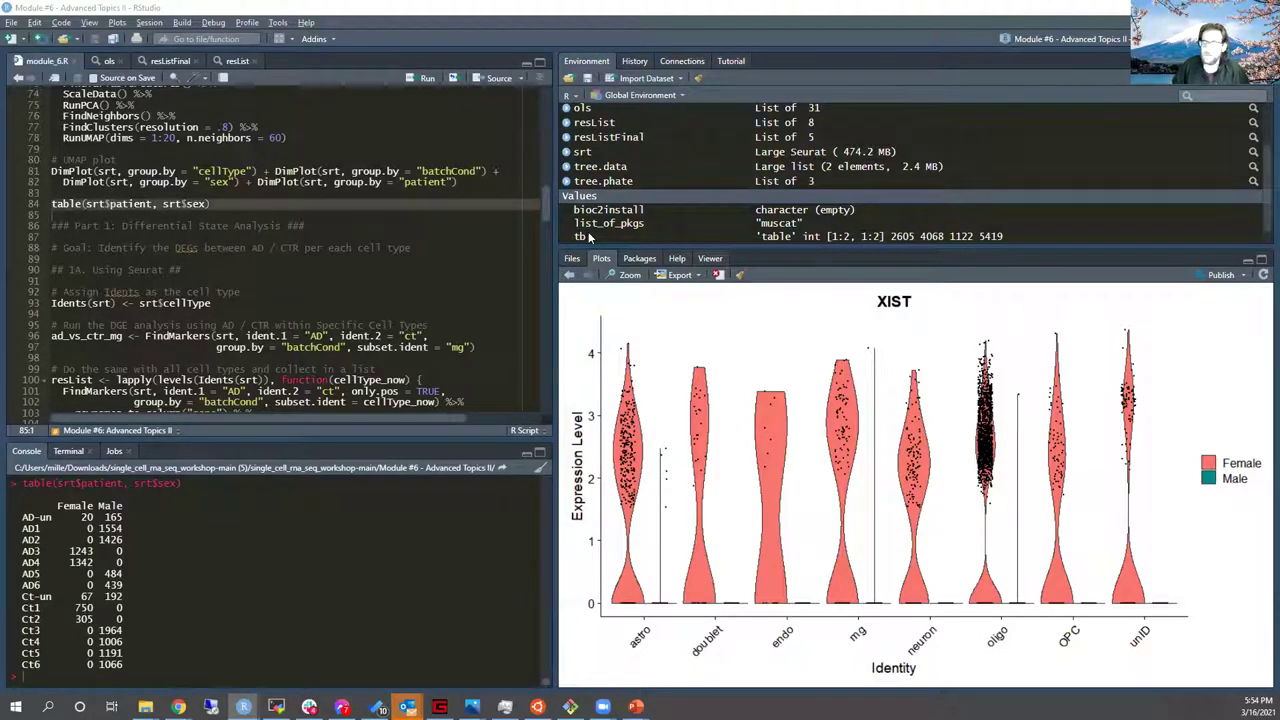
Step: Go to the Upset plot section and place the cursor in the upset(fromList(resListFinal)) call
{"action": "left_click", "coordinate": [182, 237]}
{"action": "scroll", "coordinate": [215, 236], "scroll_direction": "down", "scroll_amount": 20}
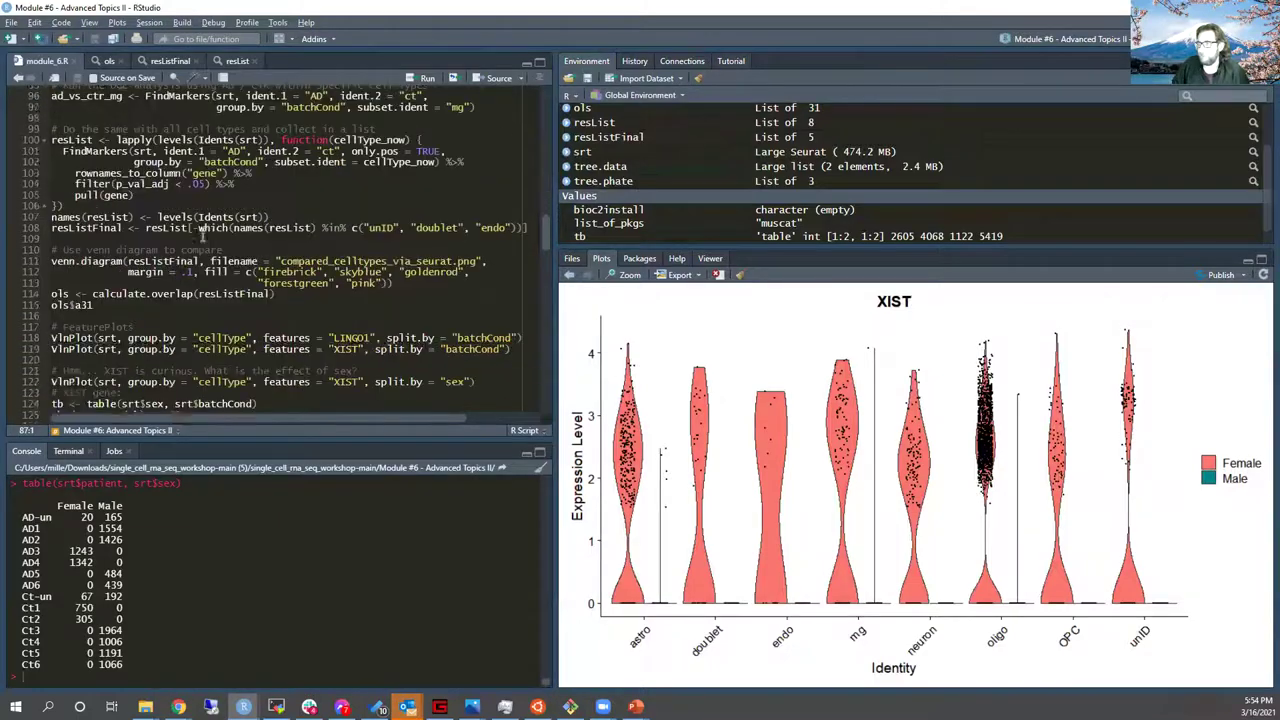
{"action": "scroll", "coordinate": [190, 228], "scroll_direction": "up", "scroll_amount": 16}
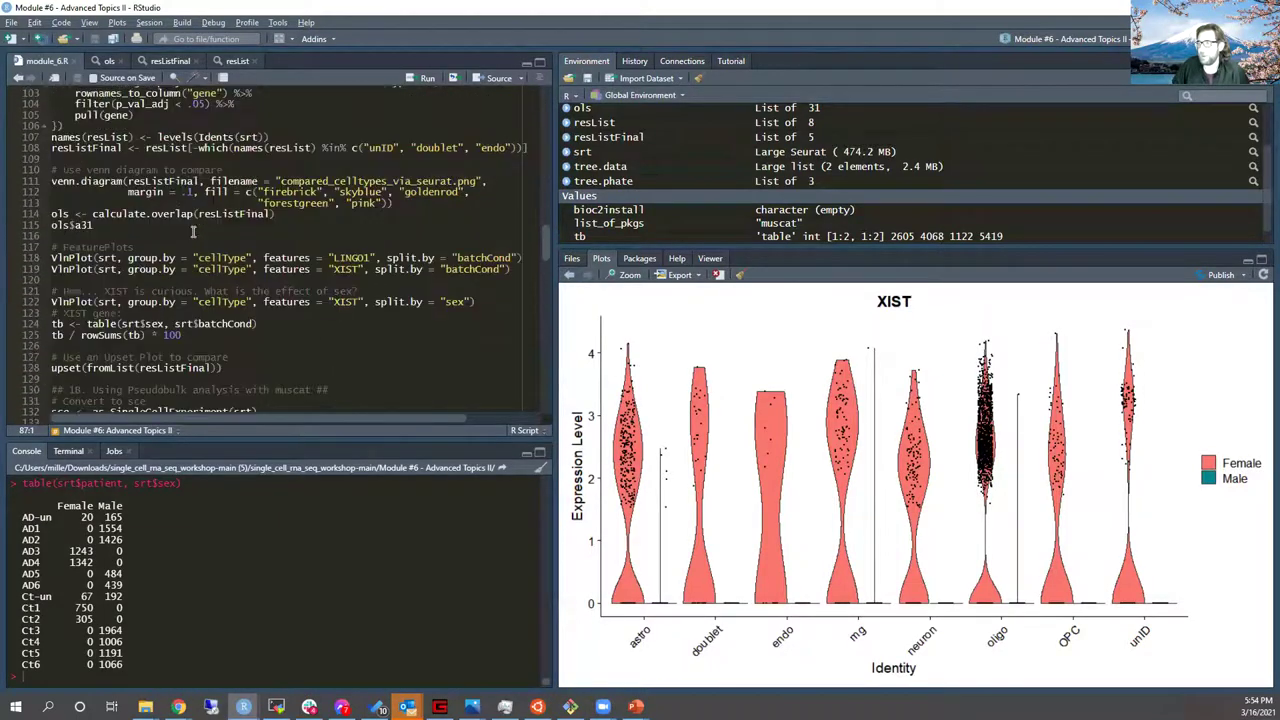
{"action": "scroll", "coordinate": [208, 218], "scroll_direction": "up", "scroll_amount": 2}
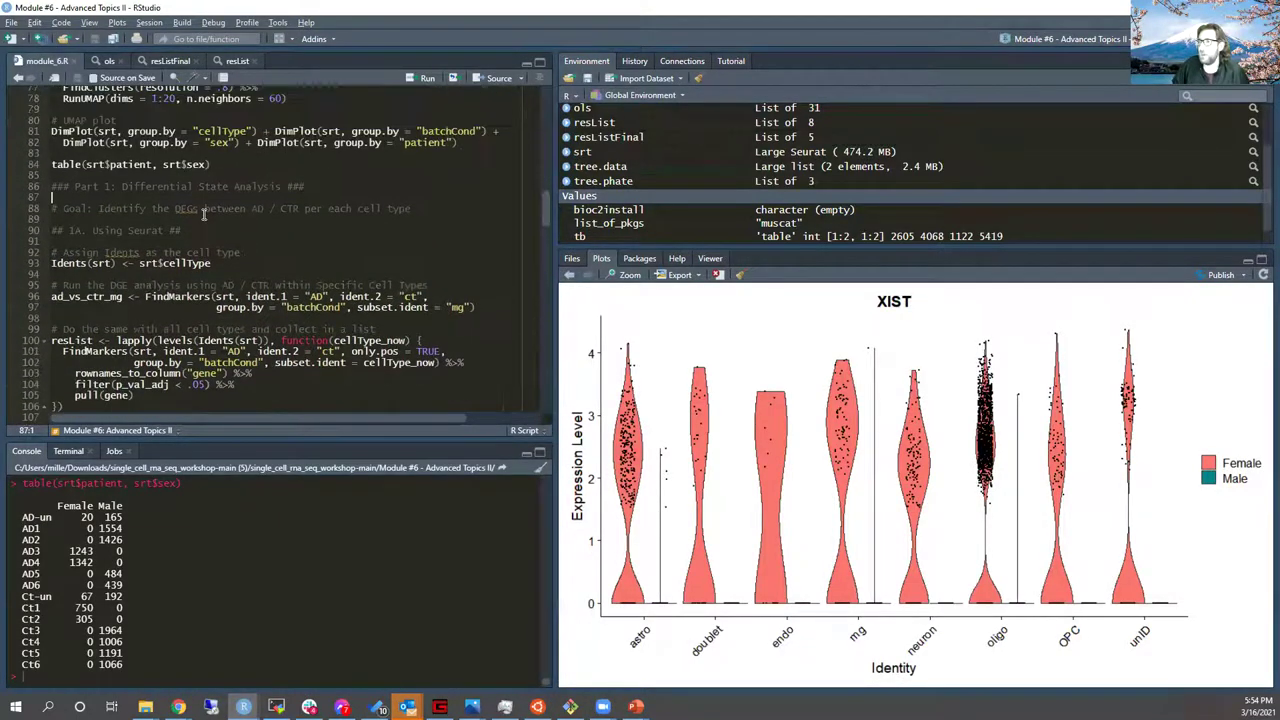
{"action": "scroll", "coordinate": [190, 226], "scroll_direction": "down", "scroll_amount": 6}
{"action": "scroll", "coordinate": [183, 232], "scroll_direction": "down", "scroll_amount": 5}
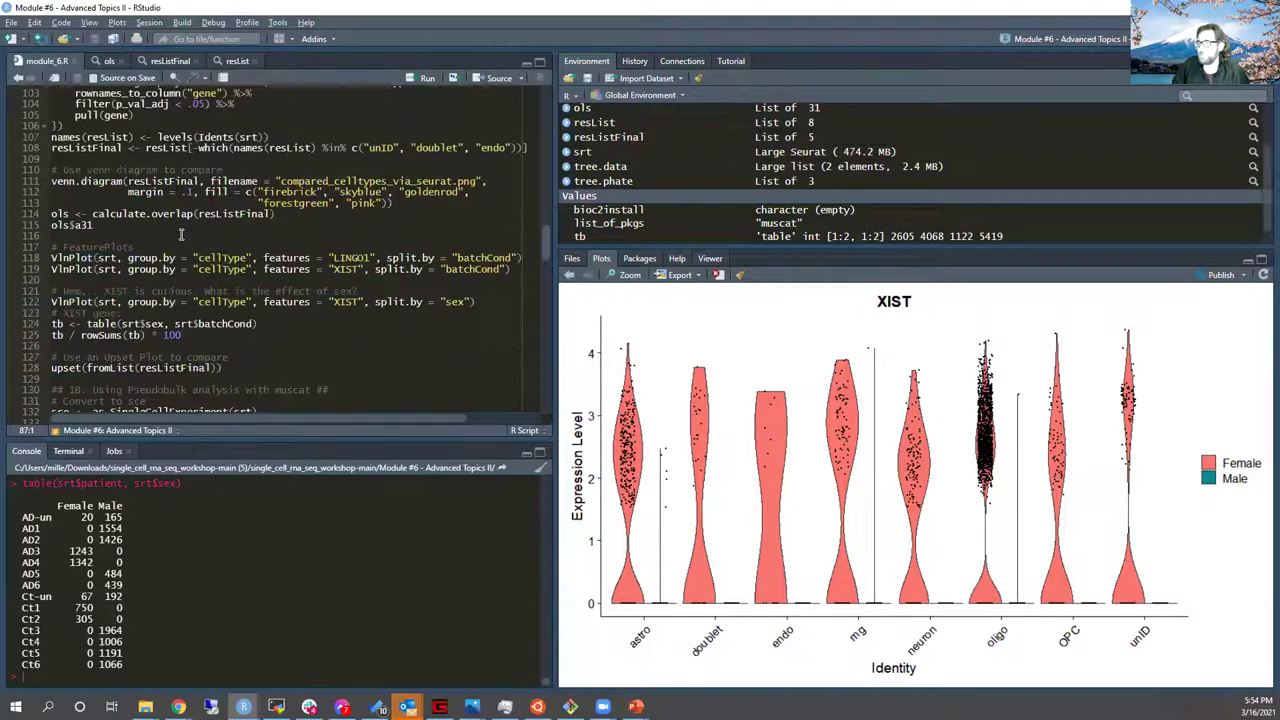
{"action": "left_click", "coordinate": [130, 289]}
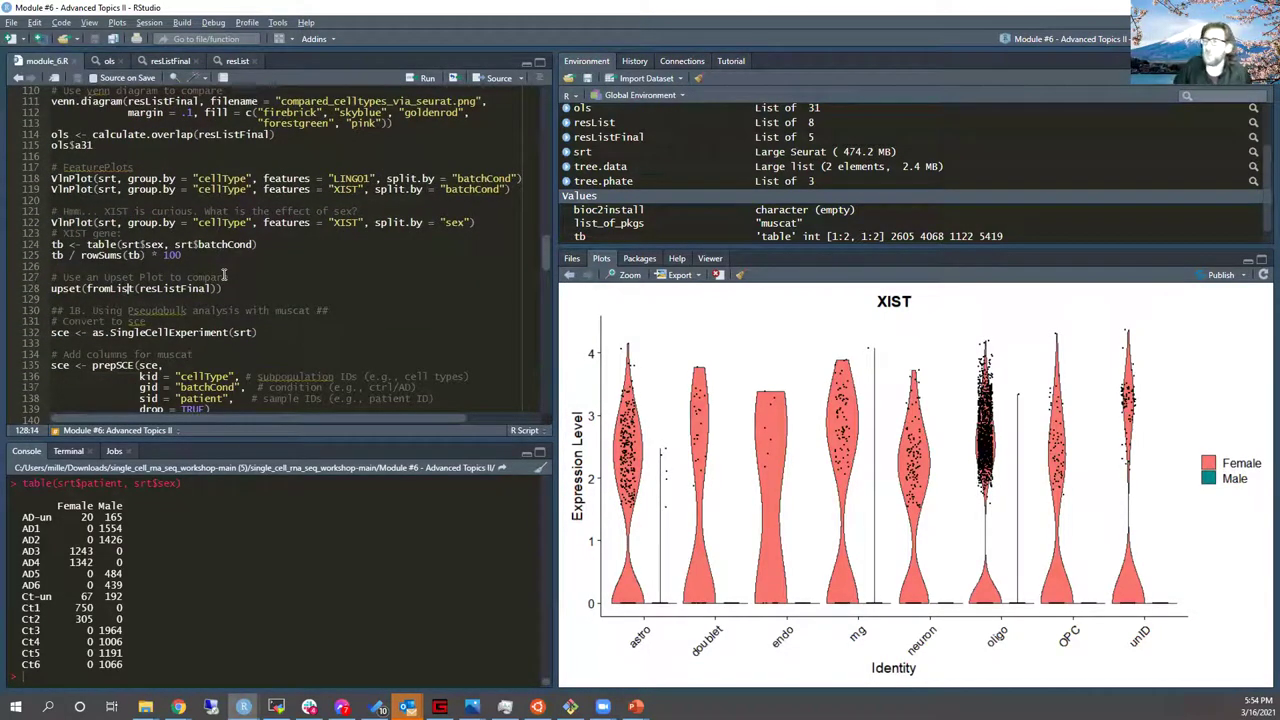
{"action": "left_click", "coordinate": [100, 287]}
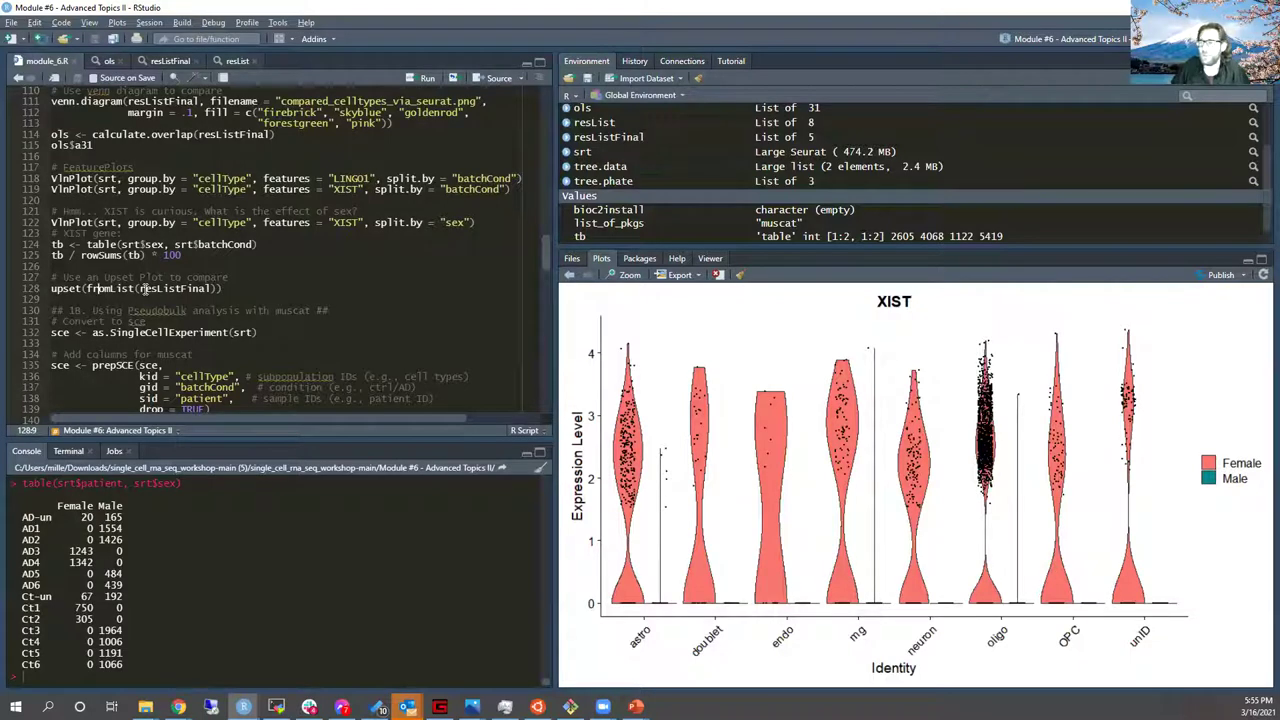
Step: Run upset(fromList(resListFinal)) from the script to draw an UpSet plot comparing the cell types
{"action": "left_click", "coordinate": [183, 288]}
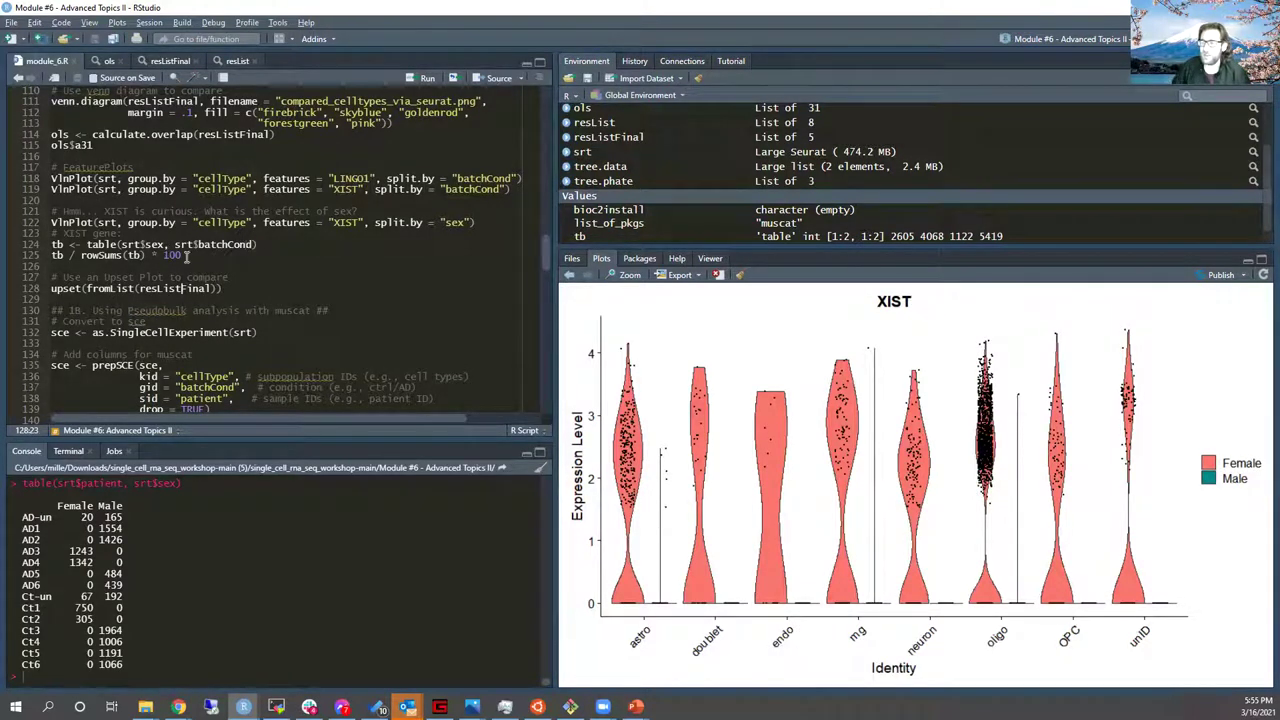
{"action": "key", "text": "ctrl+Return"}
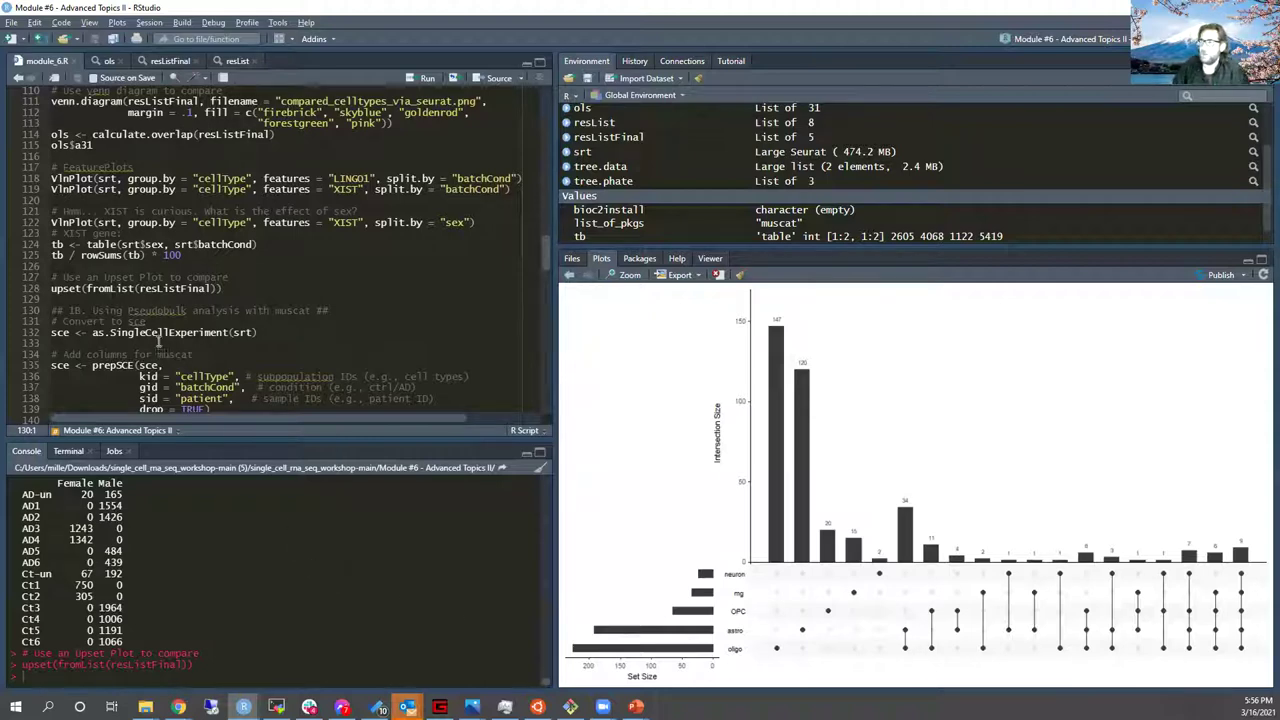
{"action": "left_click", "coordinate": [270, 298]}
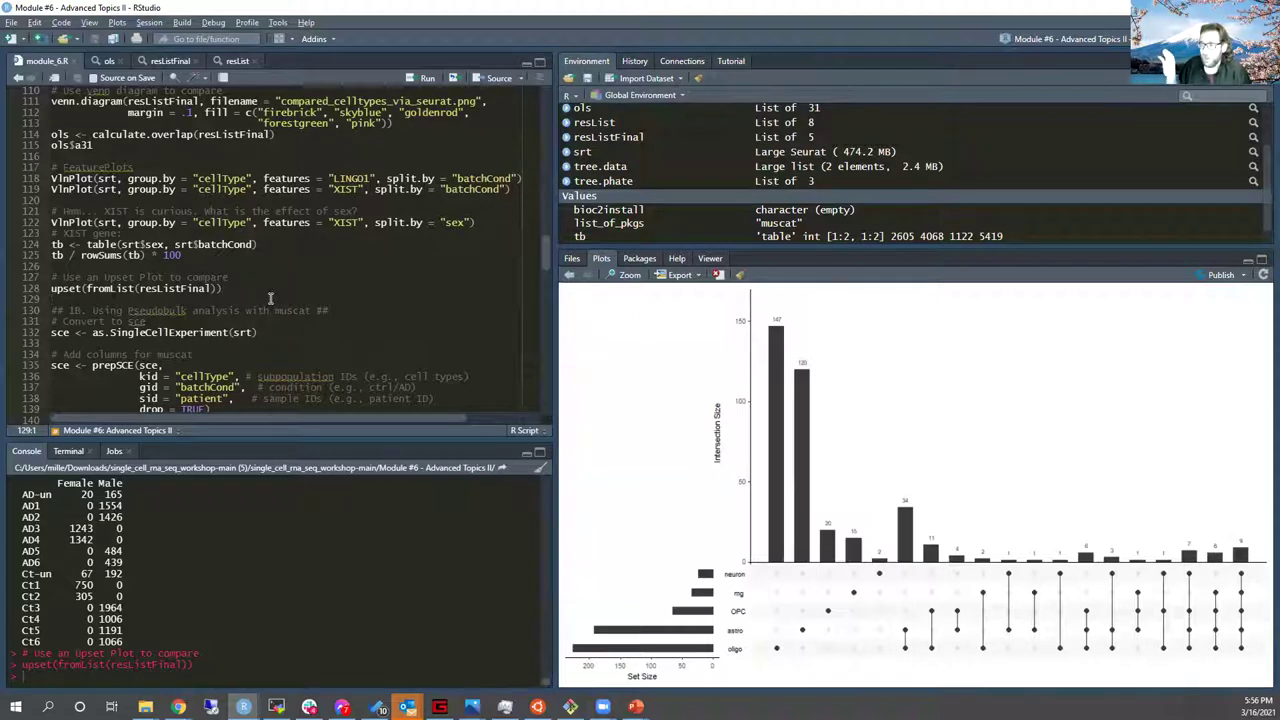
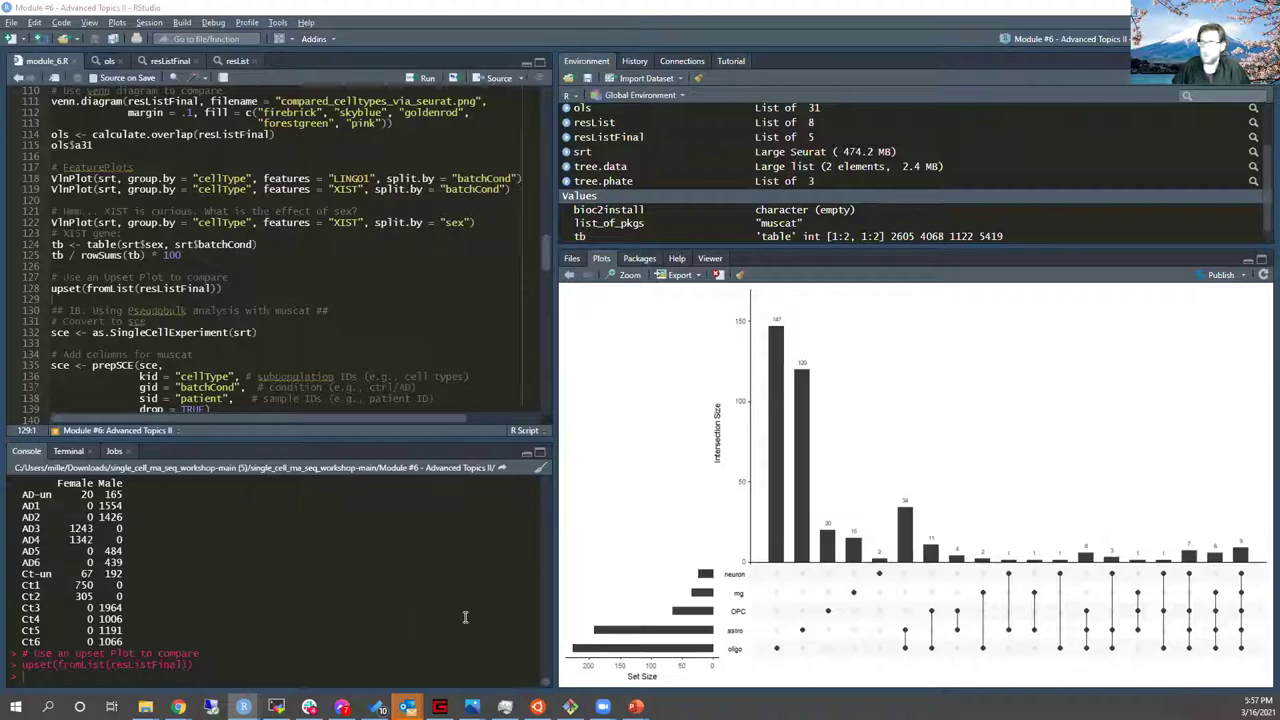
Step: Look up the installed Seurat packages by filtering the package list with "Seu", and clear the filter
{"action": "left_click", "coordinate": [638, 259]}
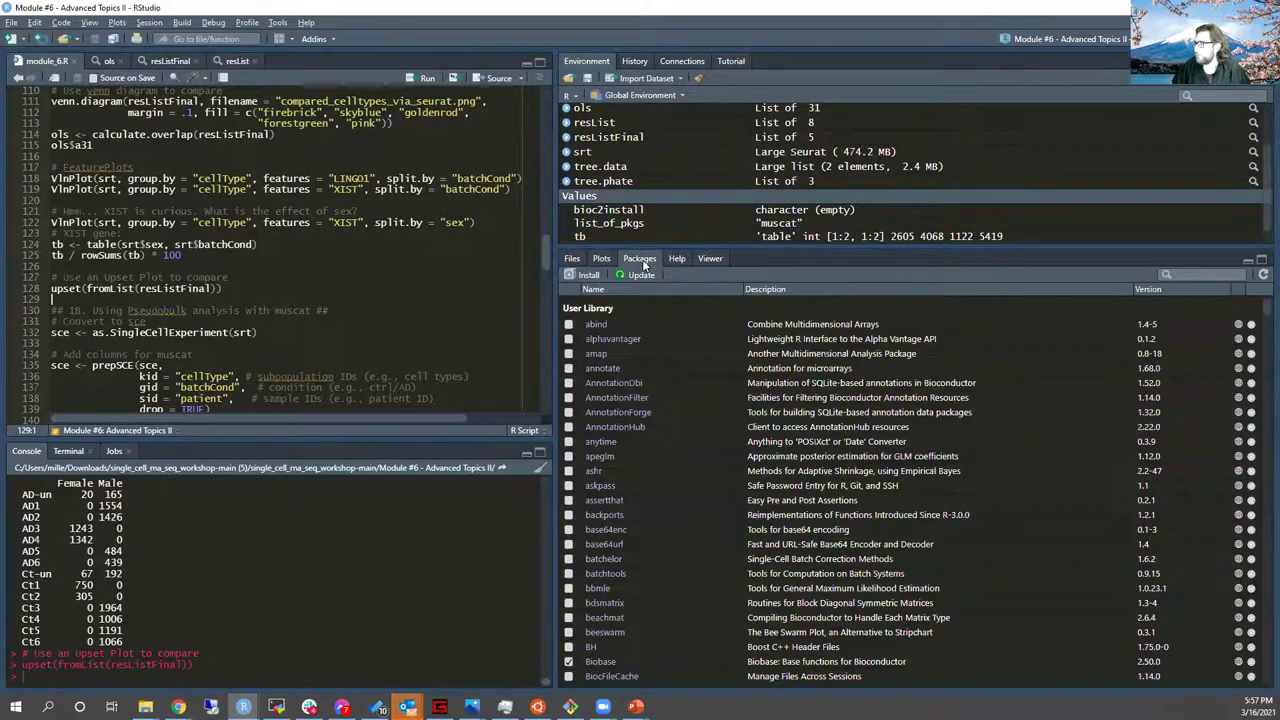
{"action": "left_click", "coordinate": [1182, 272]}
{"action": "type", "text": "Se"}
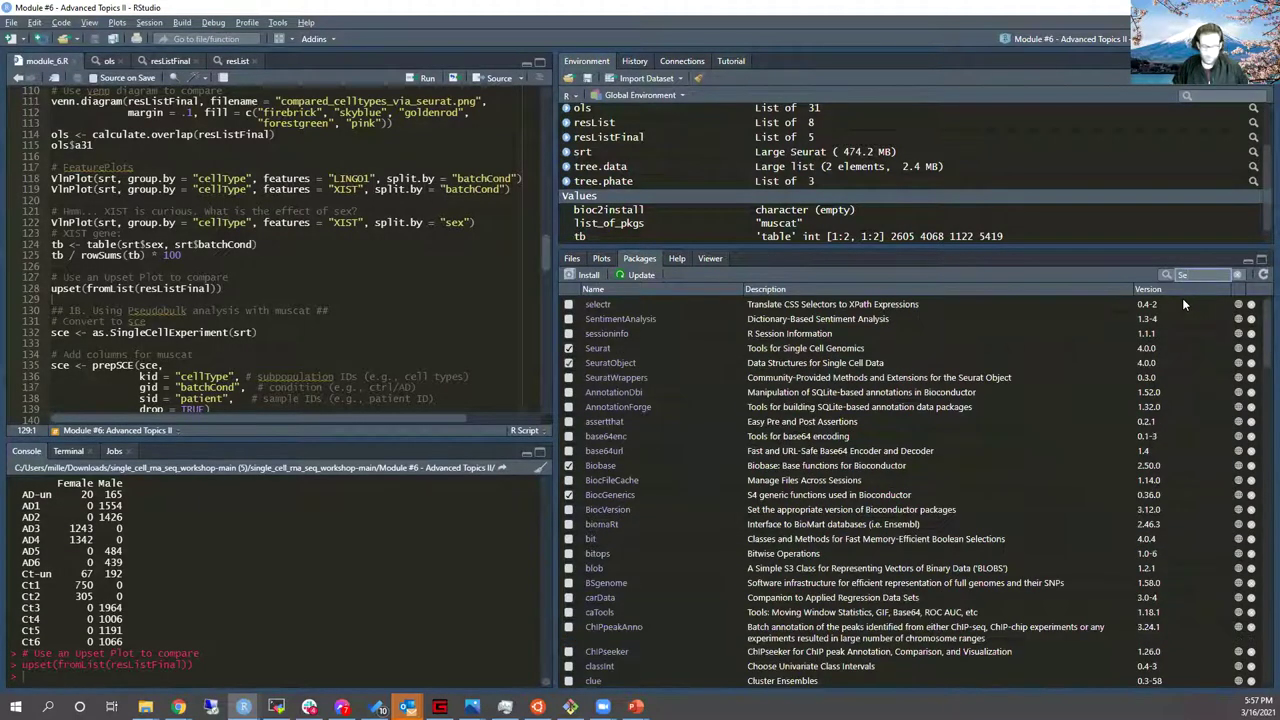
{"action": "type", "text": "u"}
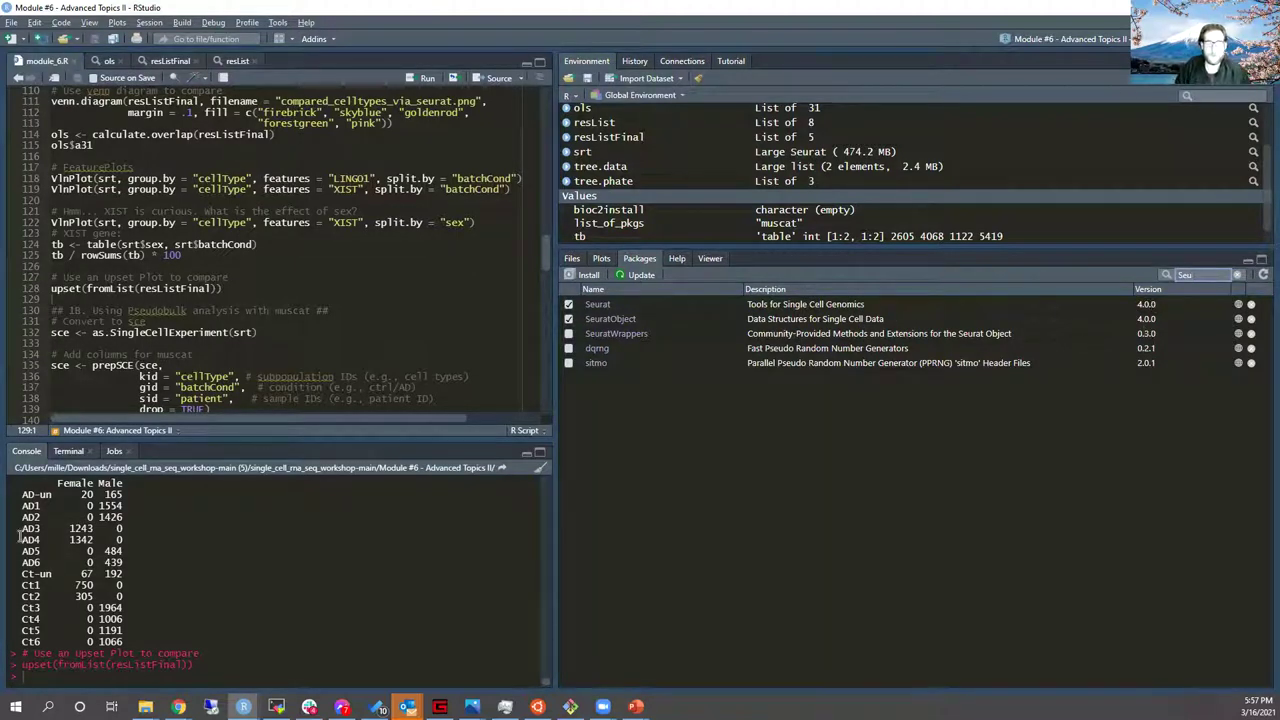
{"action": "left_click", "coordinate": [1237, 276]}
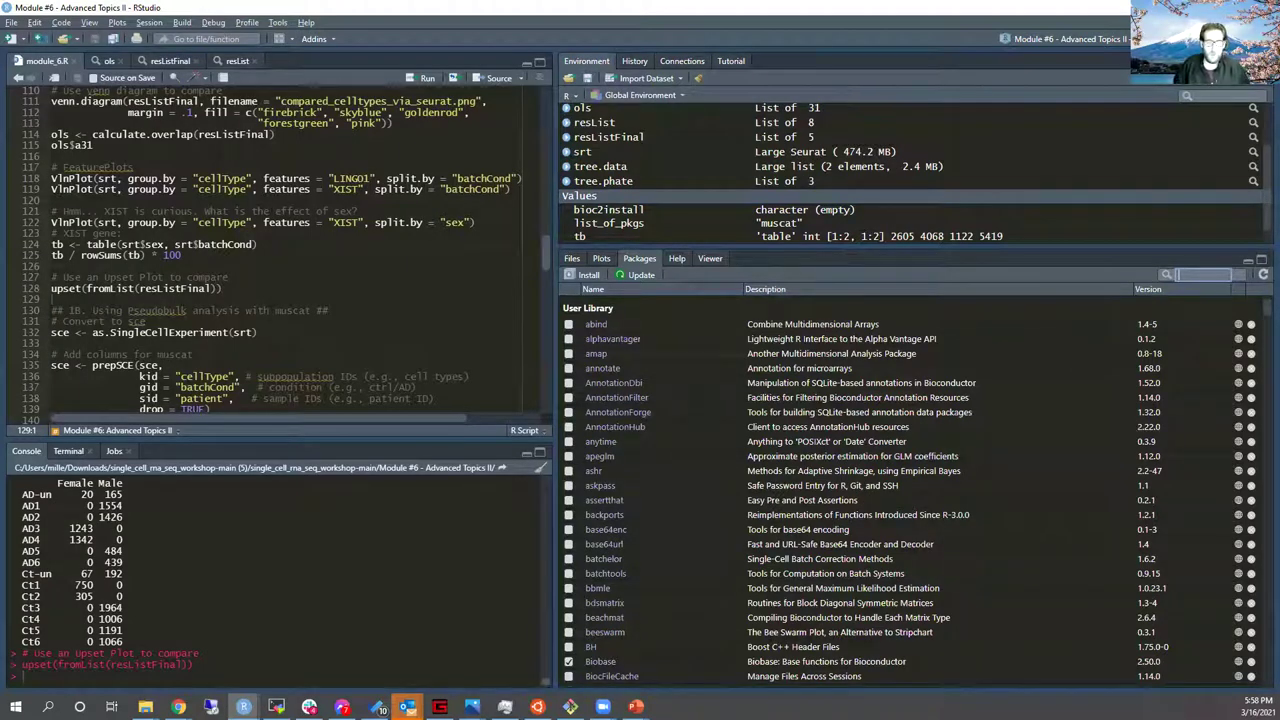
{"action": "key", "text": "Escape"}
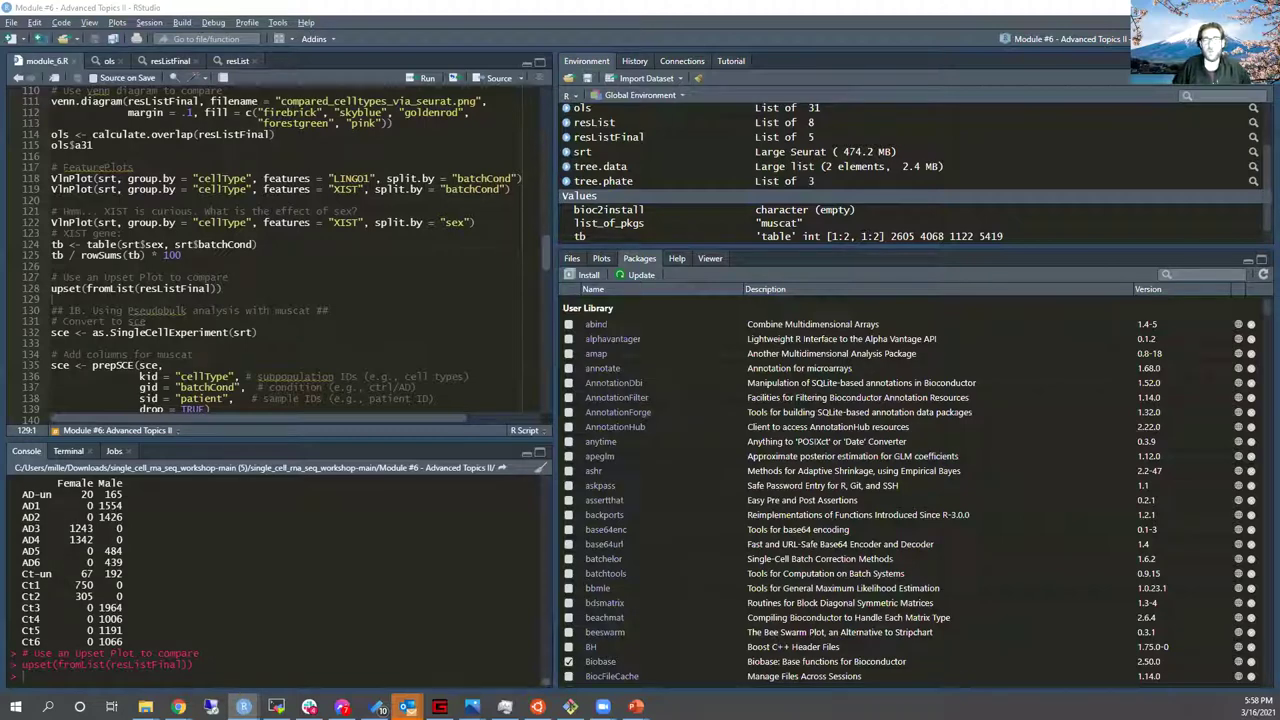
Step: Show the UpSet plot again and compare it with the Venn diagram image compared_celltypes_via_seurat.png
{"action": "left_click", "coordinate": [601, 258]}
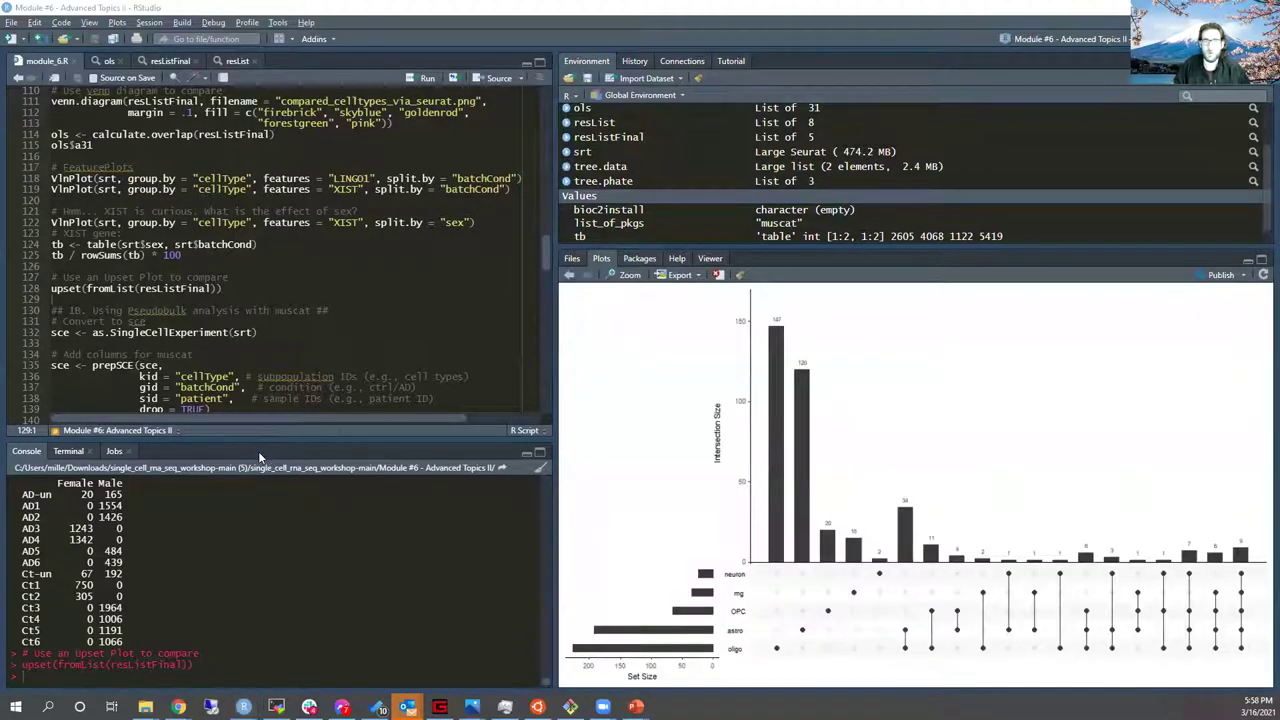
{"action": "key", "text": "alt+Tab"}
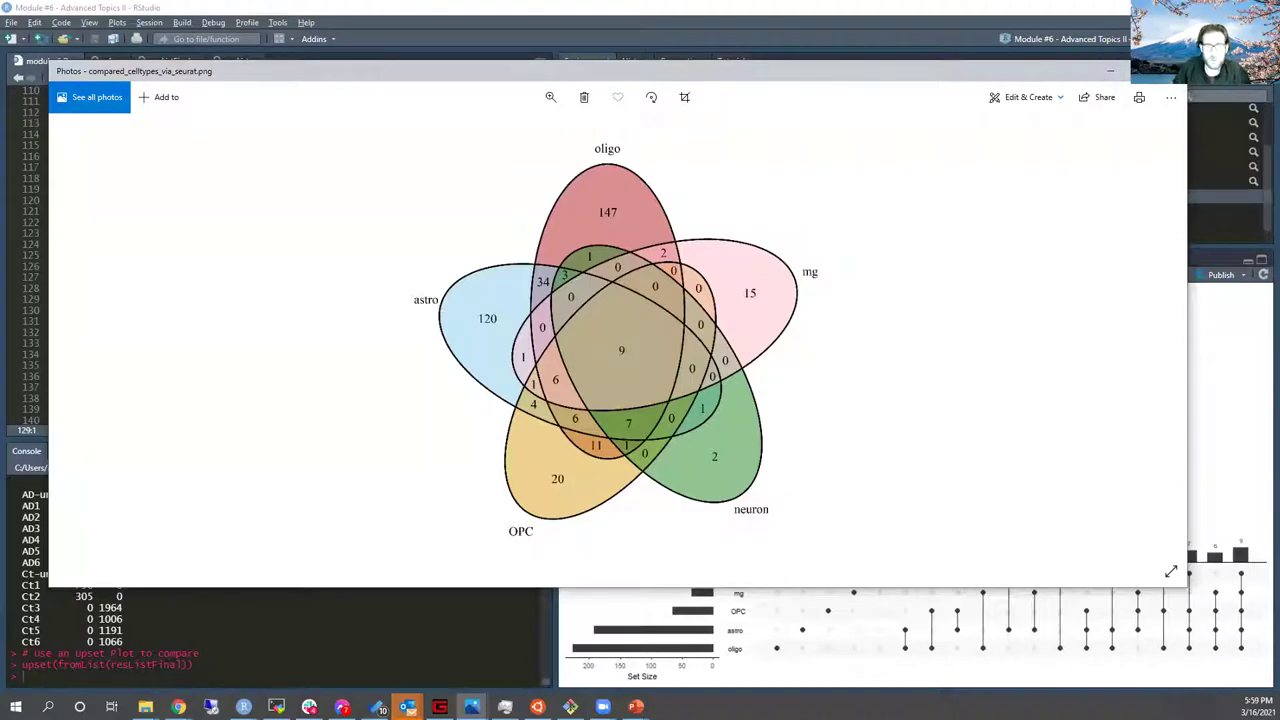
{"action": "left_click", "coordinate": [604, 12]}
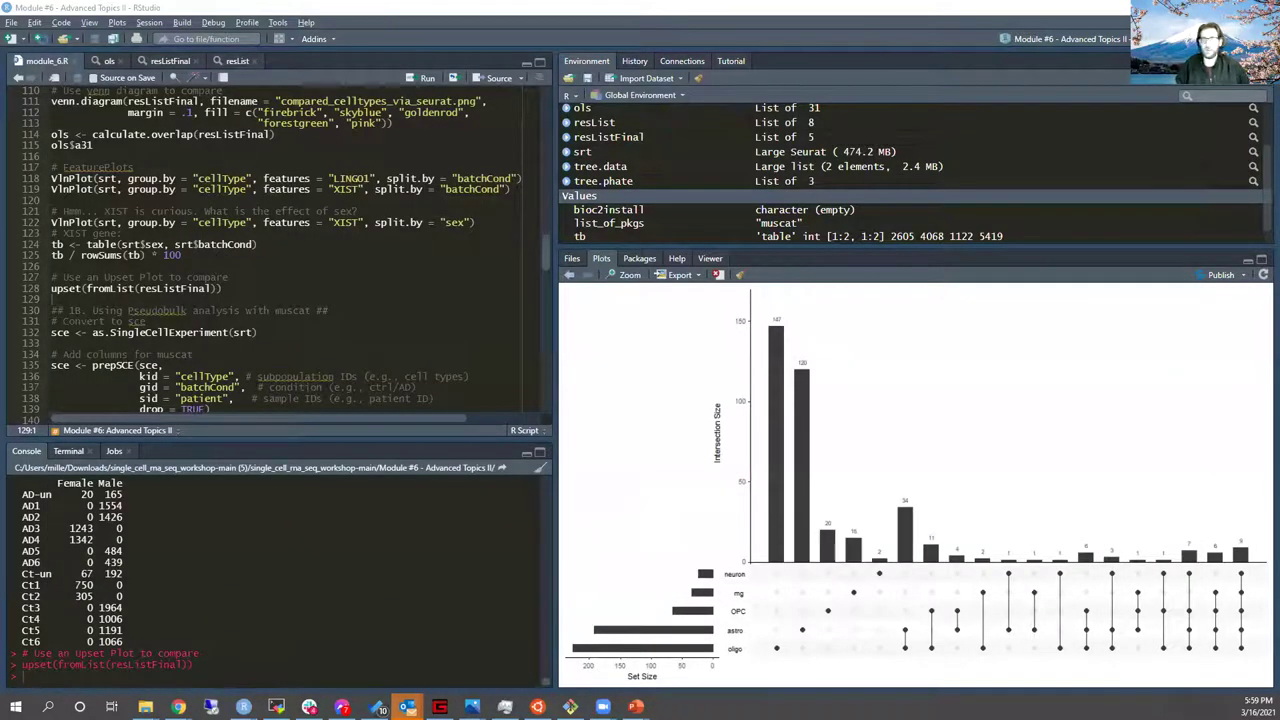
Step: Switch to Chrome, search the web for "superexacttest", open the CRAN SuperExactTest package page and select its address
{"action": "key", "text": "alt+Tab"}
{"action": "key", "text": "ctrl+t"}
{"action": "type", "text": "supere"}
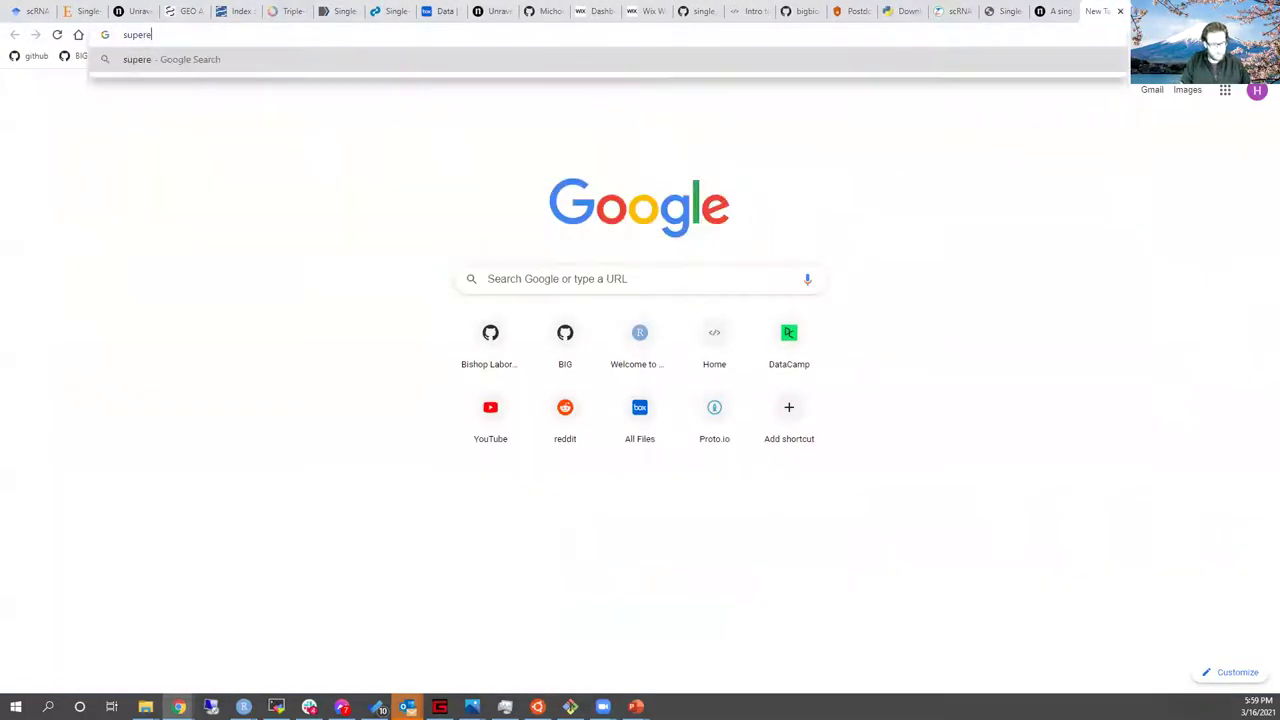
{"action": "type", "text": "xacttest"}
{"action": "key", "text": "Return"}
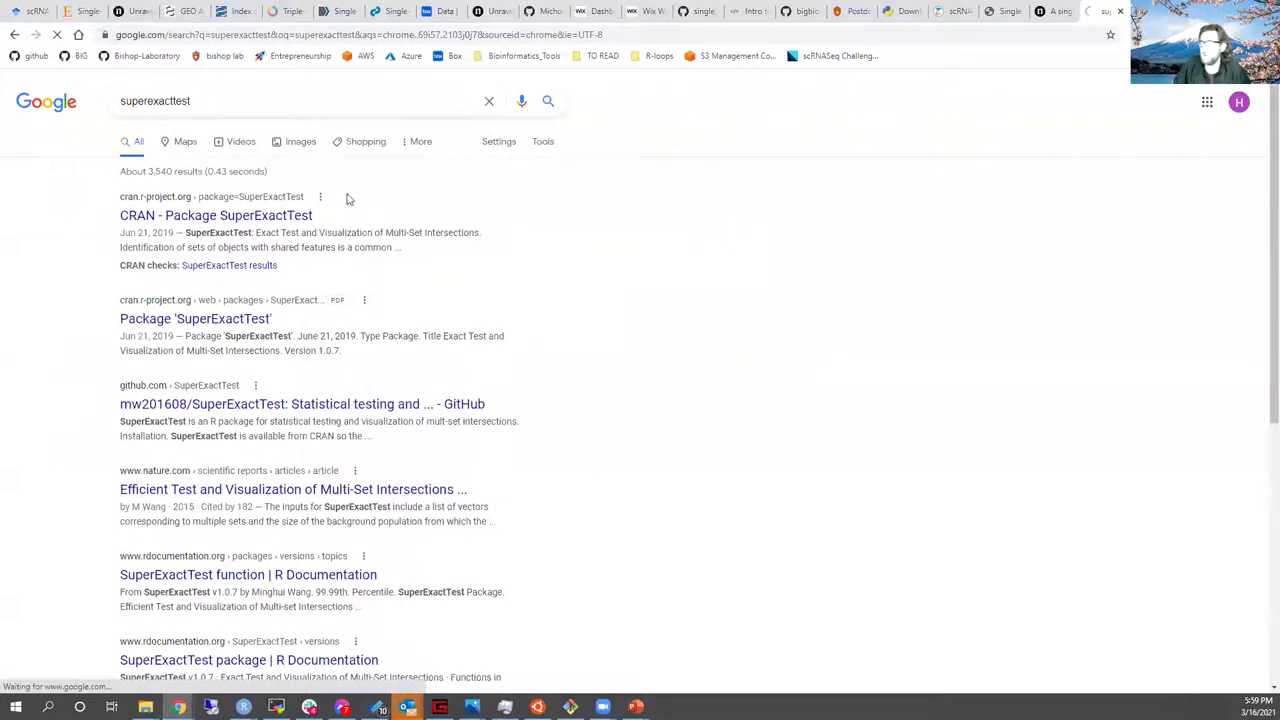
{"action": "left_click", "coordinate": [216, 215]}
{"action": "key", "text": "ctrl+l"}
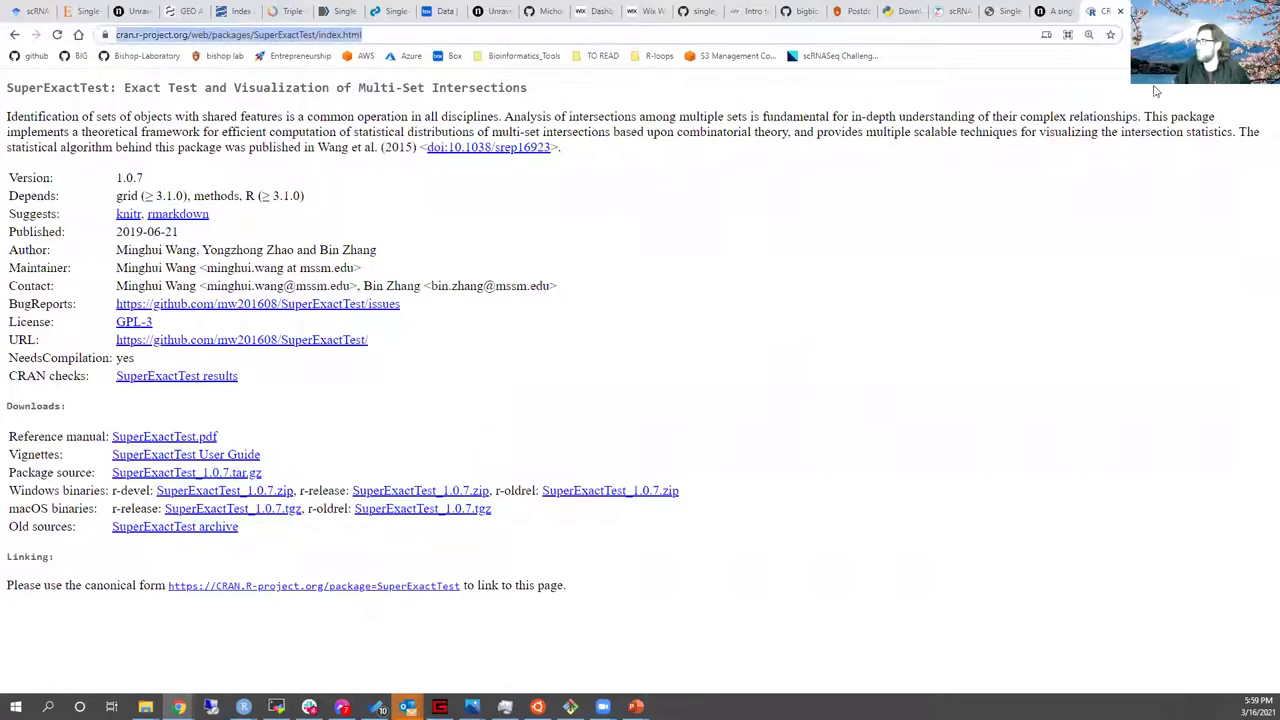
{"action": "key", "text": "alt+Tab"}
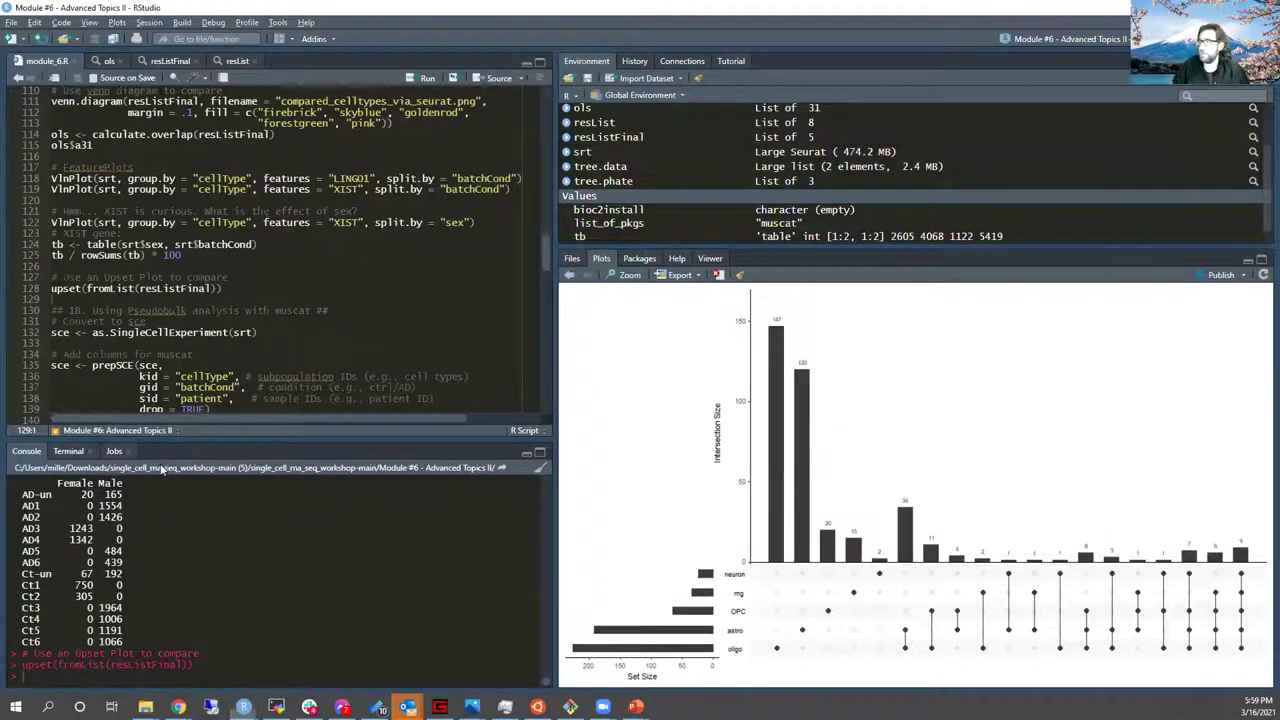
Step: Return to Chrome and search the web for "euler R" in a new tab
{"action": "key", "text": "alt+Tab"}
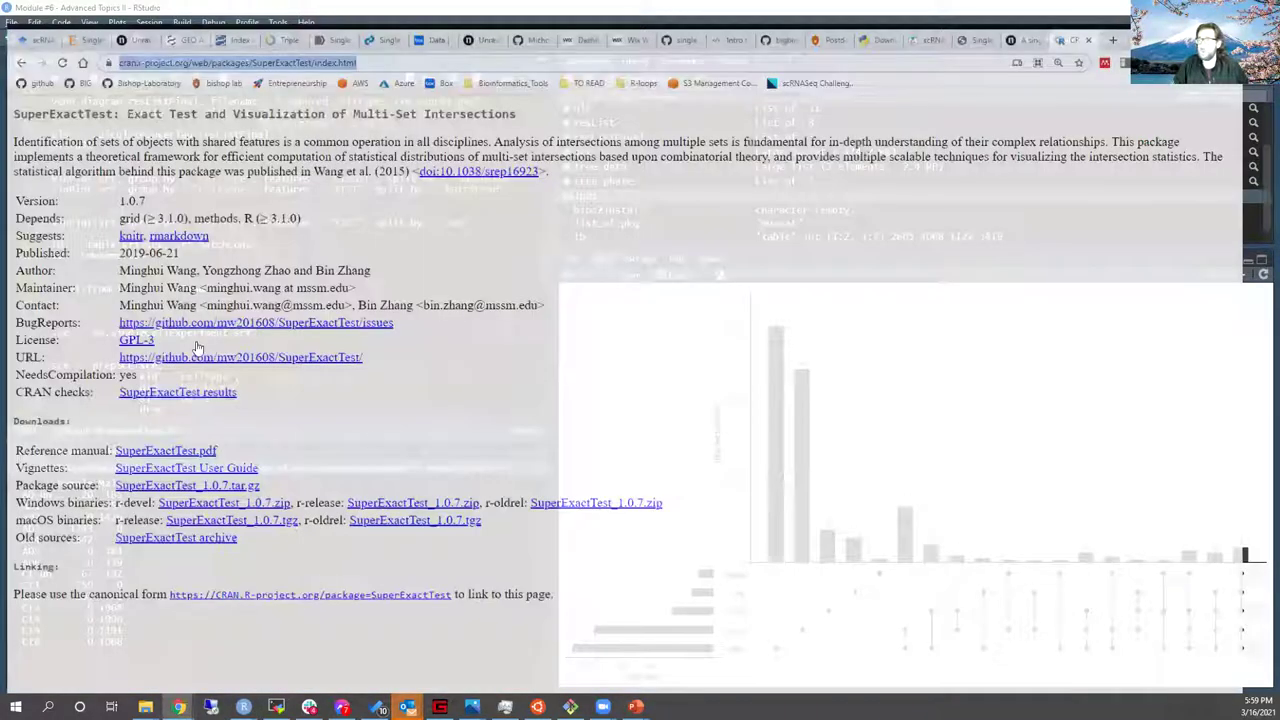
{"action": "key", "text": "ctrl+t"}
{"action": "type", "text": "eul"}
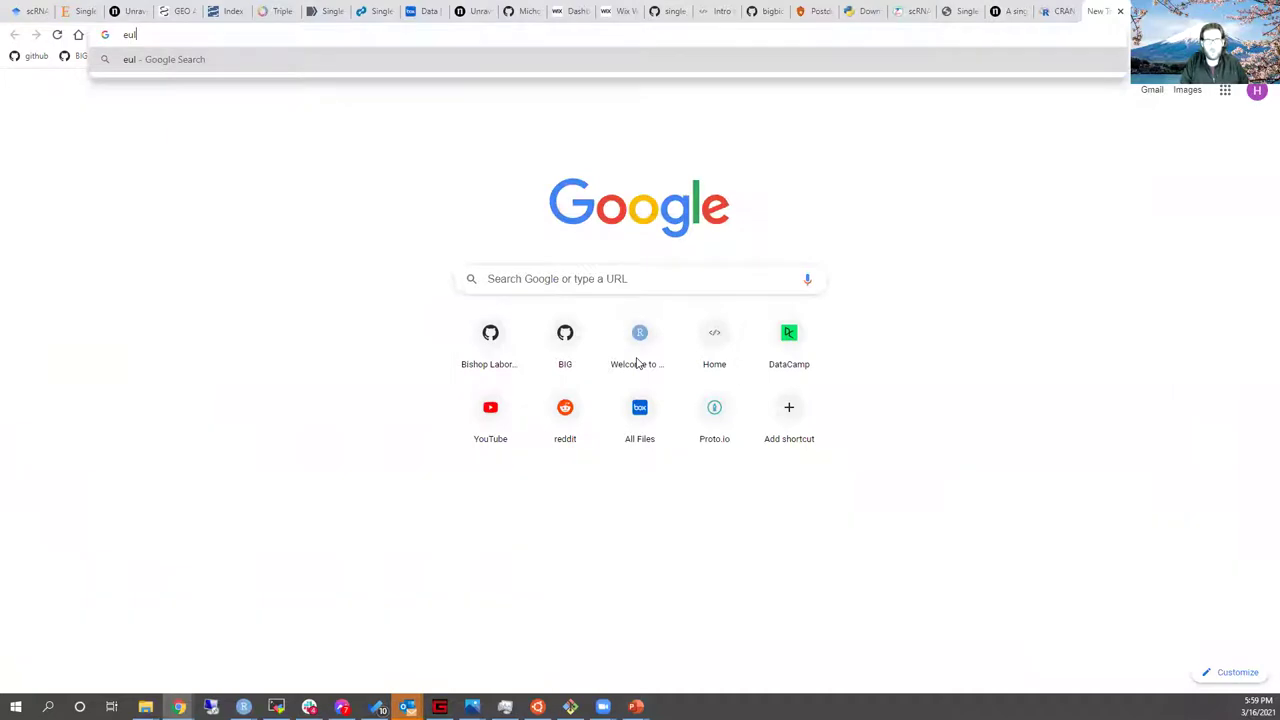
{"action": "type", "text": "er R"}
{"action": "key", "text": "Return"}
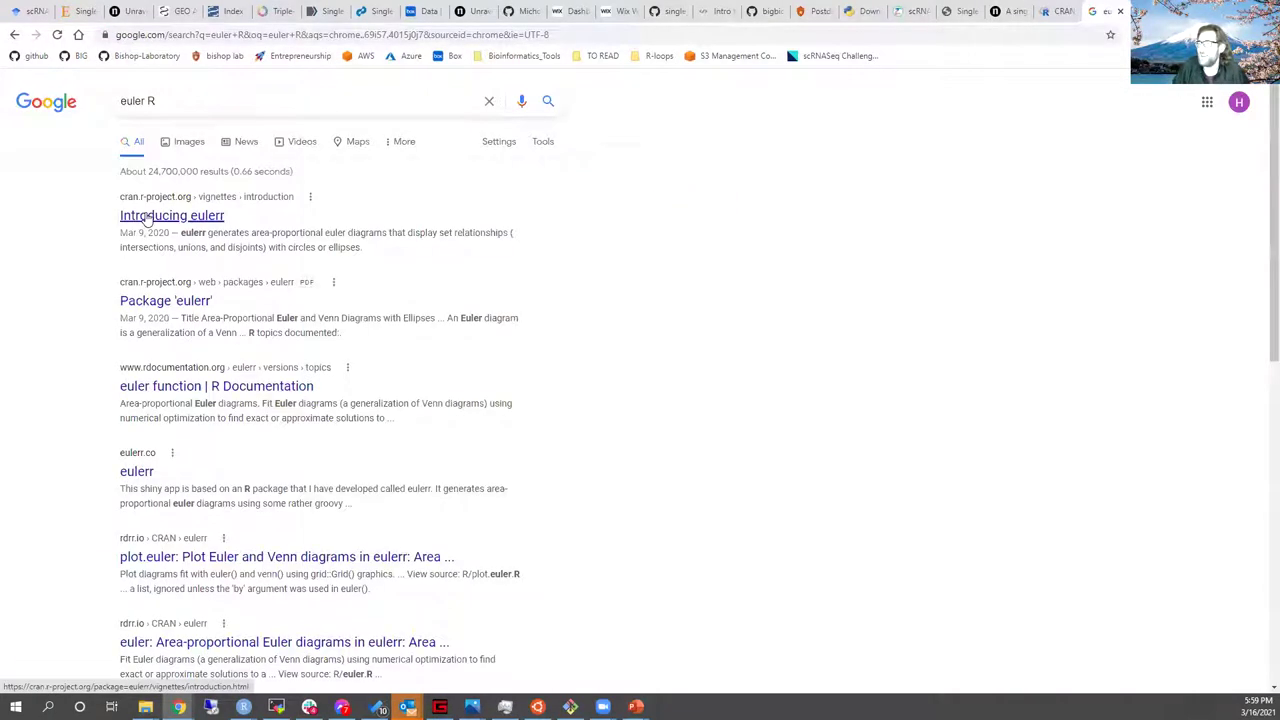
Step: Open the "Introducing eulerr" vignette and the eulerr.co app from the search results in separate tabs
{"action": "left_click", "coordinate": [142, 476]}
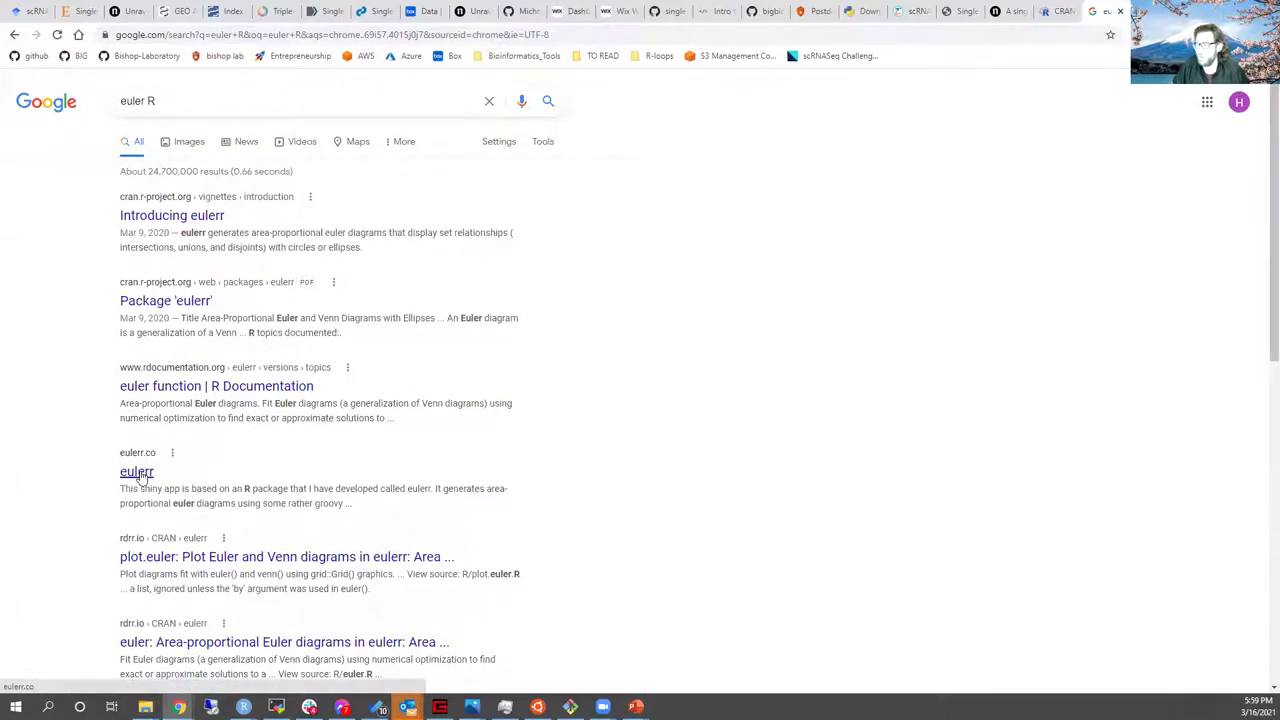
{"action": "right_click", "coordinate": [186, 214]}
{"action": "left_click", "coordinate": [230, 225]}
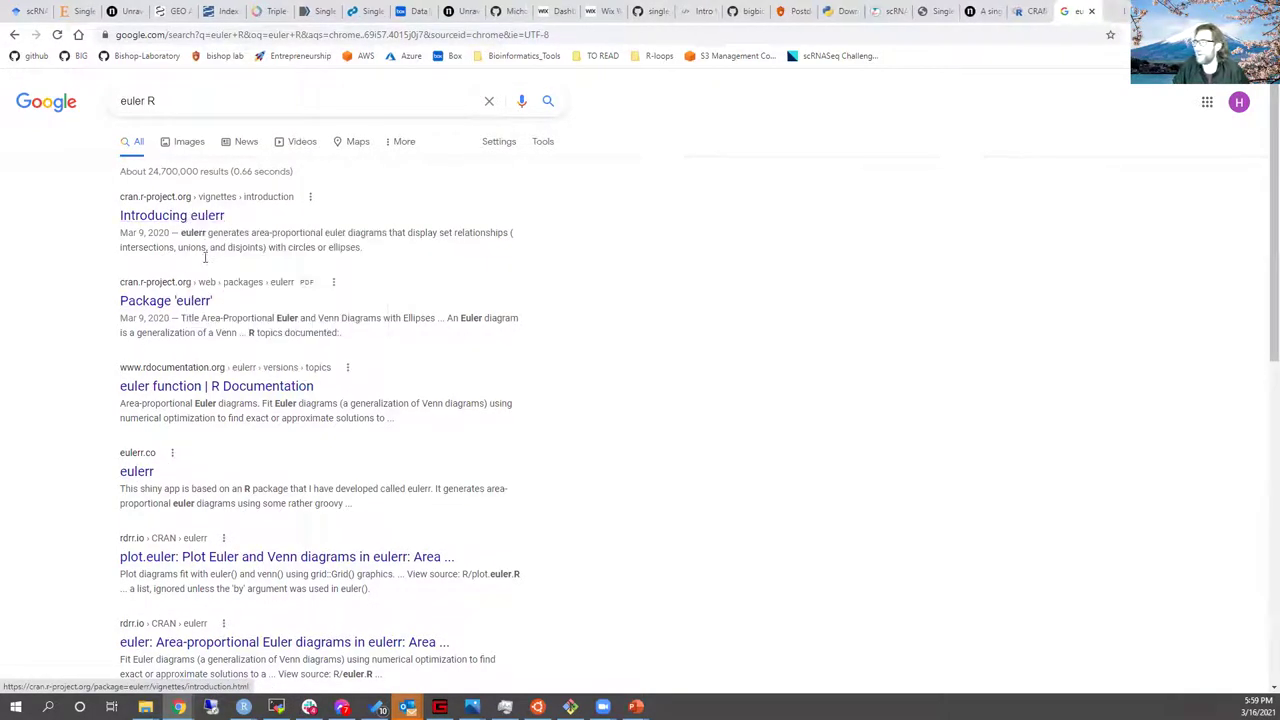
{"action": "right_click", "coordinate": [145, 466]}
{"action": "left_click", "coordinate": [200, 475]}
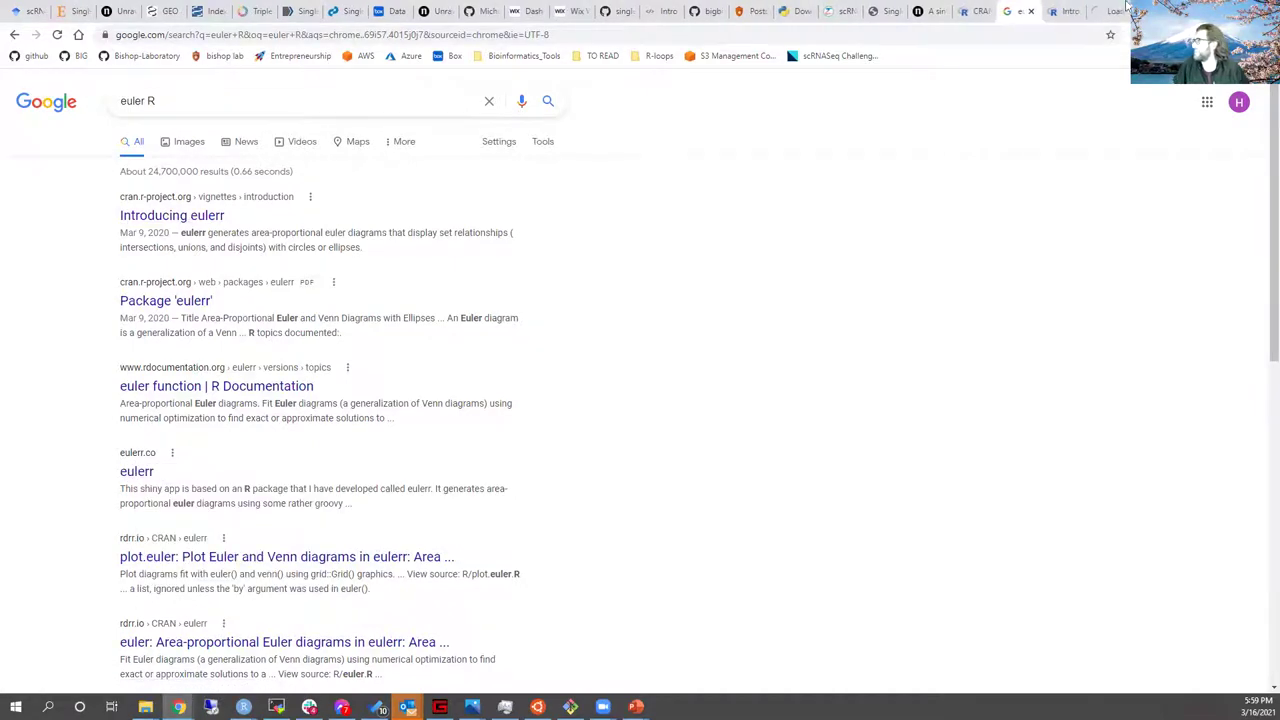
Step: Read through the "Introducing eulerr" vignette down to the error_plot(fit2) example diagram
{"action": "left_click", "coordinate": [1062, 10]}
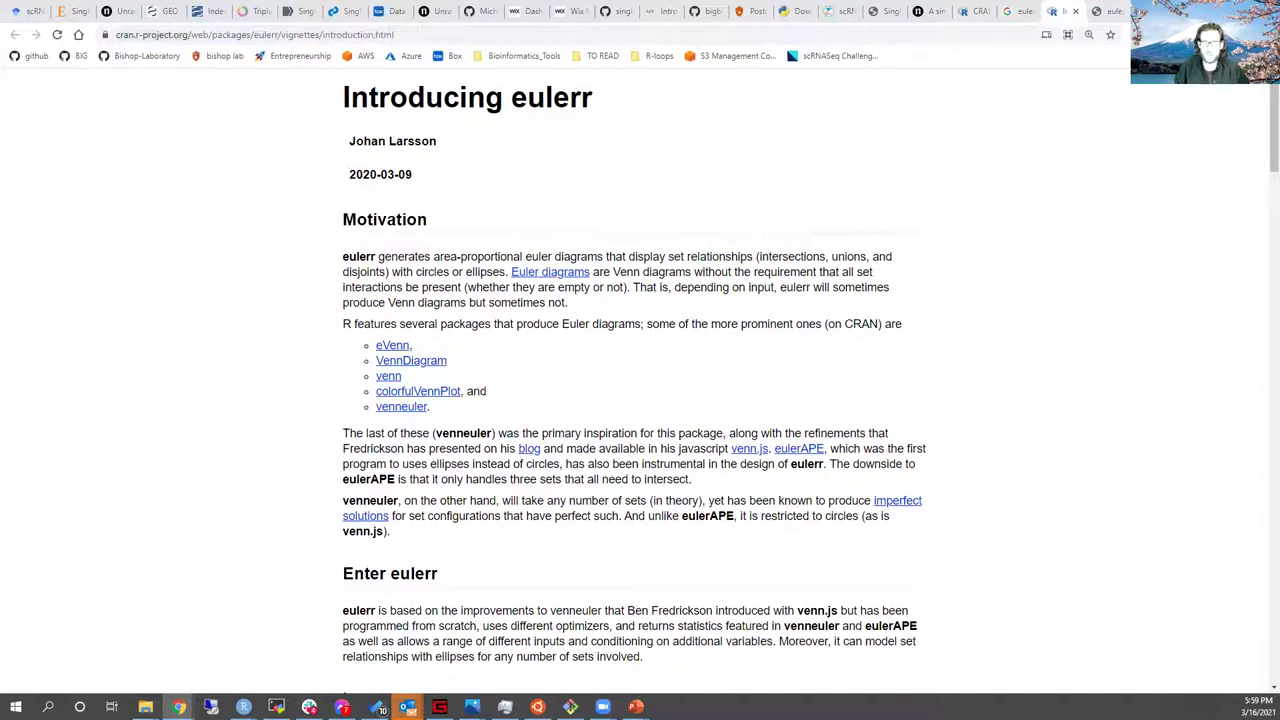
{"action": "scroll", "coordinate": [329, 443], "scroll_direction": "down", "scroll_amount": 20}
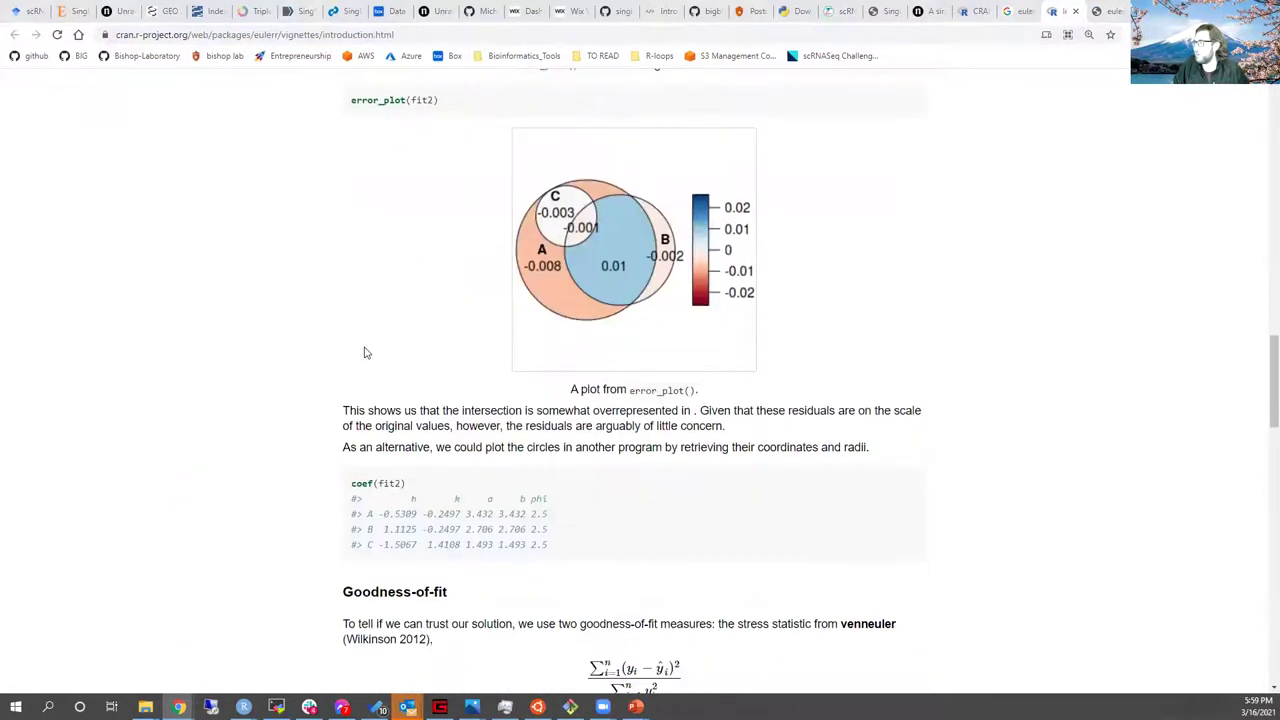
{"action": "scroll", "coordinate": [480, 265], "scroll_direction": "up", "scroll_amount": 1}
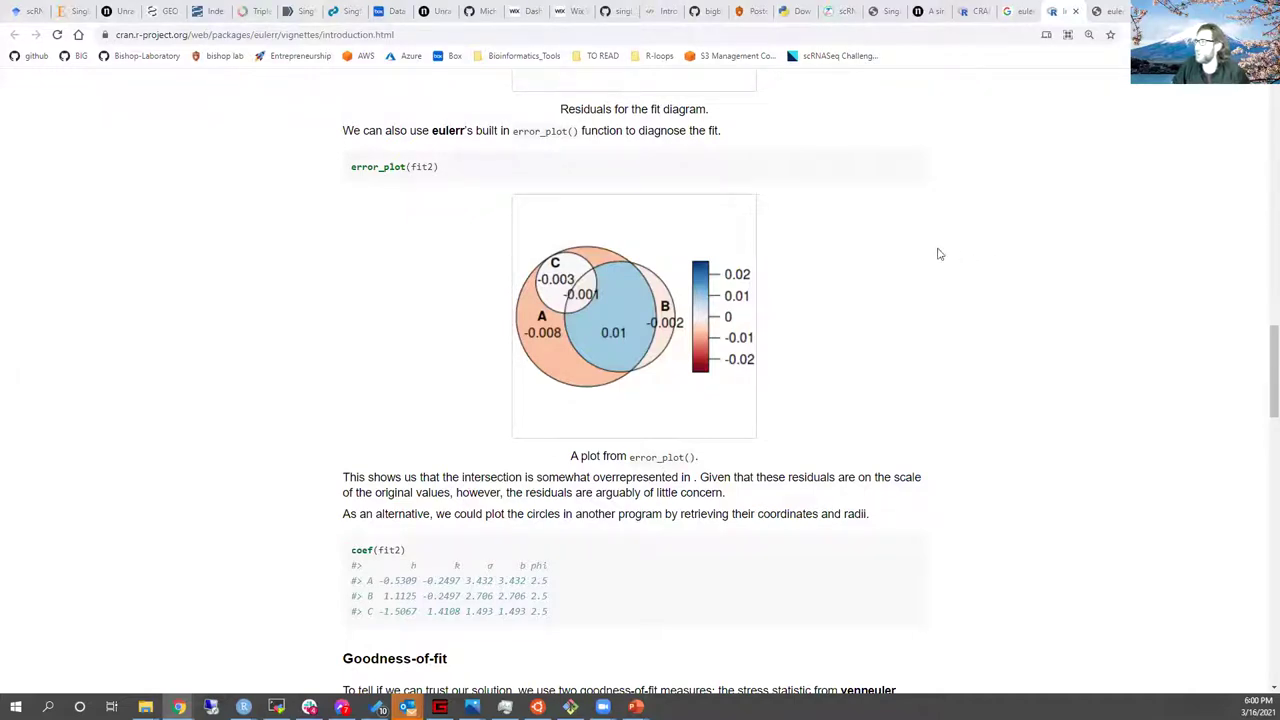
Step: View the eulerr.co diagram app and go back to the CRAN SuperExactTest page
{"action": "left_click", "coordinate": [1077, 10]}
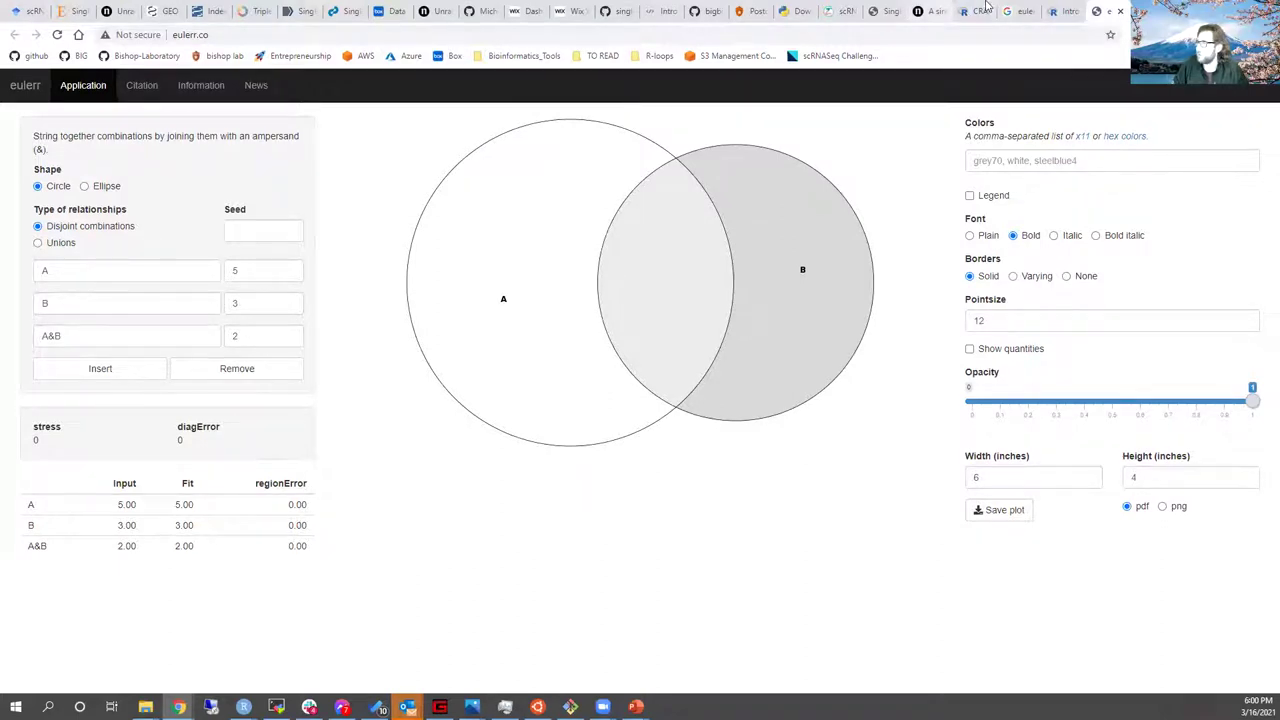
{"action": "left_click", "coordinate": [1020, 11]}
{"action": "left_click", "coordinate": [975, 11]}
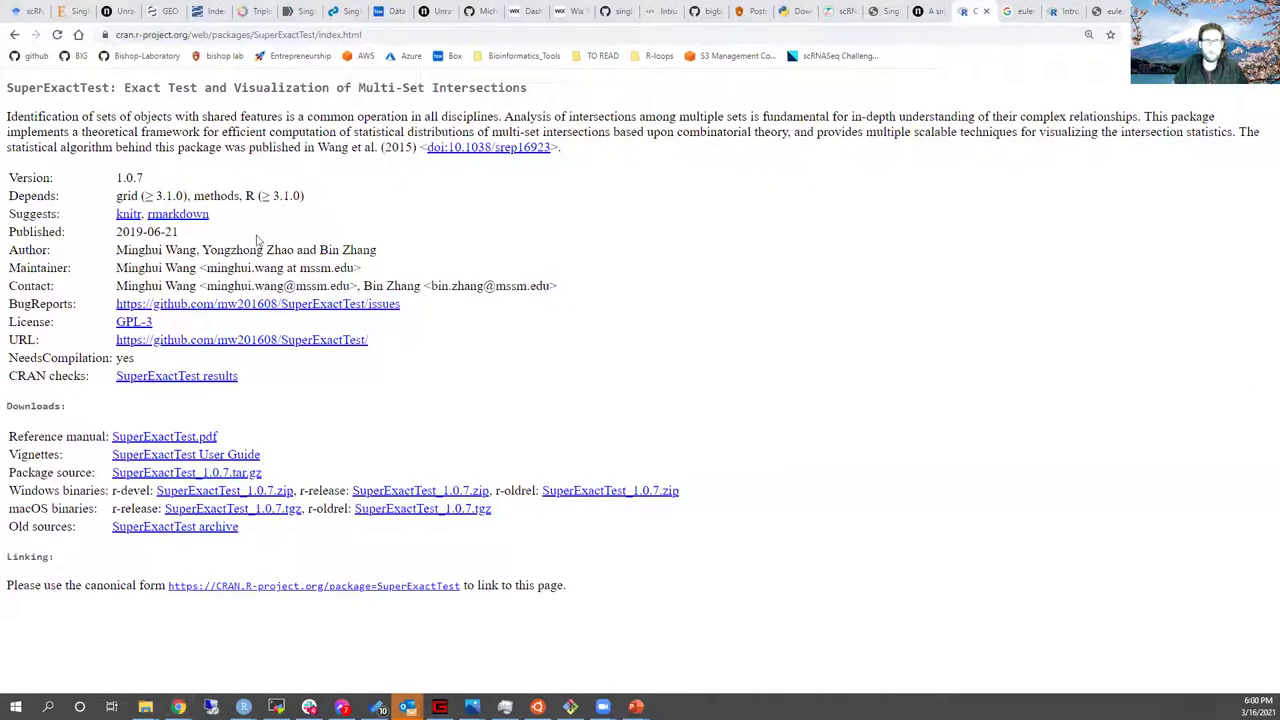
Step: Switch back to RStudio and filter the installed packages by "Seur"
{"action": "key", "text": "alt+Tab"}
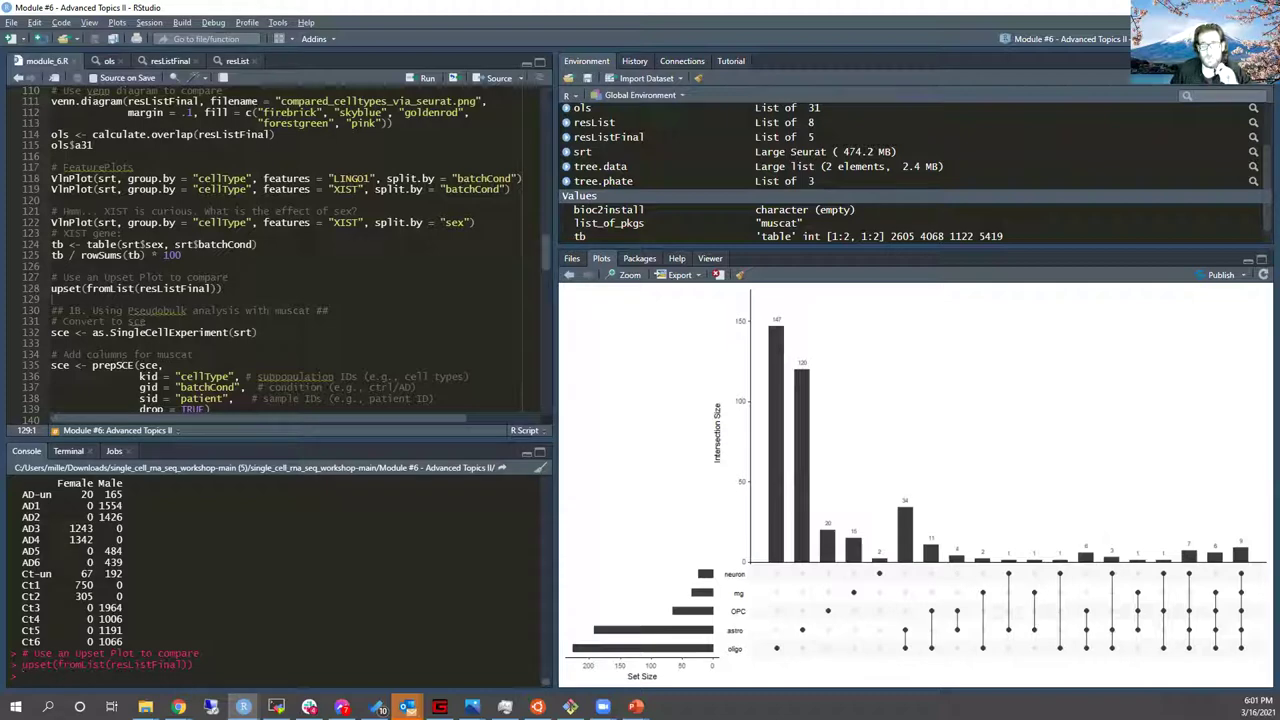
{"action": "left_click", "coordinate": [640, 258]}
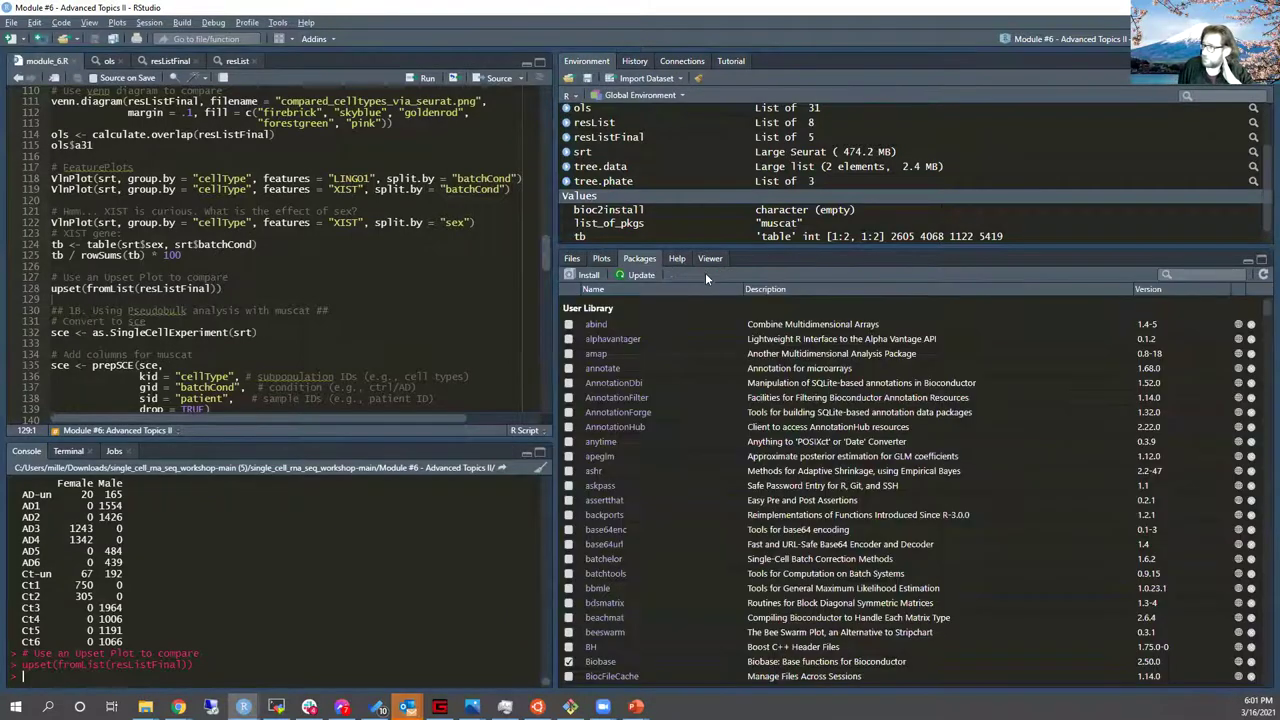
{"action": "left_click", "coordinate": [1194, 277]}
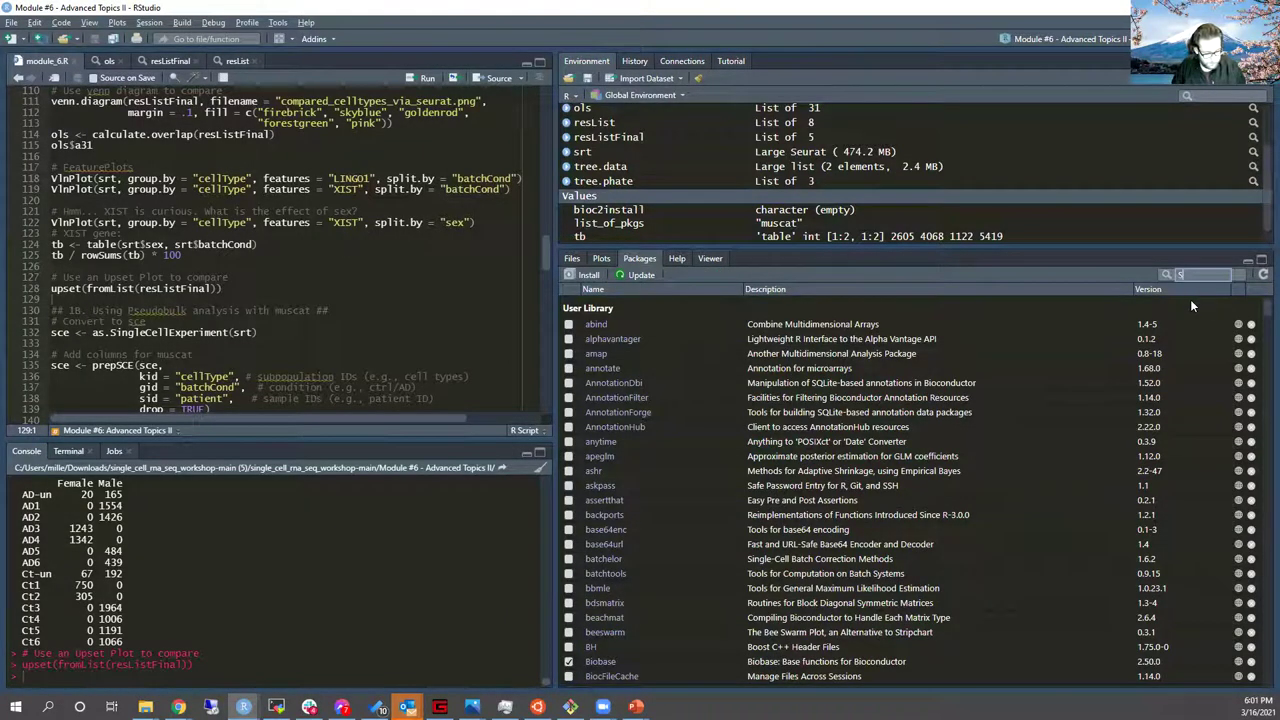
{"action": "type", "text": "Seur"}
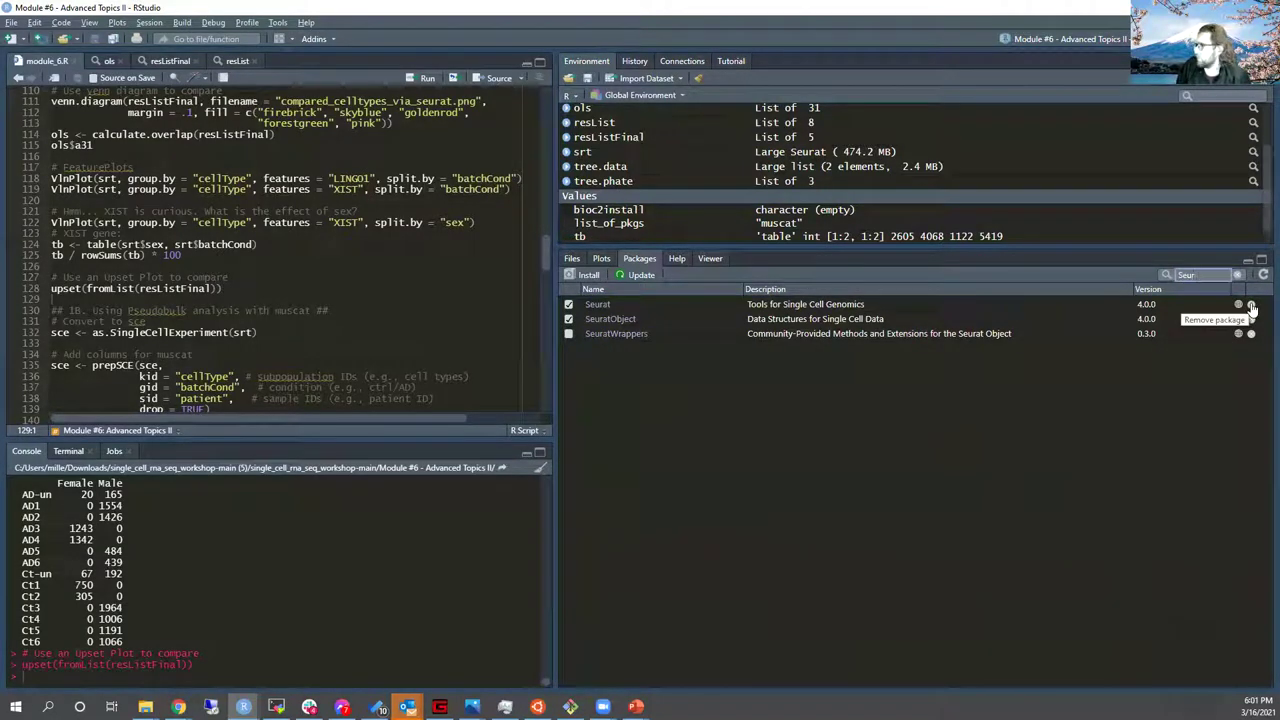
Step: Open the uninstall confirmation for the Seurat package and decline the removal
{"action": "left_click", "coordinate": [1250, 306]}
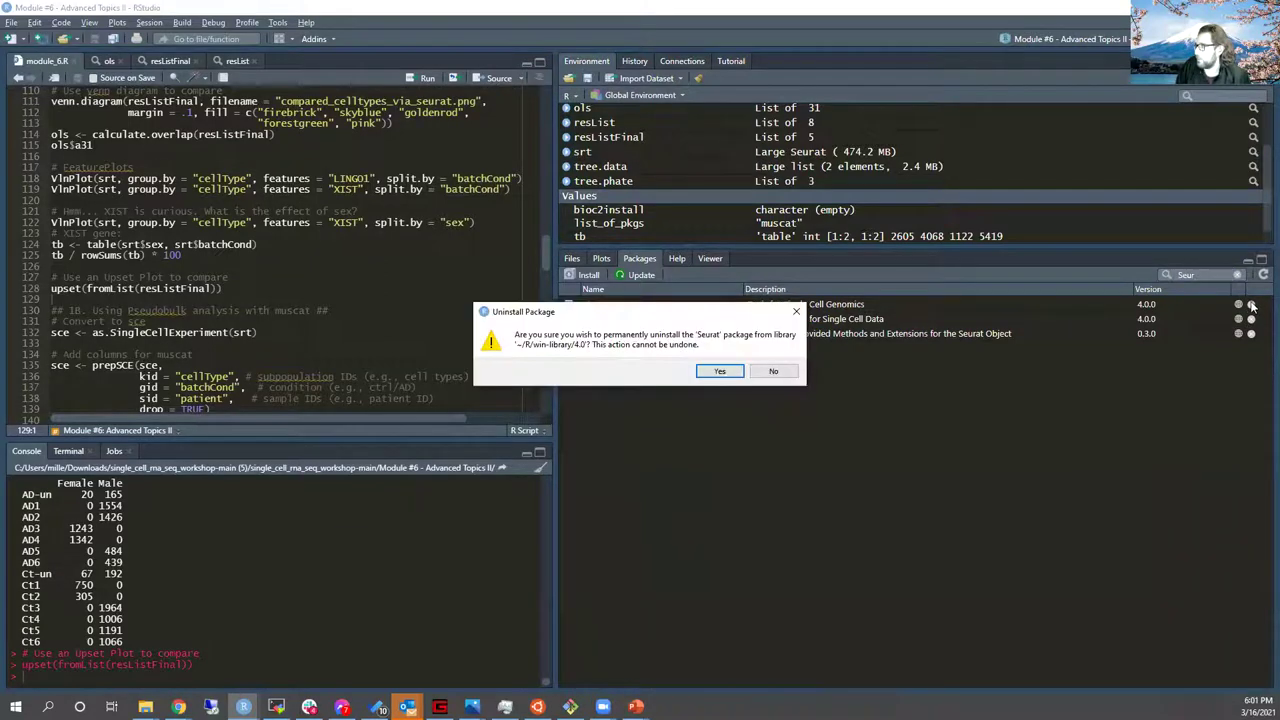
{"action": "left_click", "coordinate": [720, 373]}
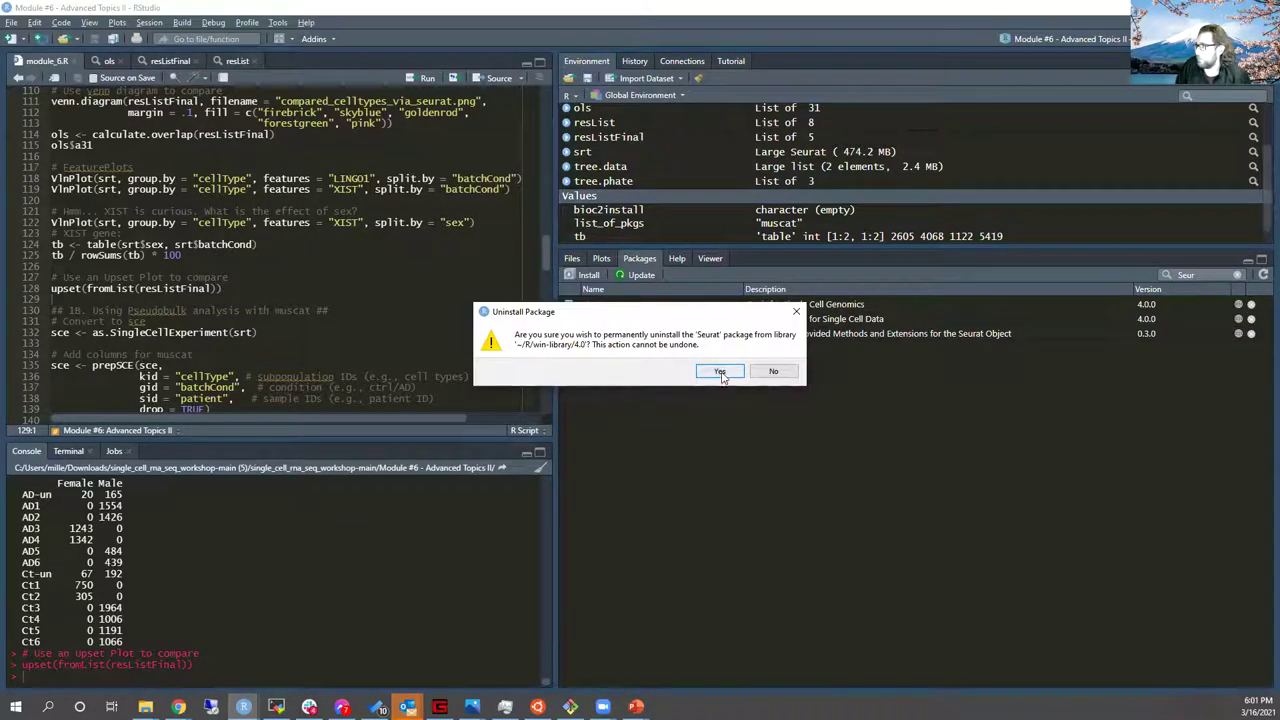
{"action": "left_click", "coordinate": [774, 372]}
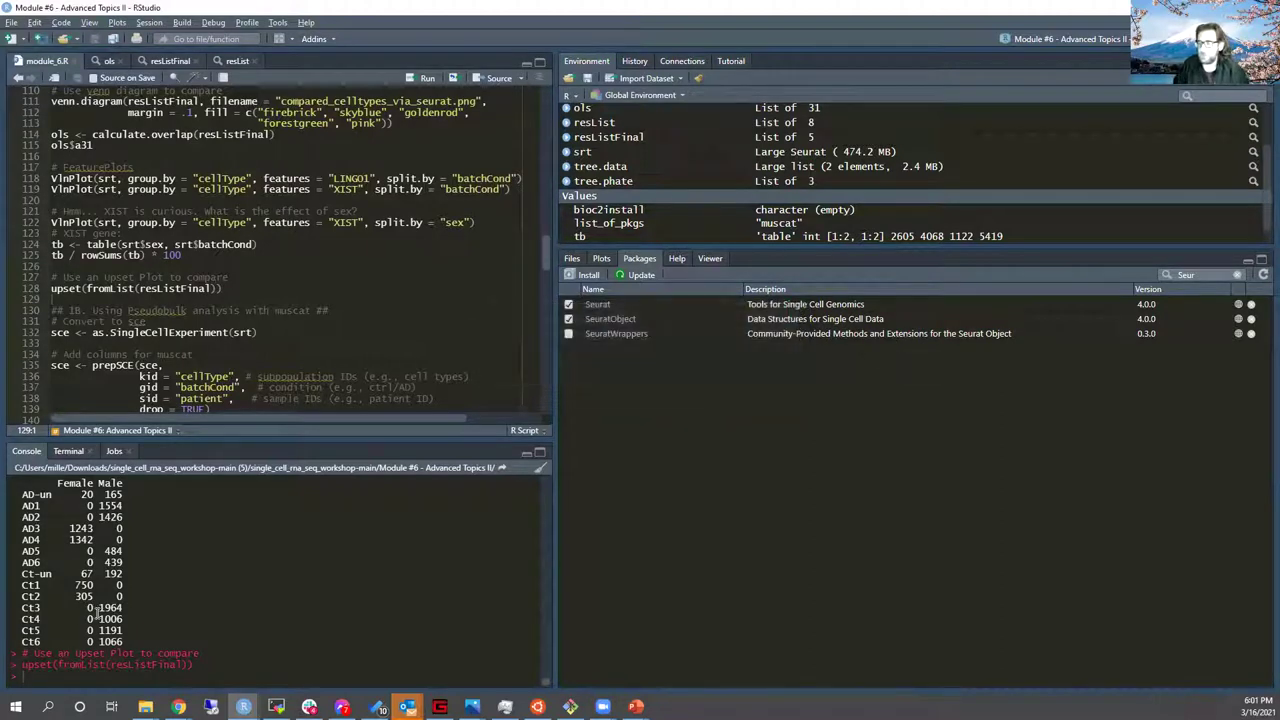
Step: Write remove.packages("Seurat") at the console prompt without running it, and clear the line
{"action": "type", "text": "remove."}
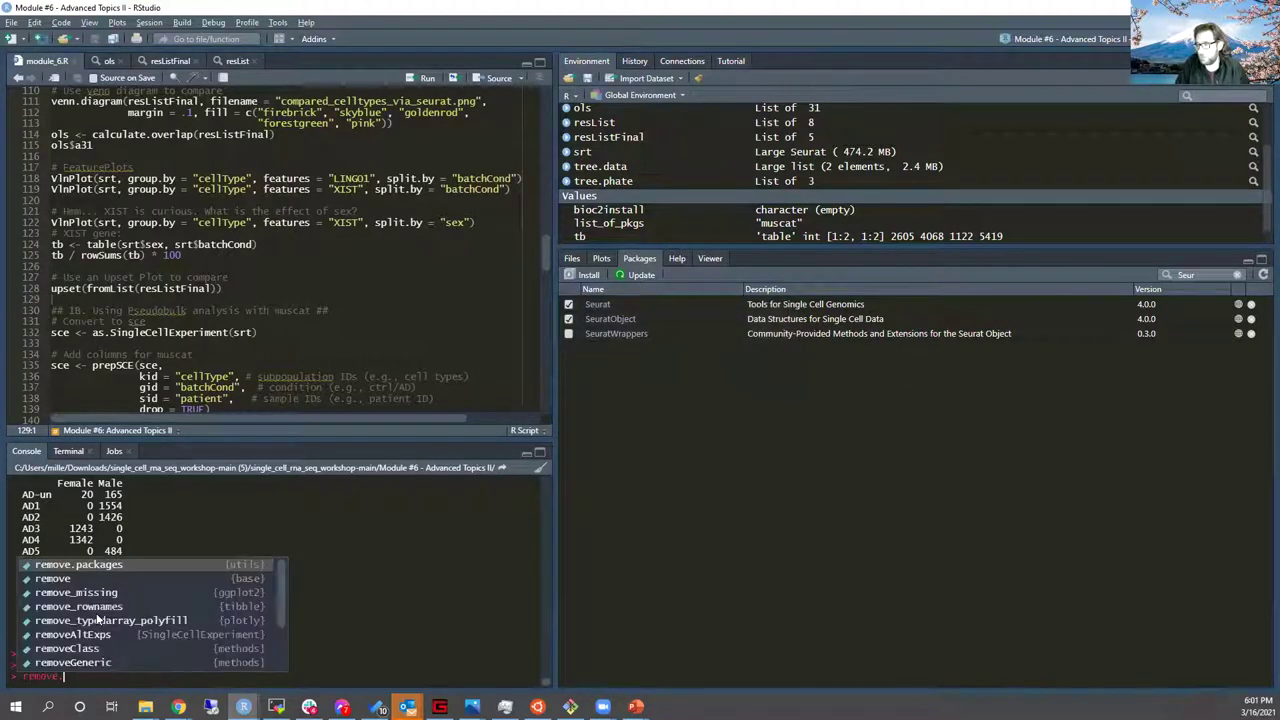
{"action": "key", "text": "Return"}
{"action": "type", "text": "\"Se"}
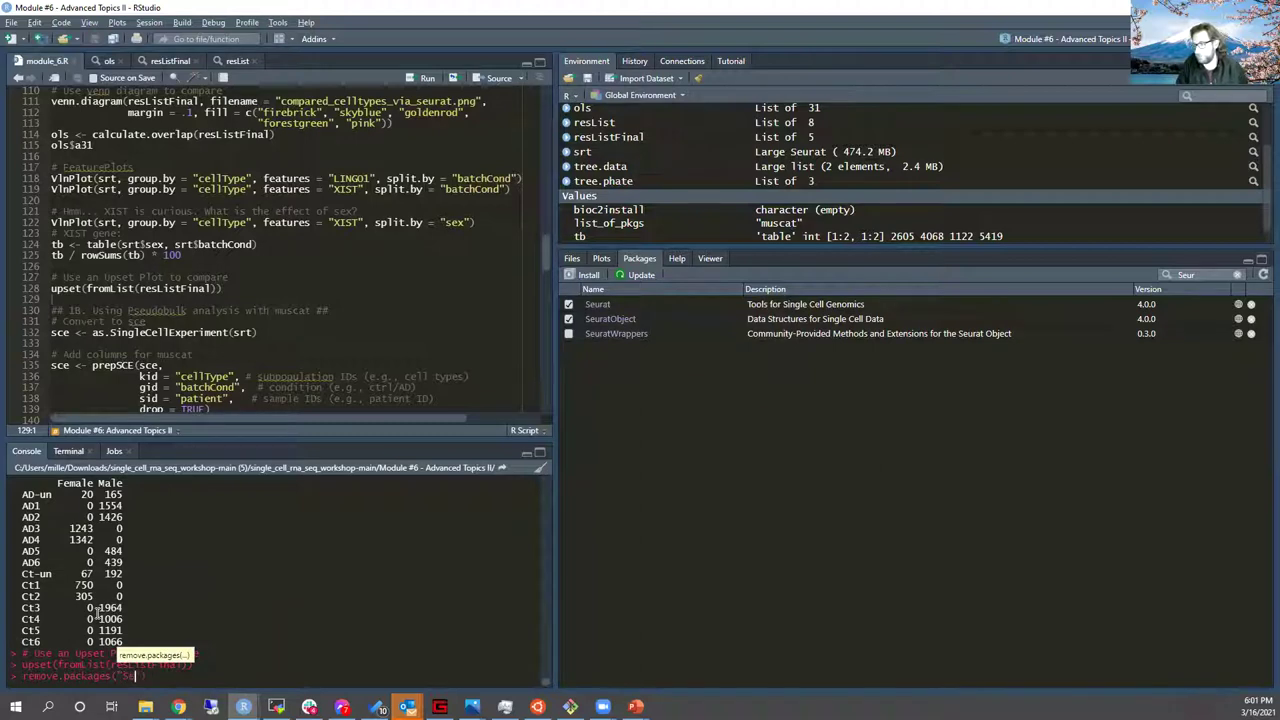
{"action": "type", "text": "urat"}
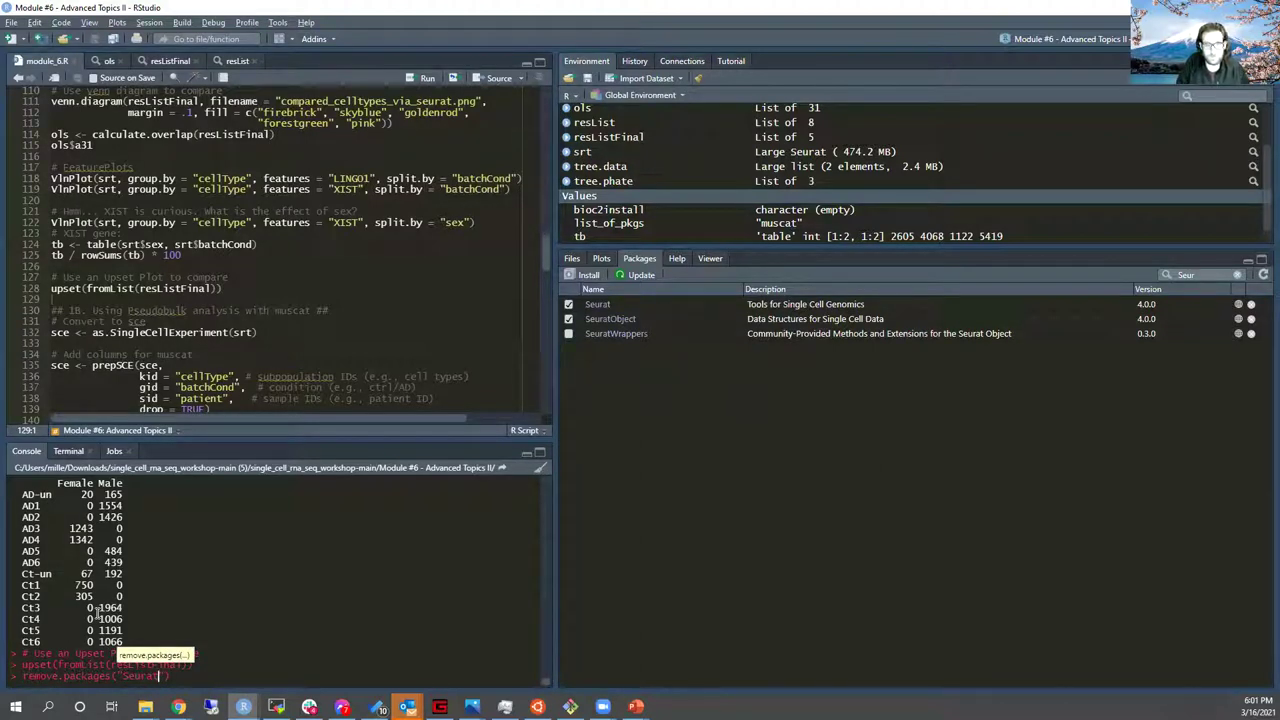
{"action": "key", "text": "ctrl+a"}
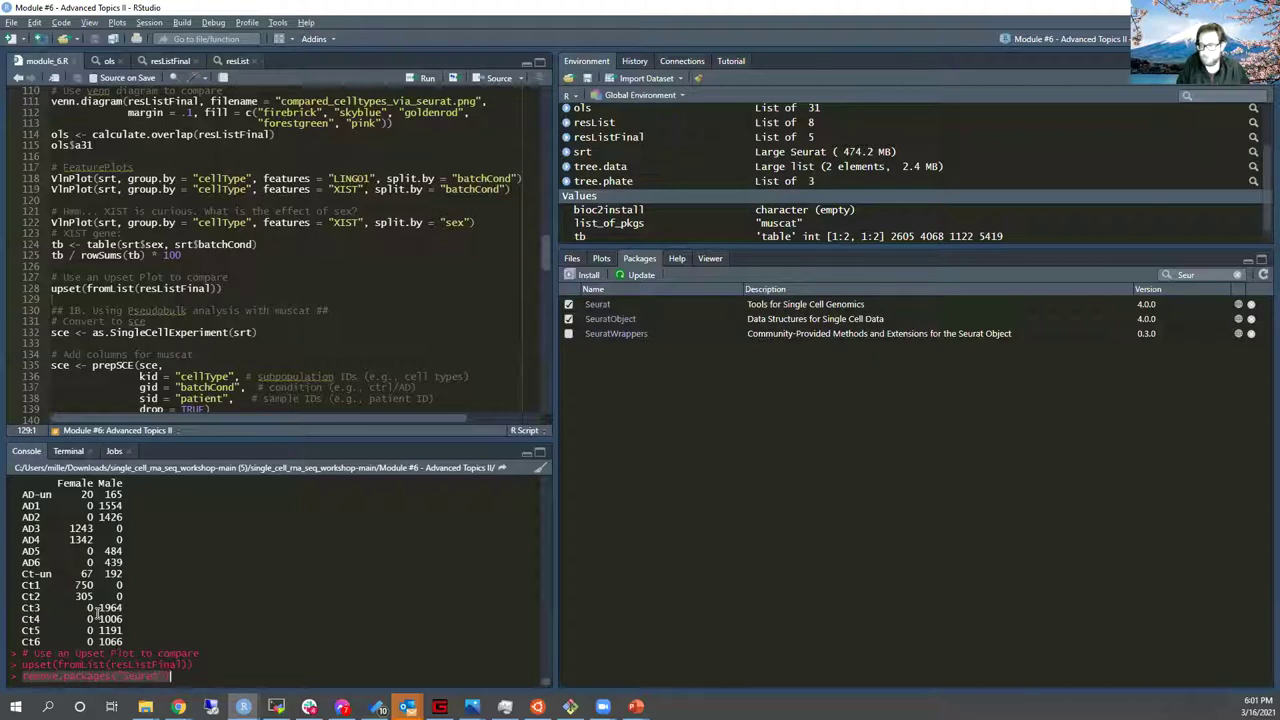
{"action": "key", "text": "BackSpace"}
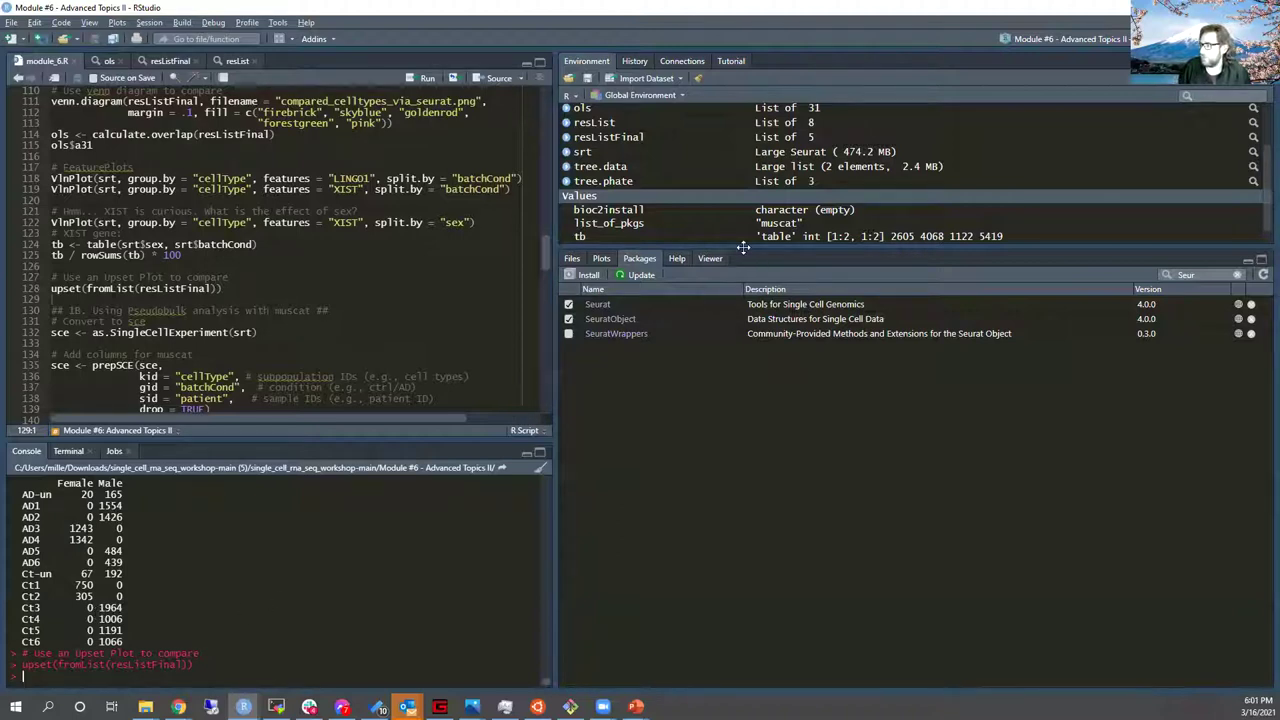
Step: Enlarge the Environment pane downward to show the full object list, and return to the as.SingleCellExperiment line of module_6.R
{"action": "left_click_drag", "start_coordinate": [743, 247], "coordinate": [779, 396]}
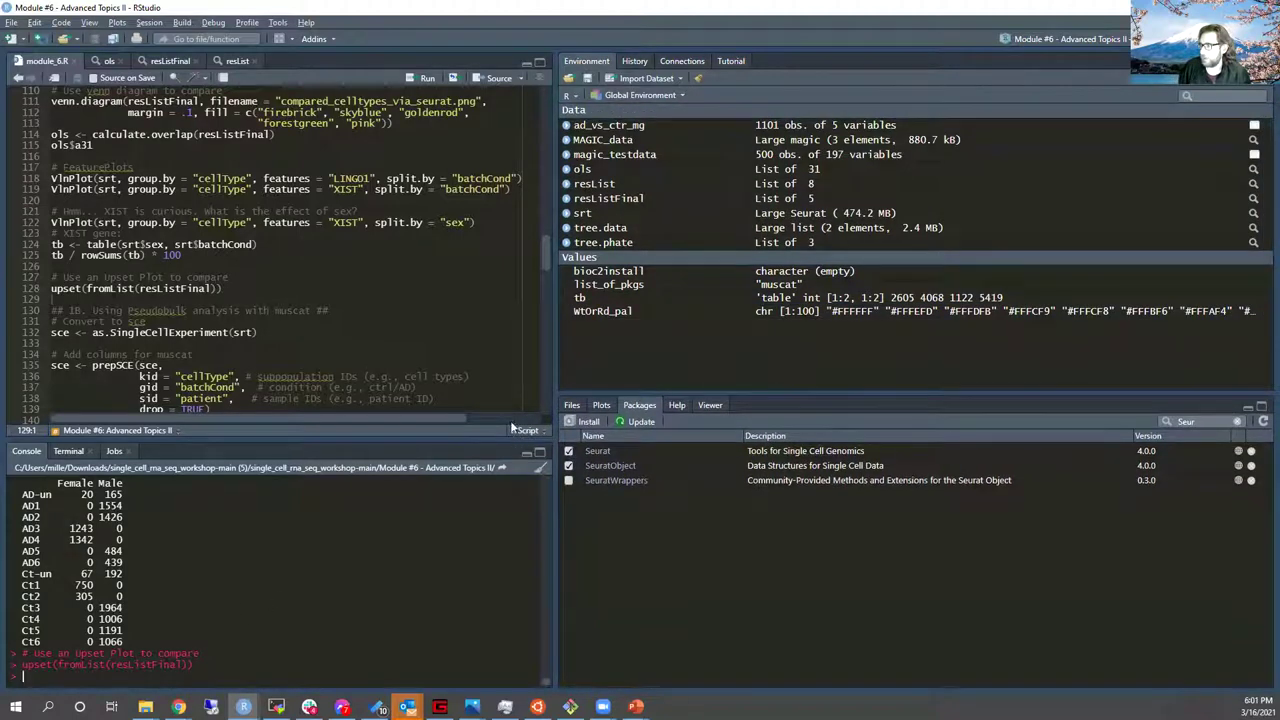
{"action": "left_click", "coordinate": [240, 289]}
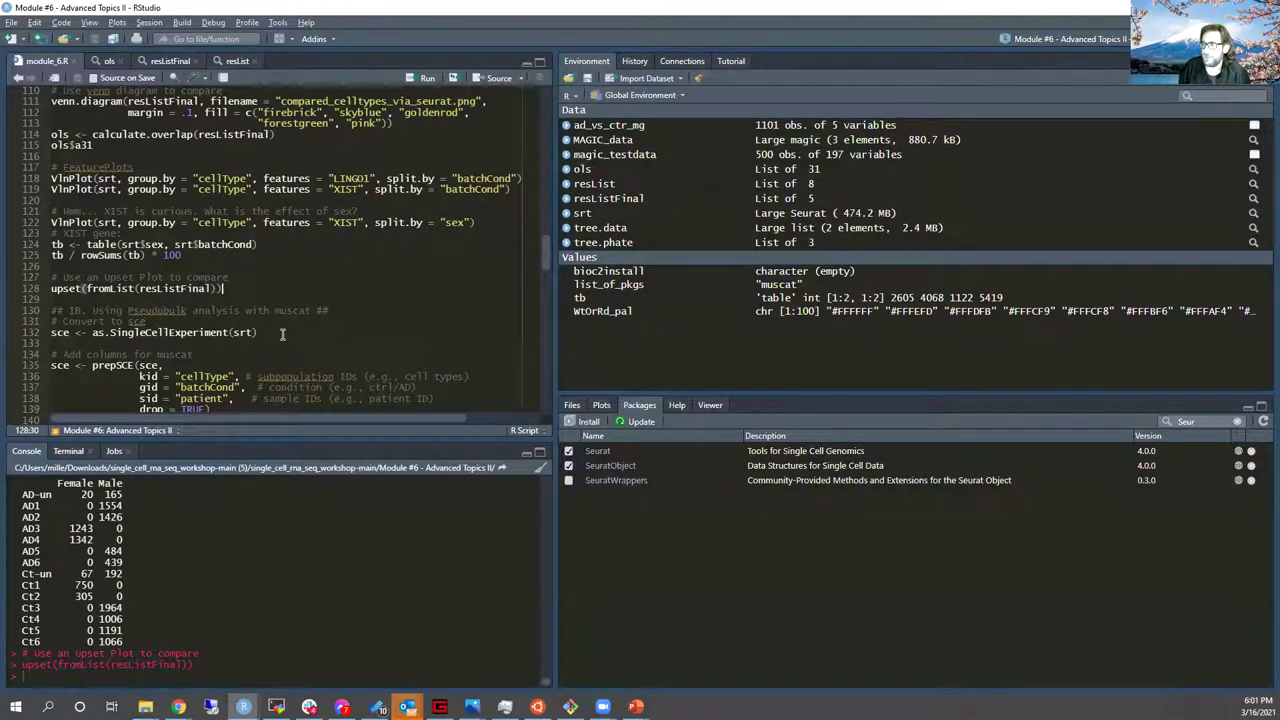
{"action": "left_click", "coordinate": [282, 334]}
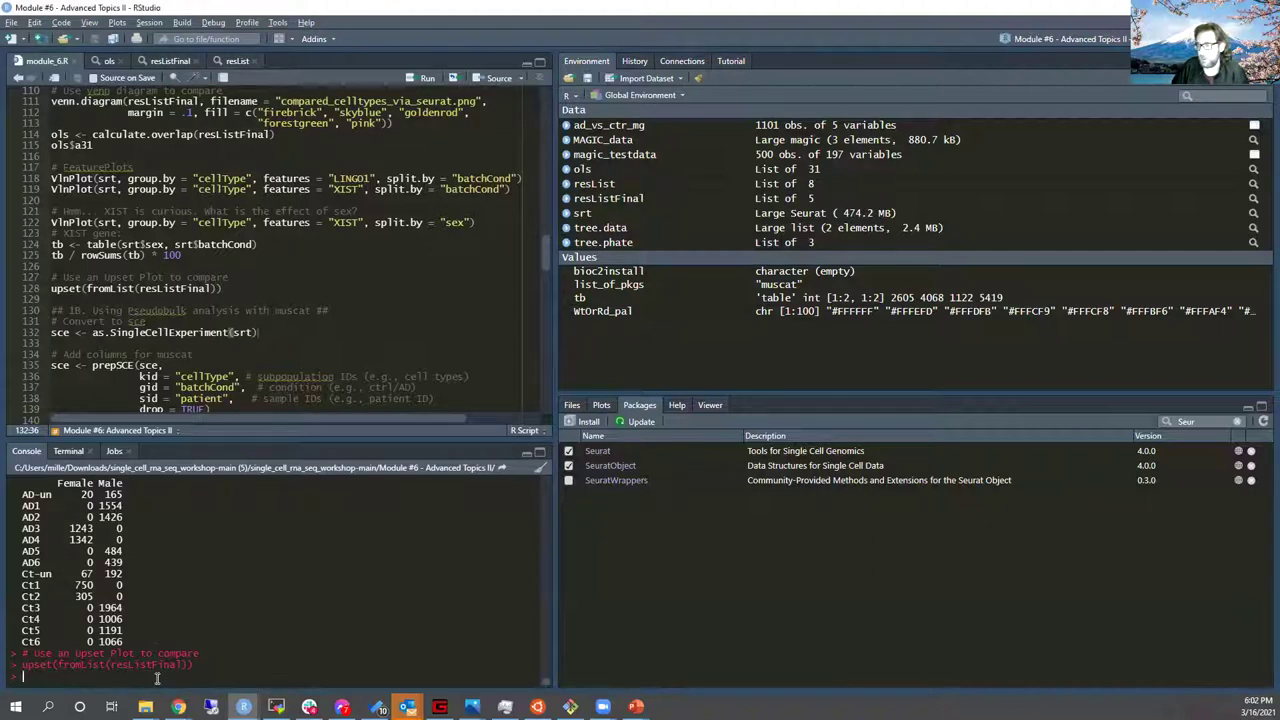
Step: Enter remotes::install_github(repo = 'satijalab/seurat', ref = 'develop') in the console, highlight its parts, and discard it without running
{"action": "type", "text": "remotes::install_github(repo = 'satijalab/seurat', ref = 'develop')"}
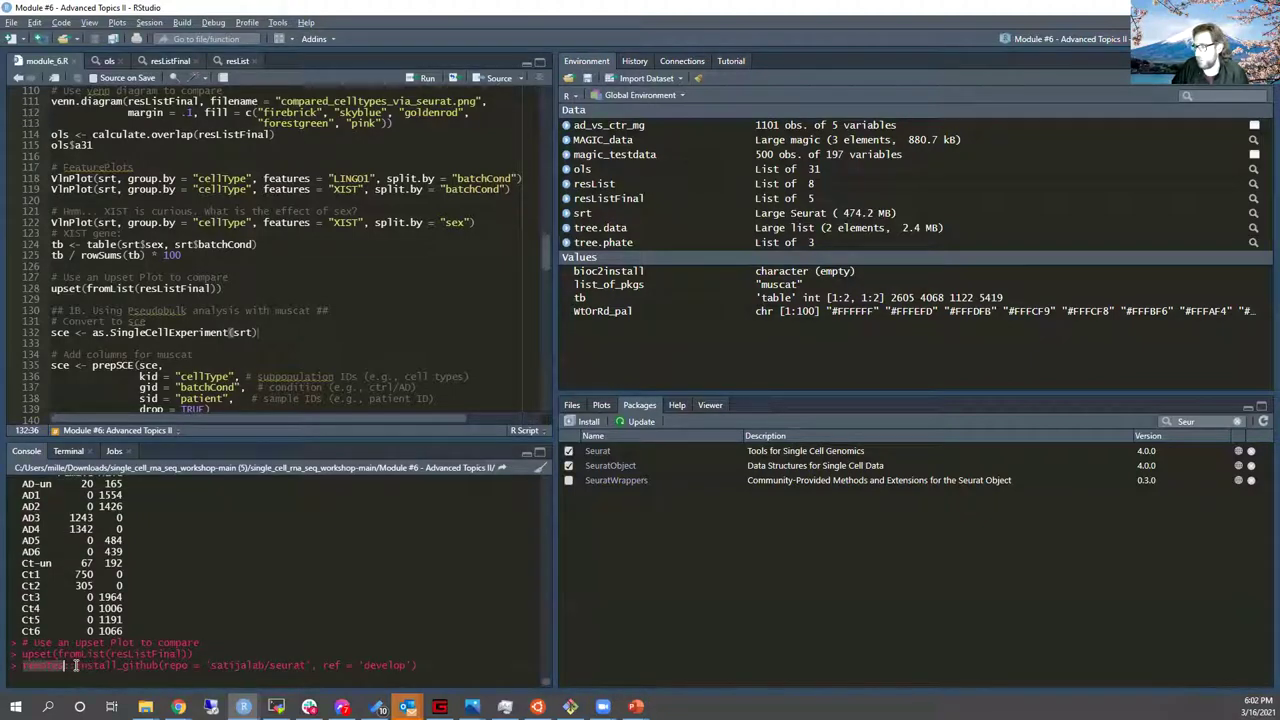
{"action": "left_click_drag", "start_coordinate": [76, 665], "coordinate": [22, 665]}
{"action": "double_click", "coordinate": [147, 662]}
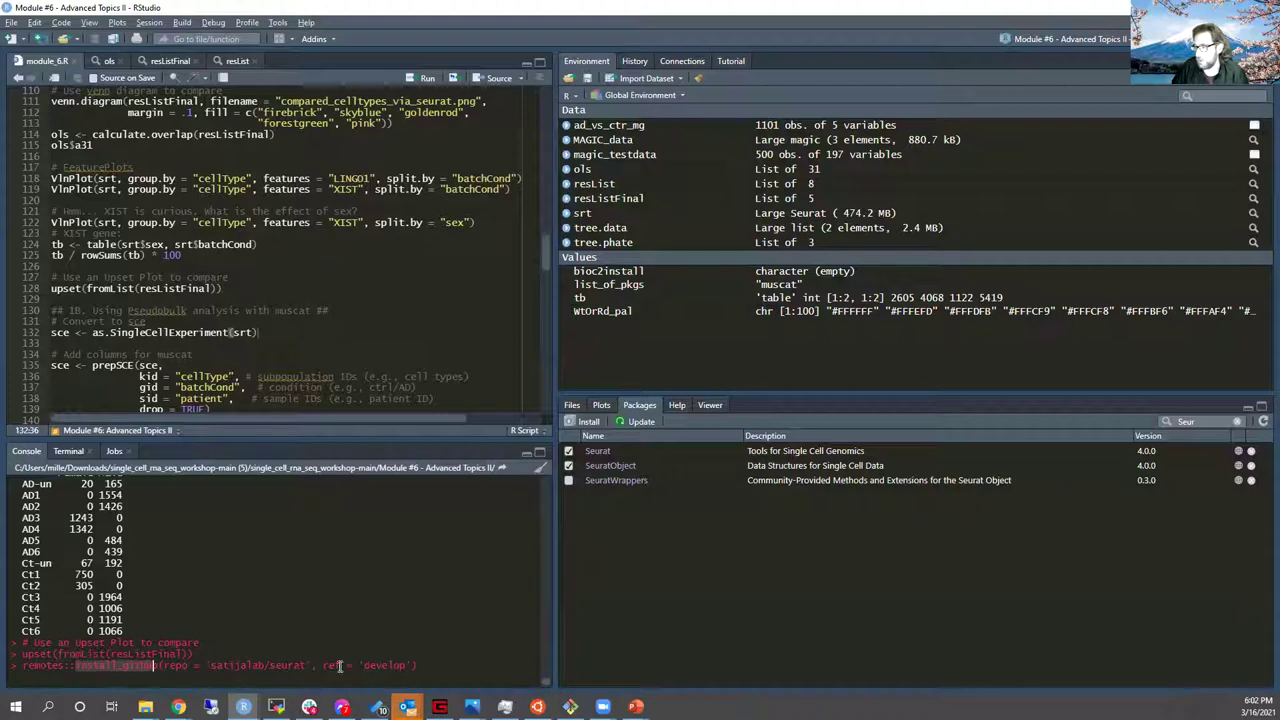
{"action": "left_click_drag", "start_coordinate": [320, 665], "coordinate": [420, 666]}
{"action": "key", "text": "Escape"}
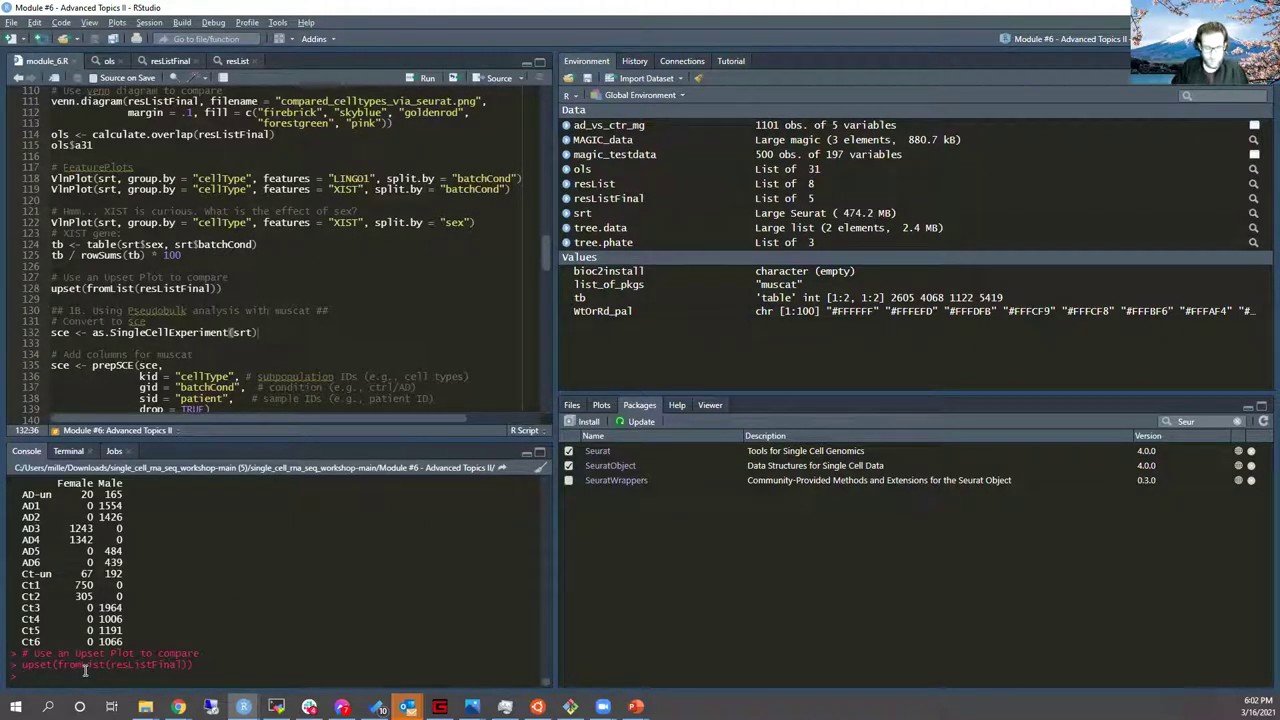
Step: Write the Seurat removal command remove.packages("Seurat") in the console again and erase it without running
{"action": "type", "text": "resove."}
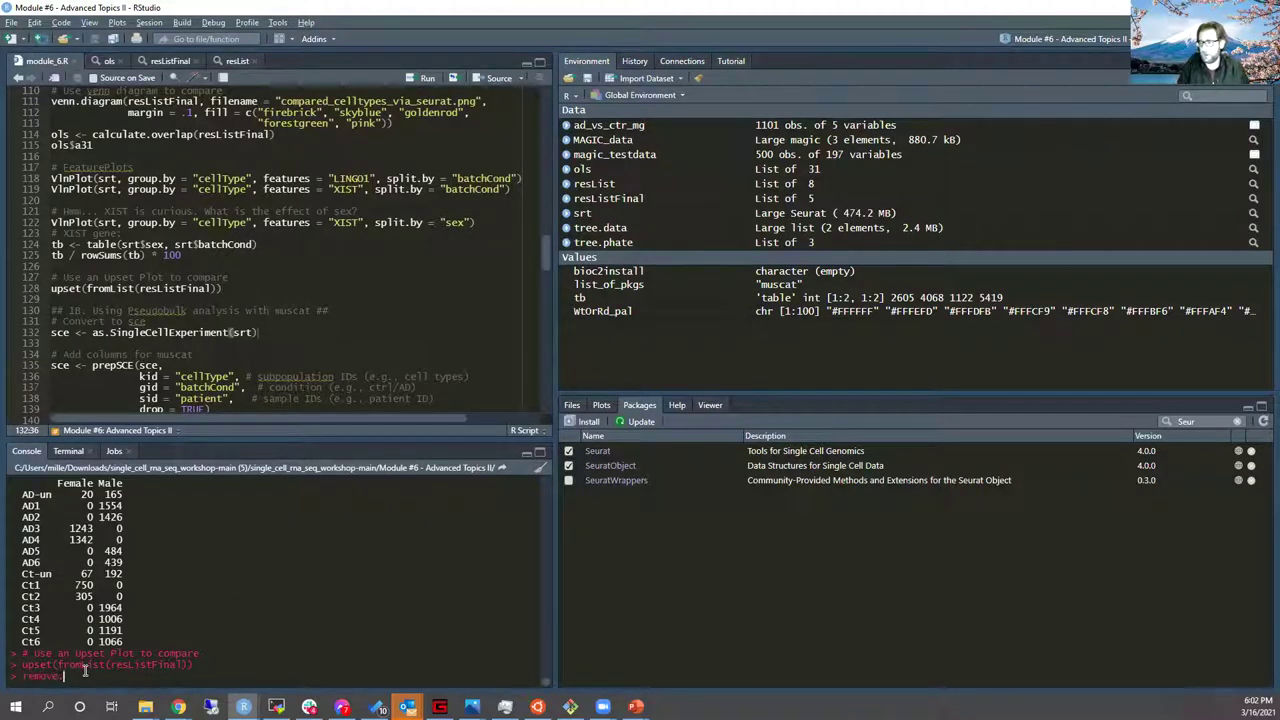
{"action": "type", "text": "packages(\"Seurat\""}
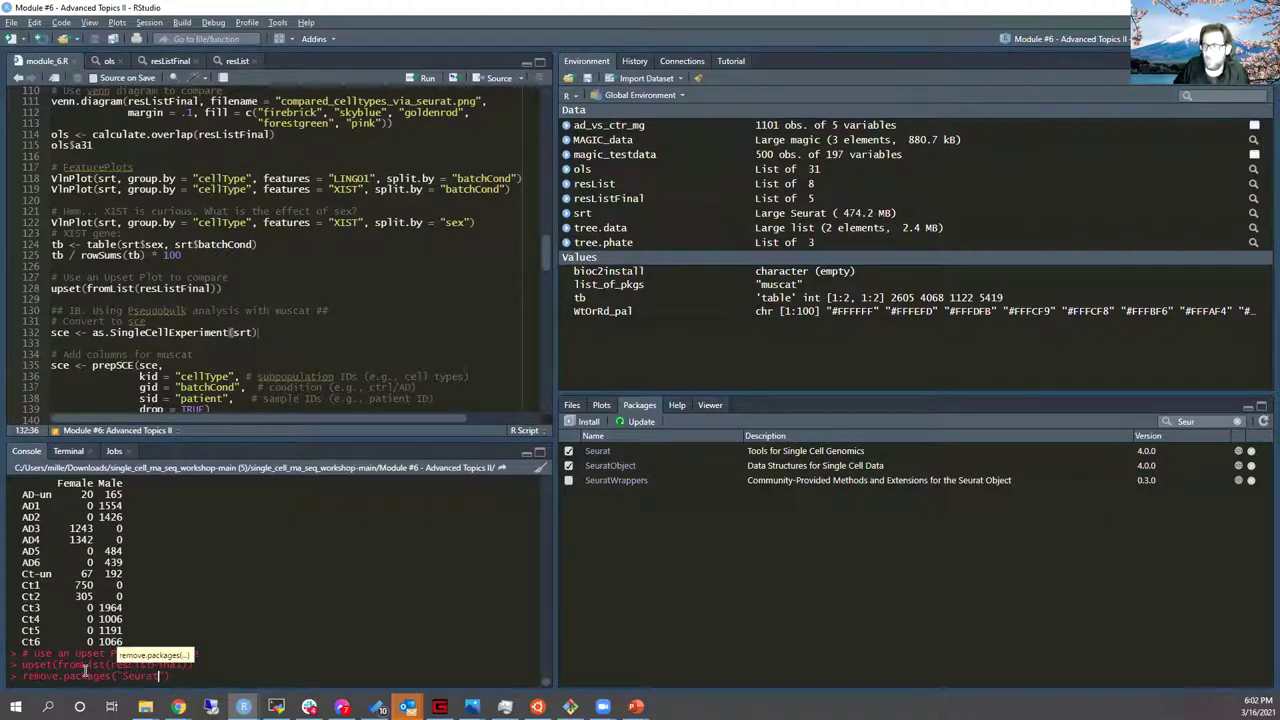
{"action": "key", "text": "Home"}
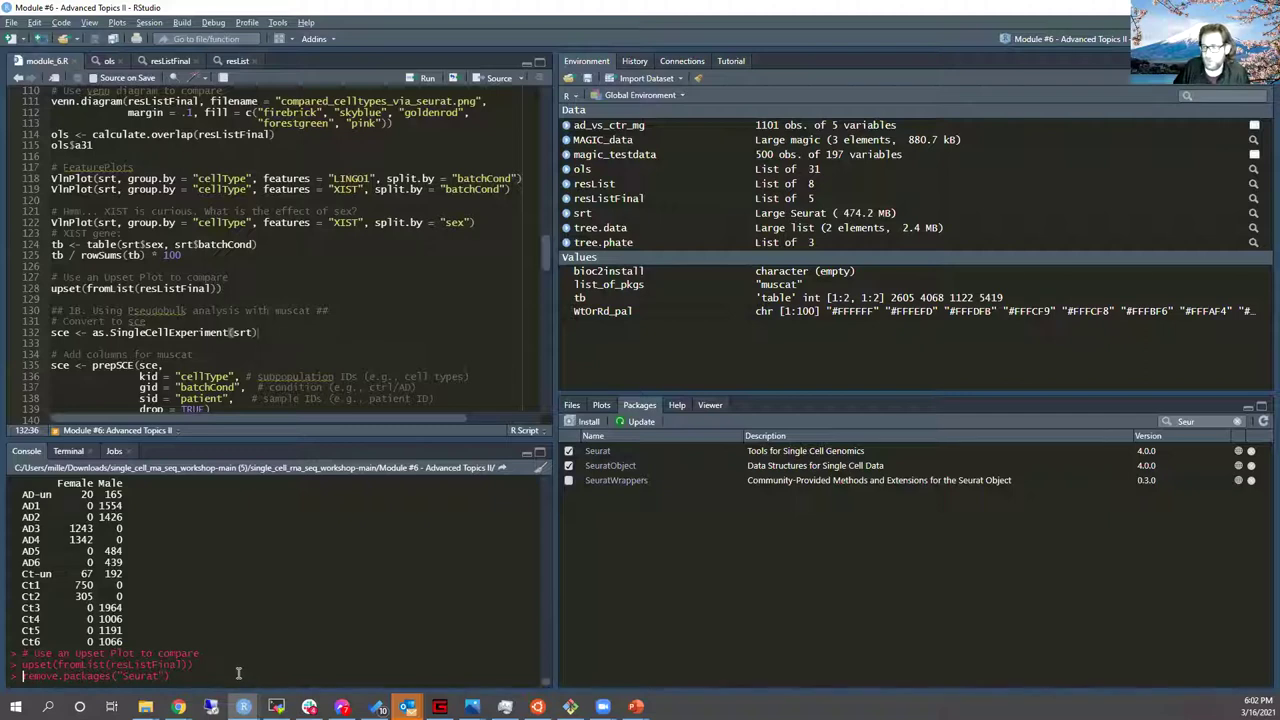
{"action": "key", "text": "ctrl+Right"}
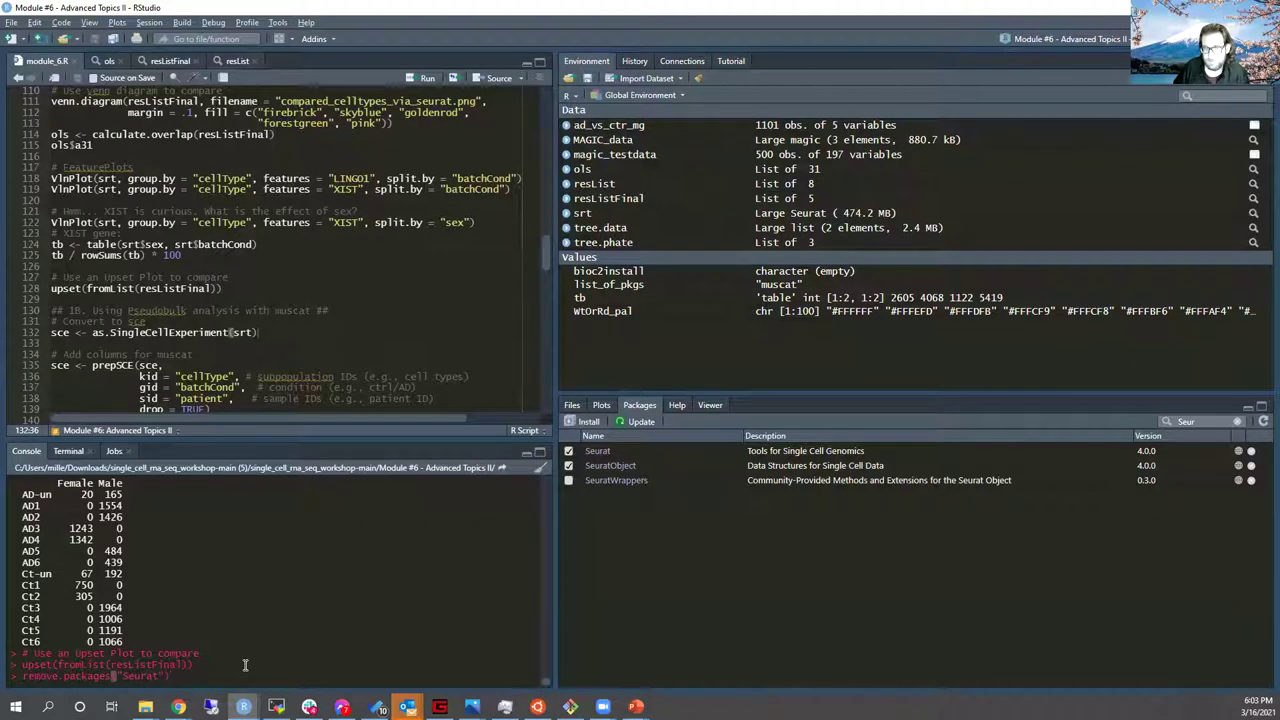
{"action": "key", "text": "End"}
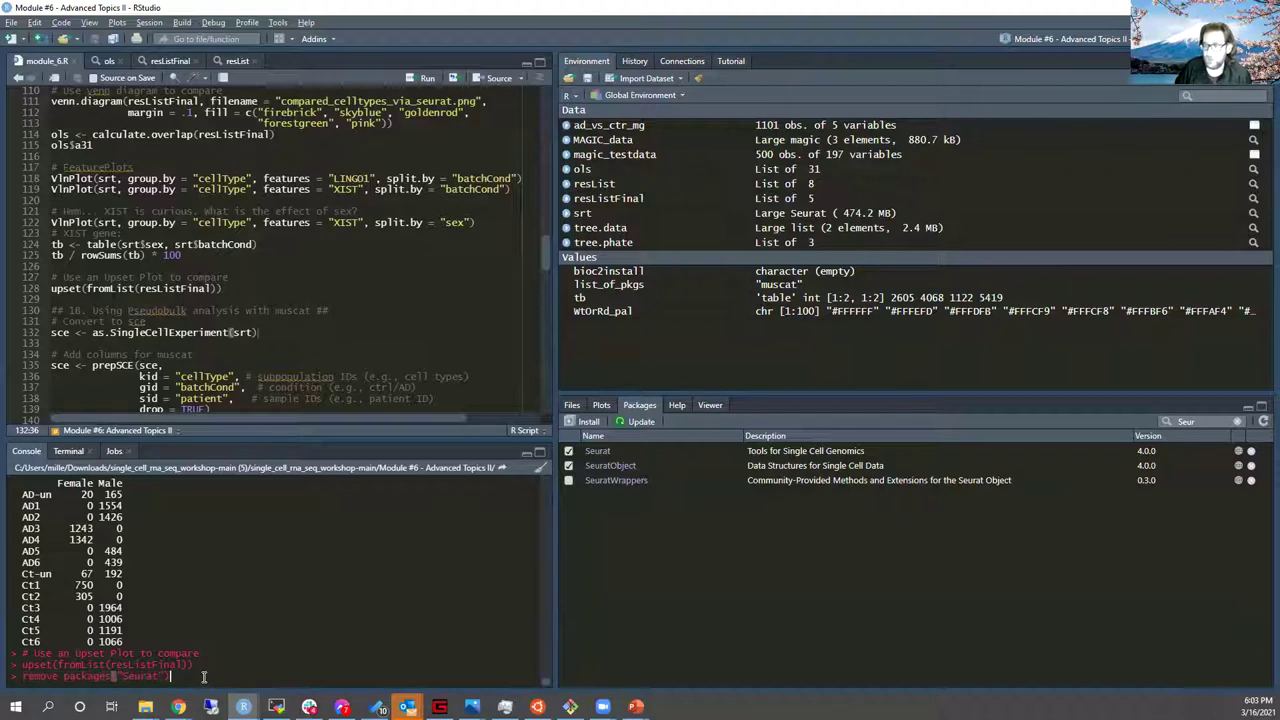
{"action": "key", "text": "BackSpace"}
{"action": "key", "text": "BackSpace"}
{"action": "key", "text": "BackSpace"}
{"action": "key", "text": "BackSpace"}
{"action": "key", "text": "BackSpace"}
{"action": "key", "text": "BackSpace"}
{"action": "key", "text": "BackSpace"}
{"action": "key", "text": "BackSpace"}
{"action": "key", "text": "BackSpace"}
{"action": "key", "text": "BackSpace"}
{"action": "key", "text": "BackSpace"}
{"action": "key", "text": "BackSpace"}
{"action": "key", "text": "BackSpace"}
{"action": "key", "text": "BackSpace"}
{"action": "key", "text": "BackSpace"}
{"action": "key", "text": "BackSpace"}
{"action": "key", "text": "BackSpace"}
{"action": "key", "text": "BackSpace"}
{"action": "key", "text": "BackSpace"}
{"action": "key", "text": "BackSpace"}
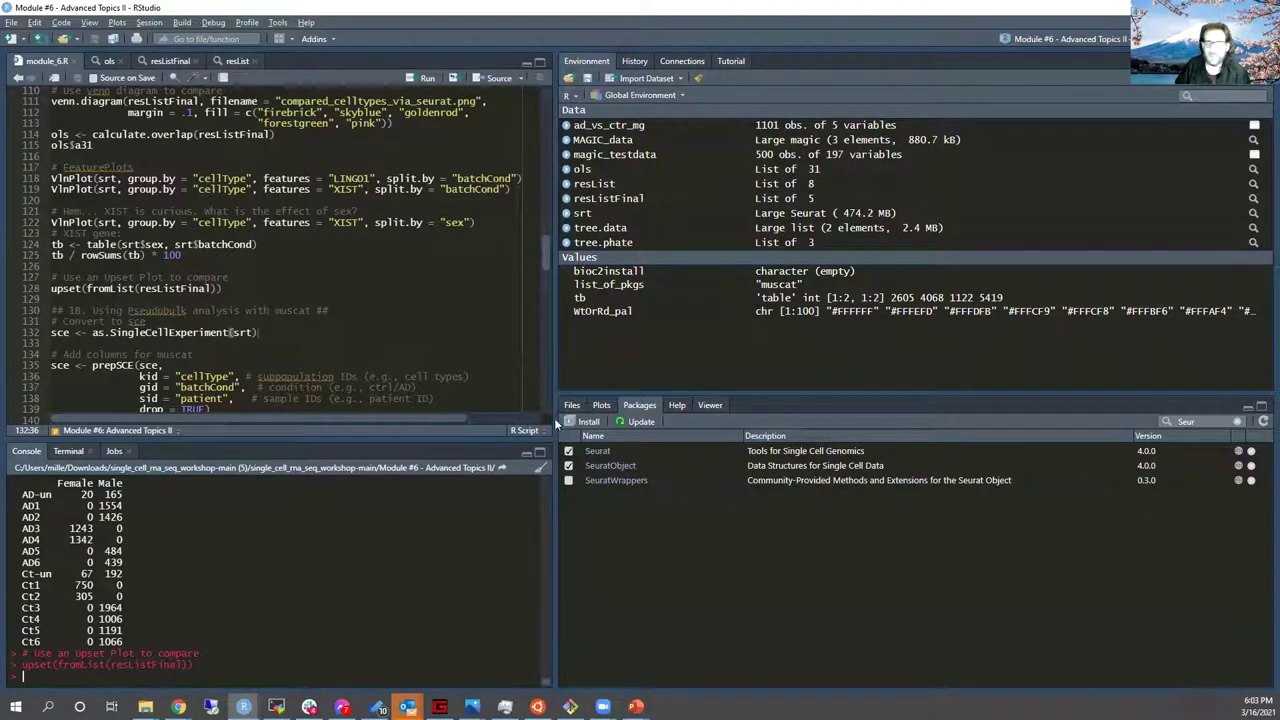
Step: Run the script lines that convert srt to the SingleCellExperiment sce and prepare it with prepSCE using cellType, batchCond and patient
{"action": "left_click", "coordinate": [177, 288]}
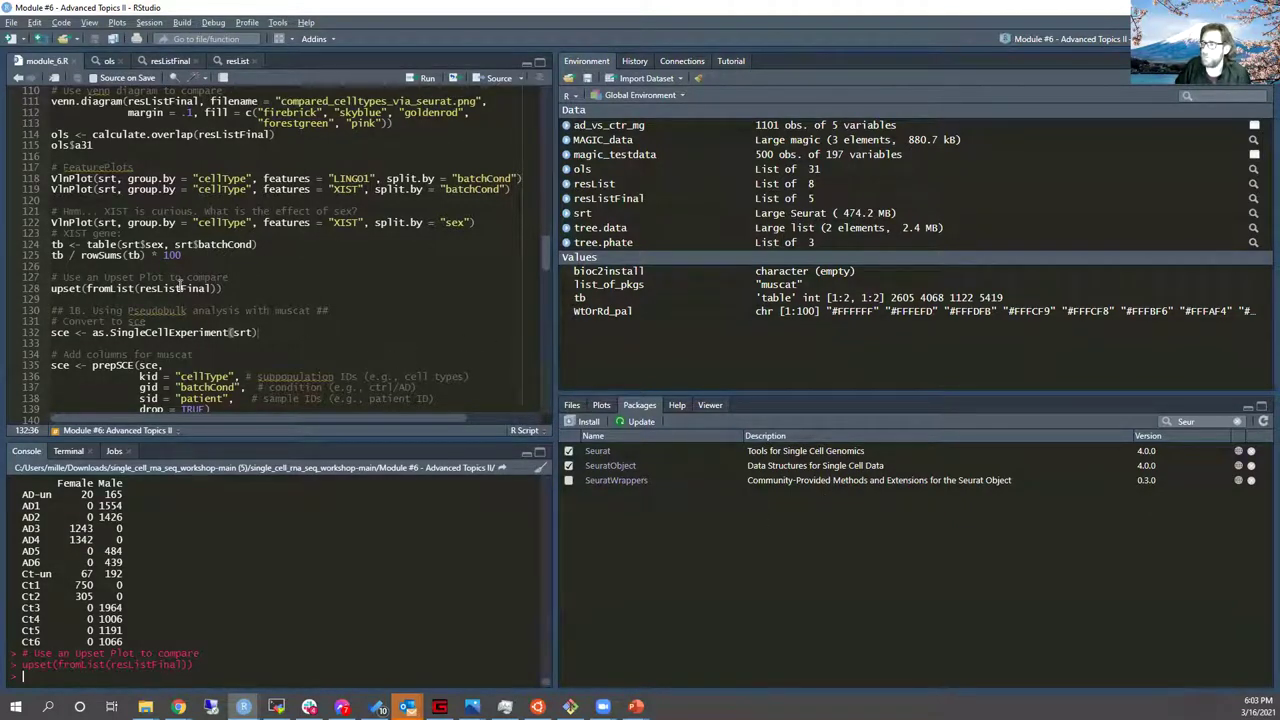
{"action": "scroll", "coordinate": [285, 280], "scroll_direction": "down", "scroll_amount": 2}
{"action": "scroll", "coordinate": [268, 274], "scroll_direction": "down", "scroll_amount": 2}
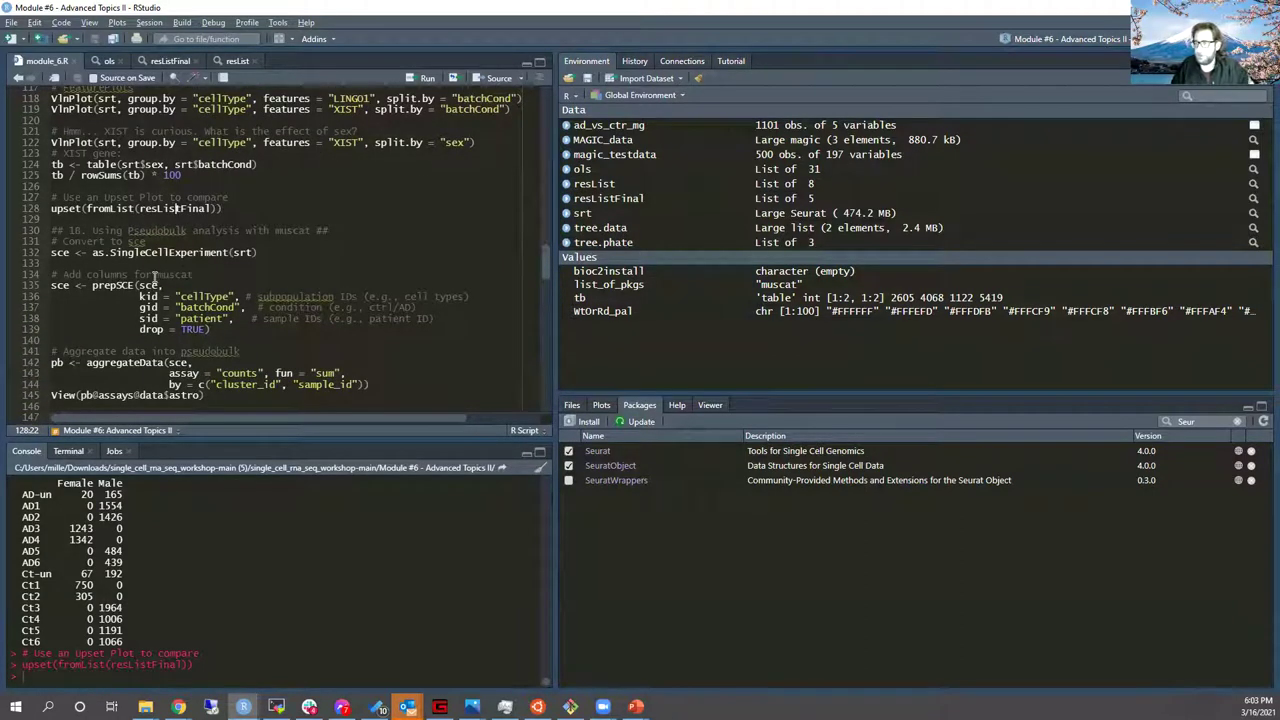
{"action": "left_click", "coordinate": [187, 252]}
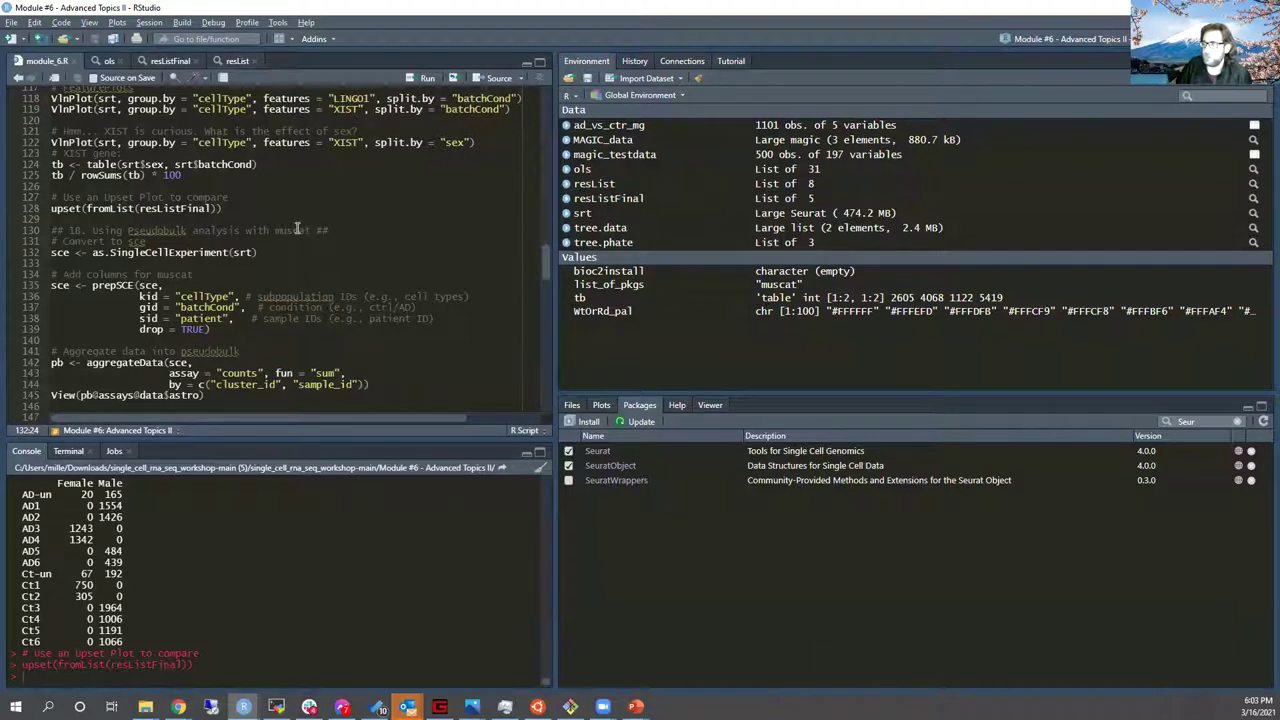
{"action": "left_click", "coordinate": [295, 231]}
{"action": "left_click", "coordinate": [226, 252]}
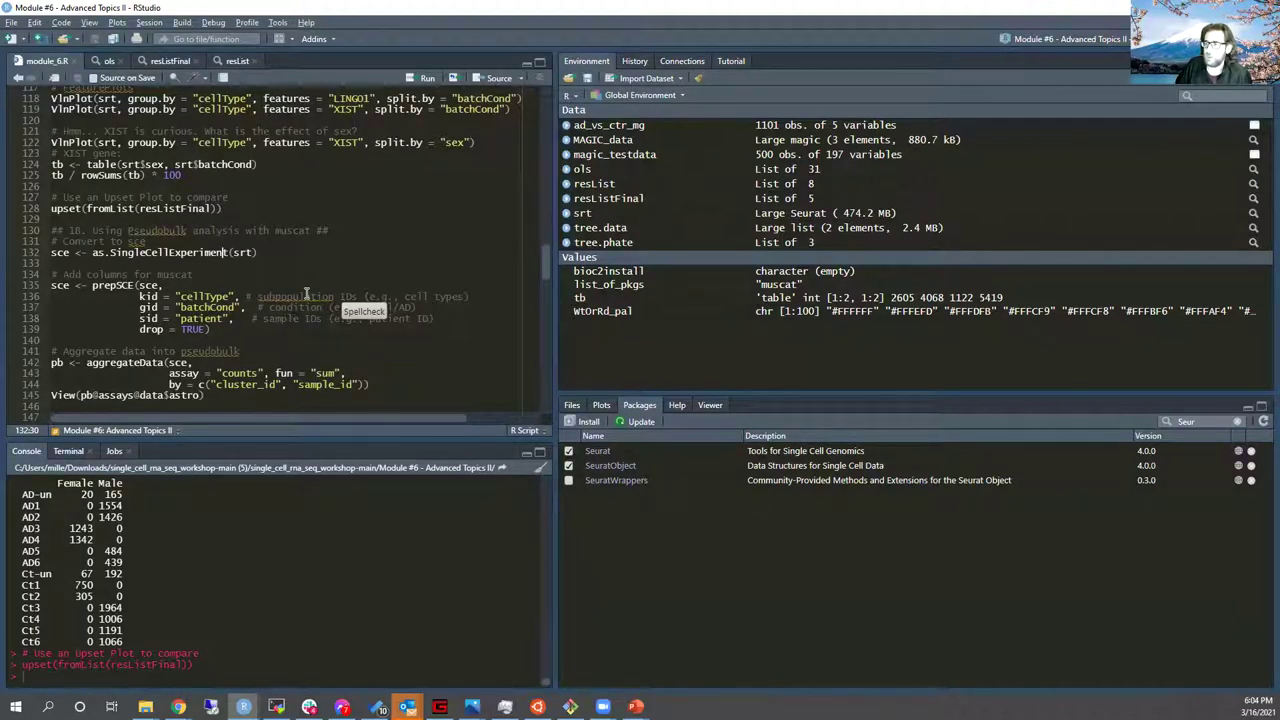
{"action": "key", "text": "ctrl+Return"}
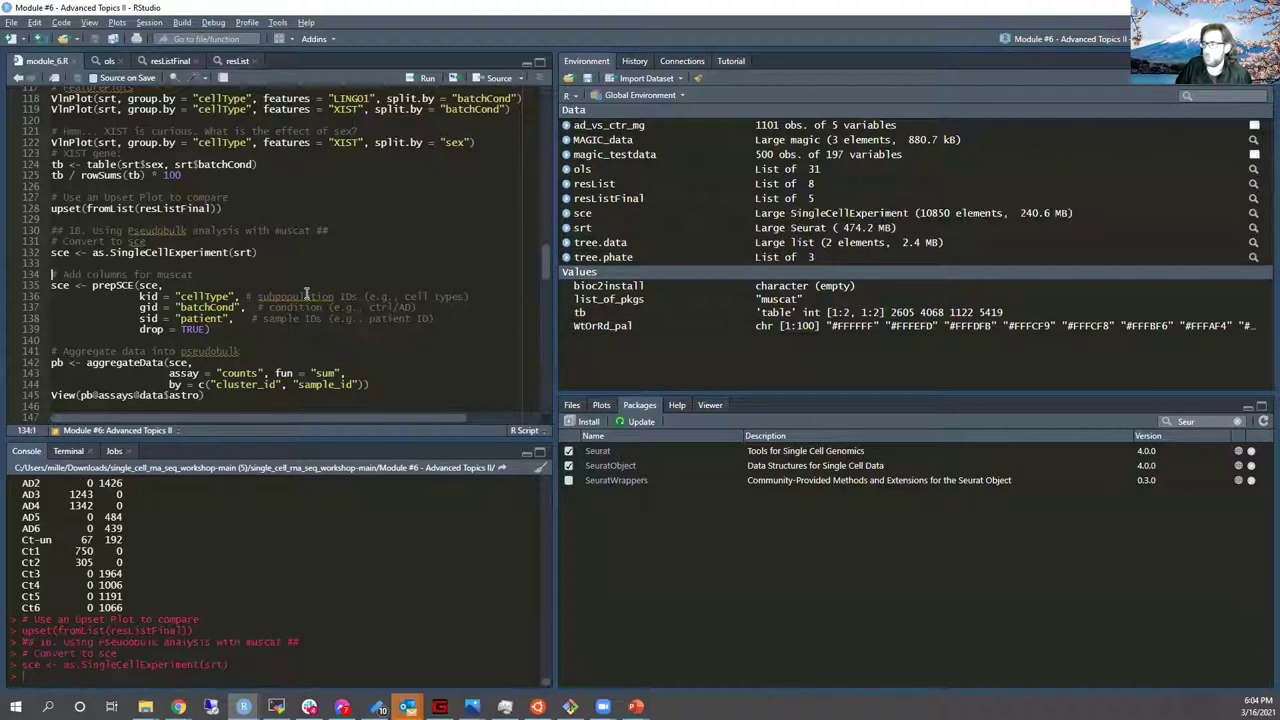
{"action": "left_click", "coordinate": [106, 287]}
{"action": "key", "text": "ctrl+Return"}
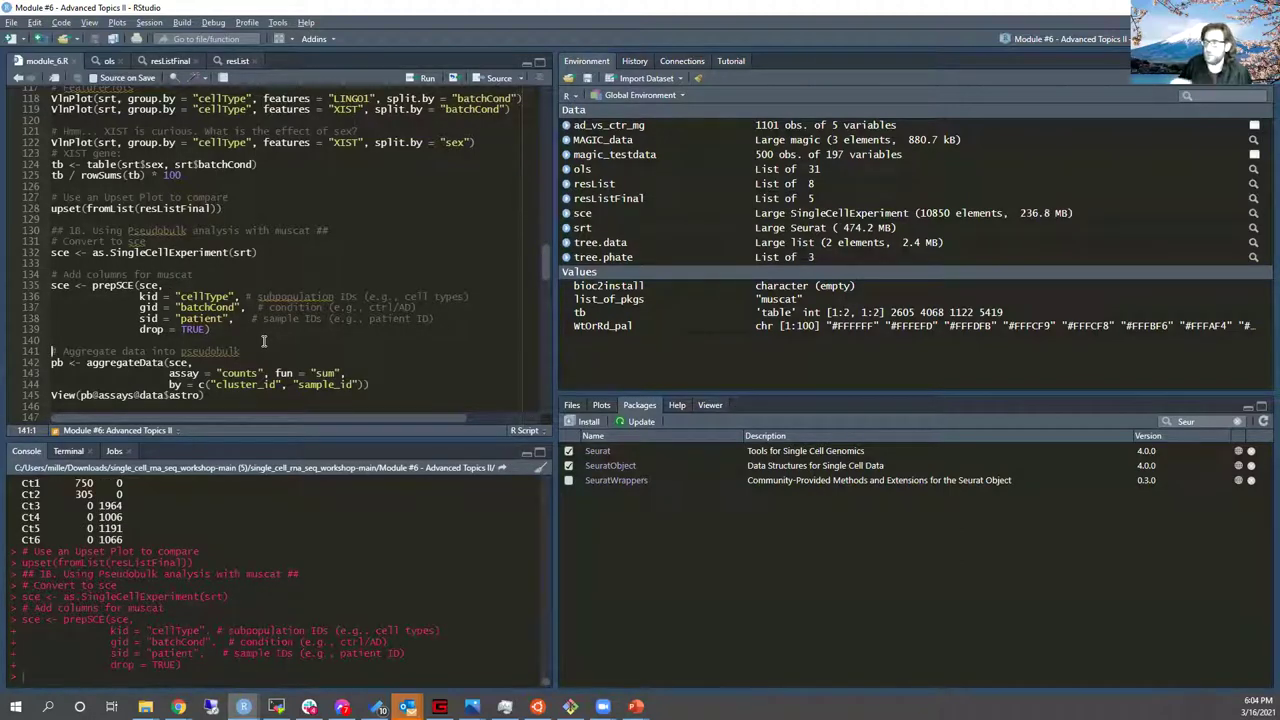
Step: Run aggregateData on sce to create the pseudobulk object pb, summing counts by cluster_id and sample_id
{"action": "scroll", "coordinate": [264, 341], "scroll_direction": "down", "scroll_amount": 3}
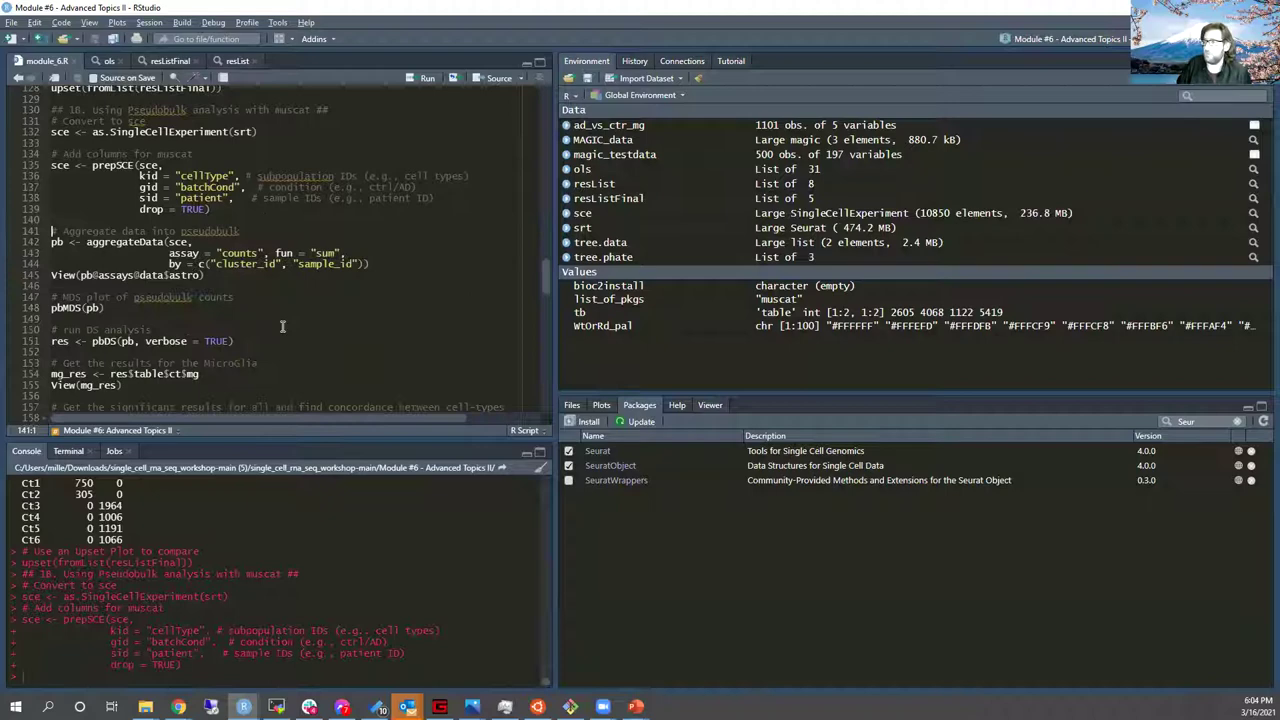
{"action": "left_click", "coordinate": [166, 242]}
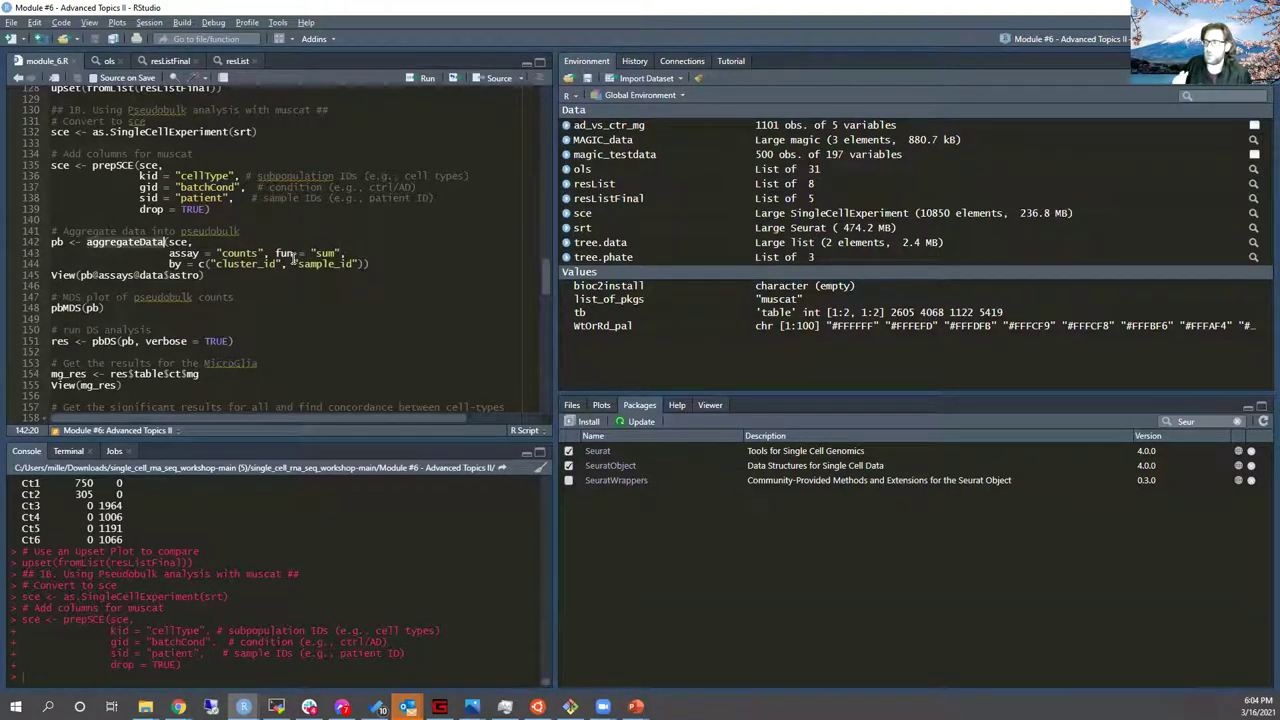
{"action": "key", "text": "End"}
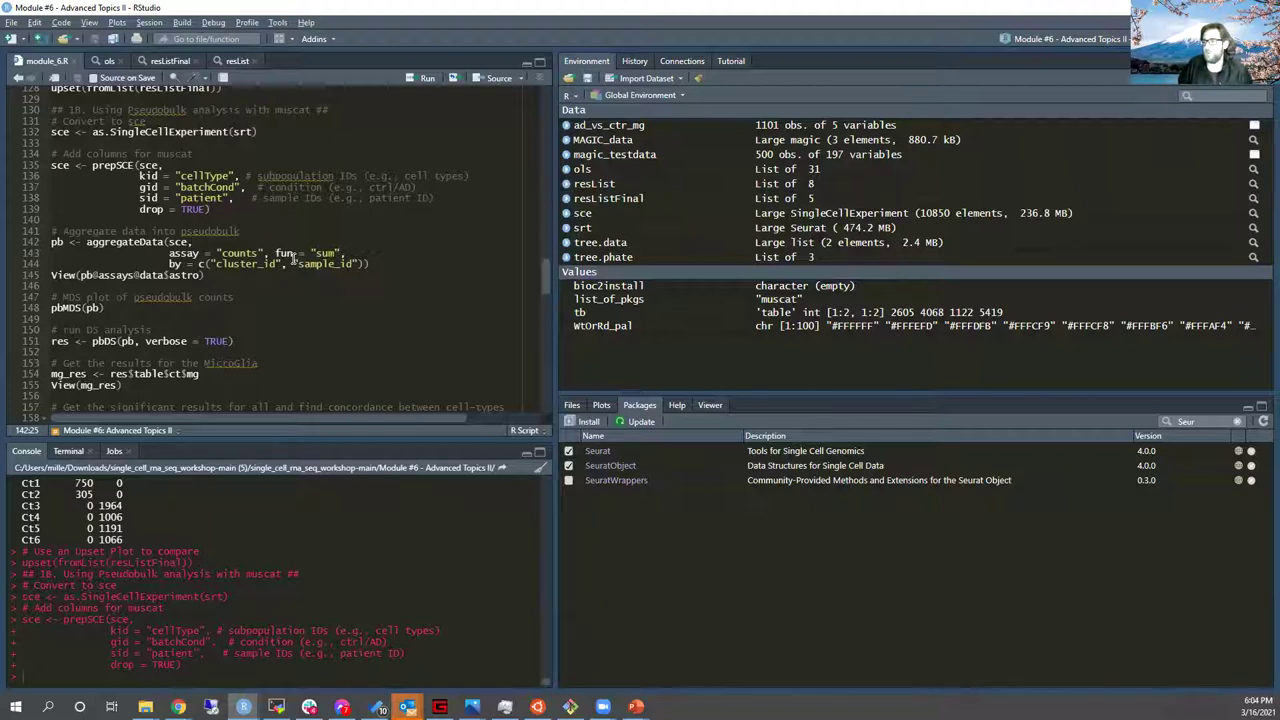
{"action": "key", "text": "ctrl+Return"}
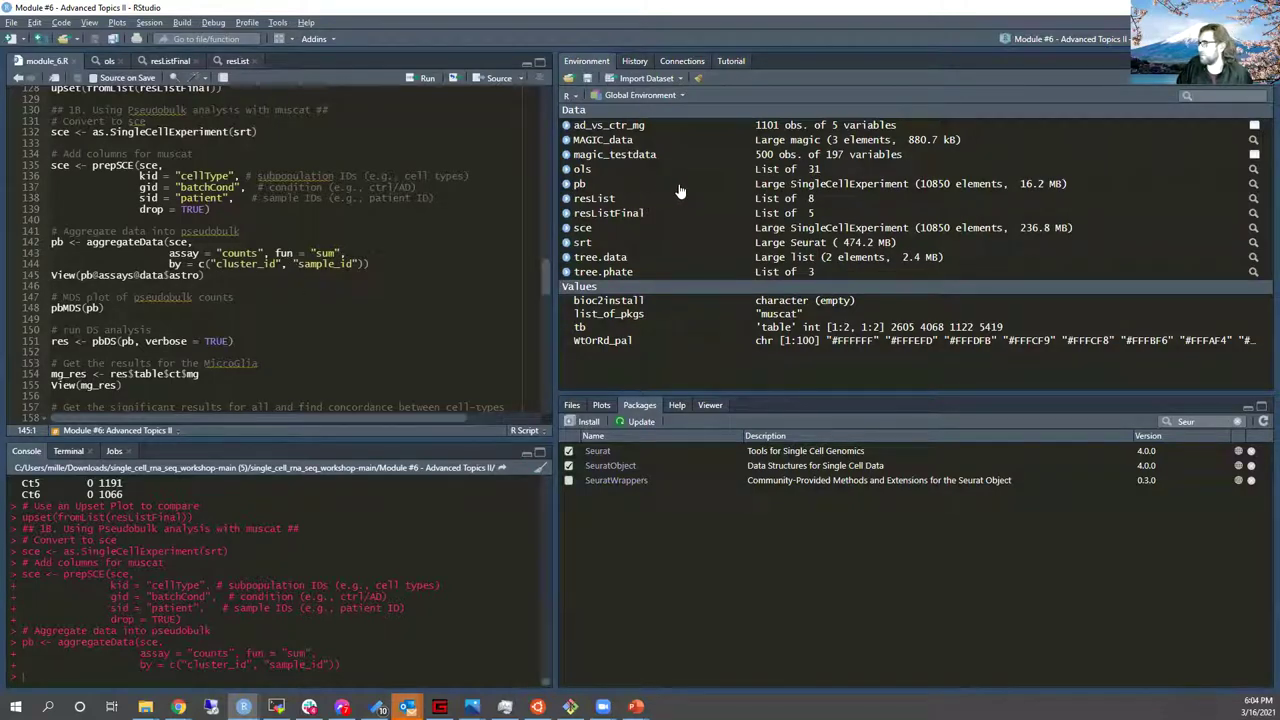
Step: Inspect the pb object by expanding assays, data and listData, and send the astro matrix's accessor code to the console
{"action": "left_click", "coordinate": [679, 186]}
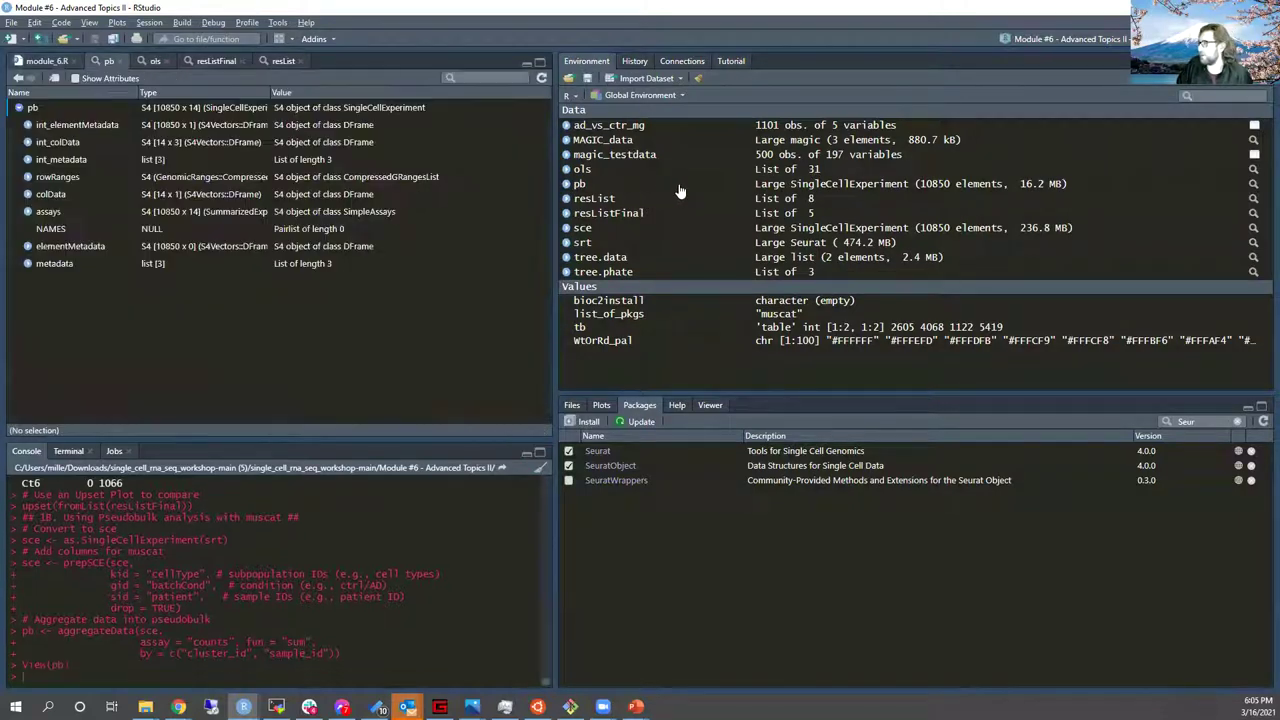
{"action": "left_click", "coordinate": [28, 212]}
{"action": "left_click", "coordinate": [30, 230]}
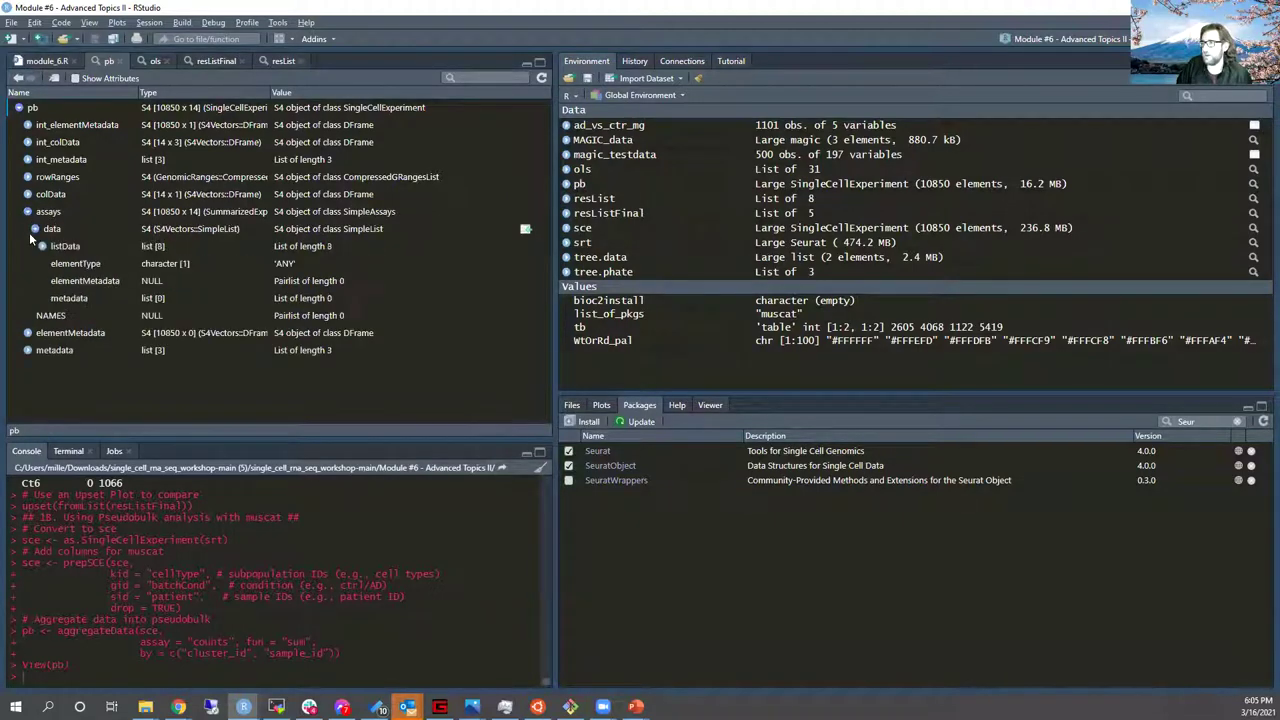
{"action": "left_click", "coordinate": [42, 247]}
{"action": "scroll", "coordinate": [90, 212], "scroll_direction": "down", "scroll_amount": 1}
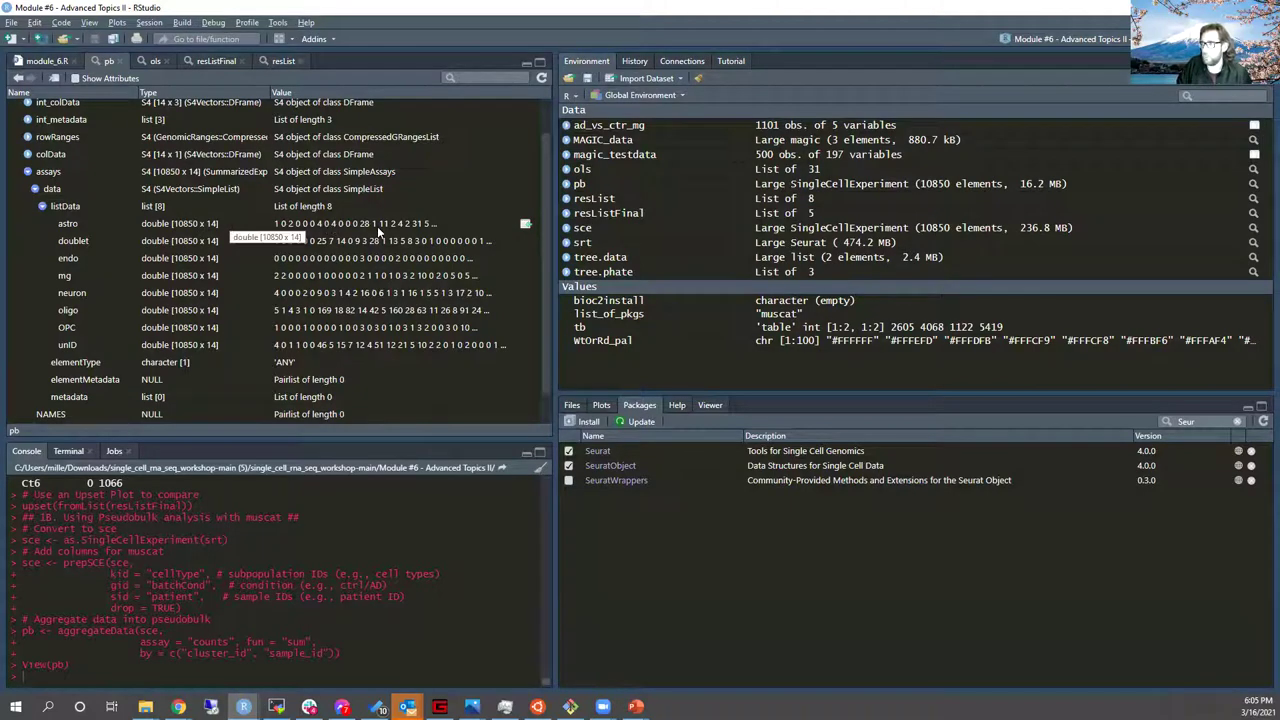
{"action": "left_click", "coordinate": [524, 225]}
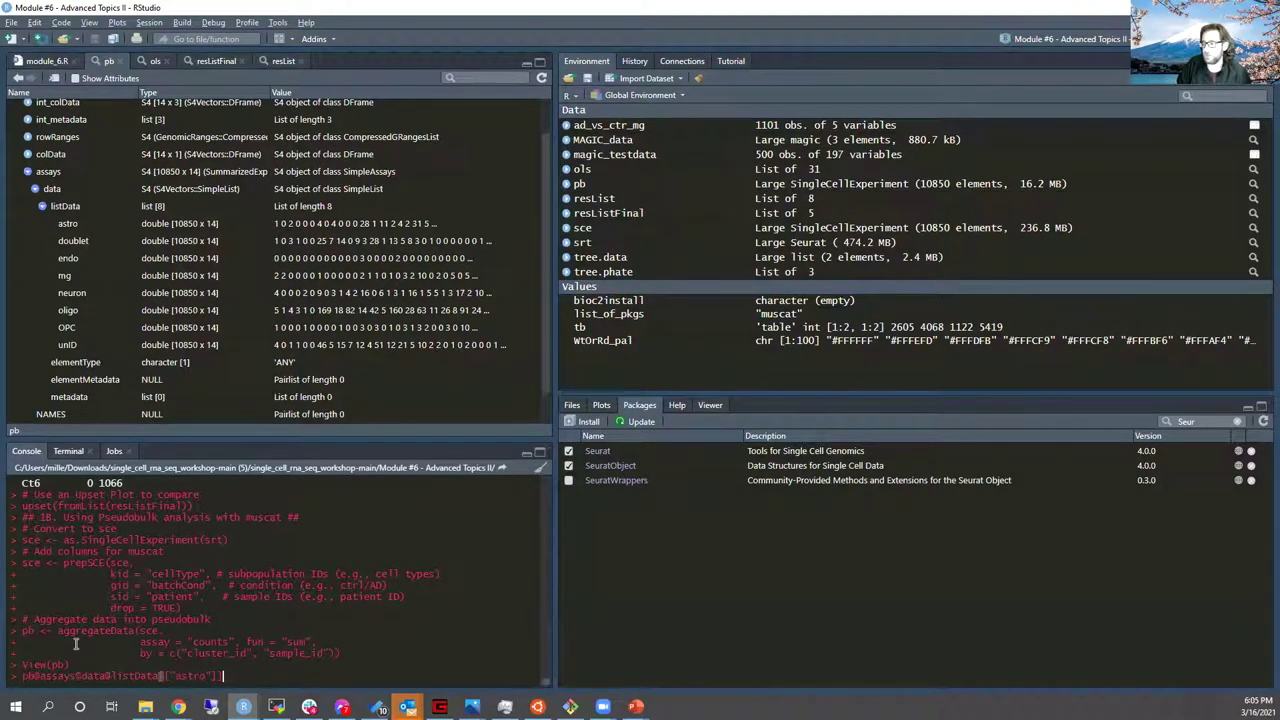
{"action": "double_click", "coordinate": [67, 677]}
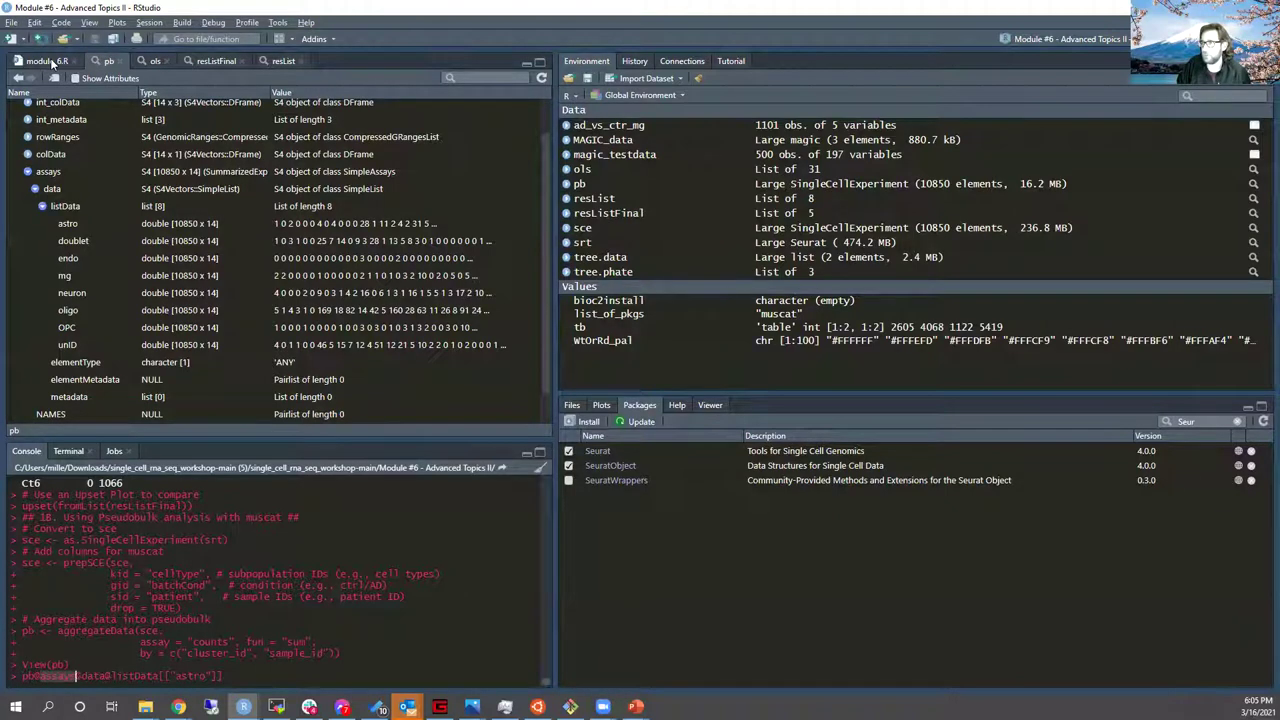
Step: Run View(pb@assays@data$astro) from module_6.R and widen the source pane to show all the sample columns
{"action": "left_click", "coordinate": [47, 61]}
{"action": "left_click", "coordinate": [115, 277]}
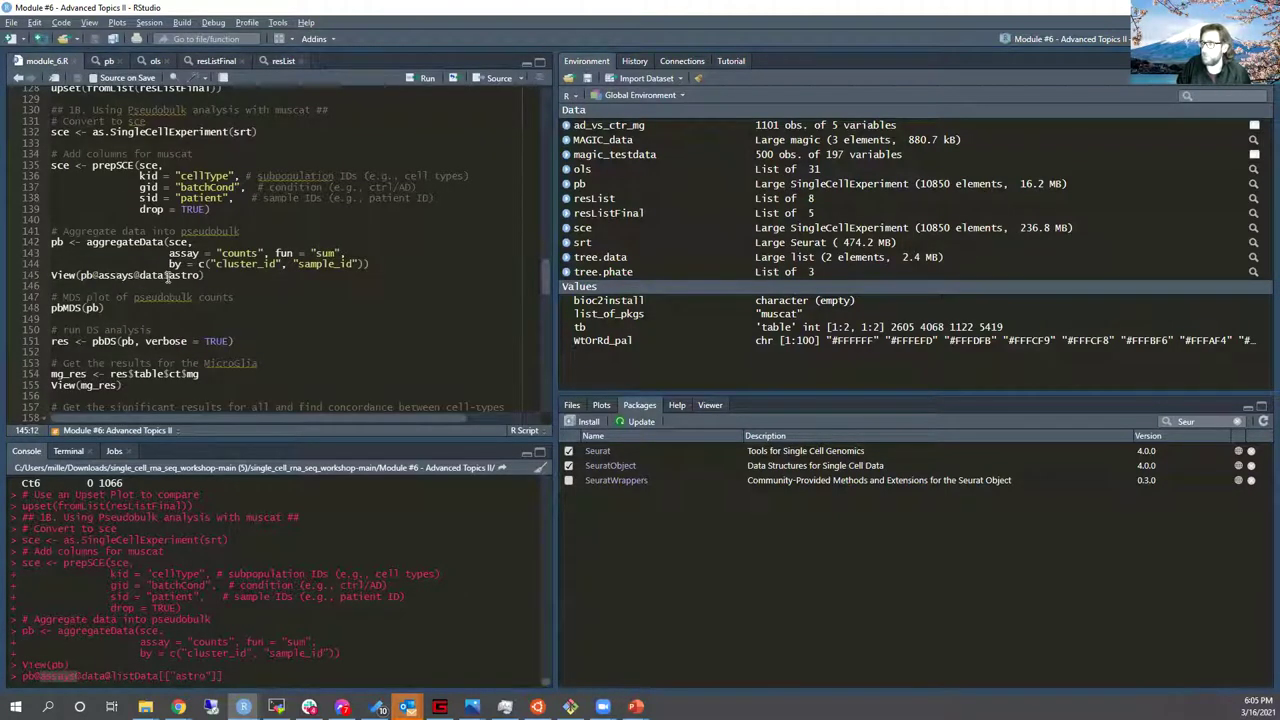
{"action": "key", "text": "ctrl+Return"}
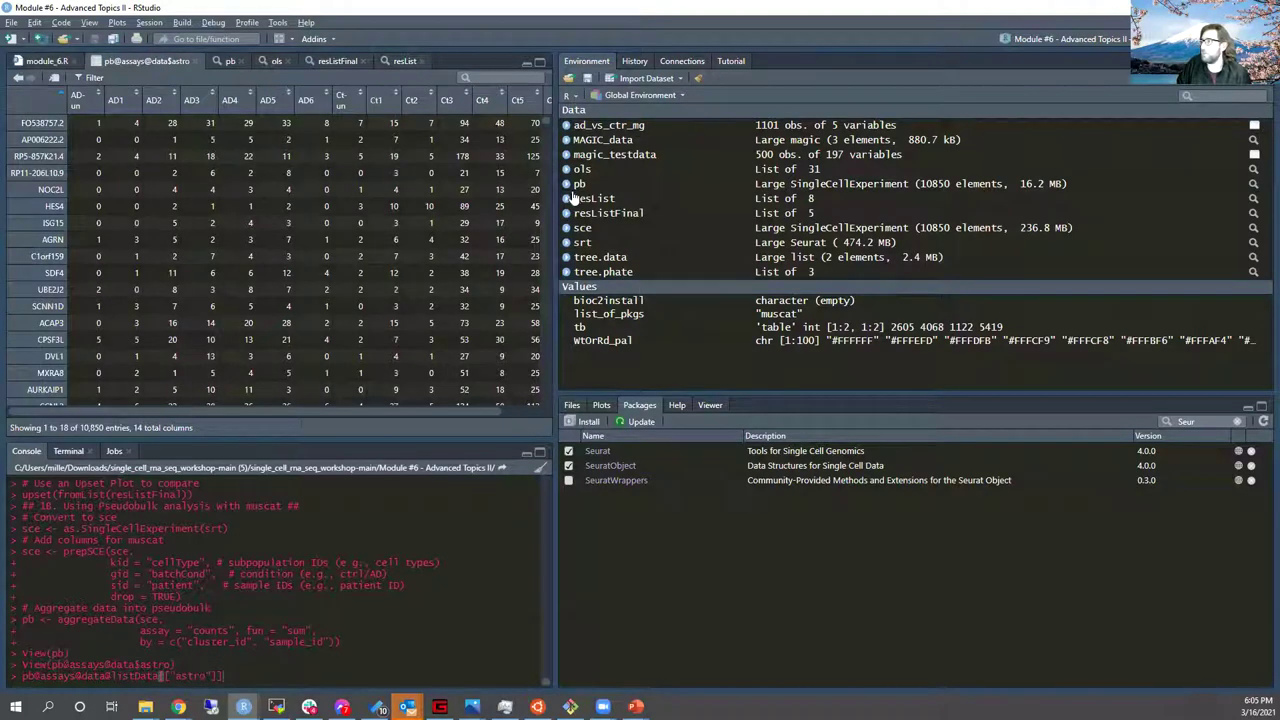
{"action": "left_click_drag", "start_coordinate": [557, 198], "coordinate": [778, 212]}
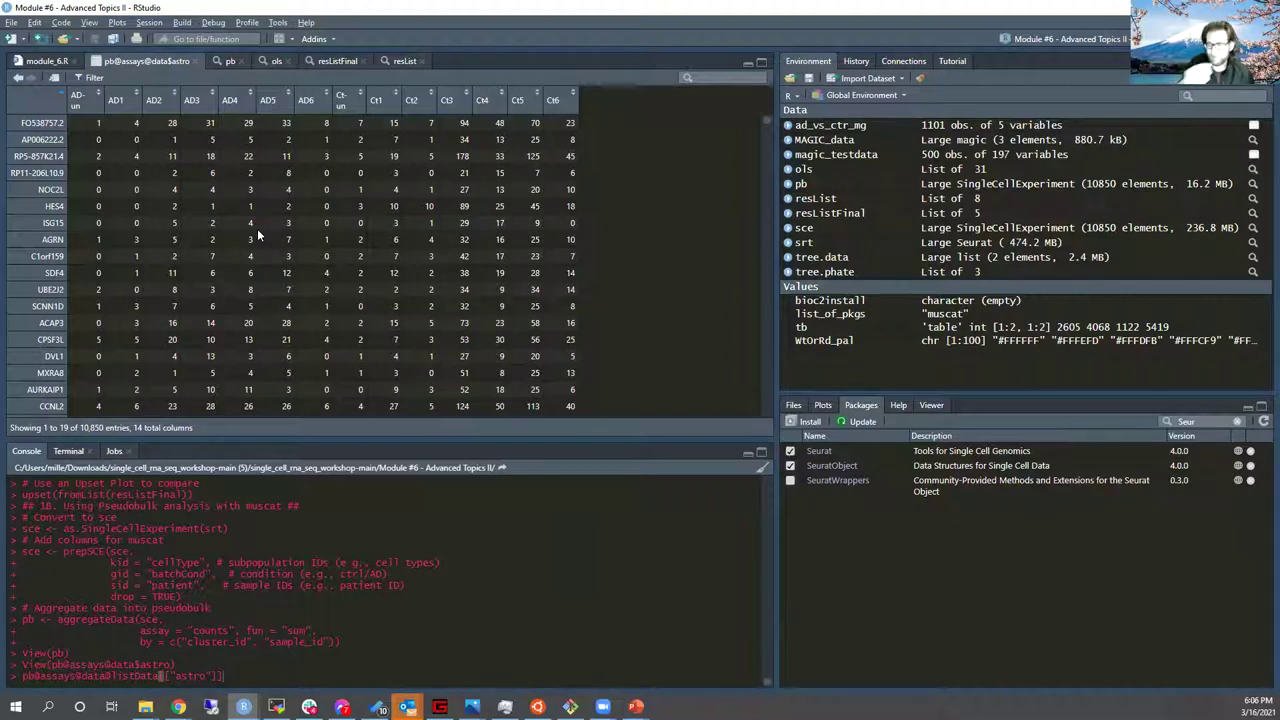
Step: Return from the astro counts table to module_6.R and run pbMDS(pb) for an MDS plot of the pseudobulk counts
{"action": "left_click", "coordinate": [44, 60]}
{"action": "left_click", "coordinate": [143, 62]}
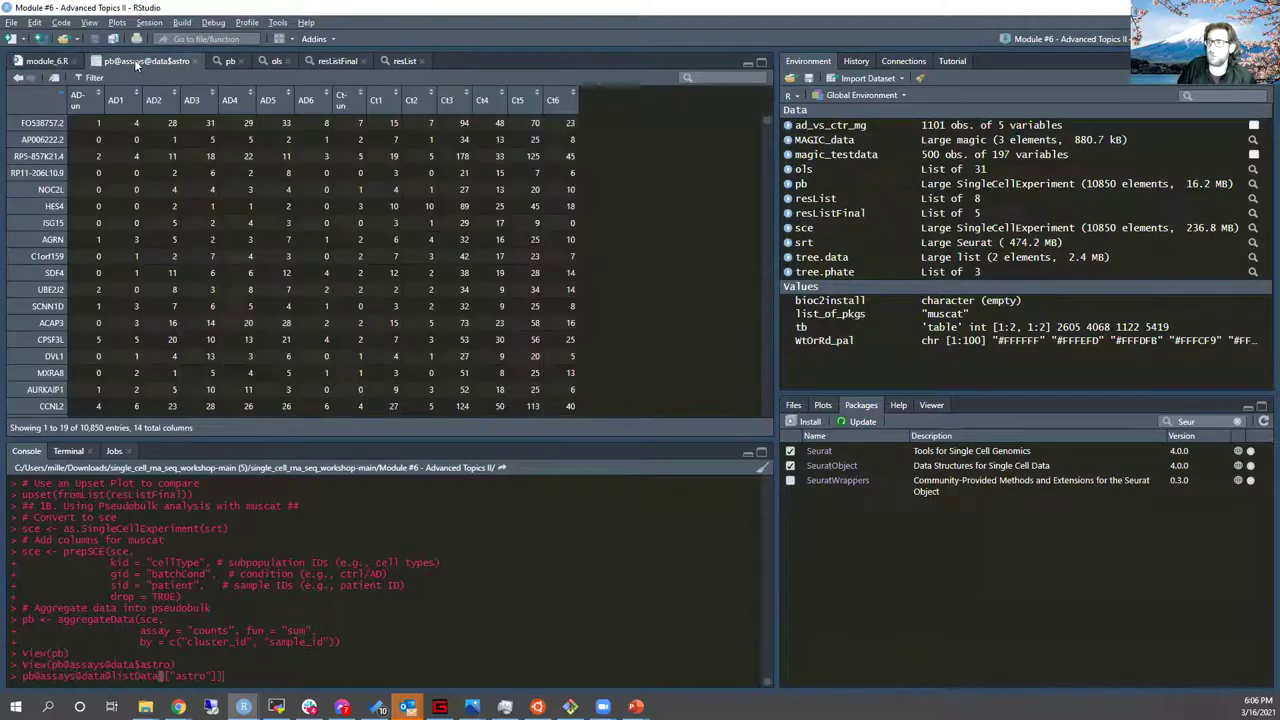
{"action": "left_click", "coordinate": [40, 62]}
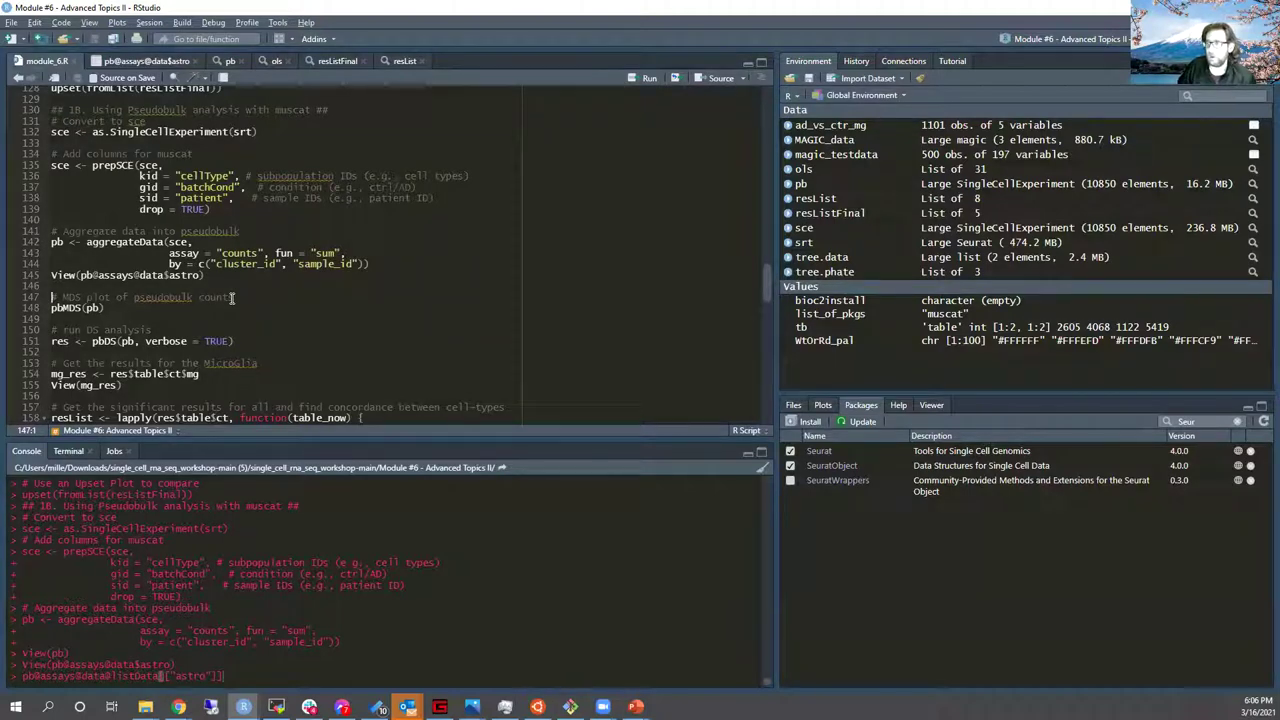
{"action": "scroll", "coordinate": [263, 278], "scroll_direction": "down", "scroll_amount": 3}
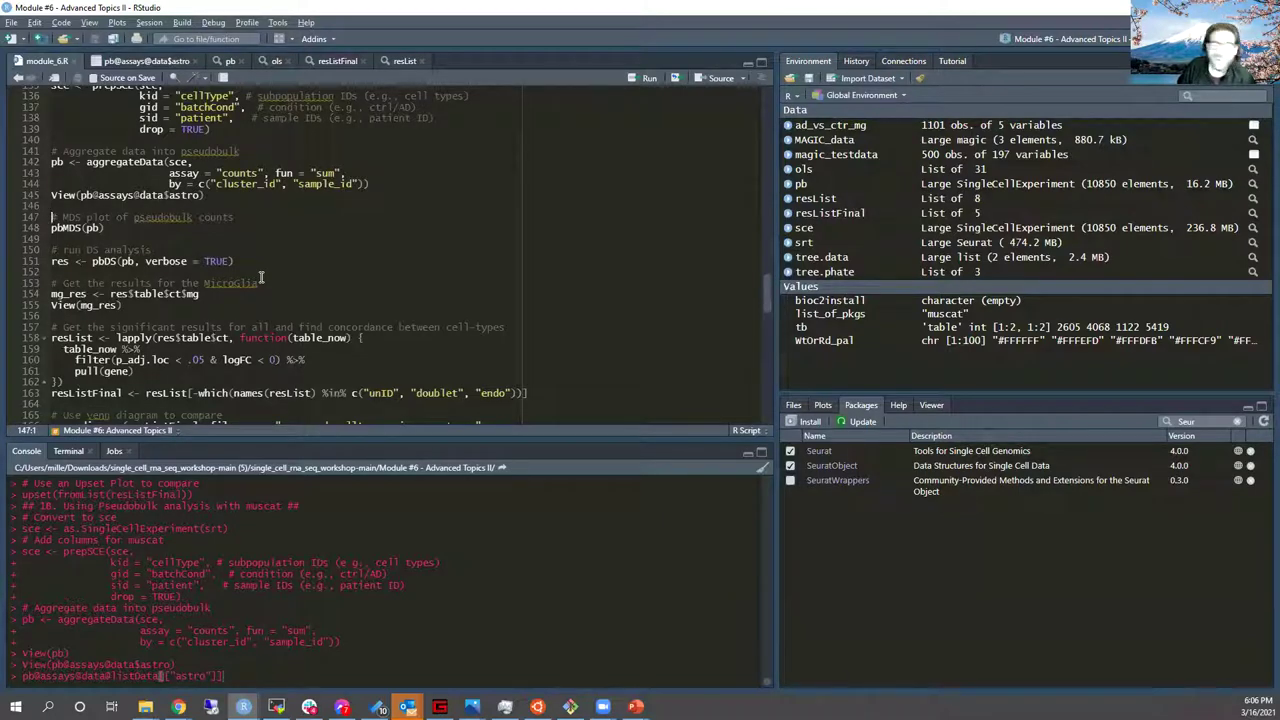
{"action": "key", "text": "ctrl+Return"}
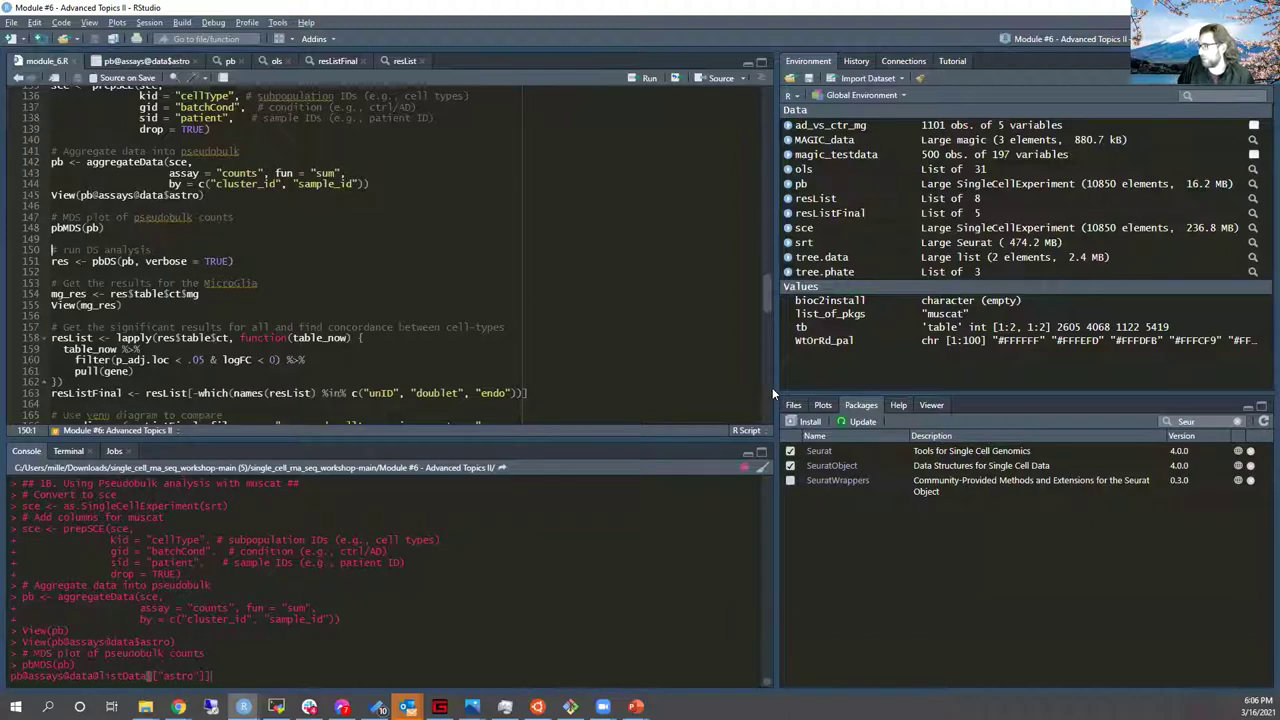
Step: Enlarge the plot area in width and height, and examine the MDS plot in a separate zoom window before closing it
{"action": "left_click_drag", "start_coordinate": [774, 387], "coordinate": [614, 388]}
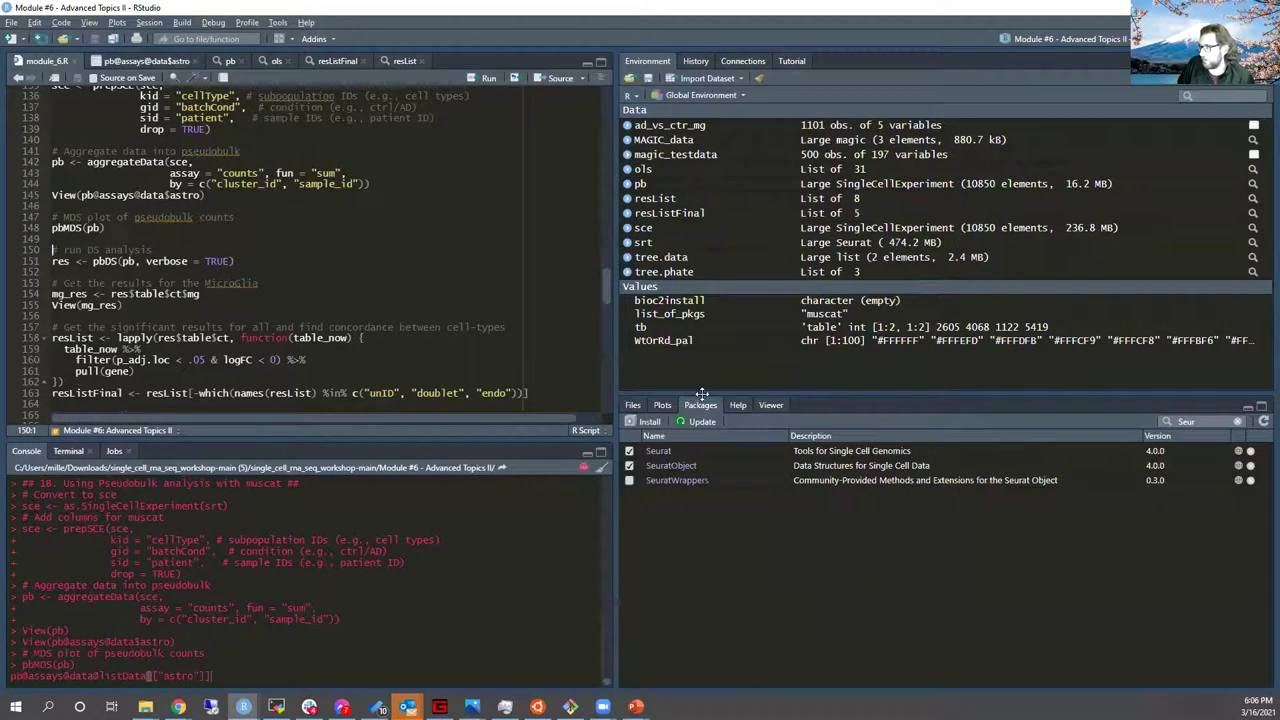
{"action": "left_click_drag", "start_coordinate": [702, 393], "coordinate": [702, 270]}
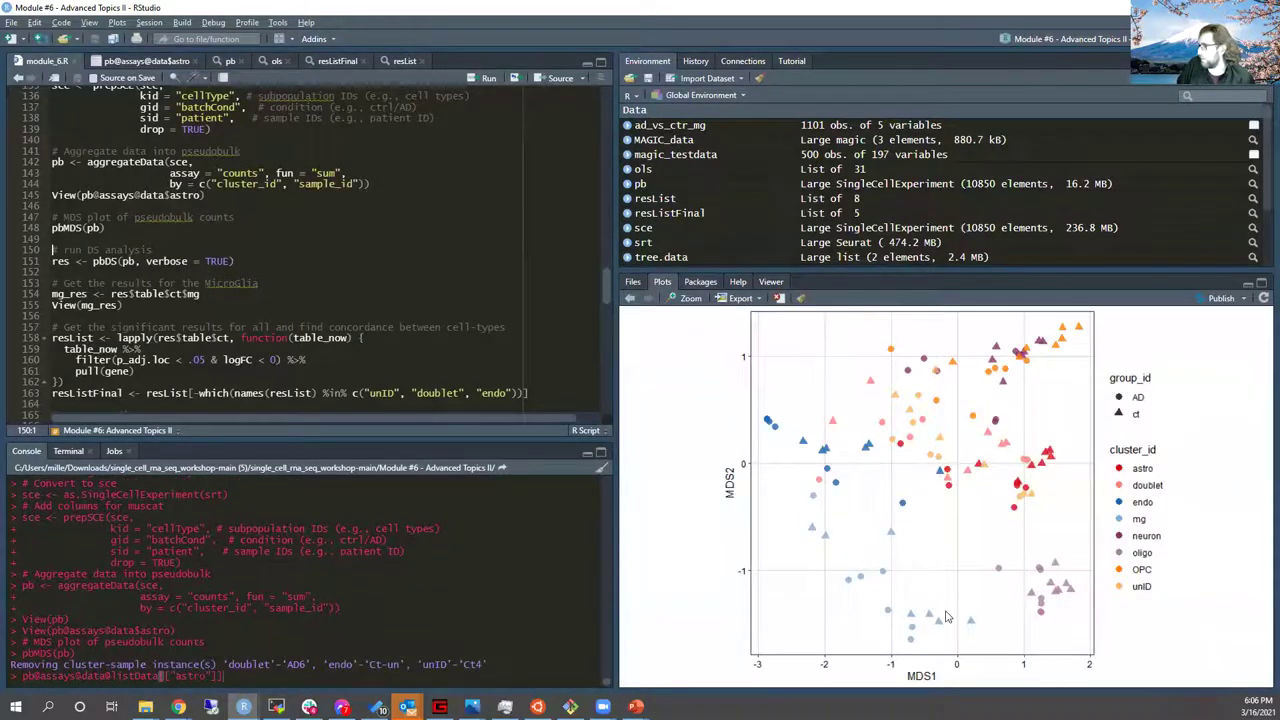
{"action": "left_click", "coordinate": [689, 298]}
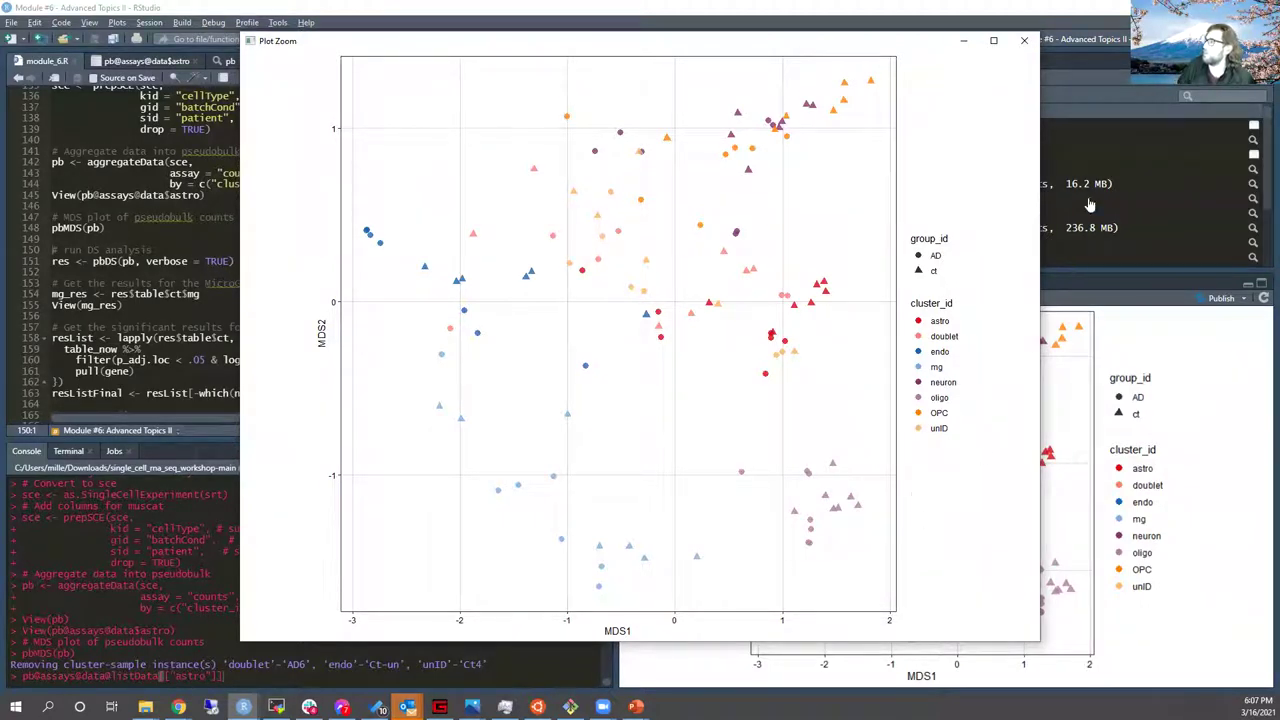
{"action": "left_click", "coordinate": [1024, 40]}
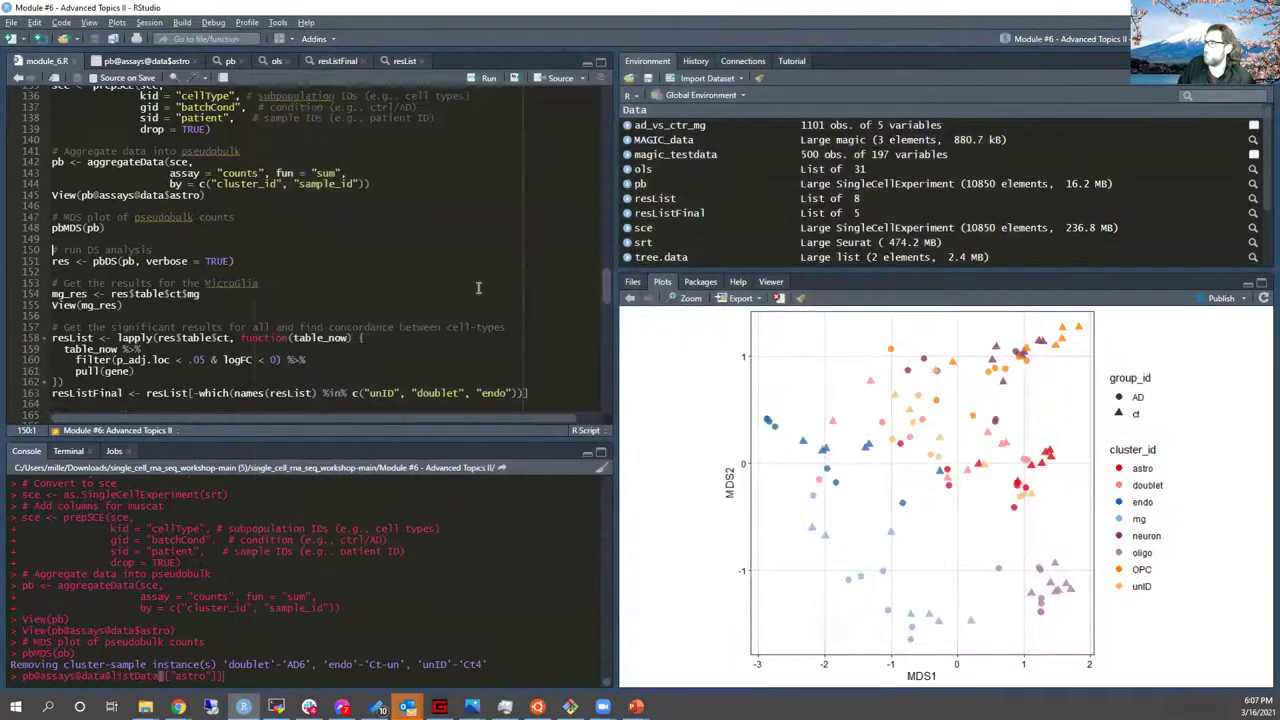
Step: Run the DS analysis res <- pbDS(pb, verbose = TRUE) and clear the leftover astro accessor code from the console prompt
{"action": "left_click", "coordinate": [137, 261]}
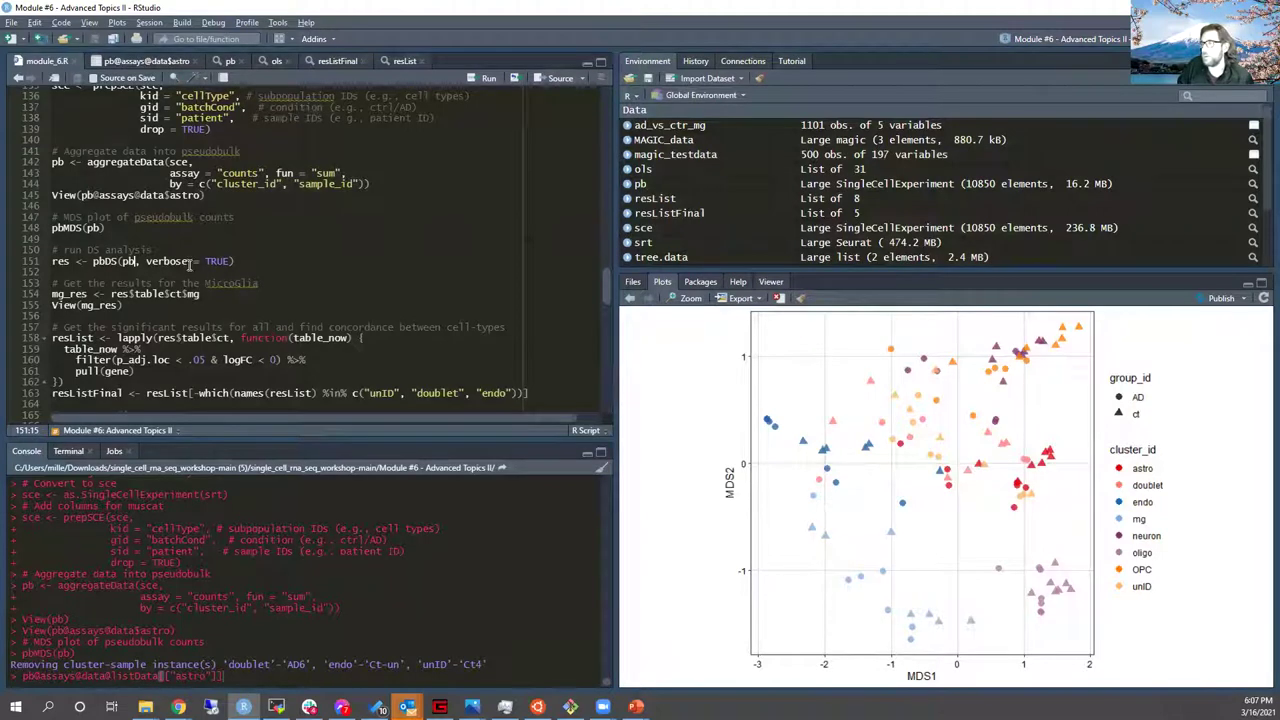
{"action": "left_click", "coordinate": [106, 261]}
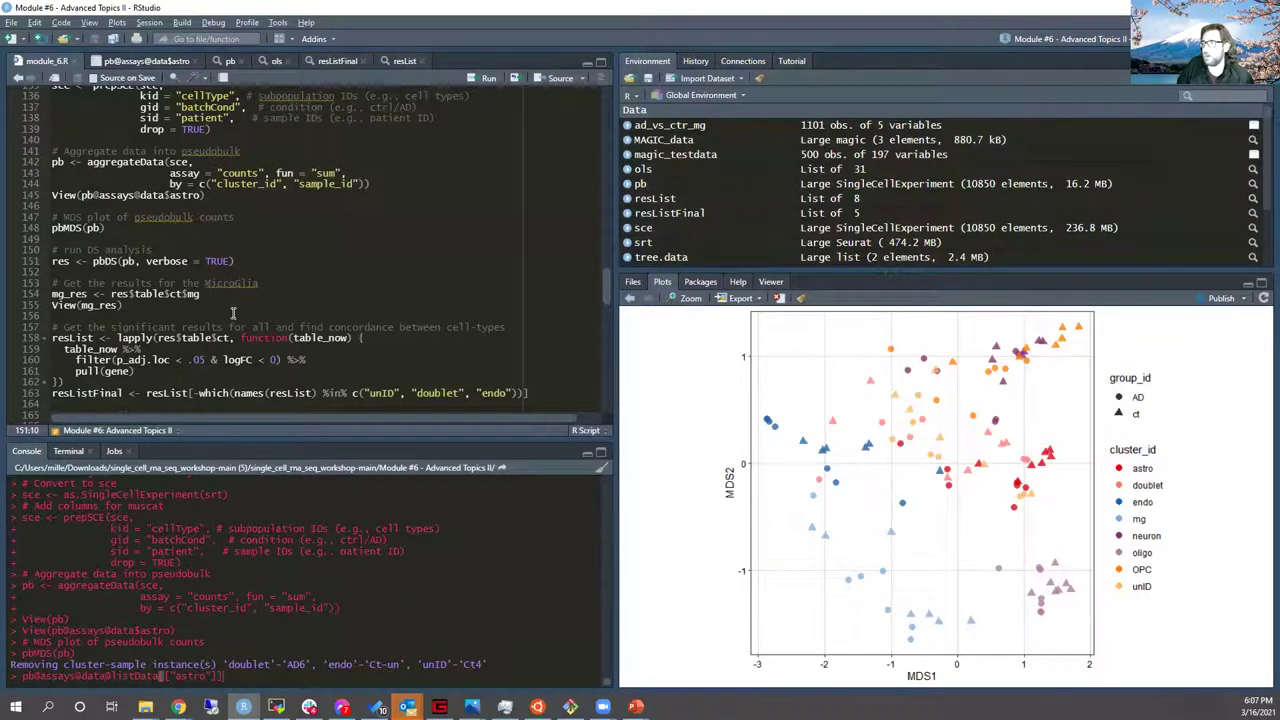
{"action": "left_click", "coordinate": [140, 261]}
{"action": "key", "text": "ctrl+Return"}
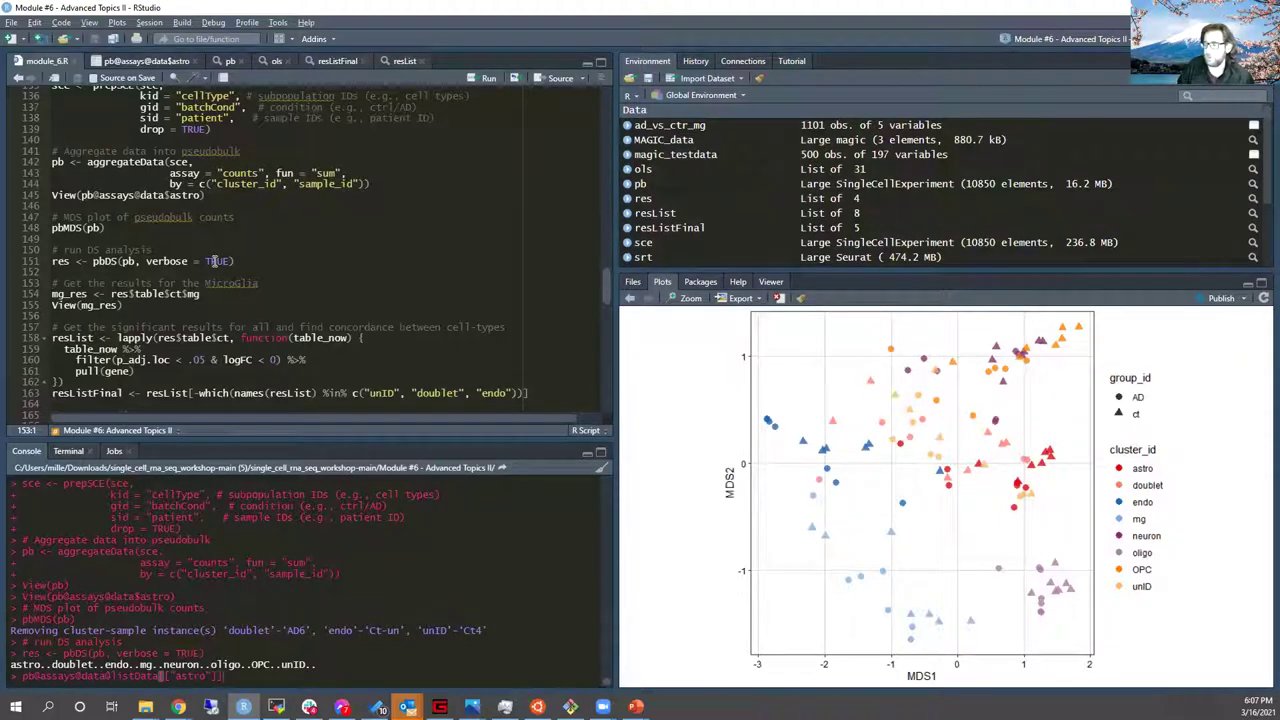
{"action": "triple_click", "coordinate": [345, 678]}
{"action": "key", "text": "BackSpace"}
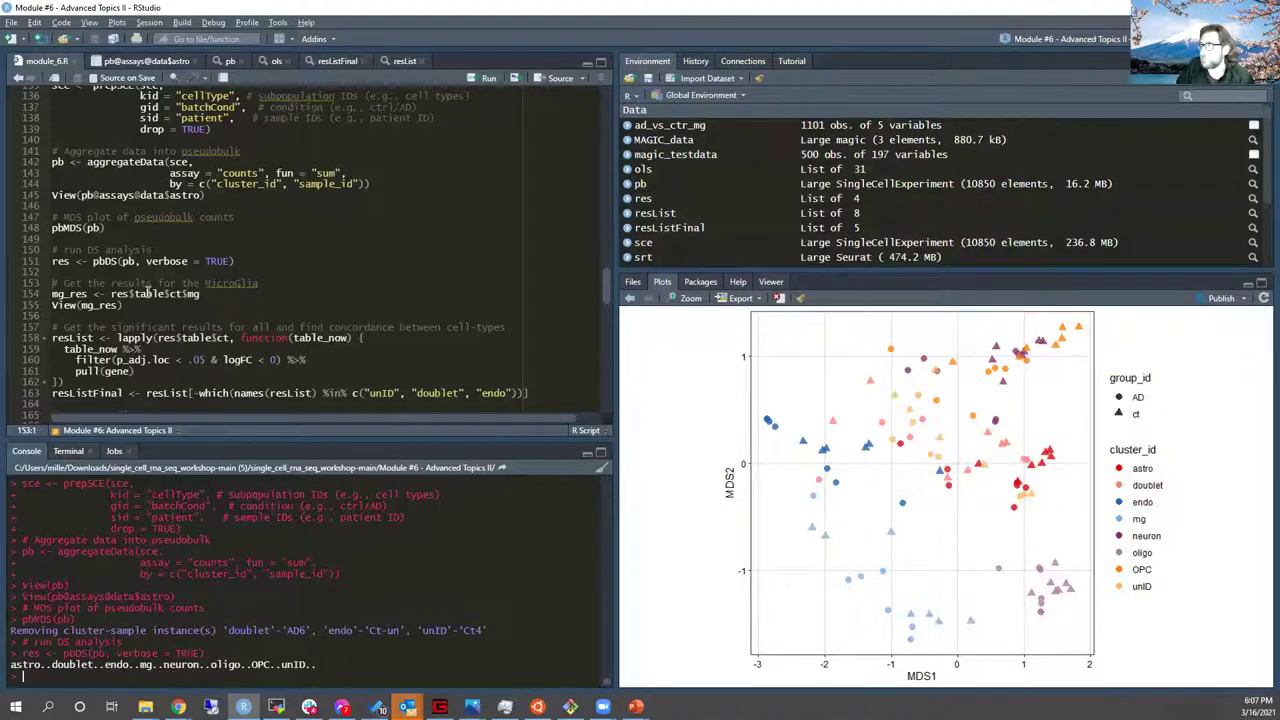
Step: Open the res object in the viewer and inspect its data element and the per-cell-type tables under table and ct
{"action": "left_click", "coordinate": [147, 294]}
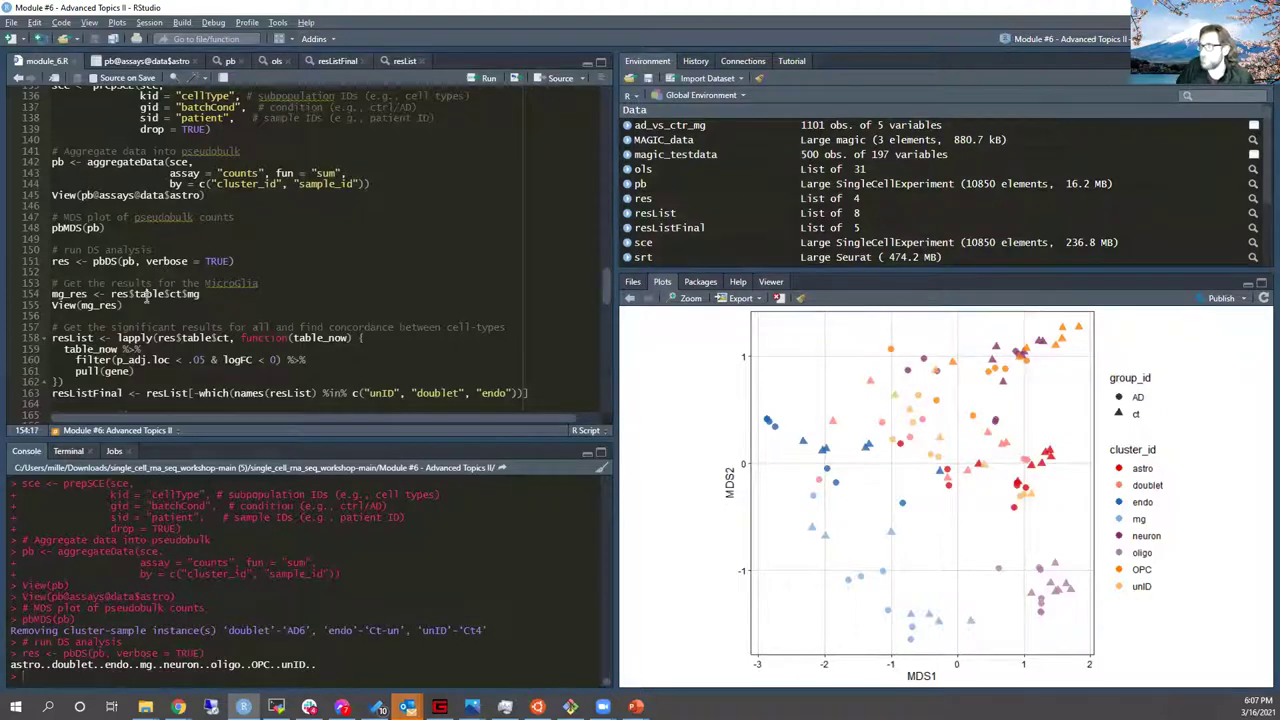
{"action": "left_click", "coordinate": [730, 200]}
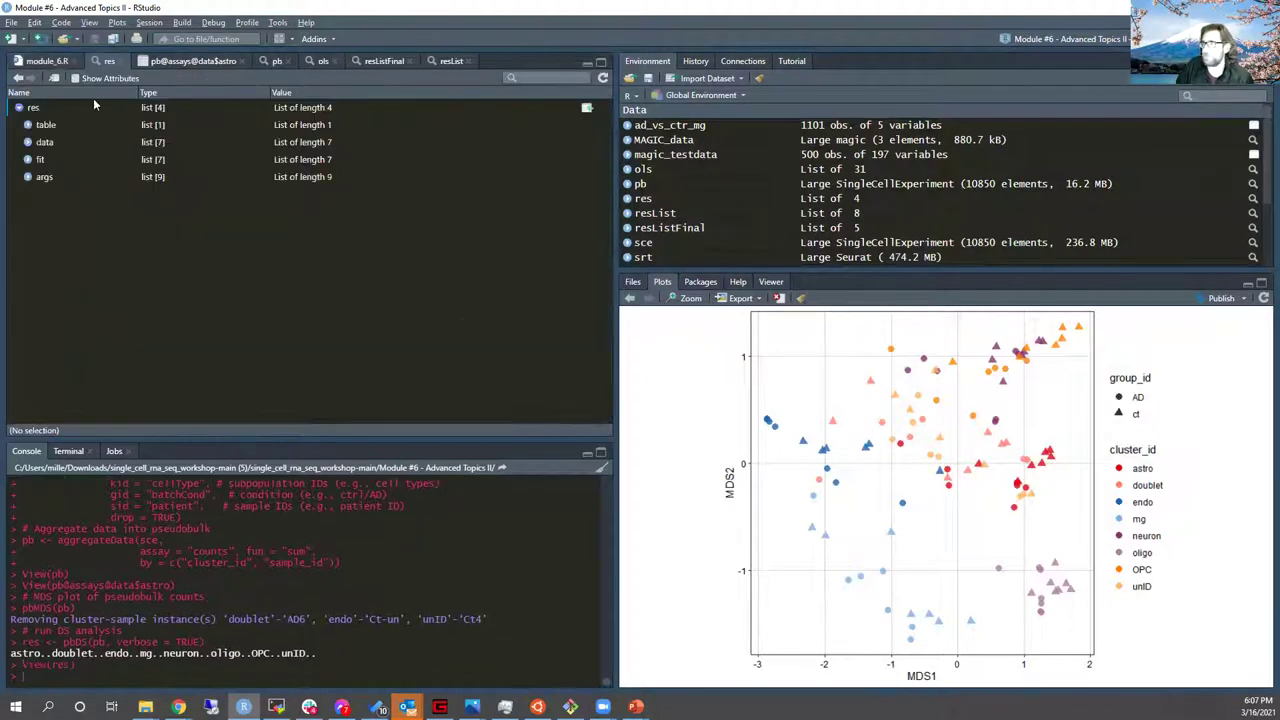
{"action": "left_click", "coordinate": [28, 143]}
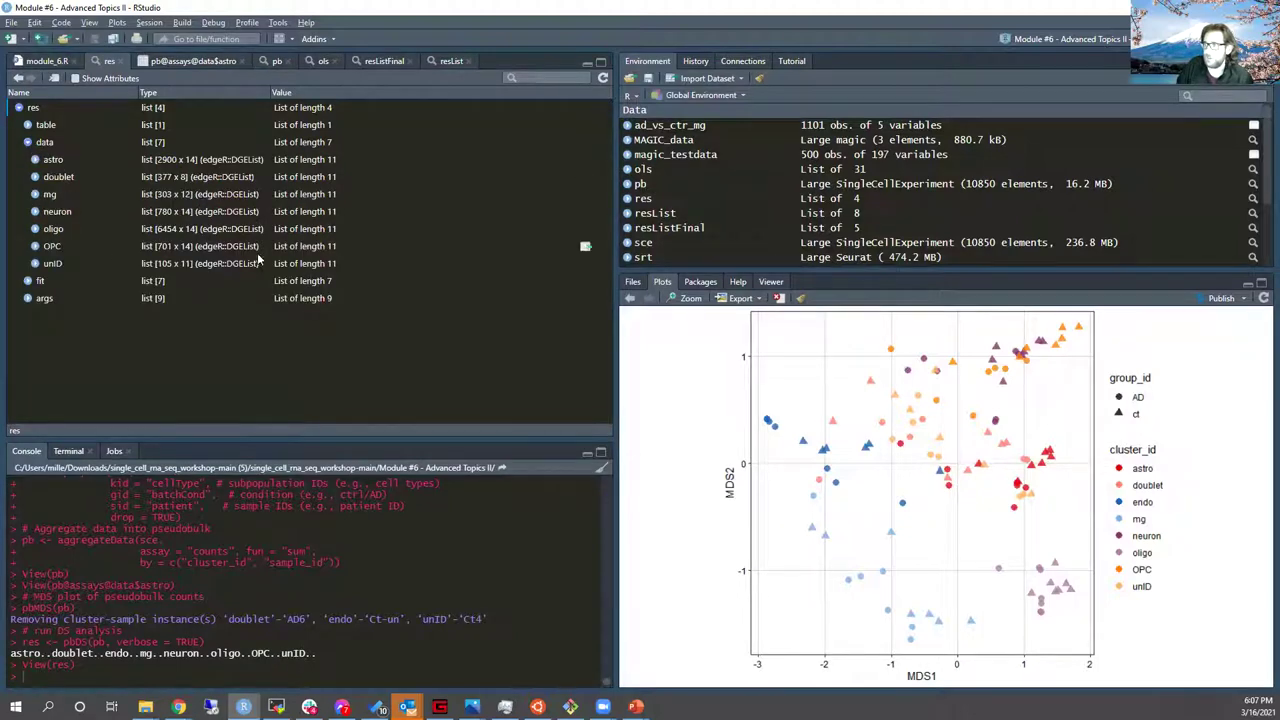
{"action": "left_click", "coordinate": [28, 143]}
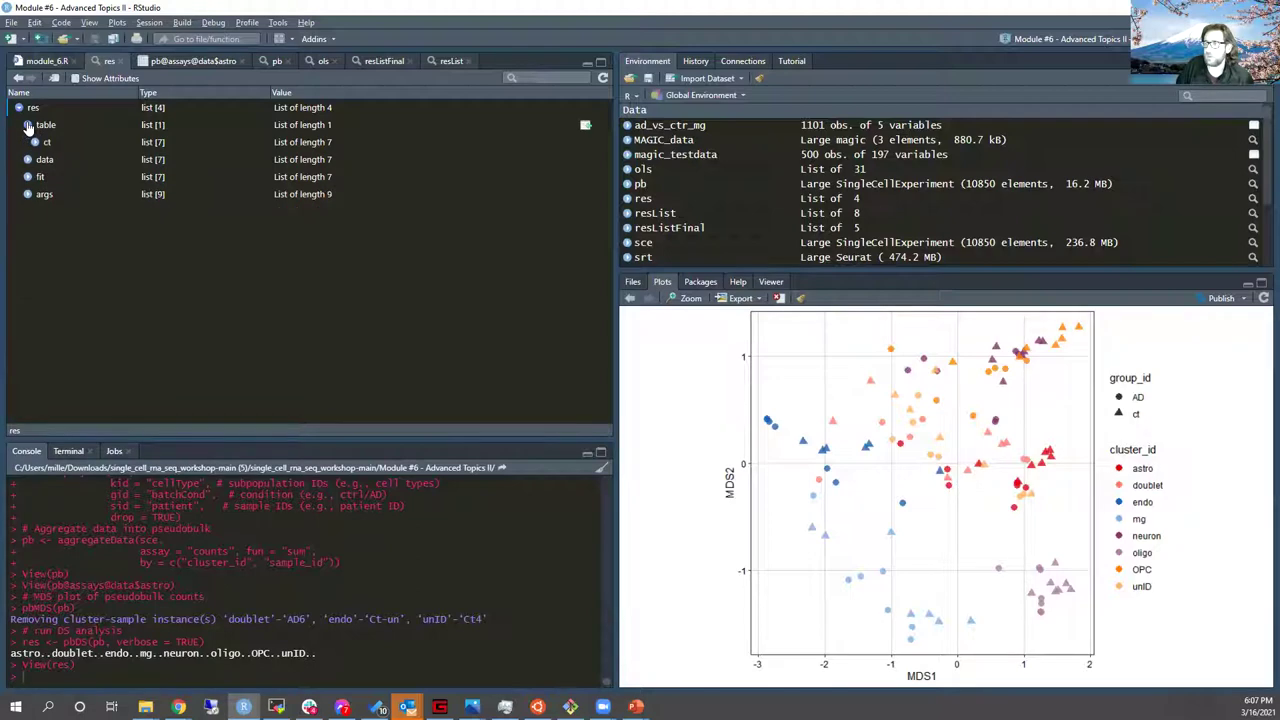
{"action": "left_click", "coordinate": [36, 142]}
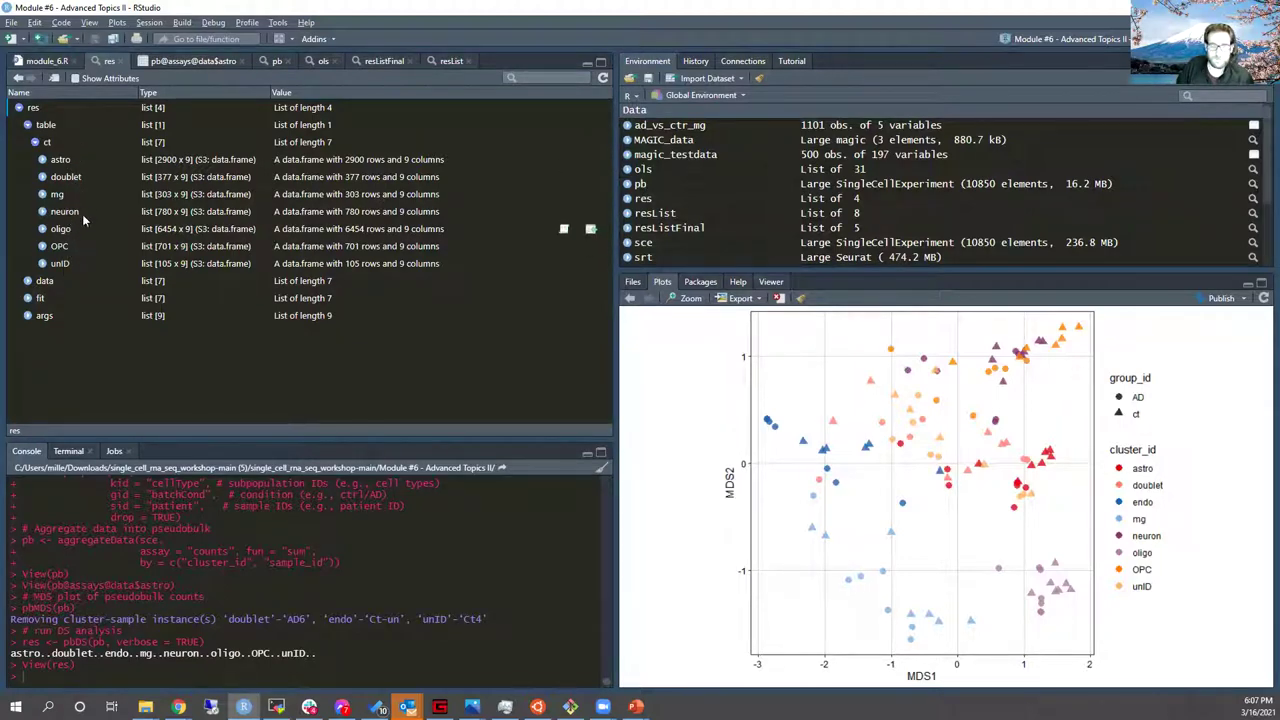
Step: Extract the microglia results into mg_res from res$table$ct$mg, view the table, and sort it ascending by p_adj.loc
{"action": "left_click", "coordinate": [54, 64]}
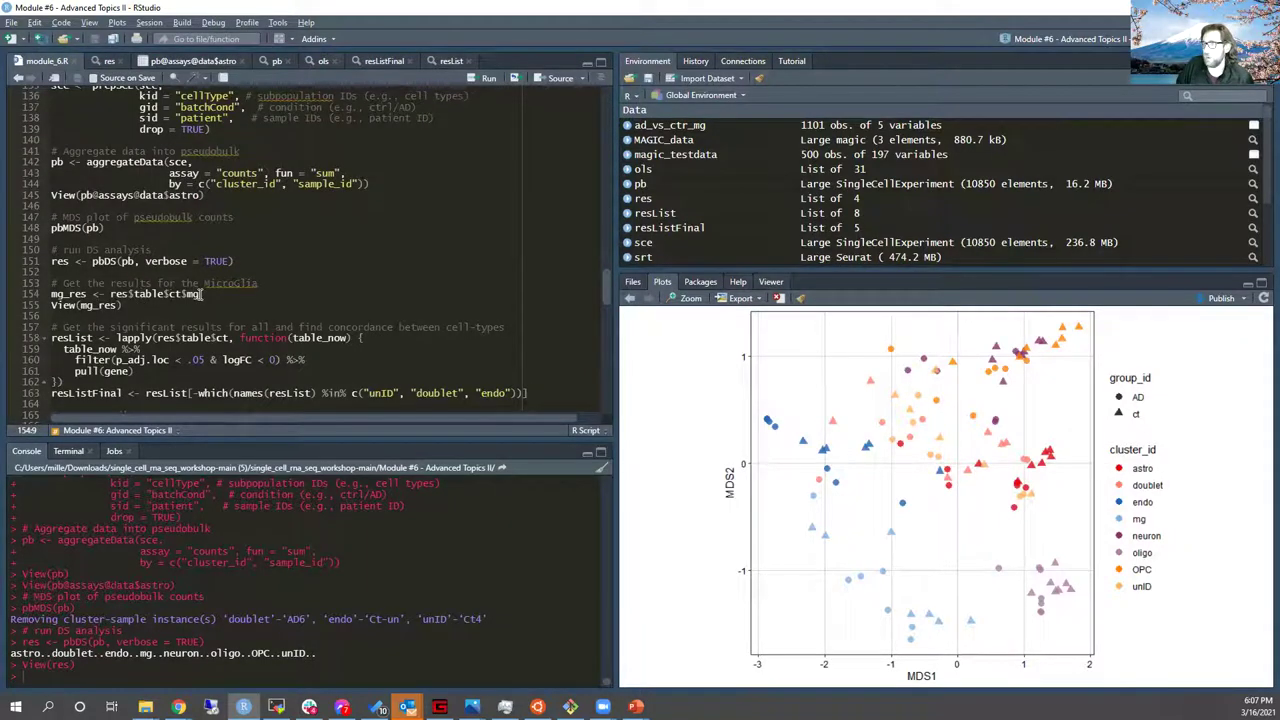
{"action": "left_click", "coordinate": [158, 294]}
{"action": "key", "text": "ctrl+Return"}
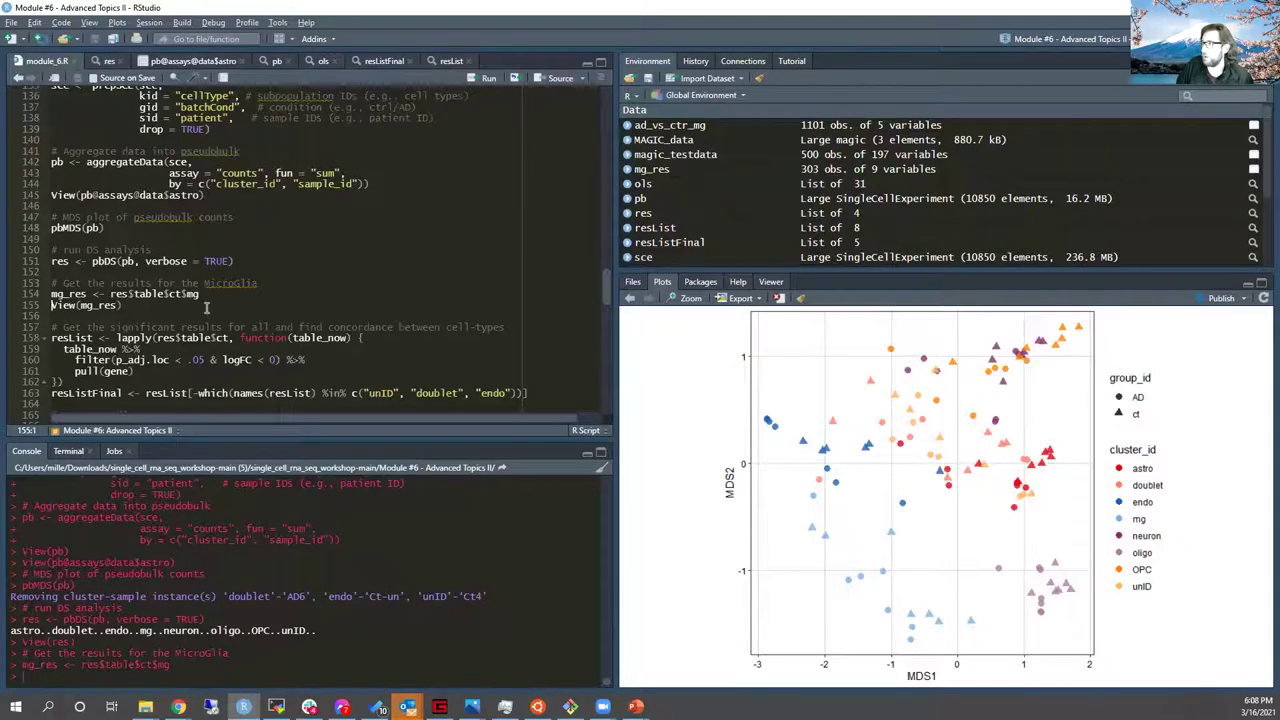
{"action": "key", "text": "ctrl+Return"}
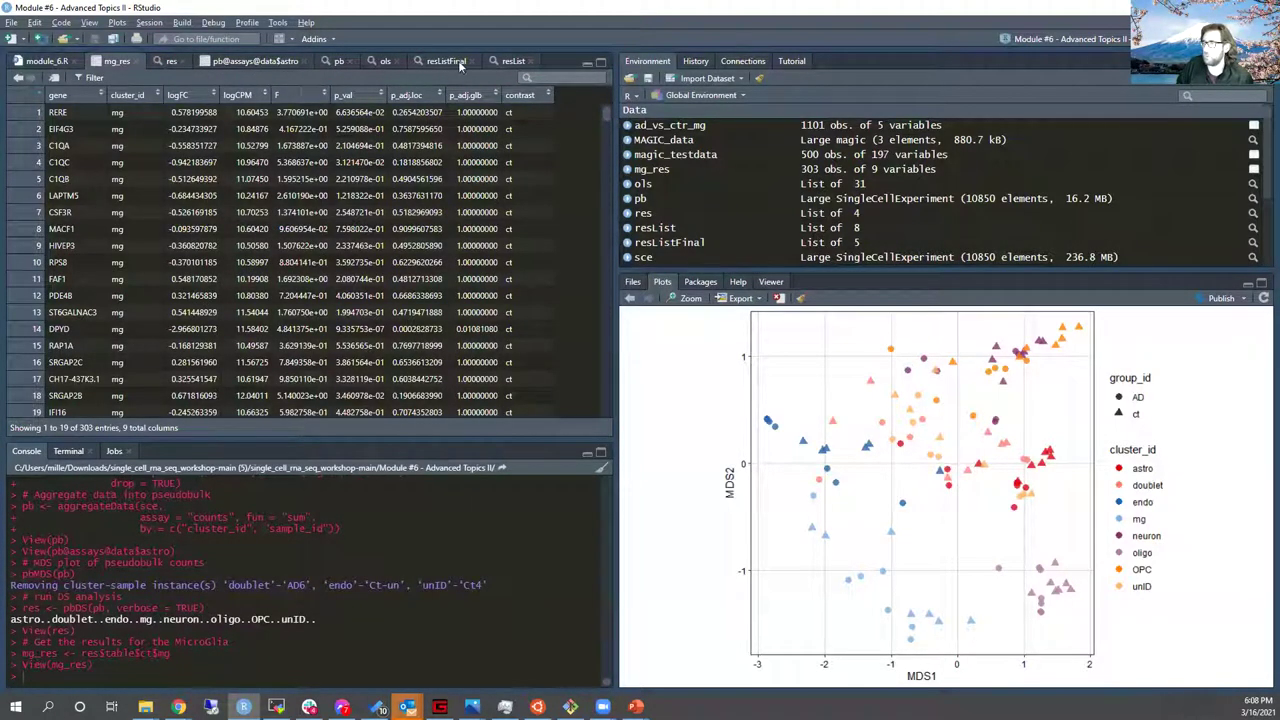
{"action": "left_click", "coordinate": [436, 97]}
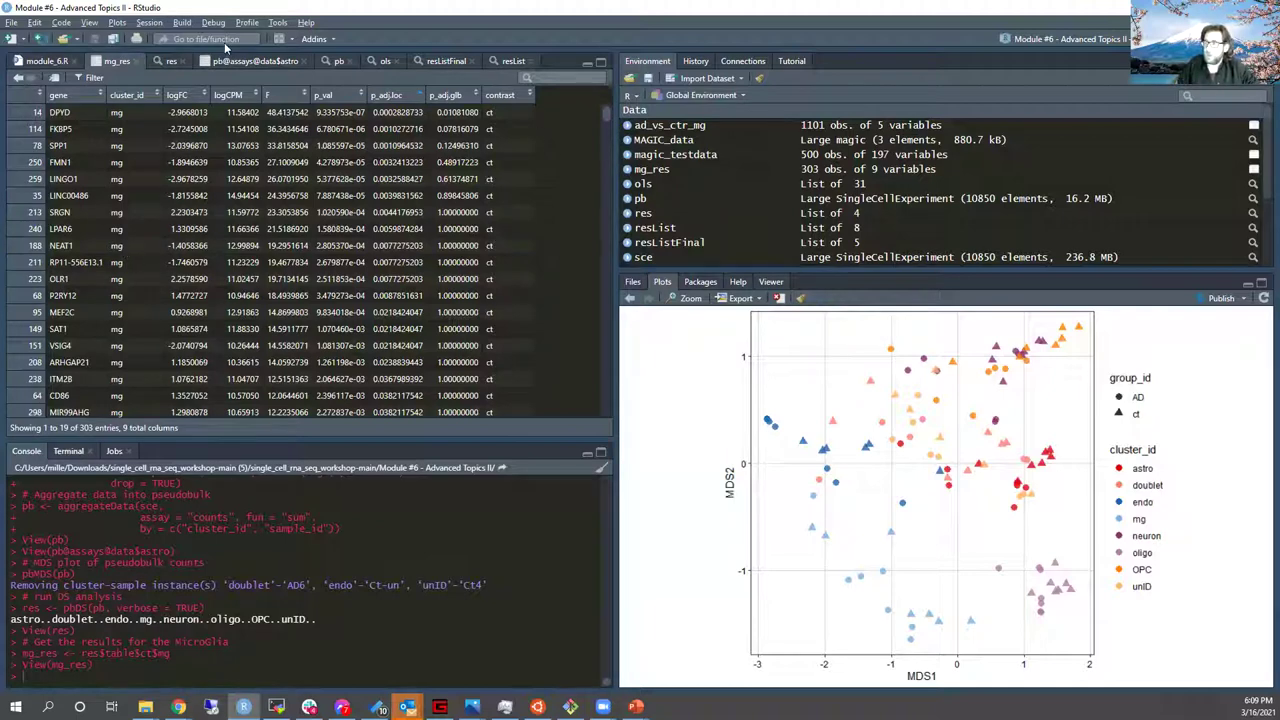
Step: Review the resList lapply filter code in module_6.R alongside the logFC and p_adj.loc columns of mg_res
{"action": "left_click", "coordinate": [47, 61]}
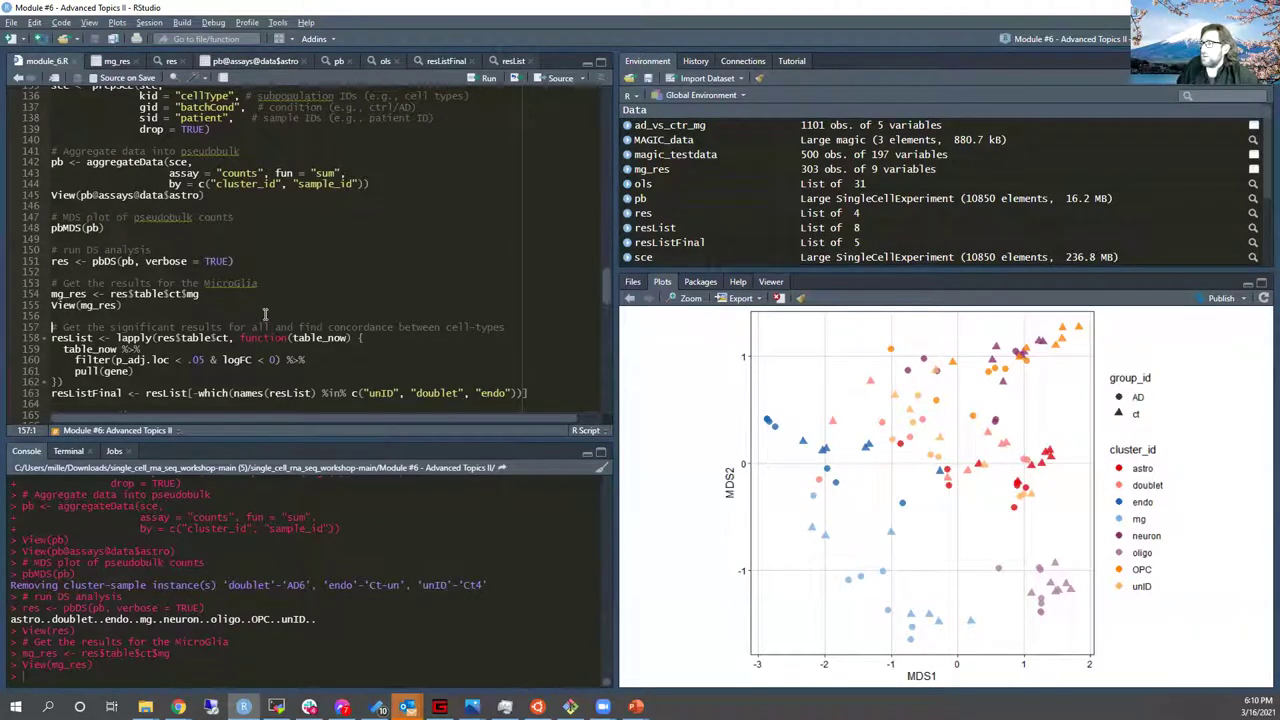
{"action": "scroll", "coordinate": [137, 265], "scroll_direction": "down", "scroll_amount": 2}
{"action": "left_click", "coordinate": [125, 258]}
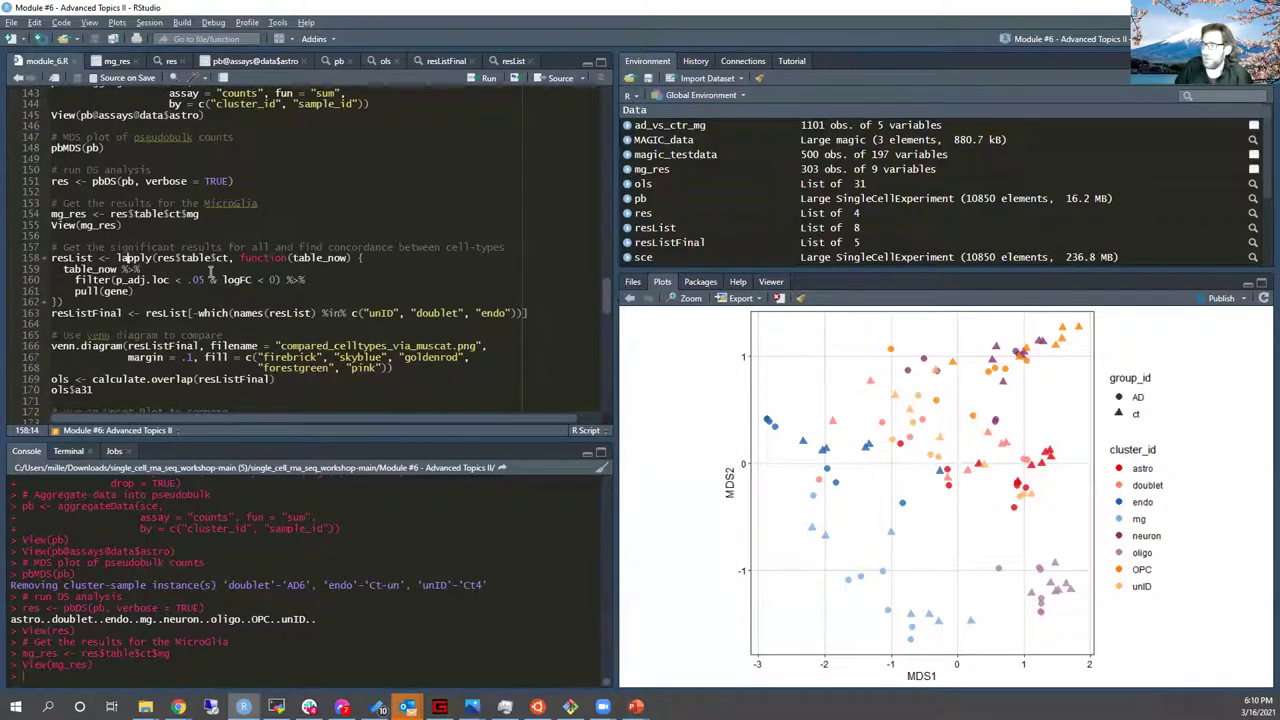
{"action": "left_click", "coordinate": [190, 259]}
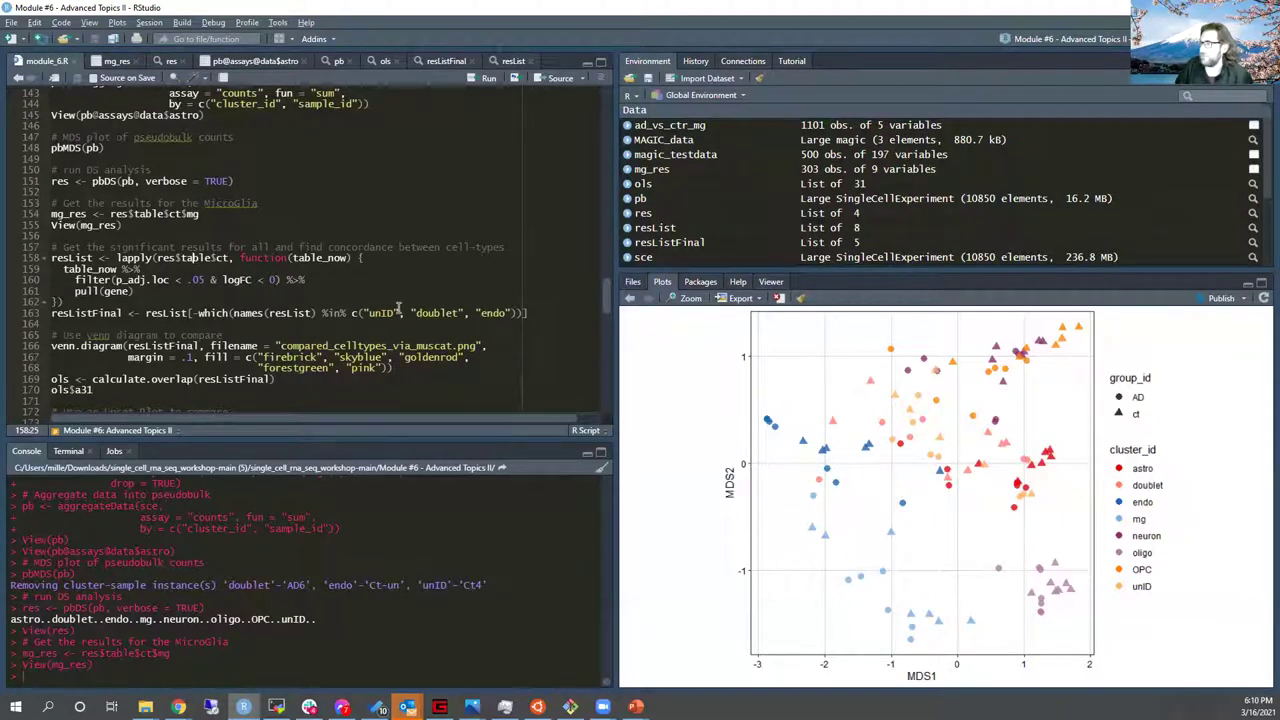
{"action": "left_click", "coordinate": [168, 257]}
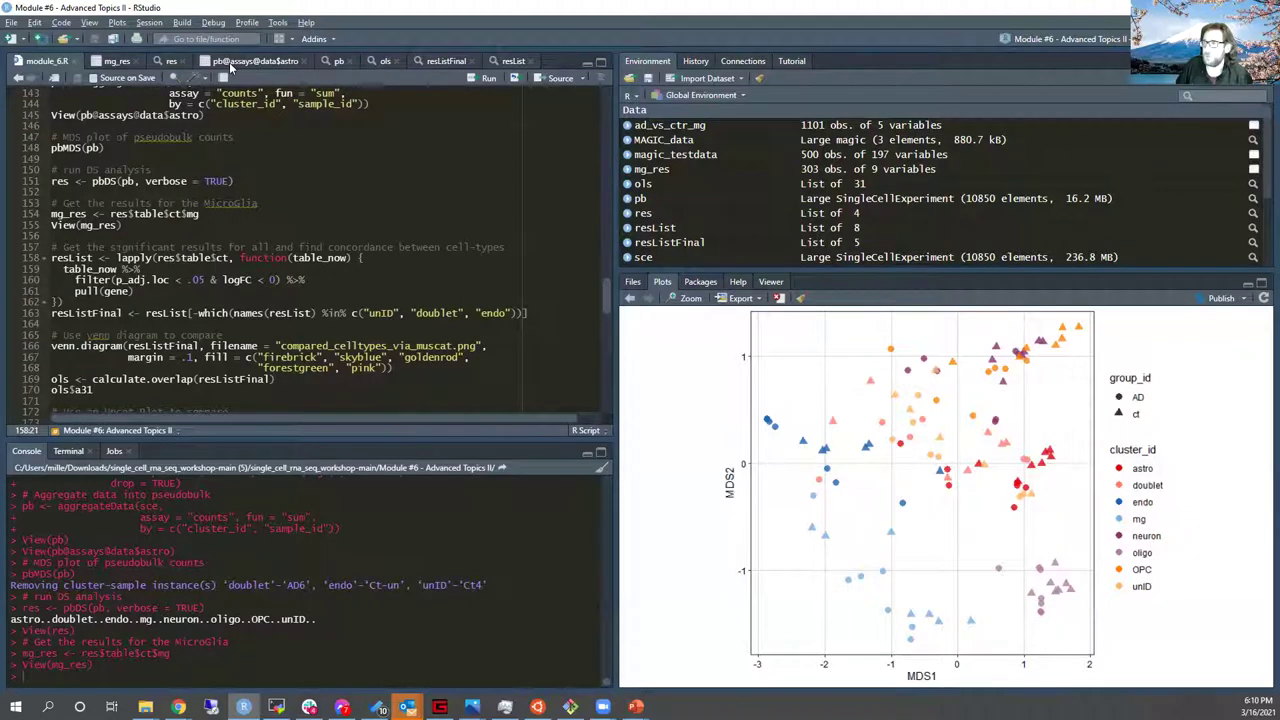
{"action": "left_click", "coordinate": [117, 61]}
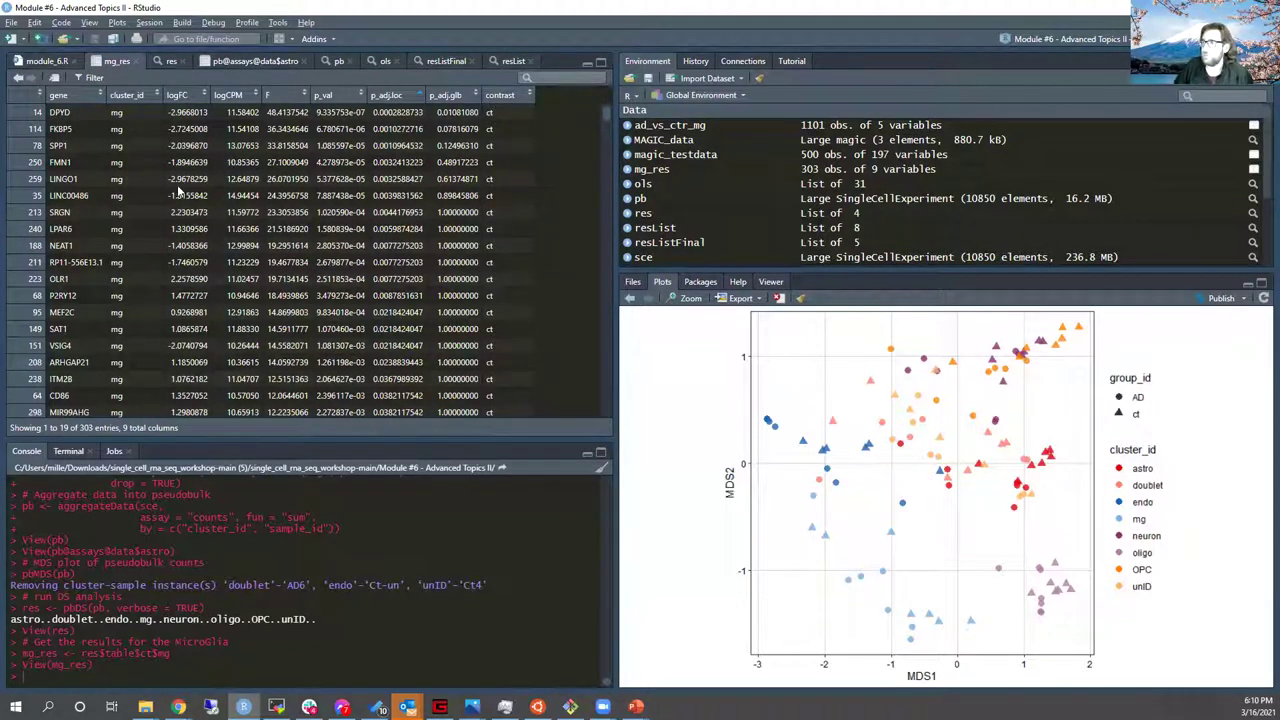
{"action": "left_click", "coordinate": [45, 61]}
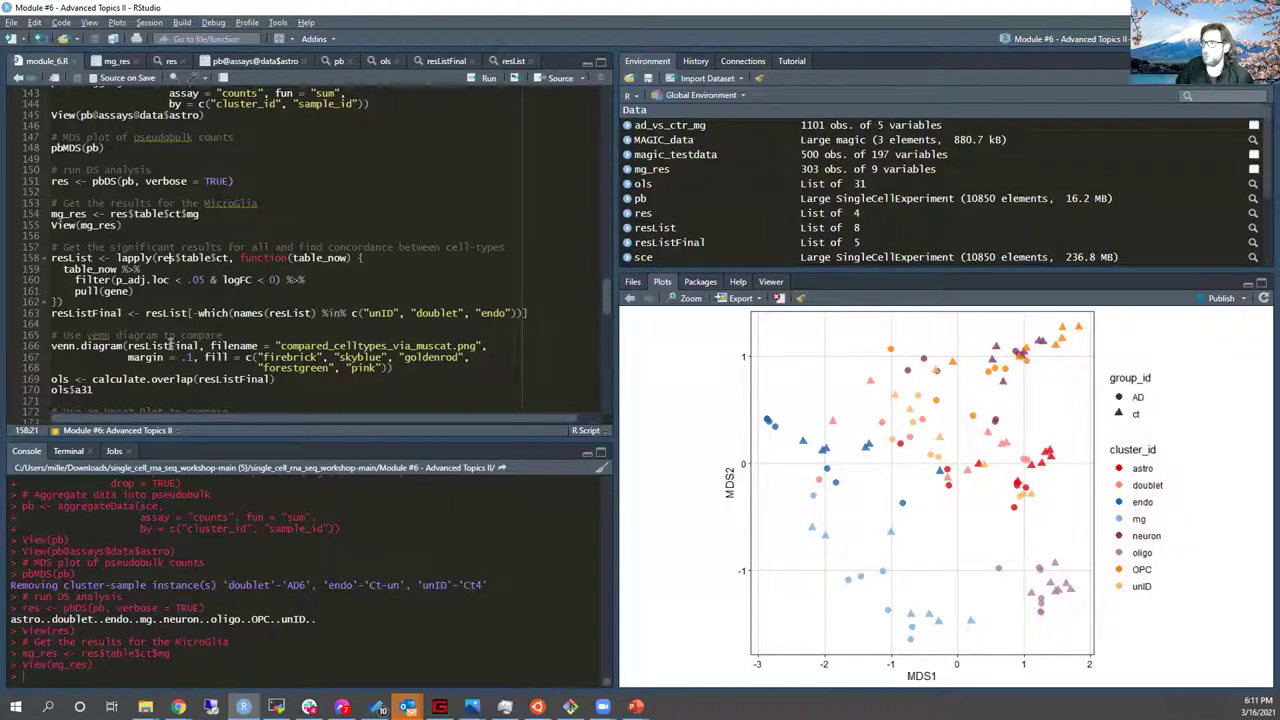
Step: Build resList from genes with p_adj.loc < .05 and logFC < 0, and create resListFinal without unID, doublet and endo
{"action": "left_click", "coordinate": [107, 259]}
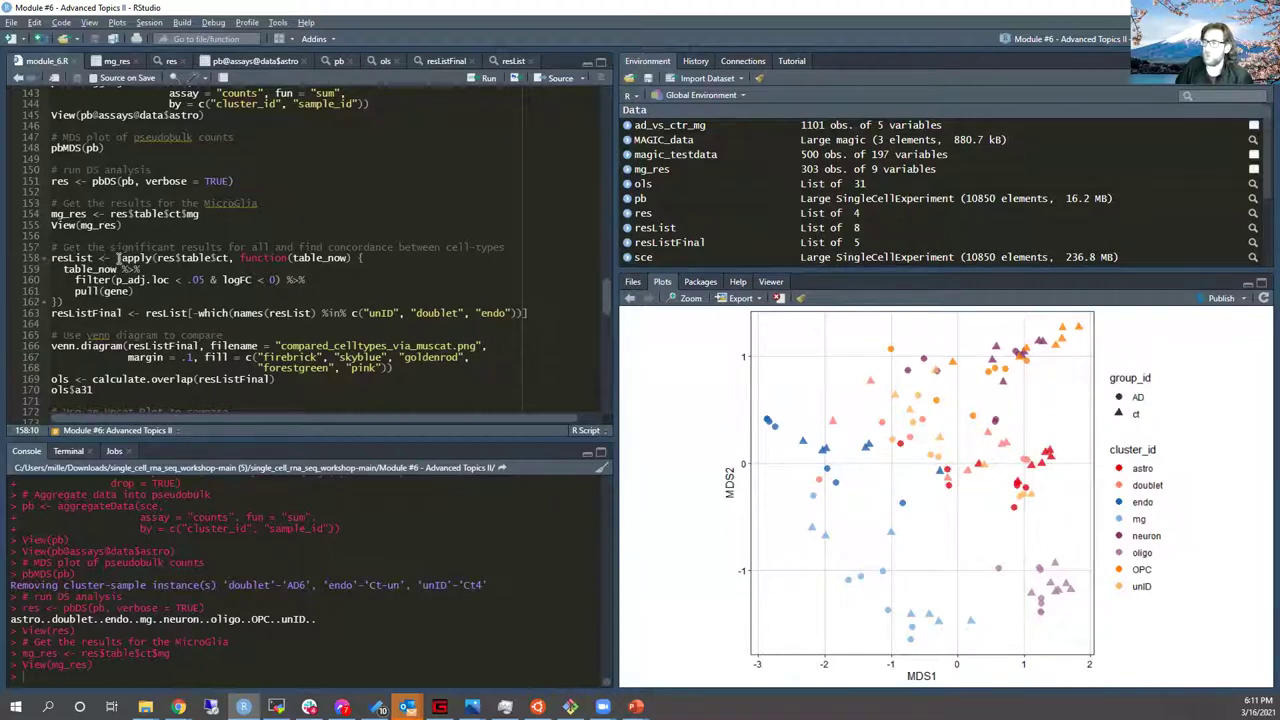
{"action": "key", "text": "ctrl+Return"}
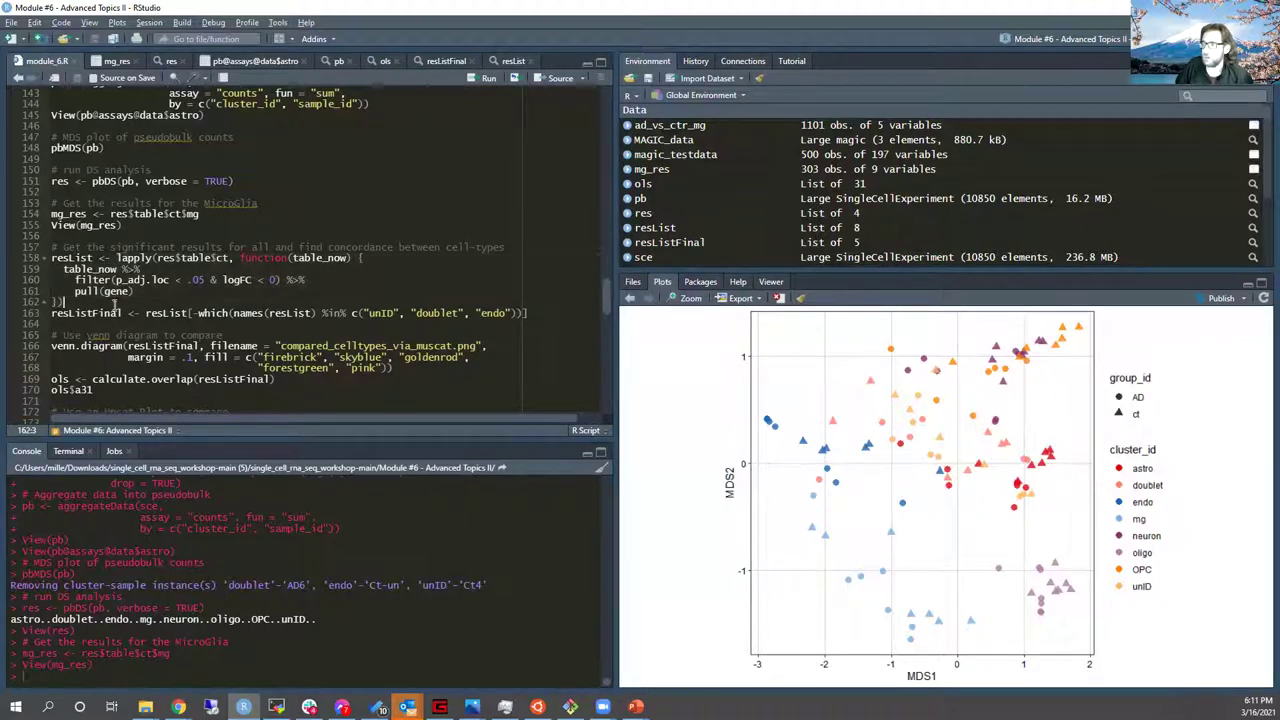
{"action": "left_click", "coordinate": [110, 258]}
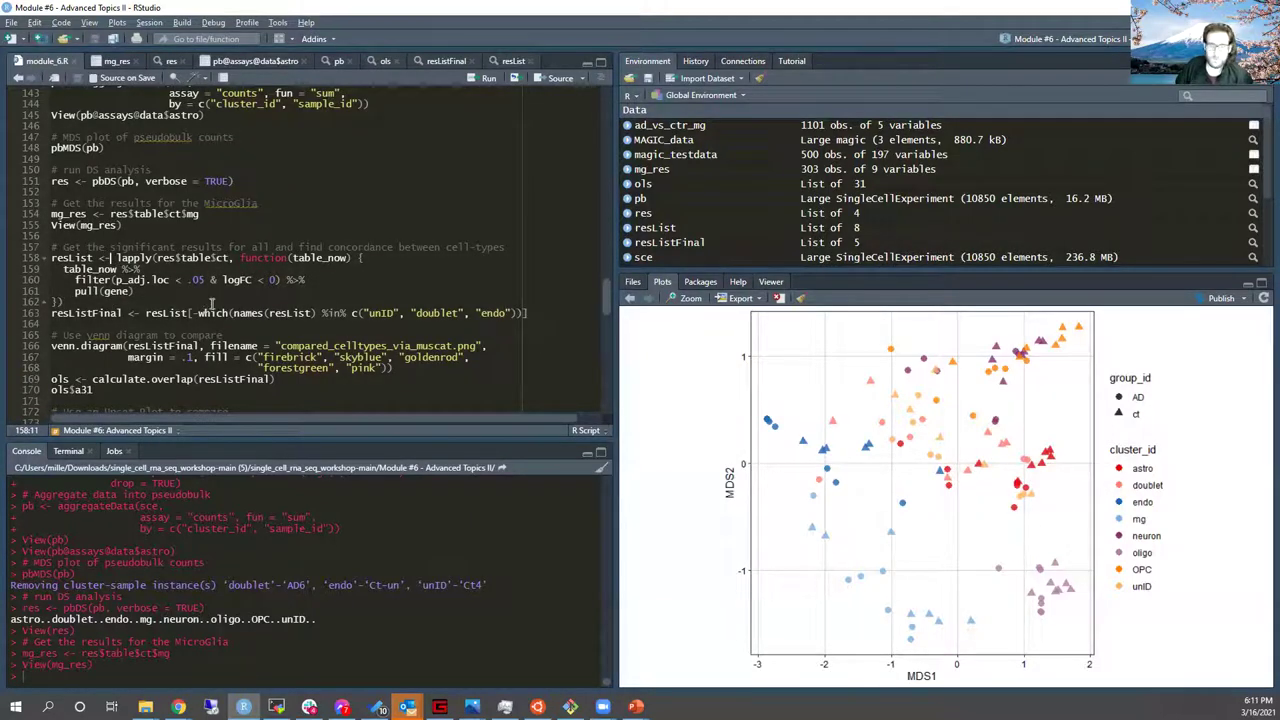
{"action": "key", "text": "ctrl+Return"}
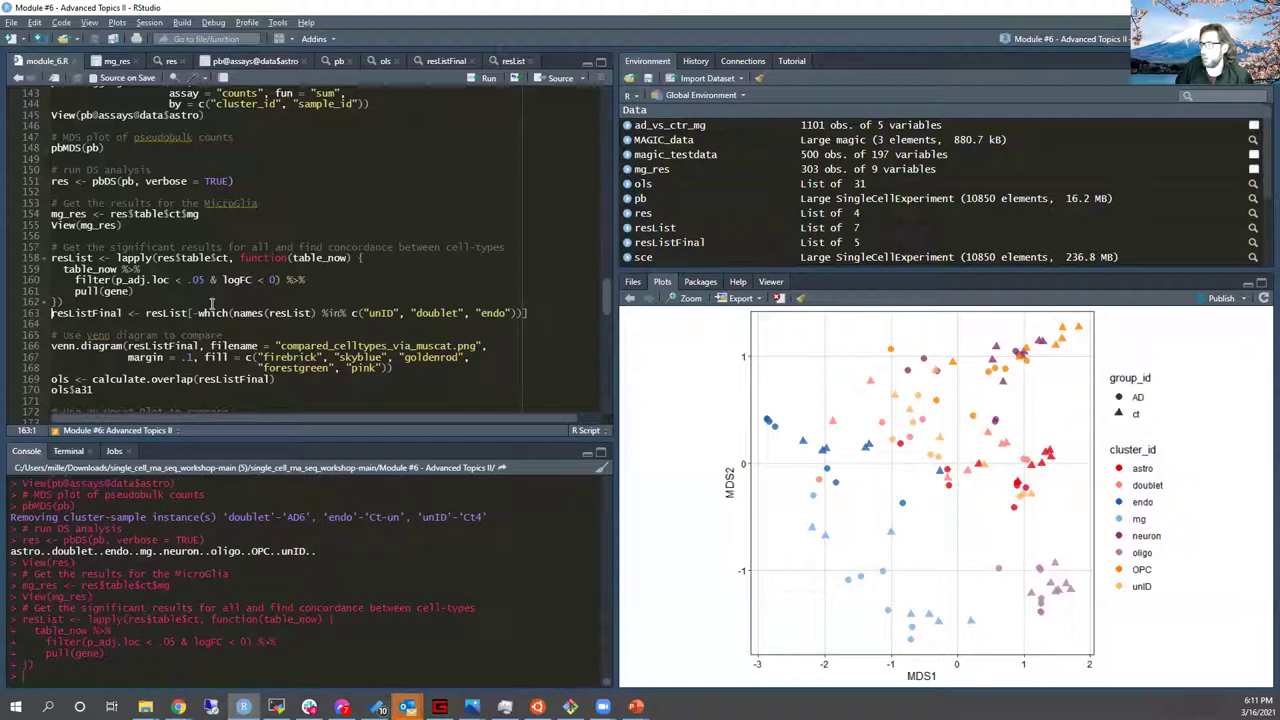
{"action": "key", "text": "ctrl+Return"}
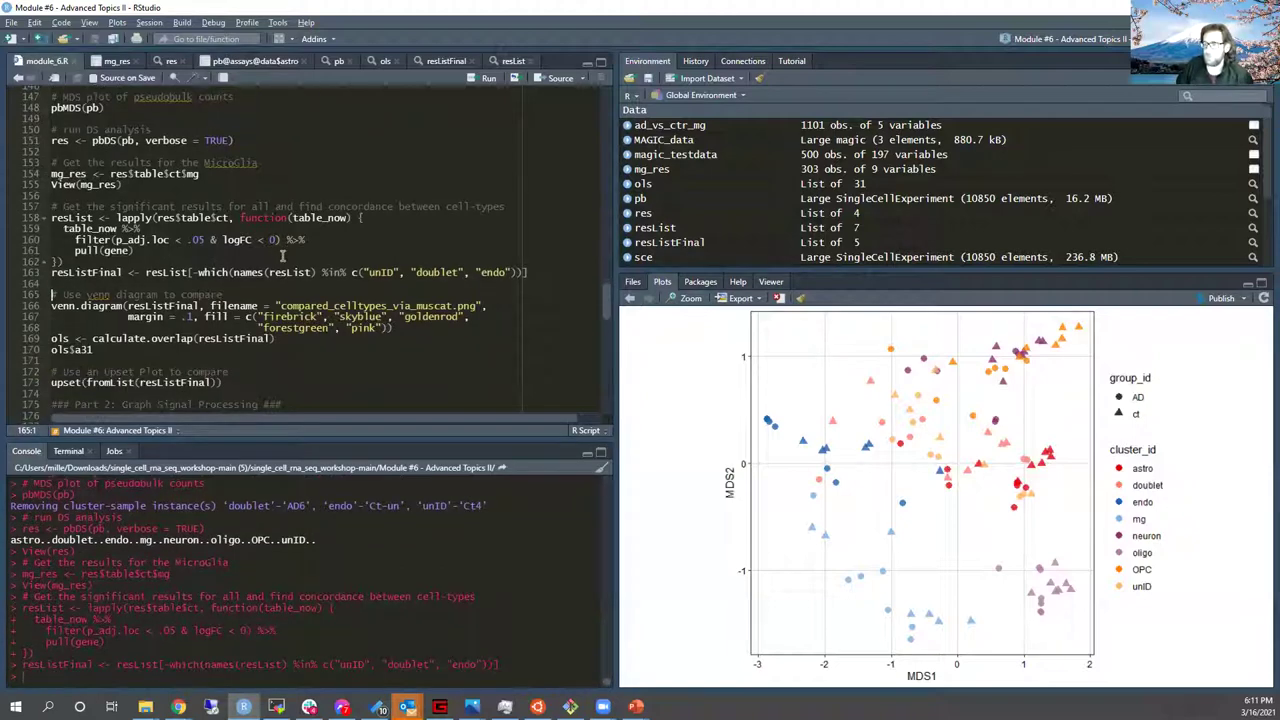
Step: Run venn.diagram on resListFinal to write compared_celltypes_via_muscat.png, and switch to the module folder in File Explorer
{"action": "left_click", "coordinate": [241, 306]}
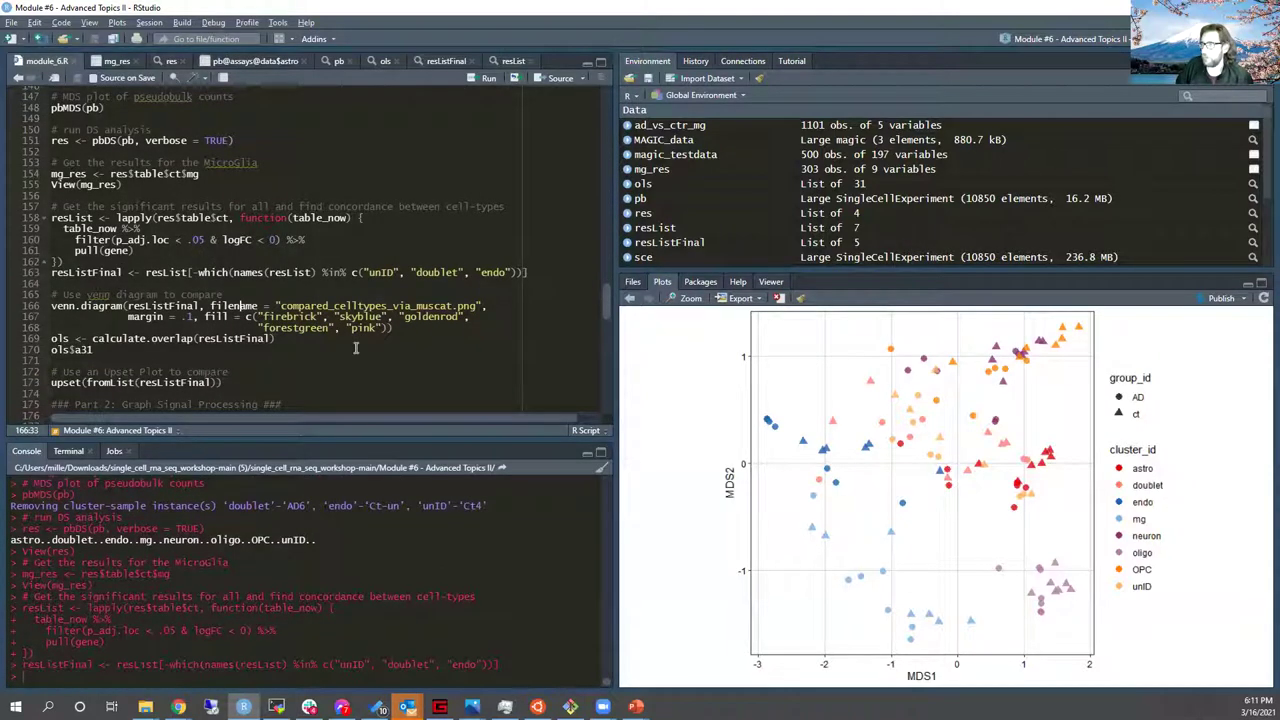
{"action": "key", "text": "ctrl+Return"}
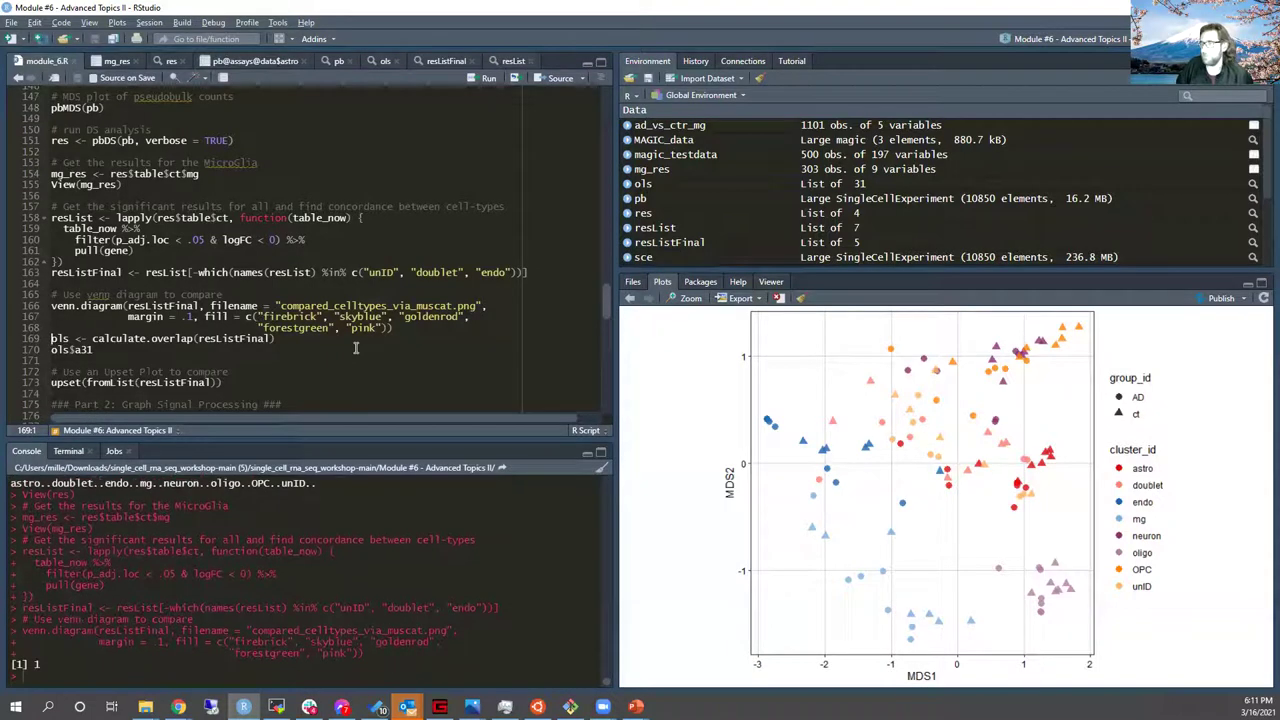
{"action": "key", "text": "alt+Tab"}
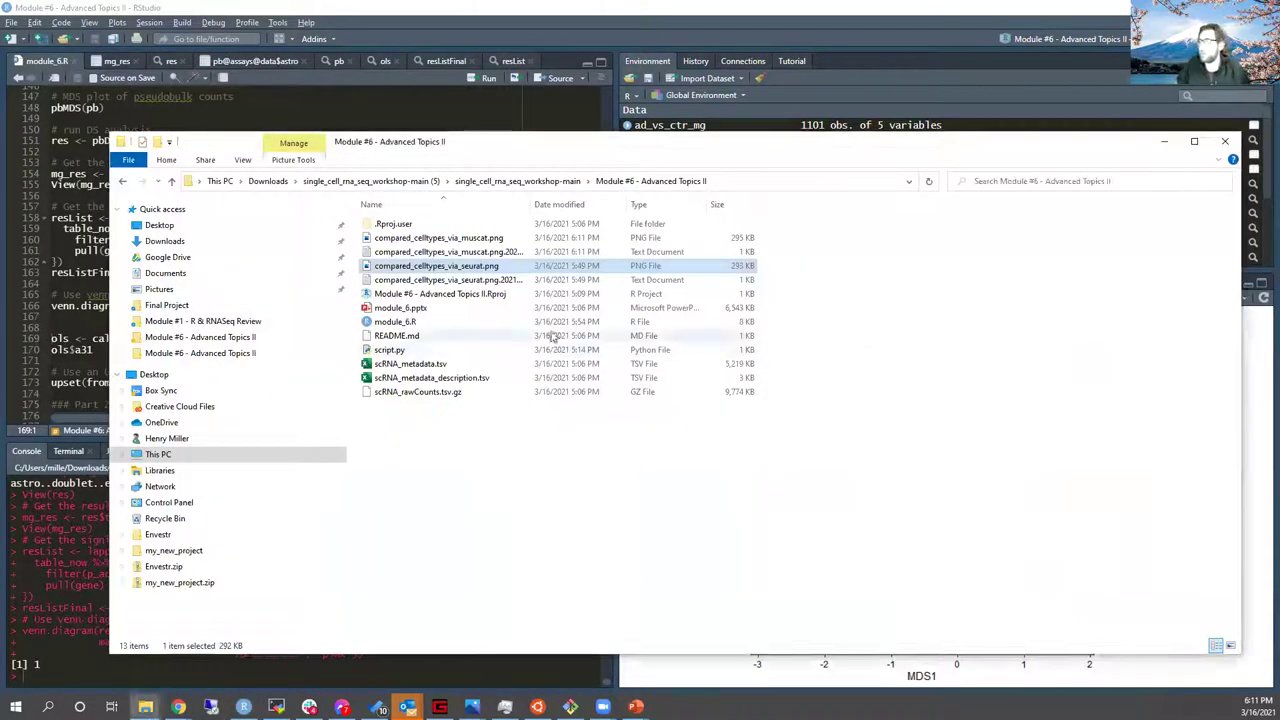
Step: View the Venn diagram image compared_celltypes_via_muscat.png, close it, and switch back to RStudio
{"action": "double_click", "coordinate": [512, 240]}
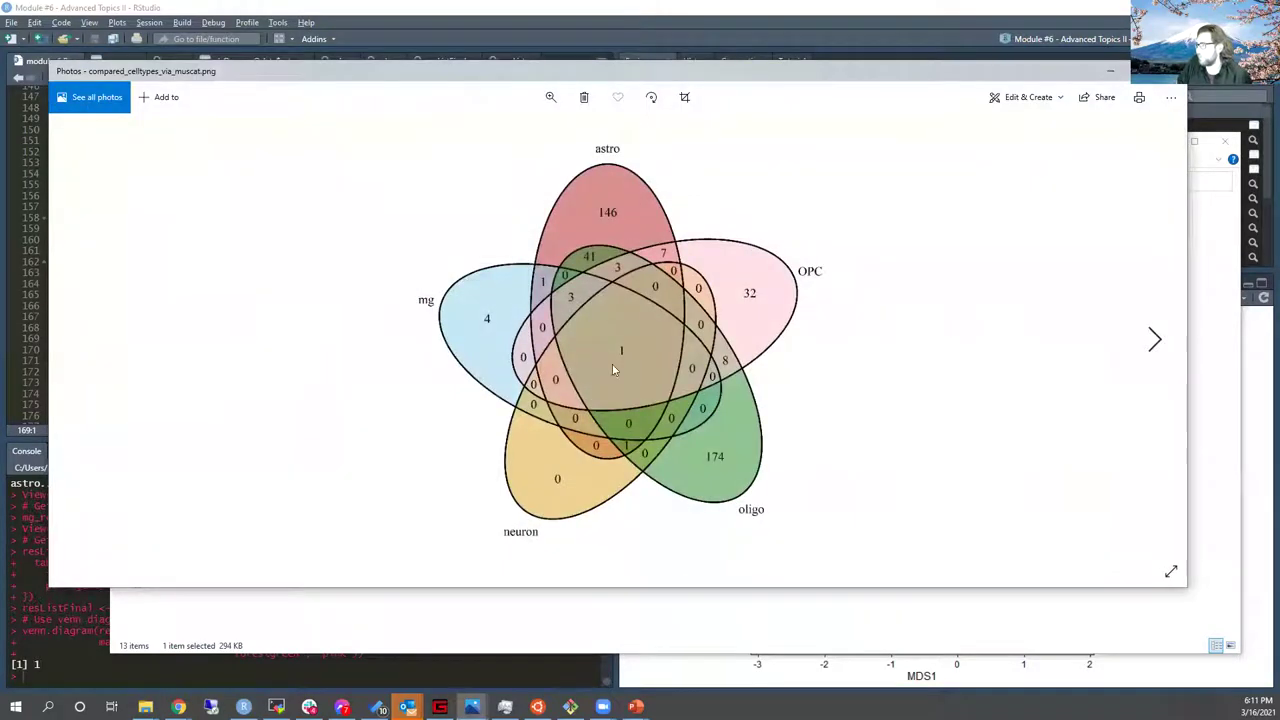
{"action": "left_click", "coordinate": [1165, 71]}
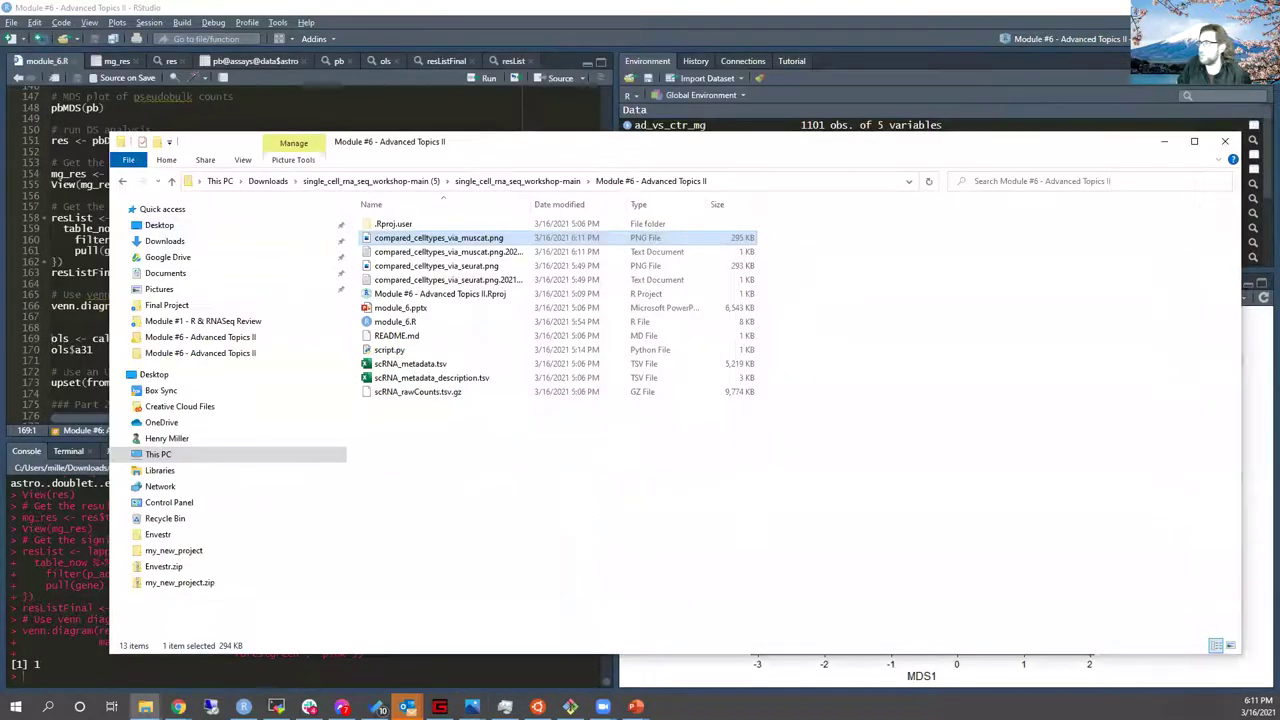
{"action": "left_click", "coordinate": [98, 283]}
Step: Run calculate.overlap on resListFinal into ols and print ols$a31 to get the gene shared by all cell types
{"action": "left_click", "coordinate": [150, 340]}
{"action": "key", "text": "ctrl+Return"}
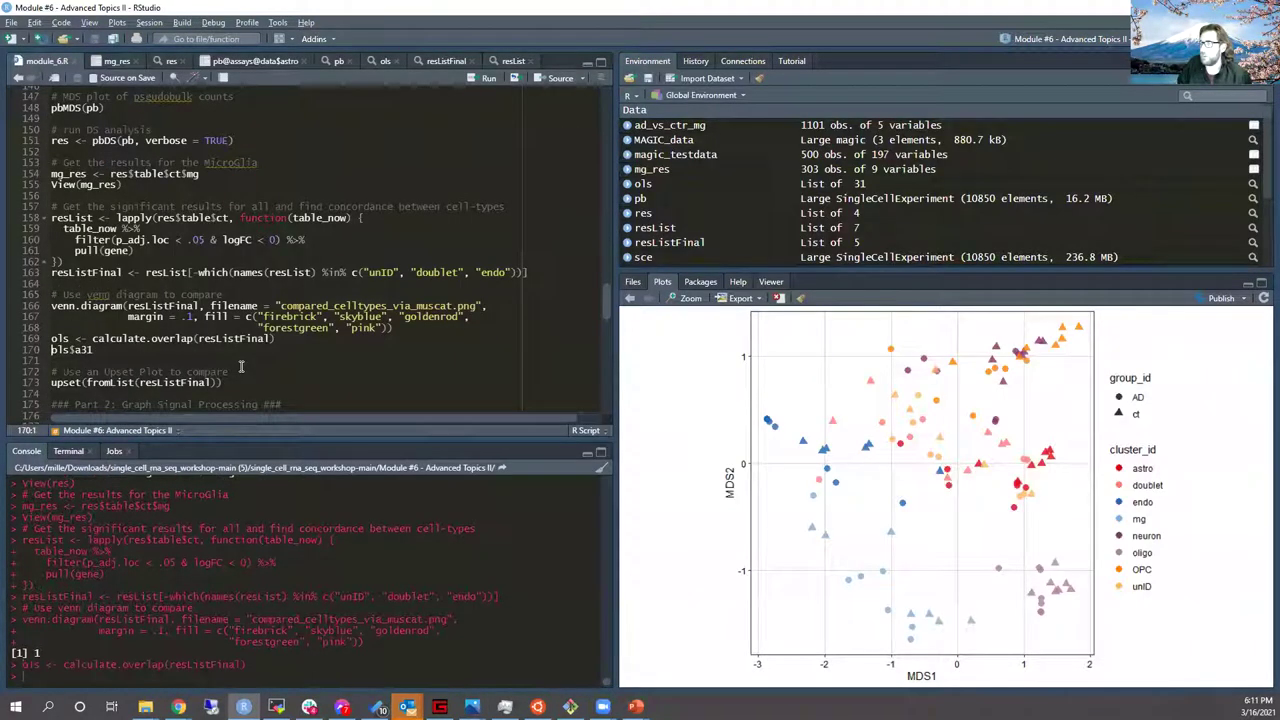
{"action": "key", "text": "ctrl+Return"}
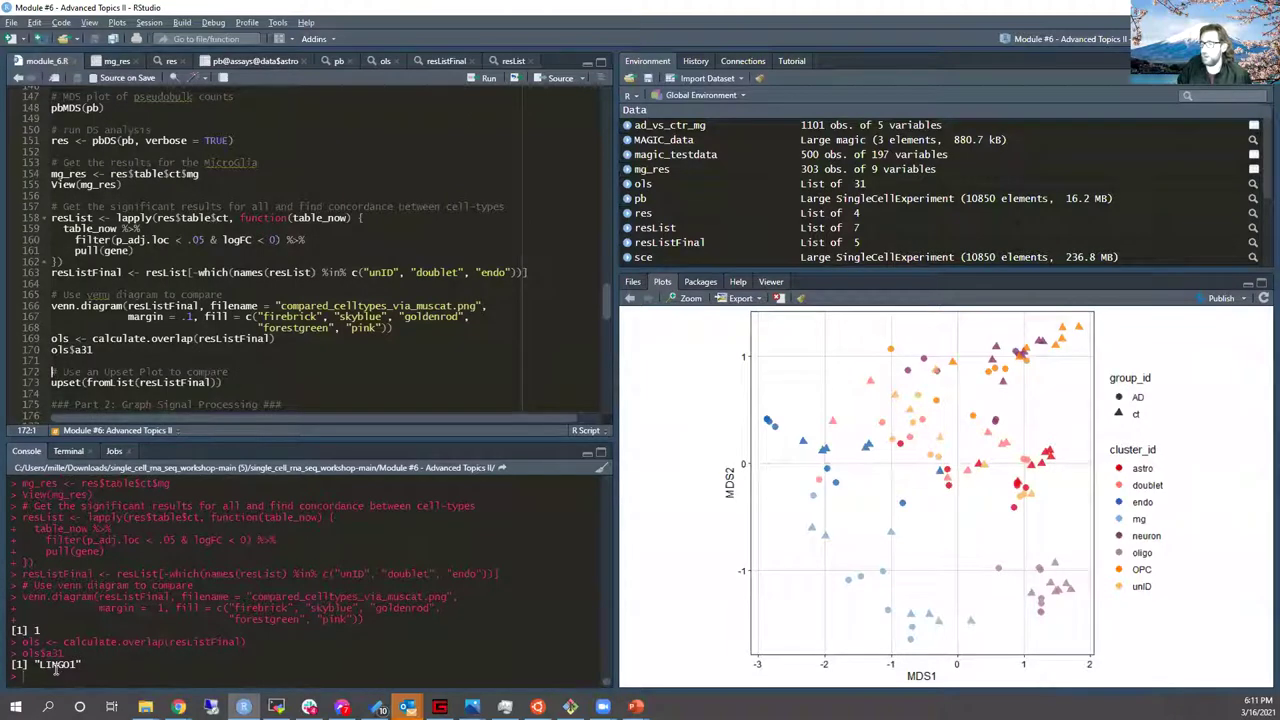
{"action": "double_click", "coordinate": [58, 664]}
Step: Plot an UpSet comparison of resListFinal and go to the Part 2: Graph Signal Processing section of module_6.R
{"action": "scroll", "coordinate": [165, 280], "scroll_direction": "down", "scroll_amount": 4}
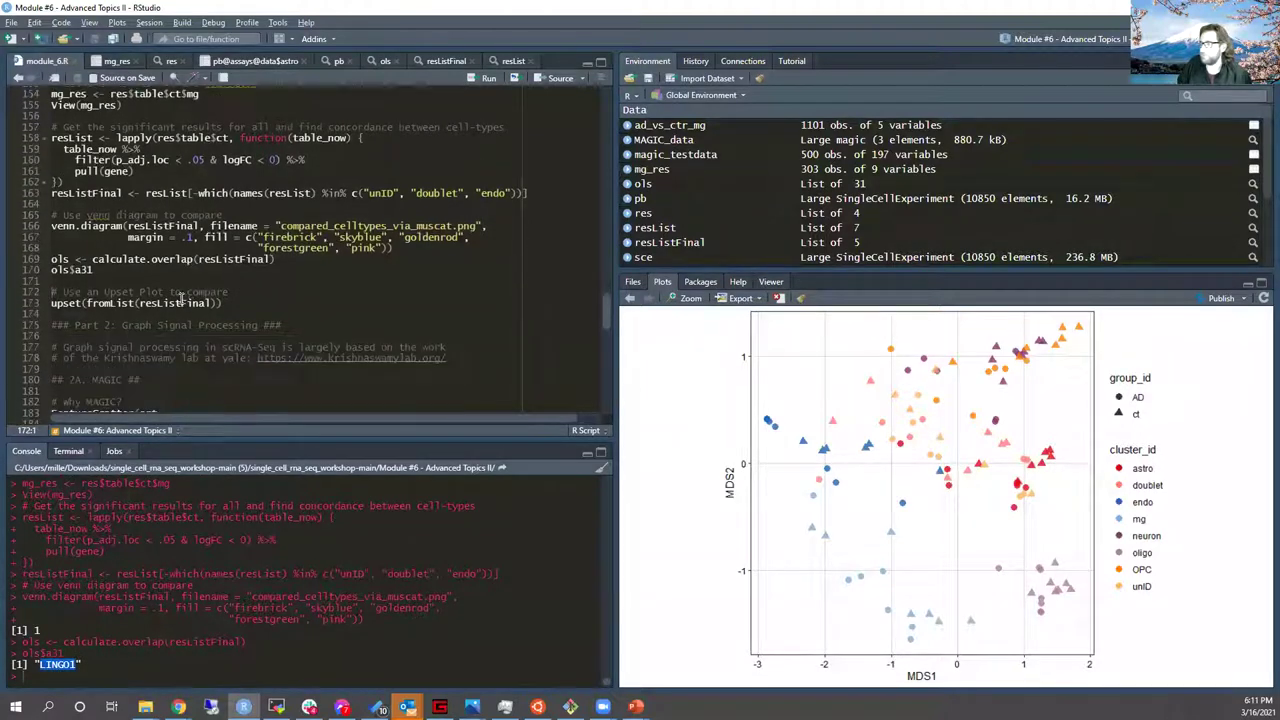
{"action": "left_click", "coordinate": [150, 260]}
{"action": "key", "text": "ctrl+Return"}
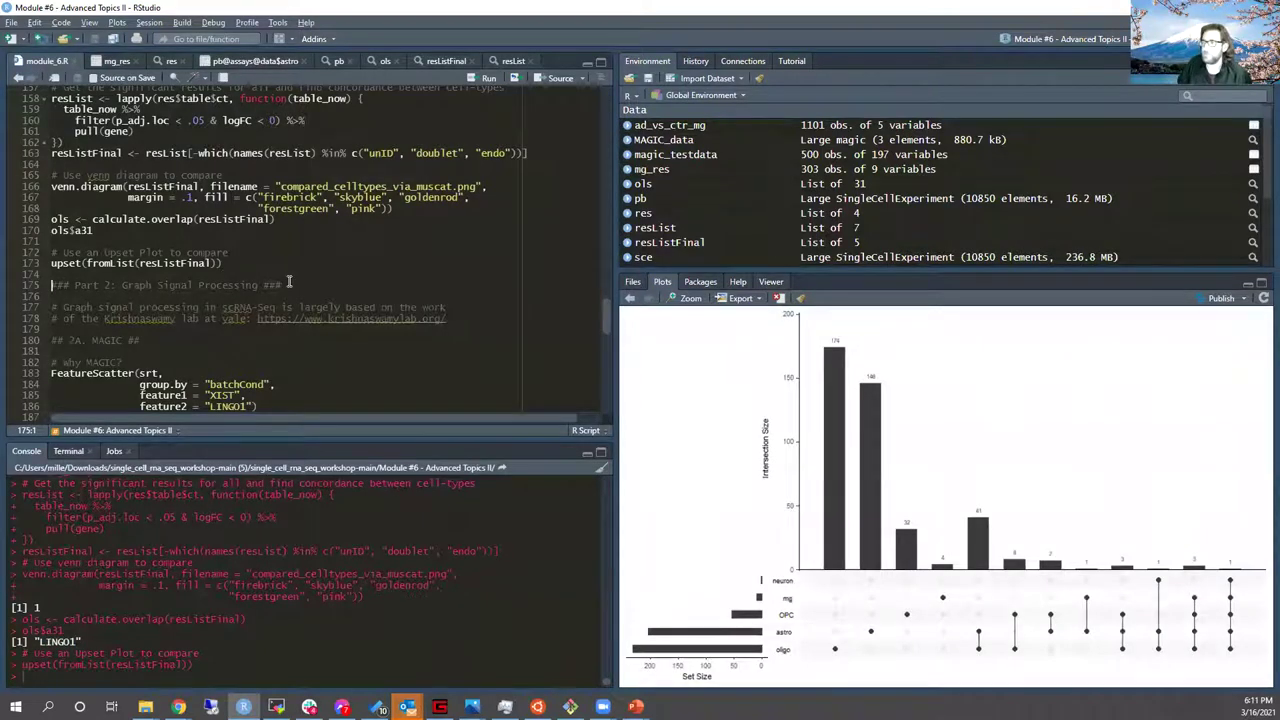
{"action": "scroll", "coordinate": [290, 304], "scroll_direction": "down", "scroll_amount": 2}
{"action": "left_click", "coordinate": [218, 240]}
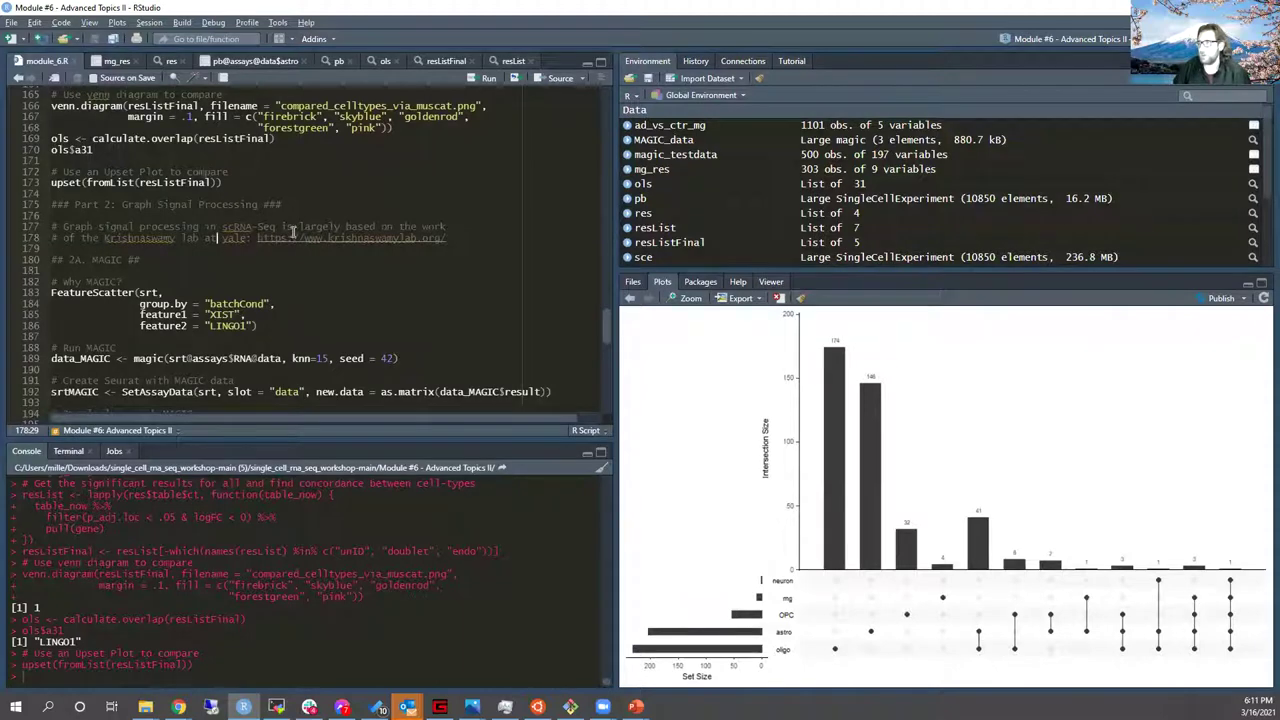
{"action": "key", "text": "Down"}
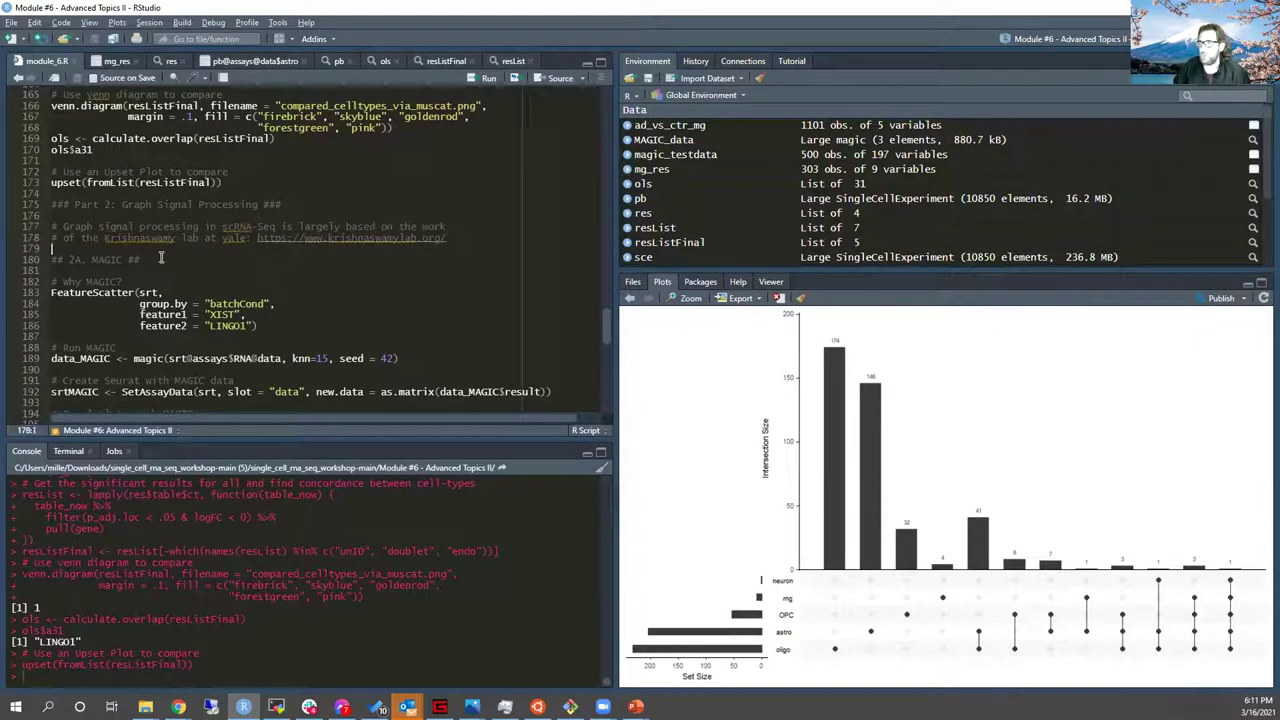
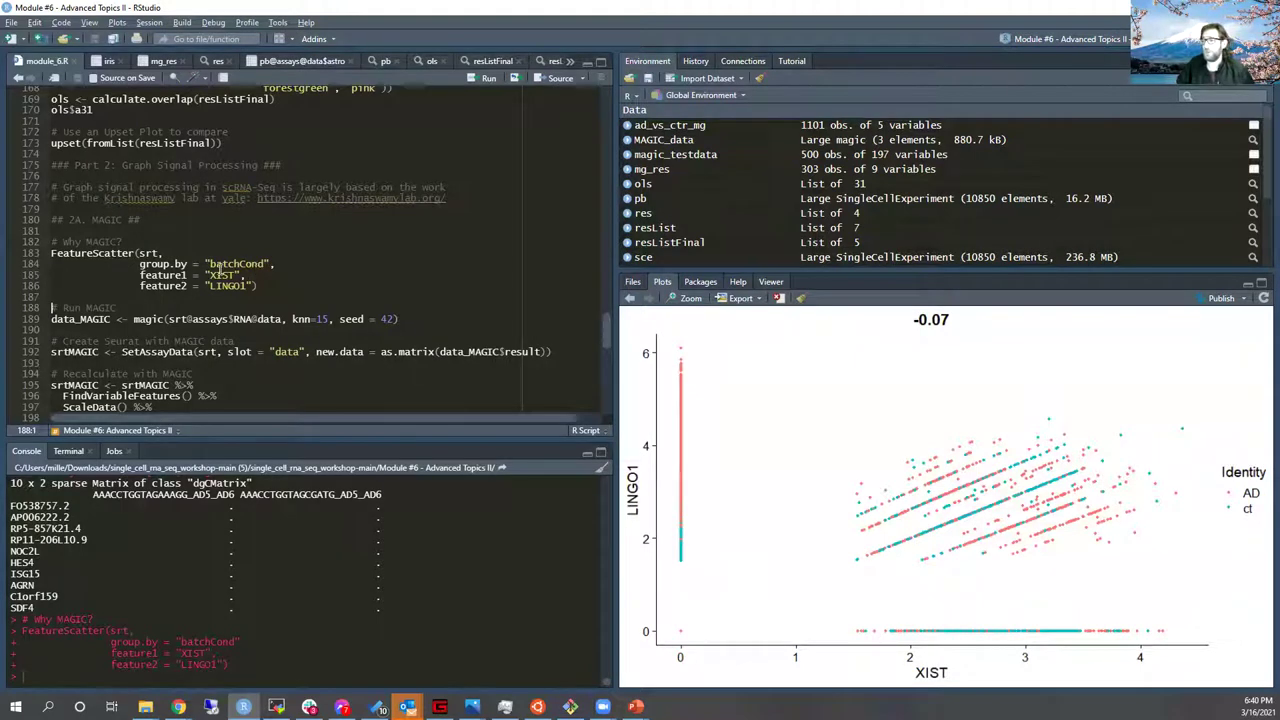
Step: Run magic on srt@assays$RNA@data with knn=15 and seed = 42, storing the output in data_MAGIC
{"action": "scroll", "coordinate": [256, 268], "scroll_direction": "down", "scroll_amount": 3}
{"action": "left_click", "coordinate": [150, 239]}
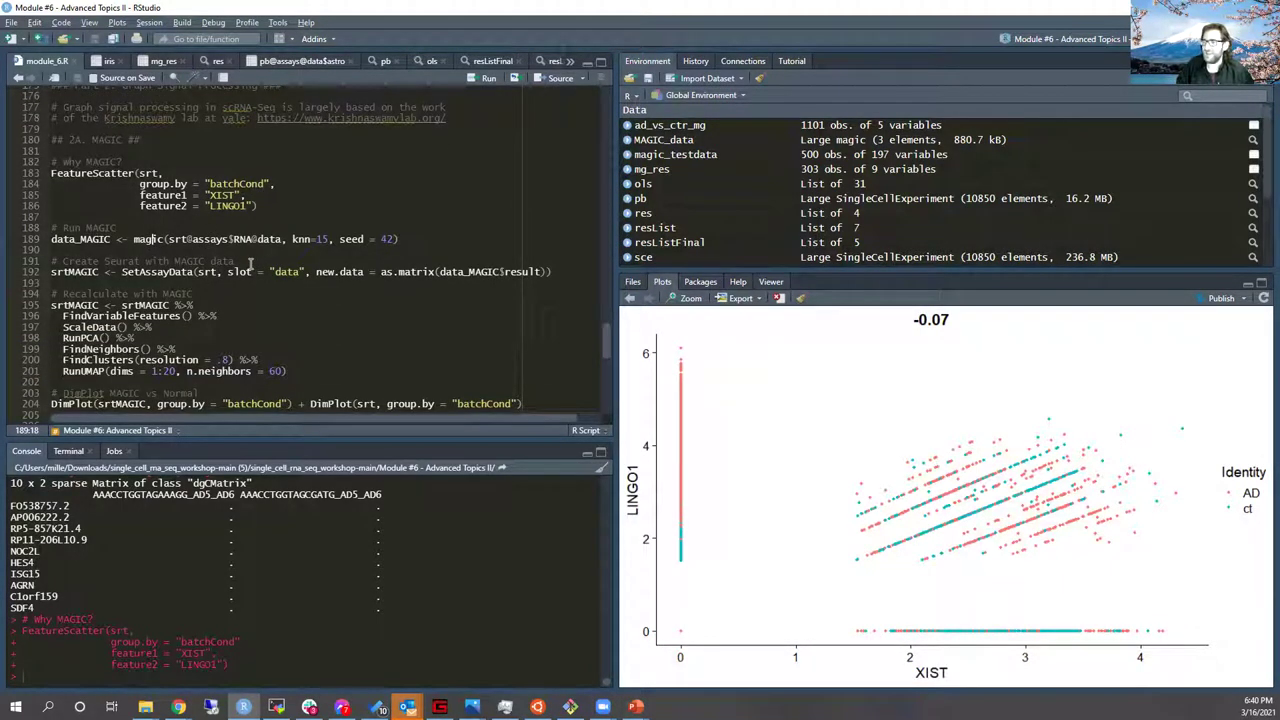
{"action": "key", "text": "ctrl+Return"}
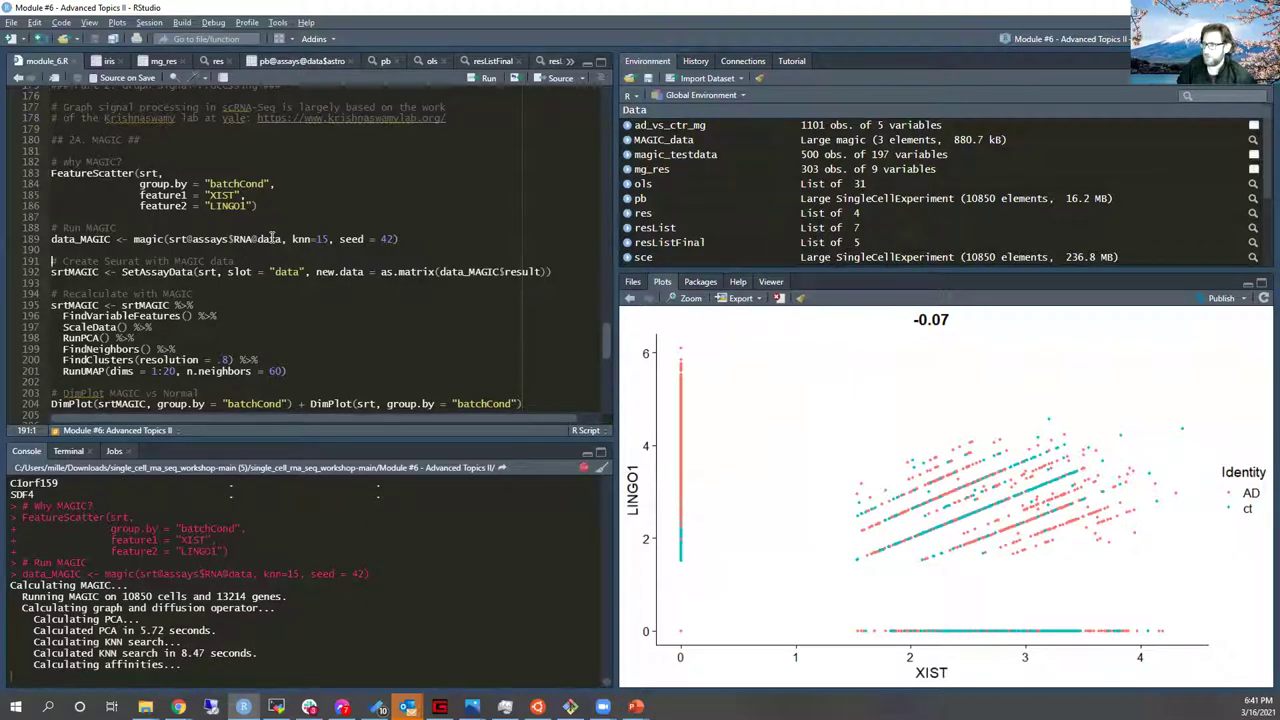
Step: Change the magic input to the transposed matrix t(srt@assays$RNA@data) and rerun the data_MAGIC line with knn=15 and seed = 42
{"action": "left_click_drag", "start_coordinate": [282, 239], "coordinate": [167, 240]}
{"action": "key", "text": "BackSpace"}
{"action": "type", "text": "t("}
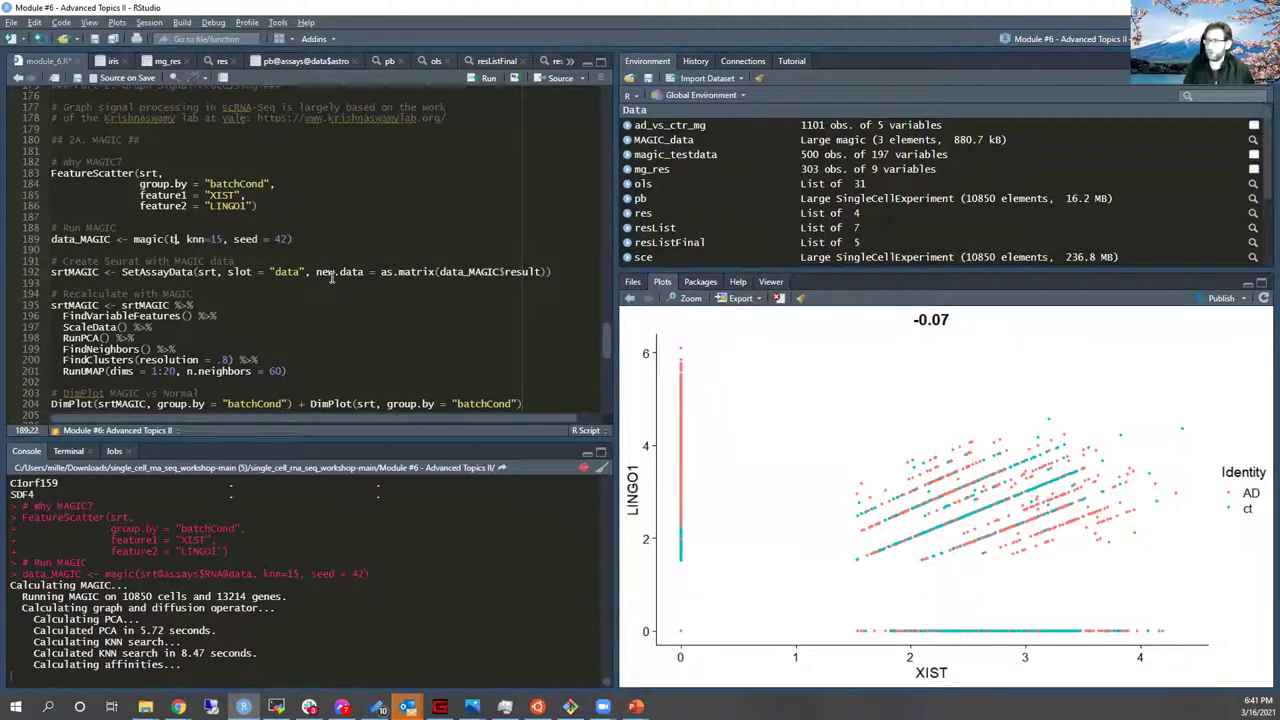
{"action": "type", "text": "srt@assays$RNA@data"}
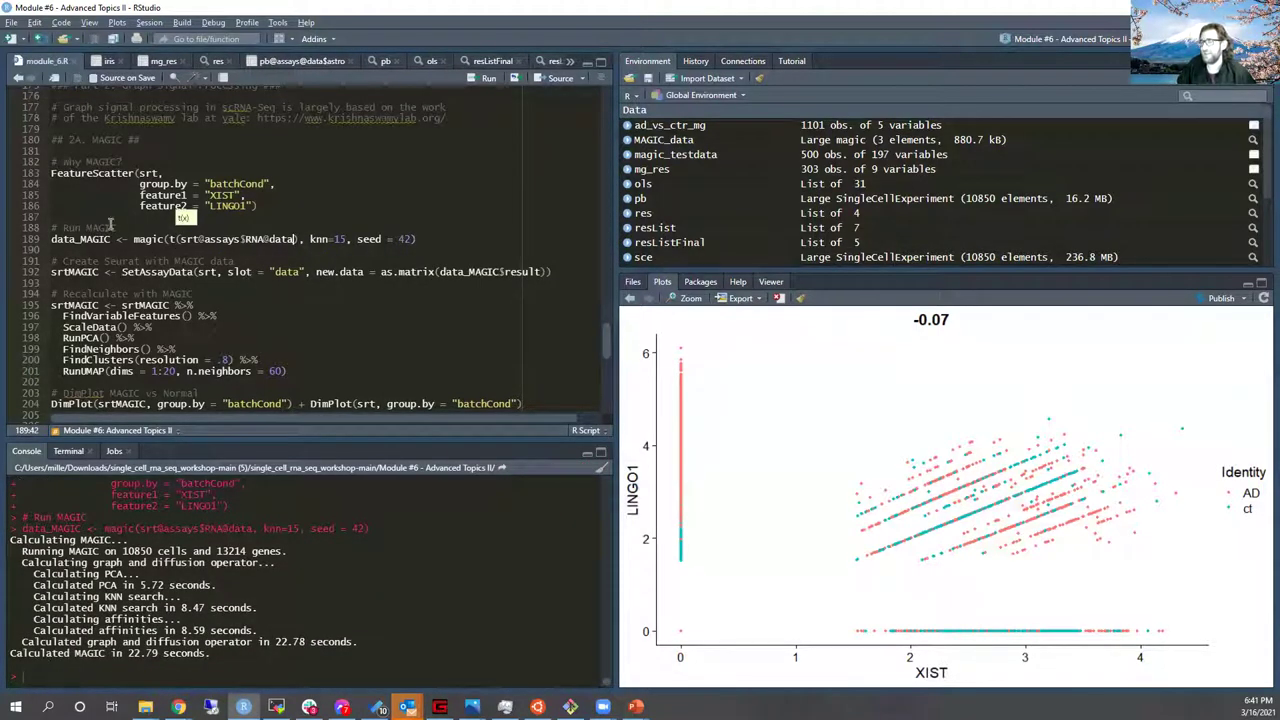
{"action": "left_click", "coordinate": [75, 240]}
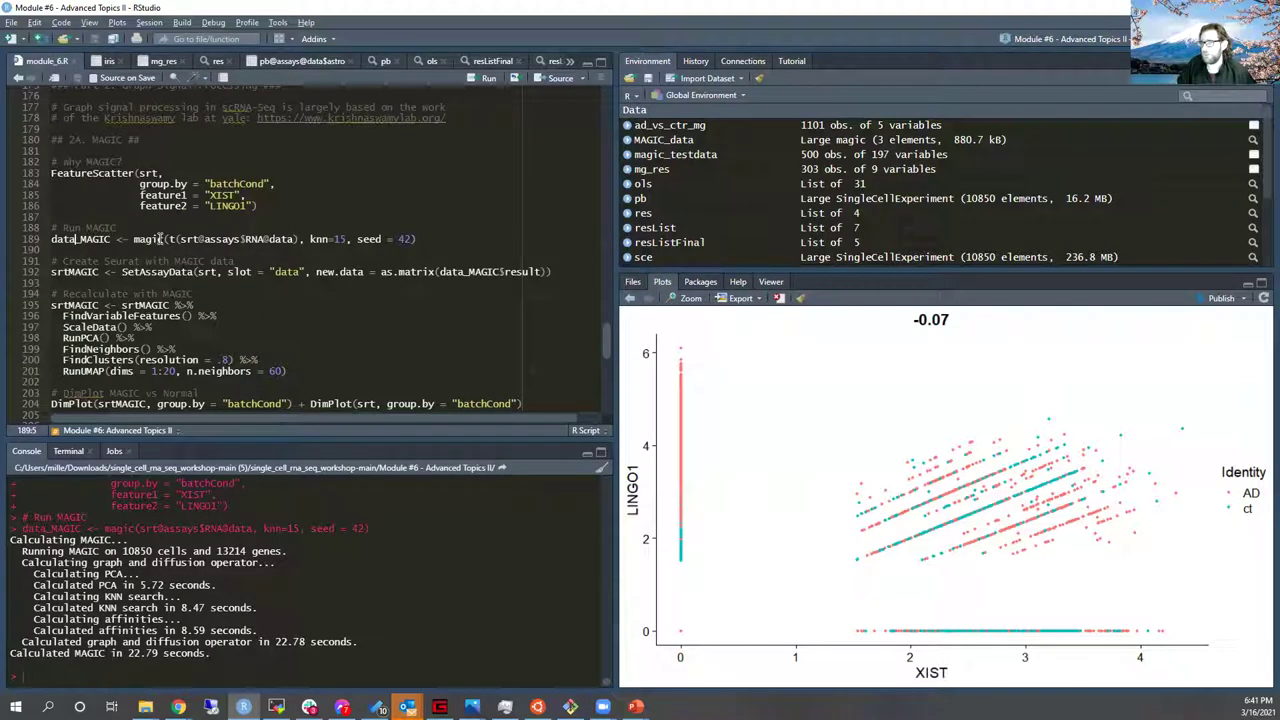
{"action": "key", "text": "ctrl+Return"}
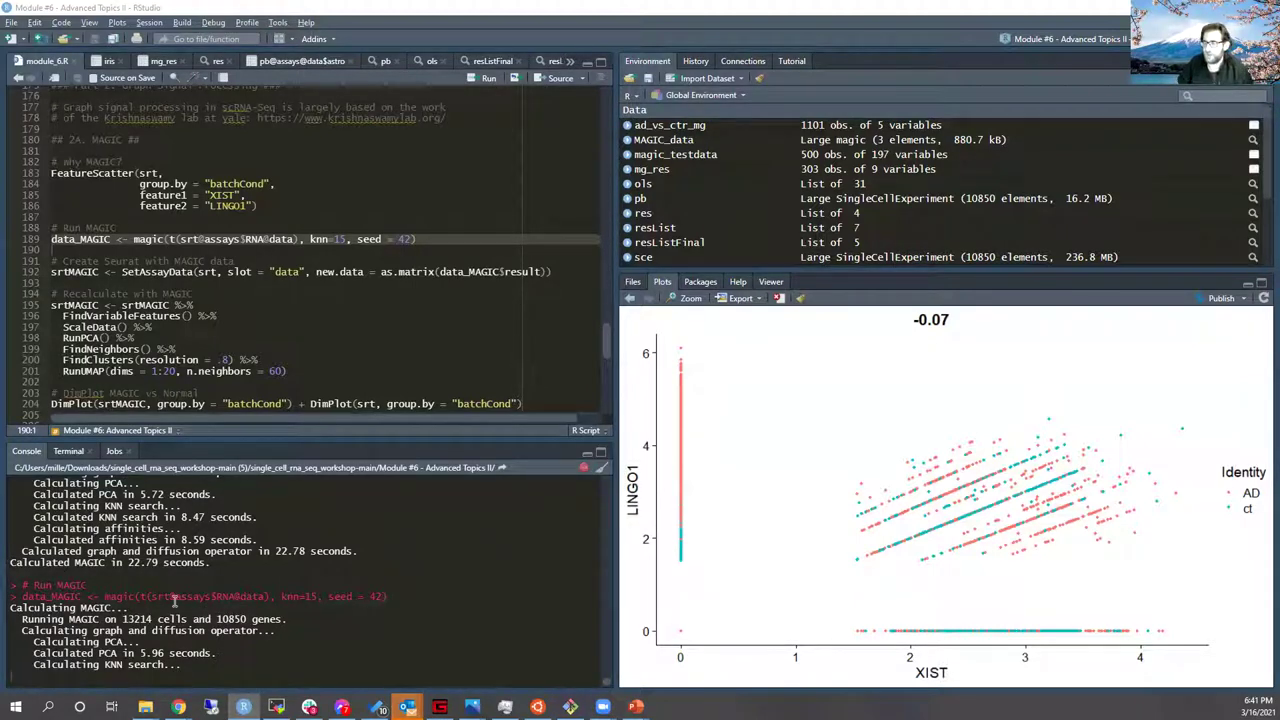
Step: Review the PCA, KNN search and affinities stages in the console log of the MAGIC run
{"action": "left_click", "coordinate": [184, 245]}
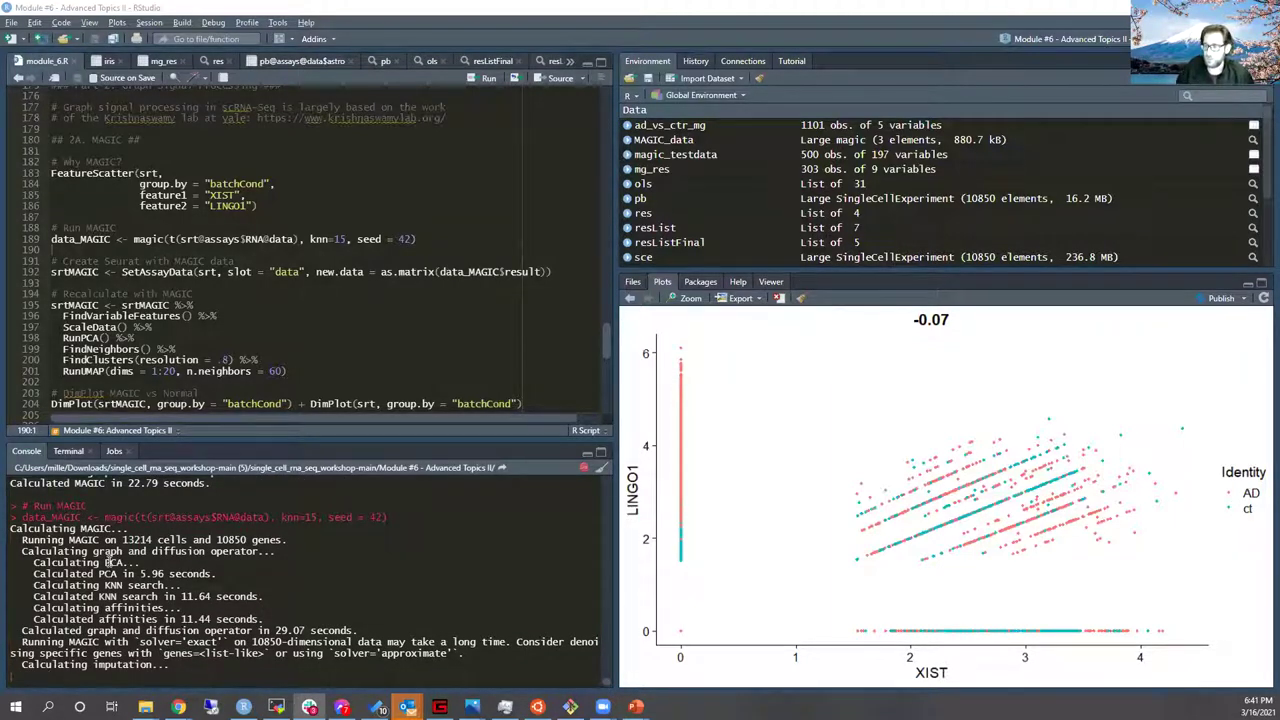
{"action": "left_click_drag", "start_coordinate": [104, 562], "coordinate": [126, 563]}
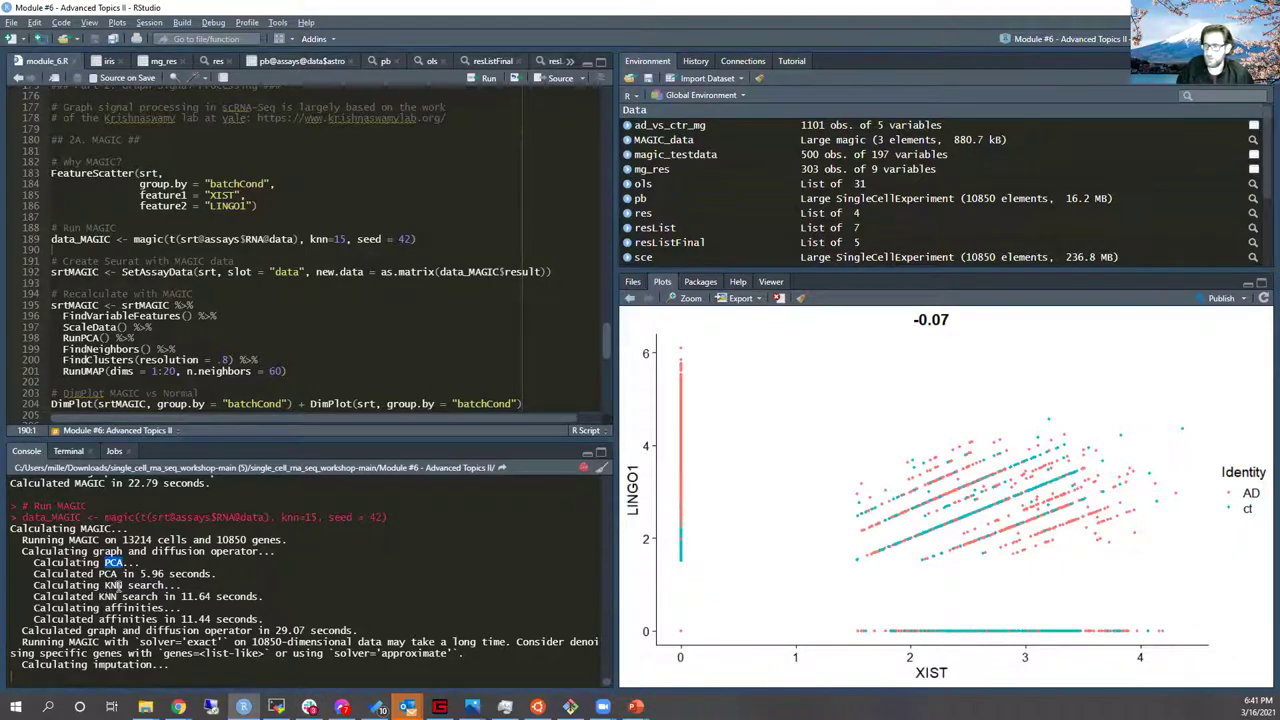
{"action": "double_click", "coordinate": [118, 585]}
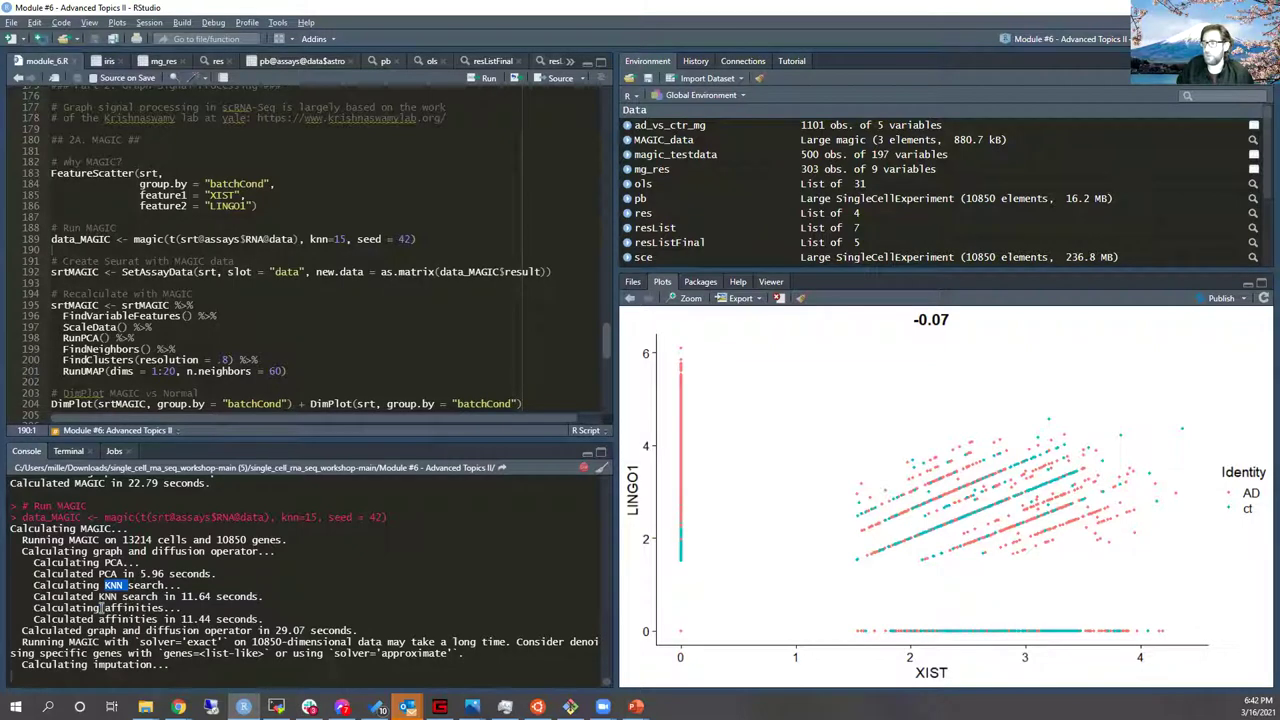
{"action": "double_click", "coordinate": [131, 607]}
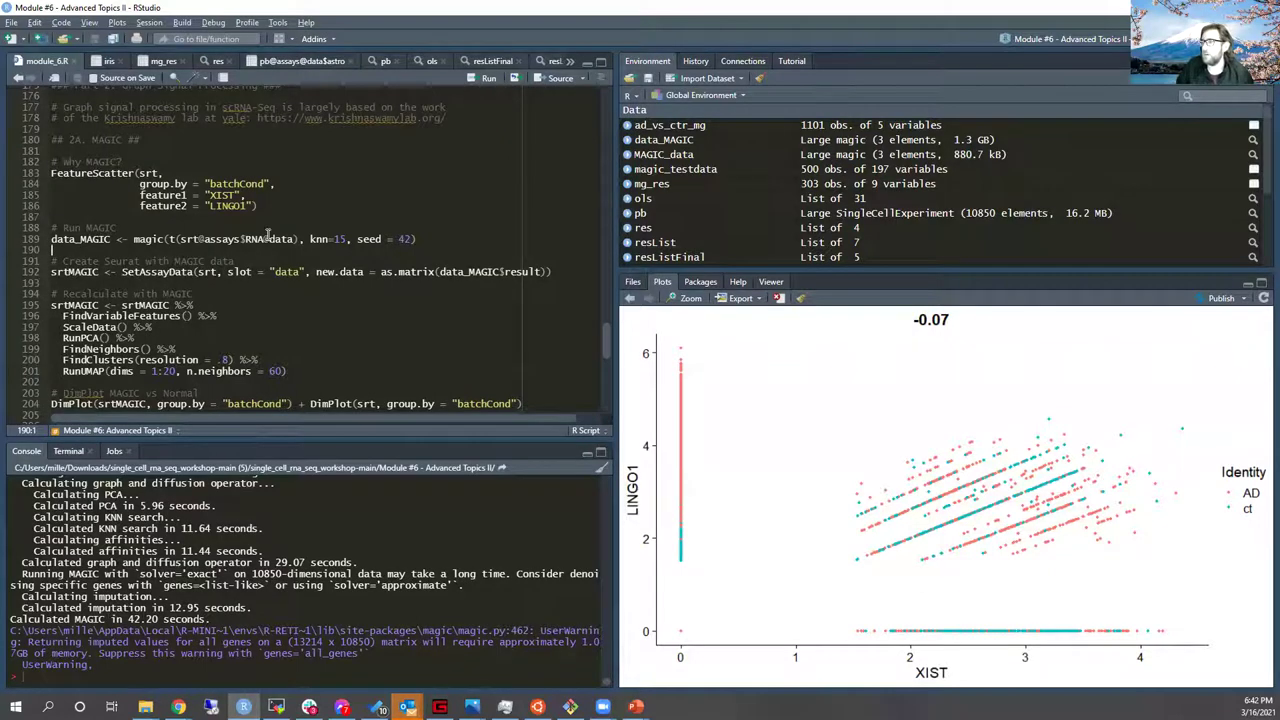
Step: View the data_MAGIC object and examine the per-gene values in its result data frame
{"action": "left_click", "coordinate": [733, 147]}
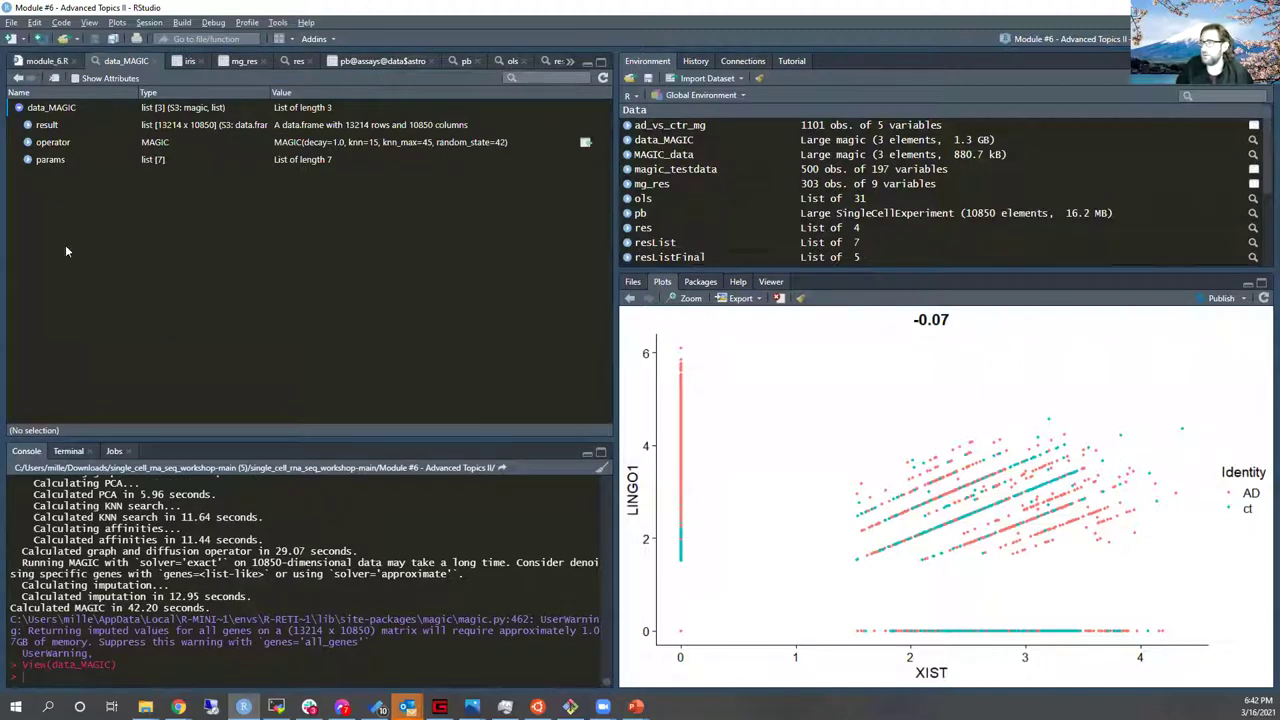
{"action": "left_click", "coordinate": [28, 125]}
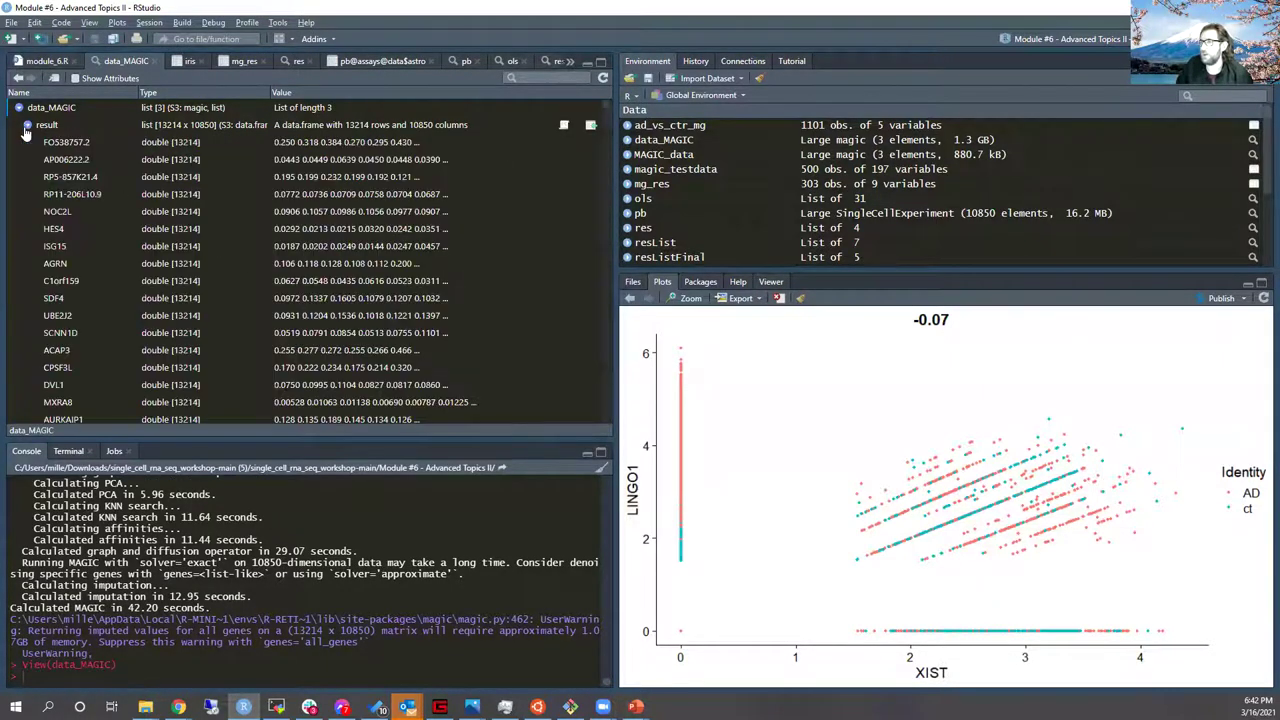
{"action": "scroll", "coordinate": [101, 227], "scroll_direction": "down", "scroll_amount": 10}
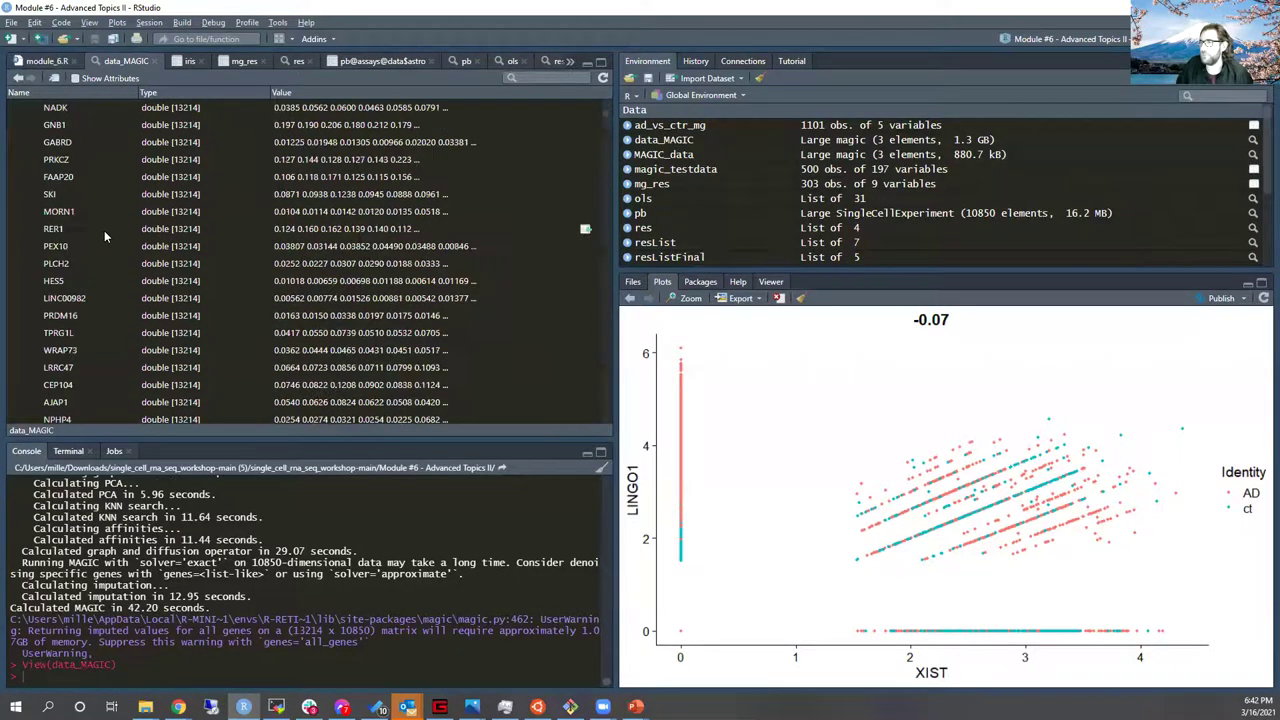
{"action": "scroll", "coordinate": [104, 230], "scroll_direction": "up", "scroll_amount": 10}
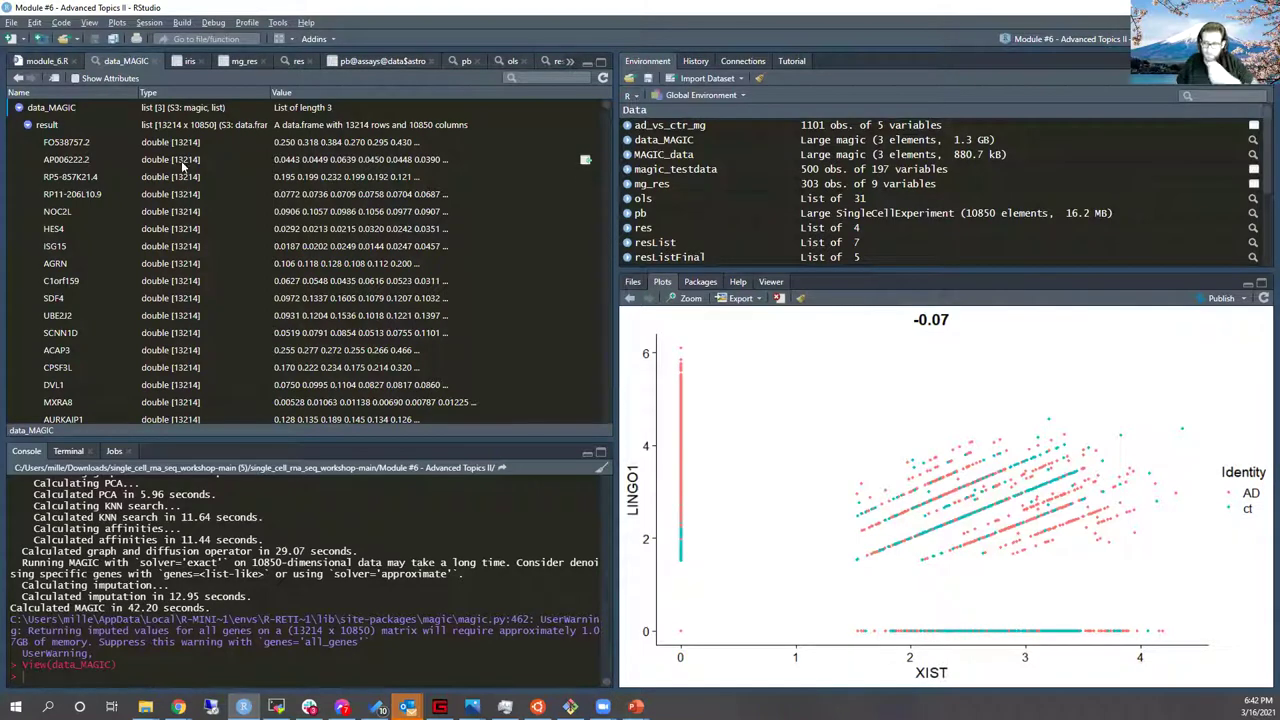
{"action": "left_click", "coordinate": [28, 126]}
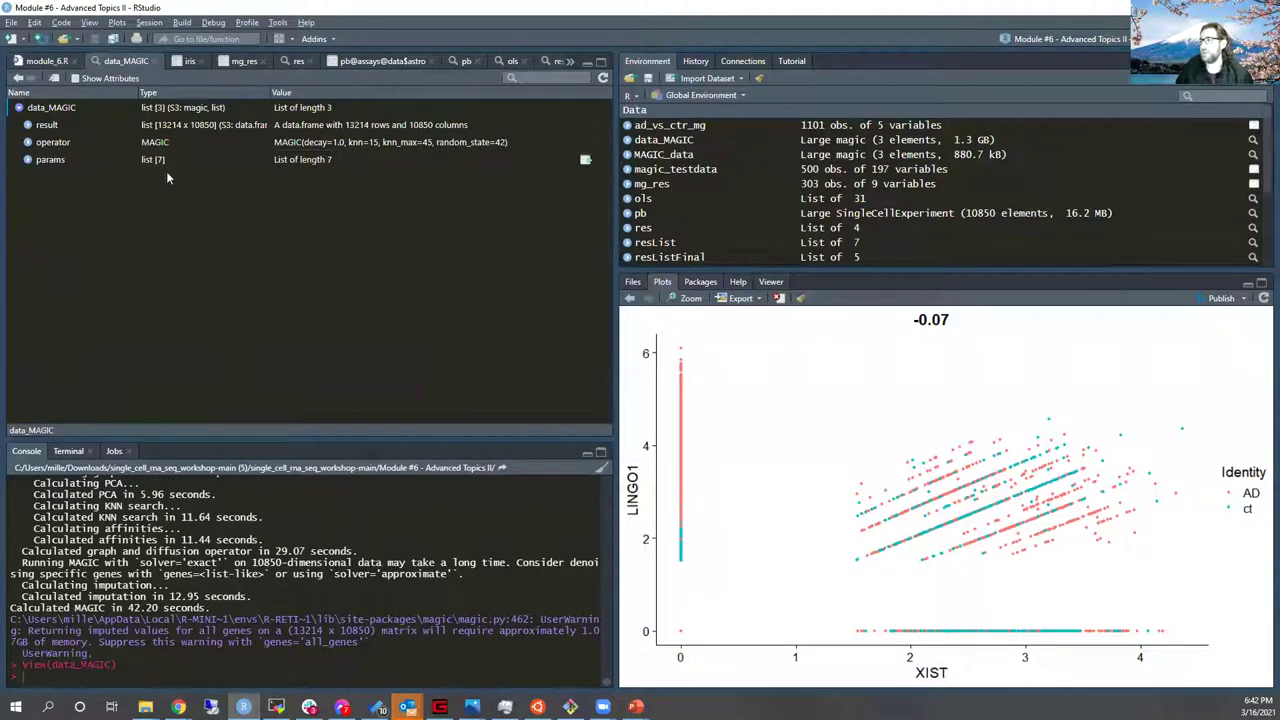
Step: In module_6.R, change new.data in SetAssayData to t(as.matrix(data_MAGIC$result)) and run the line to create srtMAGIC
{"action": "left_click", "coordinate": [45, 62]}
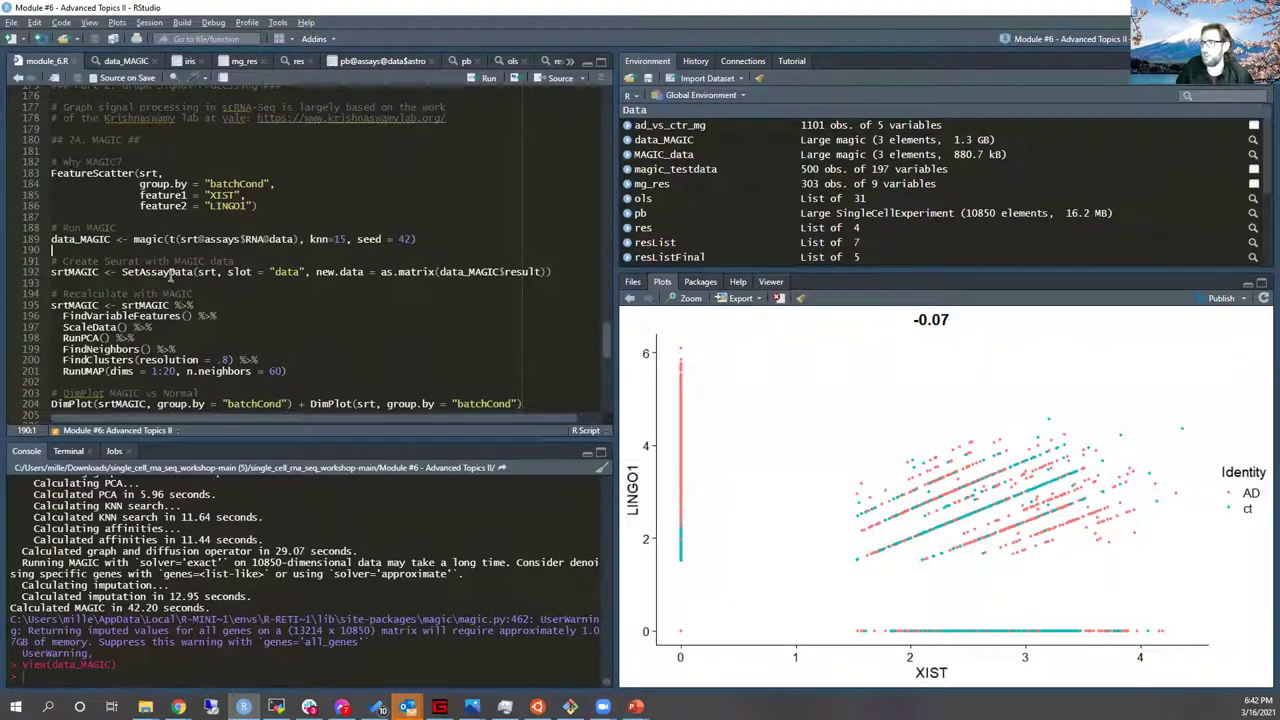
{"action": "left_click", "coordinate": [173, 271]}
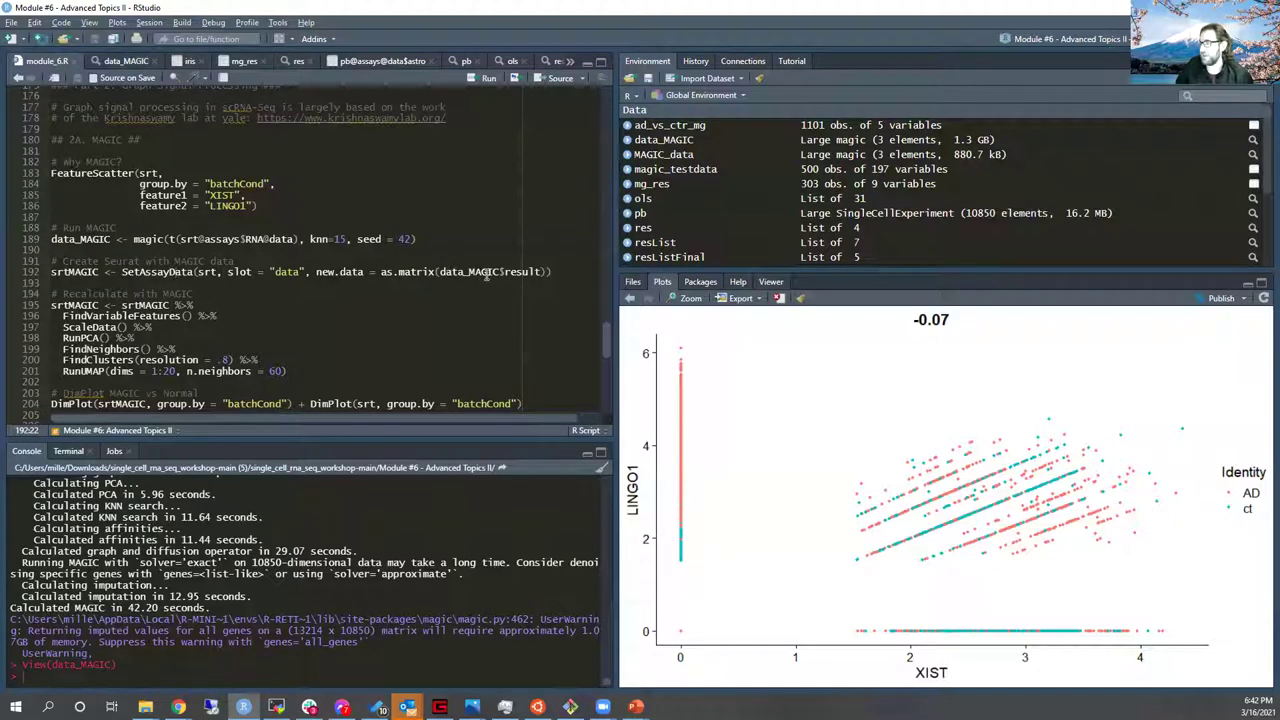
{"action": "left_click_drag", "start_coordinate": [543, 271], "coordinate": [516, 280]}
{"action": "key", "text": "ctrl+c"}
{"action": "left_click", "coordinate": [545, 272]}
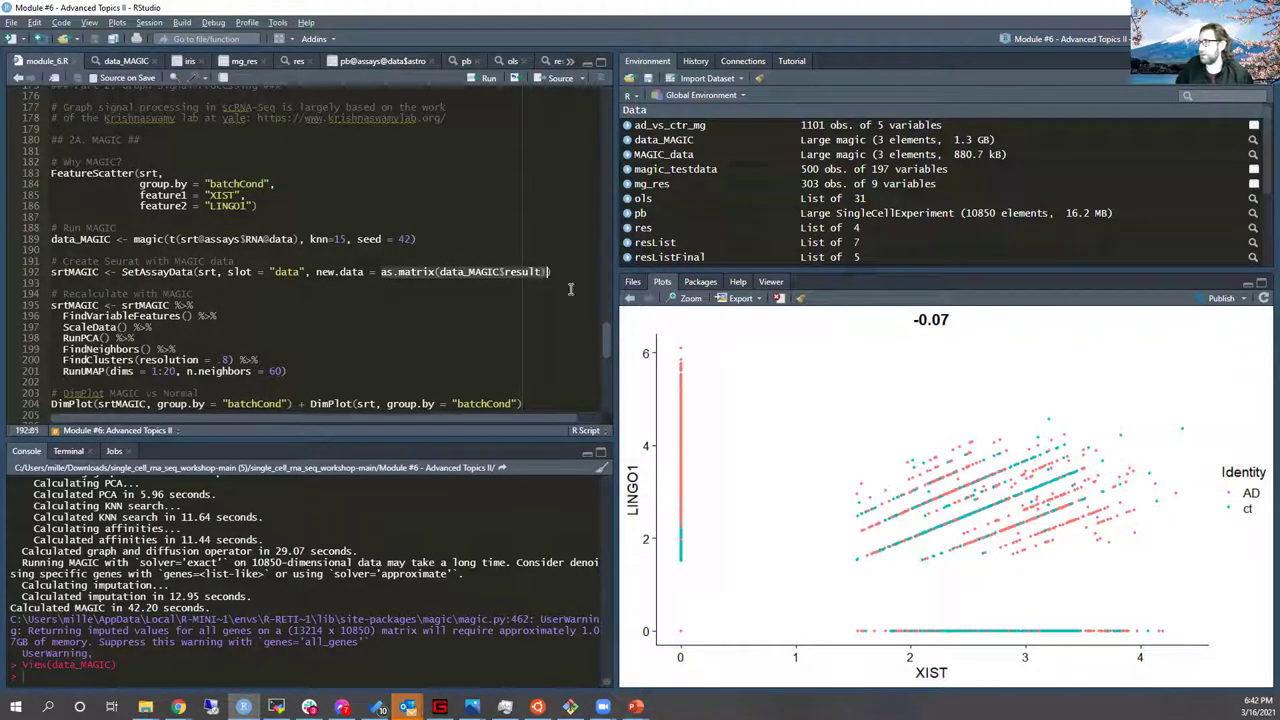
{"action": "key", "text": "BackSpace"}
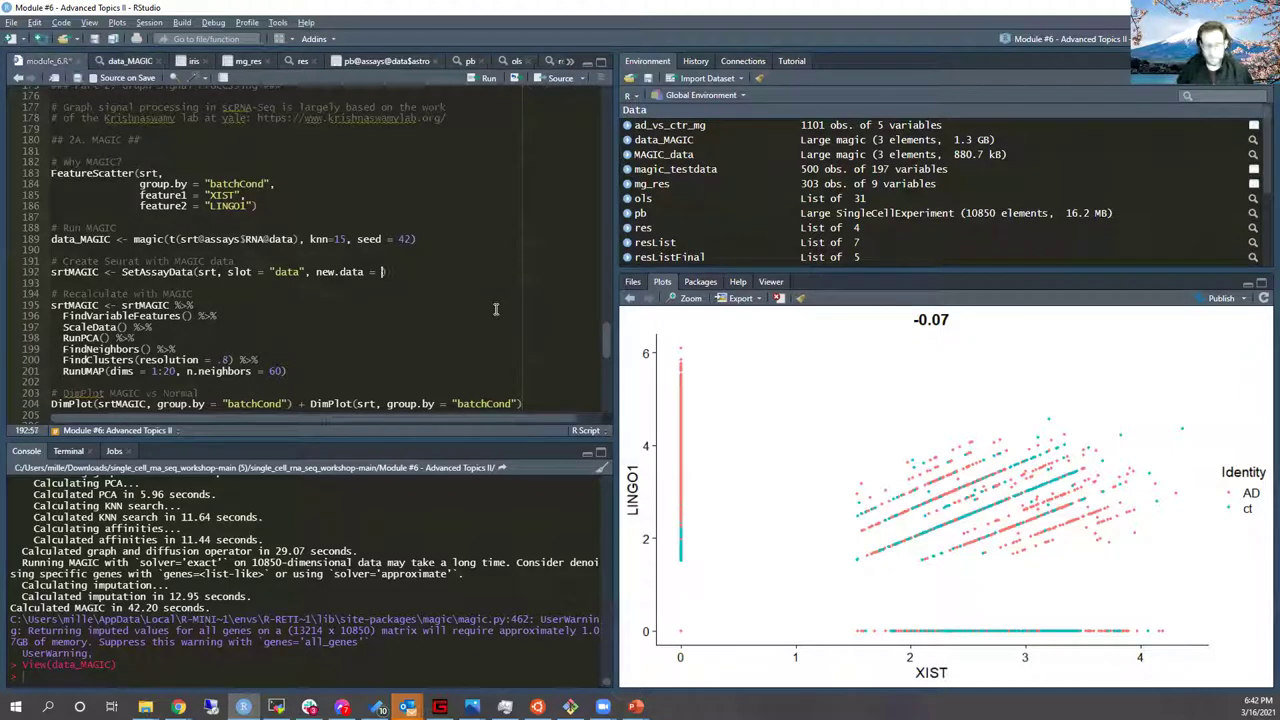
{"action": "type", "text": "t("}
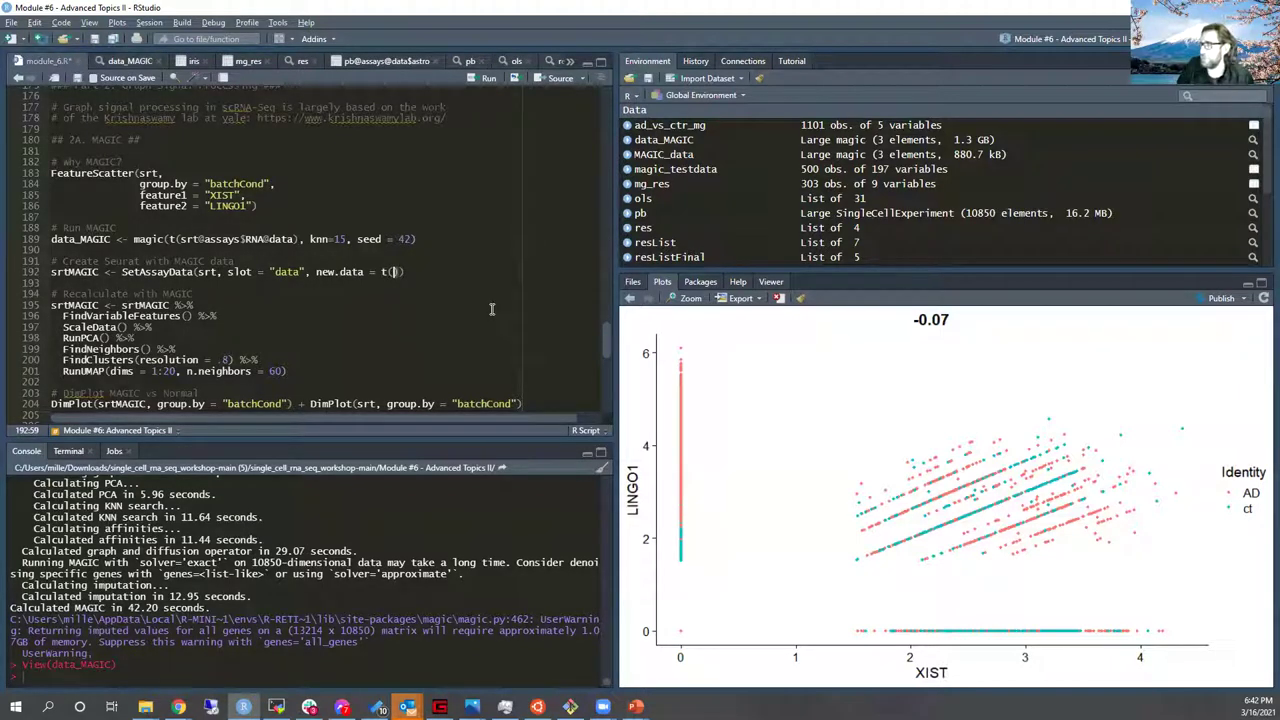
{"action": "key", "text": "ctrl+v"}
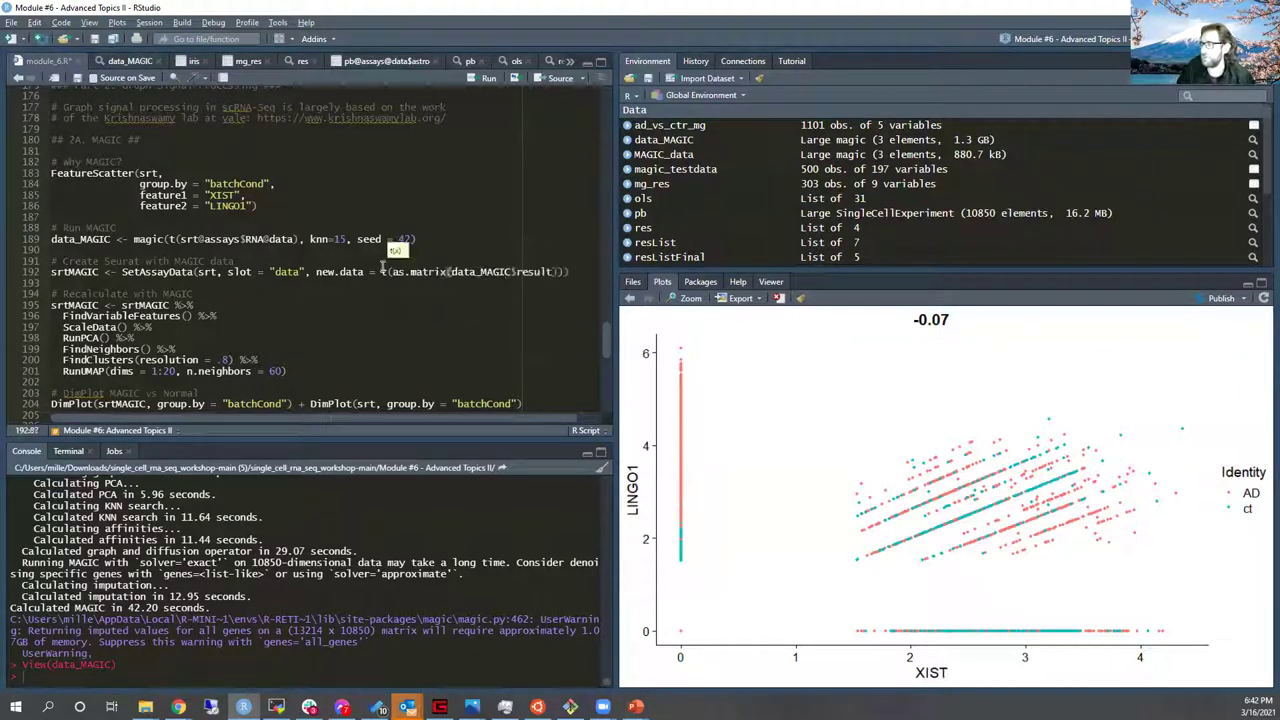
{"action": "key", "text": "ctrl+Return"}
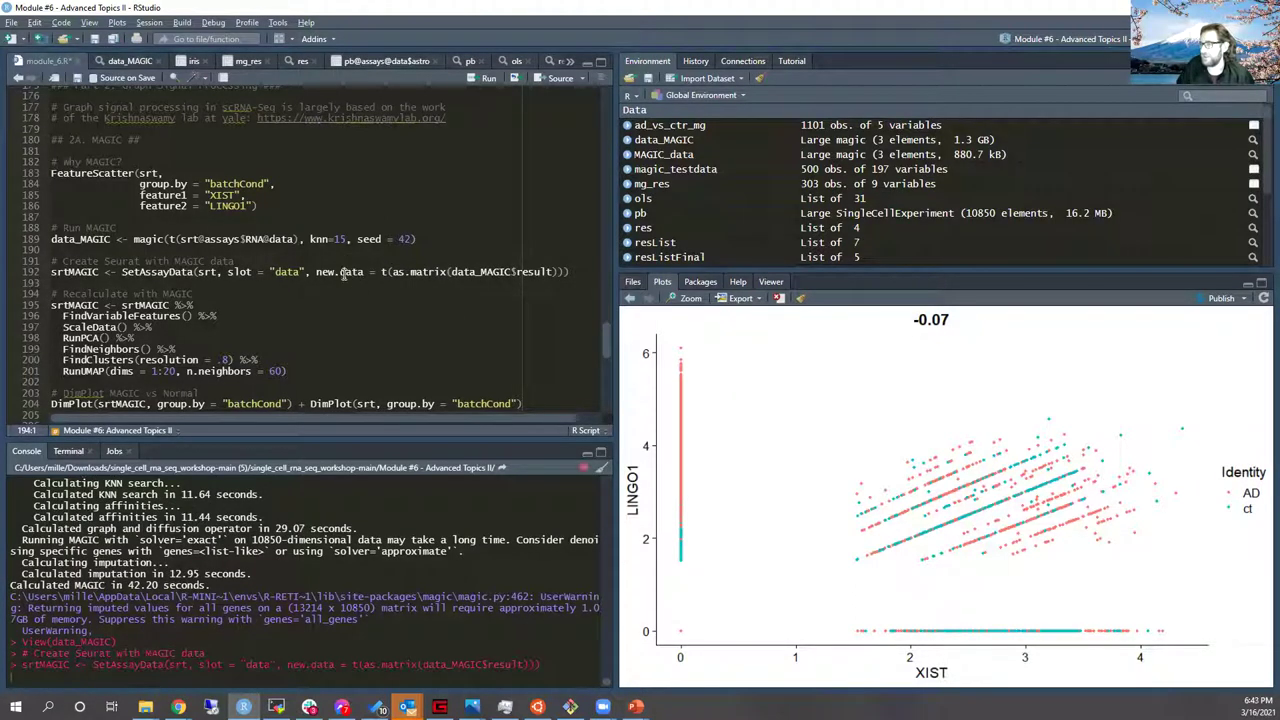
Step: Print the srtMAGIC object in the console and check its sample and feature counts
{"action": "key", "text": "Up"}
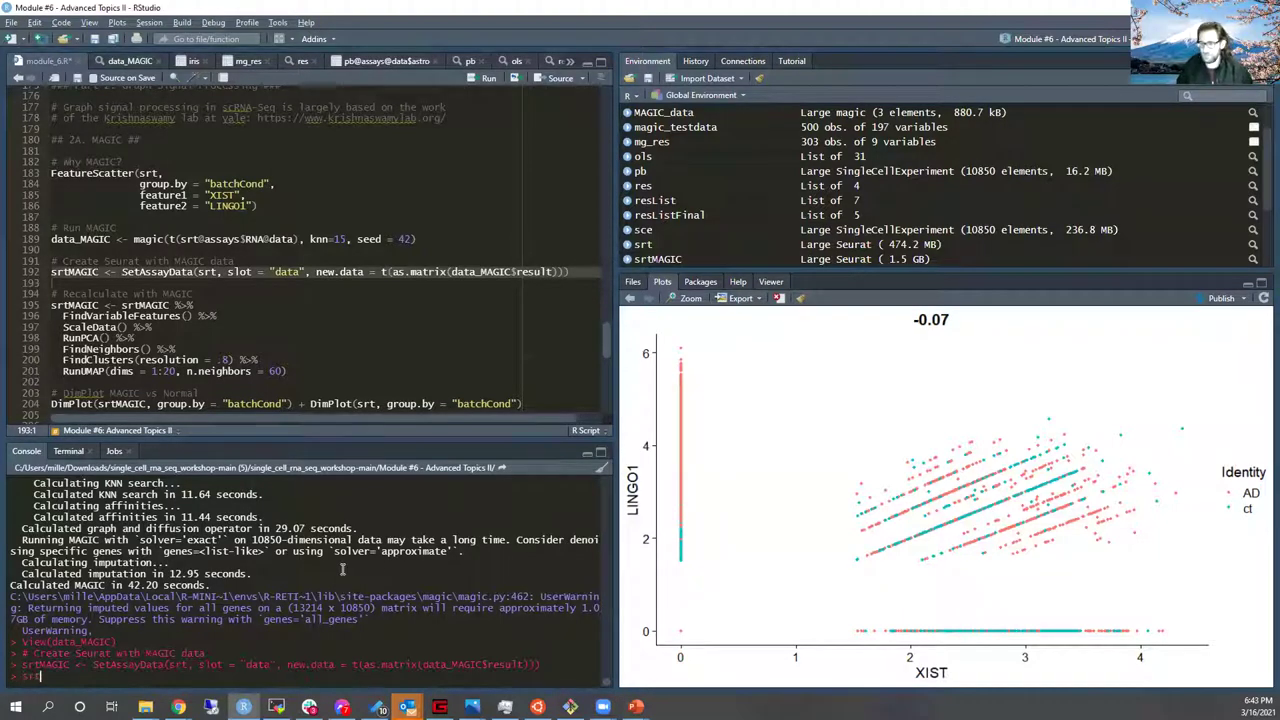
{"action": "type", "text": "MAGIC"}
{"action": "key", "text": "Return"}
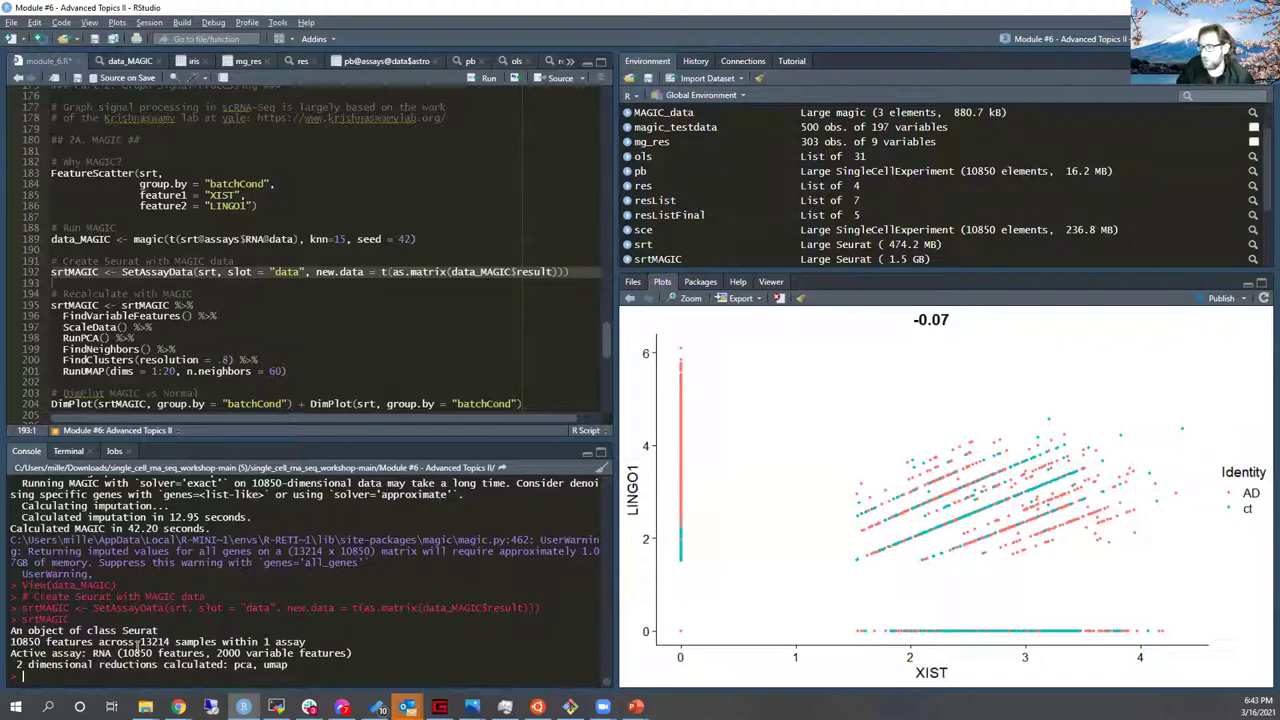
{"action": "left_click_drag", "start_coordinate": [139, 642], "coordinate": [214, 643]}
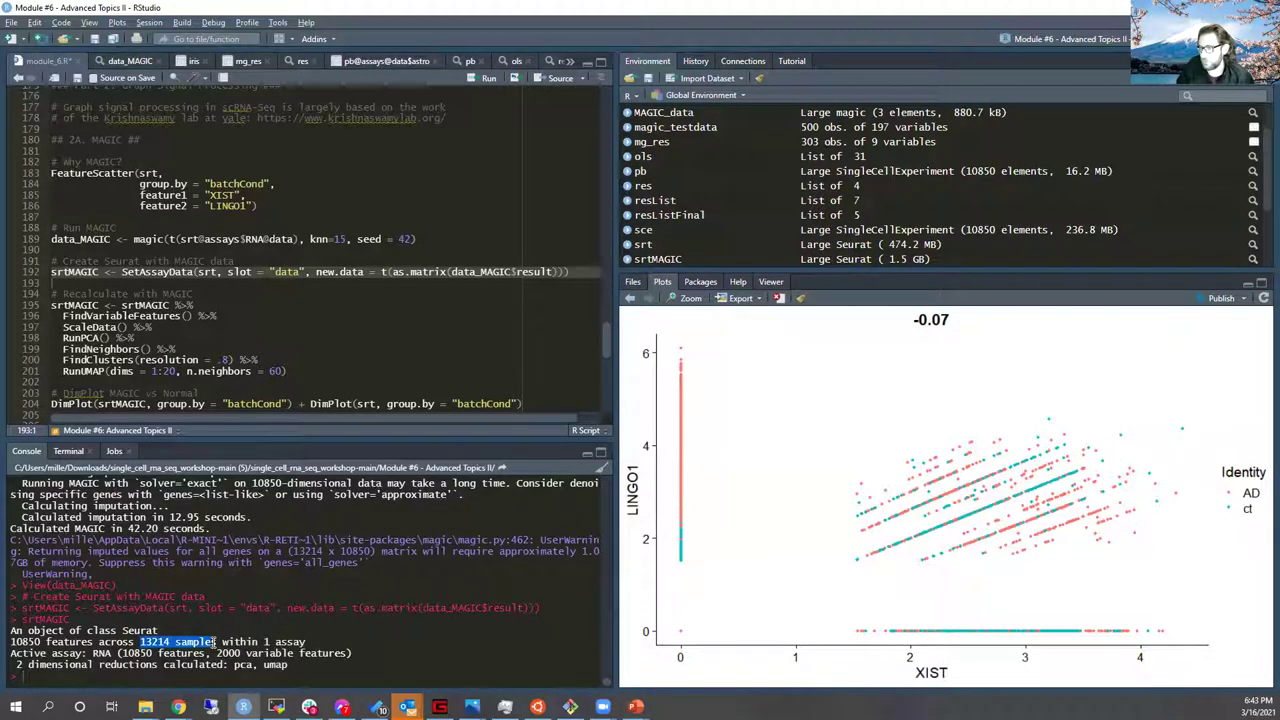
{"action": "left_click_drag", "start_coordinate": [118, 653], "coordinate": [206, 653]}
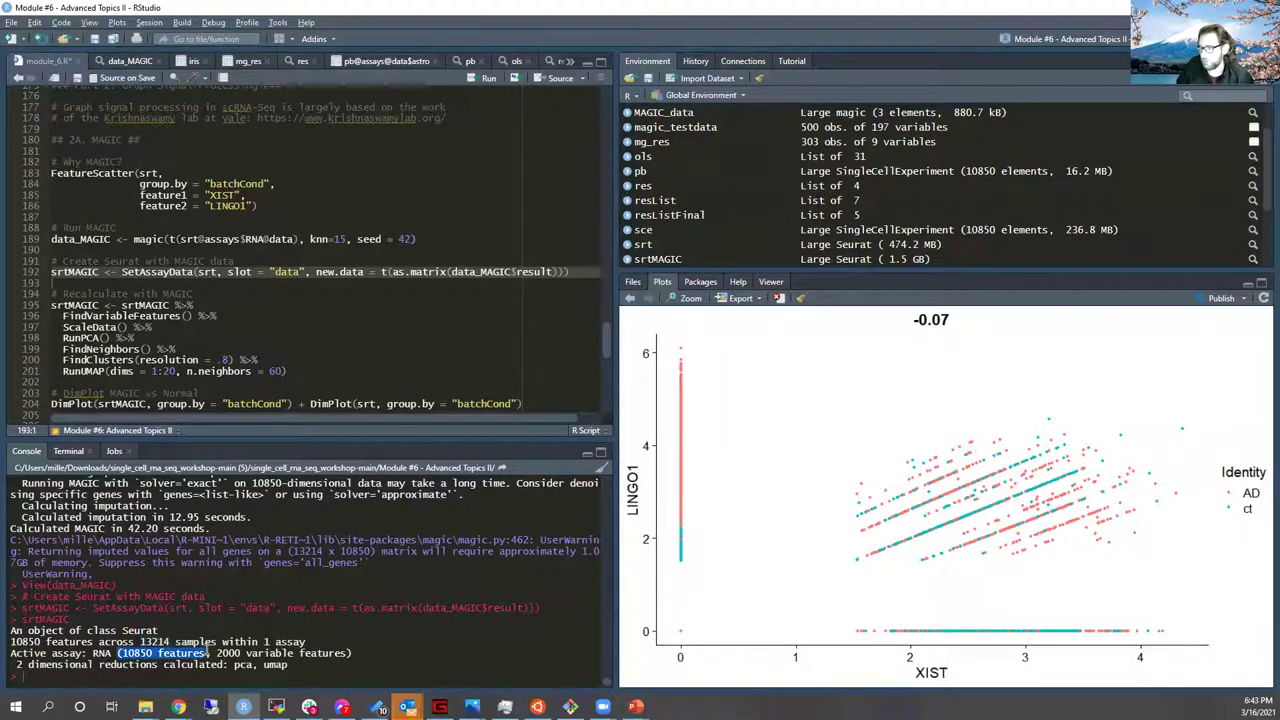
Step: Run the srtMAGIC recalculation pipeline from FindVariableFeatures through FindClusters at resolution .8 and RunUMAP with dims = 1:20, n.neighbors = 60
{"action": "left_click", "coordinate": [318, 304]}
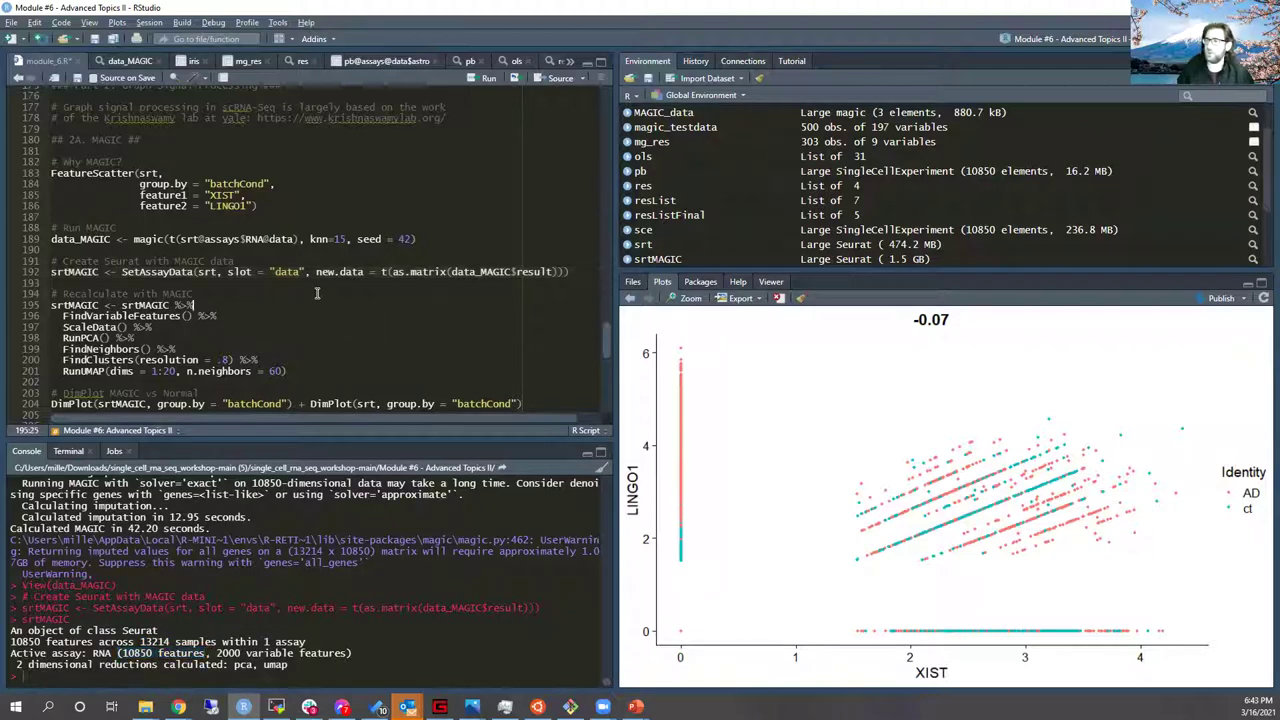
{"action": "left_click", "coordinate": [211, 272]}
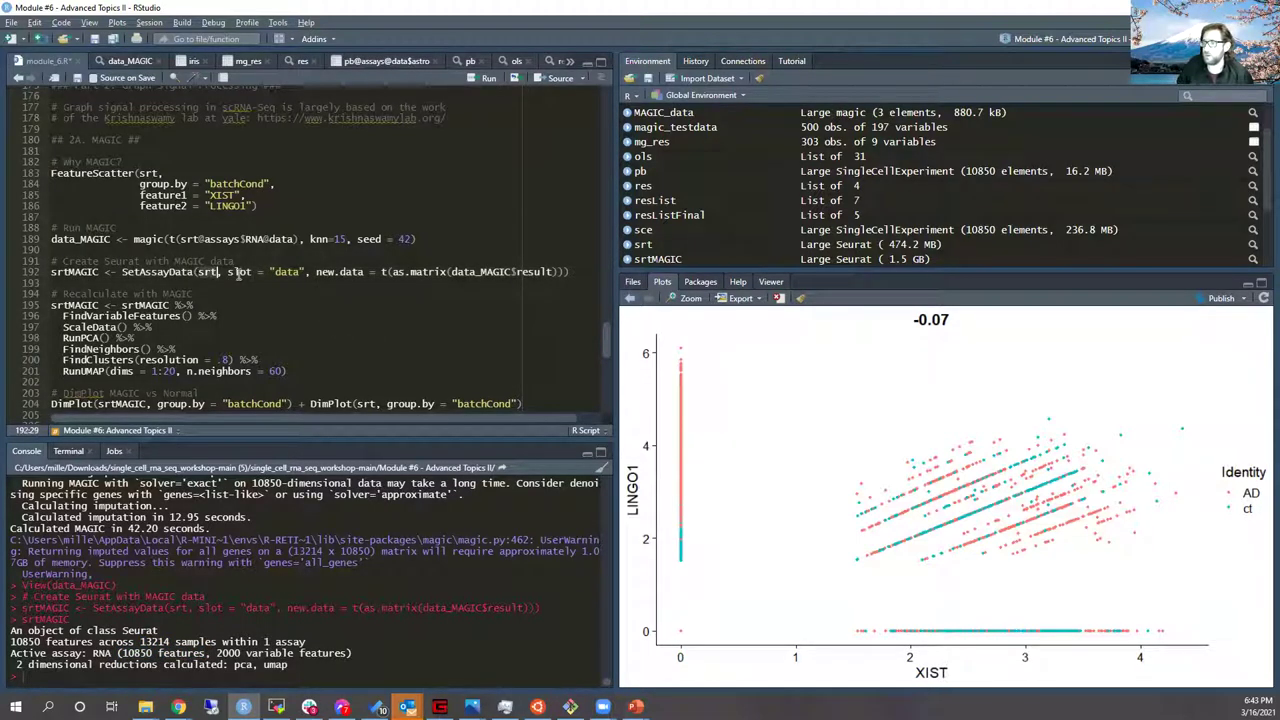
{"action": "left_click_drag", "start_coordinate": [229, 272], "coordinate": [307, 272]}
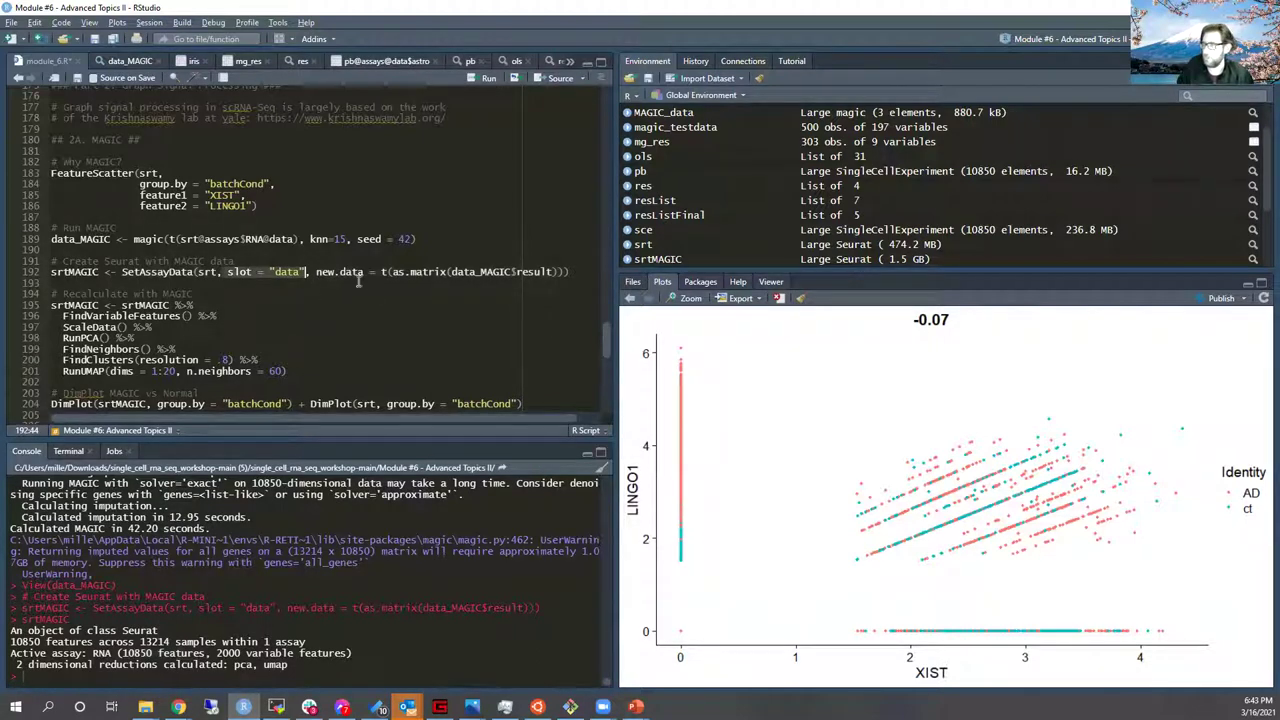
{"action": "left_click_drag", "start_coordinate": [318, 272], "coordinate": [566, 272]}
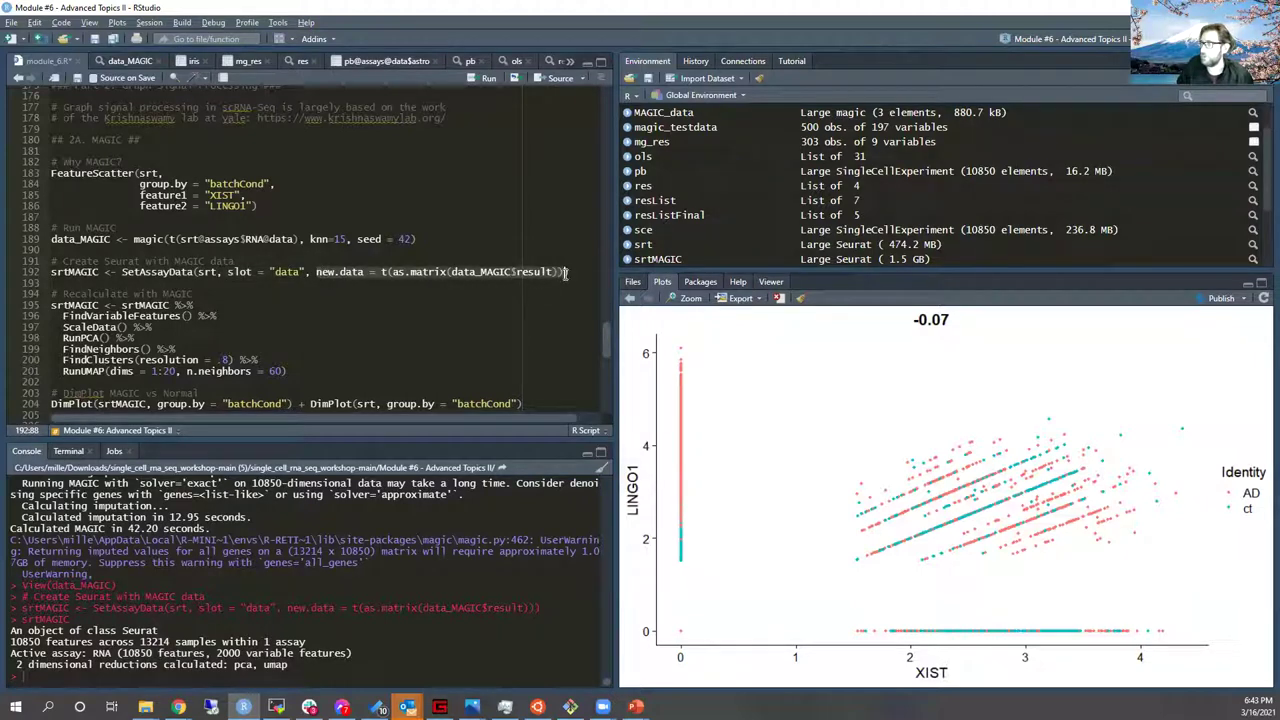
{"action": "left_click", "coordinate": [135, 305]}
{"action": "scroll", "coordinate": [357, 300], "scroll_direction": "down", "scroll_amount": 1}
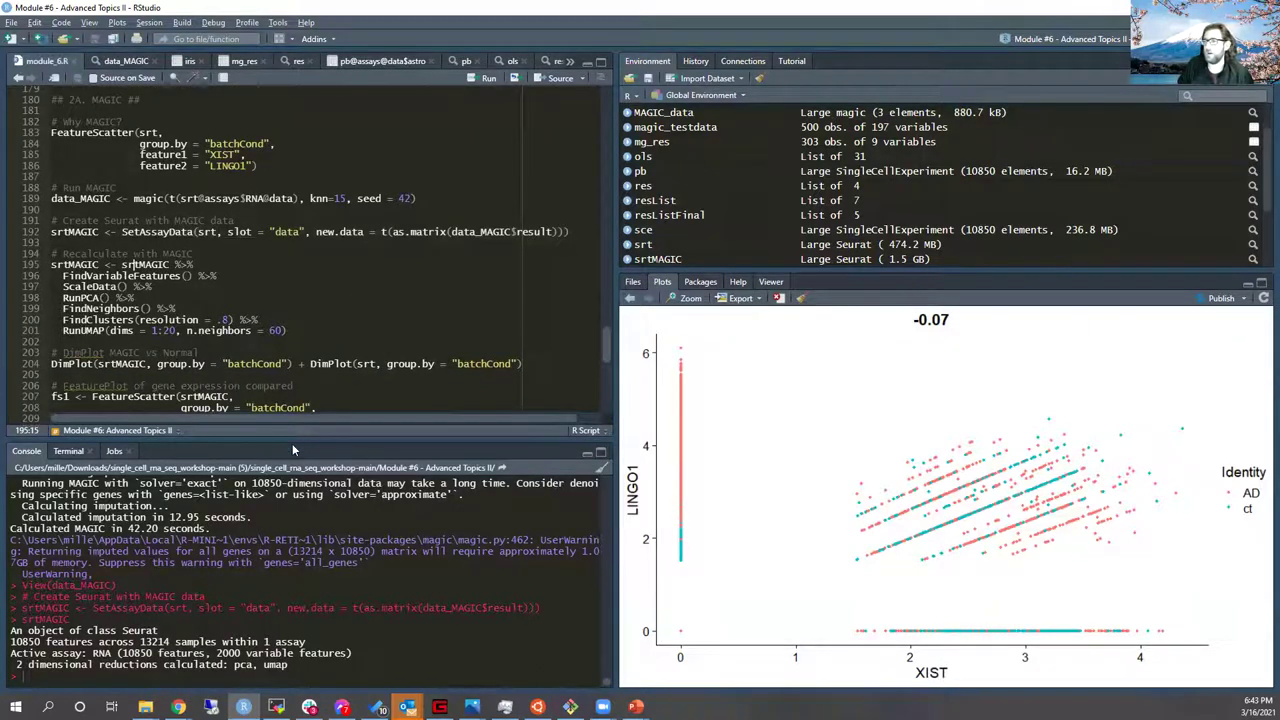
{"action": "key", "text": "ctrl+Return"}
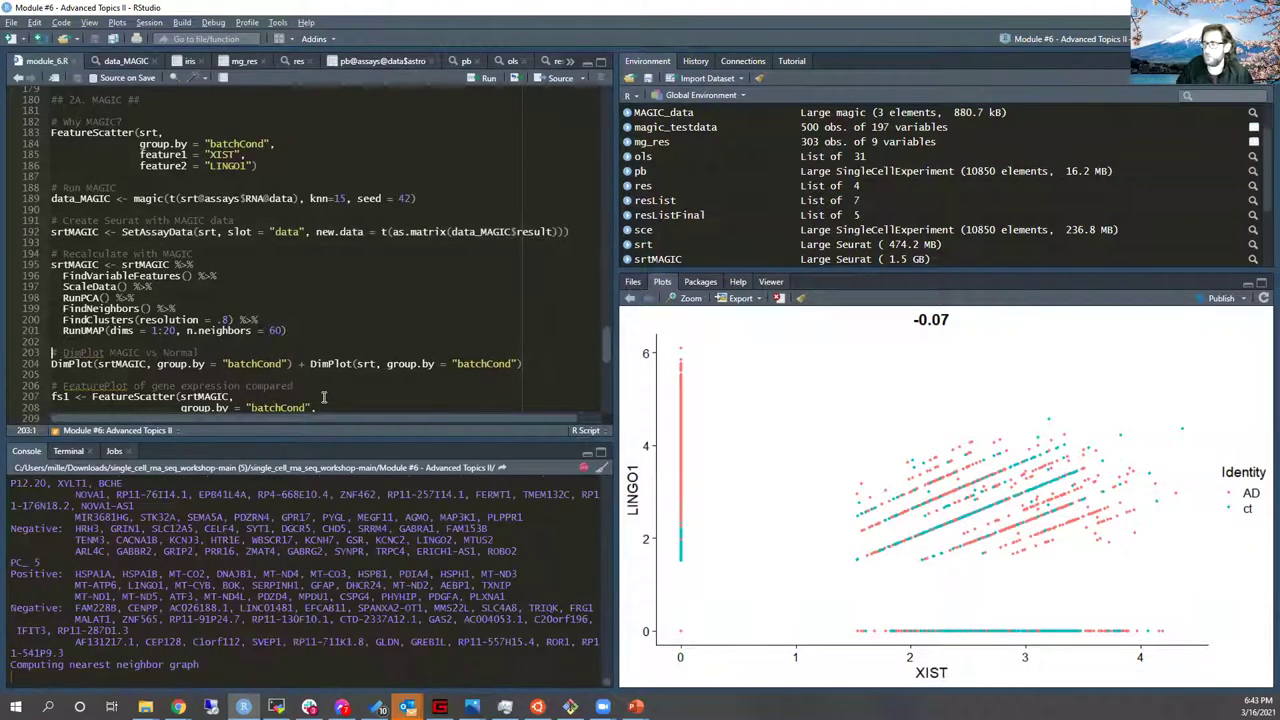
Step: Run the DimPlot comparison of srtMAGIC and srt grouped by batchCond, and enlarge the plot area in width and height
{"action": "scroll", "coordinate": [305, 299], "scroll_direction": "down", "scroll_amount": 1}
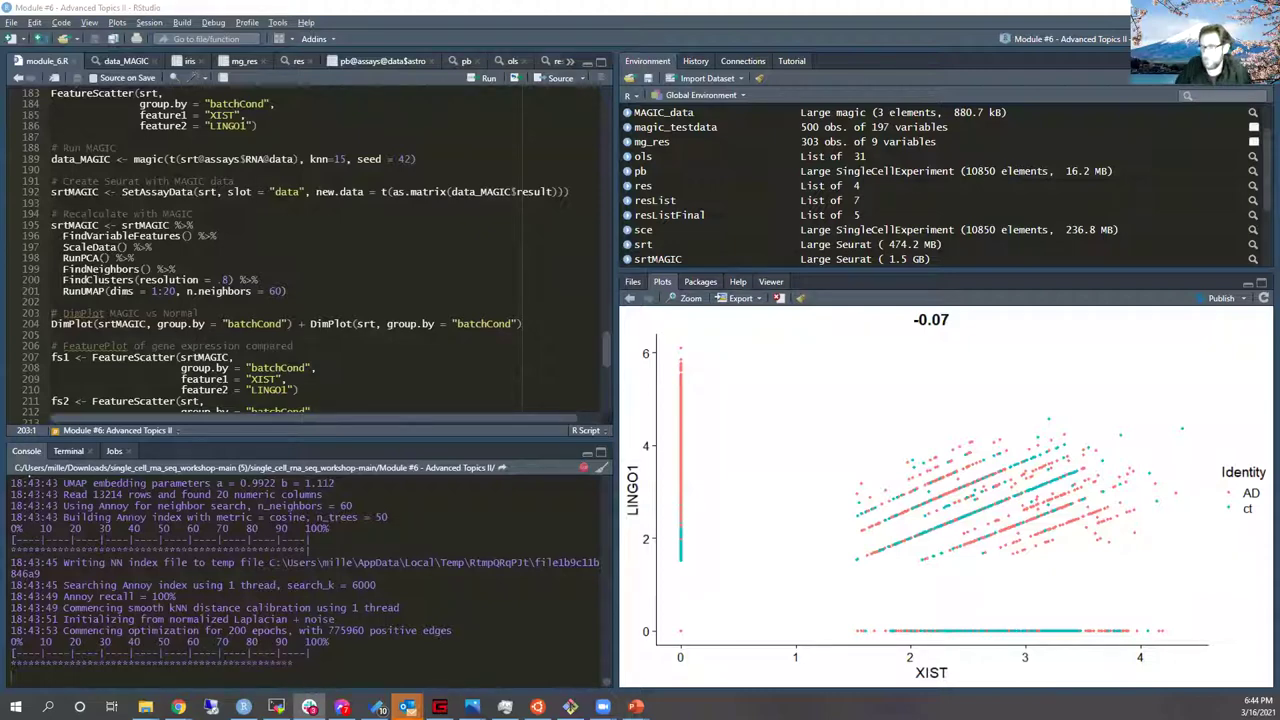
{"action": "left_click", "coordinate": [230, 324]}
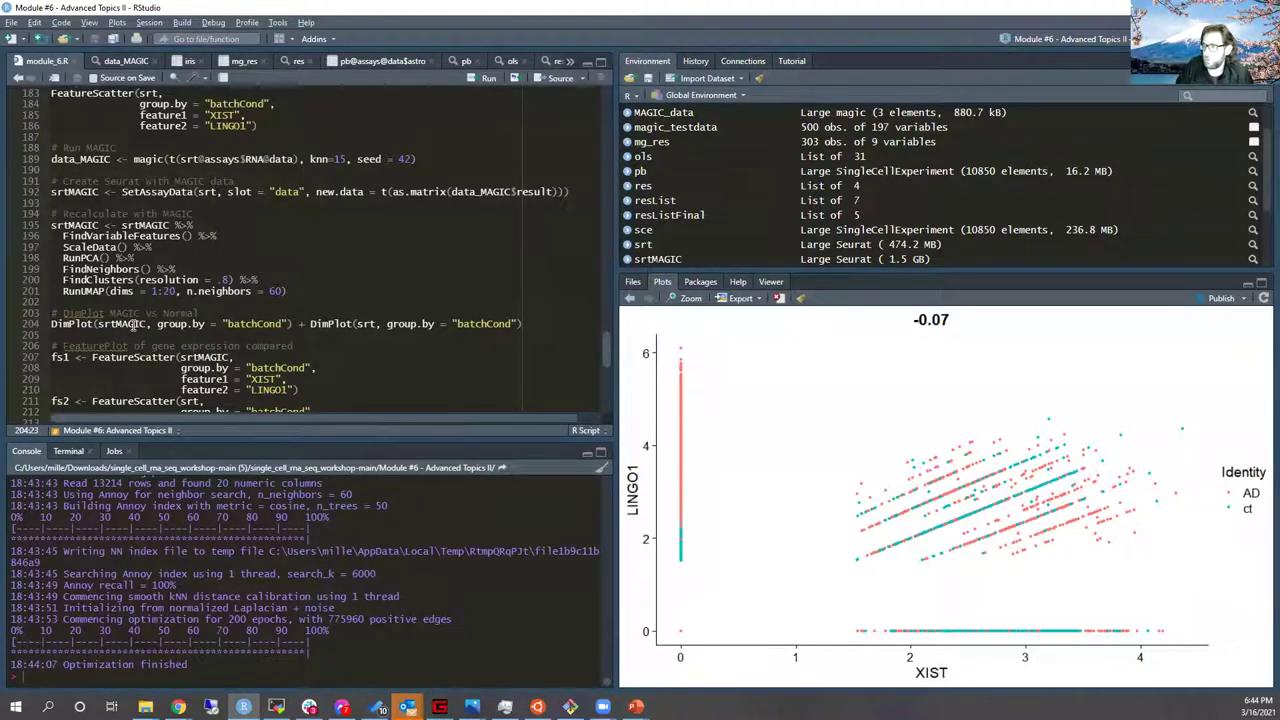
{"action": "left_click", "coordinate": [367, 323]}
{"action": "key", "text": "ctrl+Return"}
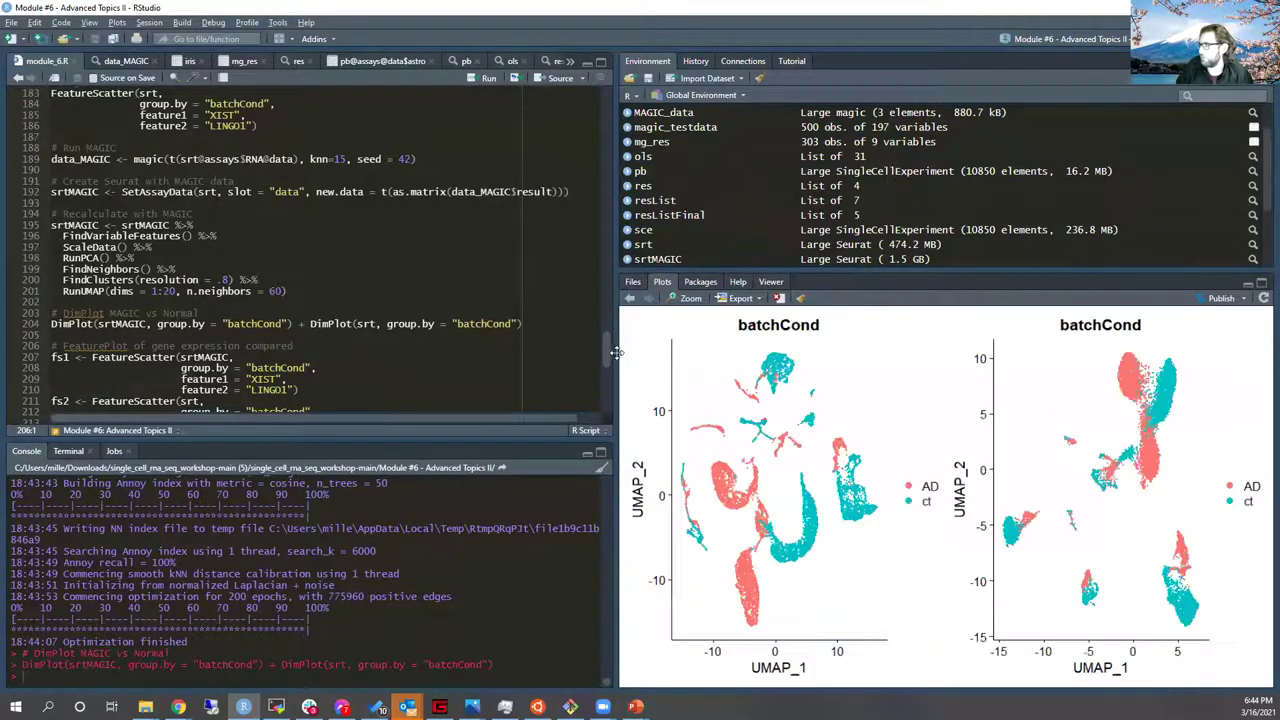
{"action": "left_click_drag", "start_coordinate": [617, 351], "coordinate": [431, 390]}
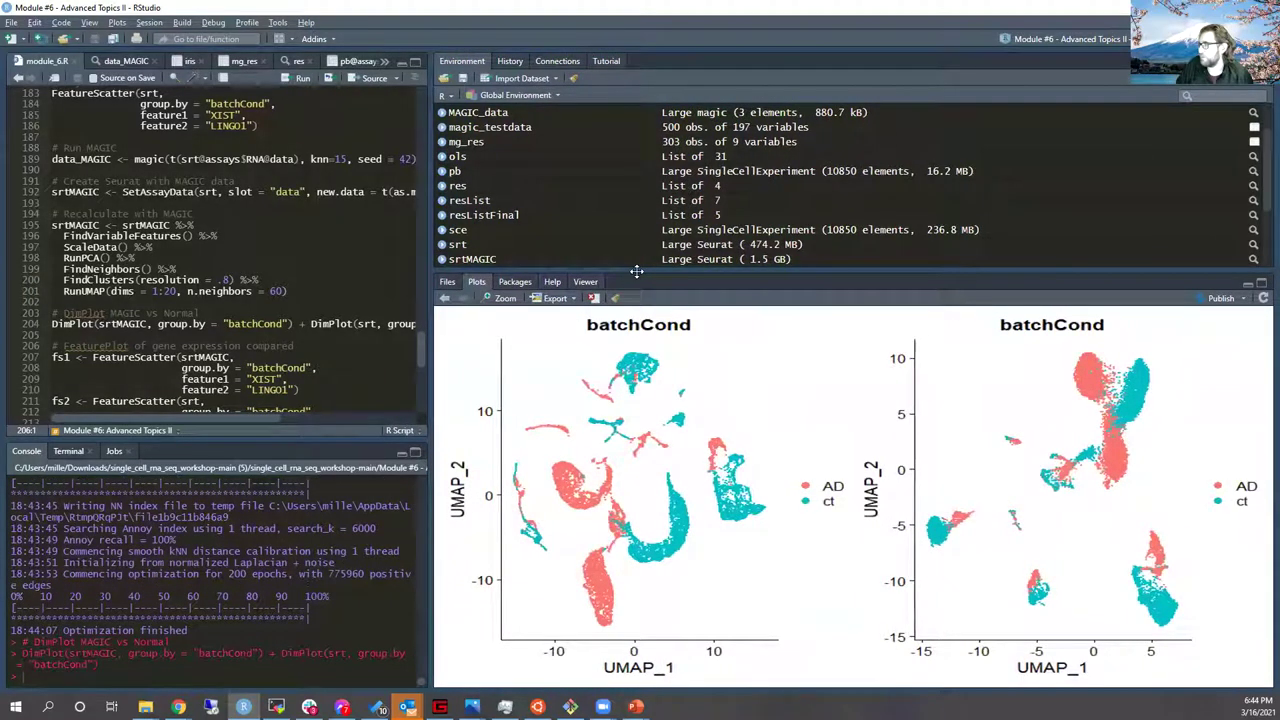
{"action": "left_click_drag", "start_coordinate": [636, 271], "coordinate": [636, 128]}
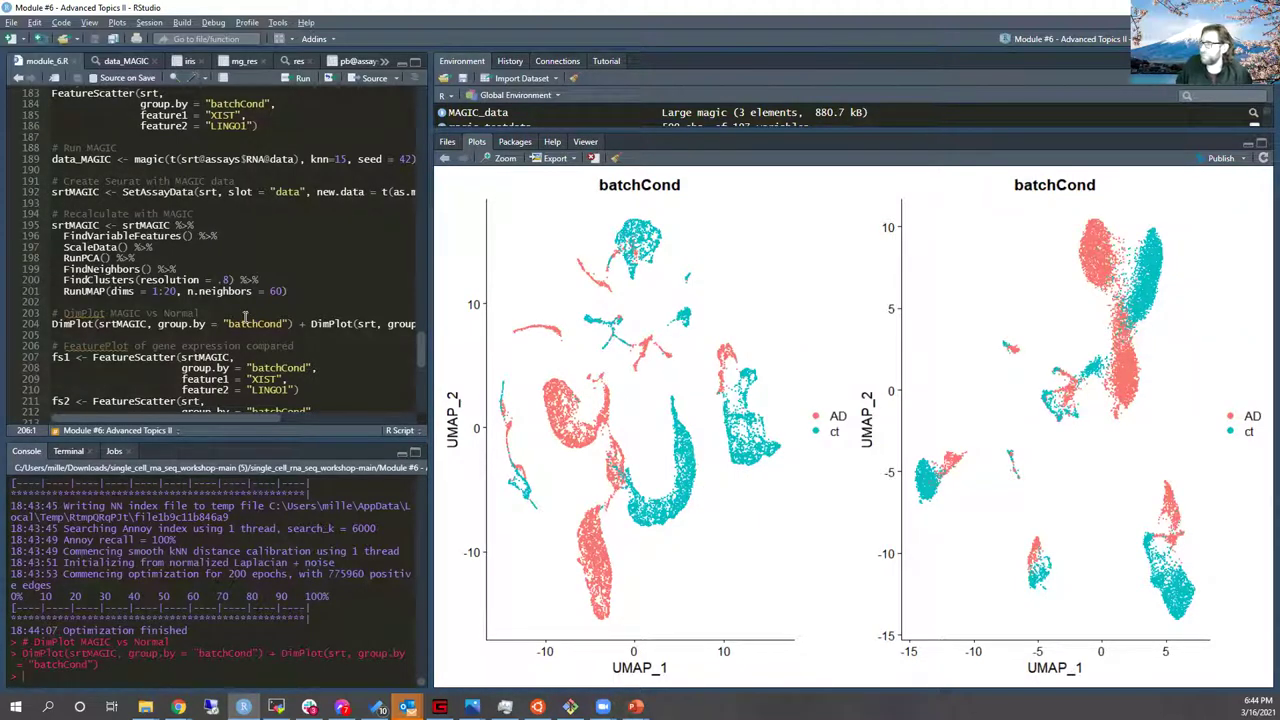
{"action": "scroll", "coordinate": [211, 301], "scroll_direction": "down", "scroll_amount": 4}
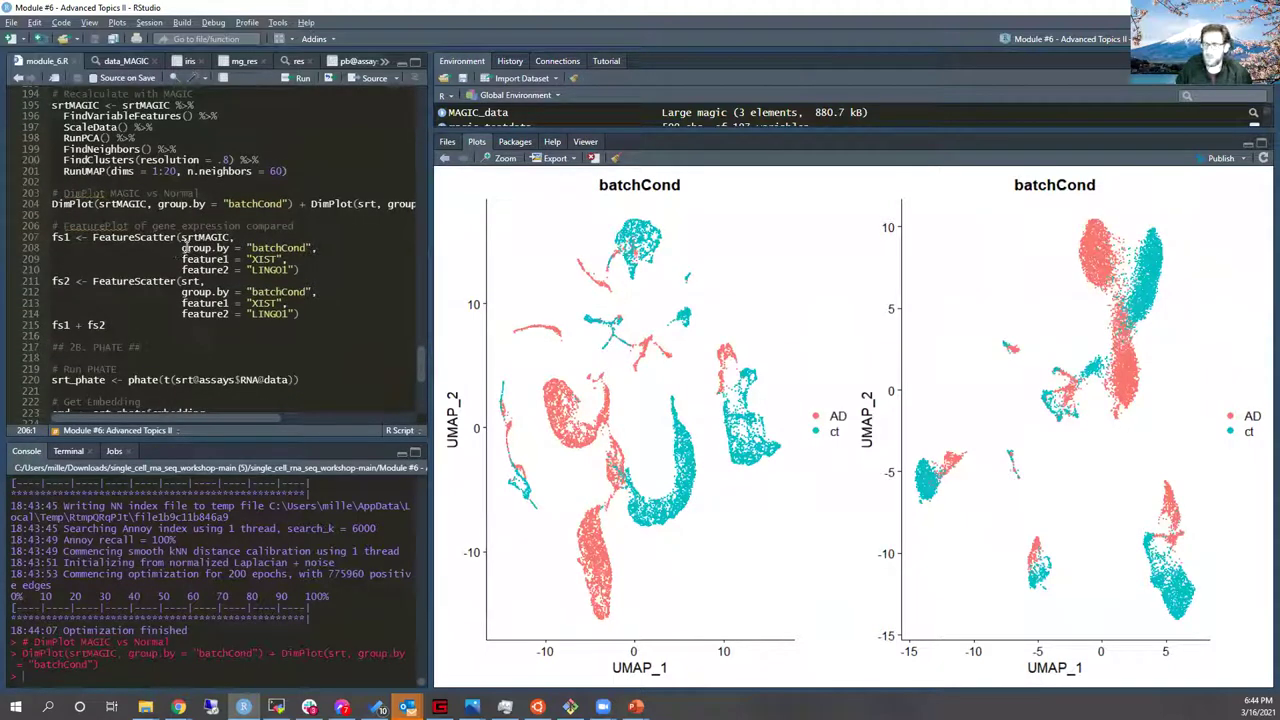
{"action": "left_click", "coordinate": [199, 248]}
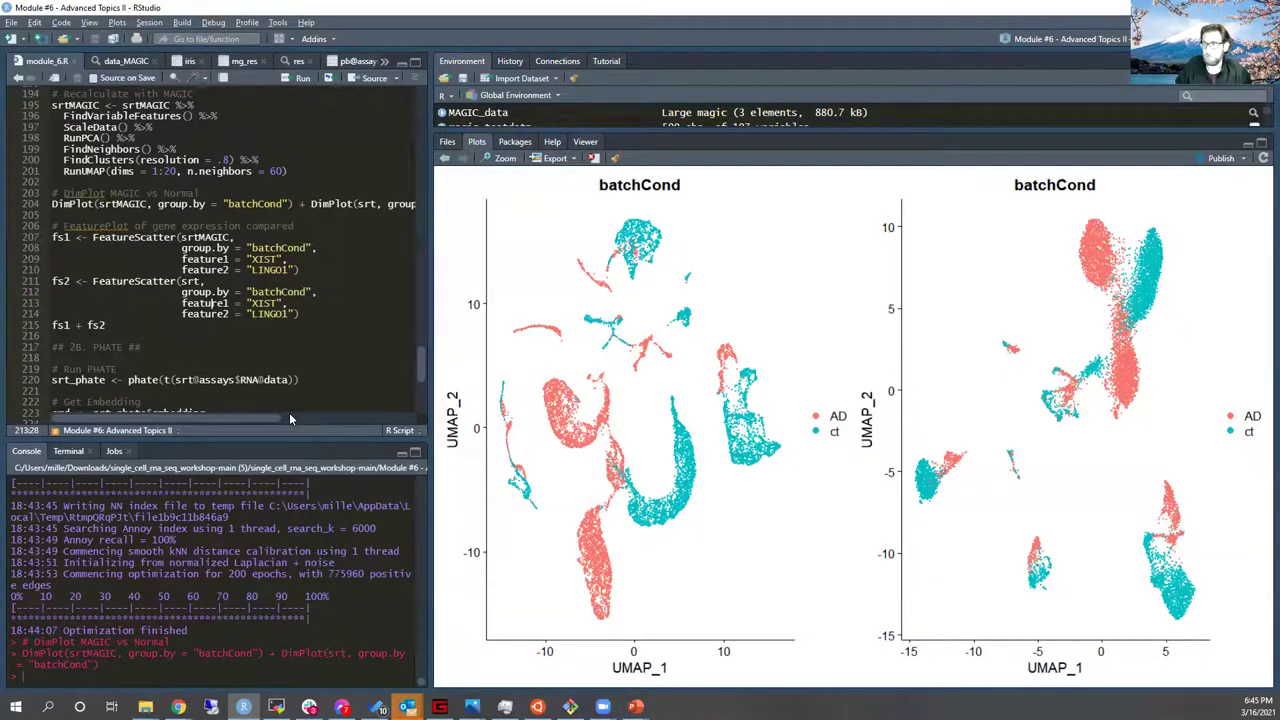
{"action": "left_click", "coordinate": [229, 249]}
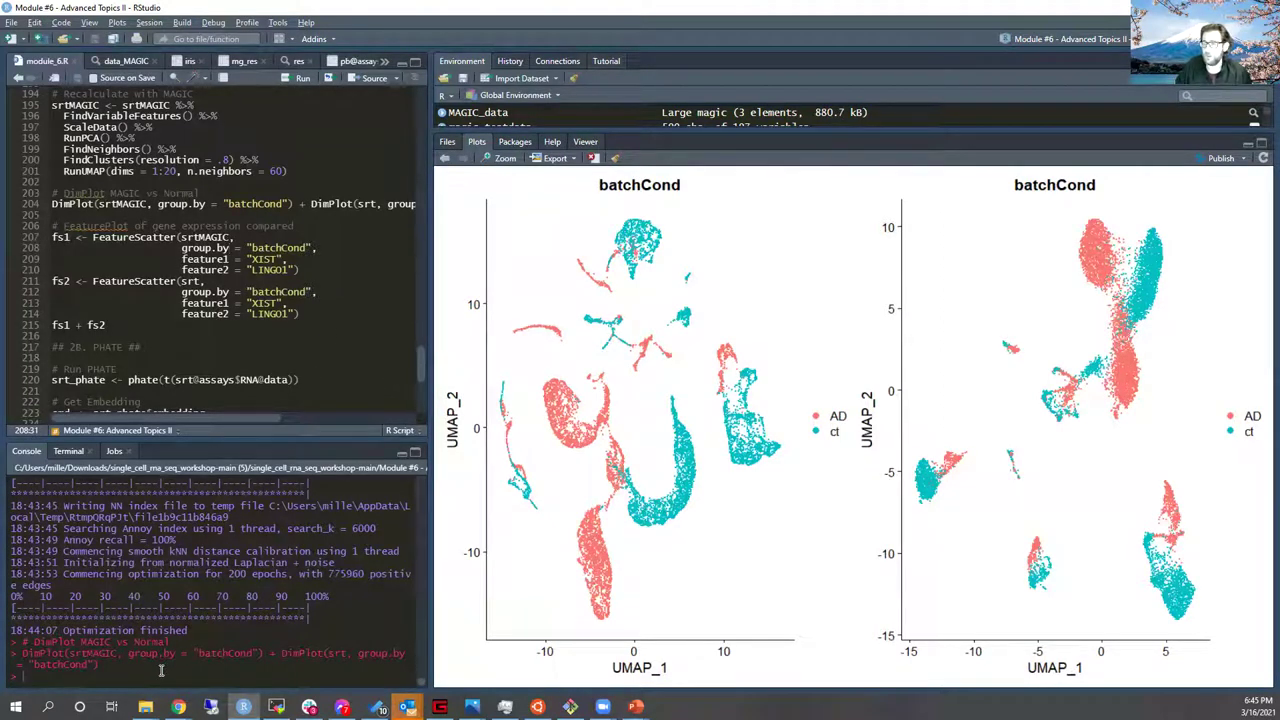
Step: Show more of the environment's object list, remove data_MAGIC with rm(), and free its memory with gc()
{"action": "left_click_drag", "start_coordinate": [495, 130], "coordinate": [528, 290]}
{"action": "scroll", "coordinate": [716, 152], "scroll_direction": "up", "scroll_amount": 2}
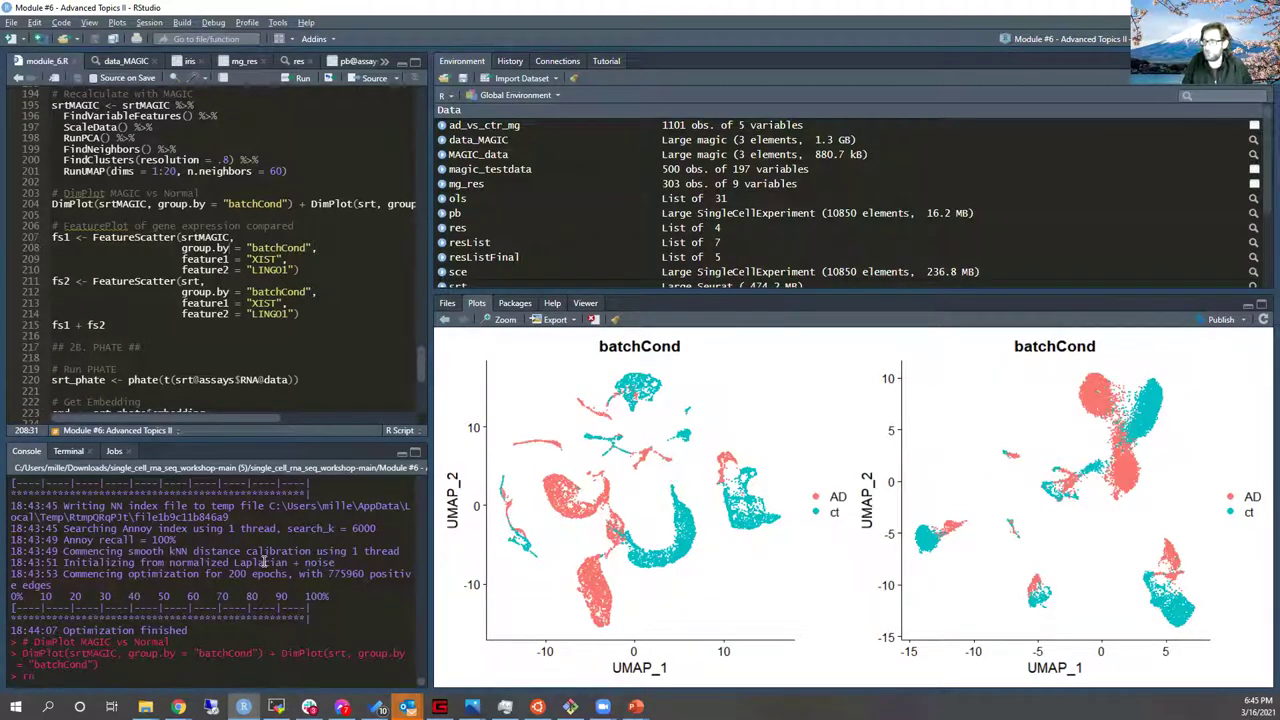
{"action": "type", "text": "("}
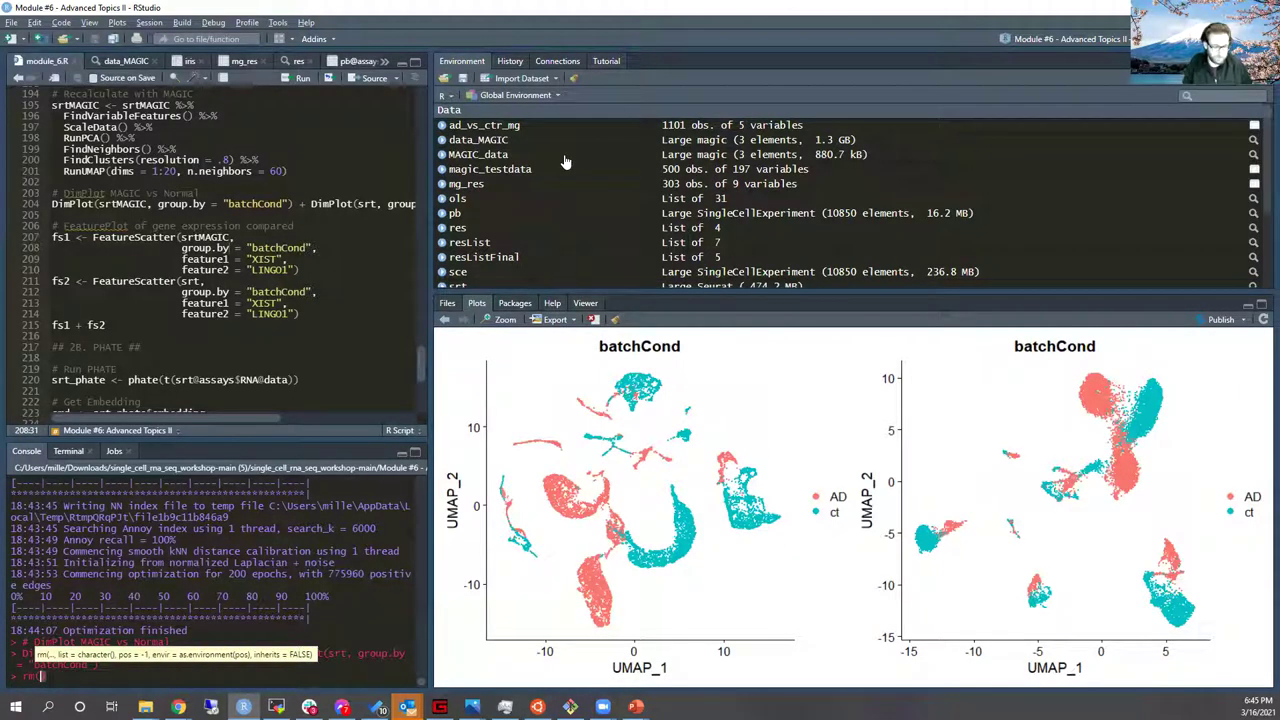
{"action": "type", "text": "data_MAGIC)"}
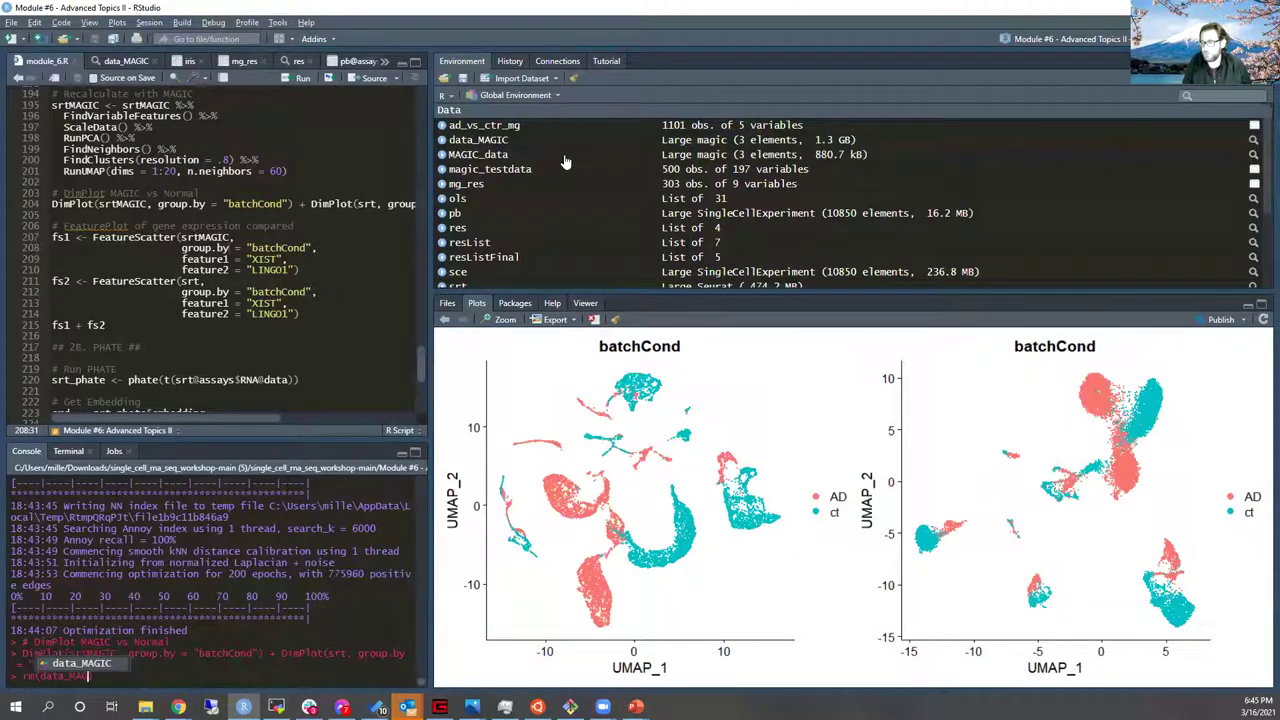
{"action": "key", "text": "Return"}
{"action": "type", "text": "gc("}
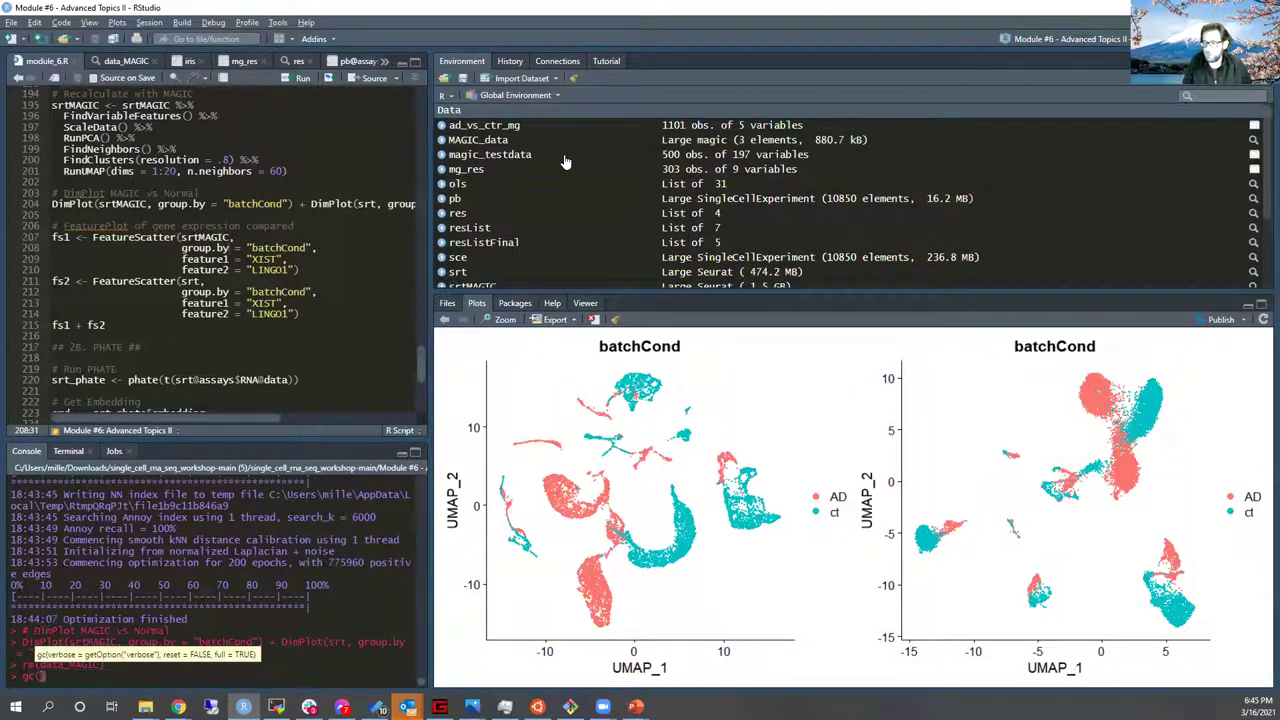
{"action": "key", "text": "Return"}
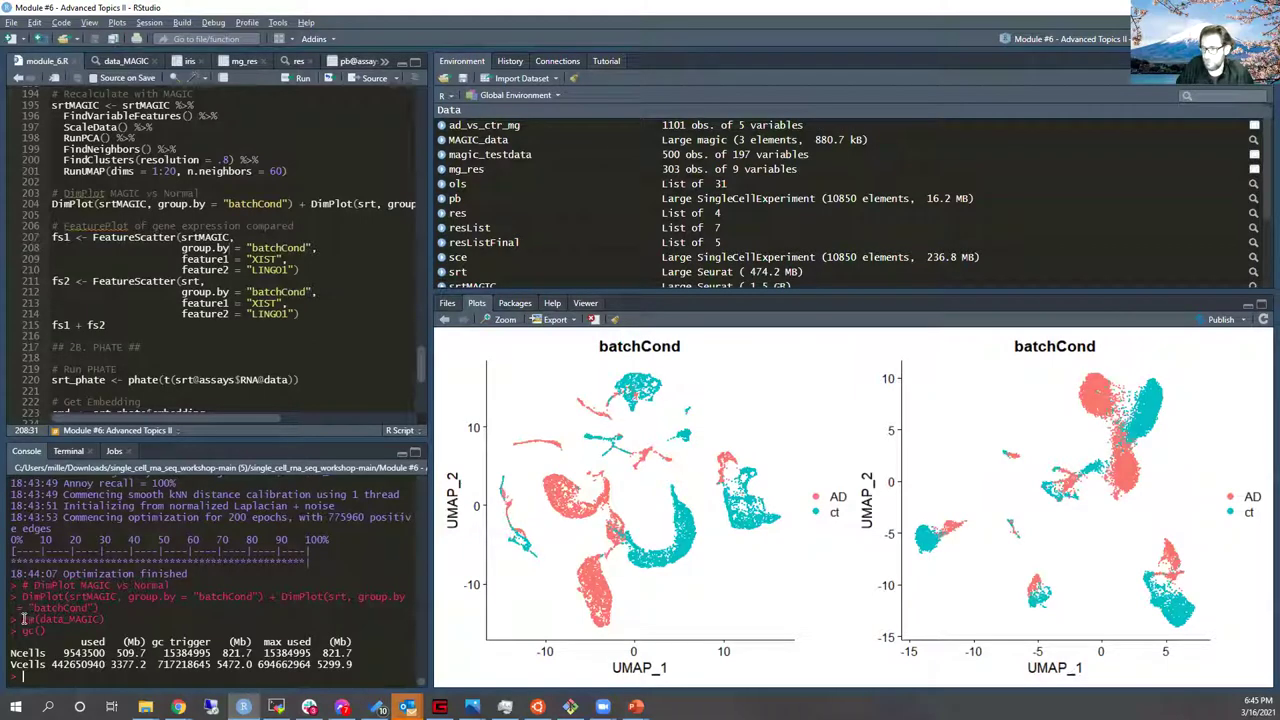
{"action": "left_click_drag", "start_coordinate": [23, 619], "coordinate": [111, 619]}
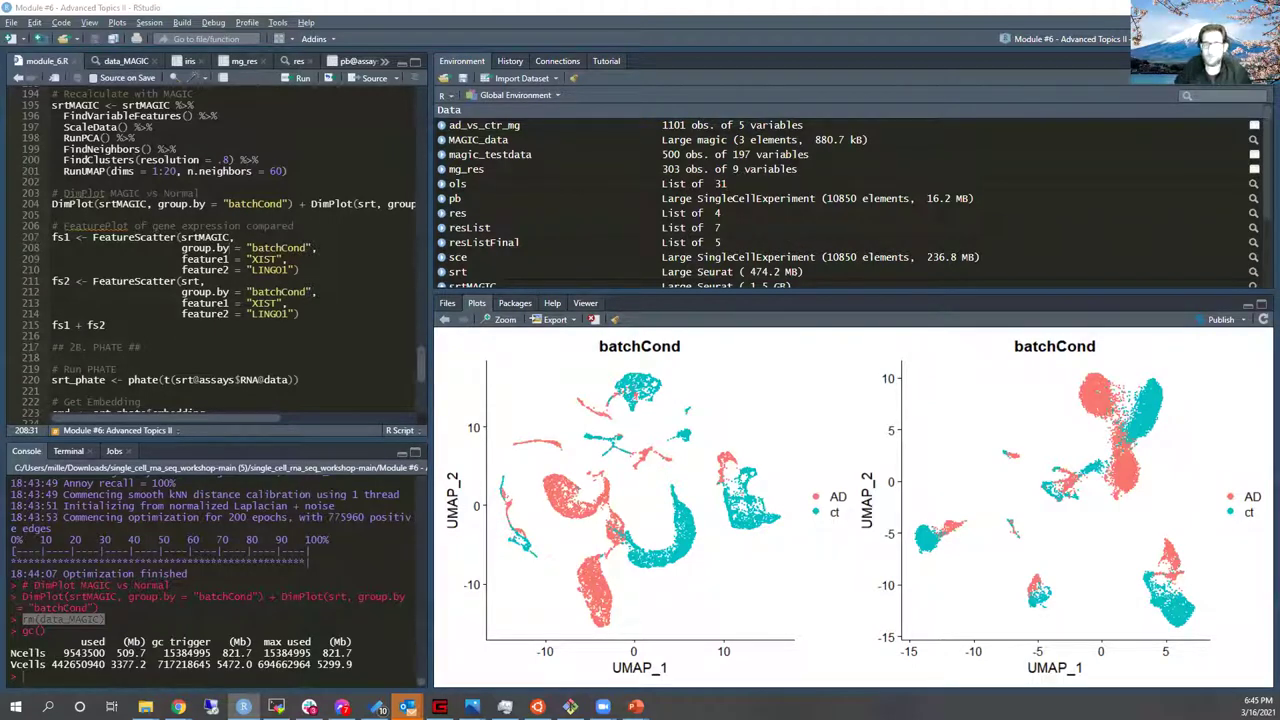
Step: Enlarge the plot area and run fs1, fs2 and fs1 + fs2 to compare XIST against LINGO1 in srtMAGIC and srt
{"action": "left_click", "coordinate": [178, 237]}
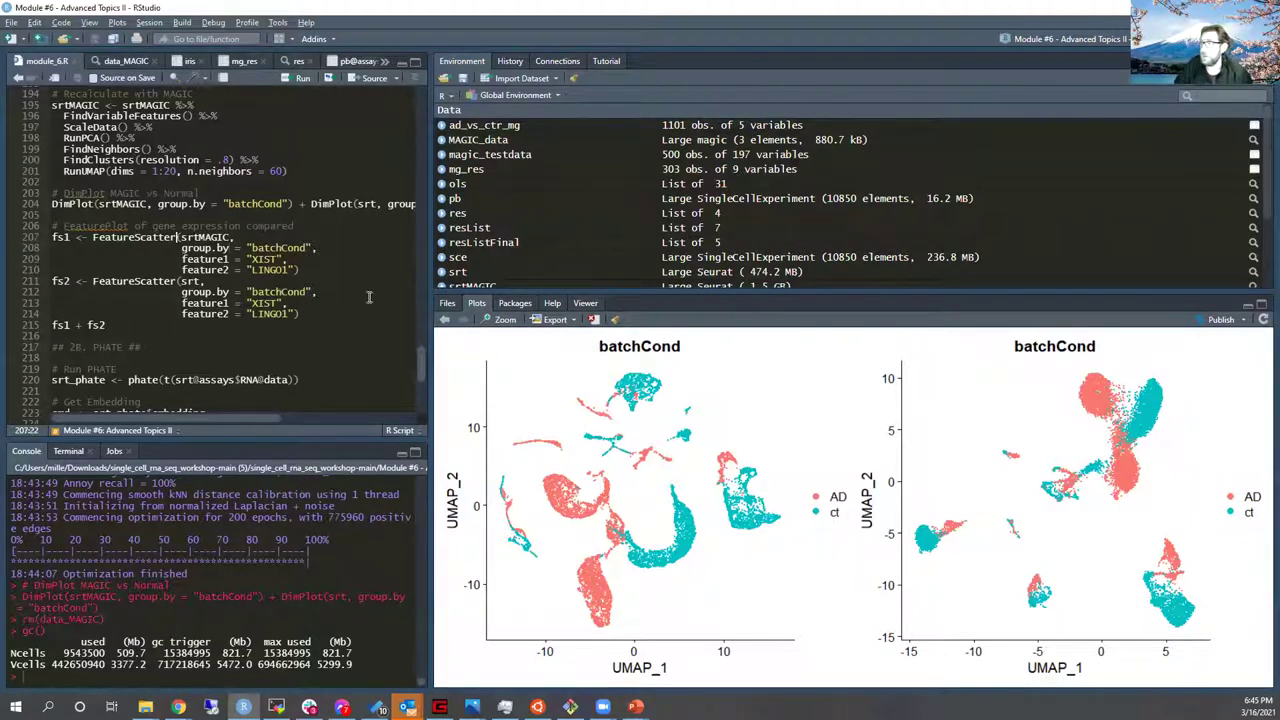
{"action": "left_click_drag", "start_coordinate": [658, 293], "coordinate": [658, 181]}
{"action": "left_click", "coordinate": [178, 249]}
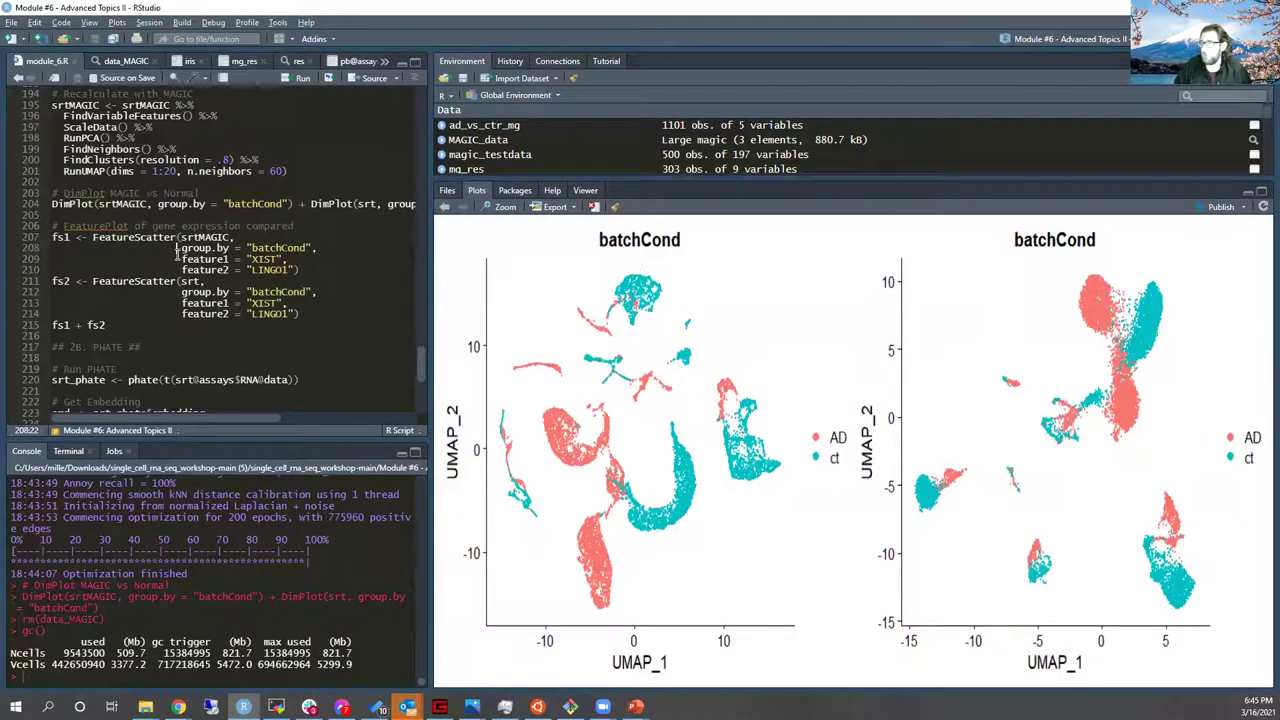
{"action": "left_click", "coordinate": [228, 240]}
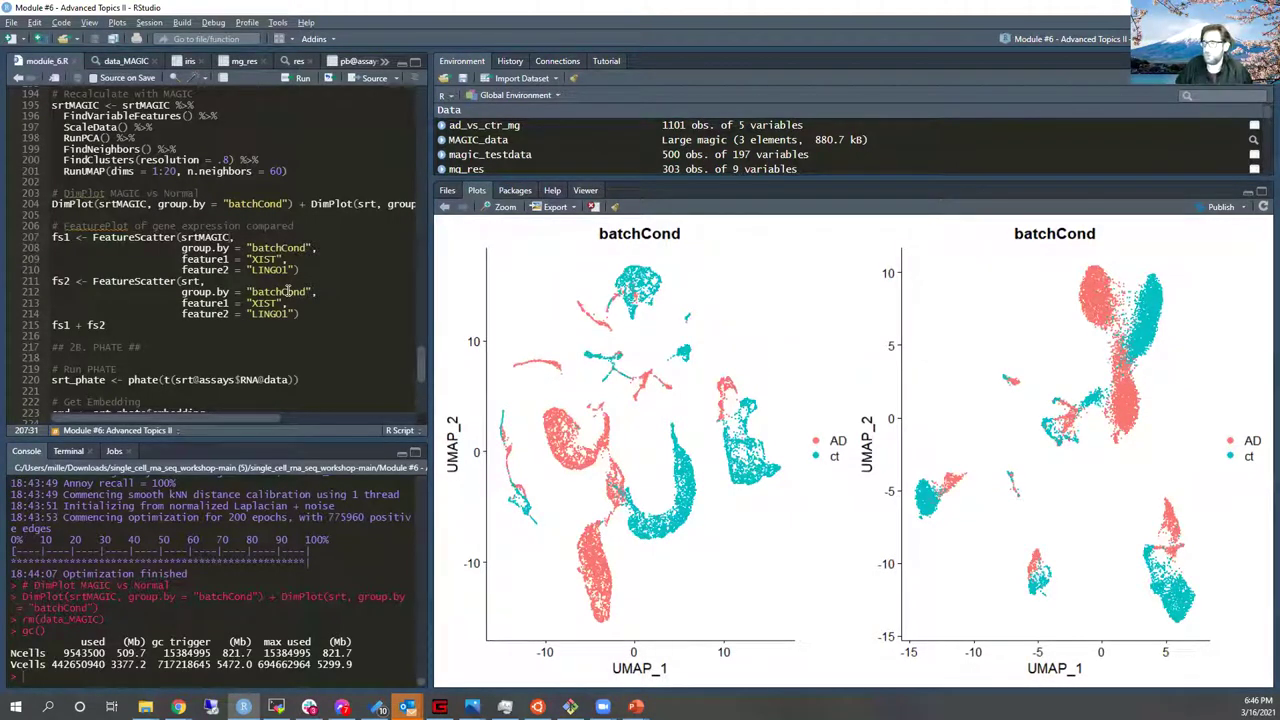
{"action": "key", "text": "ctrl+Return"}
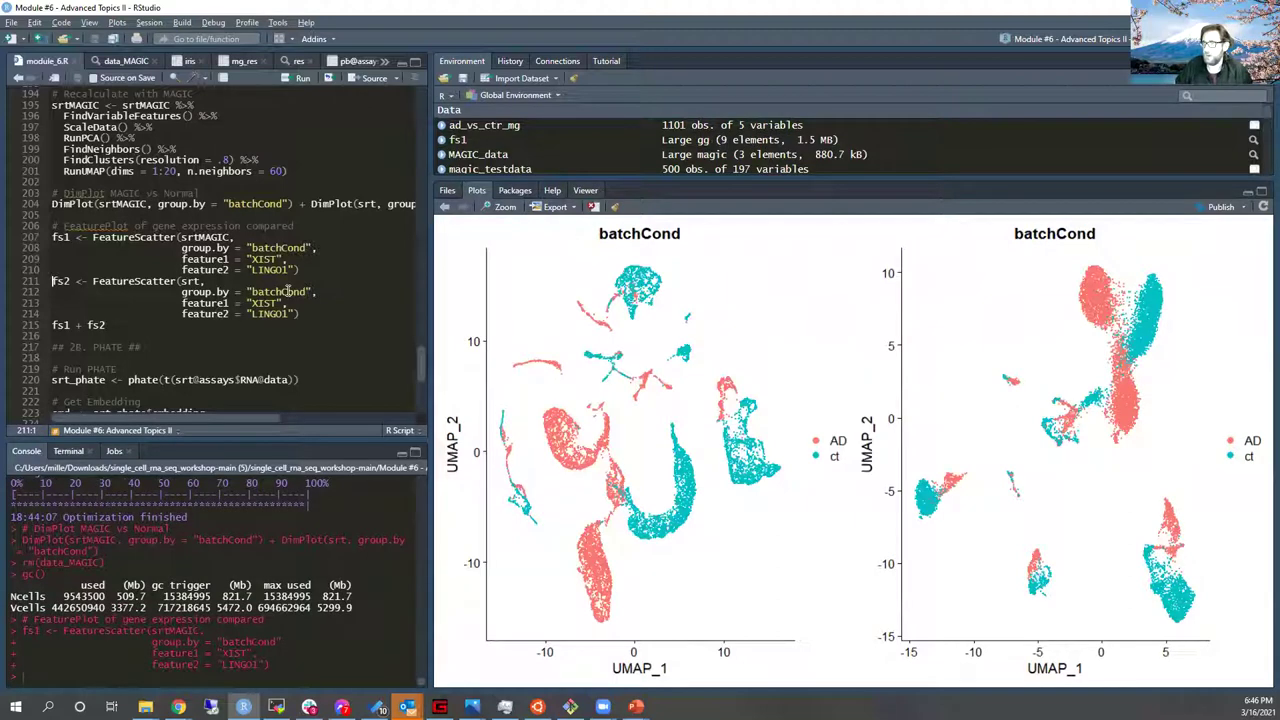
{"action": "key", "text": "ctrl+Return"}
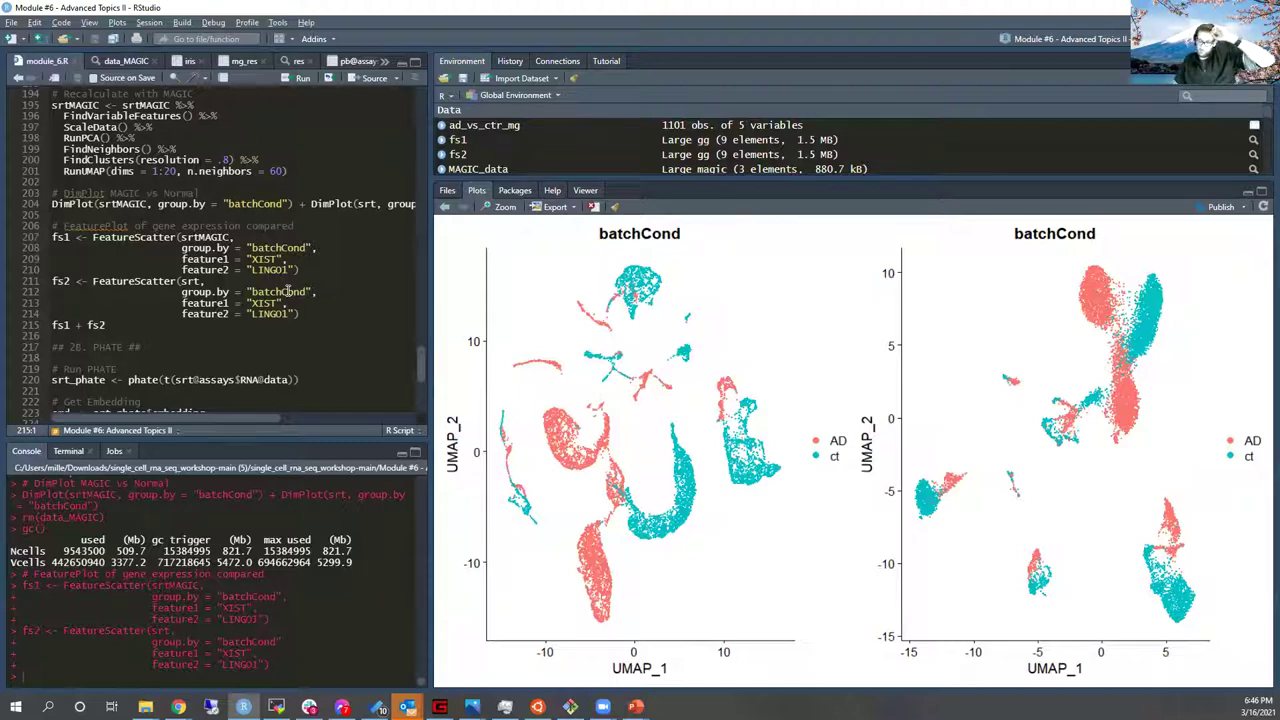
{"action": "key", "text": "ctrl+Return"}
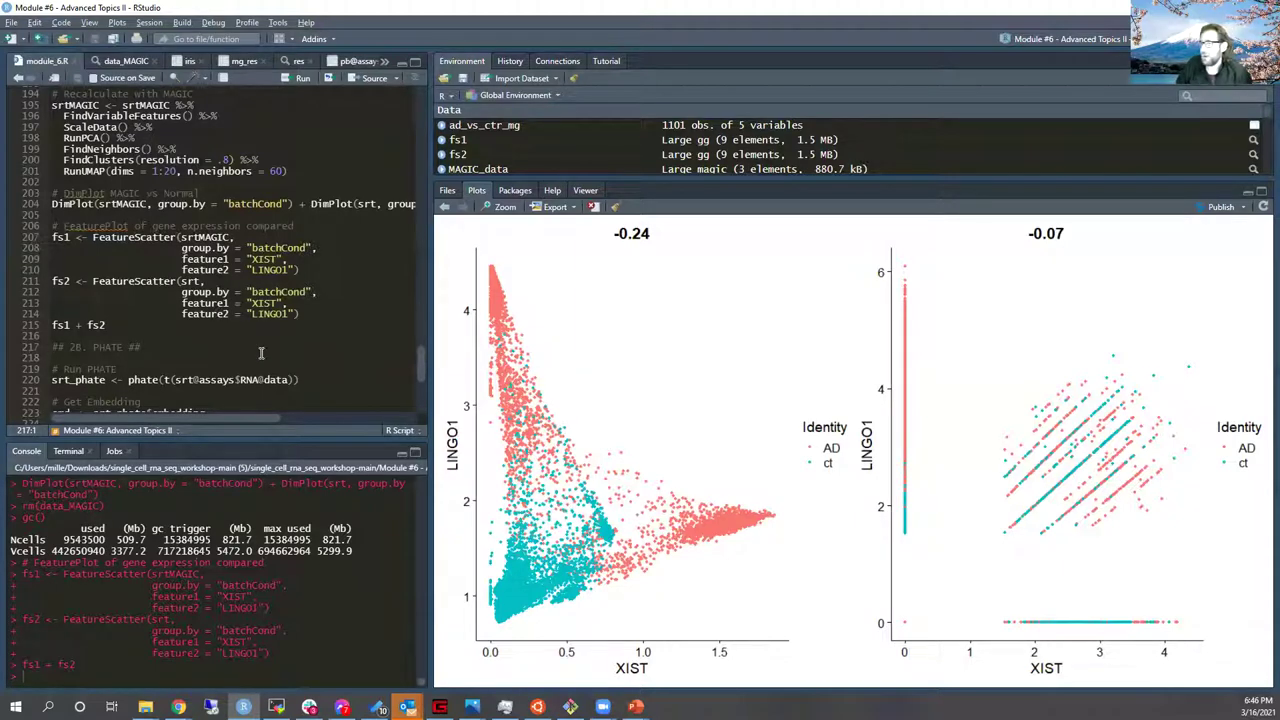
Step: Change feature1 to "NEAT1" in both the fs1 and fs2 FeatureScatter calls
{"action": "left_click", "coordinate": [278, 260]}
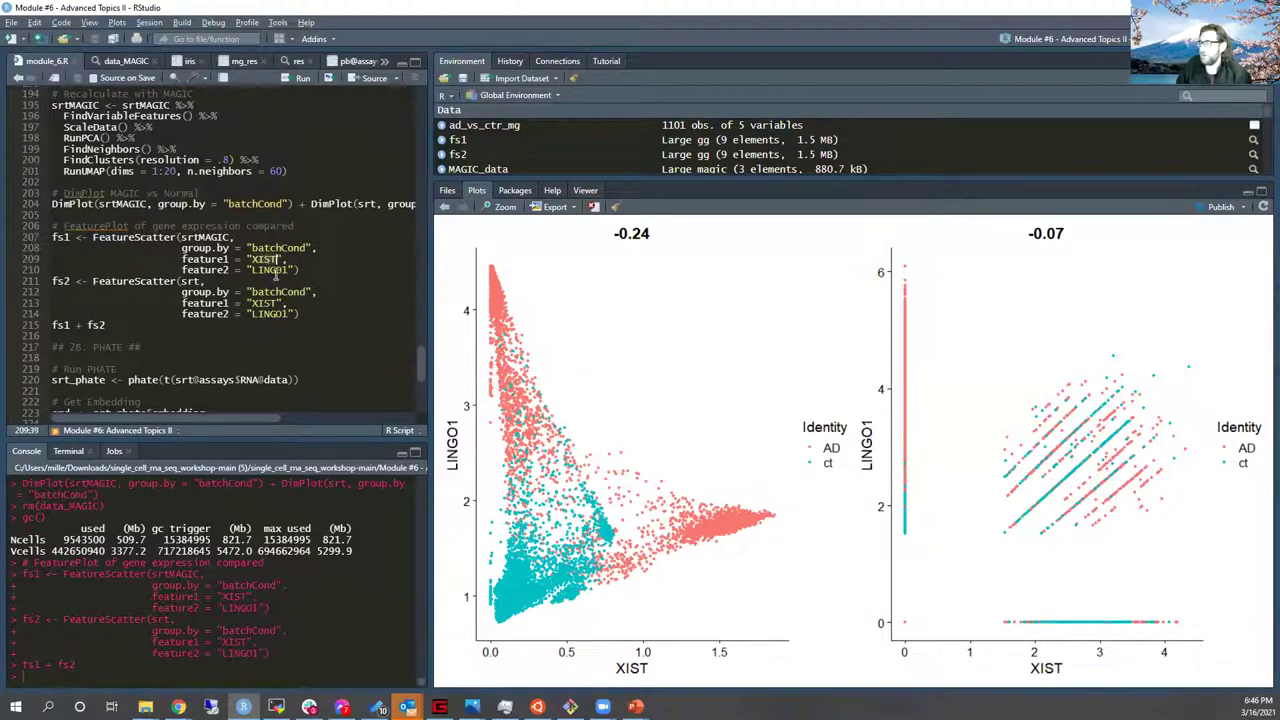
{"action": "scroll", "coordinate": [295, 320], "scroll_direction": "up", "scroll_amount": 1}
{"action": "type", "text": "NE"}
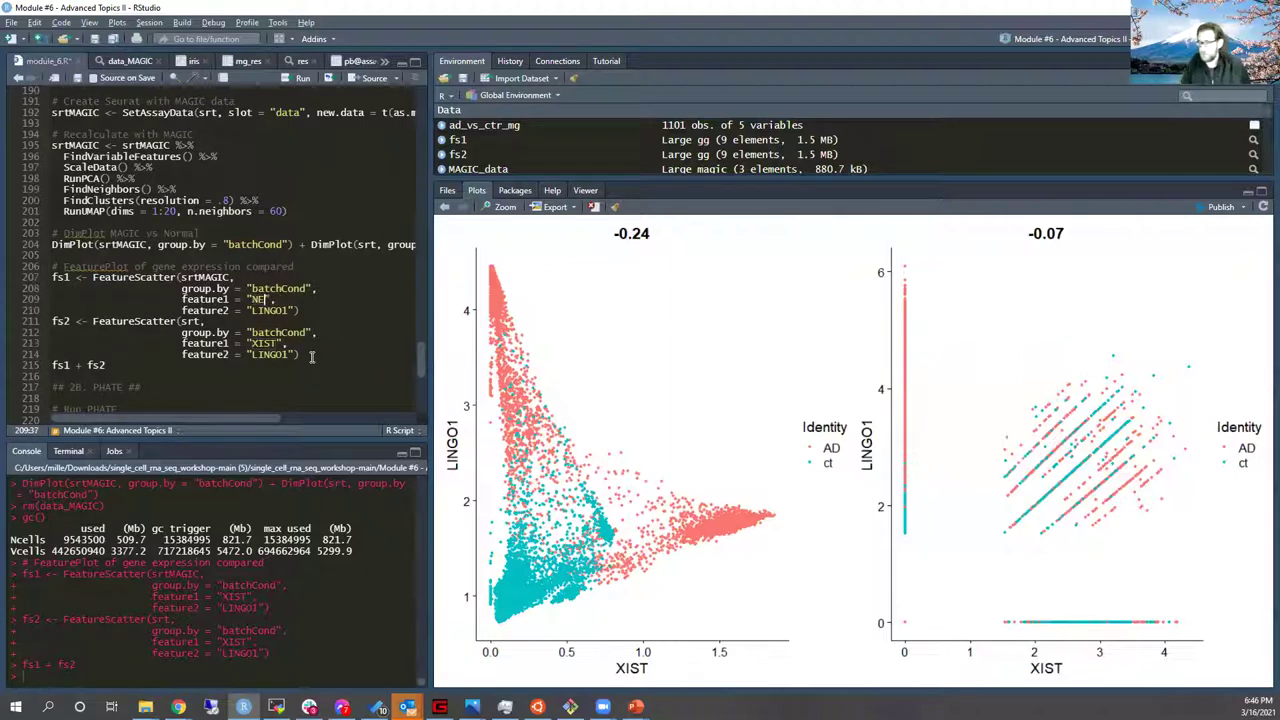
{"action": "type", "text": "AT1"}
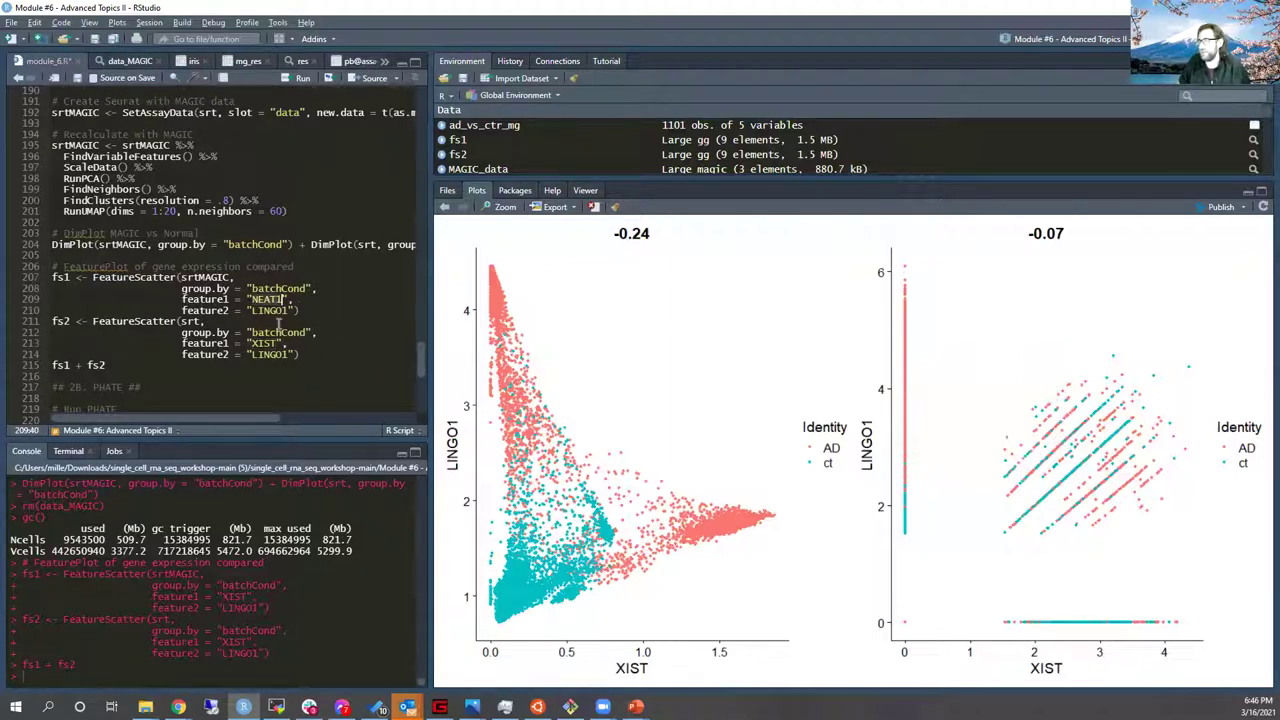
{"action": "double_click", "coordinate": [265, 343]}
{"action": "type", "text": "NEAT1"}
Step: Rerun the fs1 and fs2 FeatureScatter calls and plot fs1 + fs2 for NEAT1 against LINGO1
{"action": "left_click", "coordinate": [300, 299]}
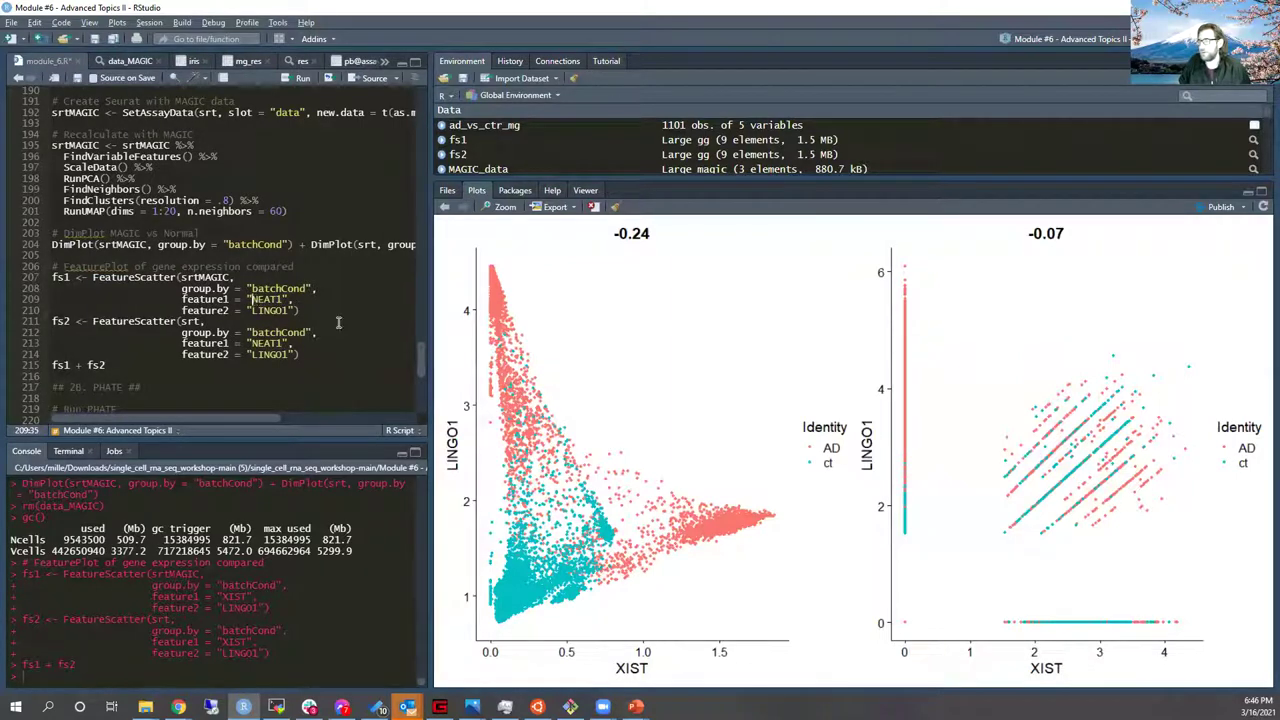
{"action": "key", "text": "ctrl+Return"}
{"action": "key", "text": "ctrl+Return"}
{"action": "key", "text": "ctrl+Return"}
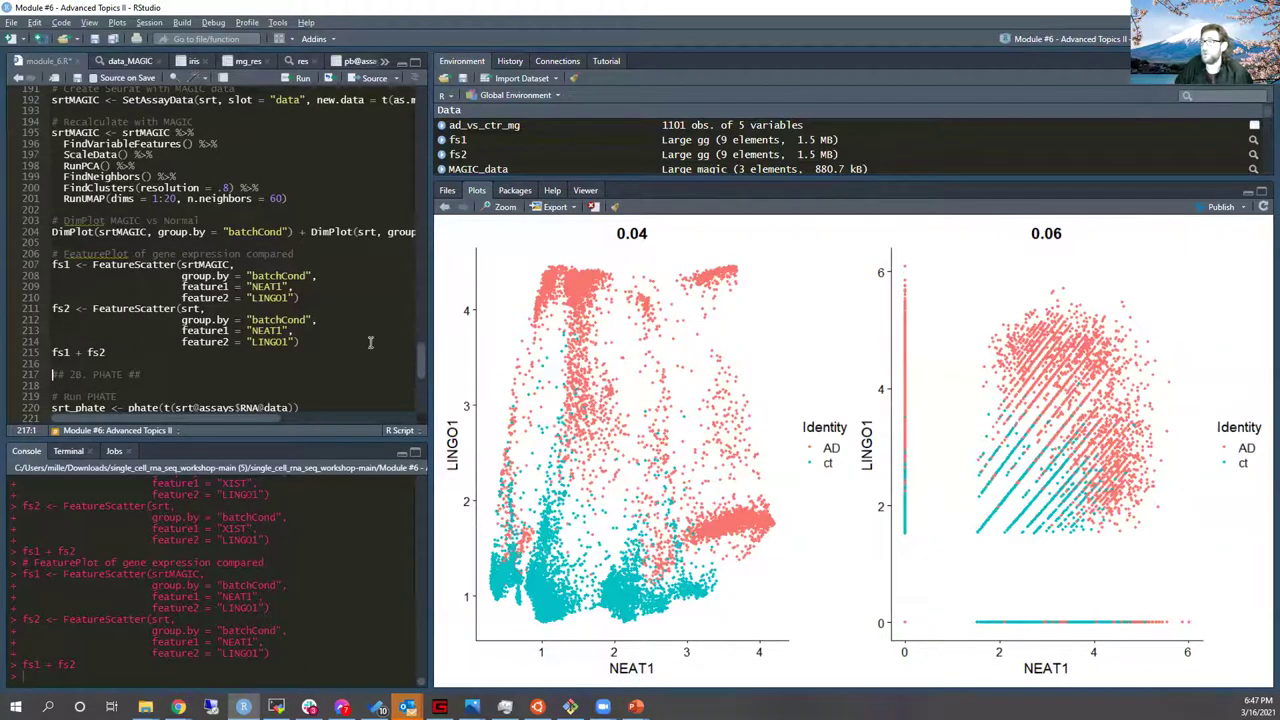
Step: Start a VlnPlot call for srtMAGIC with features = c("XIST") below the fs1 + fs2 line
{"action": "key", "text": "Return"}
{"action": "key", "text": "Return"}
{"action": "key", "text": "Up"}
{"action": "key", "text": "Up"}
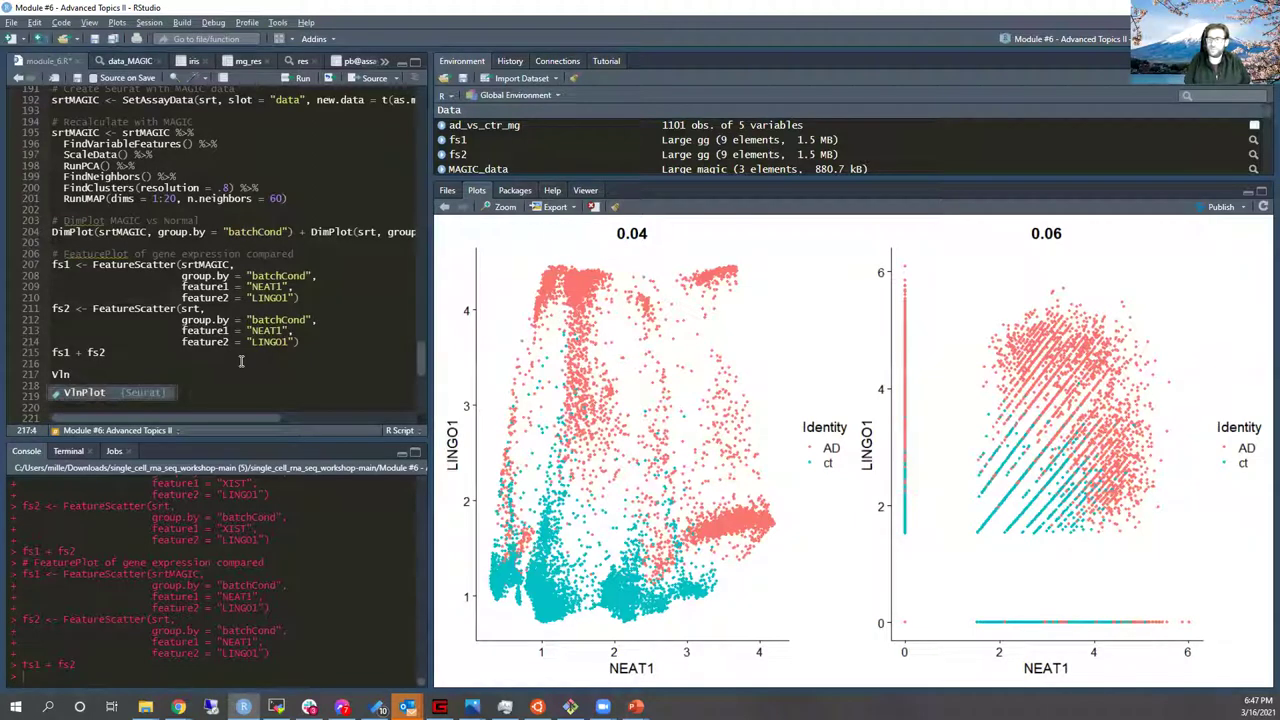
{"action": "key", "text": "Tab"}
{"action": "type", "text": "srt"}
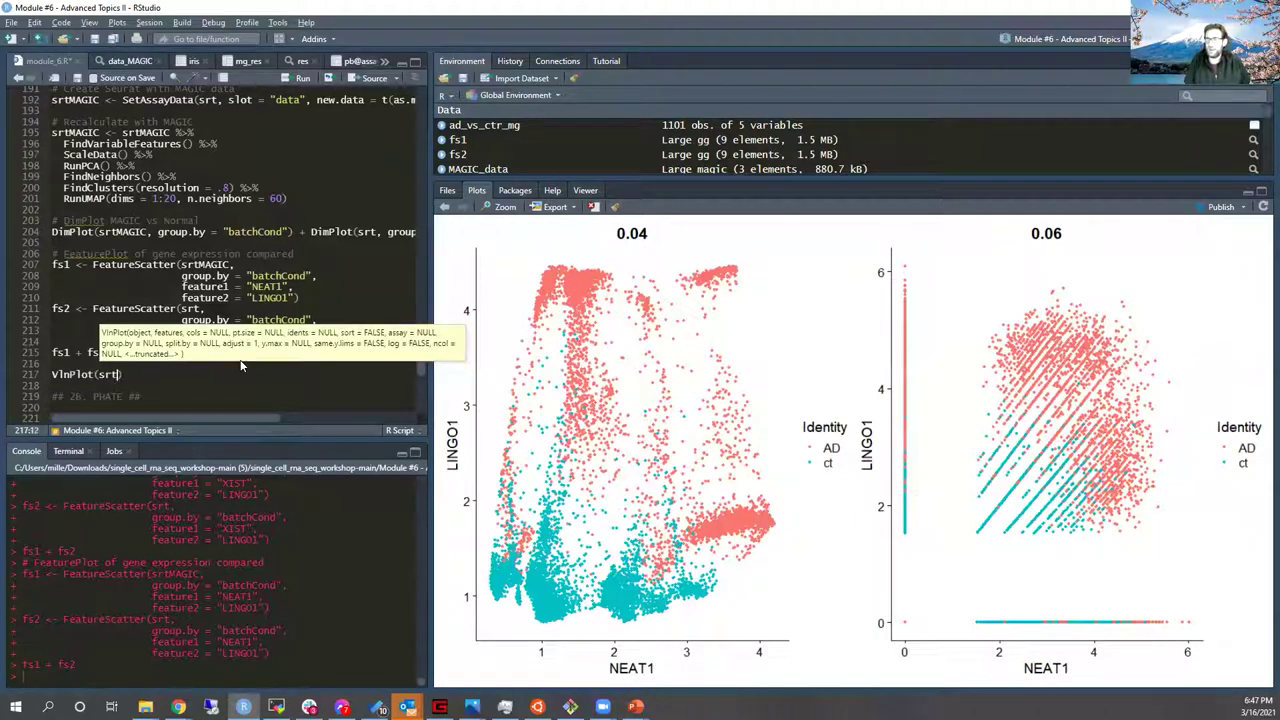
{"action": "type", "text": "MAGIC"}
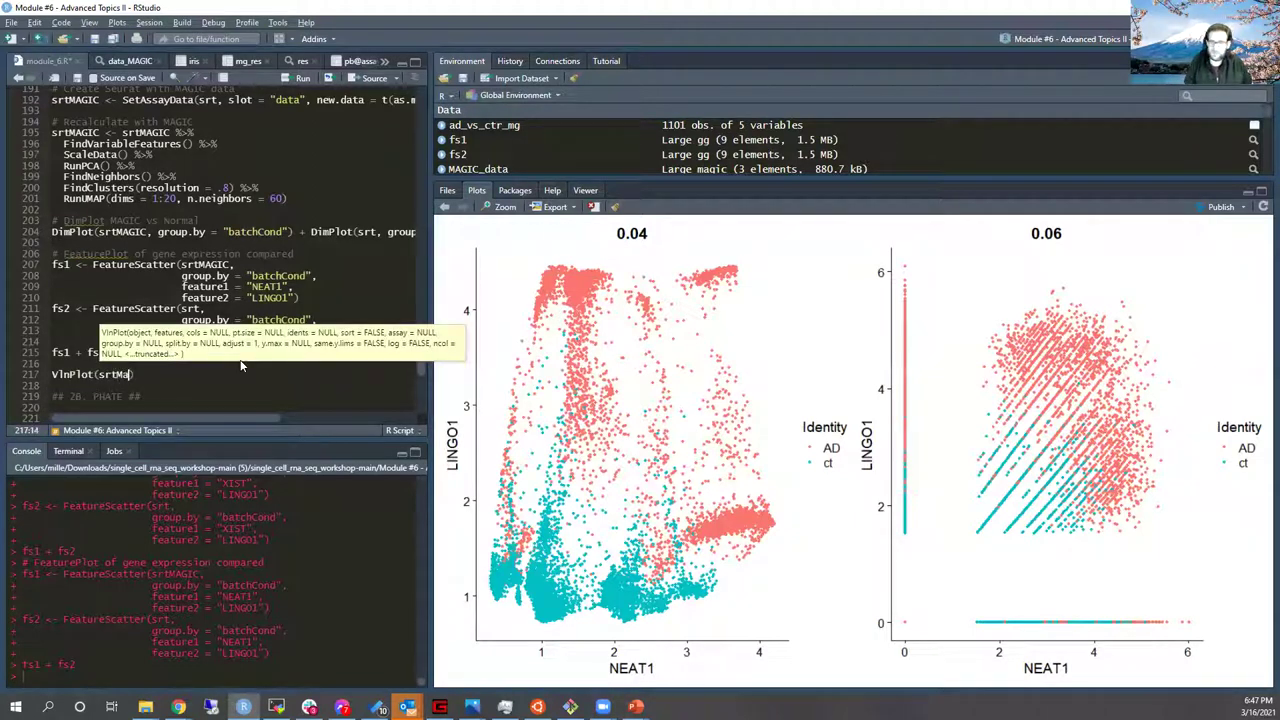
{"action": "type", "text": ", "}
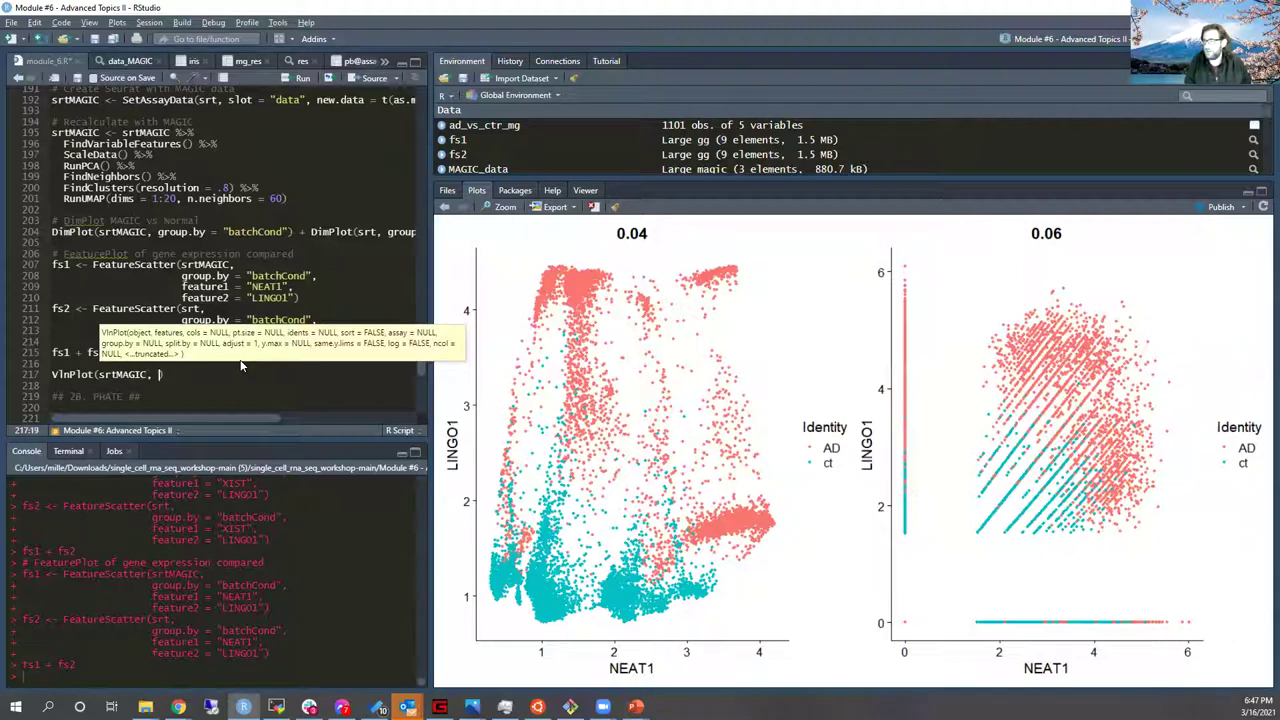
{"action": "type", "text": "fea"}
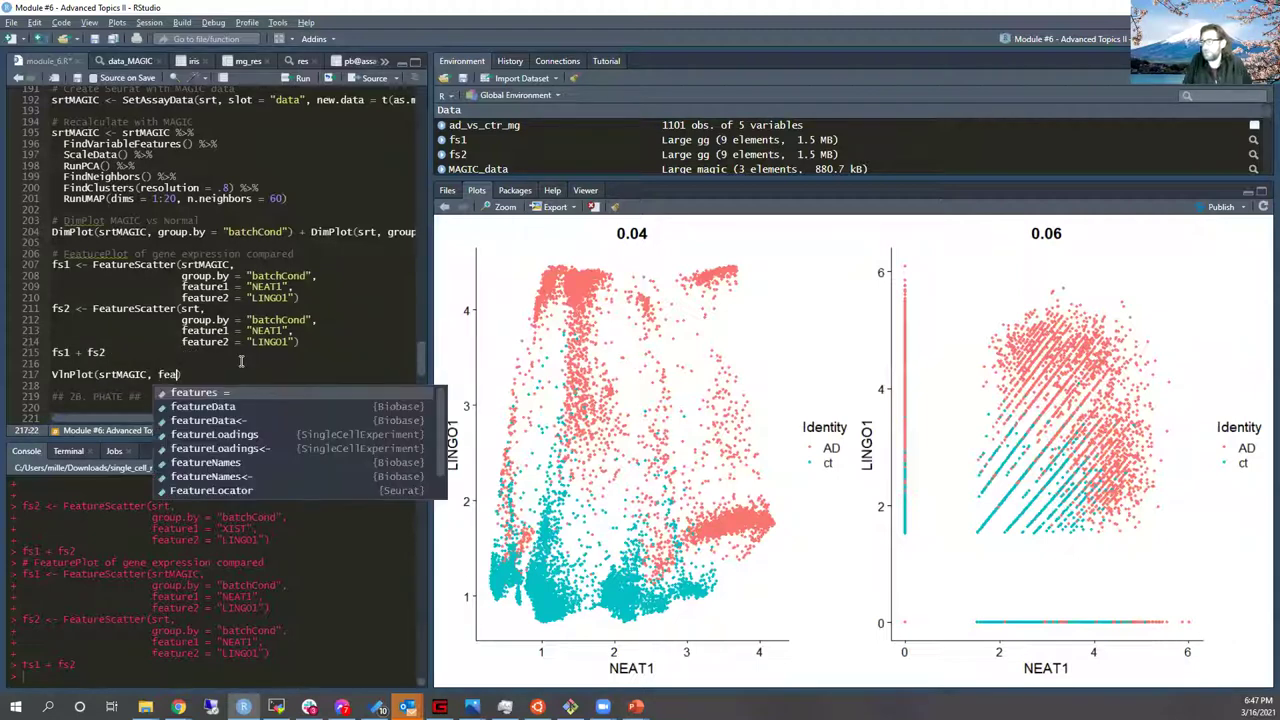
{"action": "type", "text": "tures = c(\"XIST\""}
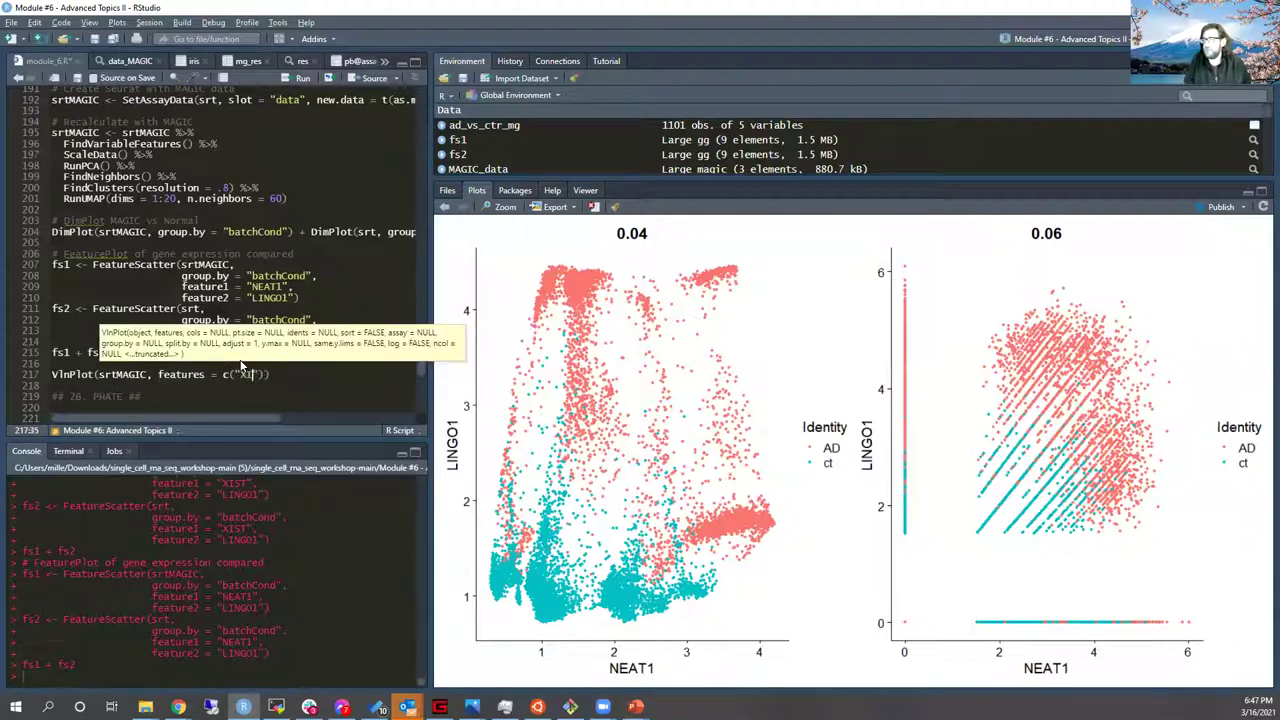
{"action": "type", "text": "),"}
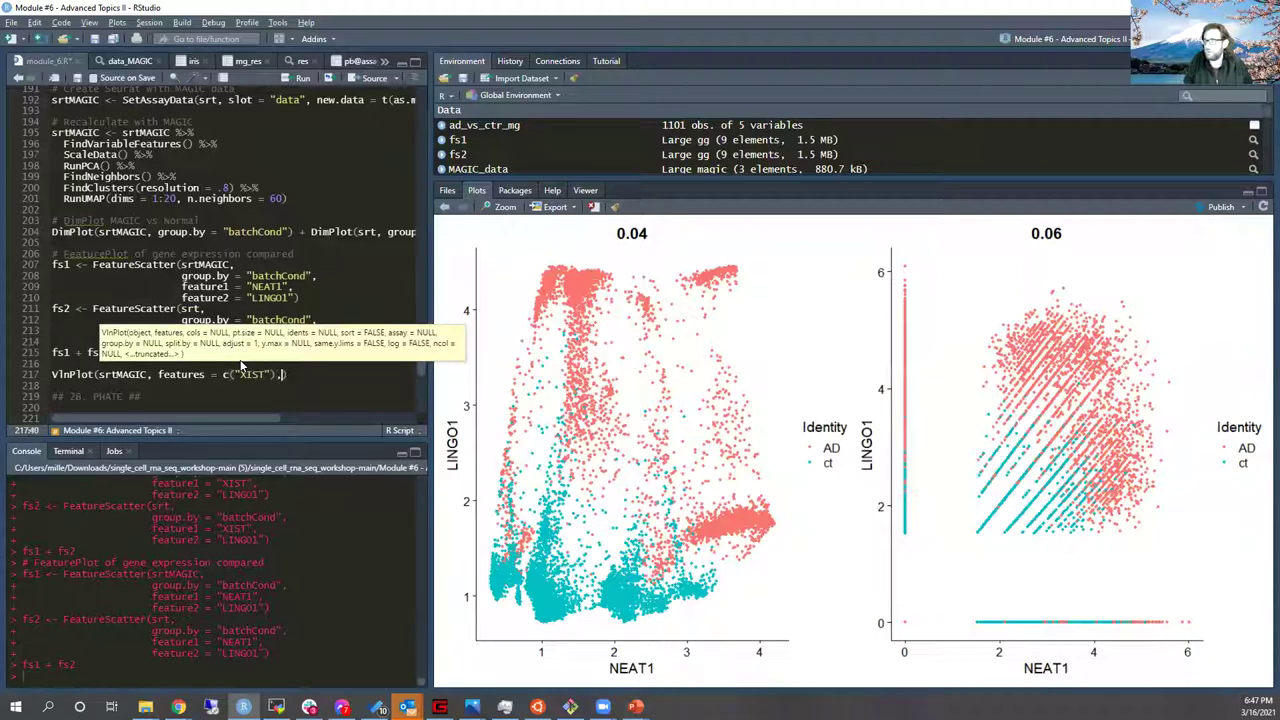
Step: Replace the unfinished srtMAGIC violin line with a copy of the earlier VlnPlot(srt, group.by = "cellType", features = "XIST", split.by = "sex") call
{"action": "key", "text": "Page_Up"}
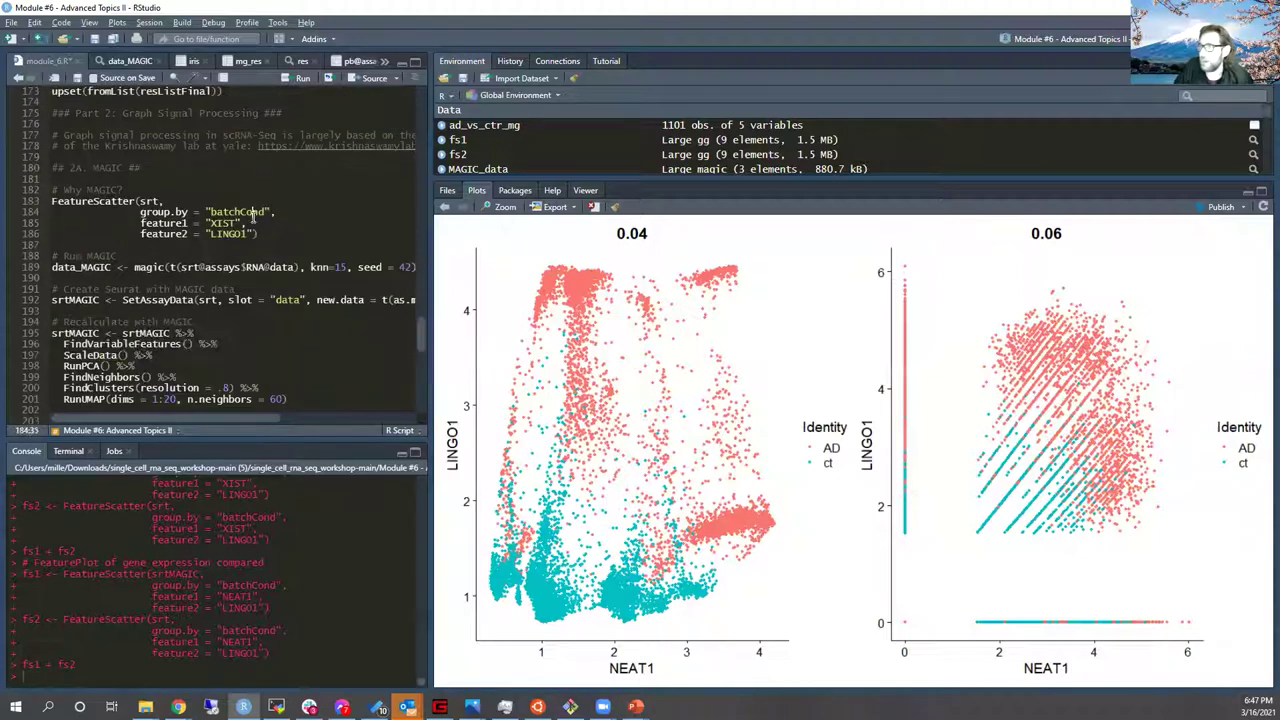
{"action": "scroll", "coordinate": [213, 253], "scroll_direction": "up", "scroll_amount": 15}
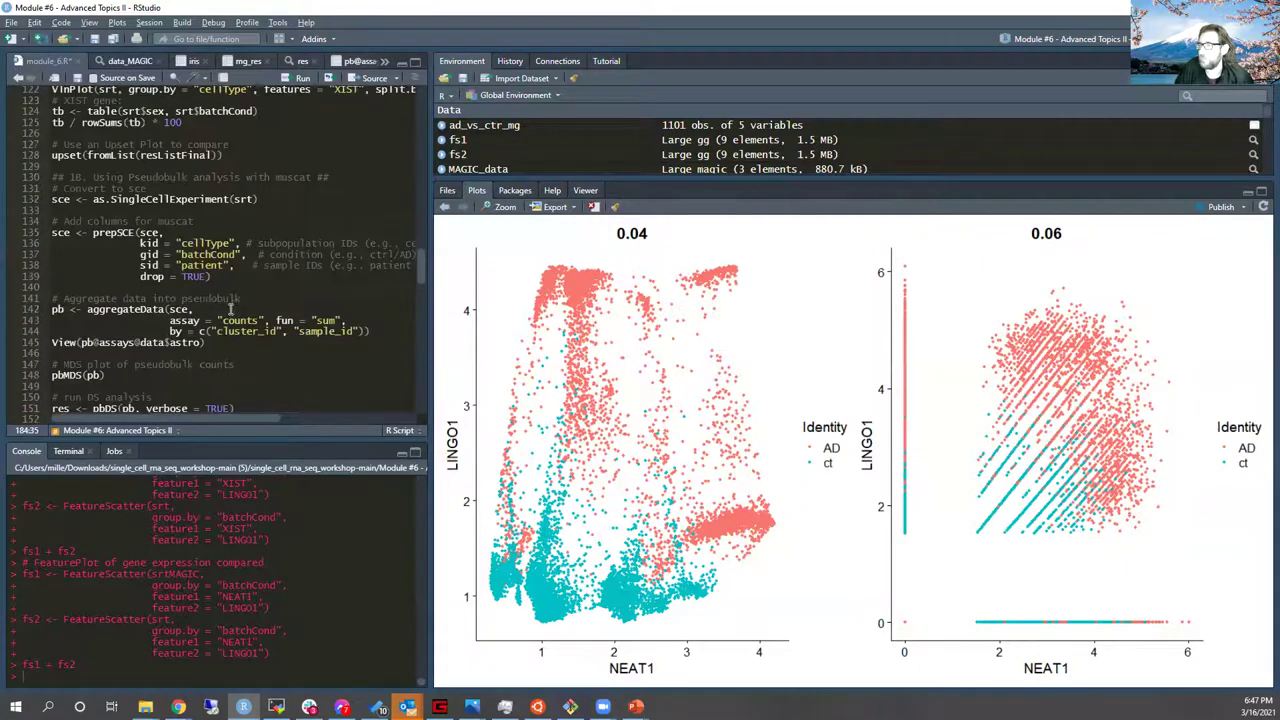
{"action": "triple_click", "coordinate": [263, 290]}
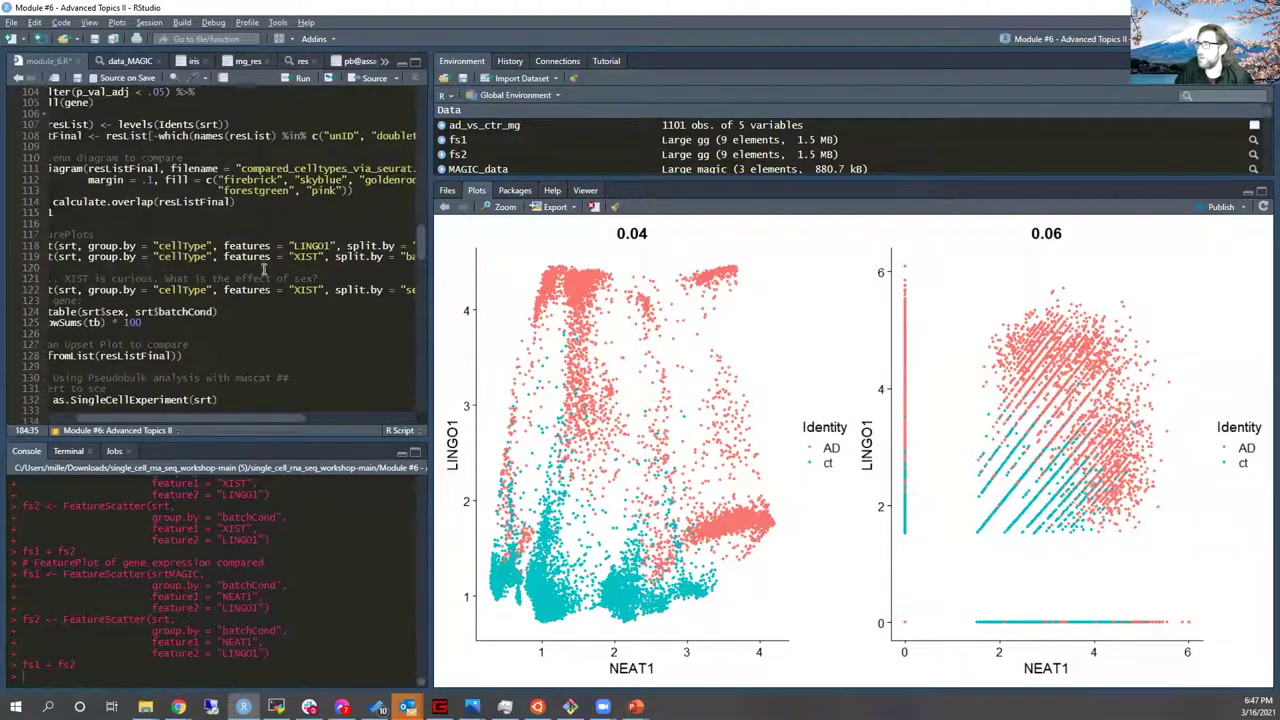
{"action": "scroll", "coordinate": [195, 320], "scroll_direction": "down", "scroll_amount": 20}
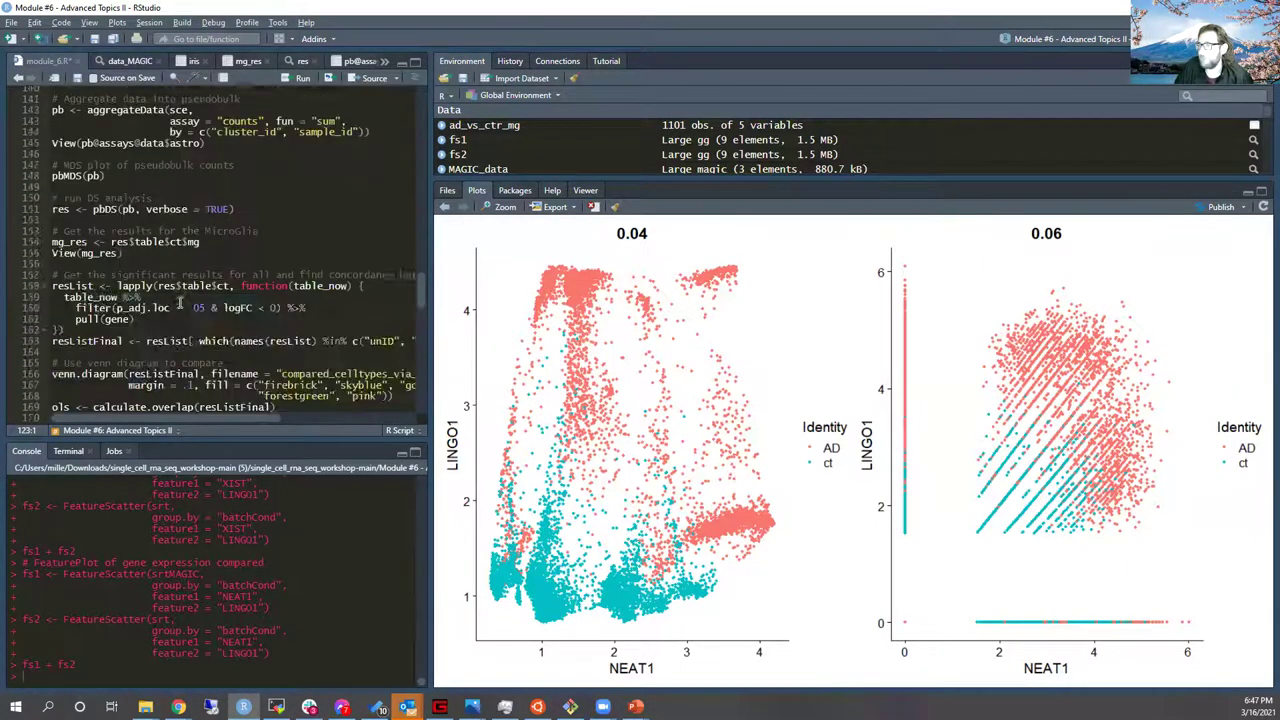
{"action": "scroll", "coordinate": [194, 262], "scroll_direction": "down", "scroll_amount": 9}
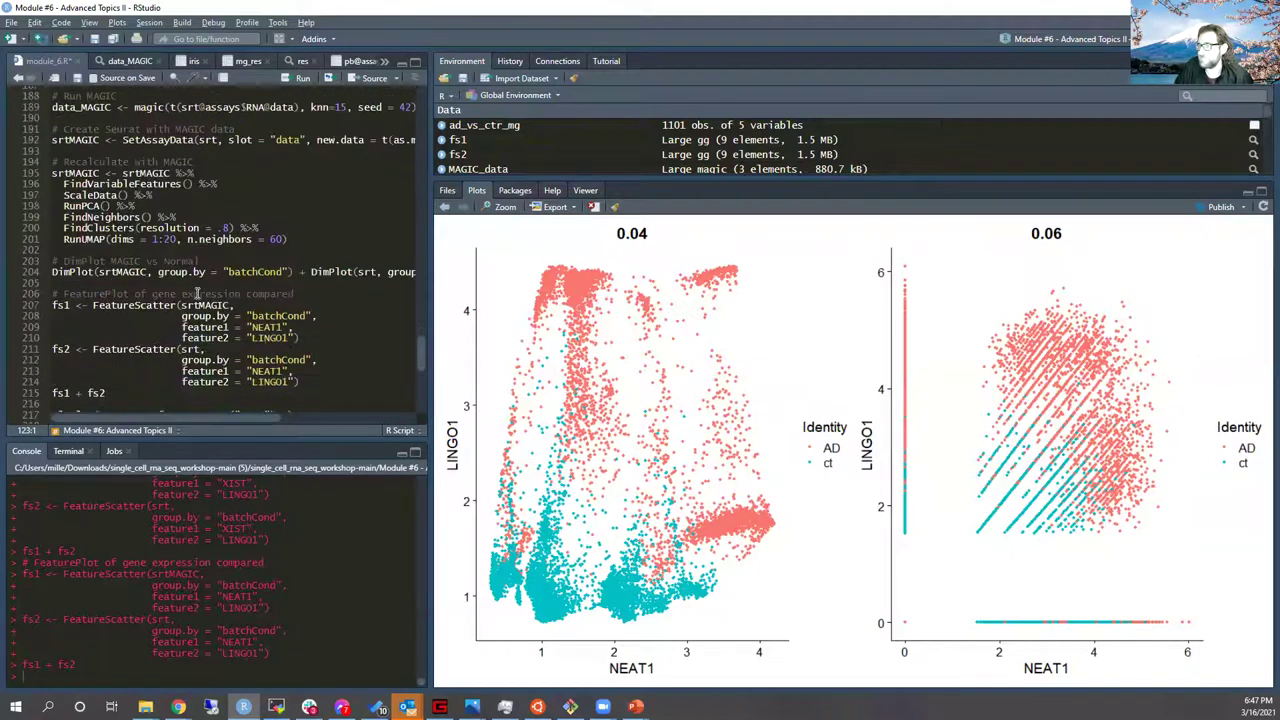
{"action": "triple_click", "coordinate": [190, 294]}
{"action": "type", "text": "VlnPlot(srt, group.by = \"cellType\", features = \"XIST\", split.by = \"sex\")"}
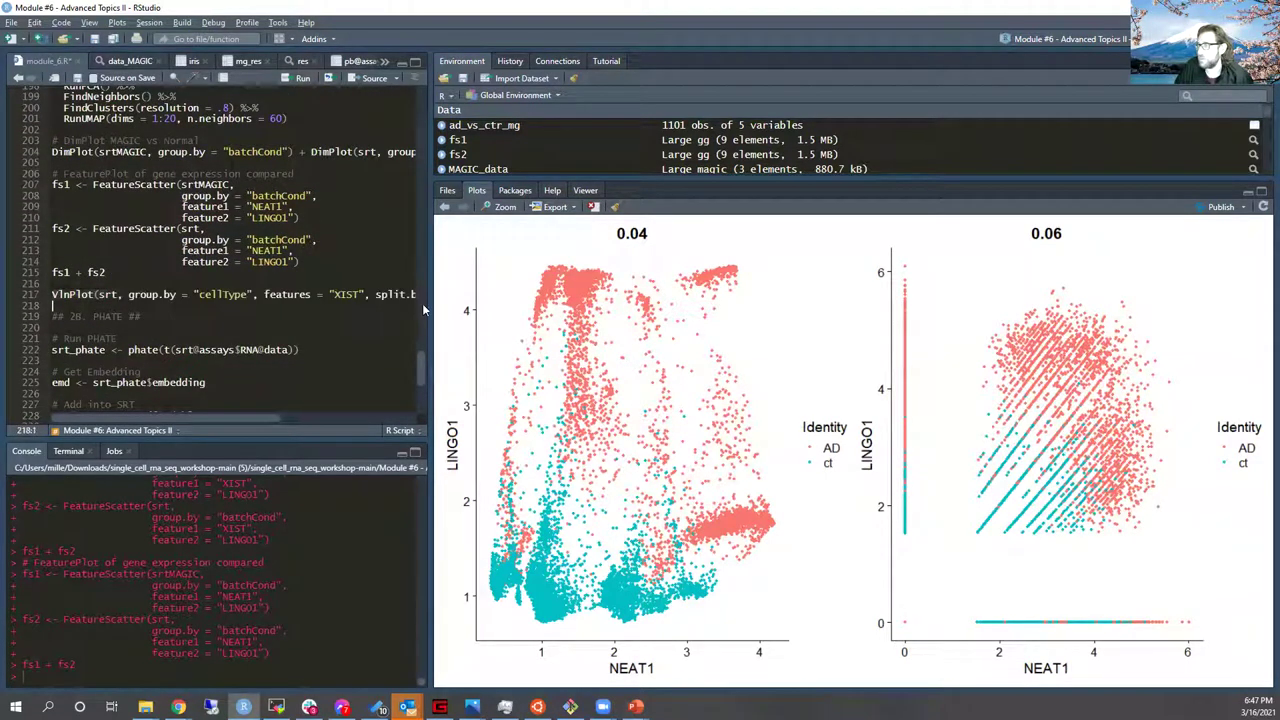
Step: Widen the script area and run the VlnPlot line for XIST in srt
{"action": "left_click_drag", "start_coordinate": [431, 308], "coordinate": [598, 322]}
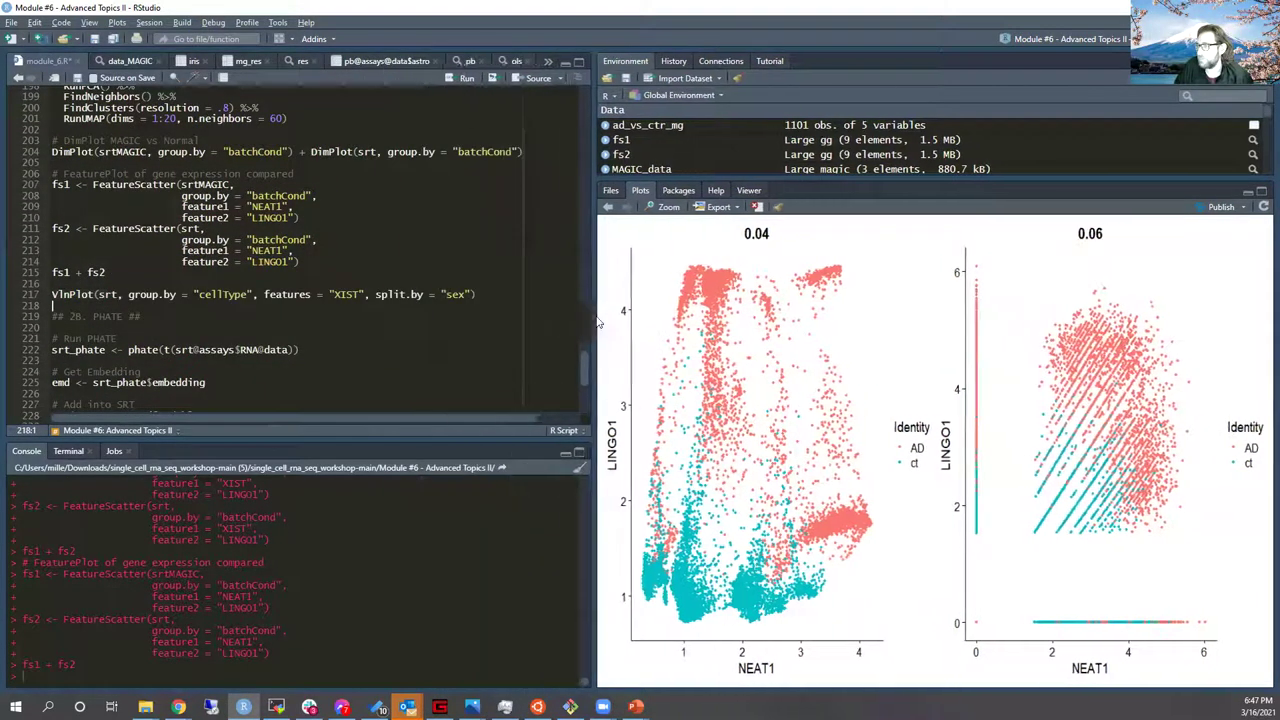
{"action": "left_click", "coordinate": [352, 294]}
{"action": "key", "text": "ctrl+Return"}
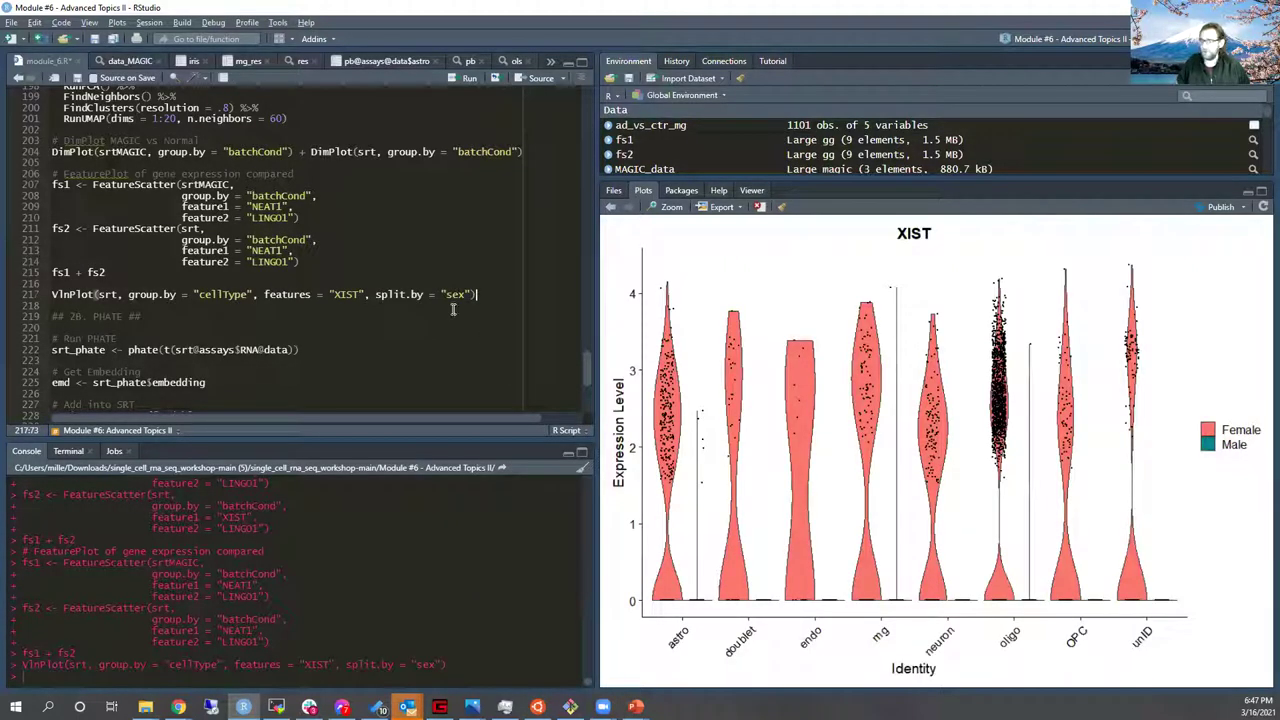
Step: Extend the XIST VlnPlot with + and a second line holding the same call for srtMAGIC
{"action": "type", "text": "+"}
{"action": "key", "text": "Return"}
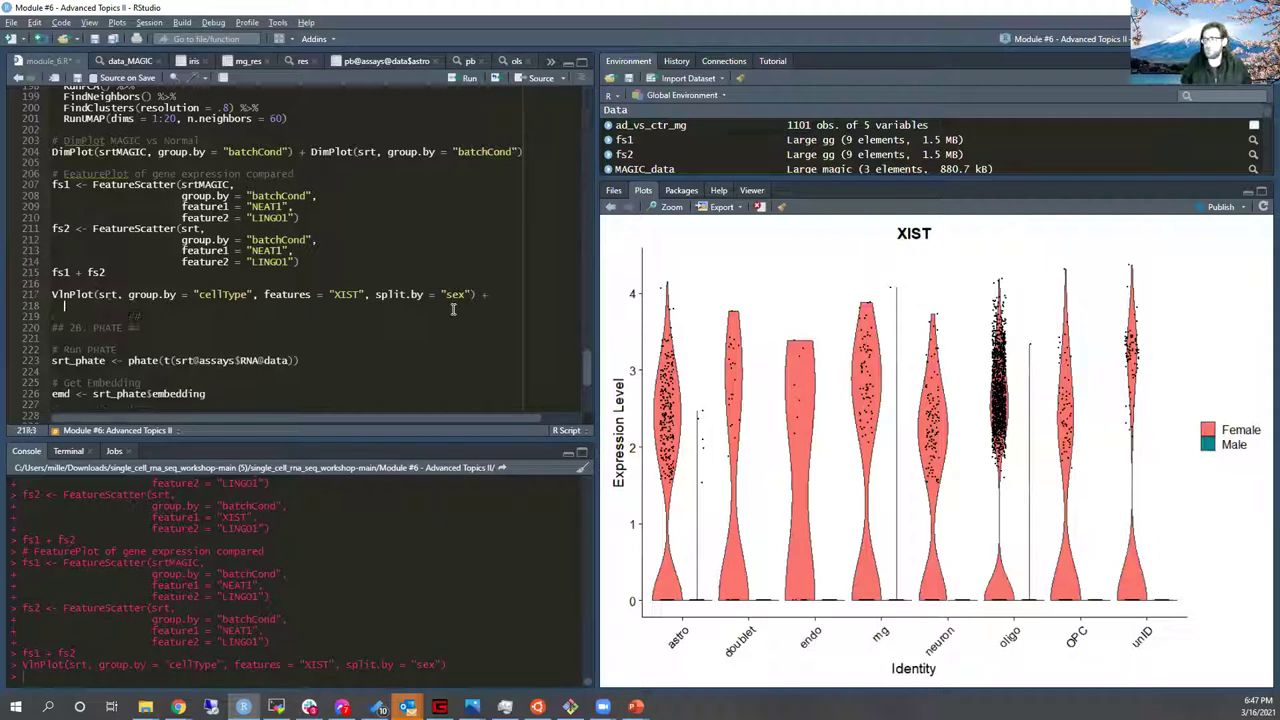
{"action": "type", "text": "VlnPlot(srt, group.by = \"cellType\", features = \"XIST\", split.by = \"sex\")"}
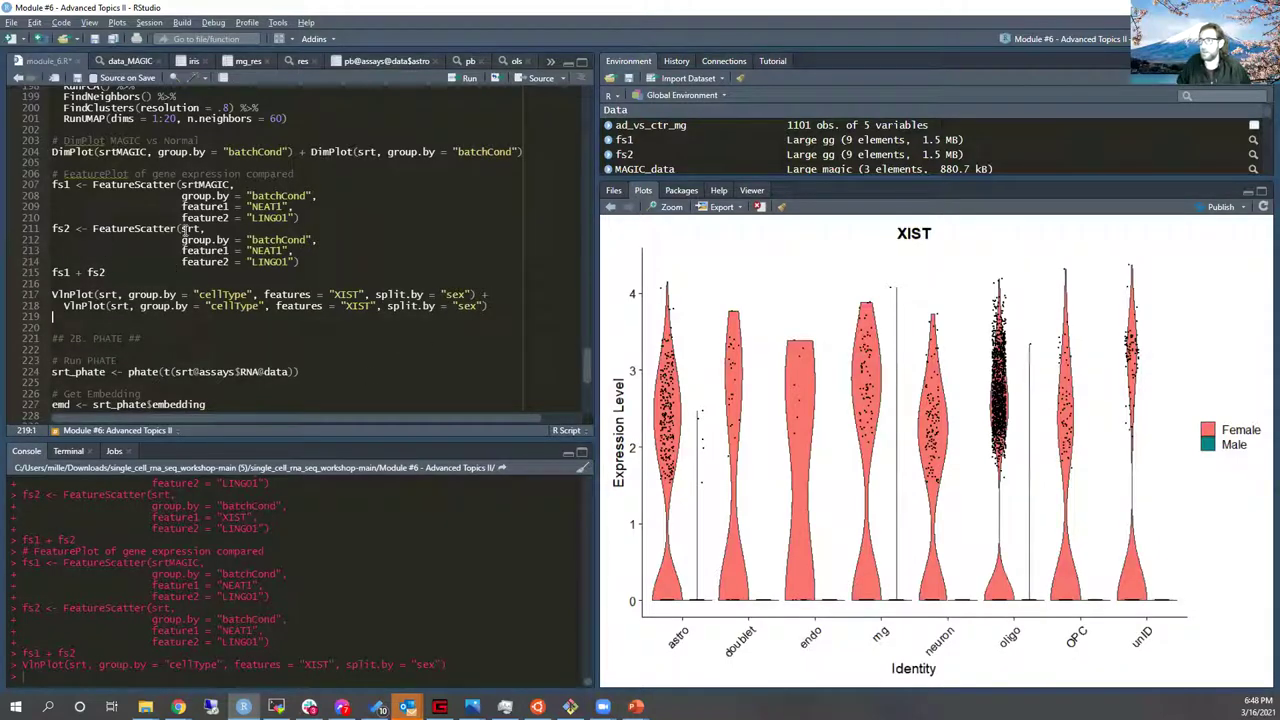
{"action": "left_click", "coordinate": [124, 308]}
{"action": "key", "text": "Right"}
{"action": "type", "text": "MAGIC"}
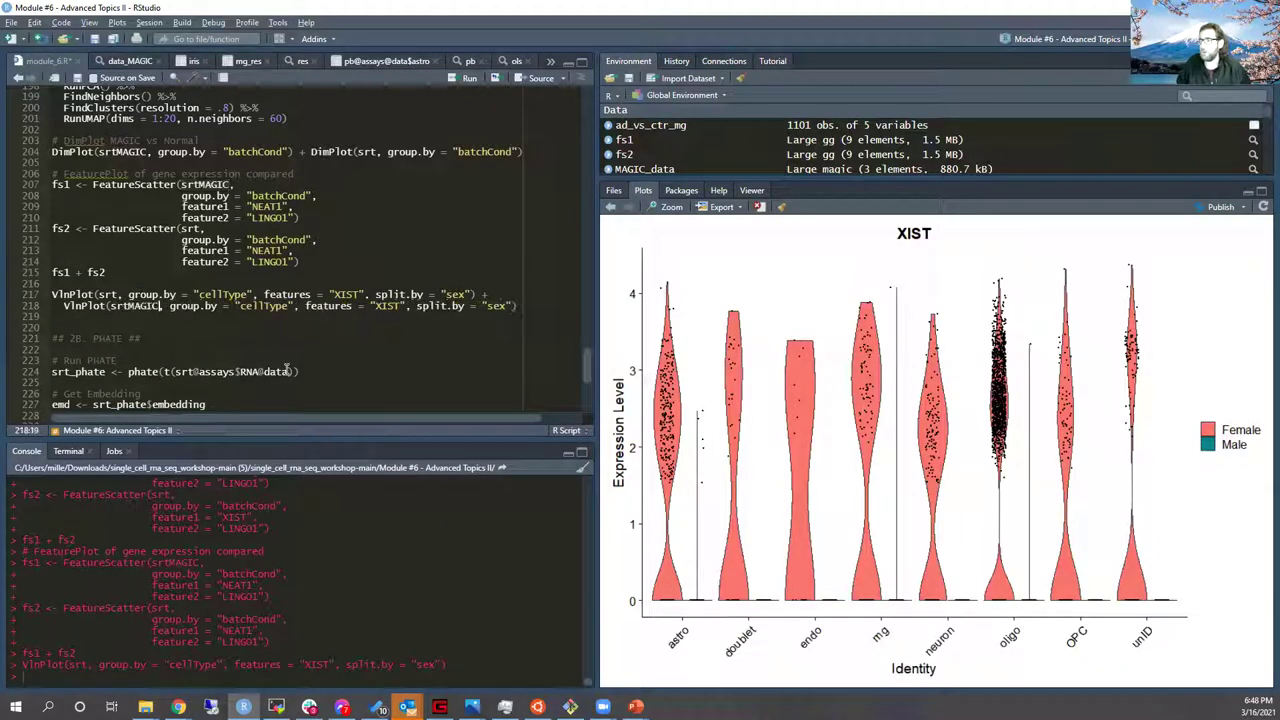
Step: Run the combined XIST violin comparison of srt and srtMAGIC and examine it in an enlarged plot window
{"action": "key", "text": "ctrl+Return"}
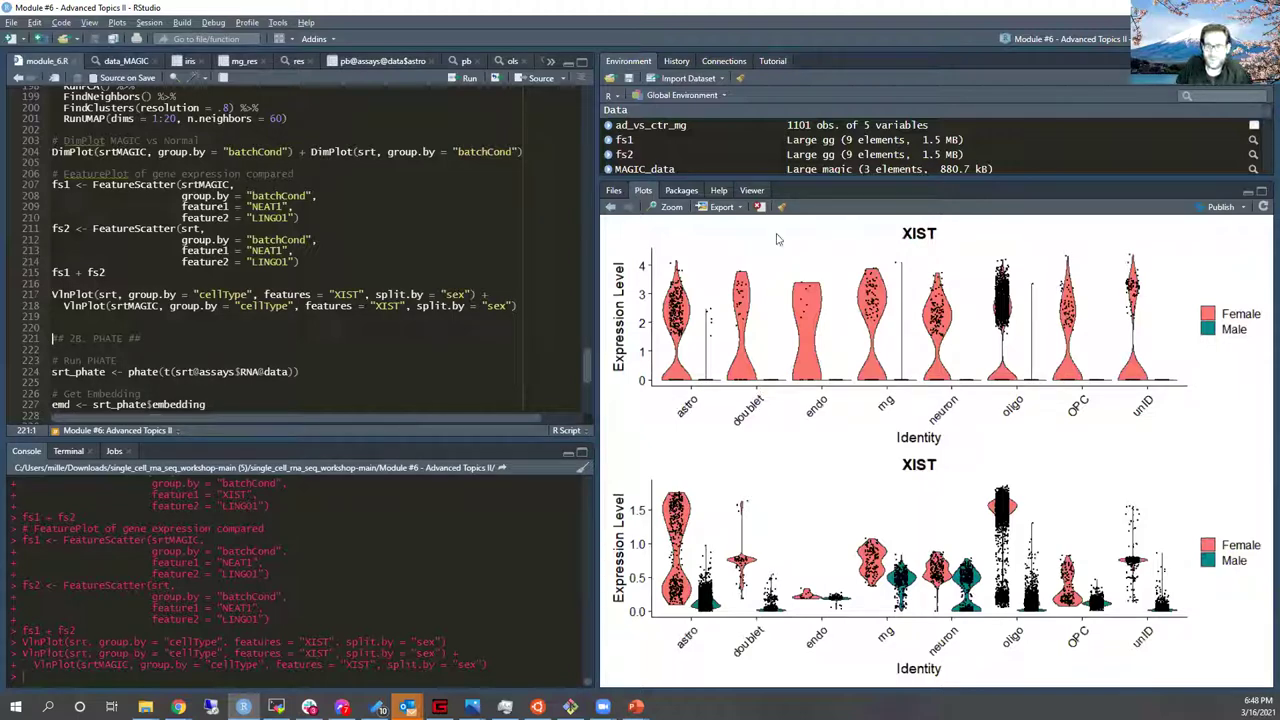
{"action": "left_click", "coordinate": [668, 207]}
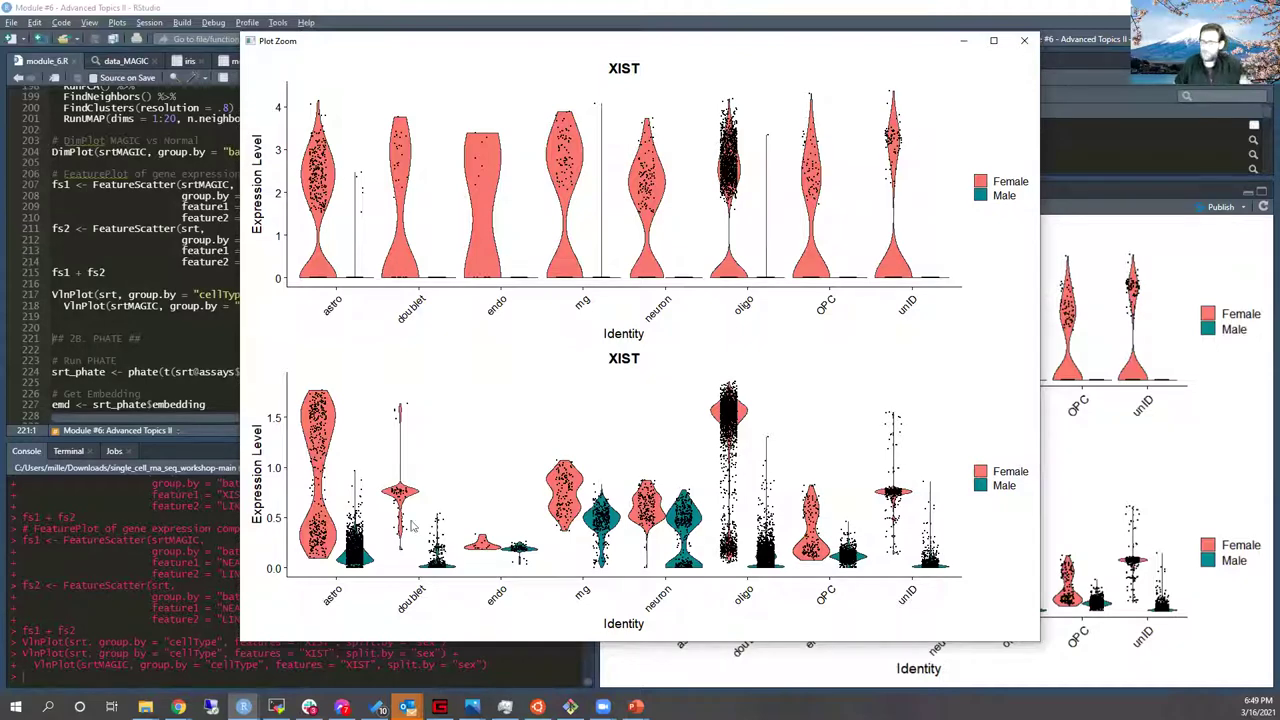
{"action": "left_click", "coordinate": [1024, 40]}
Step: Browse the optional arguments available after seed = 42 in the magic() call, then remove the temporary comma
{"action": "scroll", "coordinate": [385, 181], "scroll_direction": "up", "scroll_amount": 4}
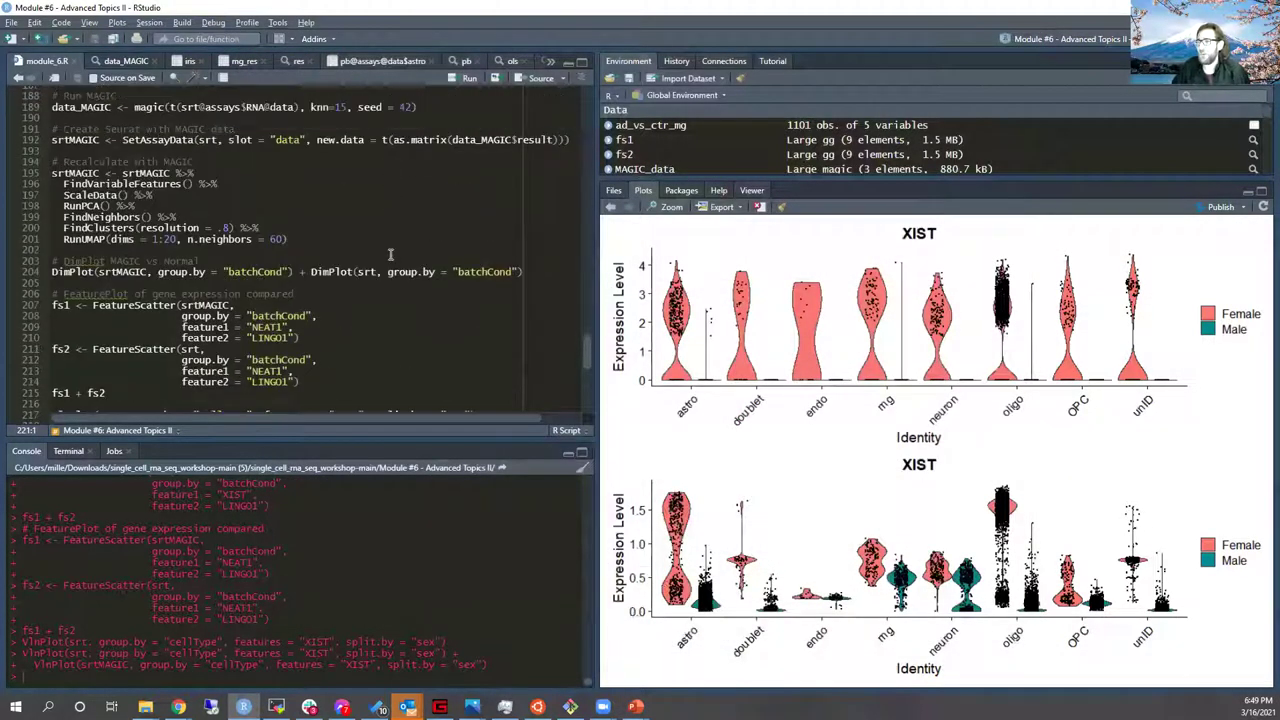
{"action": "scroll", "coordinate": [390, 250], "scroll_direction": "up", "scroll_amount": 3}
{"action": "left_click", "coordinate": [414, 187]}
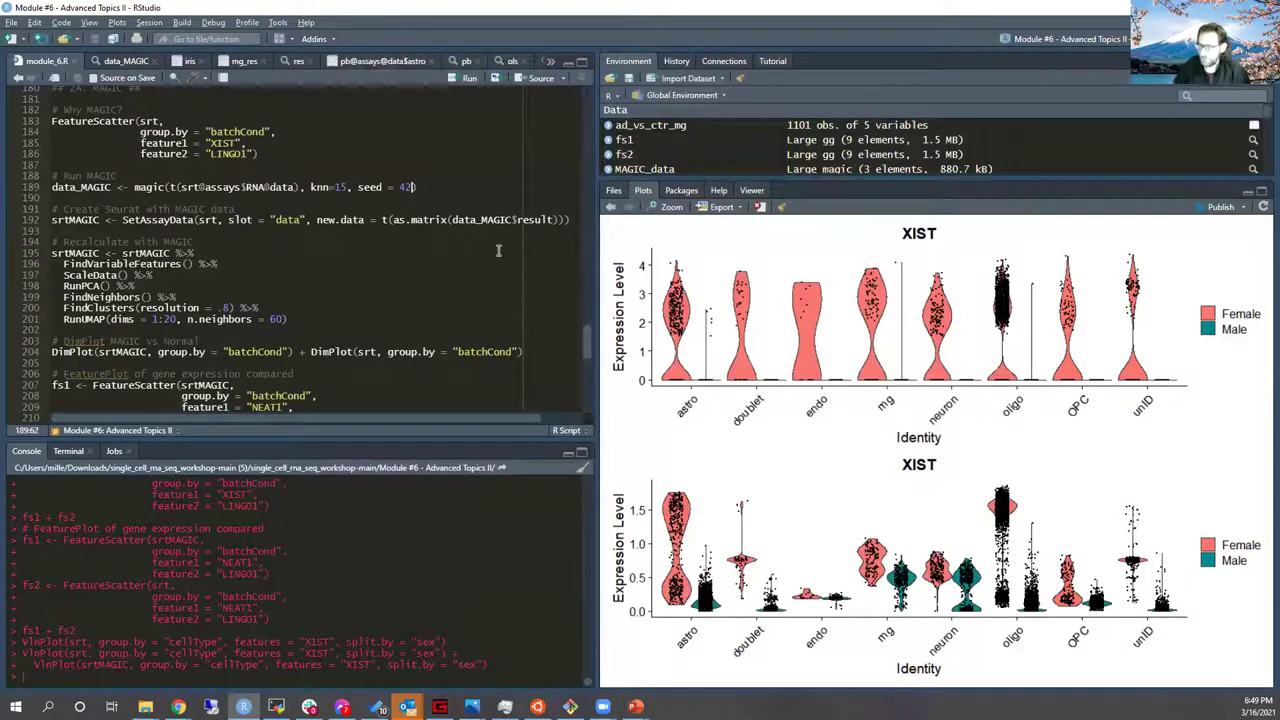
{"action": "type", "text": ","}
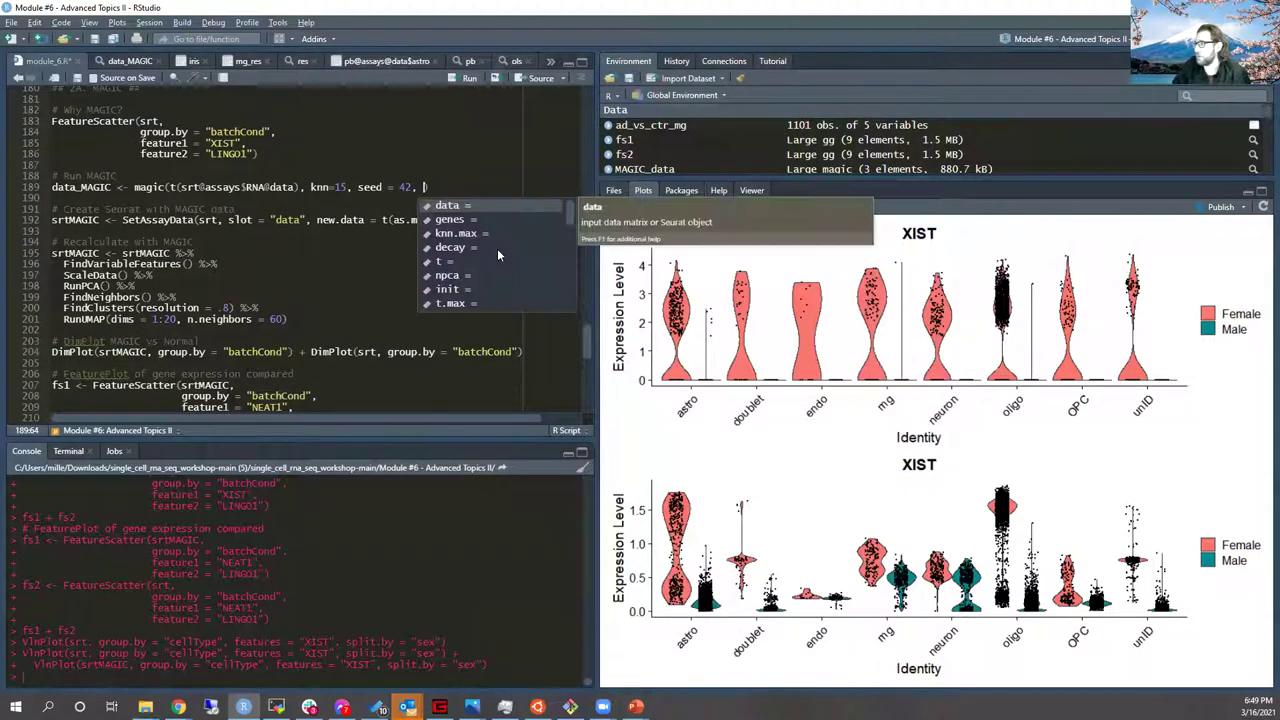
{"action": "key", "text": "Down"}
{"action": "key", "text": "Down"}
{"action": "key", "text": "Down"}
{"action": "key", "text": "Down"}
{"action": "key", "text": "Down"}
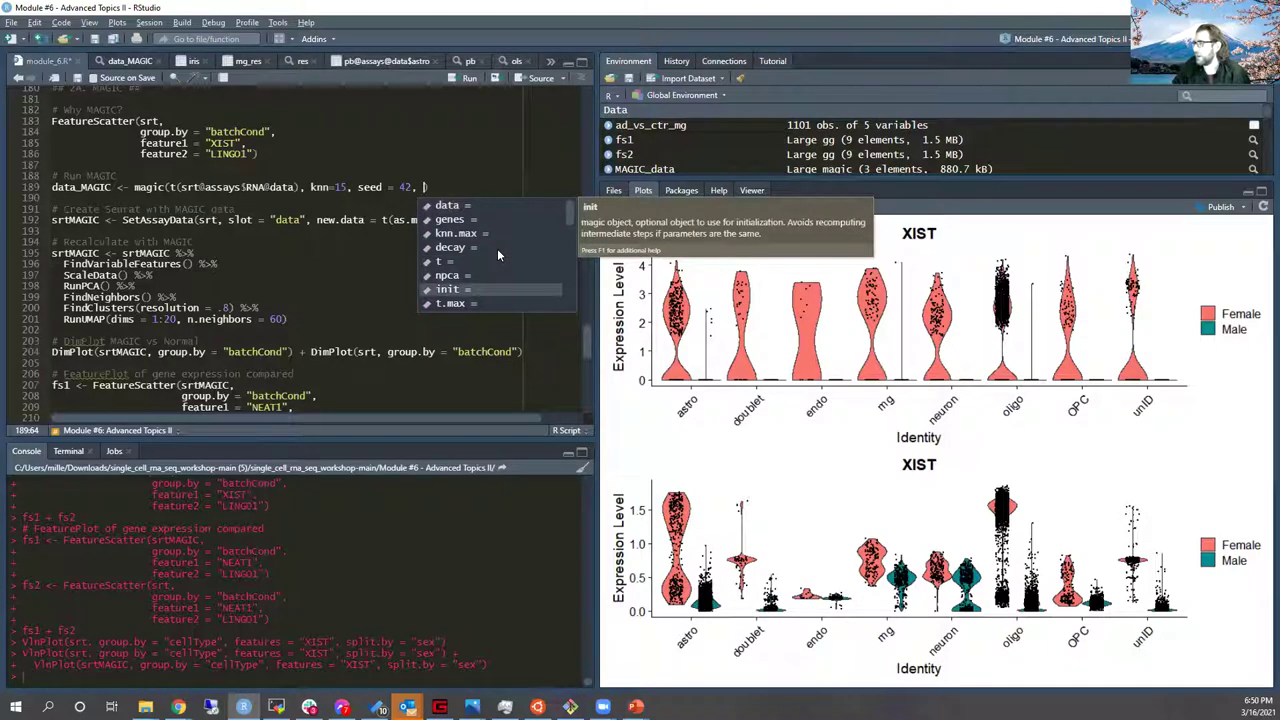
{"action": "key", "text": "Down"}
{"action": "key", "text": "Down"}
{"action": "key", "text": "Down"}
{"action": "key", "text": "Down"}
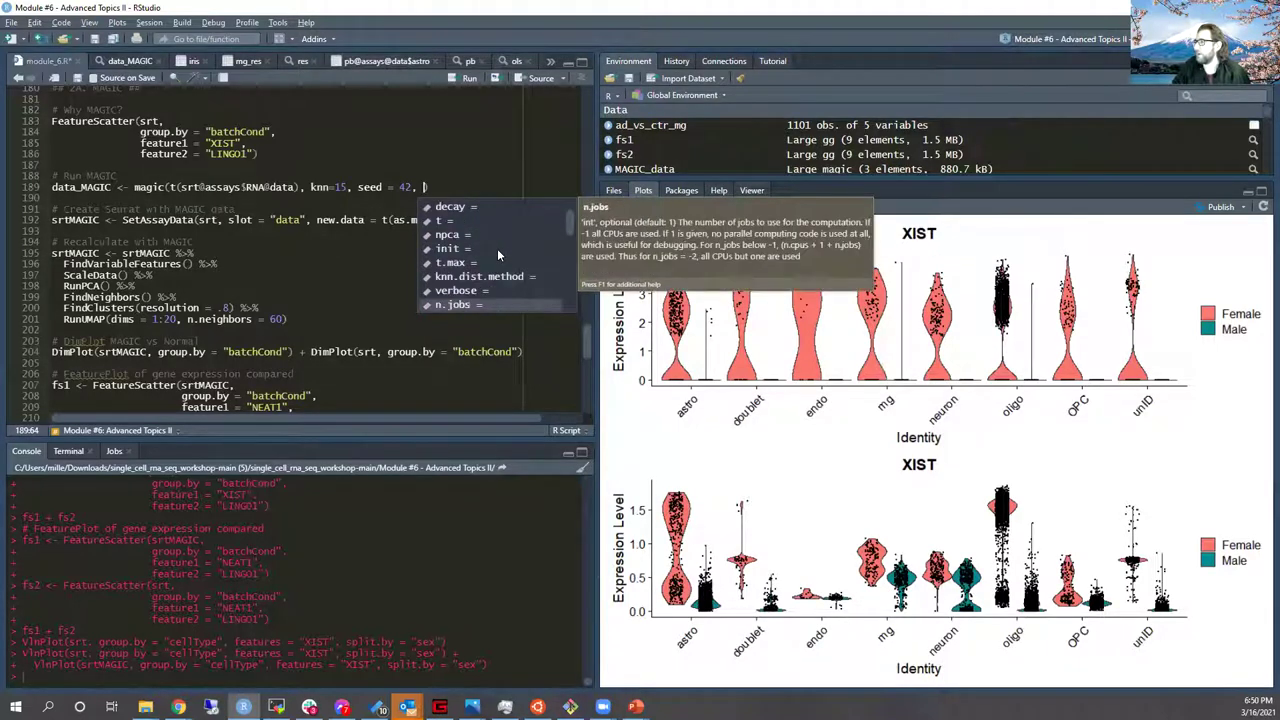
{"action": "key", "text": "Down"}
{"action": "key", "text": "Down"}
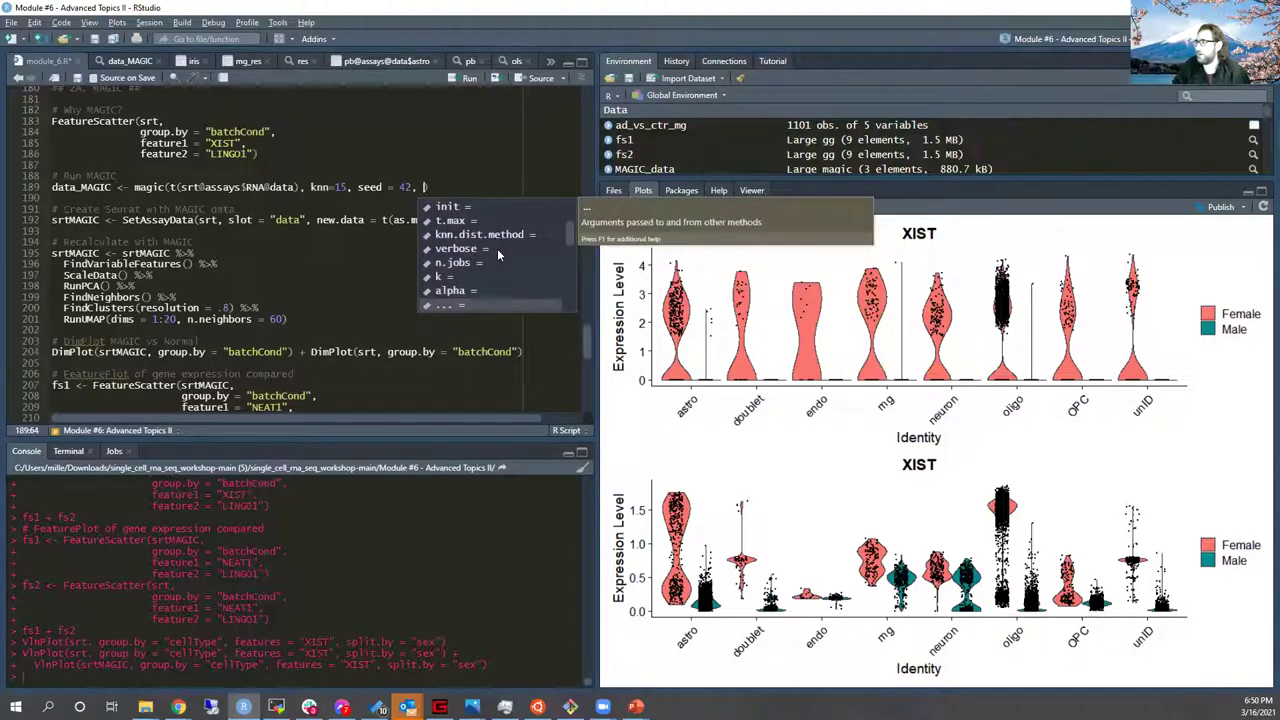
{"action": "key", "text": "BackSpace"}
{"action": "key", "text": "BackSpace"}
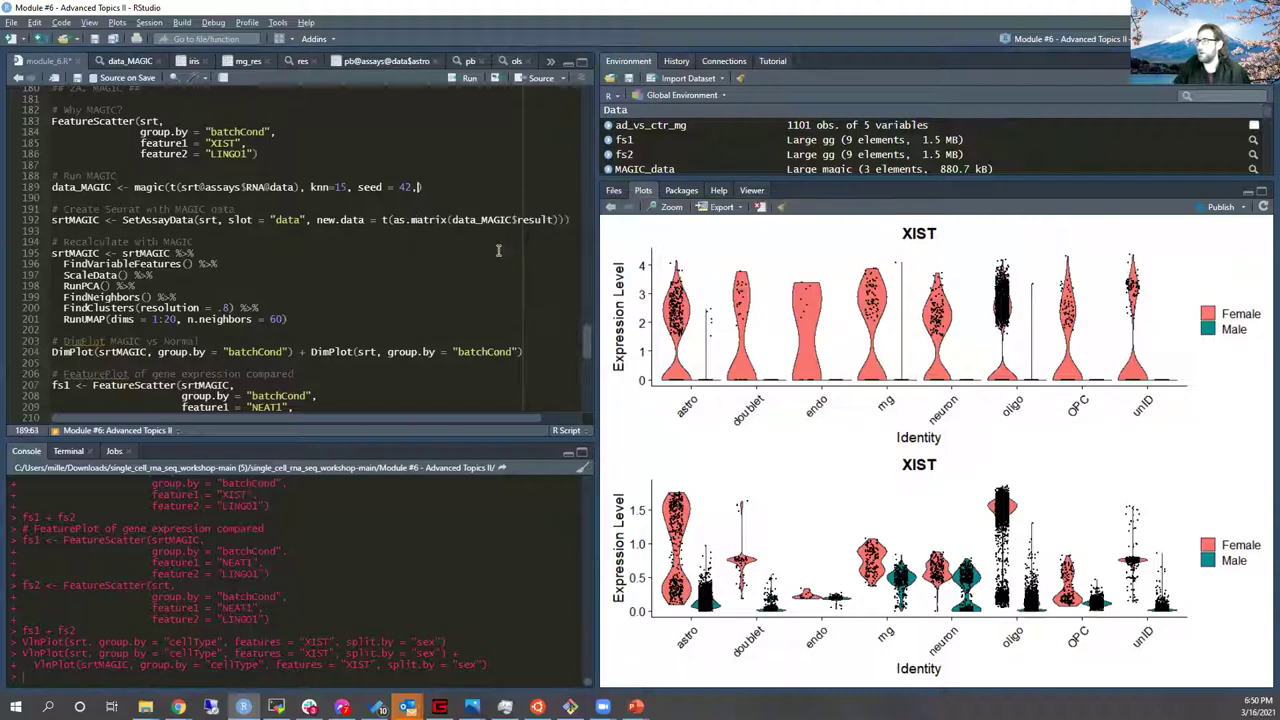
Step: Delete the extra blank line between the combined VlnPlot call and the 2B. PHATE heading
{"action": "scroll", "coordinate": [340, 295], "scroll_direction": "down", "scroll_amount": 4}
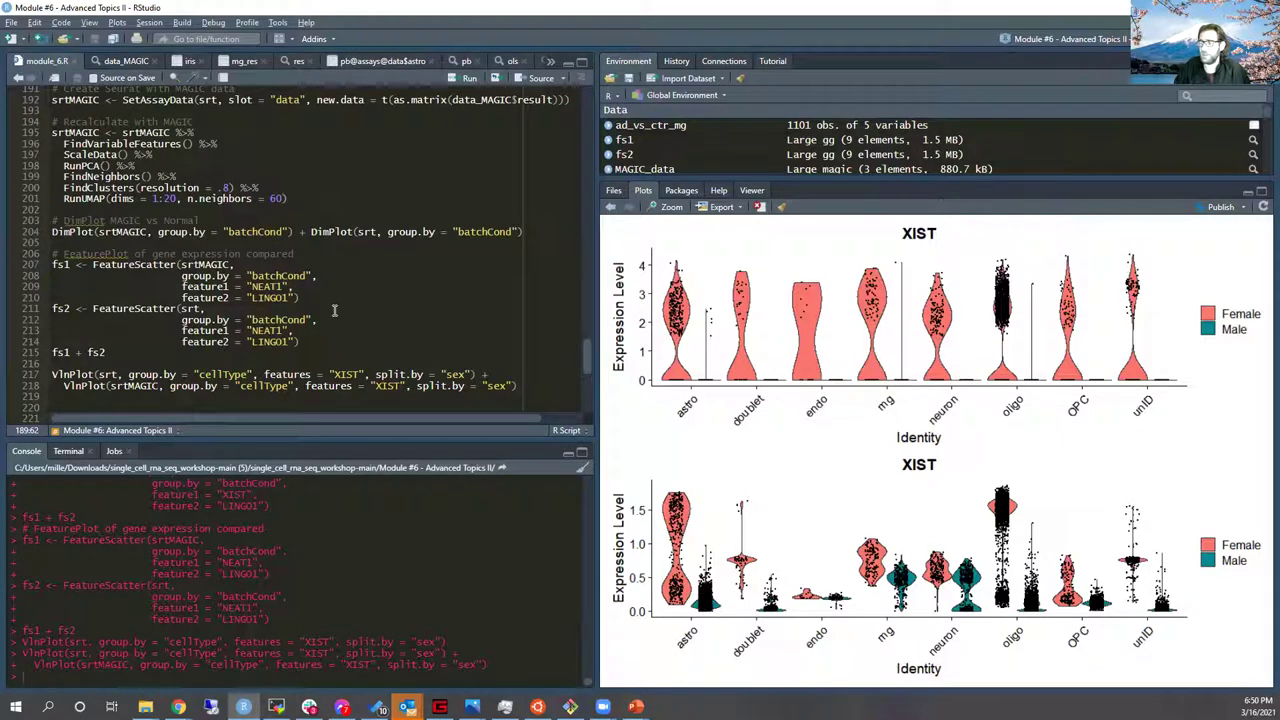
{"action": "scroll", "coordinate": [350, 260], "scroll_direction": "down", "scroll_amount": 2}
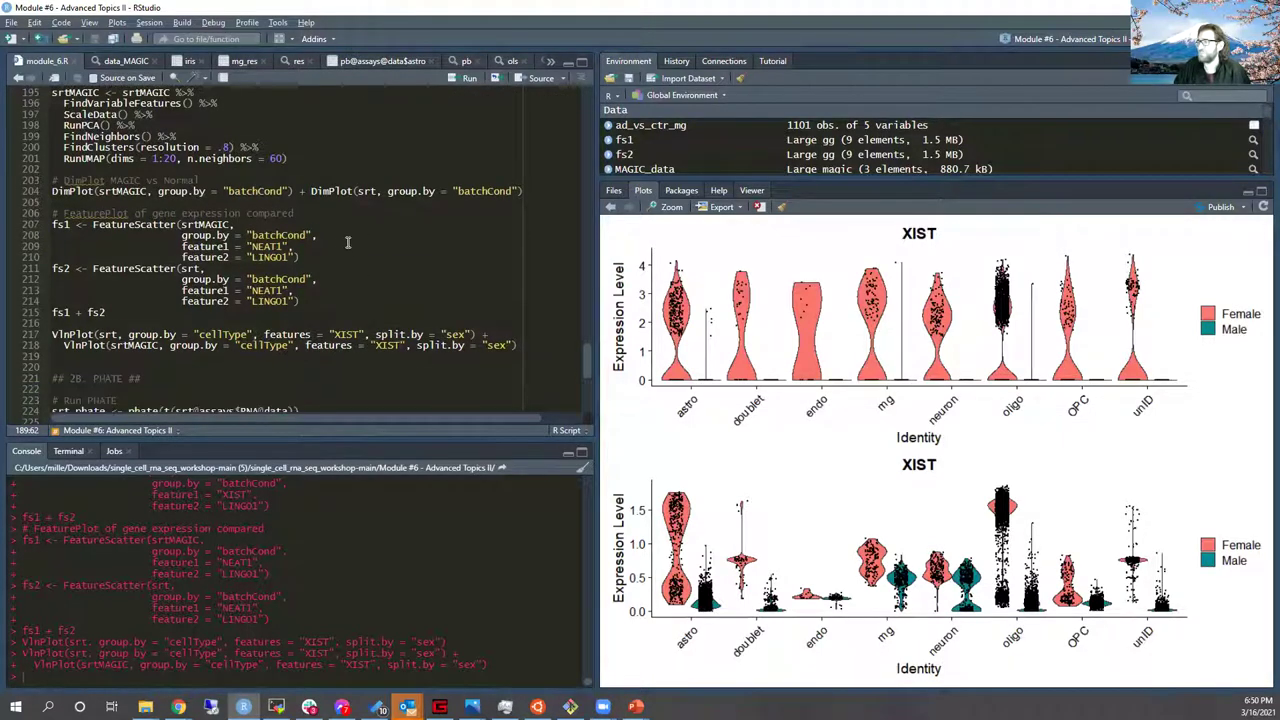
{"action": "scroll", "coordinate": [330, 250], "scroll_direction": "down", "scroll_amount": 1}
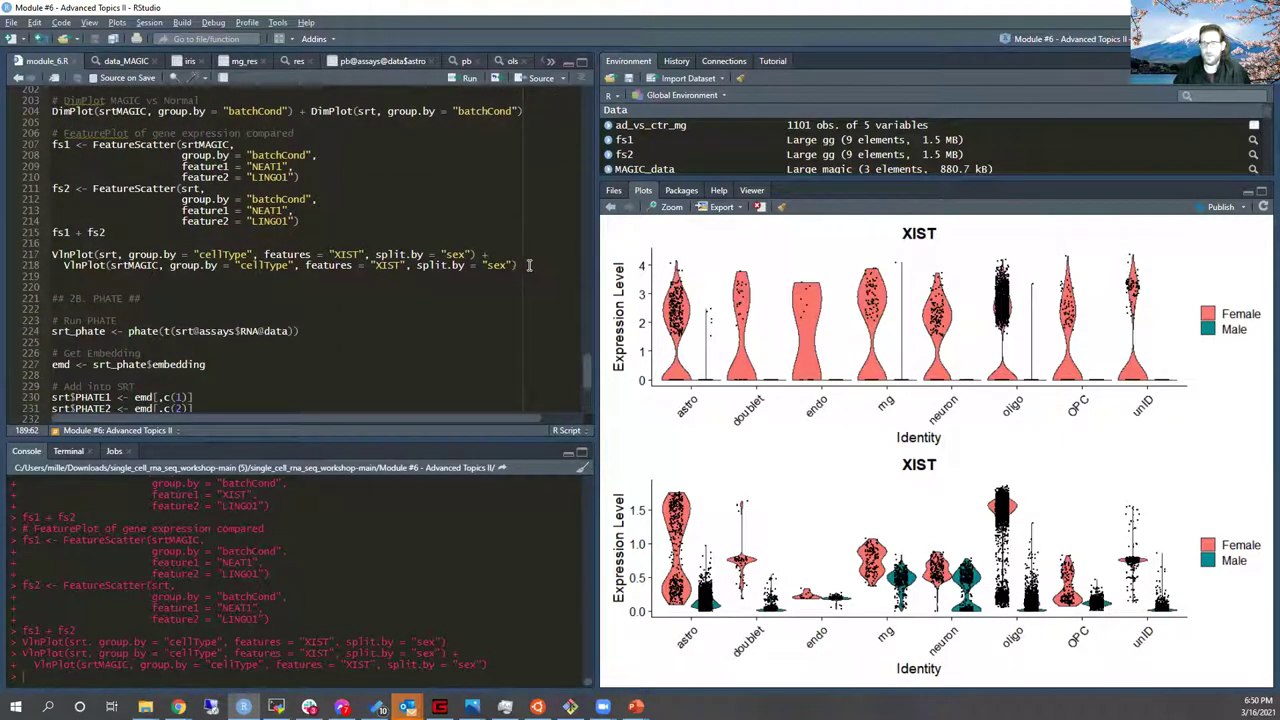
{"action": "left_click_drag", "start_coordinate": [517, 265], "coordinate": [153, 268]}
{"action": "left_click", "coordinate": [52, 254]}
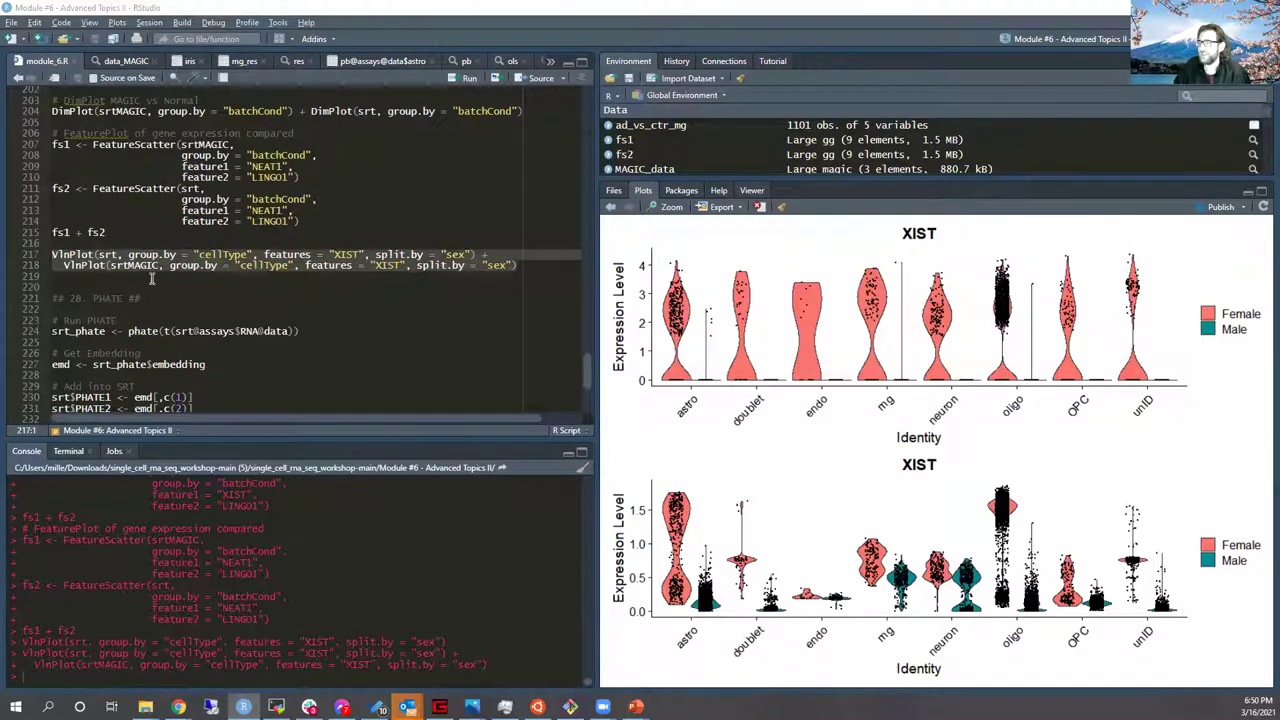
{"action": "left_click", "coordinate": [152, 276]}
{"action": "key", "text": "Delete"}
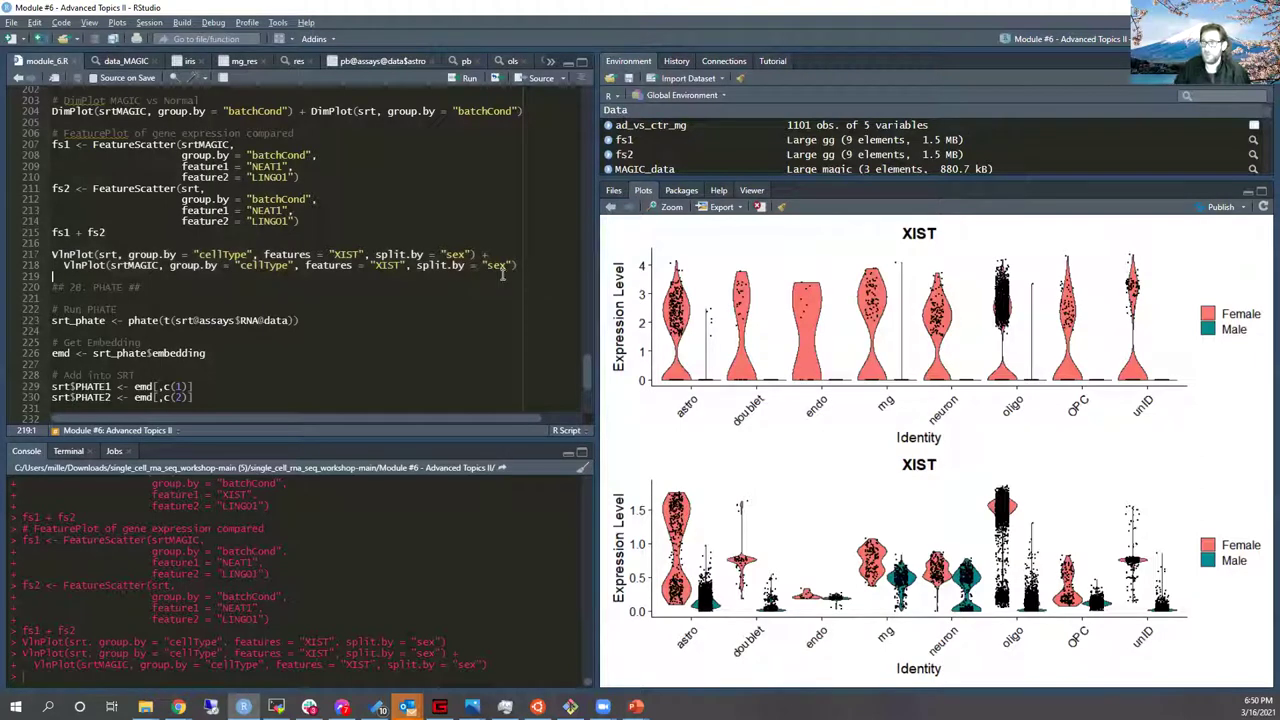
Step: Run PHATE on the transposed srt RNA data with the srt_phate <- phate(t(srt@assays$RNA@data)) line
{"action": "left_click", "coordinate": [183, 320]}
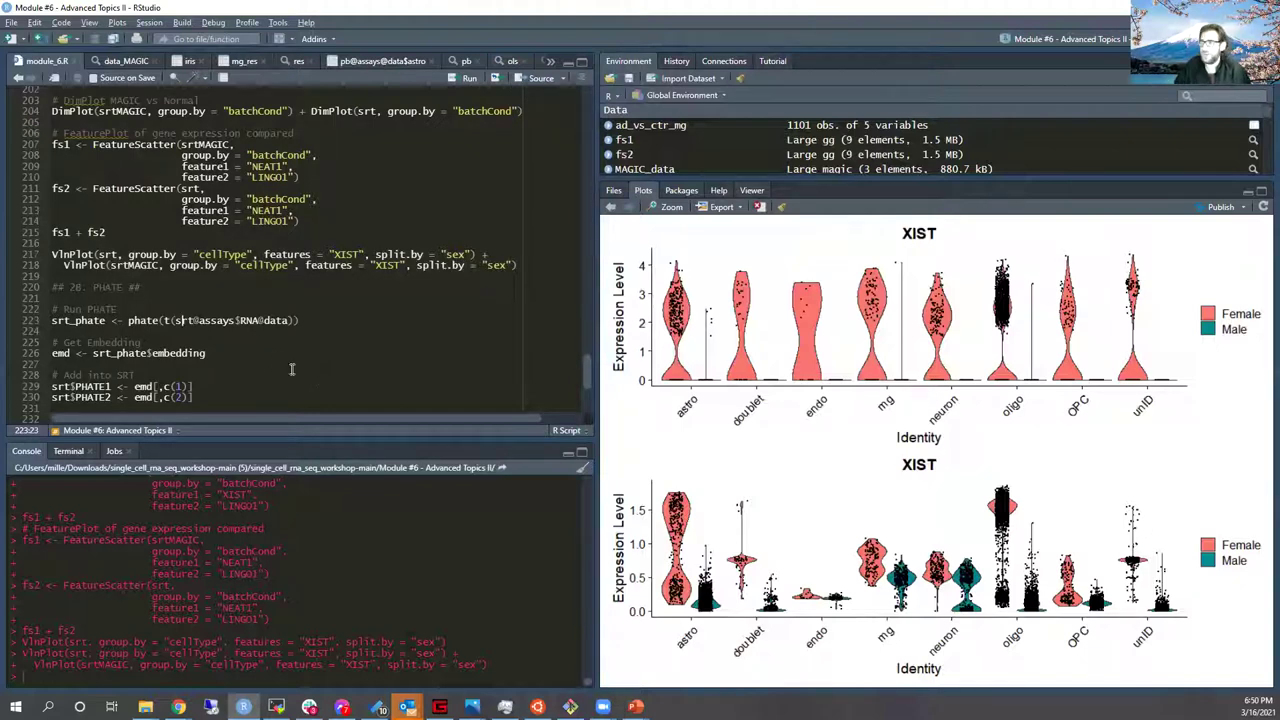
{"action": "left_click", "coordinate": [112, 322]}
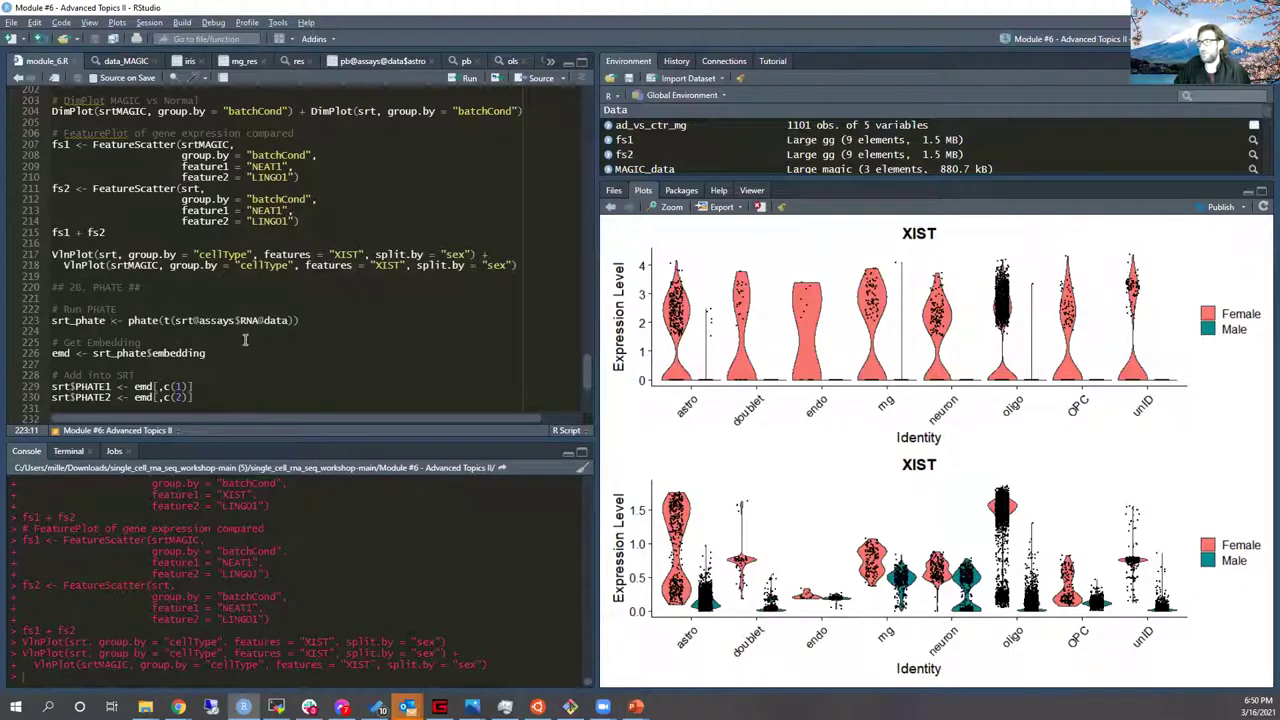
{"action": "key", "text": "ctrl+Return"}
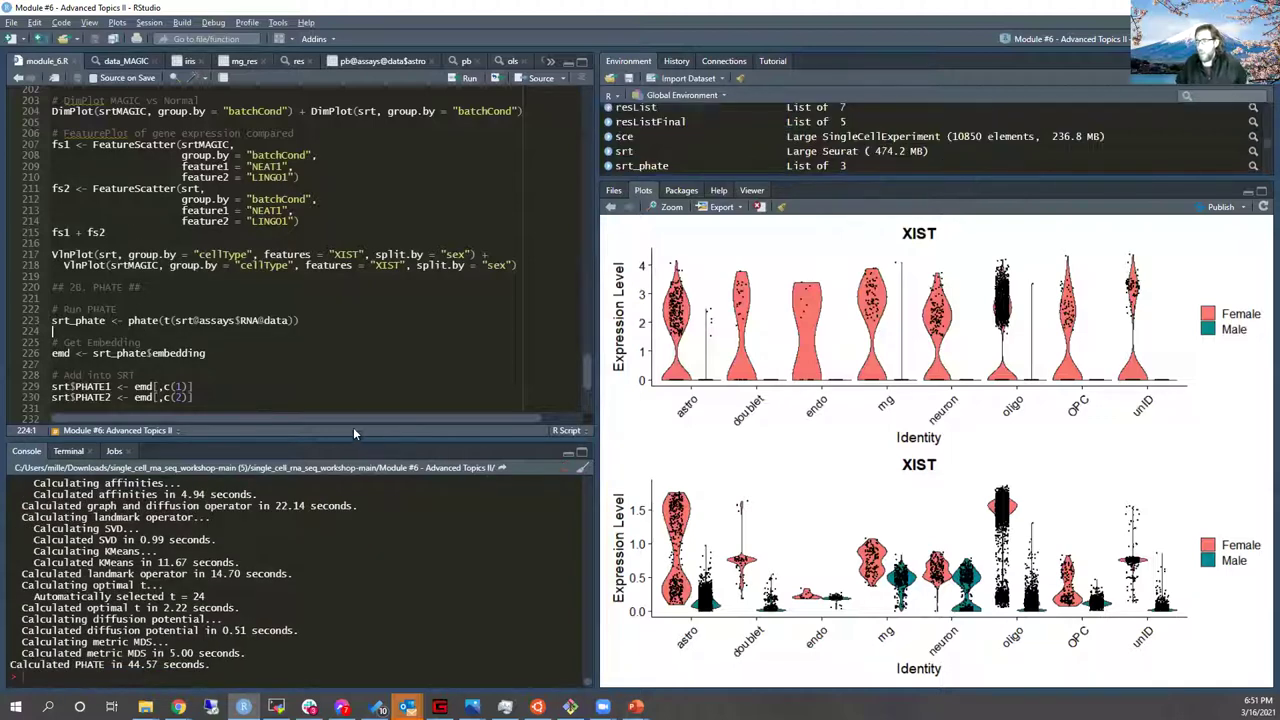
Step: Open the srt_phate object in the data viewer, check the console output, and close its viewer
{"action": "scroll", "coordinate": [171, 333], "scroll_direction": "down", "scroll_amount": 1}
{"action": "left_click", "coordinate": [112, 314]}
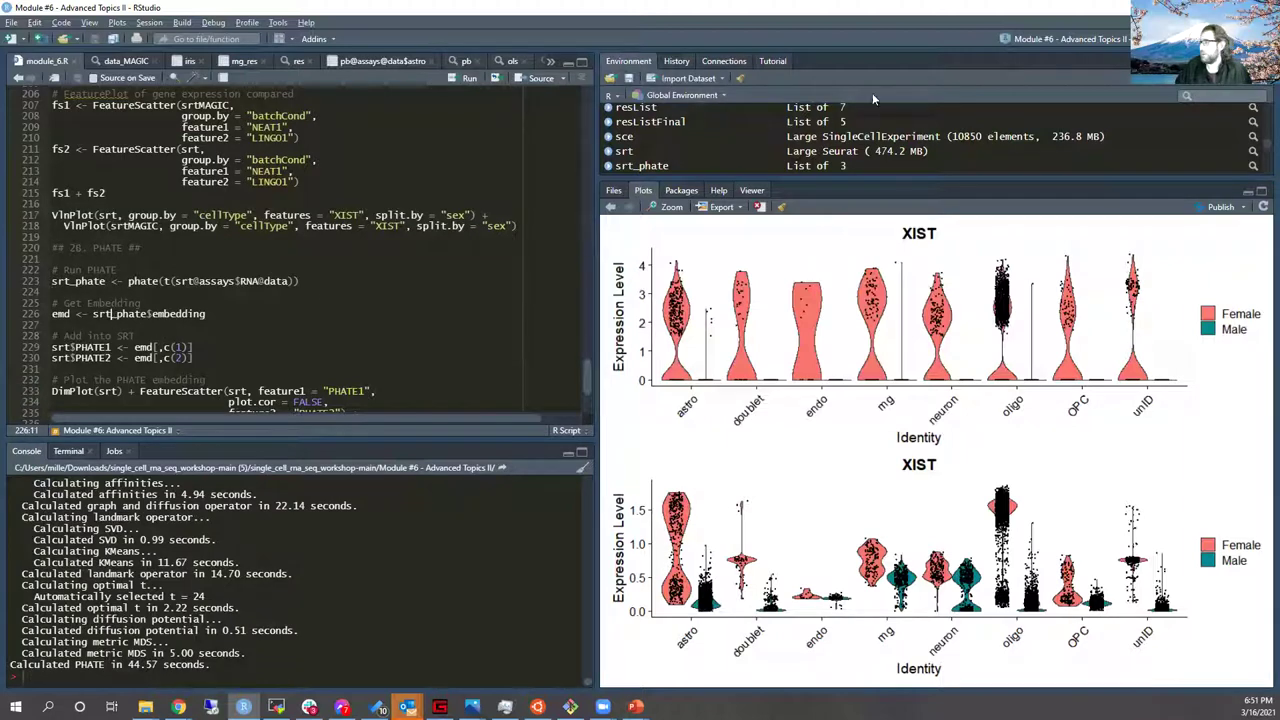
{"action": "left_click", "coordinate": [806, 167]}
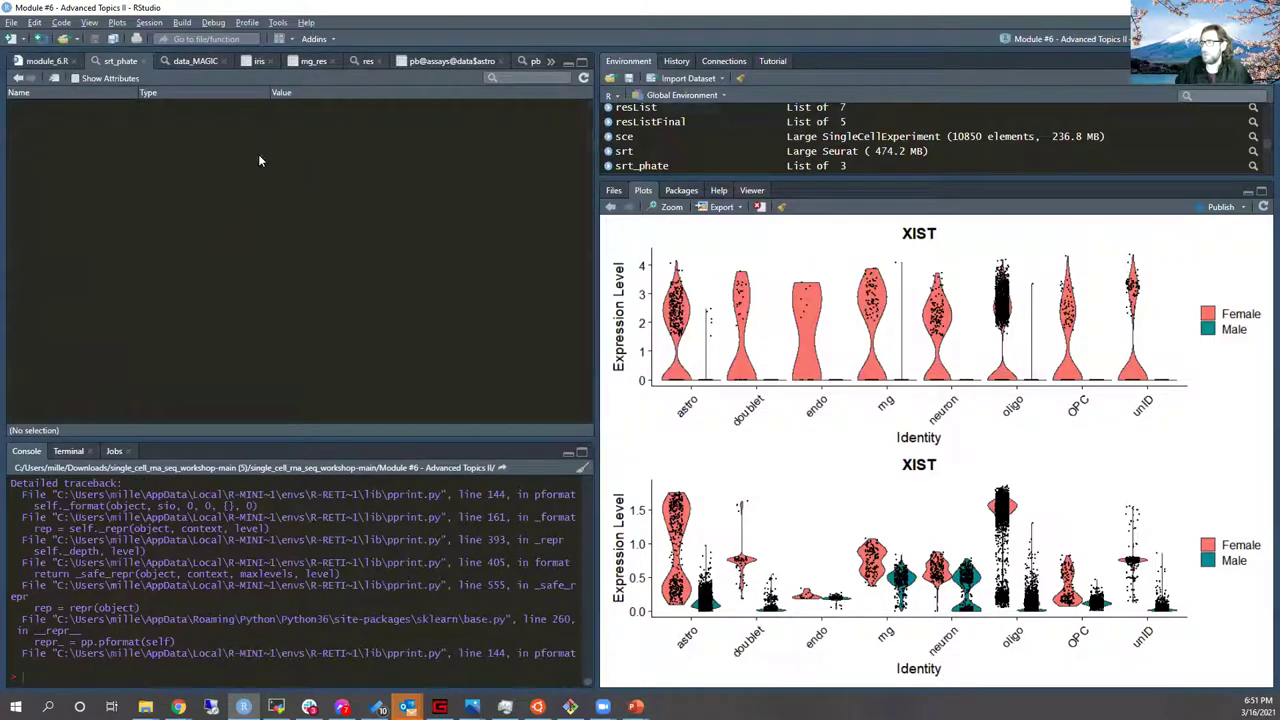
{"action": "scroll", "coordinate": [478, 558], "scroll_direction": "up", "scroll_amount": 2}
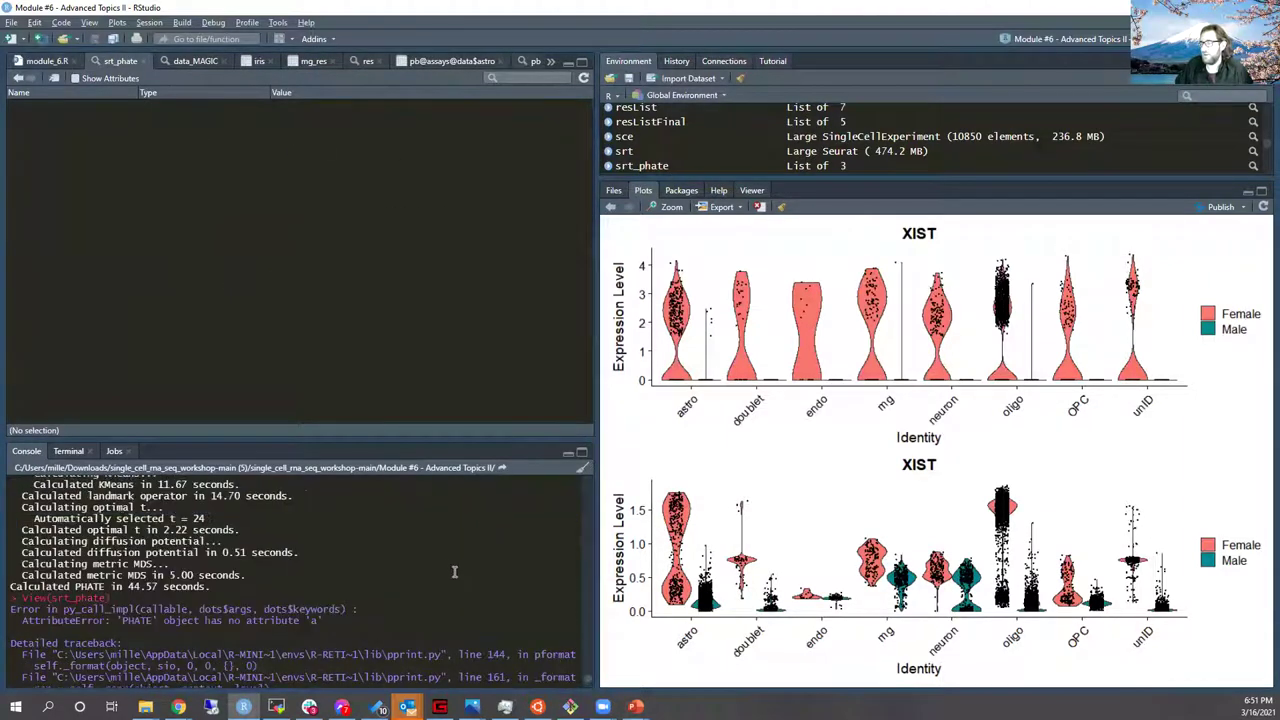
{"action": "scroll", "coordinate": [387, 551], "scroll_direction": "down", "scroll_amount": 2}
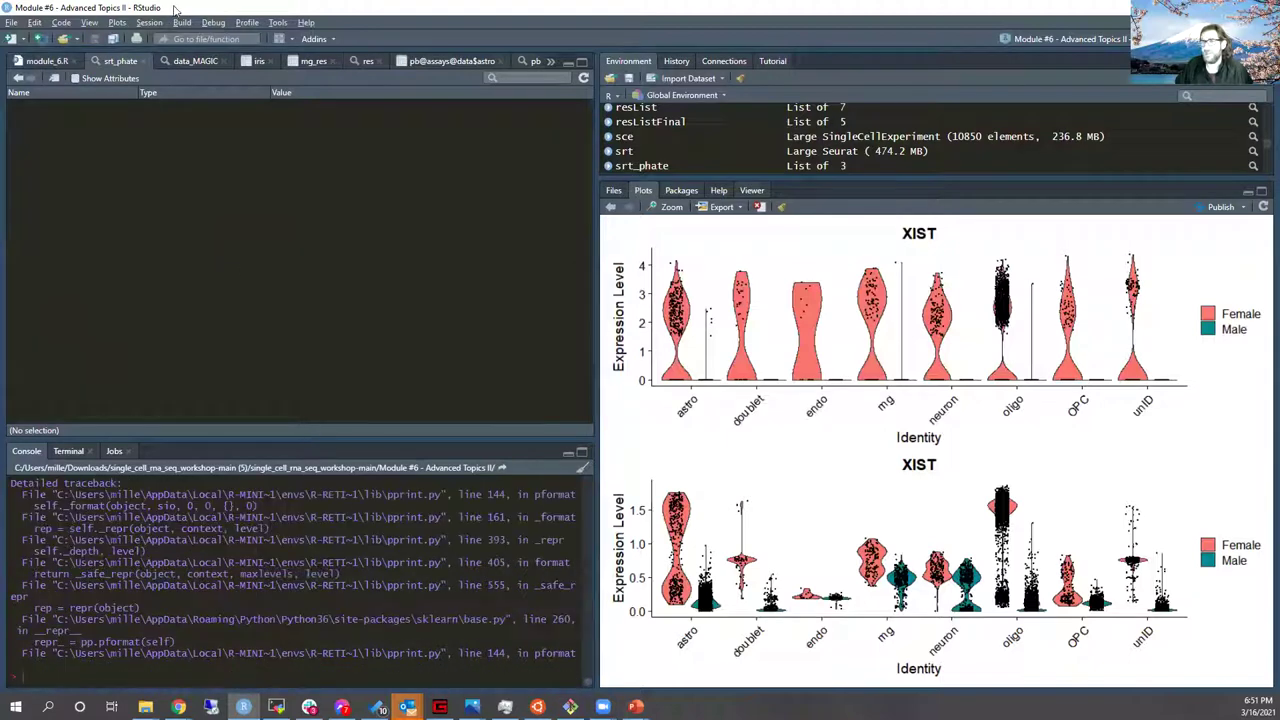
{"action": "left_click", "coordinate": [145, 61]}
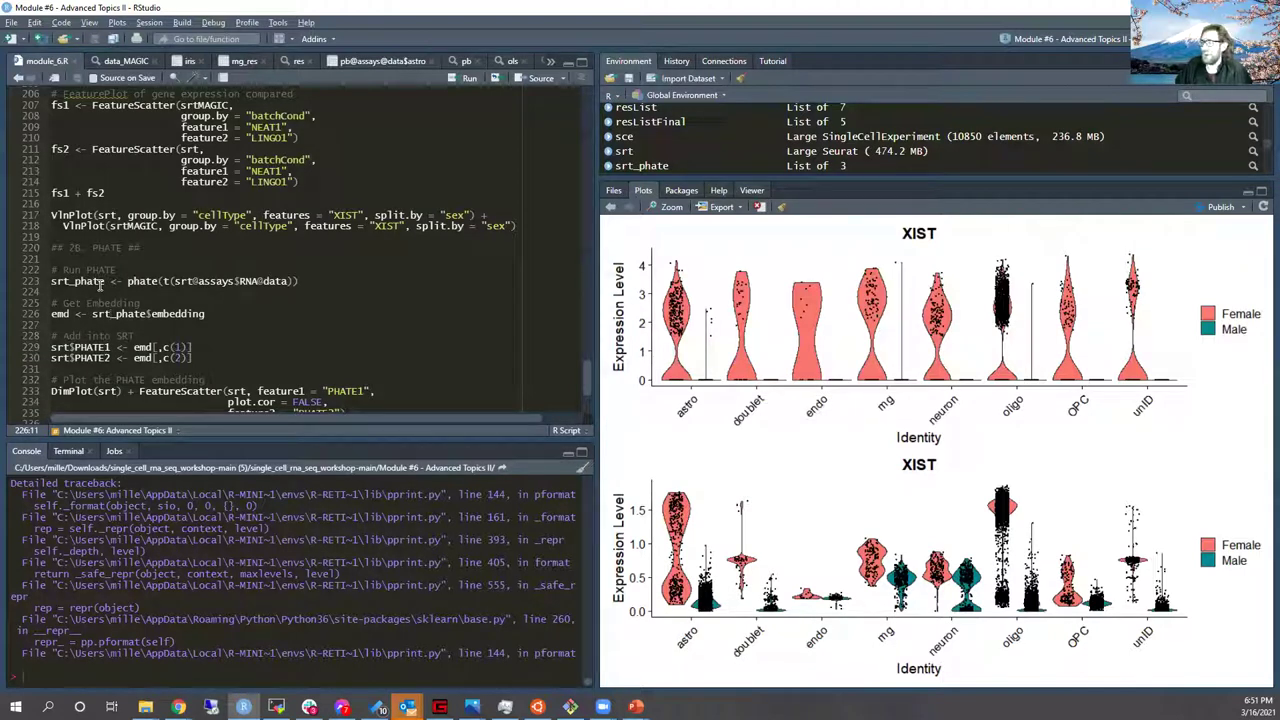
Step: Extract the PHATE embedding with emd <- srt_phate$embedding, inspect the emd matrix in the data viewer, and return to module_6.R
{"action": "double_click", "coordinate": [186, 318]}
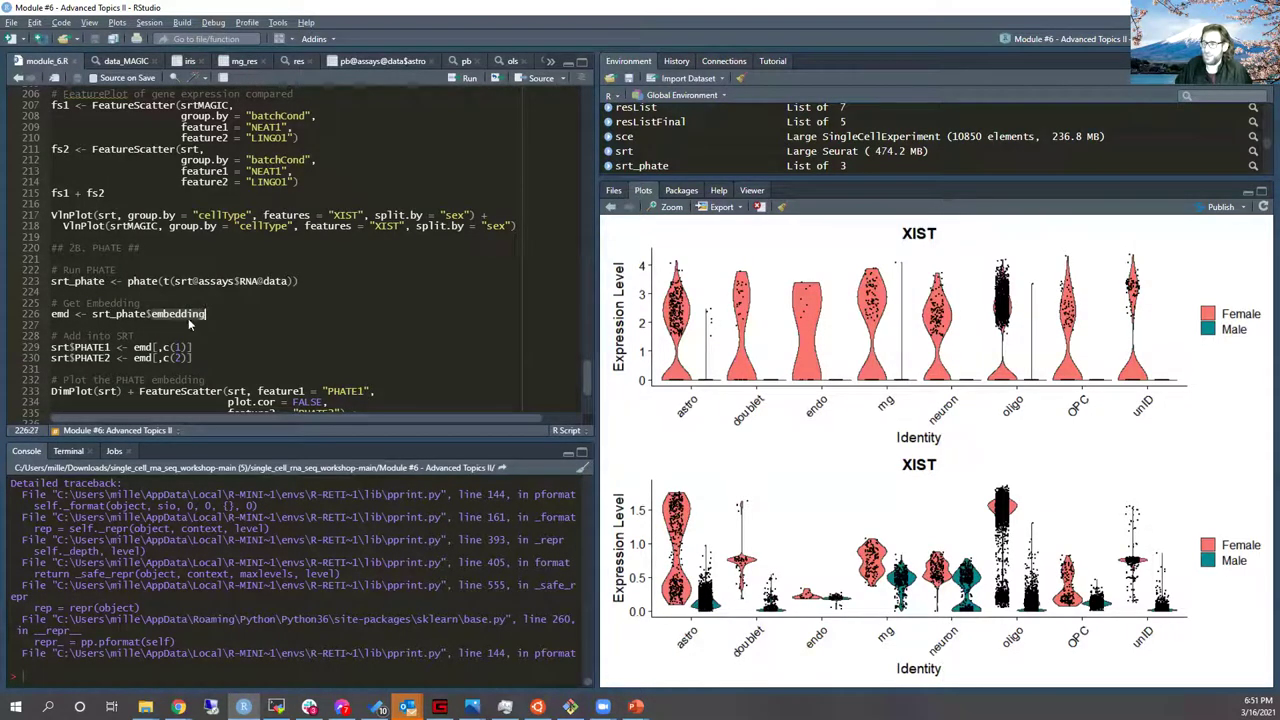
{"action": "key", "text": "ctrl+Return"}
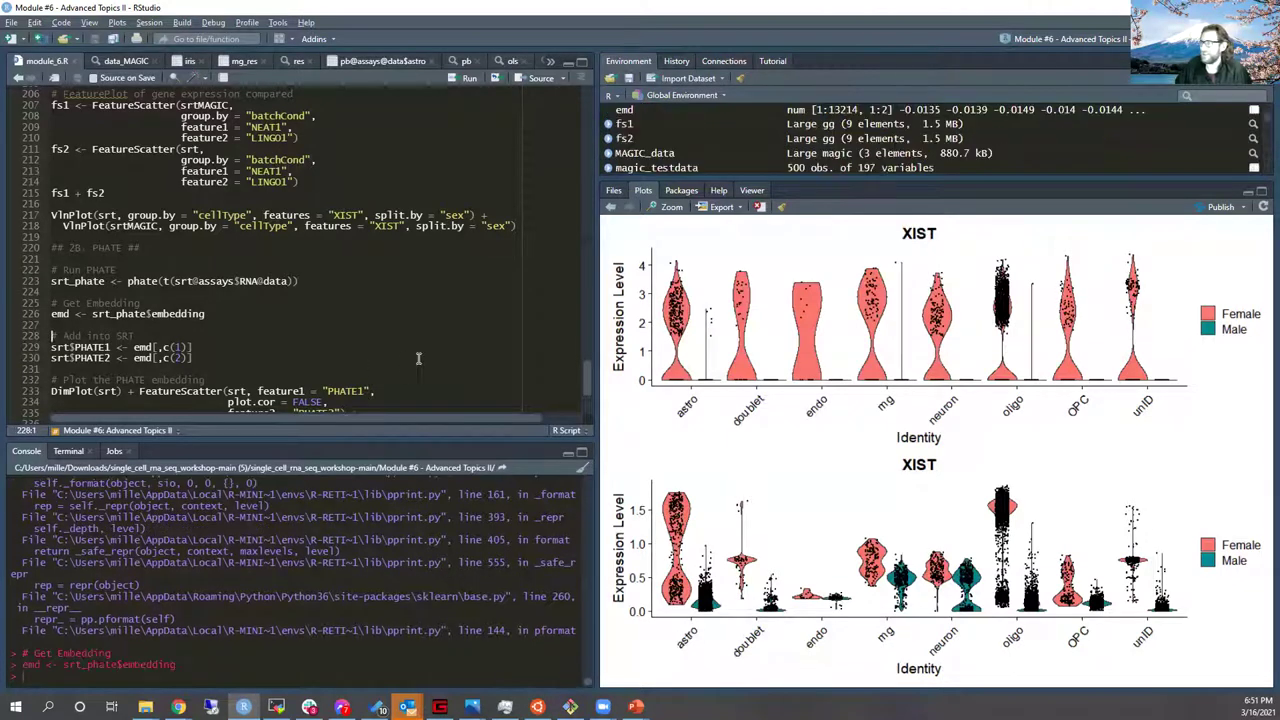
{"action": "left_click", "coordinate": [782, 112]}
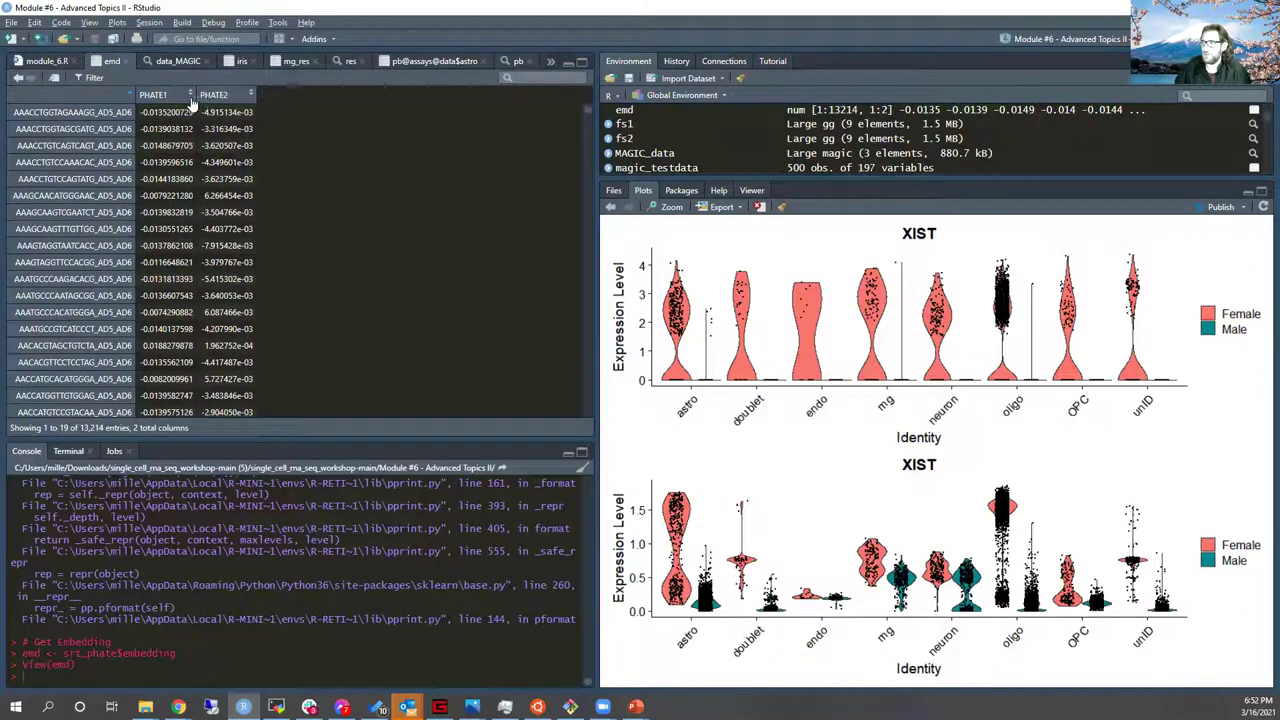
{"action": "left_click", "coordinate": [46, 62]}
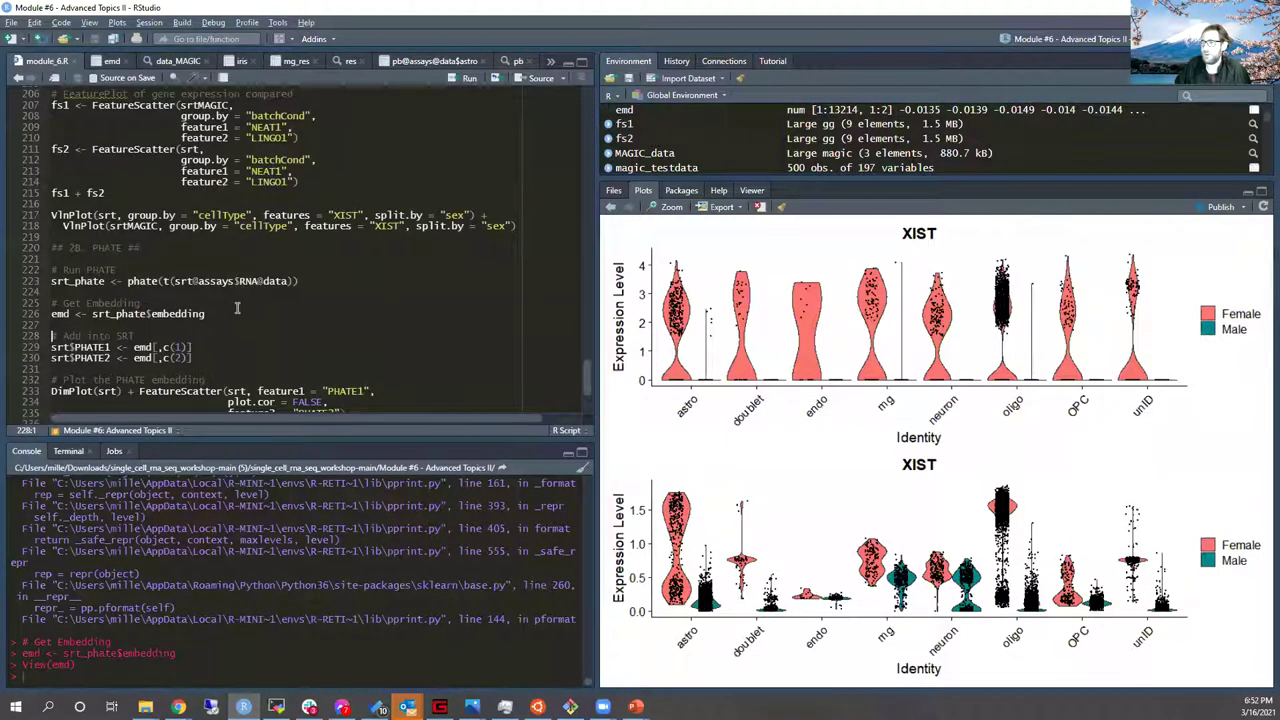
Step: Run the two lines that store the first and second emd columns as srt$PHATE1 and srt$PHATE2
{"action": "scroll", "coordinate": [230, 305], "scroll_direction": "down", "scroll_amount": 4}
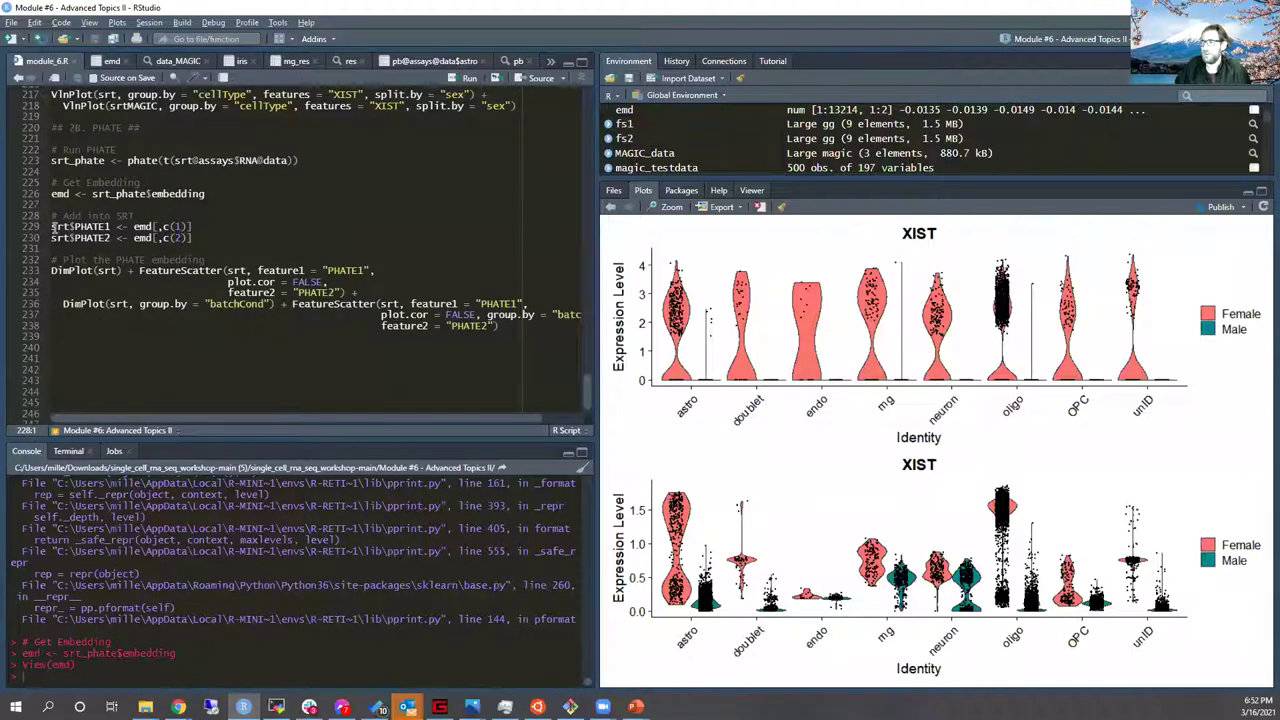
{"action": "left_click_drag", "start_coordinate": [52, 227], "coordinate": [198, 238]}
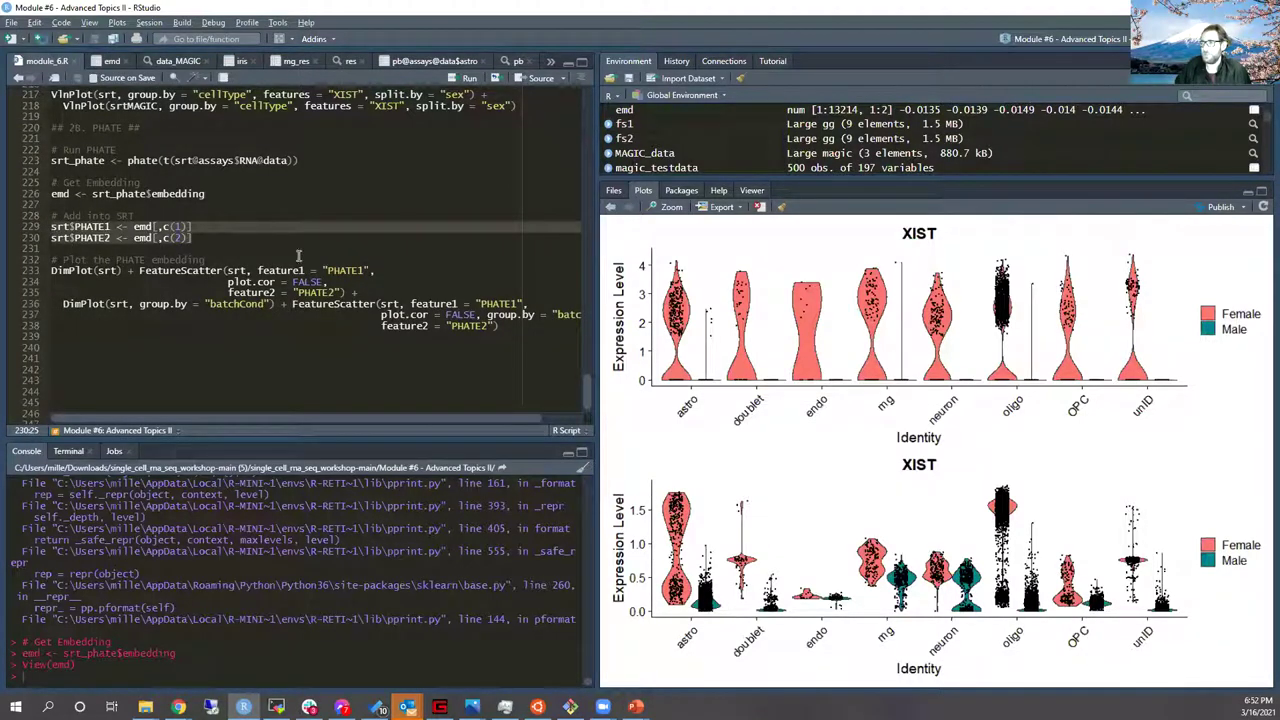
{"action": "key", "text": "ctrl+Return"}
Step: Plot the combined DimPlot and PHATE1/PHATE2 FeatureScatter comparison, including the batchCond grouping, and enlarge the plot area in width and height
{"action": "left_click", "coordinate": [206, 260]}
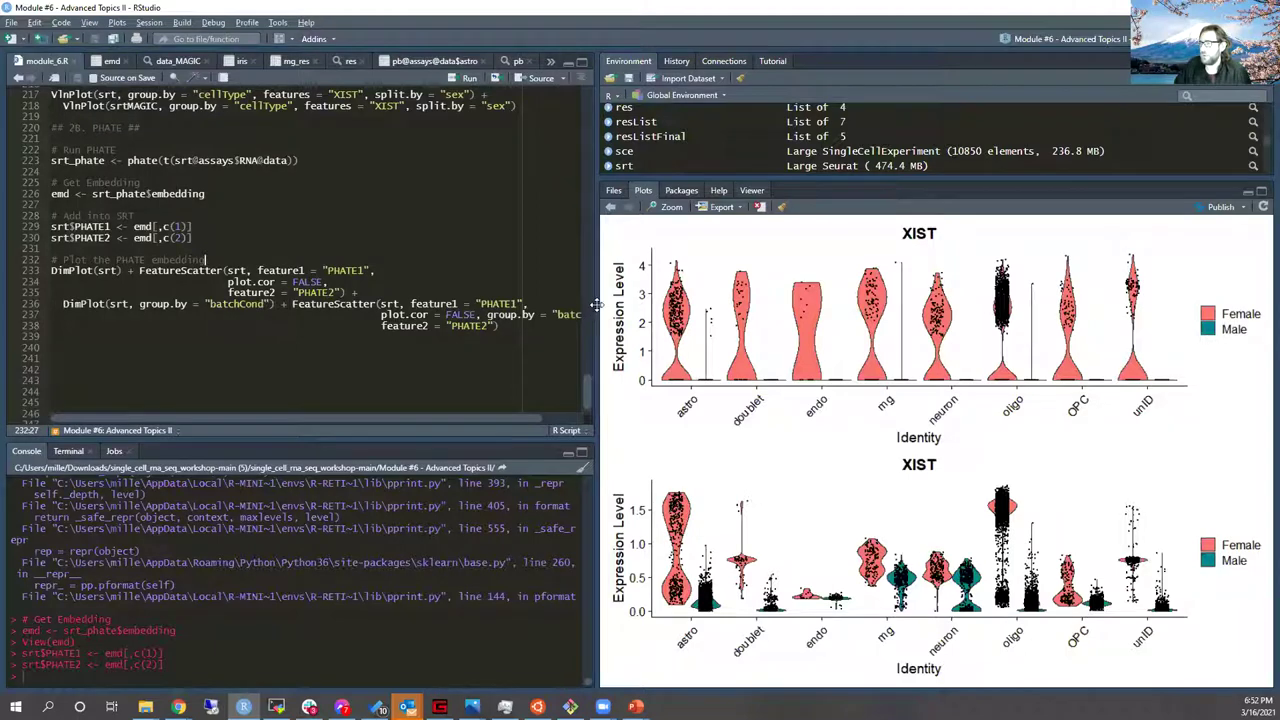
{"action": "left_click_drag", "start_coordinate": [597, 306], "coordinate": [400, 322]}
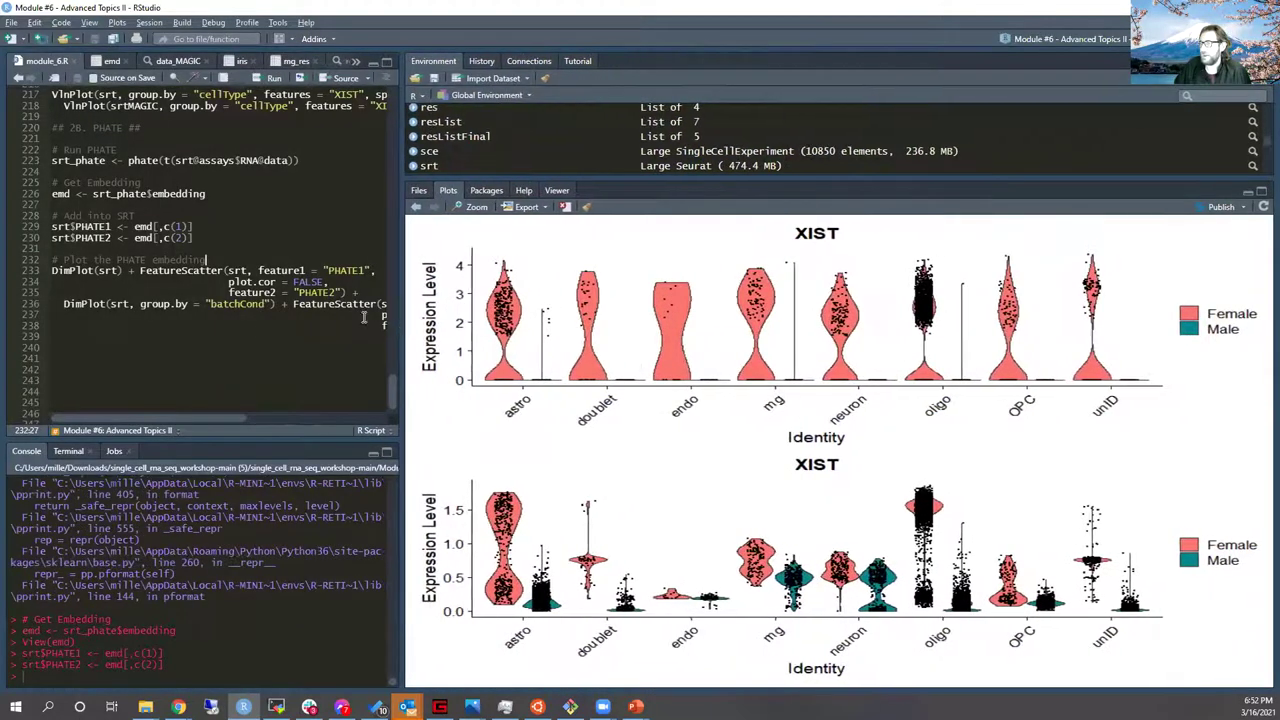
{"action": "left_click", "coordinate": [140, 271]}
{"action": "left_click", "coordinate": [172, 271]}
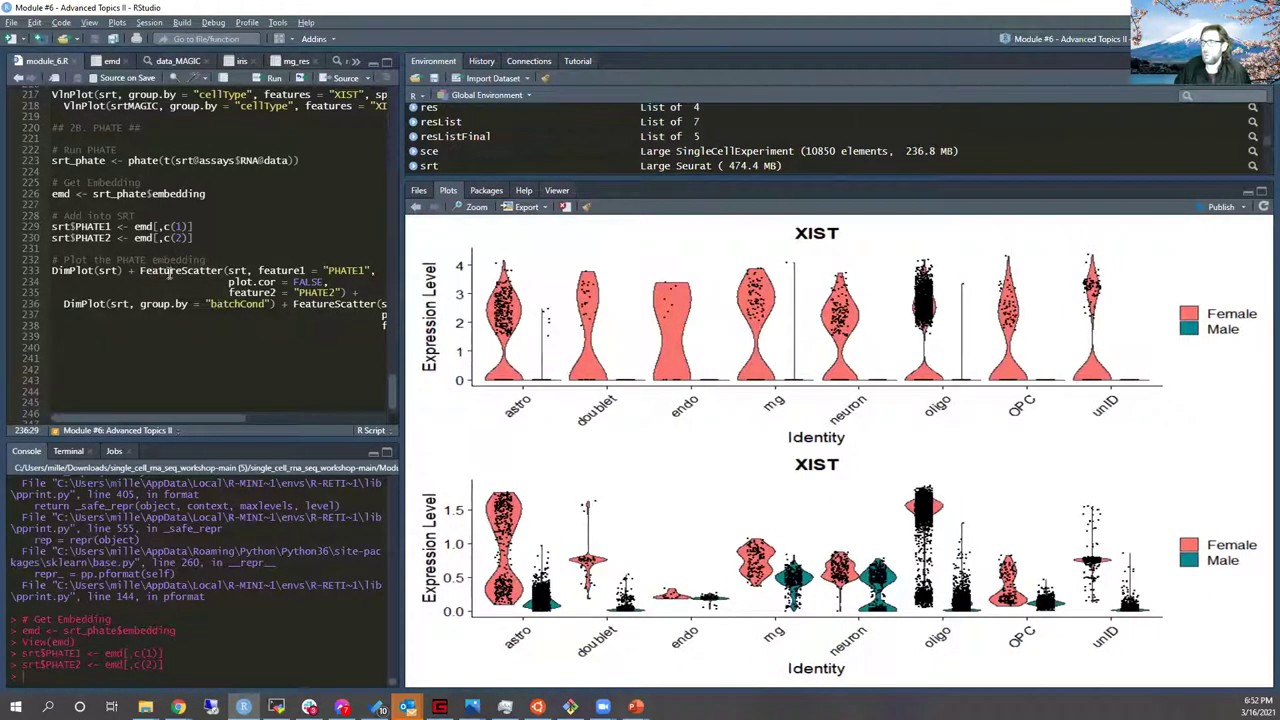
{"action": "key", "text": "ctrl+Return"}
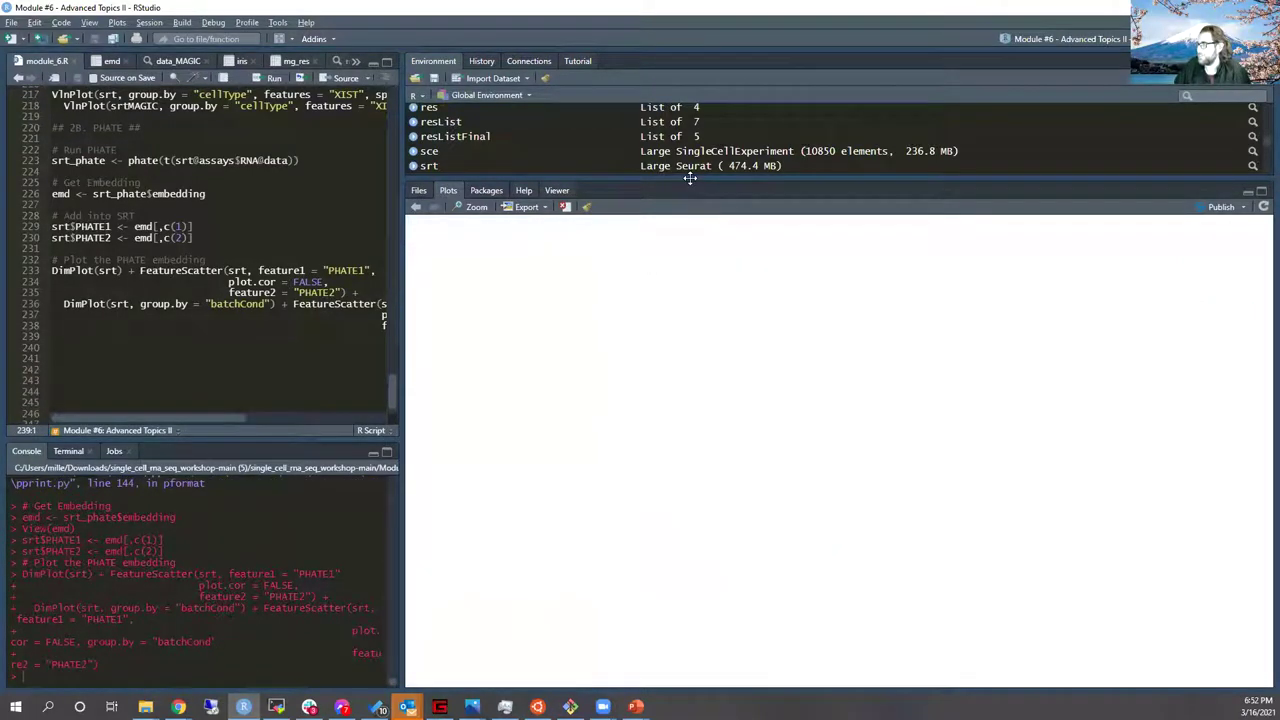
{"action": "left_click_drag", "start_coordinate": [690, 178], "coordinate": [690, 135]}
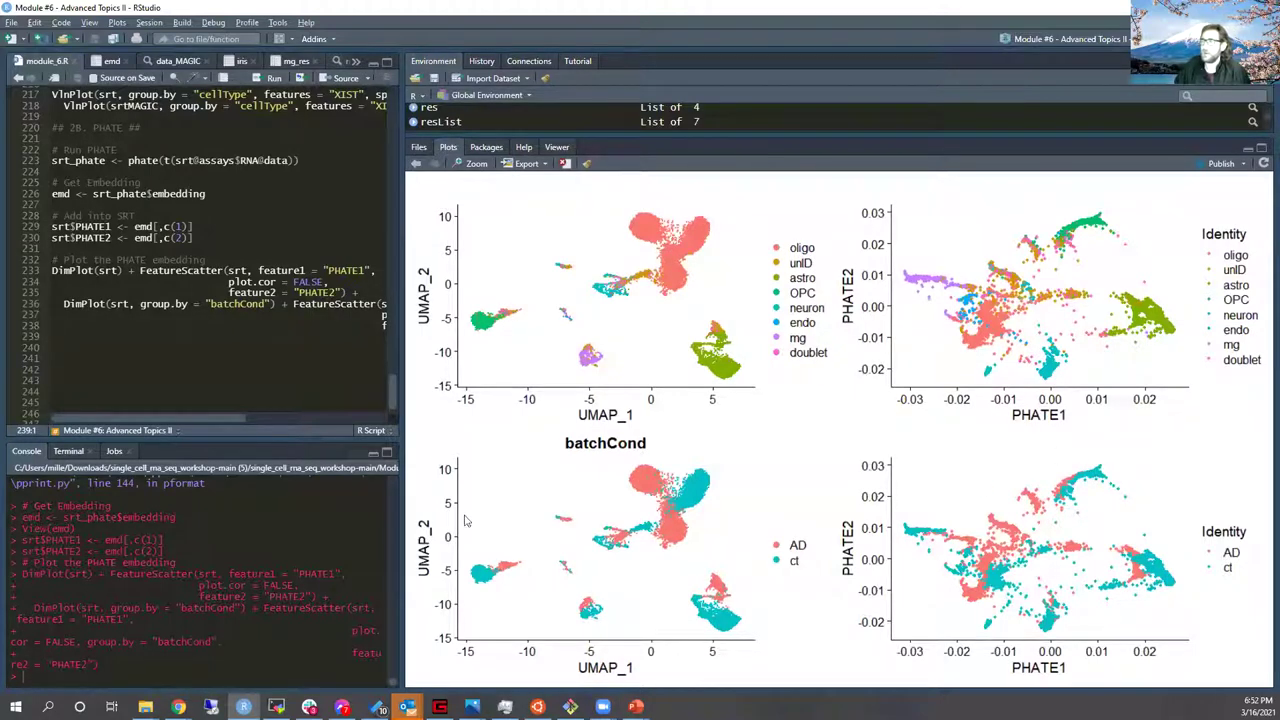
{"action": "left_click", "coordinate": [172, 357]}
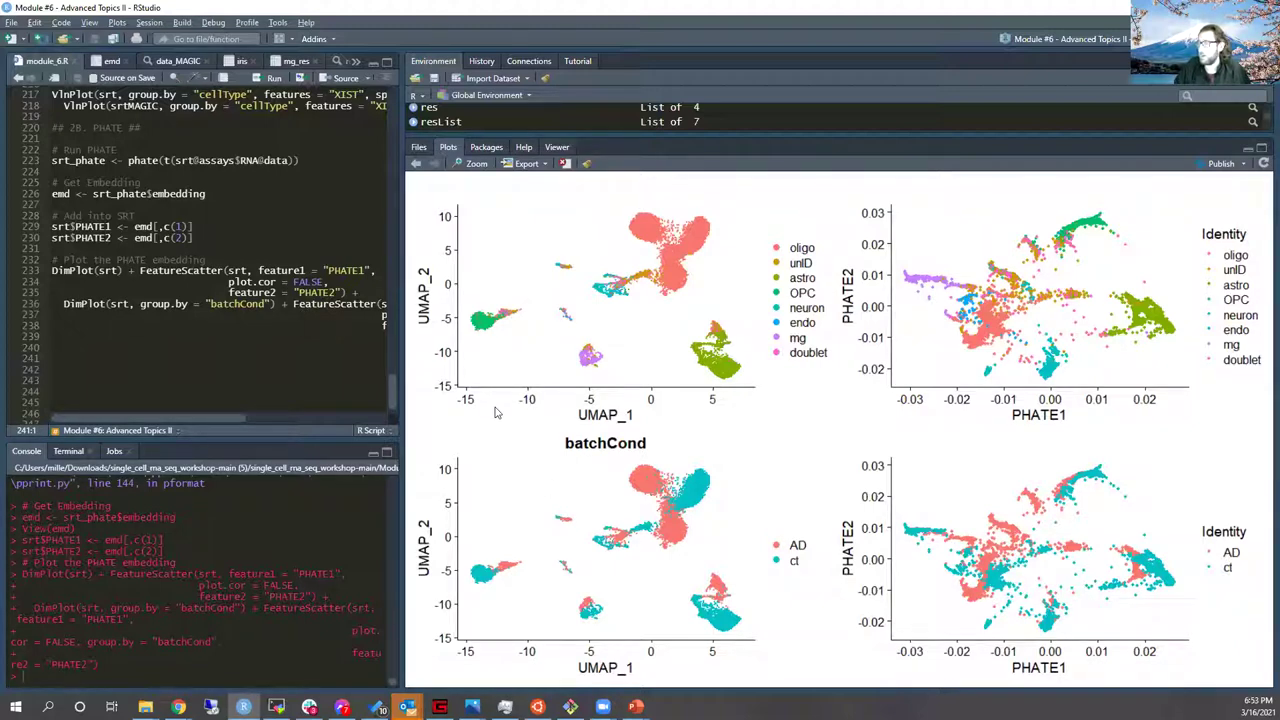
{"action": "scroll", "coordinate": [276, 318], "scroll_direction": "down", "scroll_amount": 1}
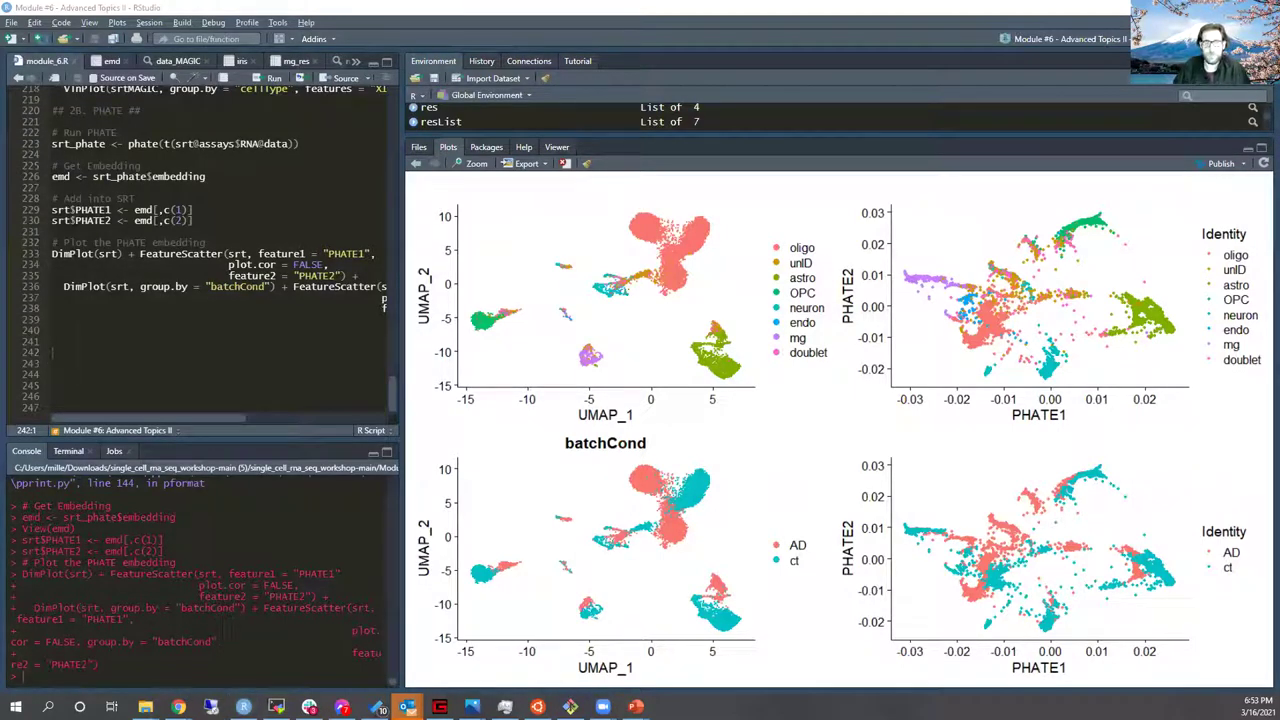
Step: Switch to the PowerPoint slide show and advance to the first point under "What we talked about", scRNA-Seq vs Bulk RNA-Seq
{"action": "key", "text": "alt+Tab"}
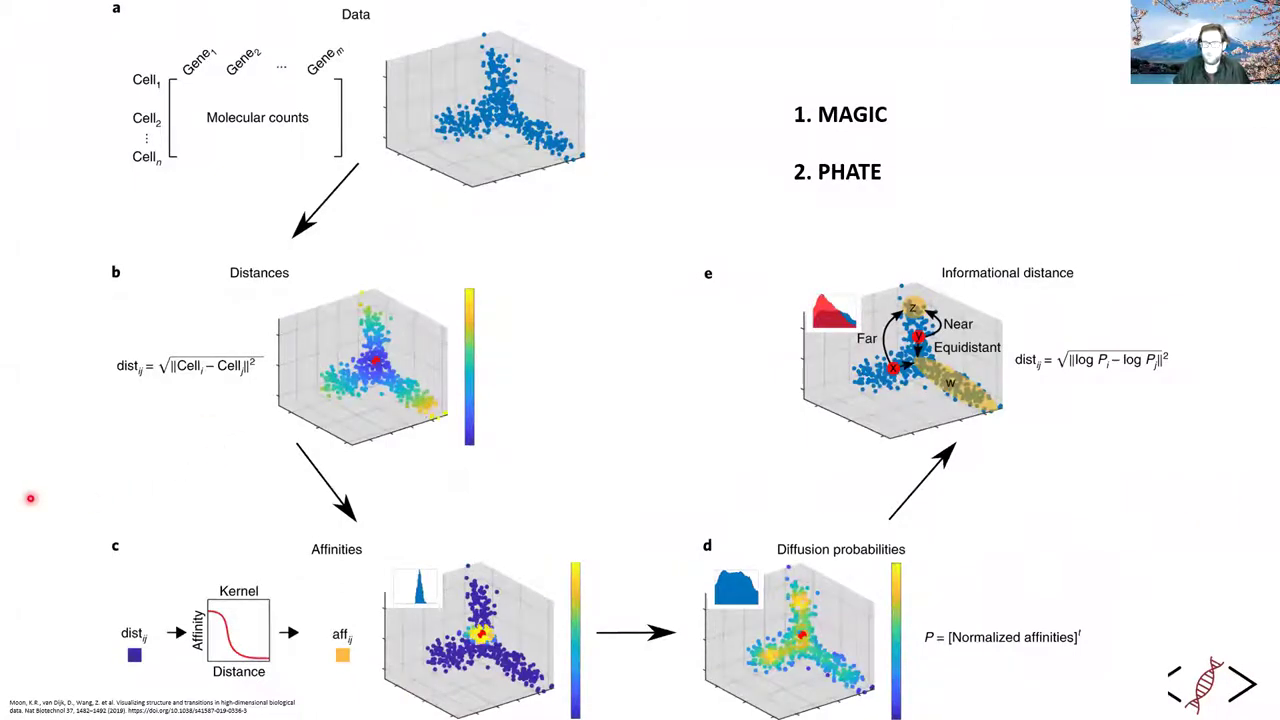
{"action": "key", "text": "Right"}
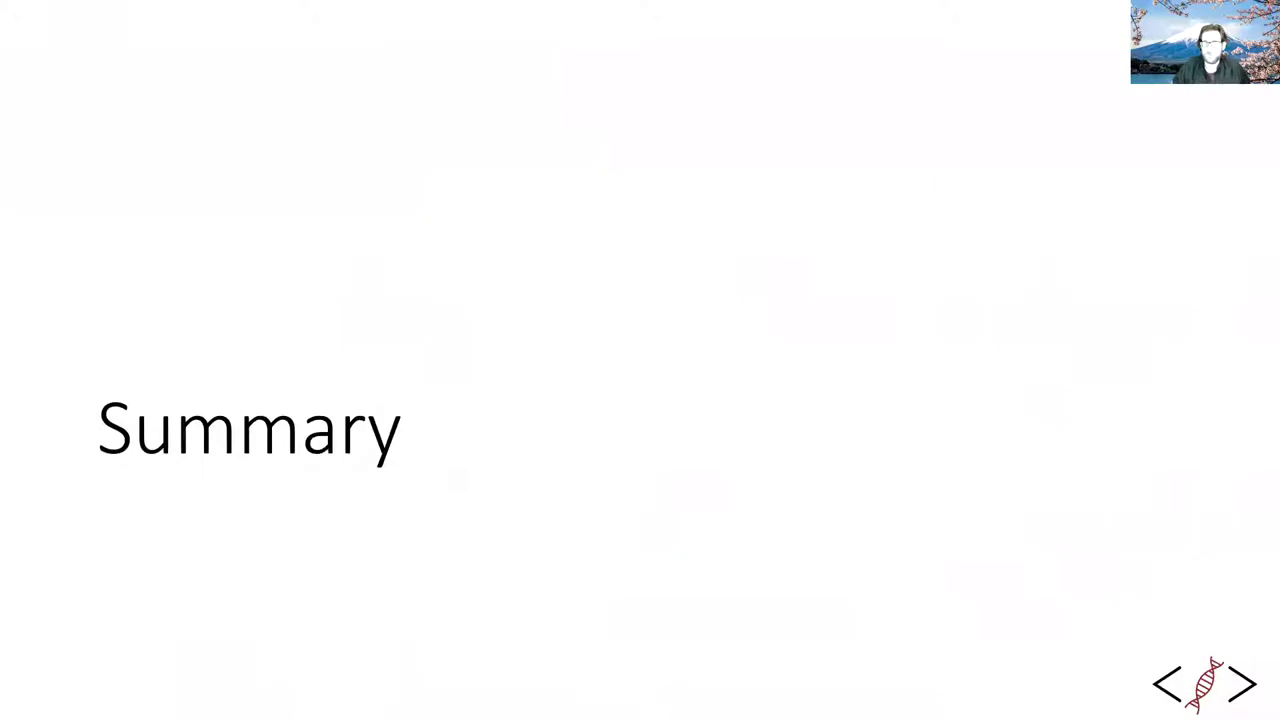
{"action": "key", "text": "Right"}
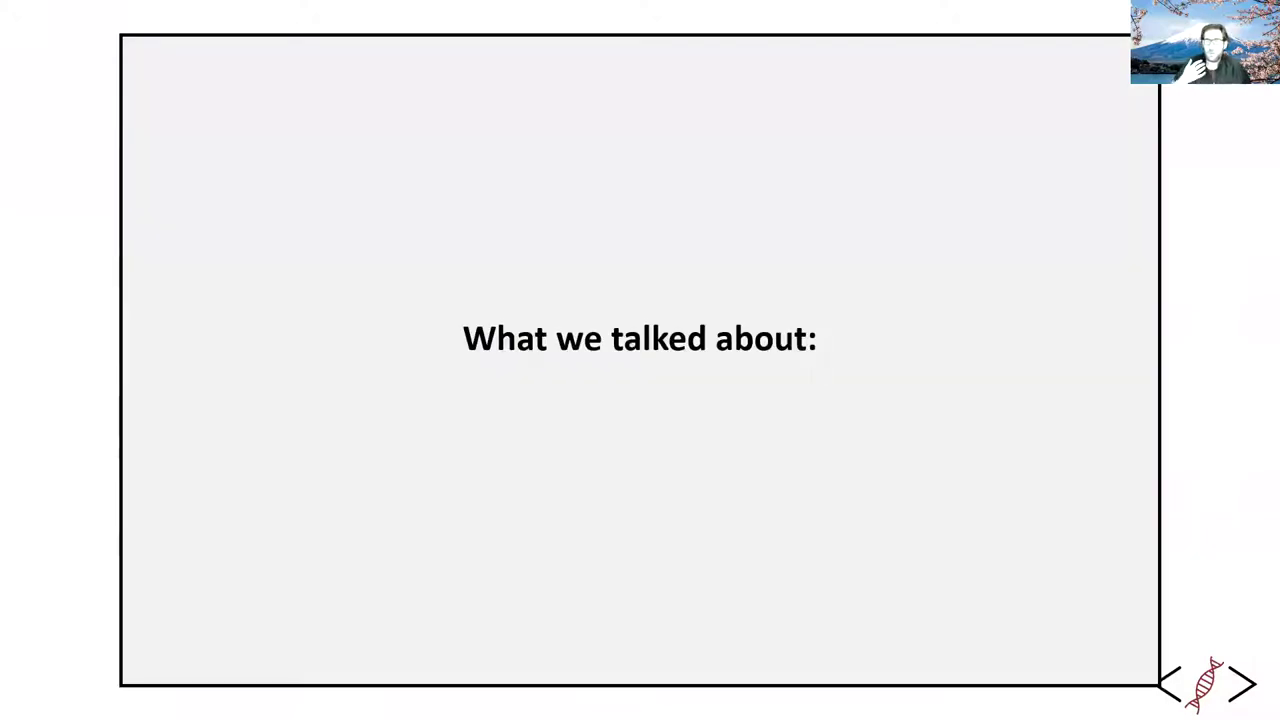
{"action": "key", "text": "Right"}
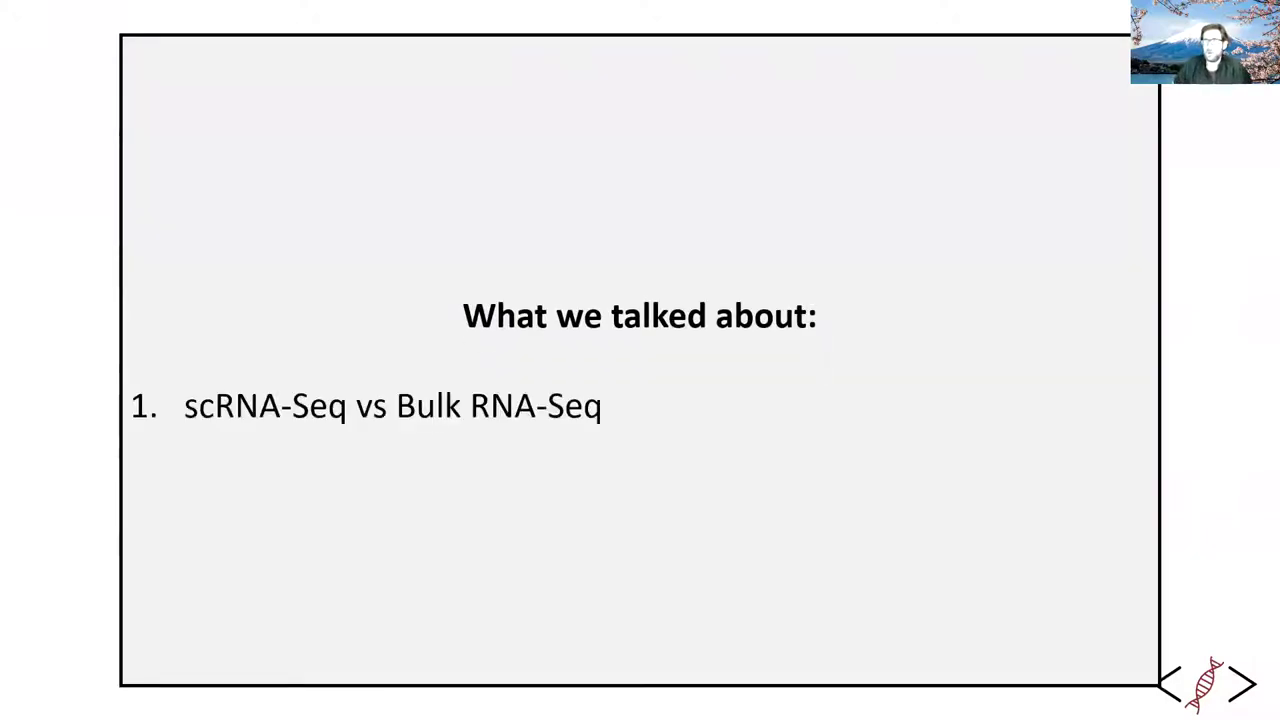